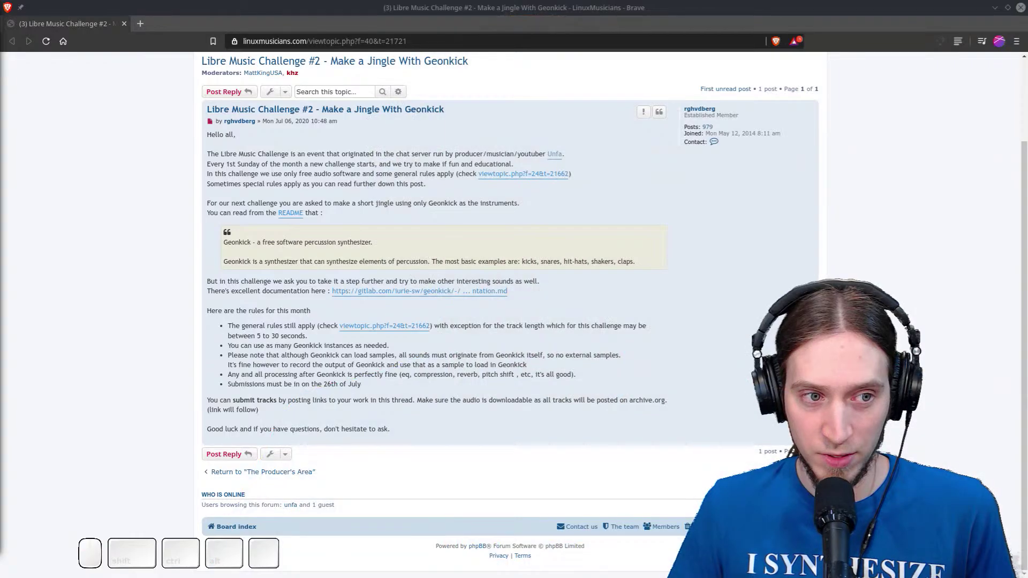
# Read the challenge rules on Geonkick instances, external samples, audio processing and the submission date
pyautogui.hotkey('ctrl', 'l')
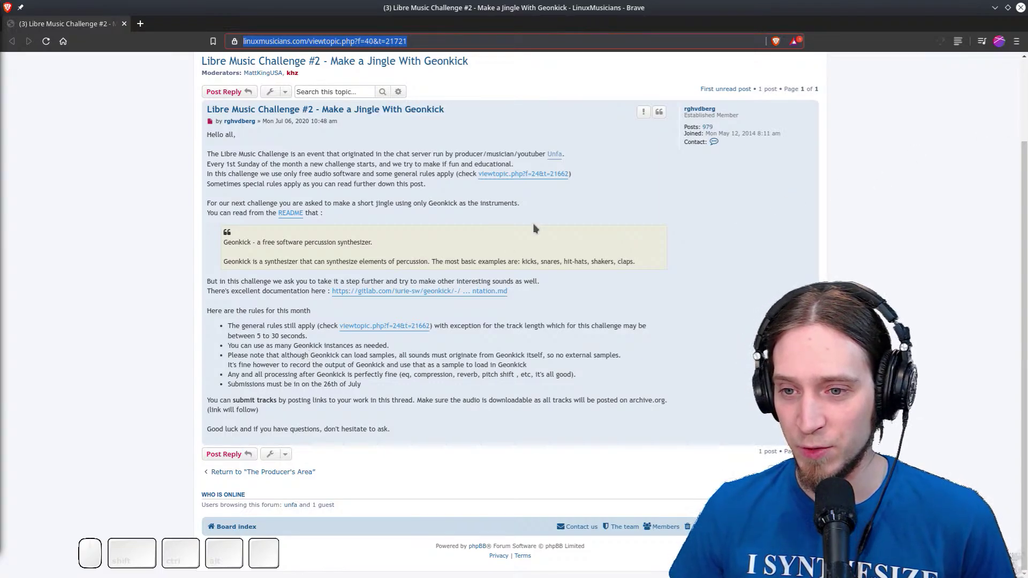
pyautogui.moveTo(257, 337); pyautogui.dragTo(322, 346)
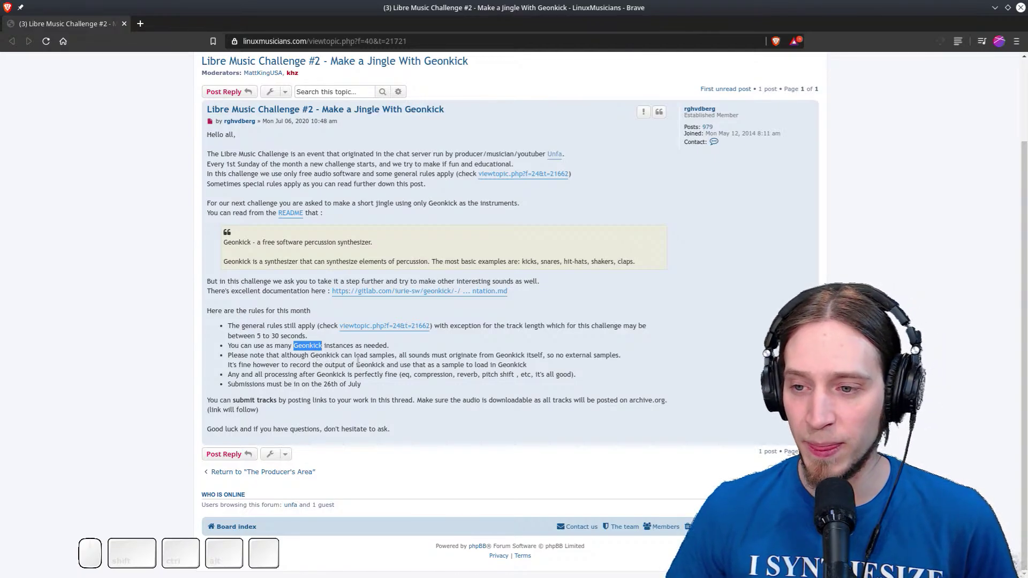
pyautogui.moveTo(293, 356); pyautogui.dragTo(553, 364)
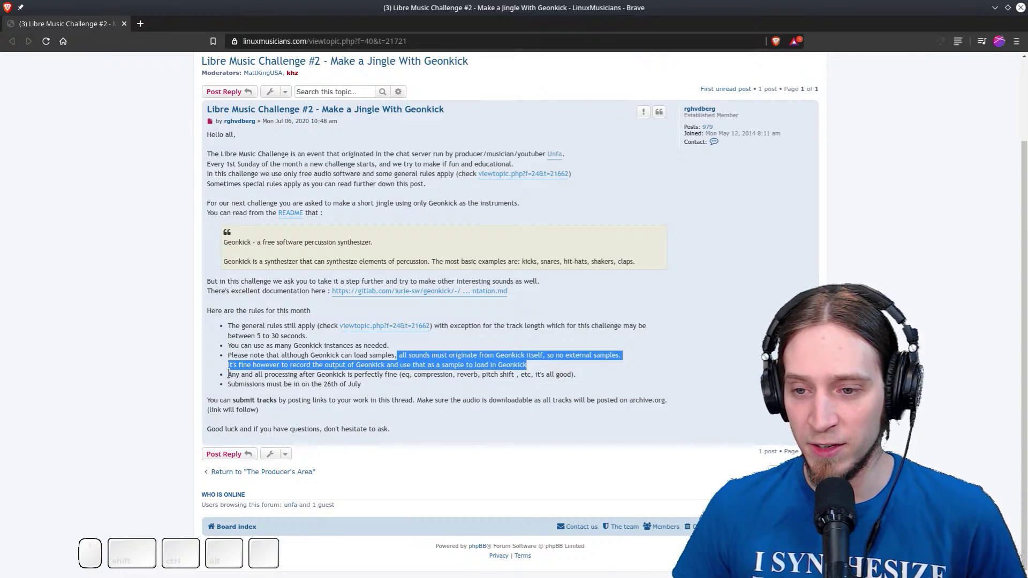
pyautogui.moveTo(228, 374); pyautogui.dragTo(377, 390)
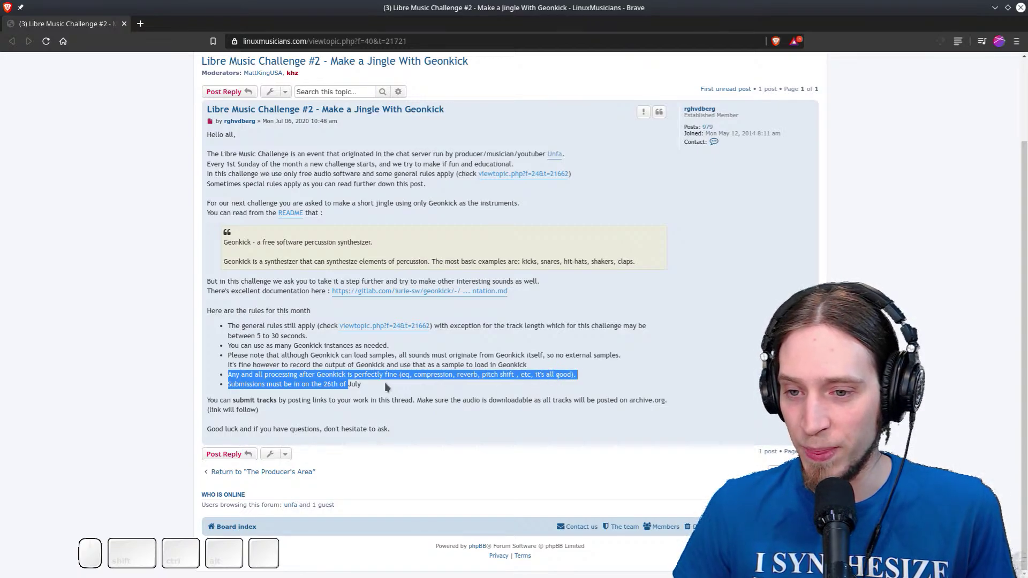
pyautogui.click(266, 384)
pyautogui.moveTo(370, 385); pyautogui.dragTo(256, 387)
pyautogui.click(248, 384)
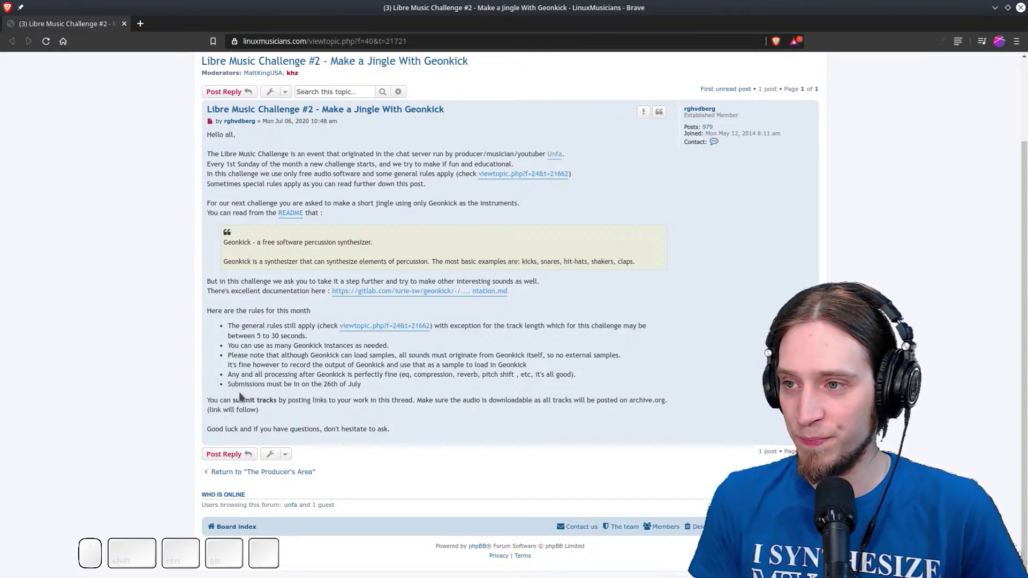
# Switch to Ardour, close the master output routing window and choose Geonkick as the instrument for new MIDI tracks
pyautogui.click(995, 7)
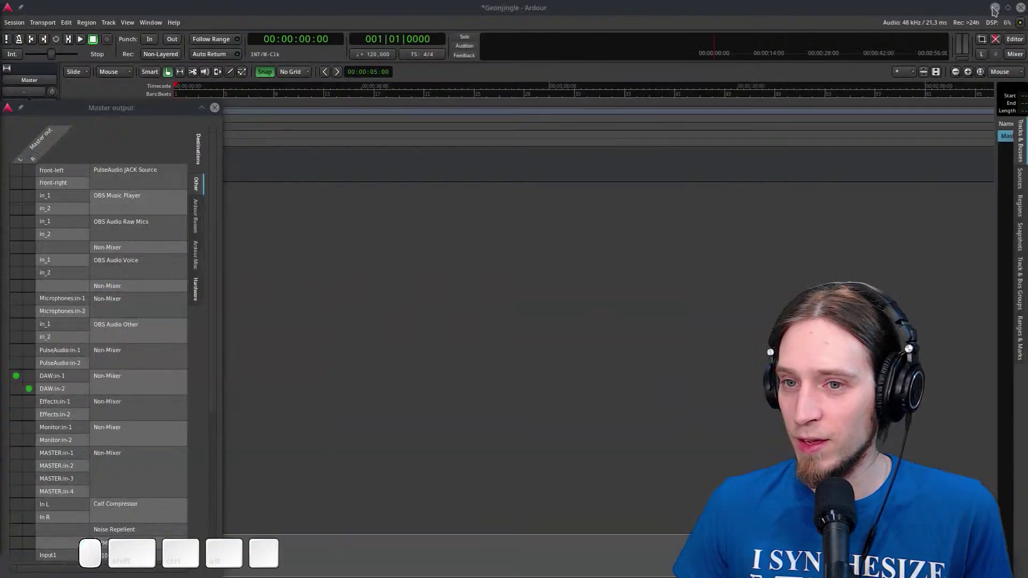
pyautogui.click(215, 108)
pyautogui.doubleClick(103, 296)
pyautogui.click(47, 167)
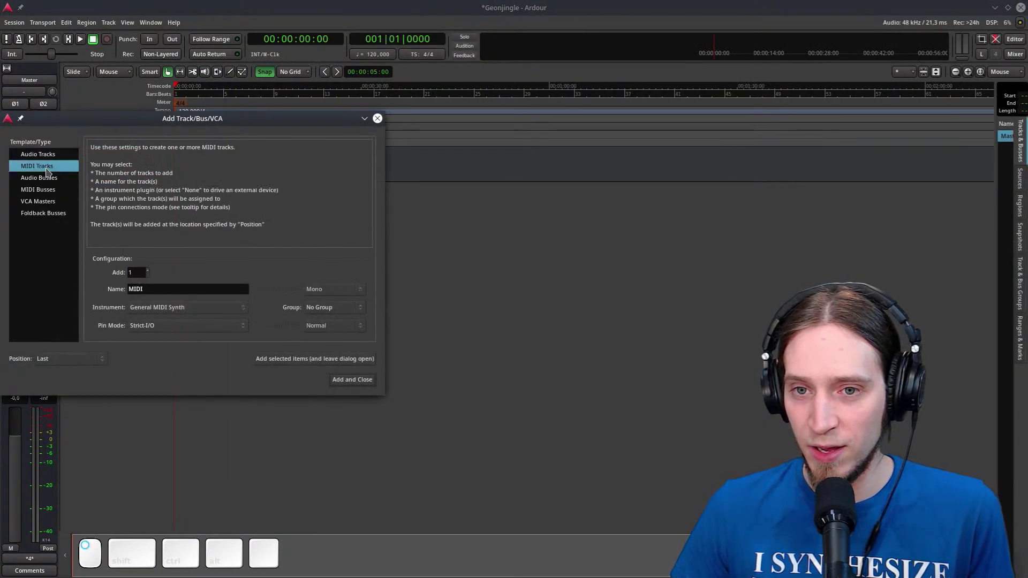
pyautogui.click(192, 313)
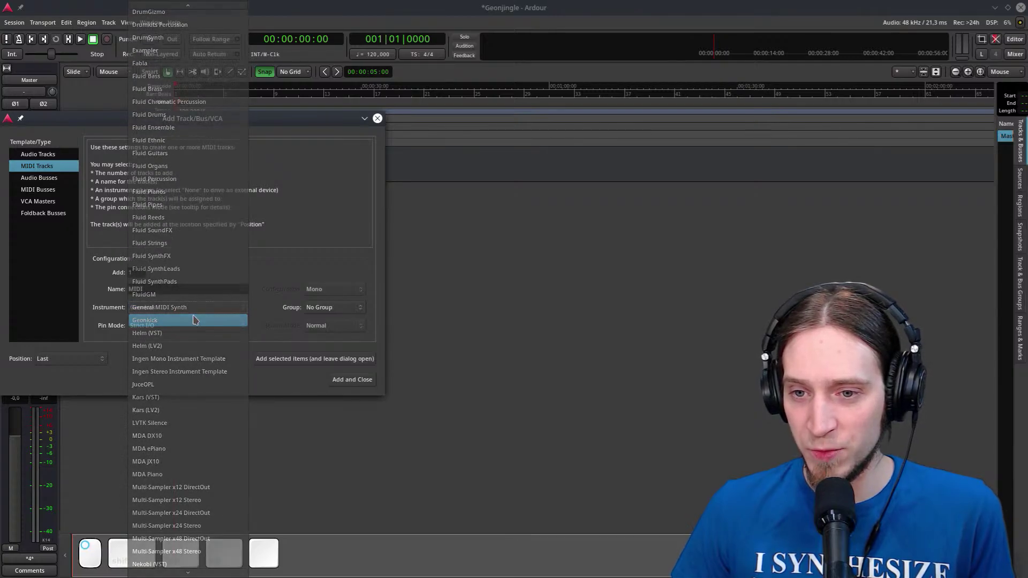
pyautogui.click(196, 320)
# Set the new MIDI tracks' name to Geonkick and their number to 8, and add them to the session
pyautogui.moveTo(154, 288); pyautogui.dragTo(70, 289)
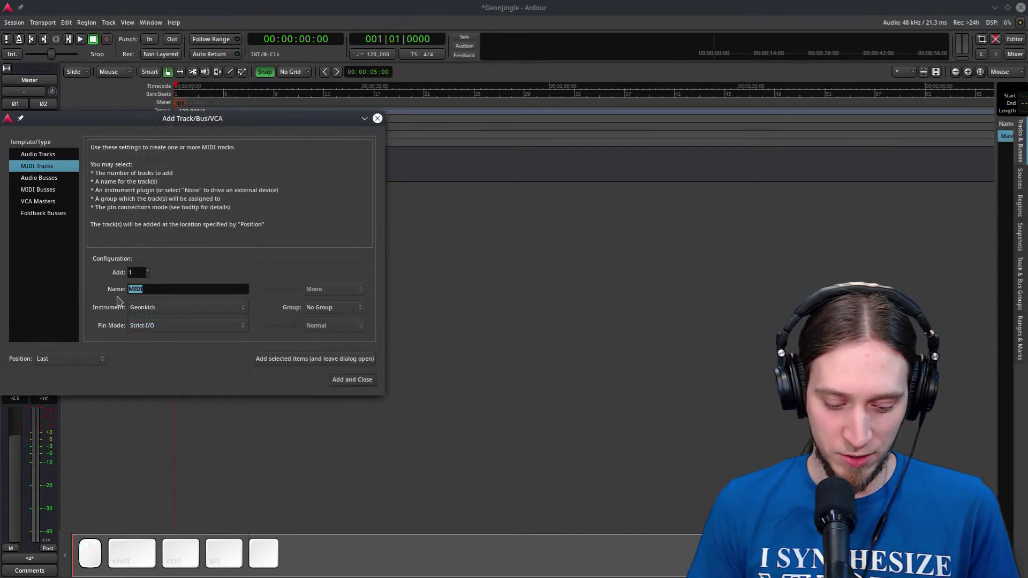
pyautogui.write('Geaonkick')
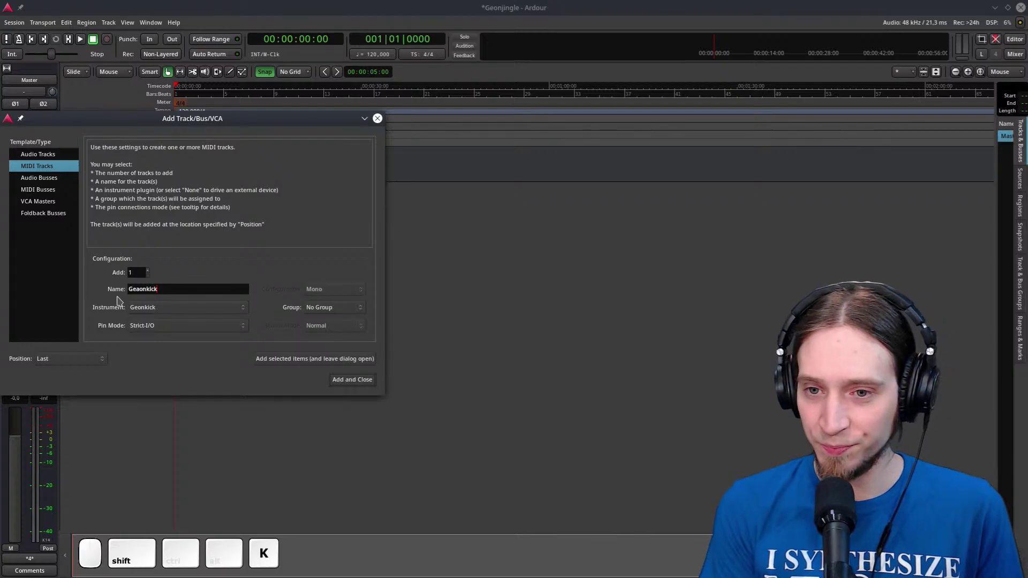
pyautogui.hotkey('ctrl', 'Right')
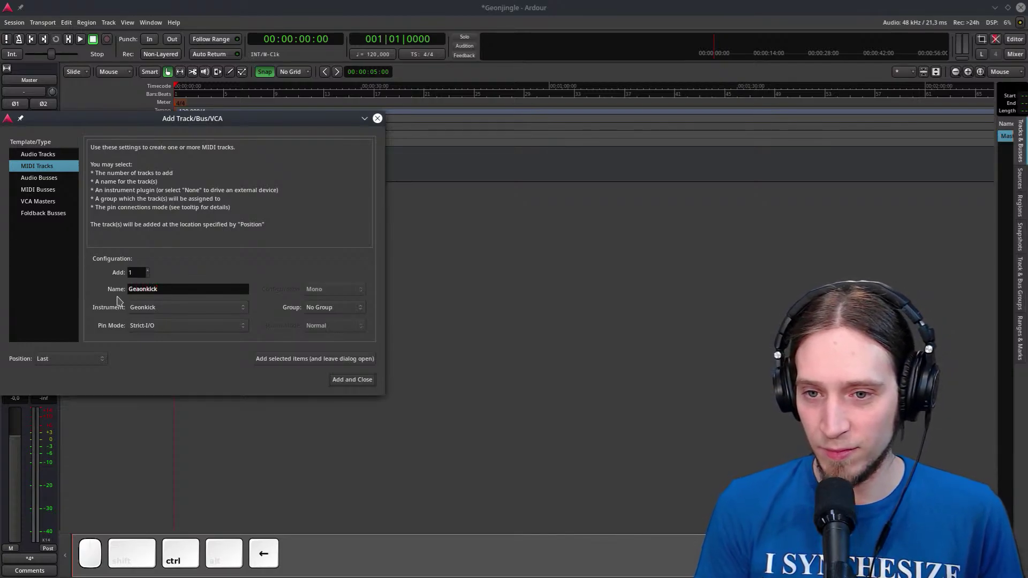
pyautogui.press('BackSpace')
pyautogui.press('End')
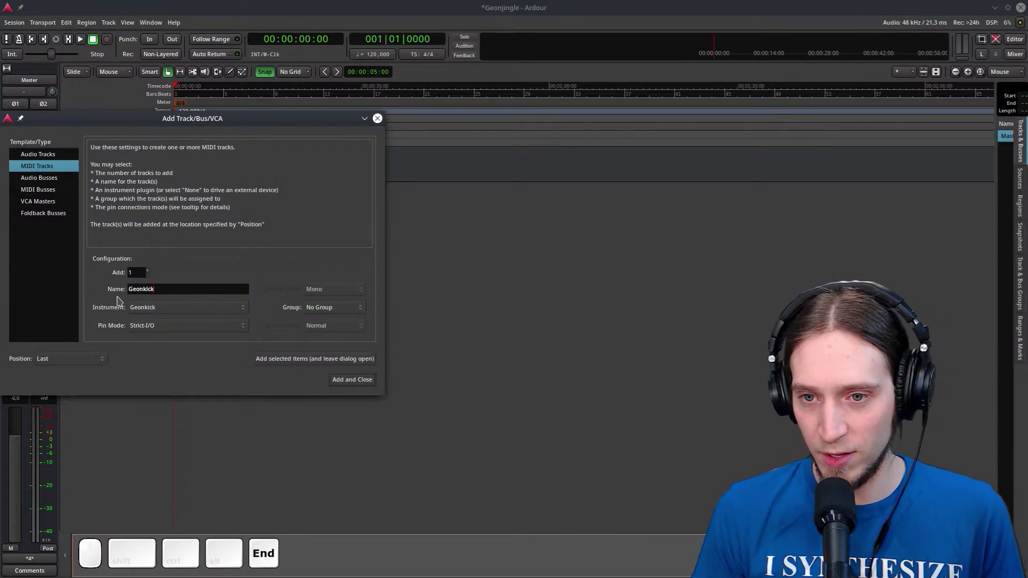
pyautogui.hotkey('shift', 'Tab')
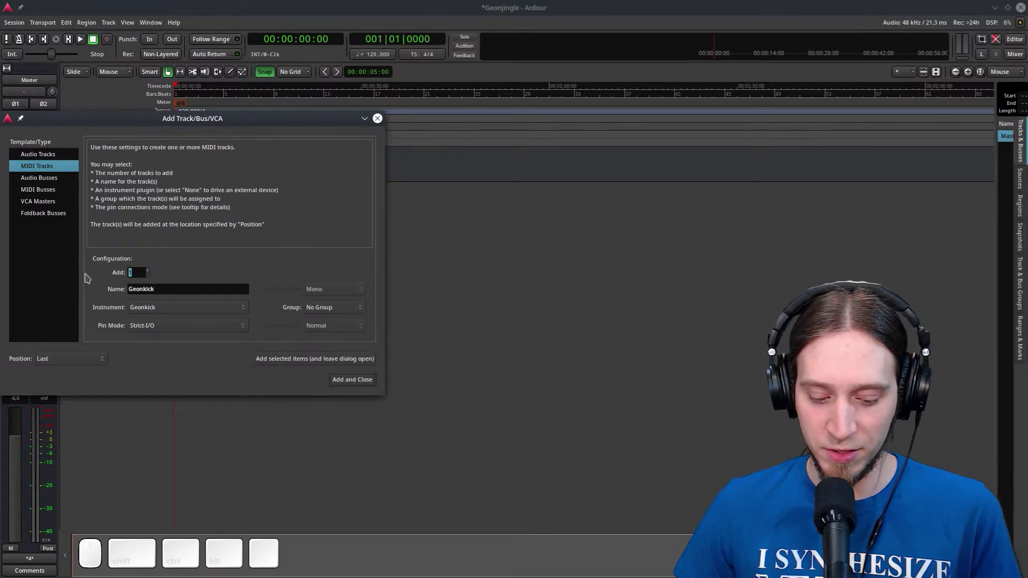
pyautogui.write('8')
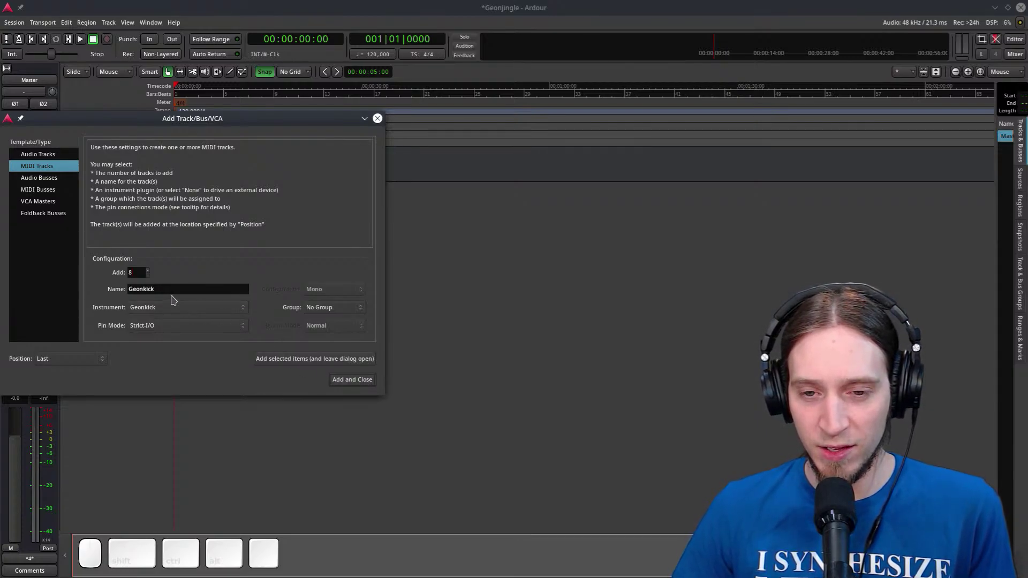
pyautogui.click(353, 381)
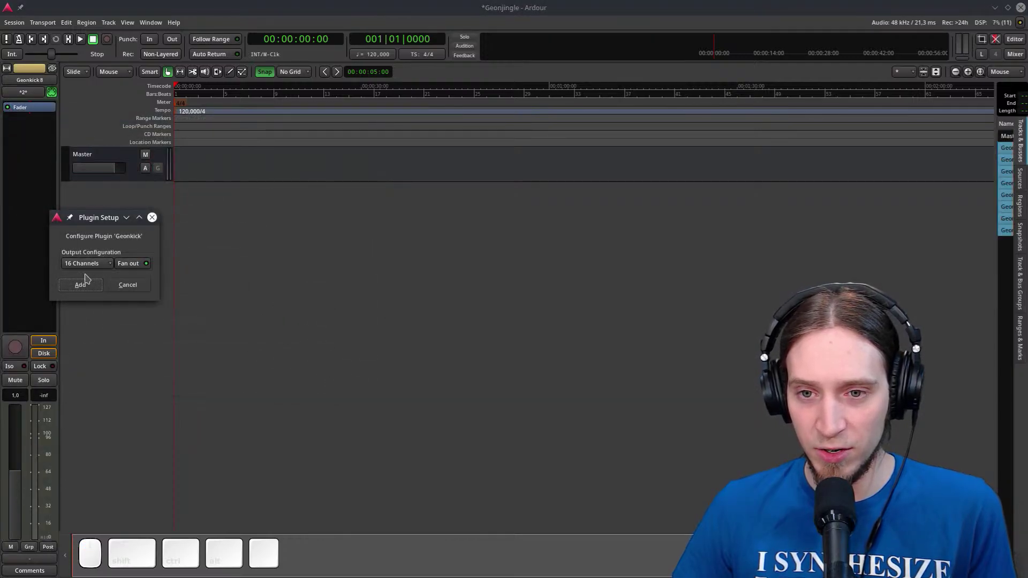
# Set up the Geonkick plugin with the 16 Channels output configuration for each of the eight new tracks
pyautogui.click(102, 265)
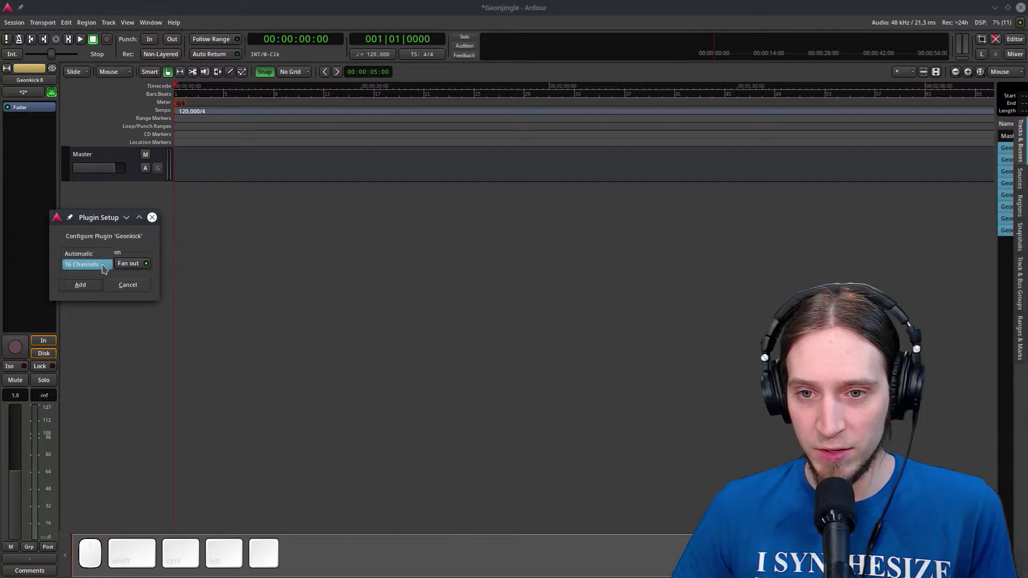
pyautogui.click(137, 267)
pyautogui.click(138, 269)
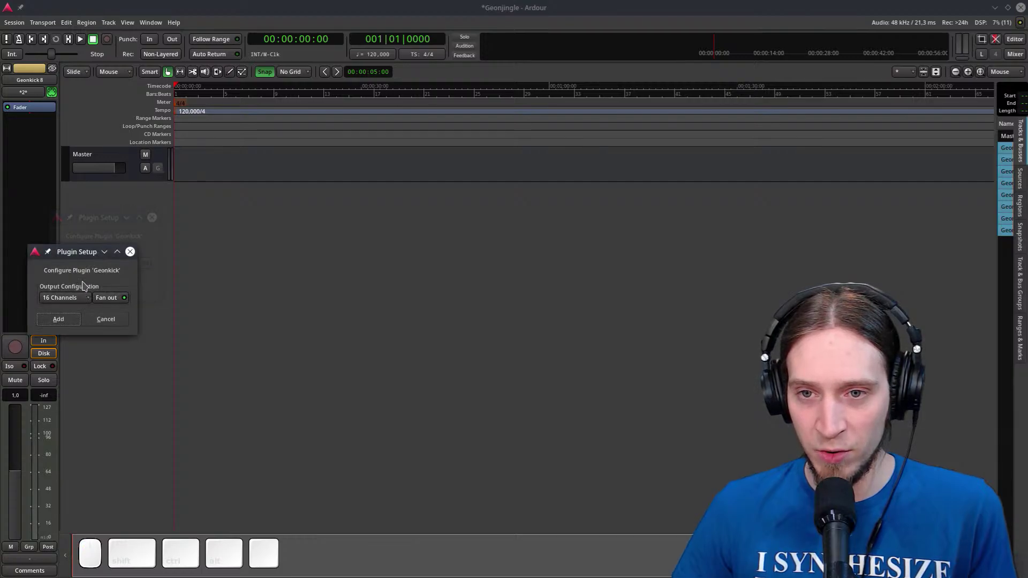
pyautogui.click(113, 297)
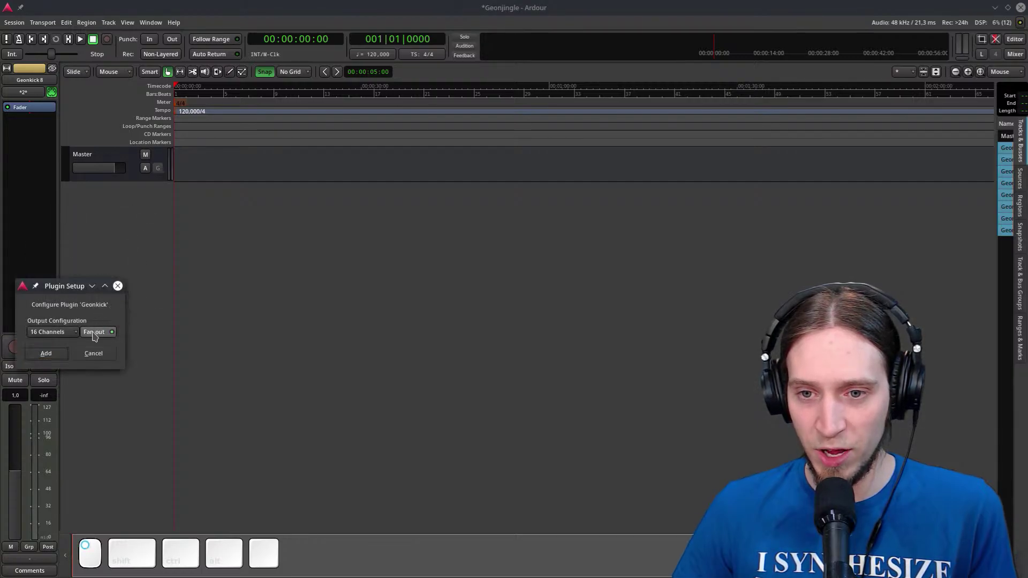
pyautogui.click(96, 333)
pyautogui.click(89, 373)
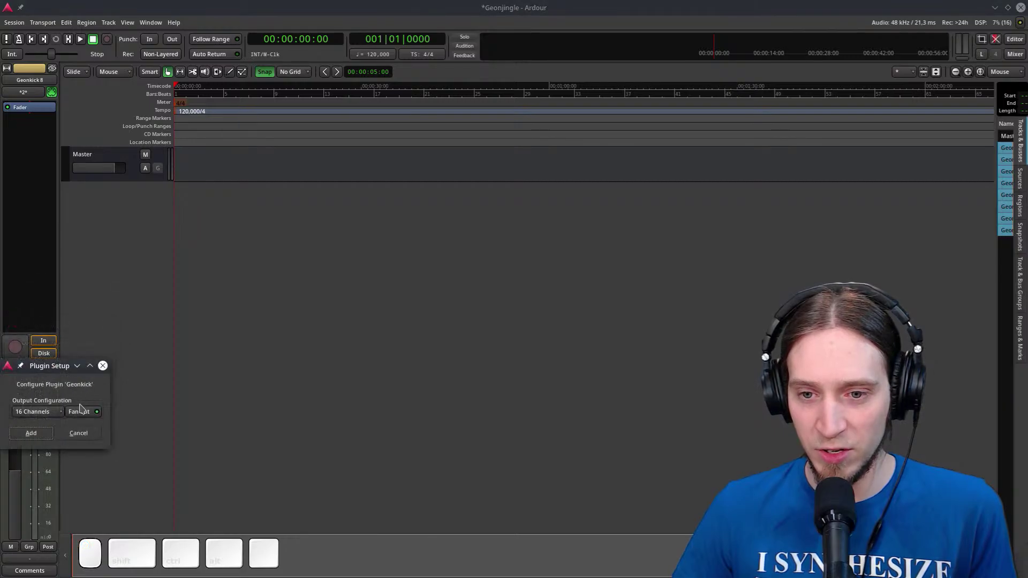
pyautogui.click(43, 436)
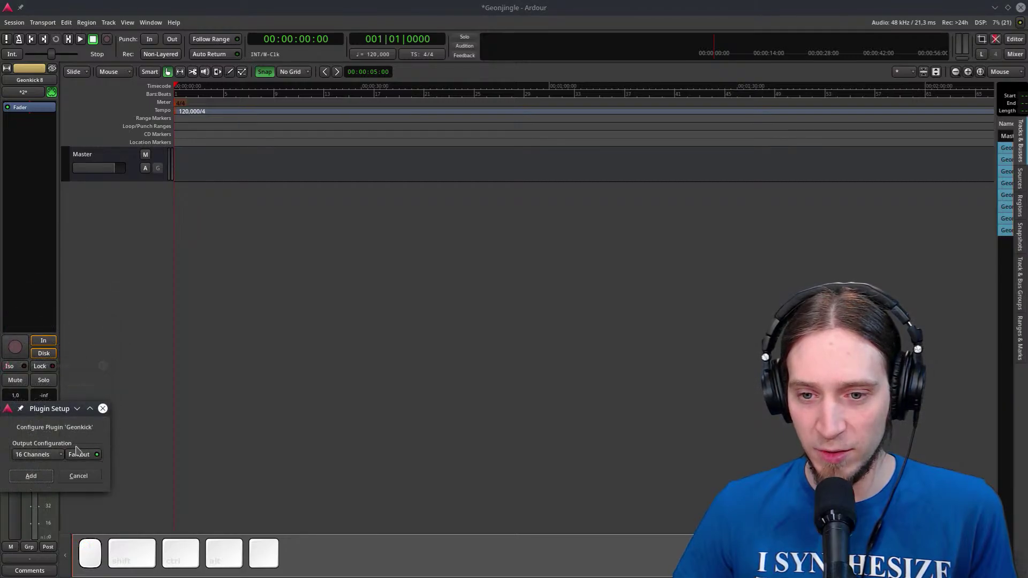
pyautogui.click(37, 474)
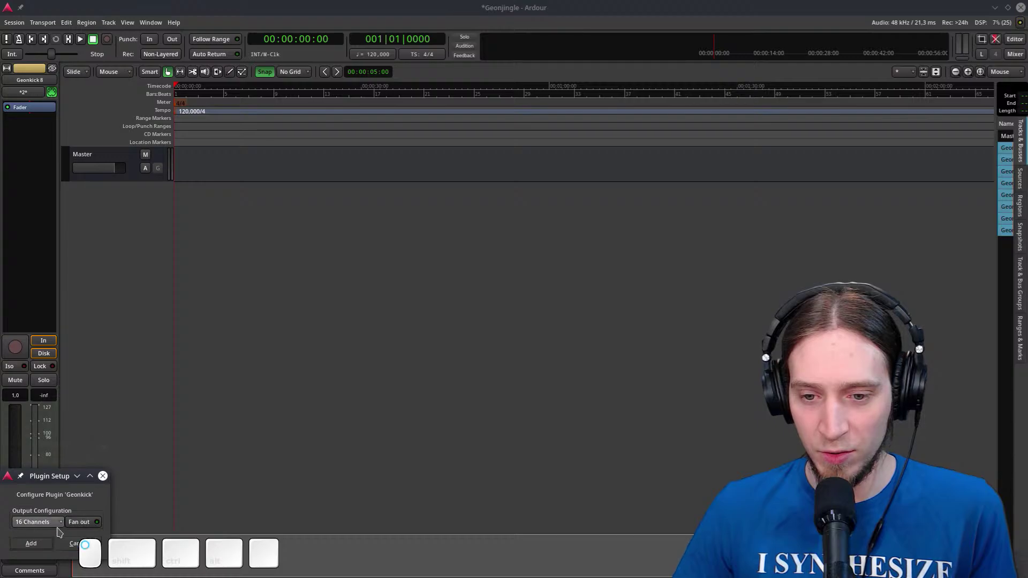
pyautogui.click(31, 544)
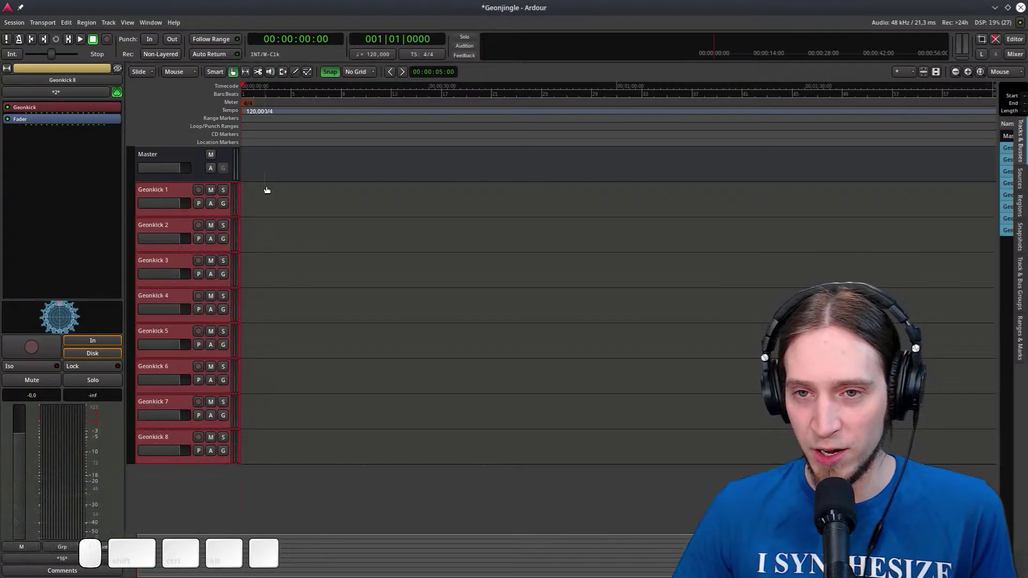
# Remove all eight Geonkick tracks from the session
pyautogui.click(288, 207)
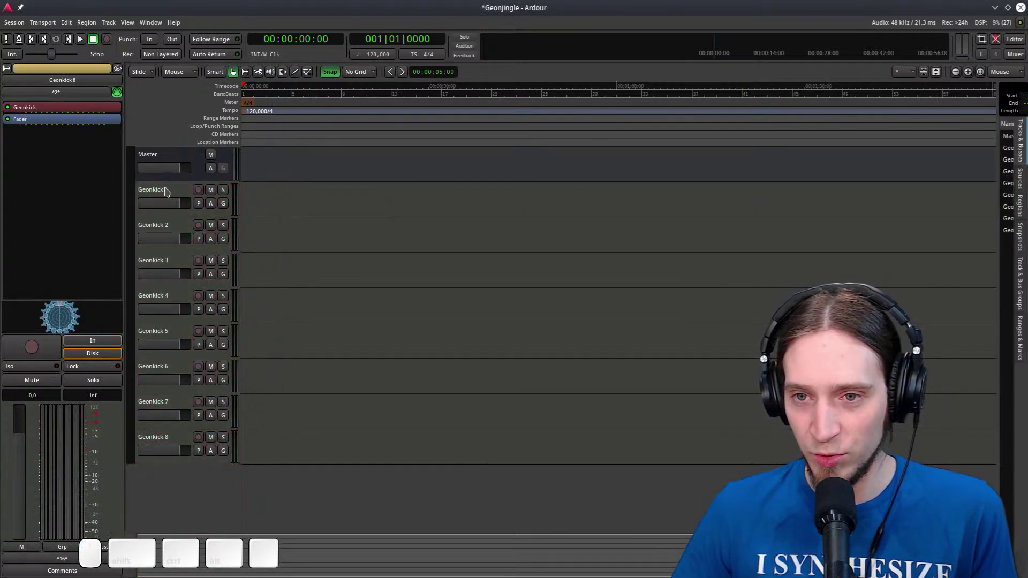
pyautogui.keyDown('shift'); pyautogui.click(163, 443); pyautogui.keyUp('shift')
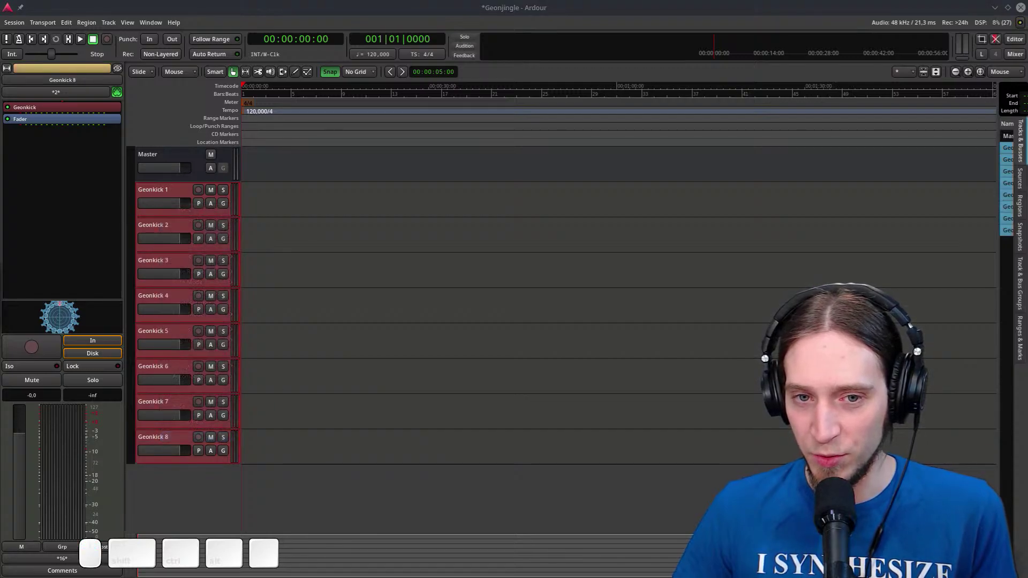
pyautogui.press('Delete')
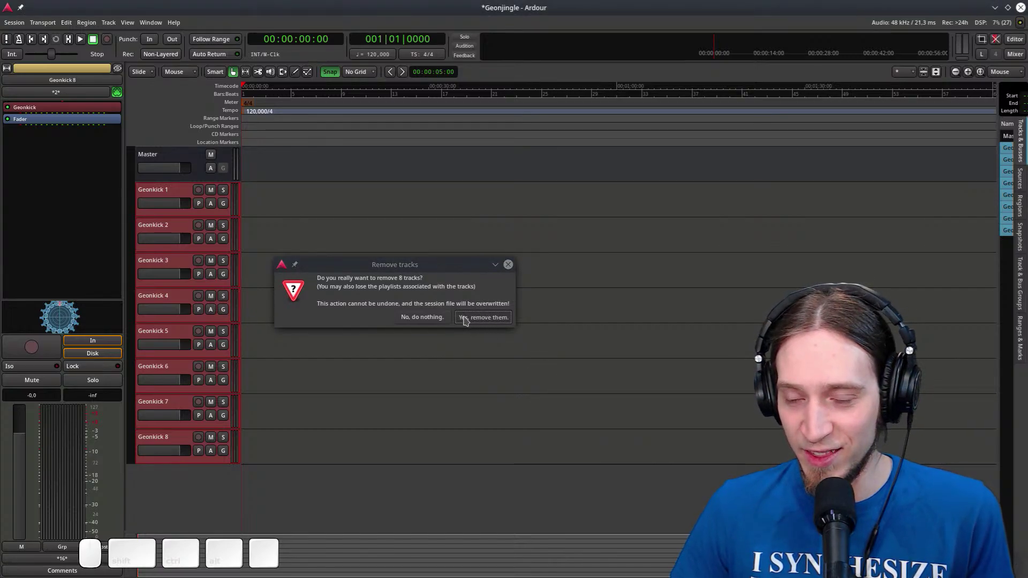
pyautogui.press('Return')
# Add a single MIDI track named Geonkick that uses the Geonkick instrument, accepting its plugin output setup
pyautogui.doubleClick(185, 245)
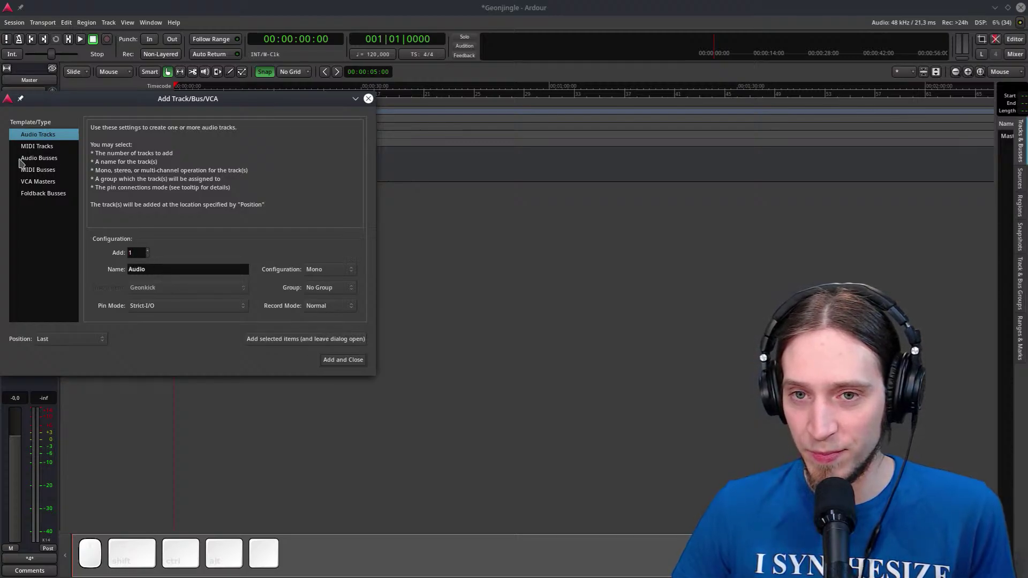
pyautogui.click(37, 147)
pyautogui.doubleClick(136, 269)
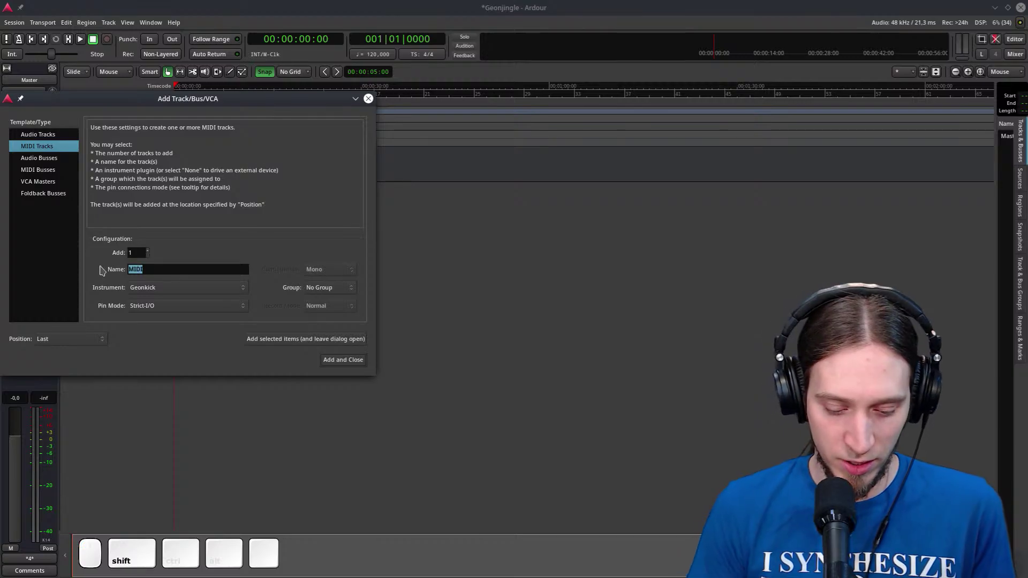
pyautogui.write('Geonkick')
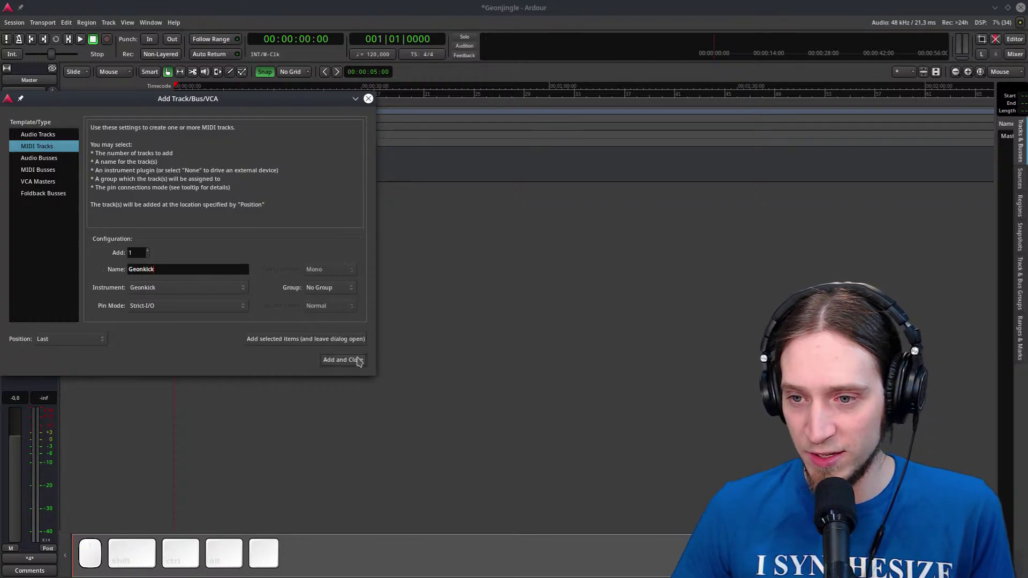
pyautogui.click(358, 362)
pyautogui.click(343, 398)
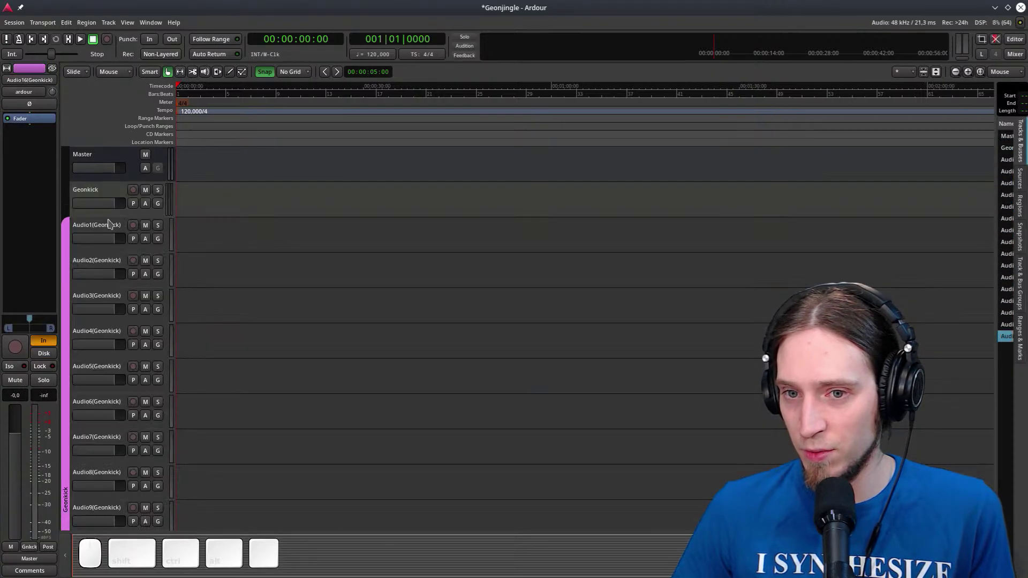
# Look through the fanned-out audio tracks Audio1 to Audio16 that belong to the Geonkick group
pyautogui.keyDown('shift'); pyautogui.click(108, 223); pyautogui.keyUp('shift')
pyautogui.scroll(-5, 106, 321)
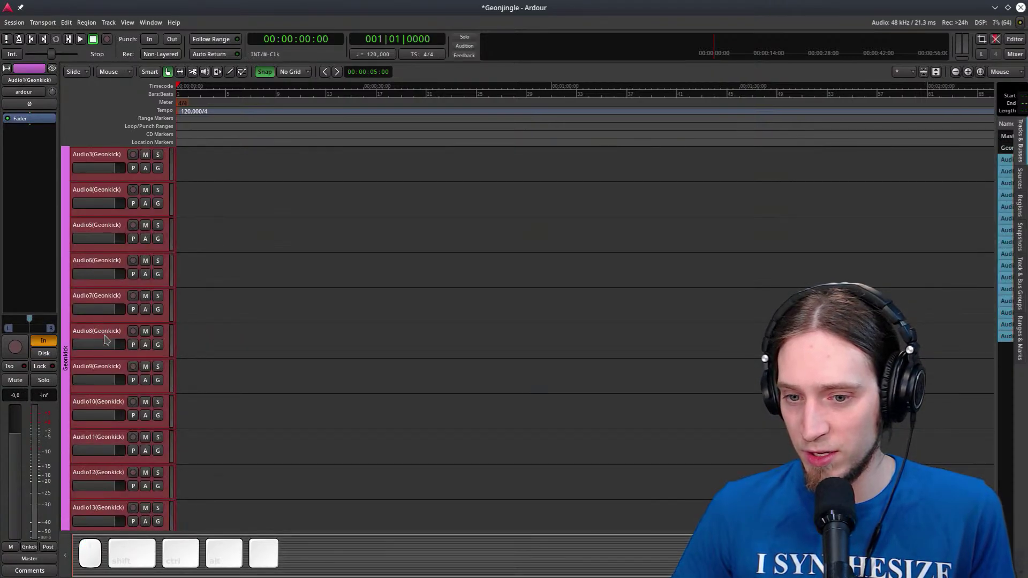
pyautogui.click(75, 445)
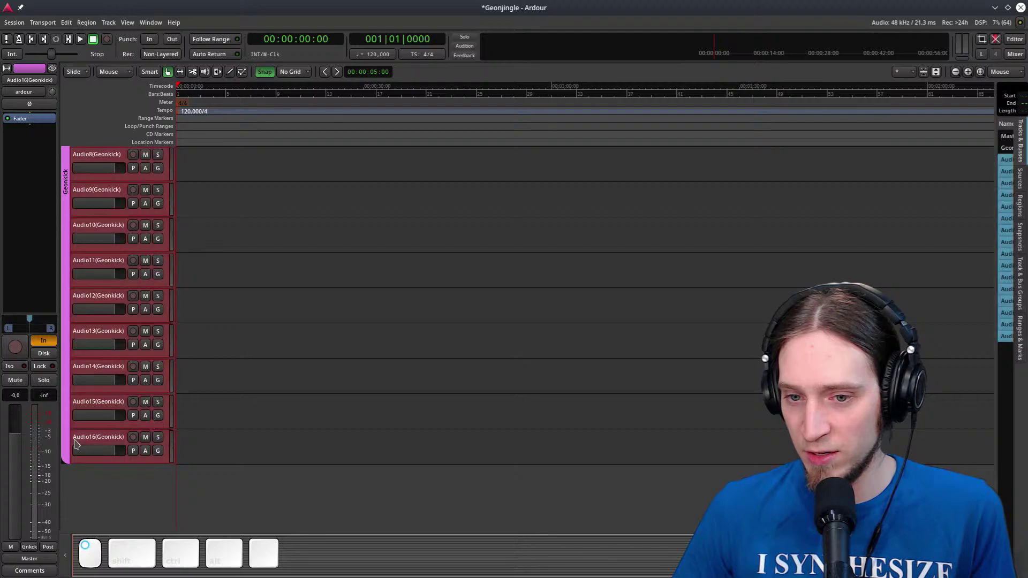
pyautogui.scroll(5, 91, 423)
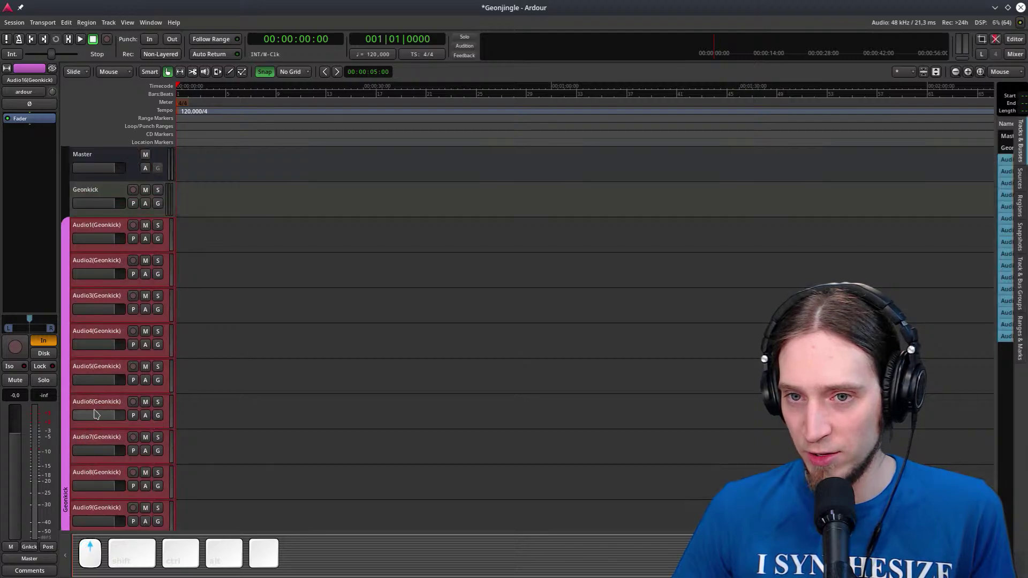
# Open the Geonkick plugin window of the Geonkick track and move it clear of the mixer strip
pyautogui.click(86, 207)
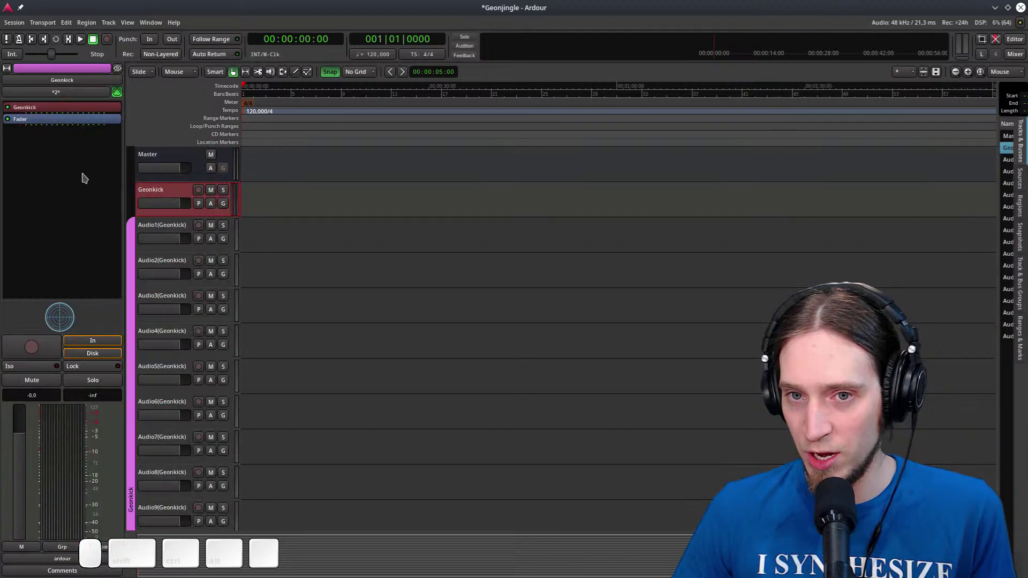
pyautogui.rightClick(54, 110)
pyautogui.press('Escape')
pyautogui.doubleClick(62, 109)
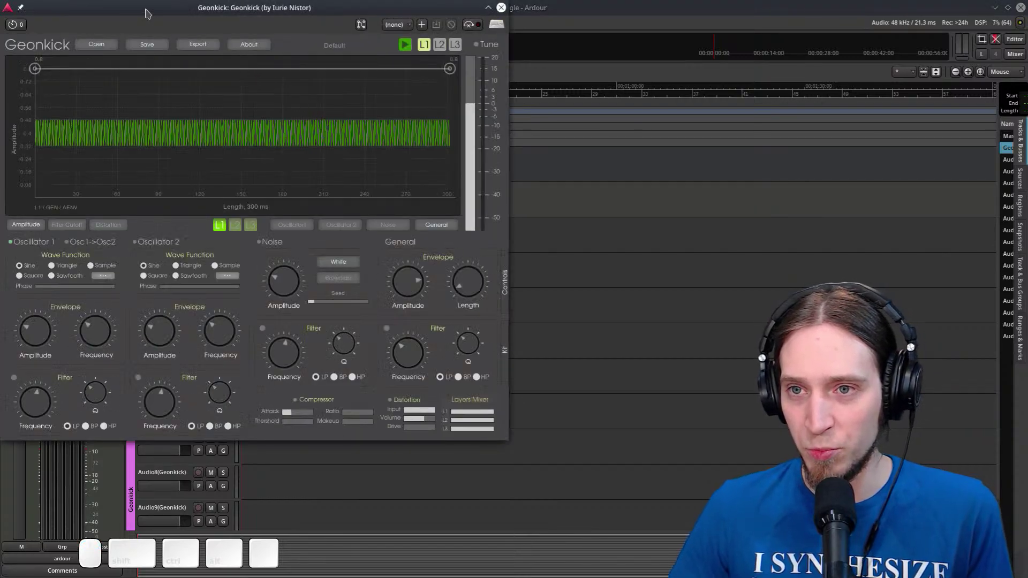
pyautogui.moveTo(189, 11); pyautogui.dragTo(322, 88)
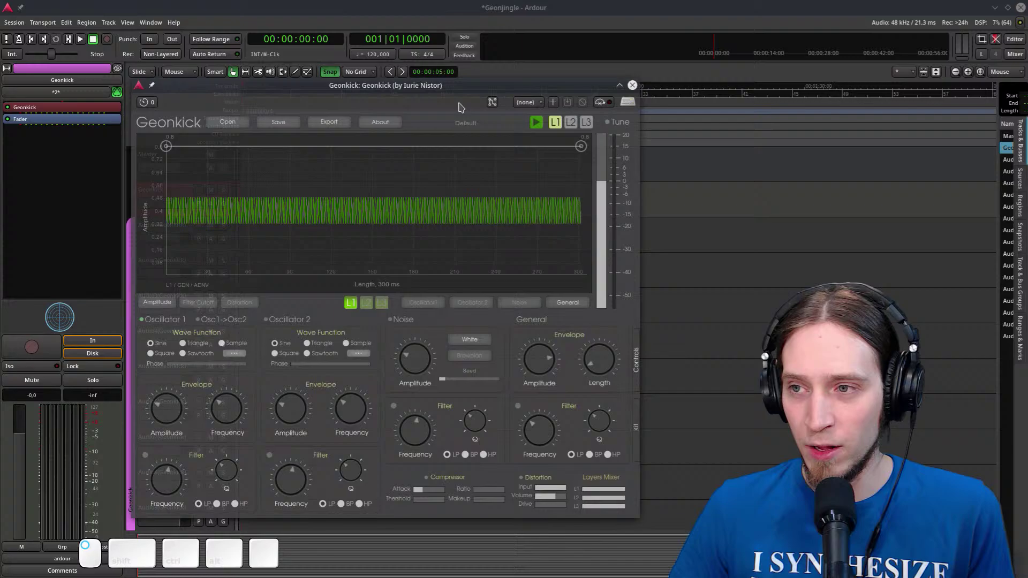
# Close the Geonkick plugin window, enlarge the Geonkick MIDI track and draw a MIDI region from the session start
pyautogui.click(634, 85)
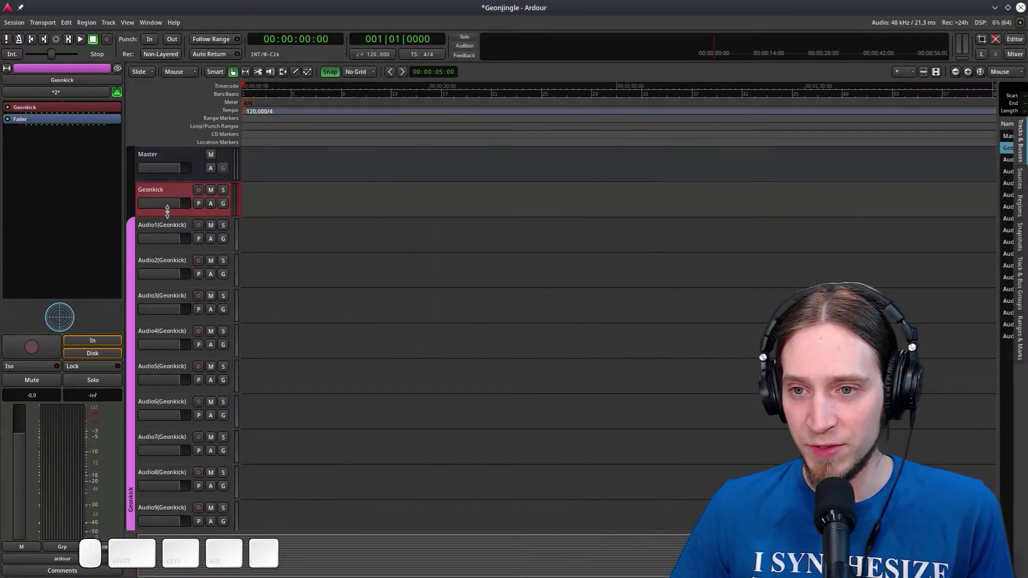
pyautogui.moveTo(167, 210); pyautogui.dragTo(170, 351)
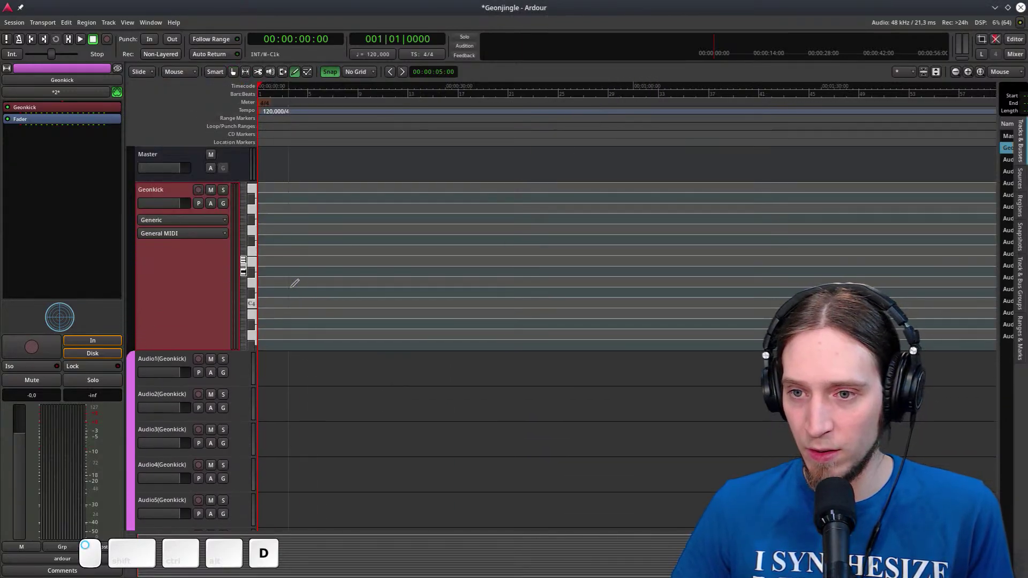
pyautogui.moveTo(295, 284); pyautogui.dragTo(395, 280)
pyautogui.press('g')
pyautogui.scroll(2, 169, 331)
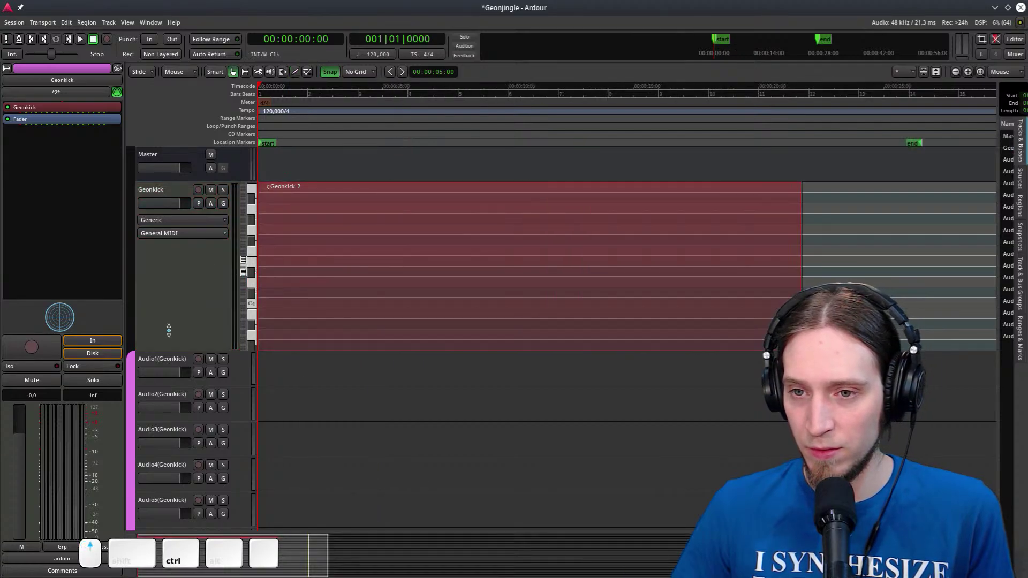
# Make the Geonkick track taller and draw a short C4 note at the start of its MIDI region
pyautogui.click(156, 392)
pyautogui.scroll(-5, 261, 327)
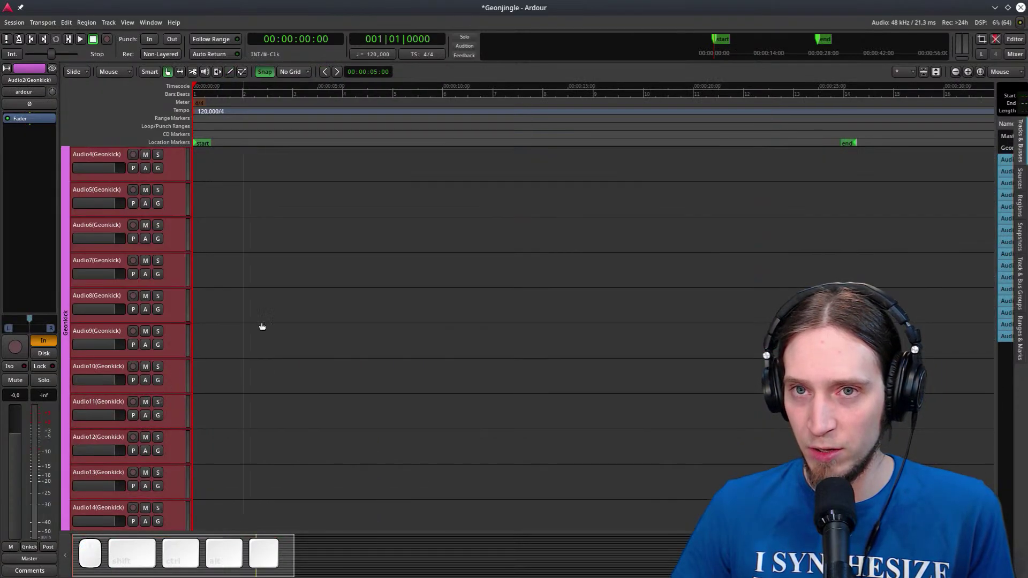
pyautogui.scroll(4, 142, 225)
pyautogui.moveTo(120, 350); pyautogui.dragTo(128, 493)
pyautogui.press('d')
pyautogui.click(204, 366)
pyautogui.moveTo(204, 366)
pyautogui.mouseDown()
pyautogui.moveTo(200, 385)
pyautogui.moveTo(198, 357)
pyautogui.mouseUp()
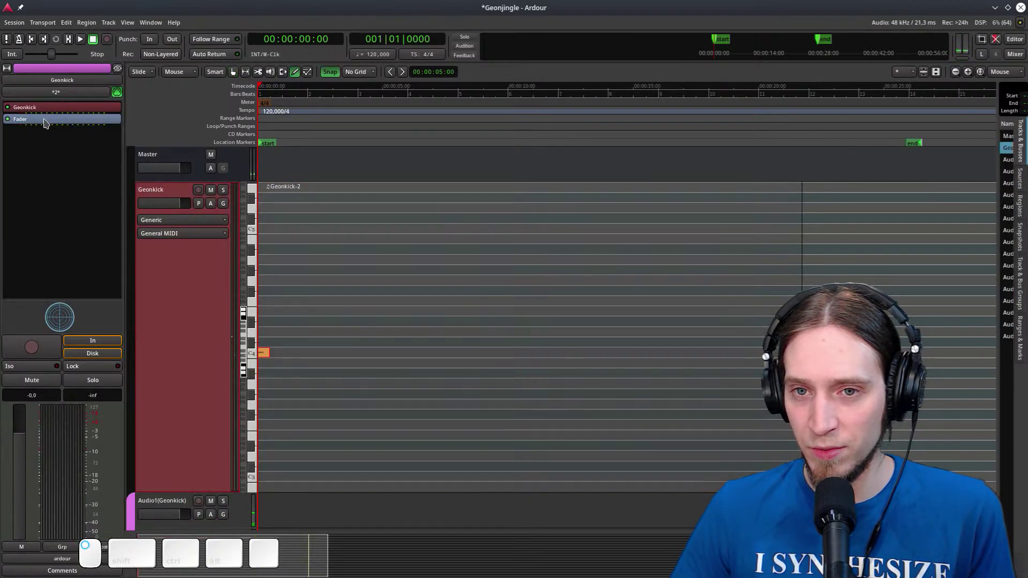
# Check in Geonkick's kit view which note the Default instrument responds to, and close the plugin window
pyautogui.doubleClick(27, 107)
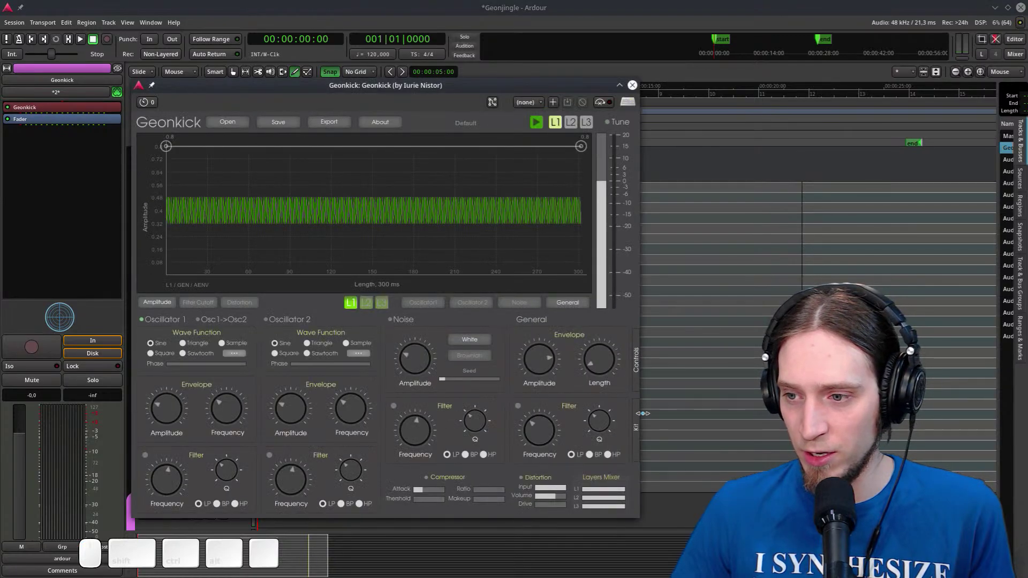
pyautogui.click(637, 428)
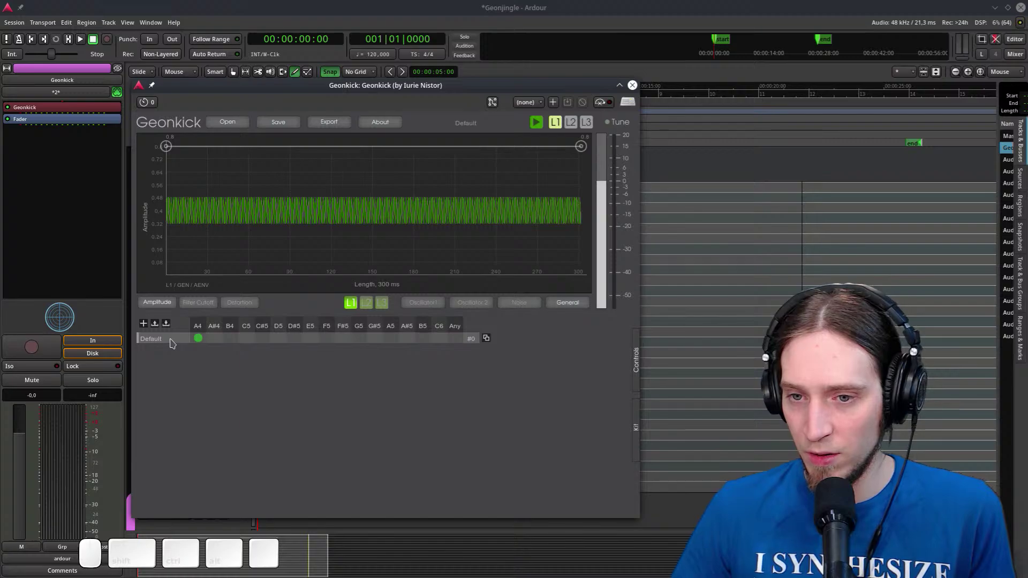
pyautogui.moveTo(458, 87); pyautogui.dragTo(0, 143)
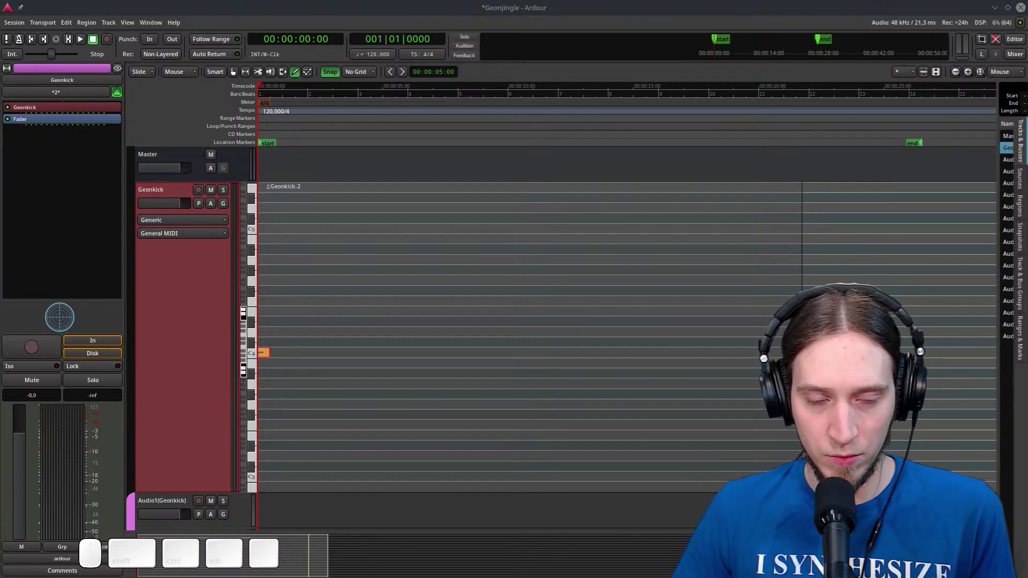
pyautogui.moveTo(0, 148); pyautogui.dragTo(512, 128)
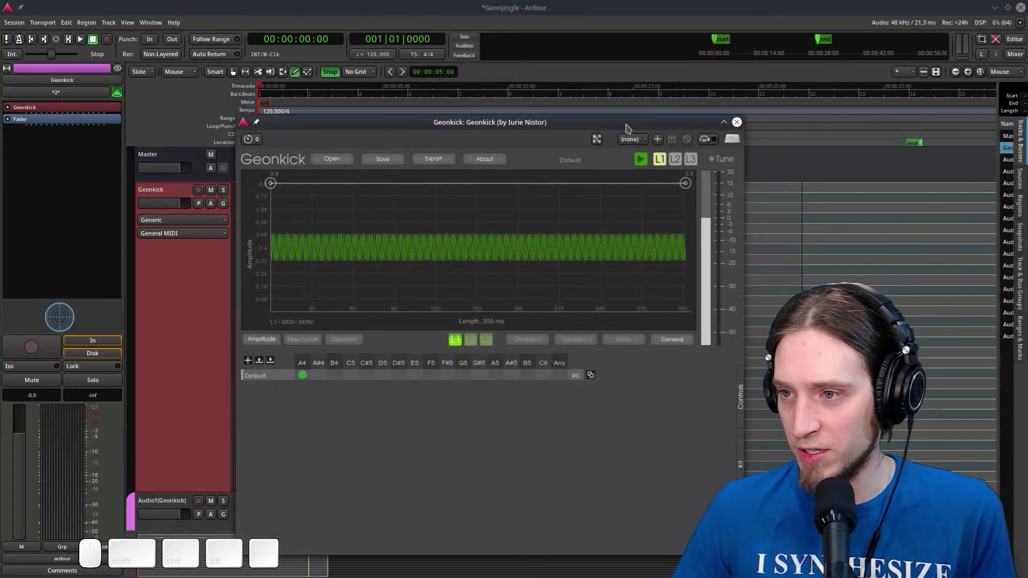
pyautogui.click(737, 122)
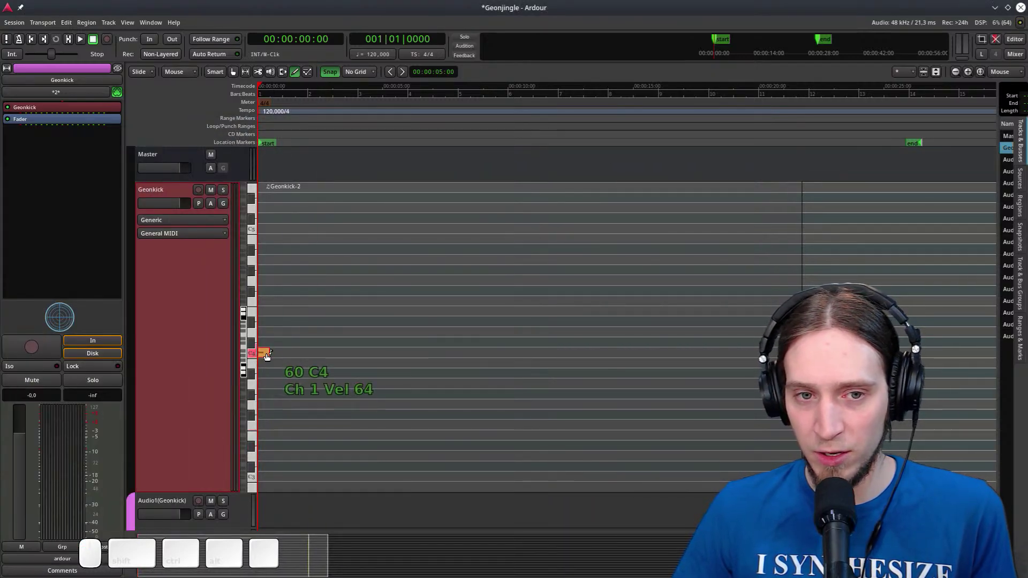
# Move the C4 note at the region's start up to A4 and play it back
pyautogui.moveTo(267, 356); pyautogui.dragTo(261, 261)
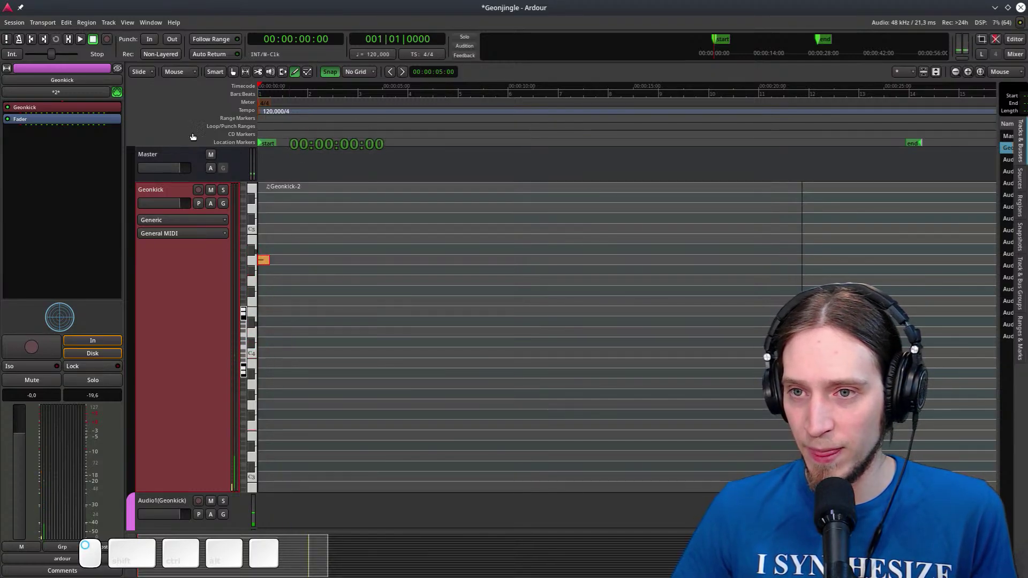
pyautogui.keyDown('ctrl'); pyautogui.scroll(2, 188, 294); pyautogui.keyUp('ctrl')
pyautogui.keyDown('ctrl'); pyautogui.scroll(-2, 181, 333); pyautogui.keyUp('ctrl')
pyautogui.press('space')
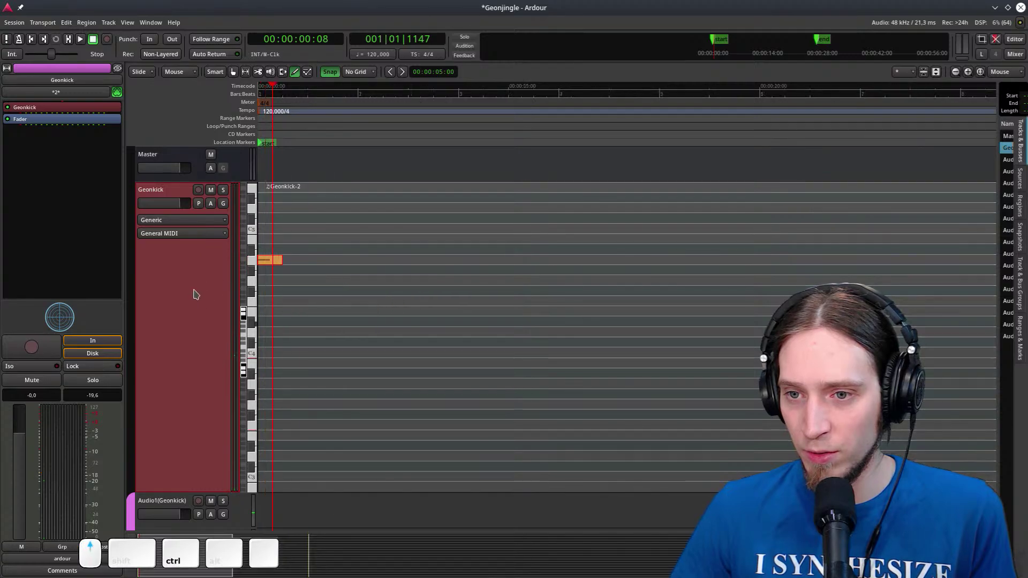
# Lengthen the A4 note to about 2.2 seconds and play it back from the session start
pyautogui.keyDown('ctrl'); pyautogui.scroll(2, 268, 260); pyautogui.keyUp('ctrl')
pyautogui.moveTo(274, 262); pyautogui.dragTo(367, 262)
pyautogui.press('Home')
pyautogui.press('space')
pyautogui.keyDown('ctrl'); pyautogui.scroll(2, 393, 121); pyautogui.keyUp('ctrl')
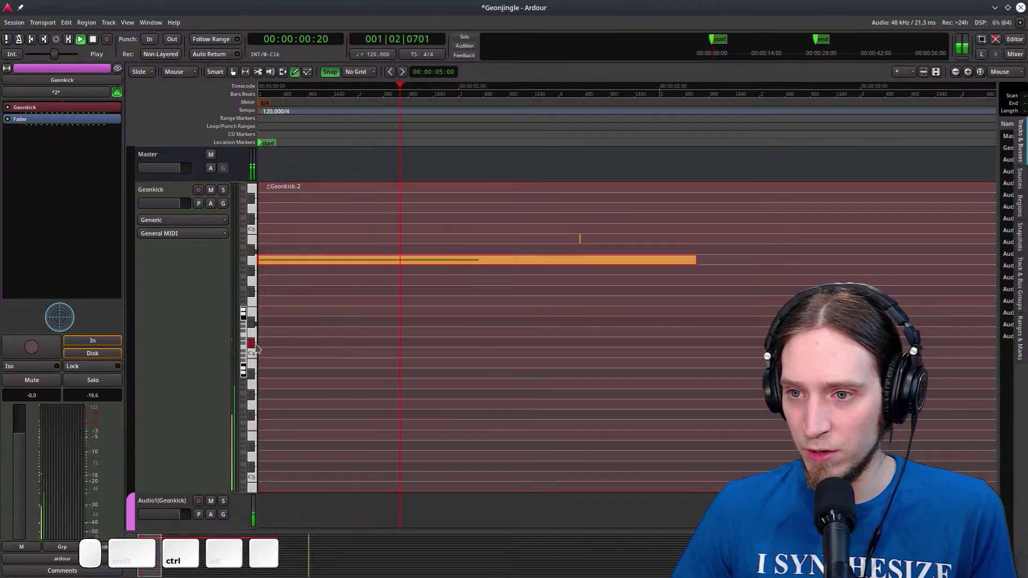
pyautogui.press('space')
pyautogui.press('space')
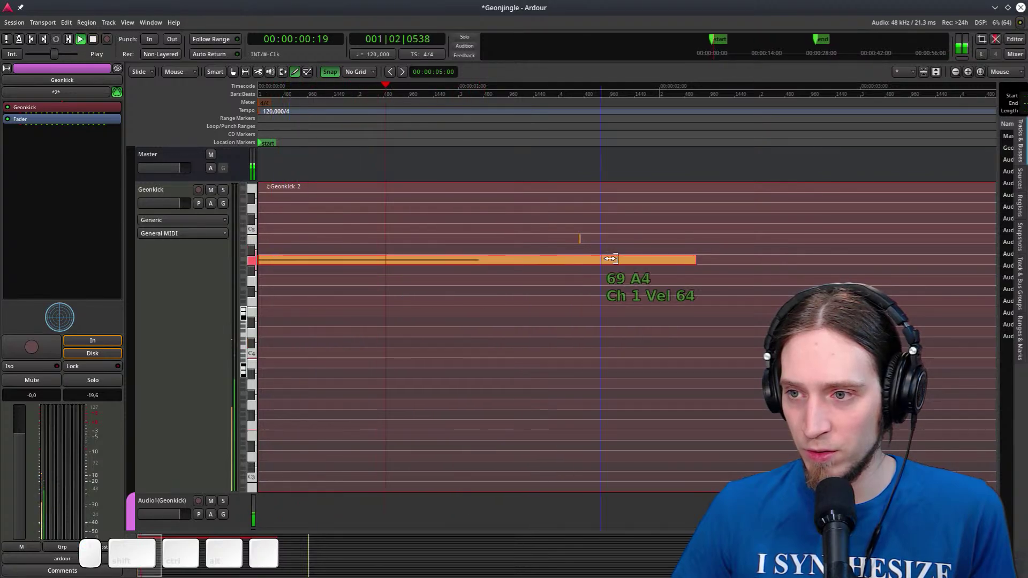
# Delete the stray tiny note above the A4 note and reduce the Geonkick track's height
pyautogui.press('e')
pyautogui.click(581, 240)
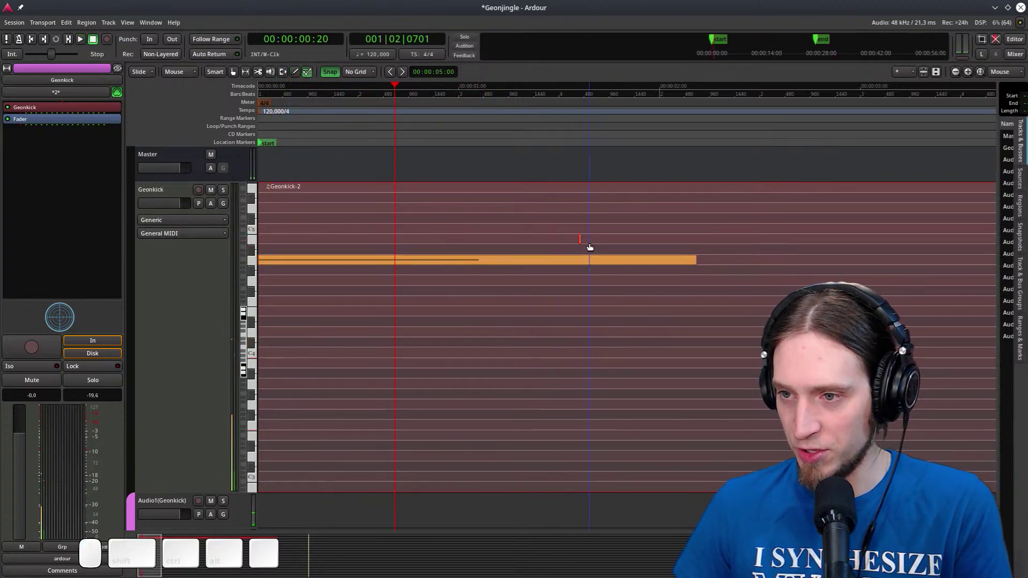
pyautogui.press('Delete')
pyautogui.press('space')
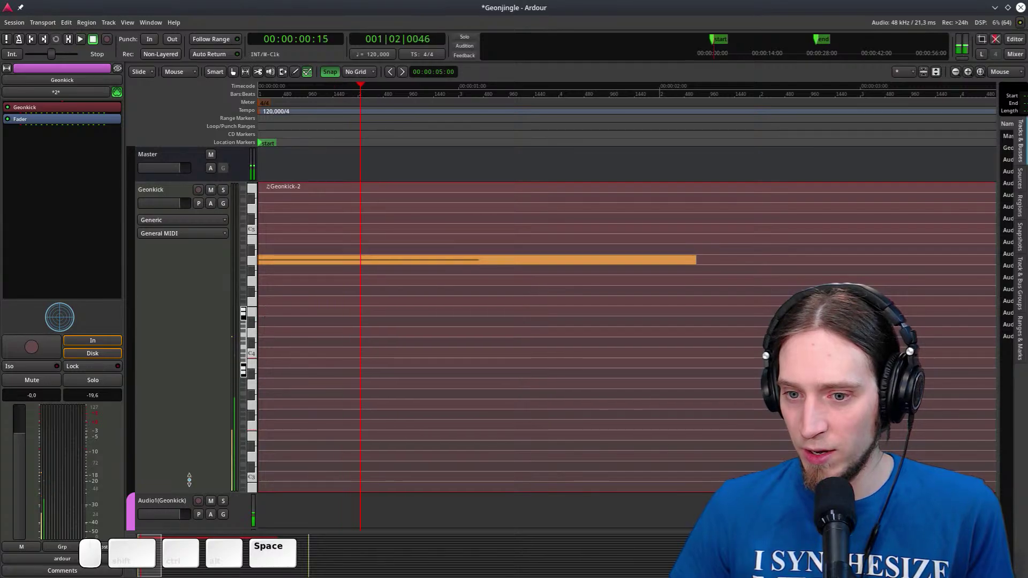
pyautogui.moveTo(189, 480); pyautogui.dragTo(181, 298)
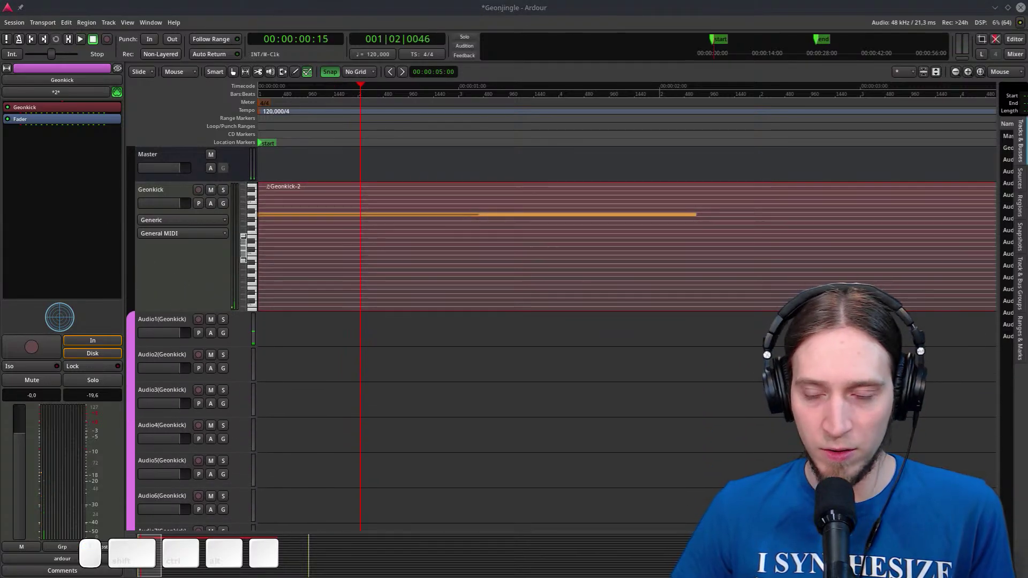
# Rename Geonkick's Default kit instrument to Boom and return to the plugin's synthesis controls
pyautogui.doubleClick(25, 107)
pyautogui.doubleClick(272, 351)
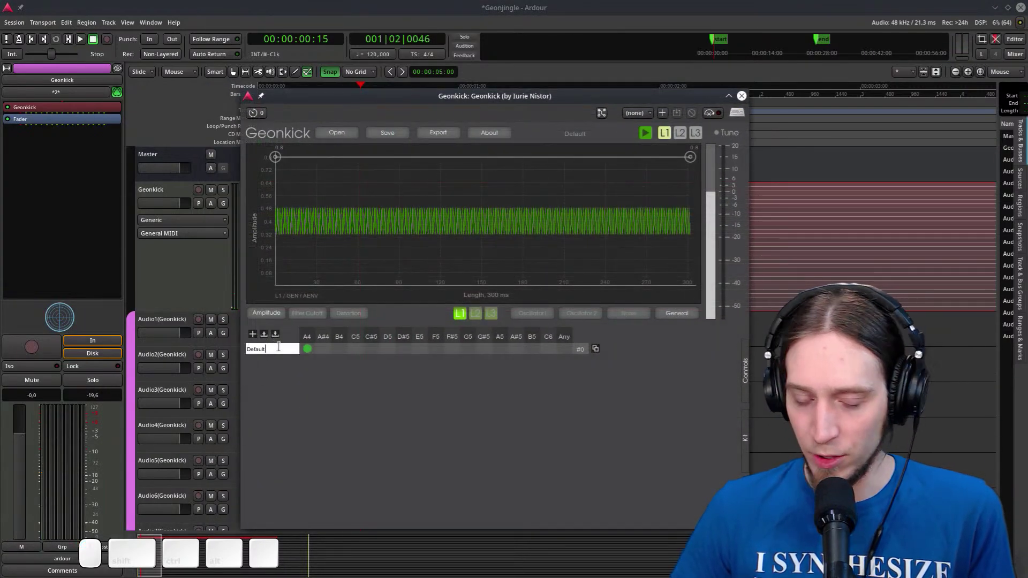
pyautogui.press('BackSpace')
pyautogui.press('BackSpace')
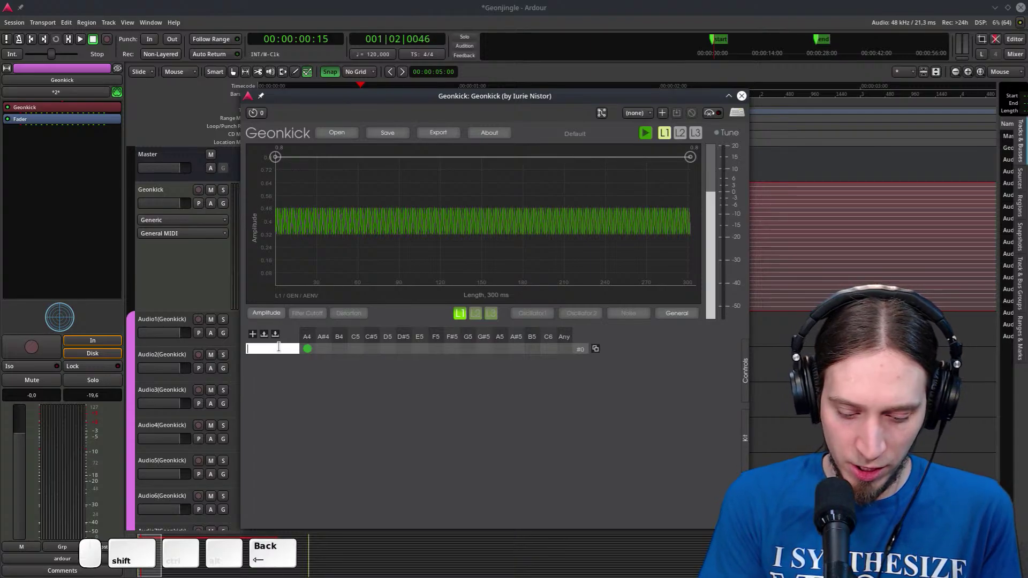
pyautogui.write('Bo')
pyautogui.press('BackSpace')
pyautogui.press('BackSpace')
pyautogui.press('BackSpace')
pyautogui.write('oo')
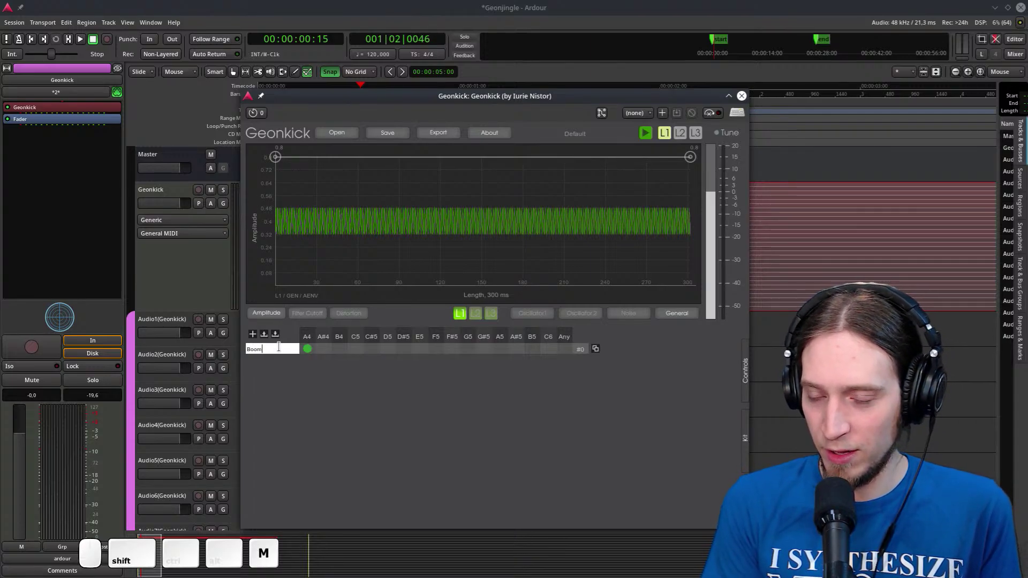
pyautogui.write('m')
pyautogui.click(330, 390)
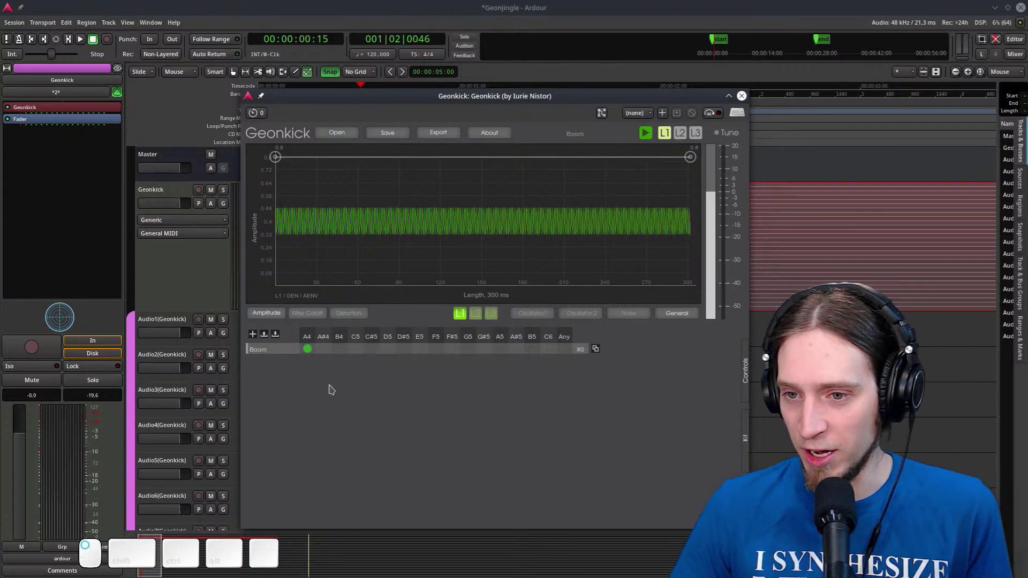
pyautogui.click(745, 380)
pyautogui.moveTo(560, 96); pyautogui.dragTo(708, 97)
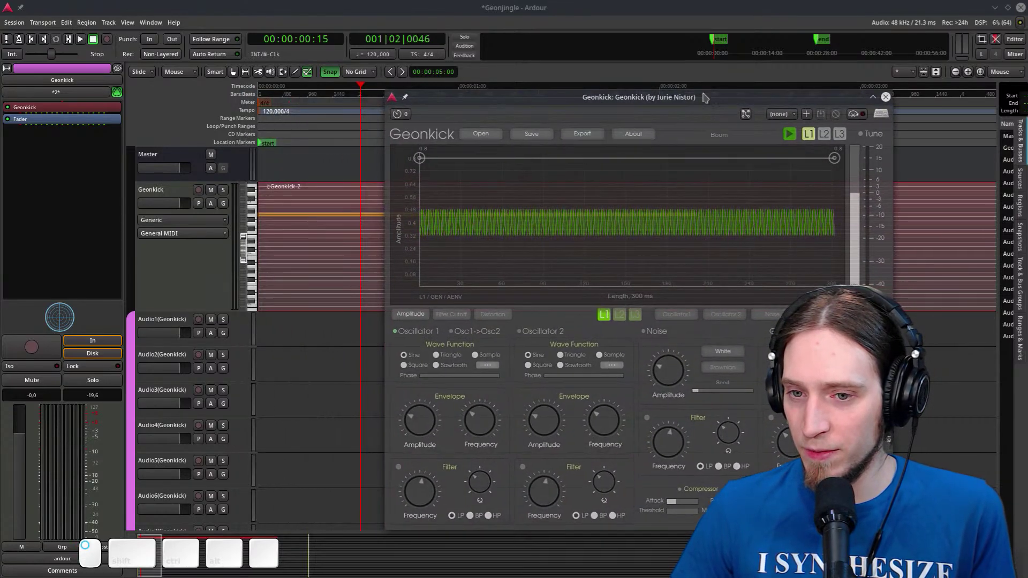
# Rename the Audio1(Geonkick) track to Boom and play the session to check its signal
pyautogui.click(109, 319)
pyautogui.doubleClick(109, 320)
pyautogui.write('Boom')
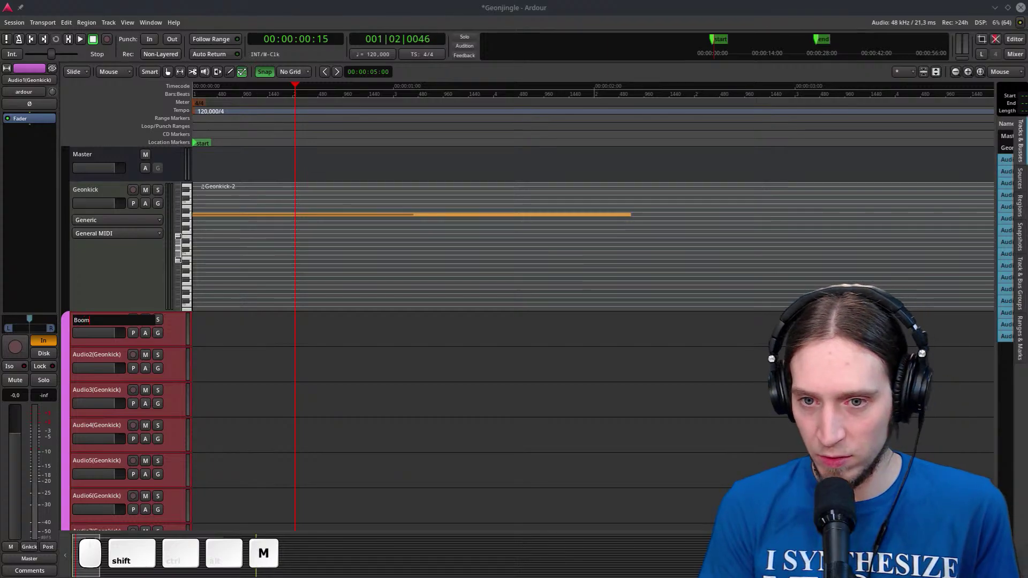
pyautogui.press('Return')
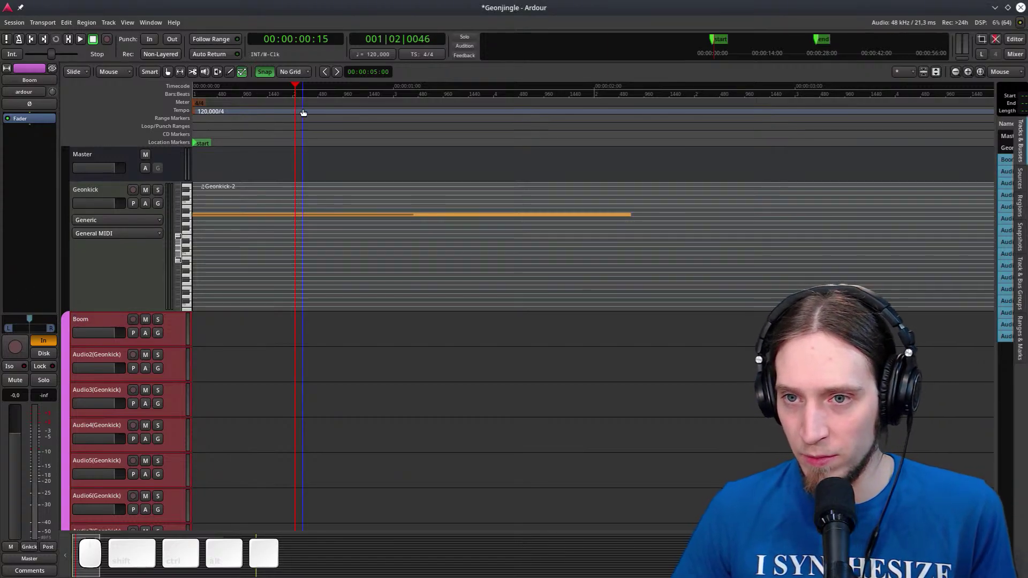
pyautogui.press('space')
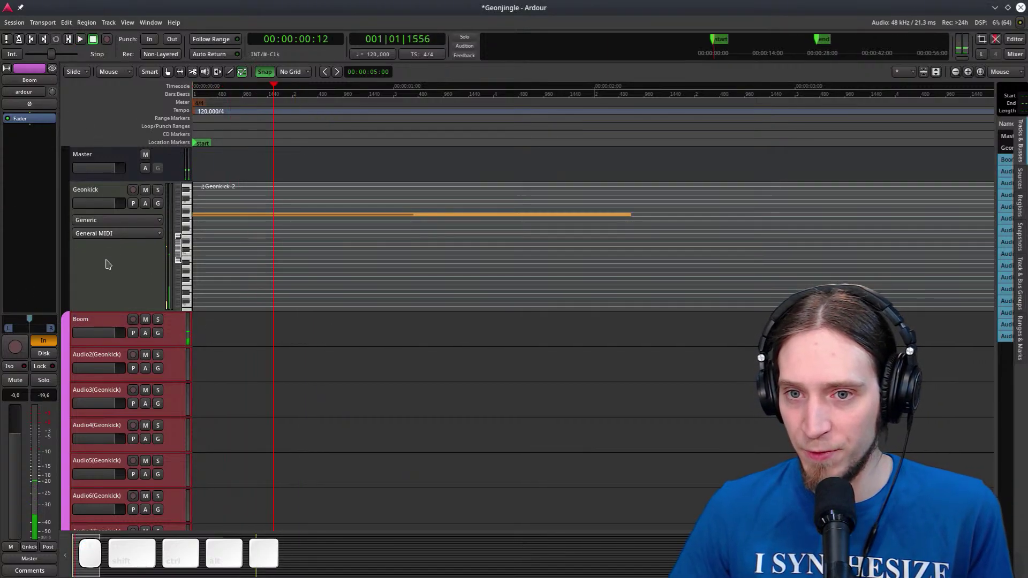
# Reopen Geonkick, raise Oscillator 1's envelope amplitude to about 0.75 and set the Boom sound's length to 4000 ms
pyautogui.click(107, 263)
pyautogui.doubleClick(42, 109)
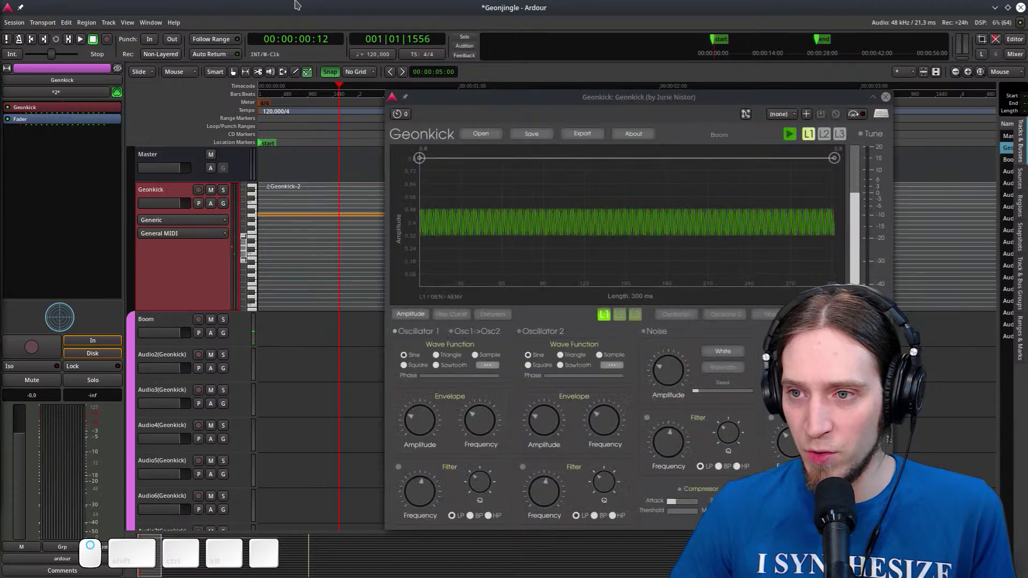
pyautogui.moveTo(492, 97); pyautogui.dragTo(337, 82)
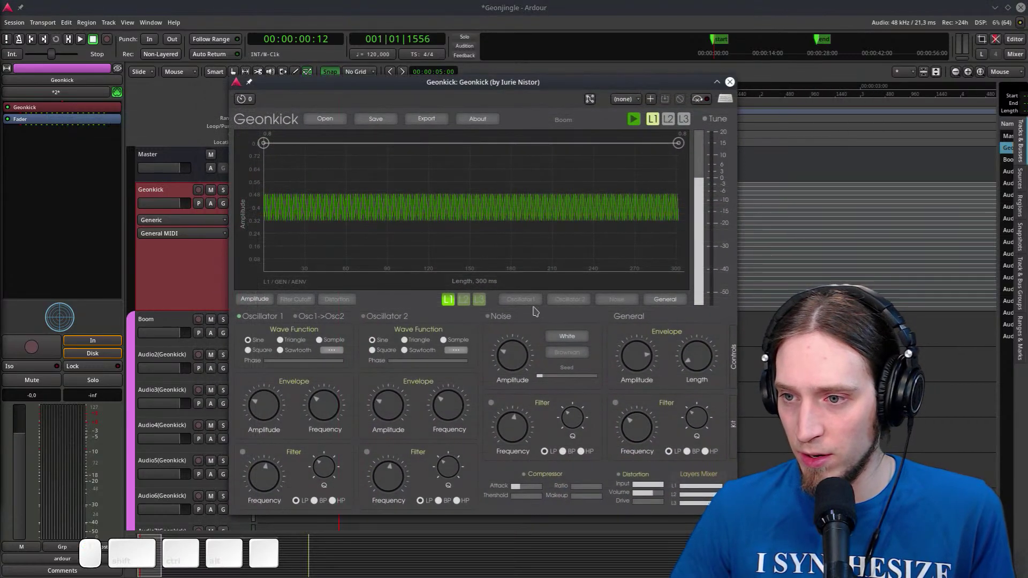
pyautogui.moveTo(262, 385); pyautogui.dragTo(279, 340)
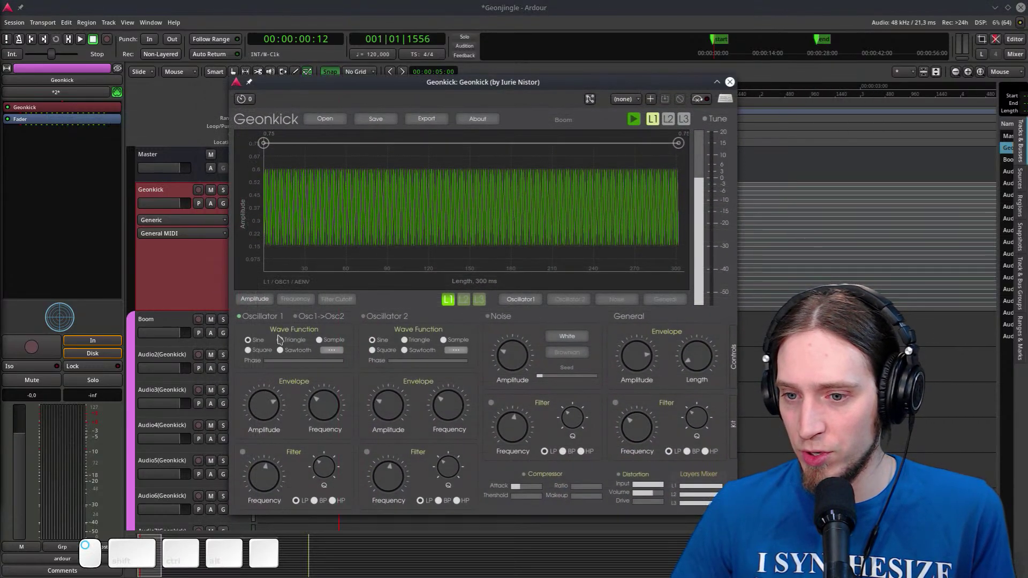
pyautogui.moveTo(320, 407); pyautogui.dragTo(321, 399)
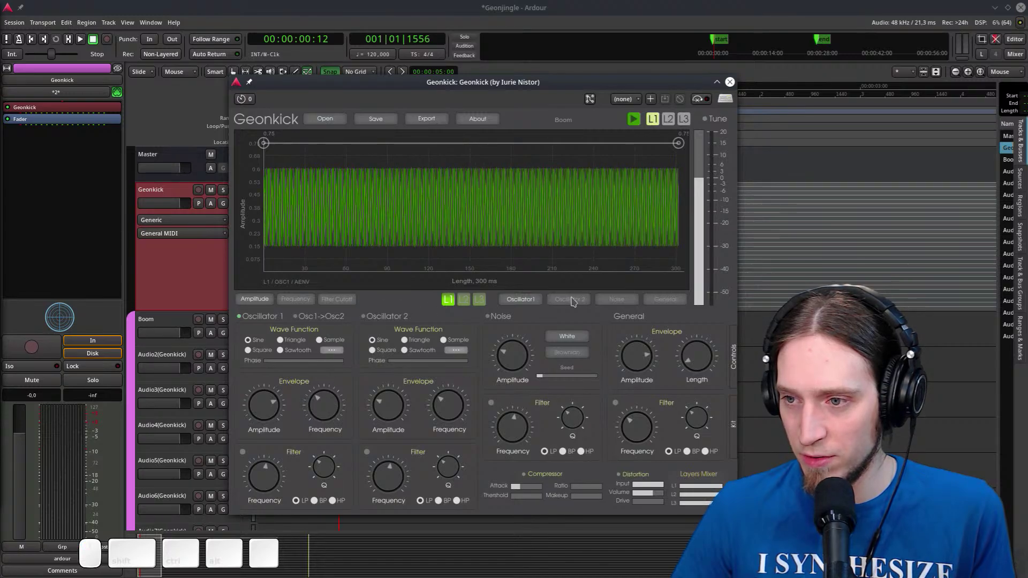
pyautogui.moveTo(699, 370); pyautogui.dragTo(724, 169)
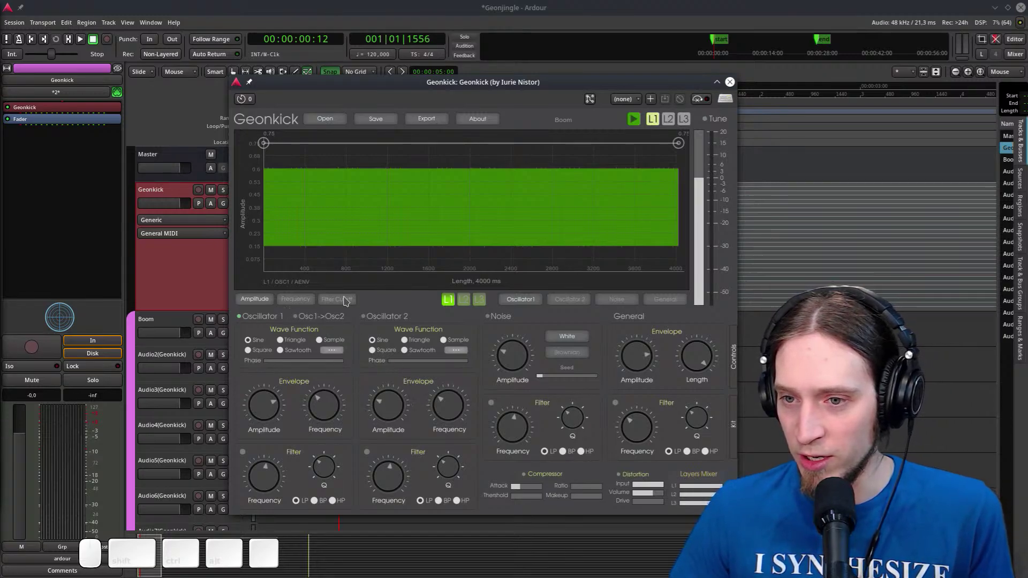
# Shape Oscillator 1's frequency envelope to start at 2.7 kHz, drop steeply through two early points and end at 20 Hz
pyautogui.click(285, 300)
pyautogui.moveTo(263, 145); pyautogui.dragTo(241, 116)
pyautogui.moveTo(681, 145); pyautogui.dragTo(679, 271)
pyautogui.scroll(5, 324, 404)
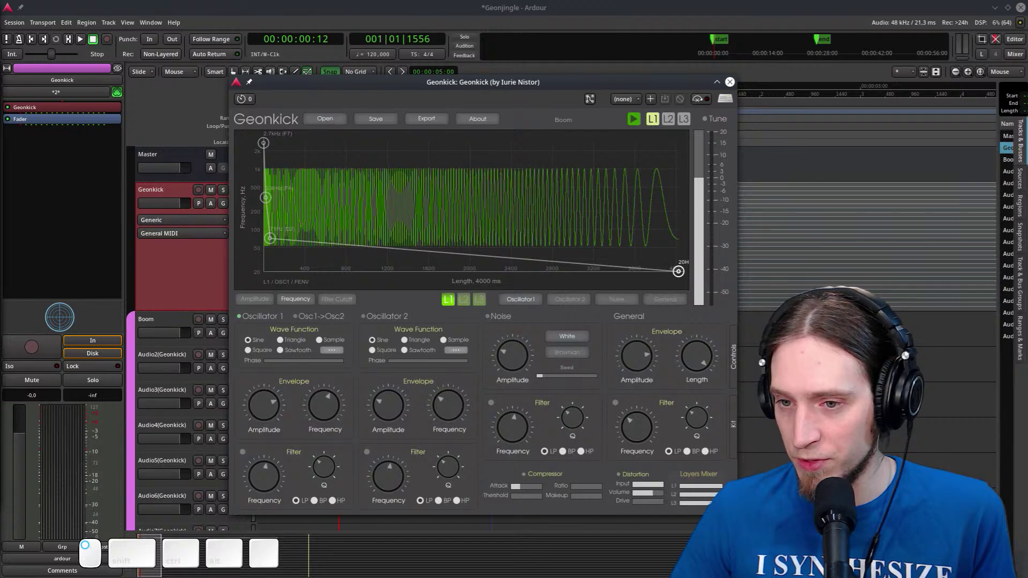
# Fade Oscillator 1's amplitude envelope to 0 at its end and play the Boom sound from the session start
pyautogui.click(257, 300)
pyautogui.moveTo(679, 144); pyautogui.dragTo(678, 272)
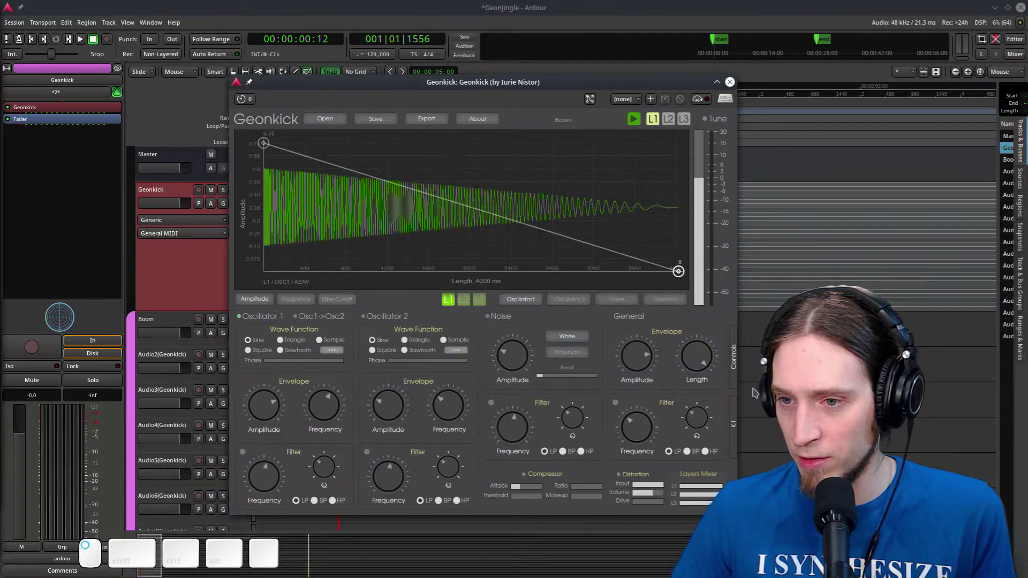
pyautogui.press('space')
pyautogui.moveTo(383, 85); pyautogui.dragTo(575, 93)
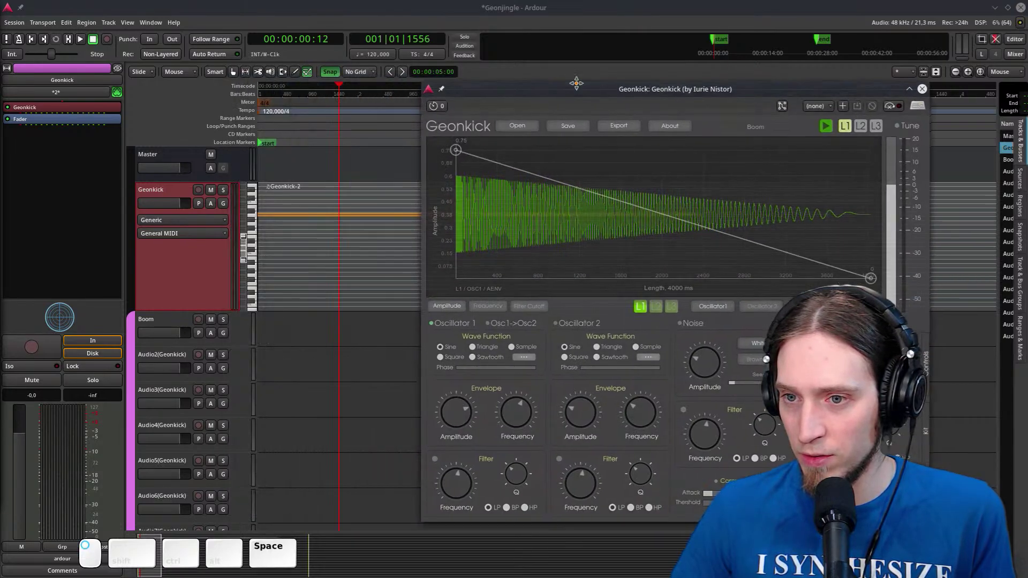
pyautogui.press('Home')
pyautogui.press('space')
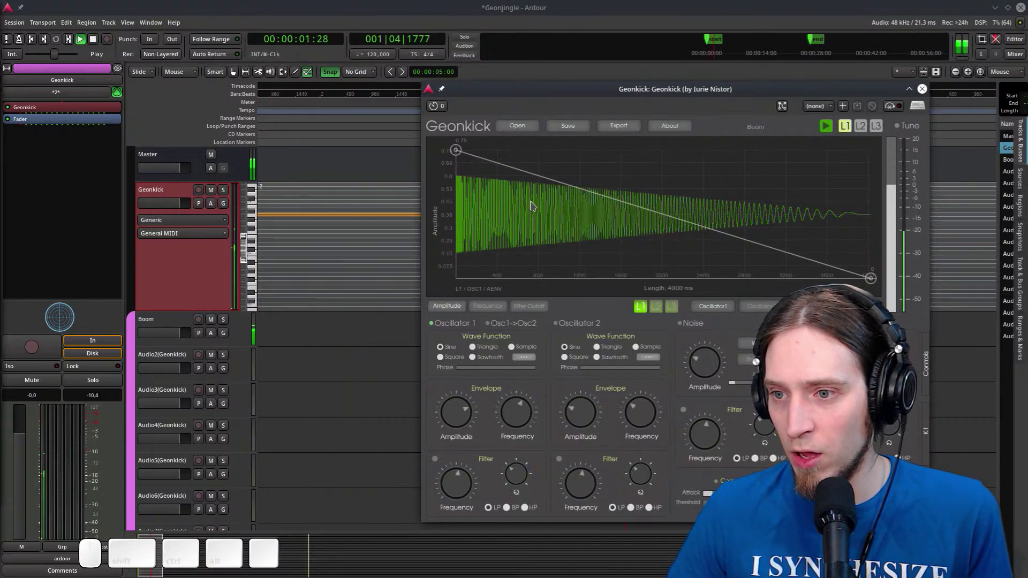
pyautogui.press('space')
# Move the end of Oscillator 1's frequency envelope to 20 Hz at about 1500 ms and play from the session start
pyautogui.click(487, 306)
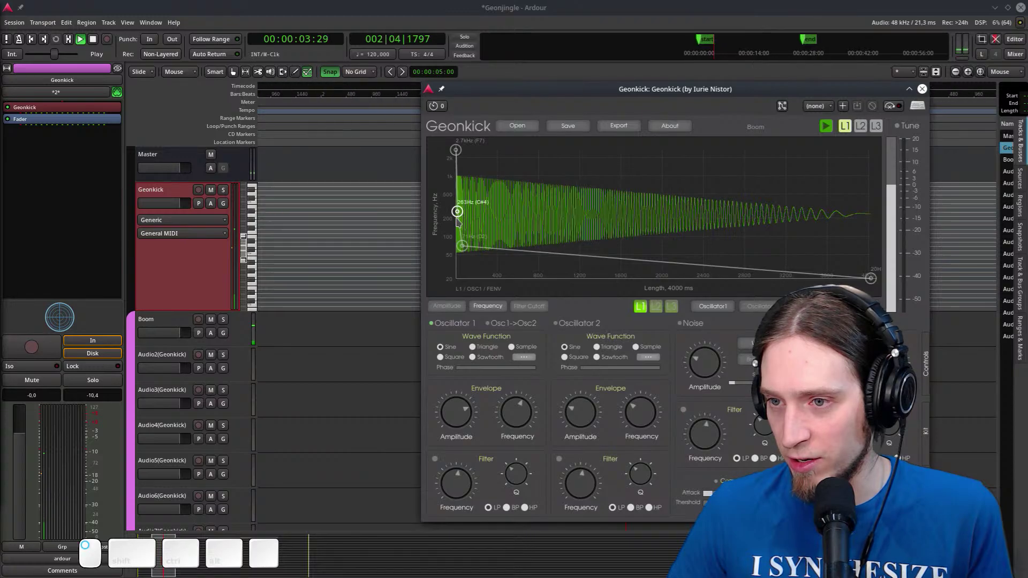
pyautogui.moveTo(461, 246); pyautogui.dragTo(461, 240)
pyautogui.moveTo(871, 278); pyautogui.dragTo(609, 278)
pyautogui.press('space')
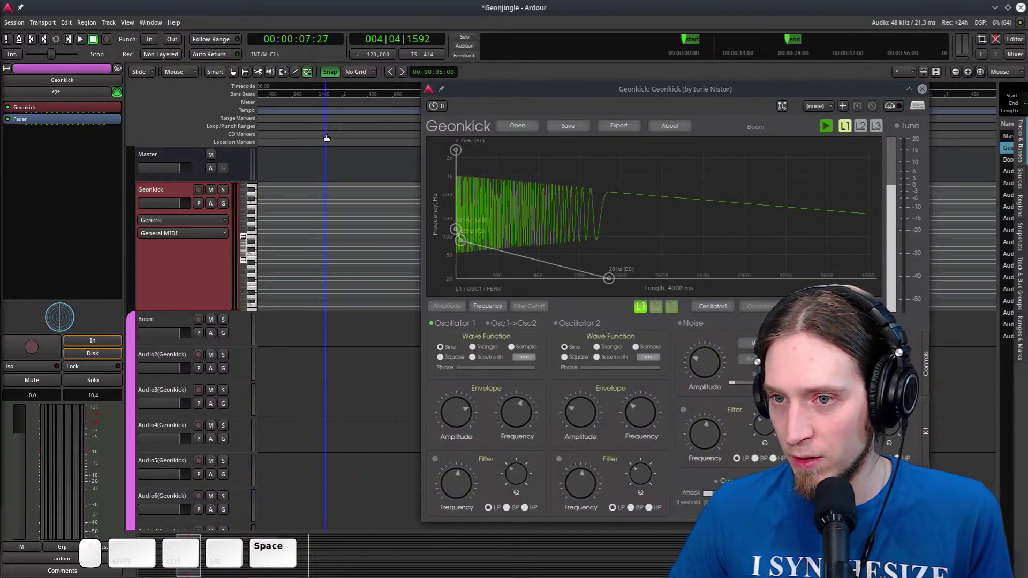
pyautogui.press('Home')
pyautogui.press('space')
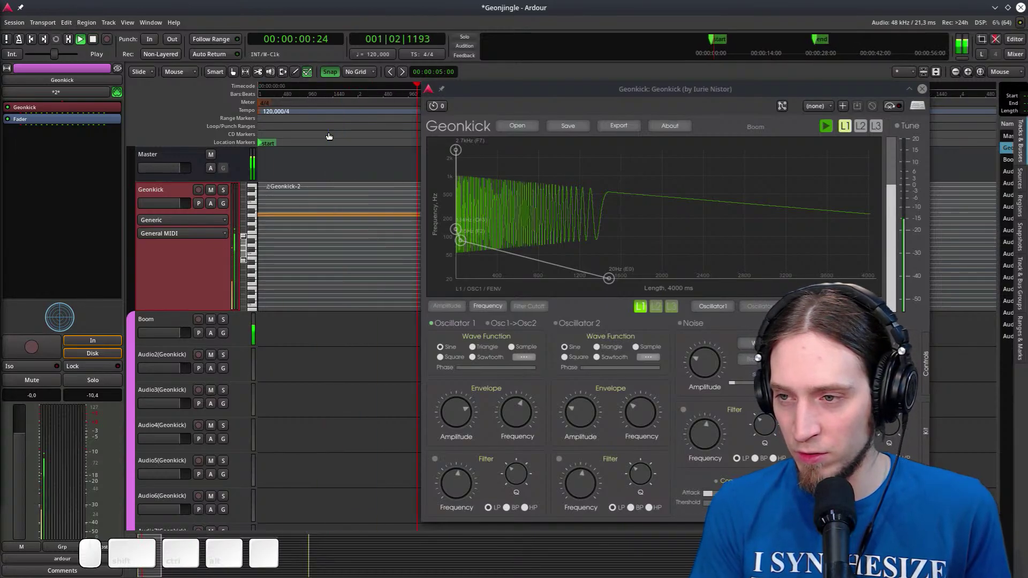
pyautogui.press('space')
# Set Oscillator 1's frequency envelope to pass through D1 at about 1350 ms and end at 20 Hz at 4000 ms, and play it
pyautogui.moveTo(612, 280); pyautogui.dragTo(611, 272)
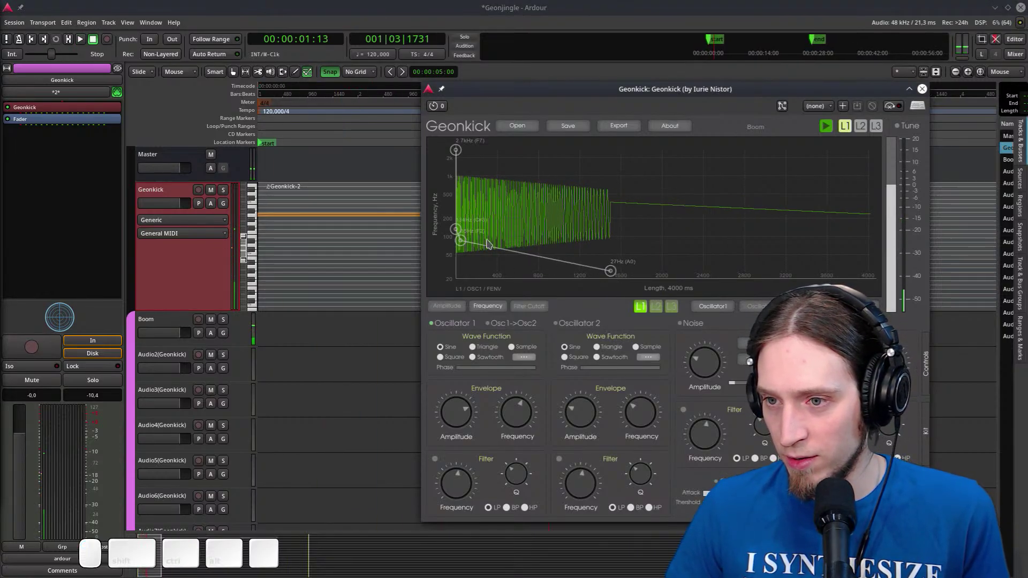
pyautogui.moveTo(456, 229)
pyautogui.mouseDown()
pyautogui.moveTo(457, 217)
pyautogui.moveTo(464, 238)
pyautogui.mouseUp()
pyautogui.moveTo(611, 271); pyautogui.dragTo(594, 264)
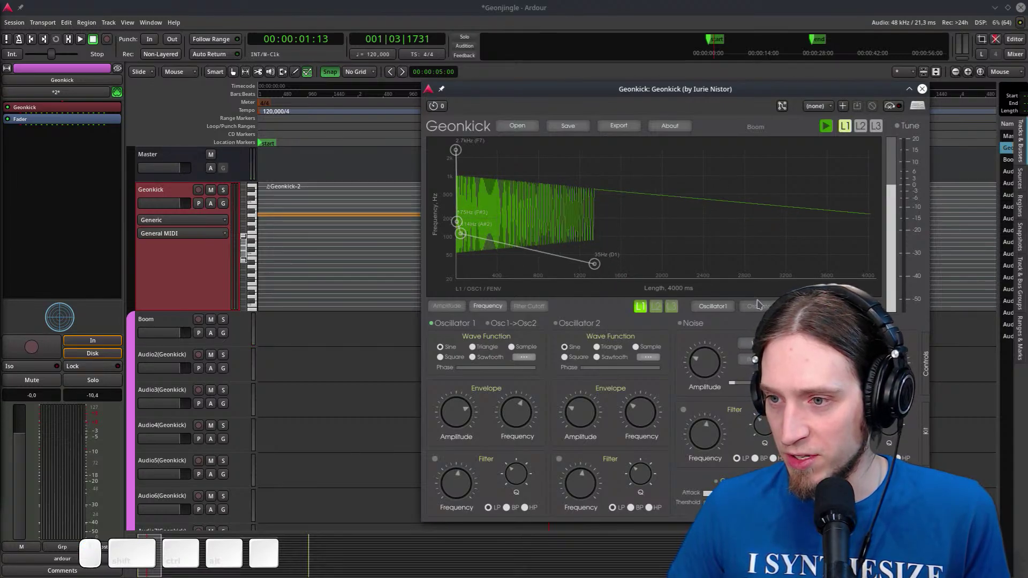
pyautogui.click(312, 147)
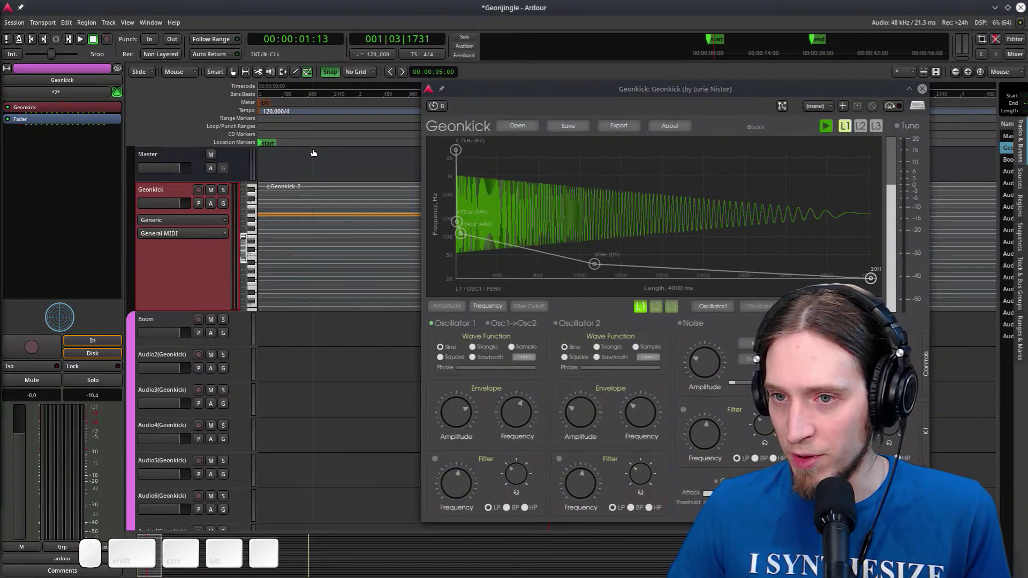
pyautogui.press('space')
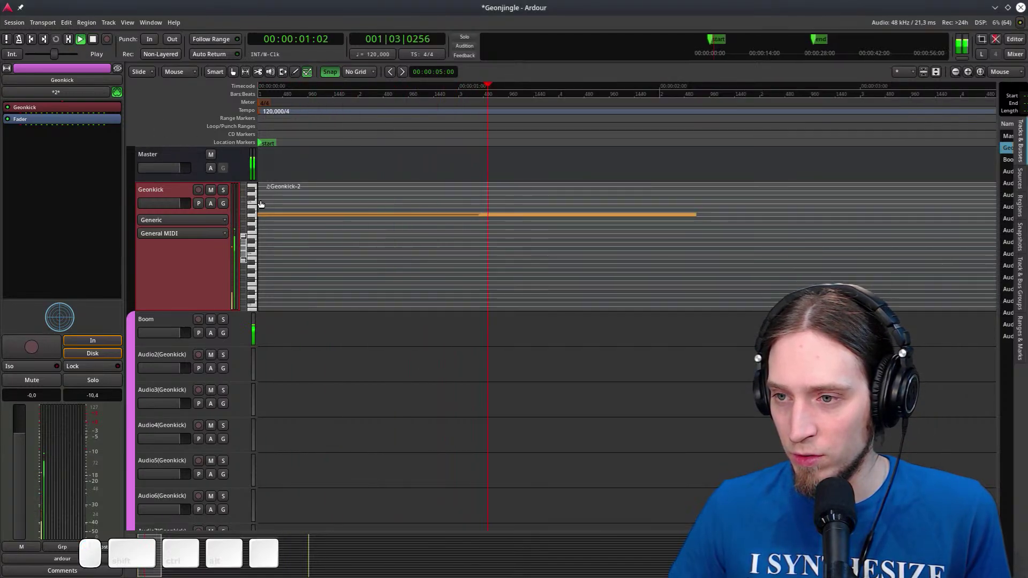
# Lengthen the MIDI note in the Geonkick region to end at about 3.3 s and play from the session start
pyautogui.press('space')
pyautogui.press('e')
pyautogui.moveTo(558, 214); pyautogui.dragTo(776, 213)
pyautogui.scroll(-2, 371, 116)
pyautogui.press('Home')
pyautogui.press('space')
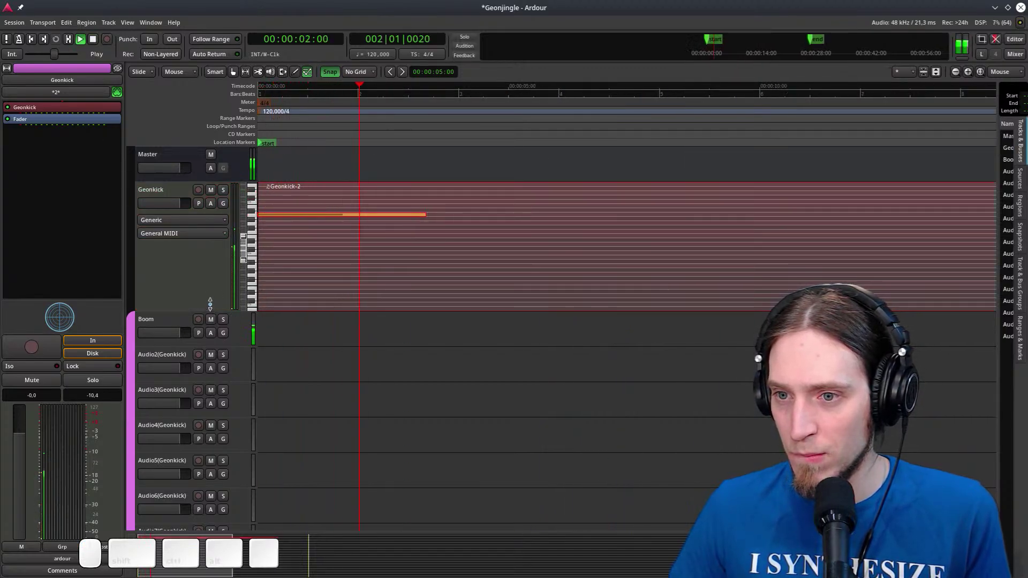
pyautogui.press('space')
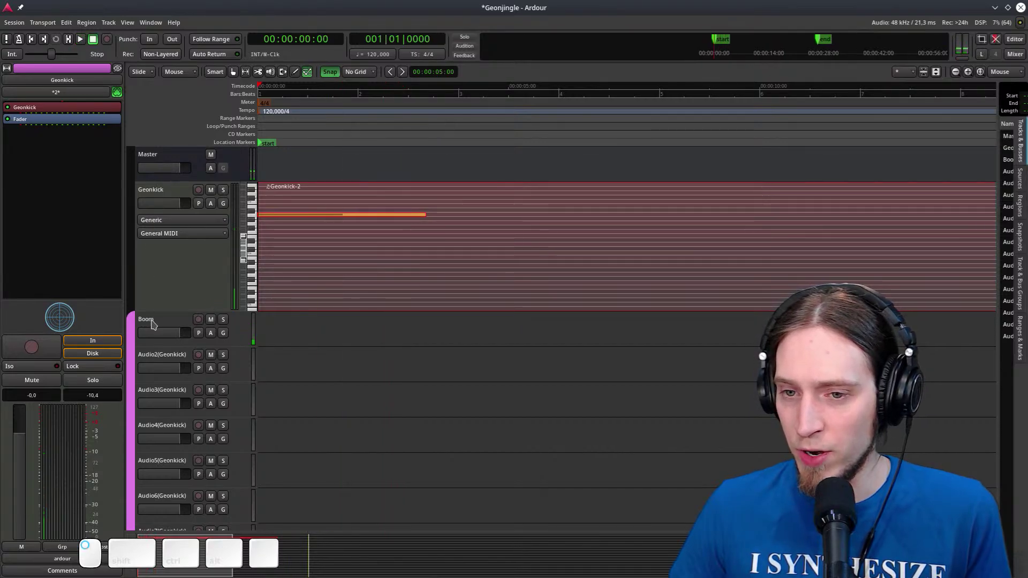
# Insert the Dragonfly Plate Reverb plugin on the Boom track, searching the available plugins for "Drag"
pyautogui.click(152, 325)
pyautogui.rightClick(13, 115)
pyautogui.moveTo(107, 119)
pyautogui.click(156, 130)
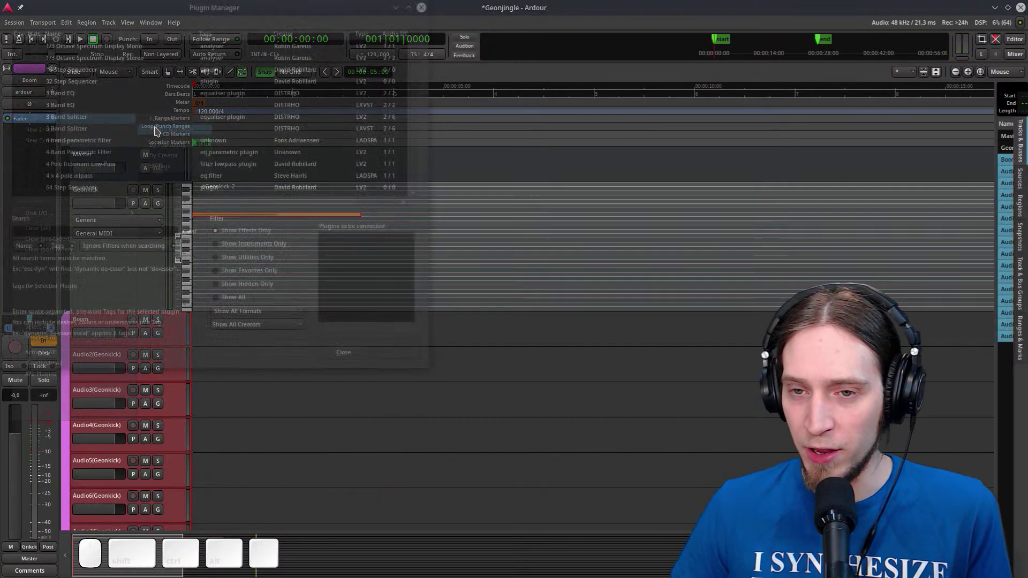
pyautogui.write('Drag')
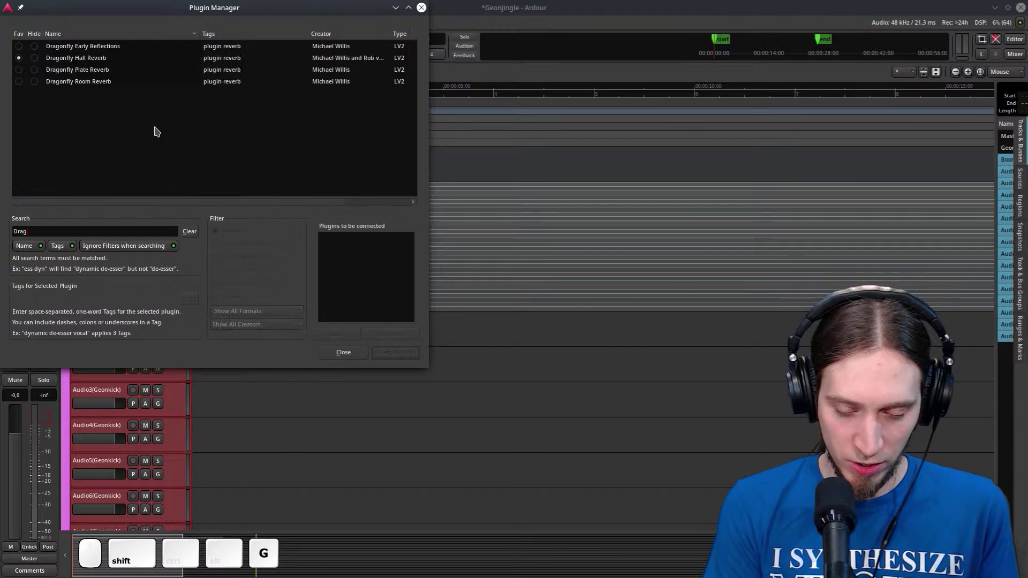
pyautogui.write('n')
pyautogui.press('BackSpace')
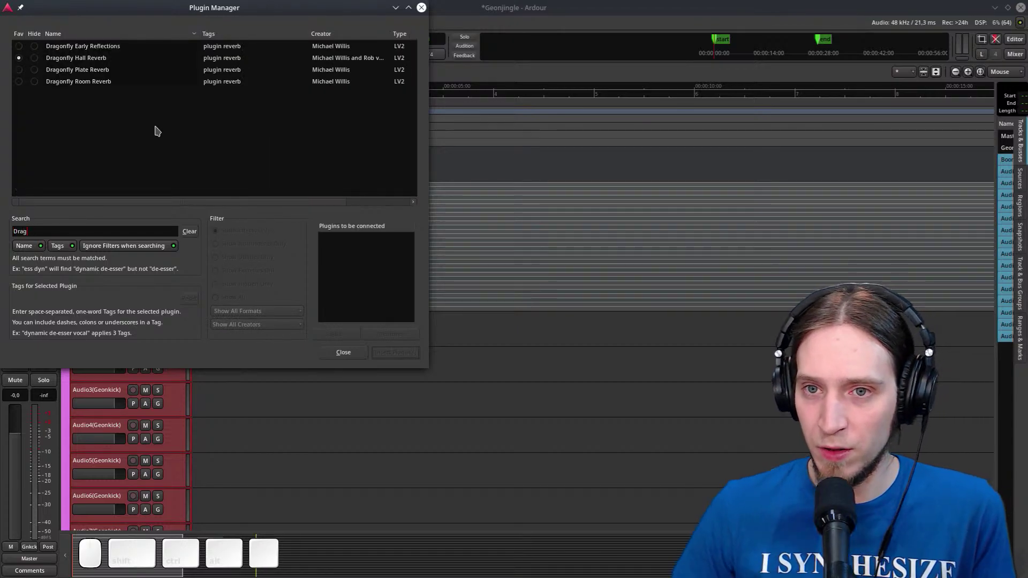
pyautogui.doubleClick(104, 72)
pyautogui.click(395, 353)
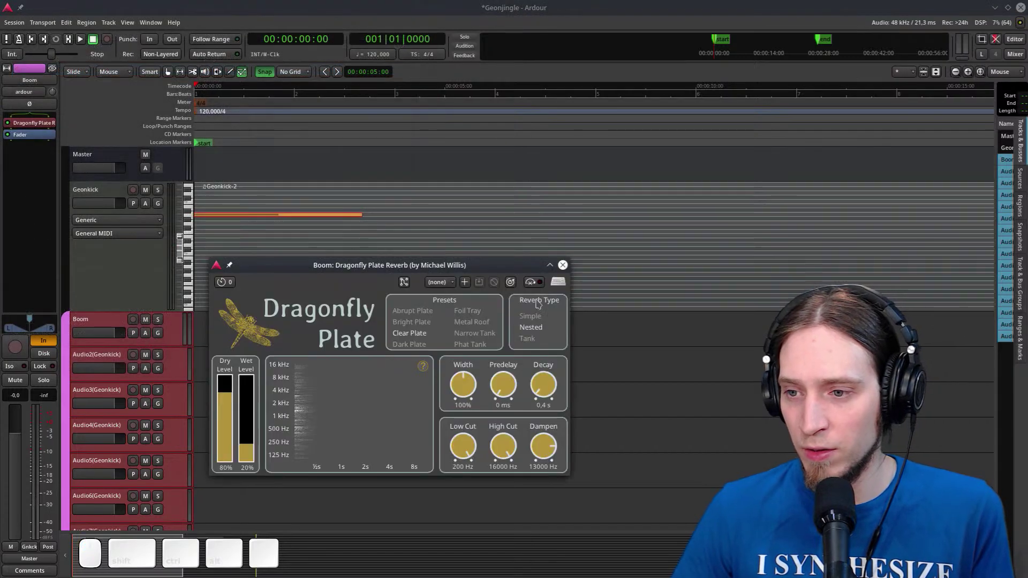
# Play the session and set the plate reverb's decay to 7.6 s and high cut to 1825 Hz
pyautogui.press('space')
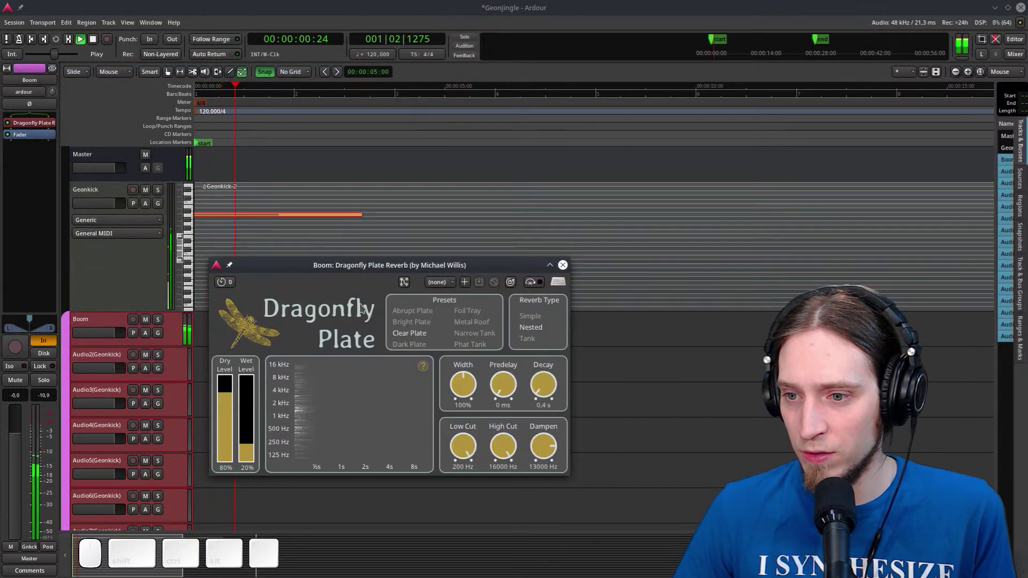
pyautogui.press('space')
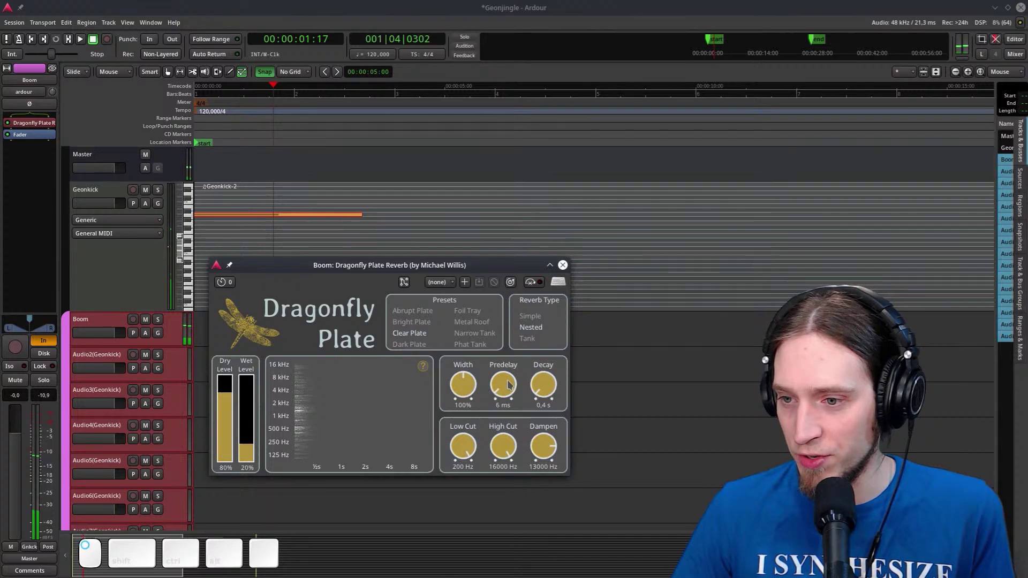
pyautogui.moveTo(527, 391); pyautogui.dragTo(555, 310)
pyautogui.press('space')
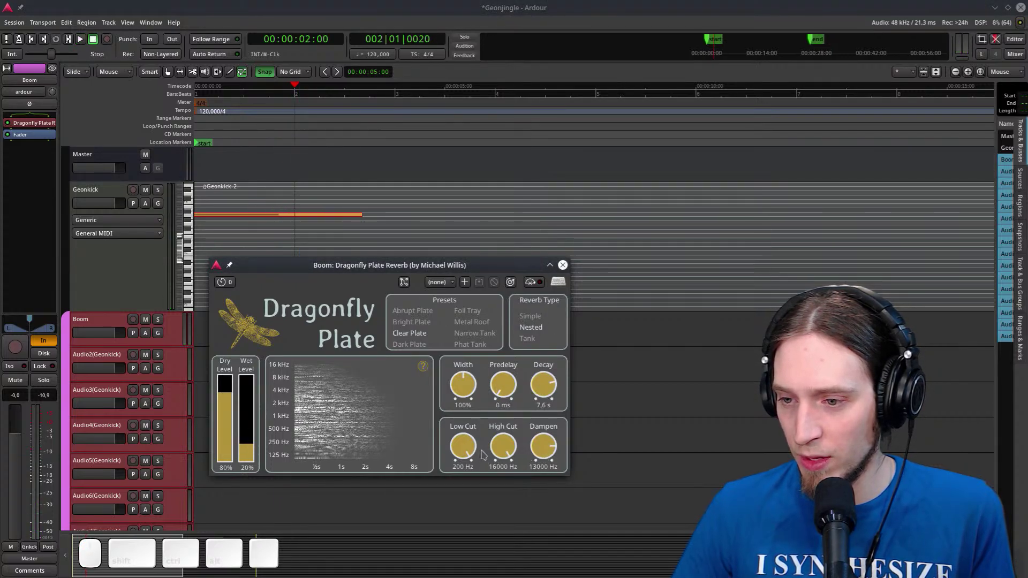
pyautogui.moveTo(487, 544); pyautogui.dragTo(482, 563)
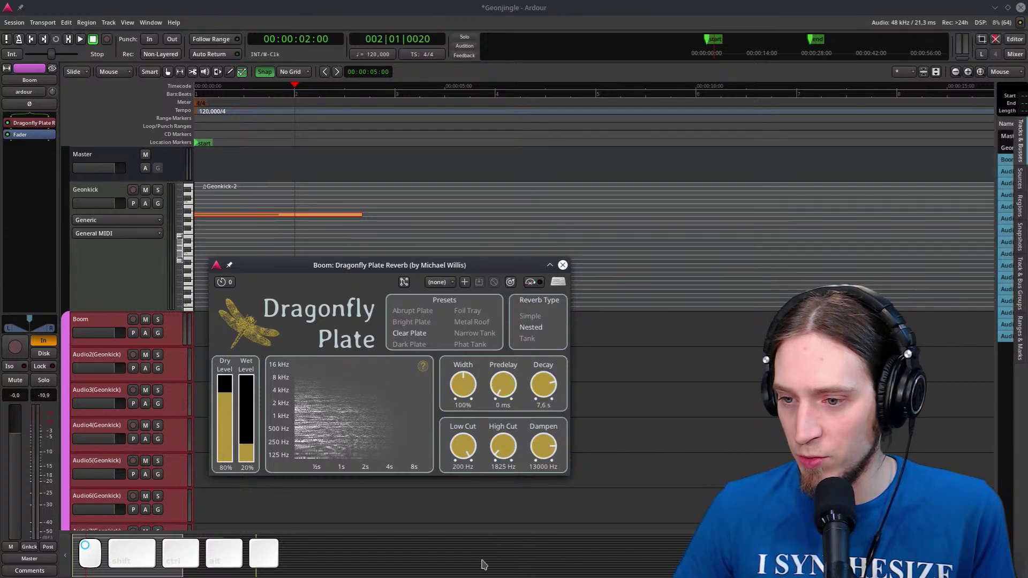
# Move the reverb window clear of the track headers and keep it above other windows
pyautogui.moveTo(338, 265); pyautogui.dragTo(635, 185)
pyautogui.rightClick(637, 184)
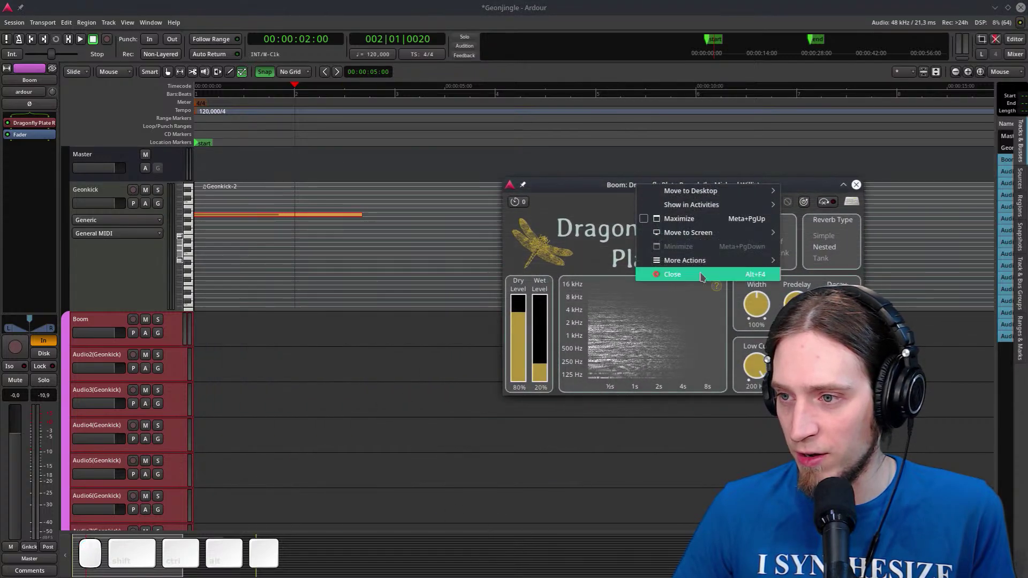
pyautogui.moveTo(685, 260)
pyautogui.click(800, 290)
# Set the reverb's width to 146% and its wet level to 10%, replaying the Boom sound from the start to compare
pyautogui.press('space')
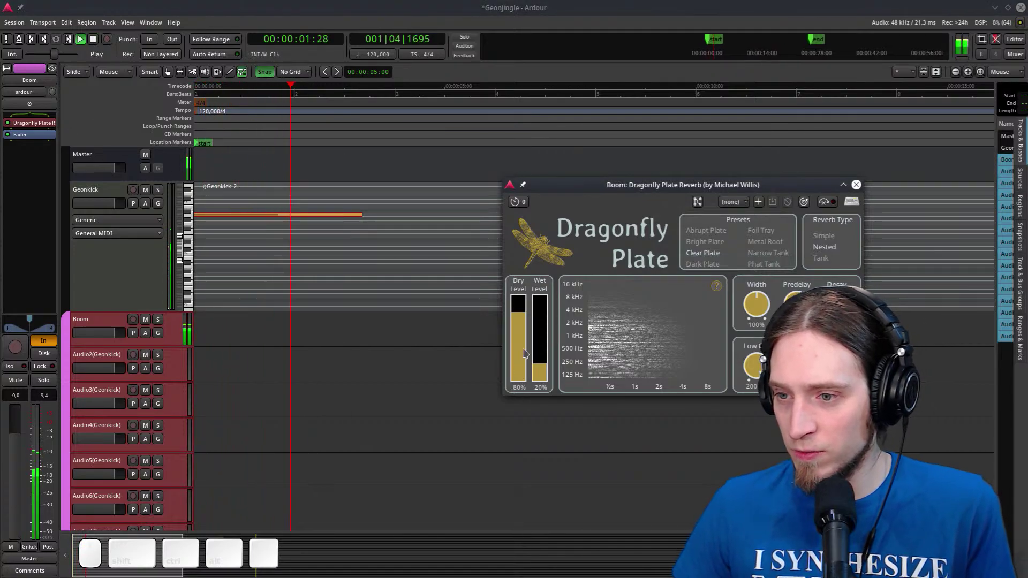
pyautogui.moveTo(533, 359); pyautogui.dragTo(537, 341)
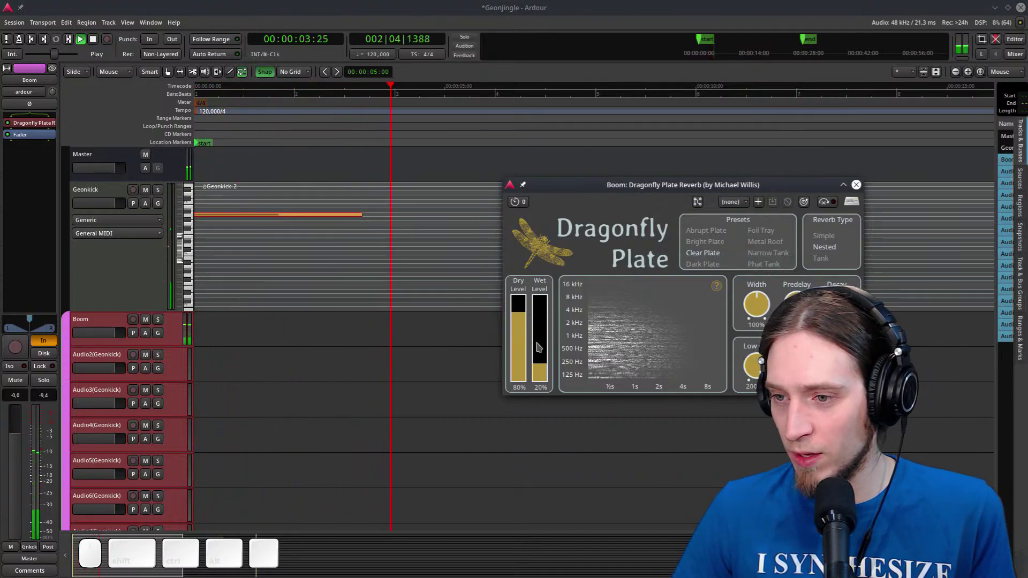
pyautogui.press('space')
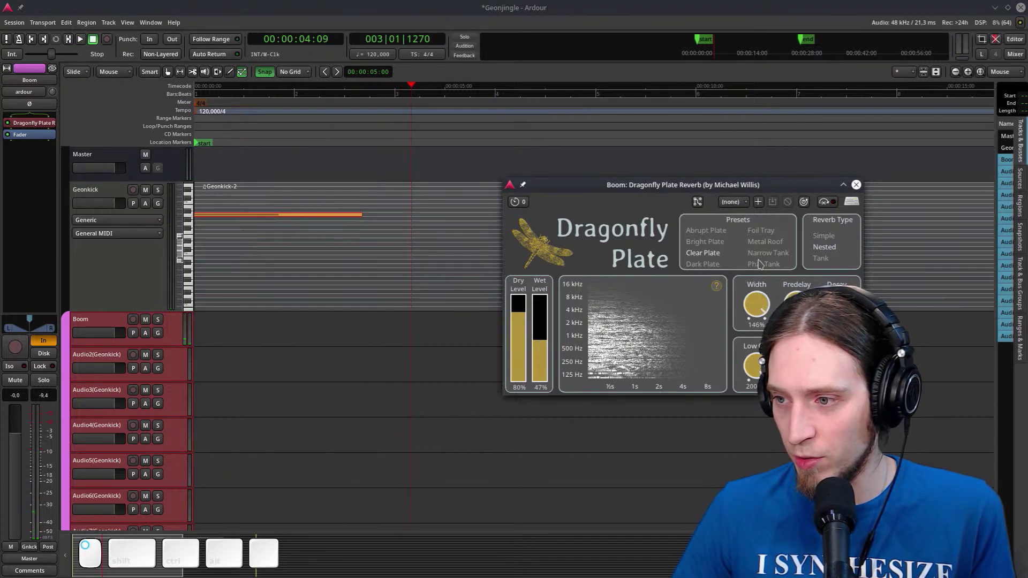
pyautogui.moveTo(411, 172); pyautogui.dragTo(35, 165)
pyautogui.press('space')
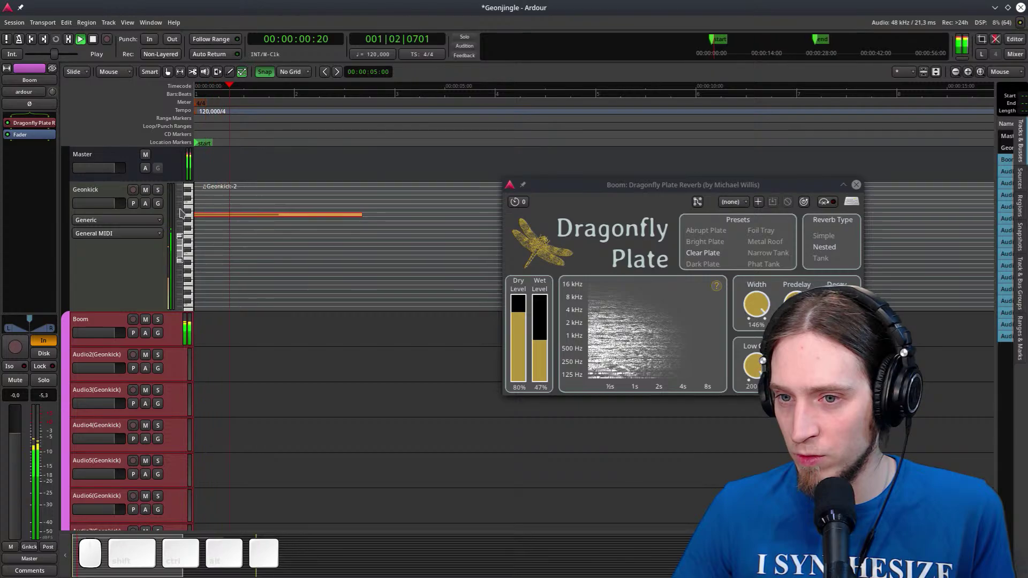
pyautogui.press('space')
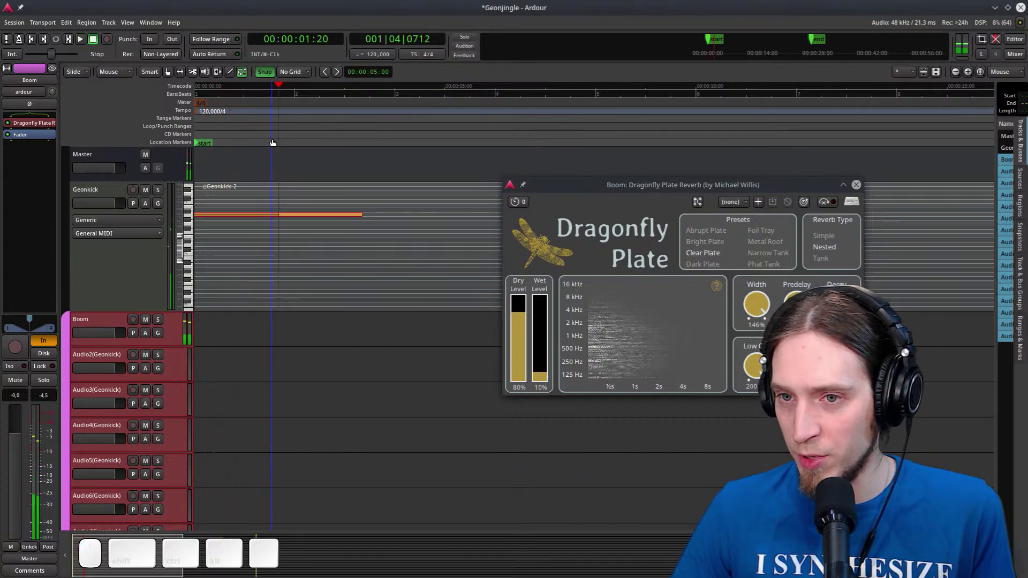
pyautogui.press('space')
# Insert the a-Compressor stereo plugin after the reverb on the Boom track, searching for "a-comp"
pyautogui.rightClick(20, 137)
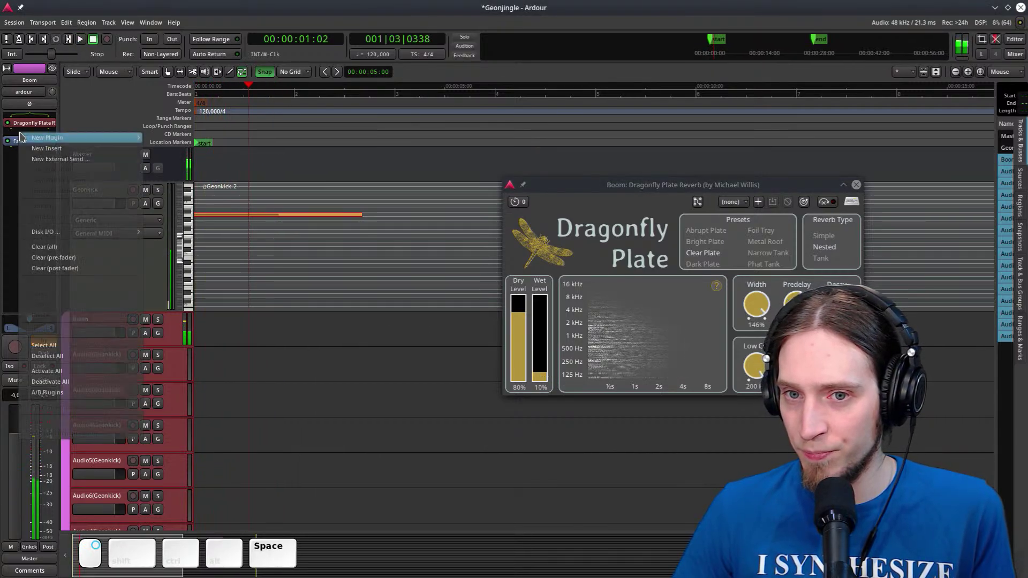
pyautogui.click(162, 150)
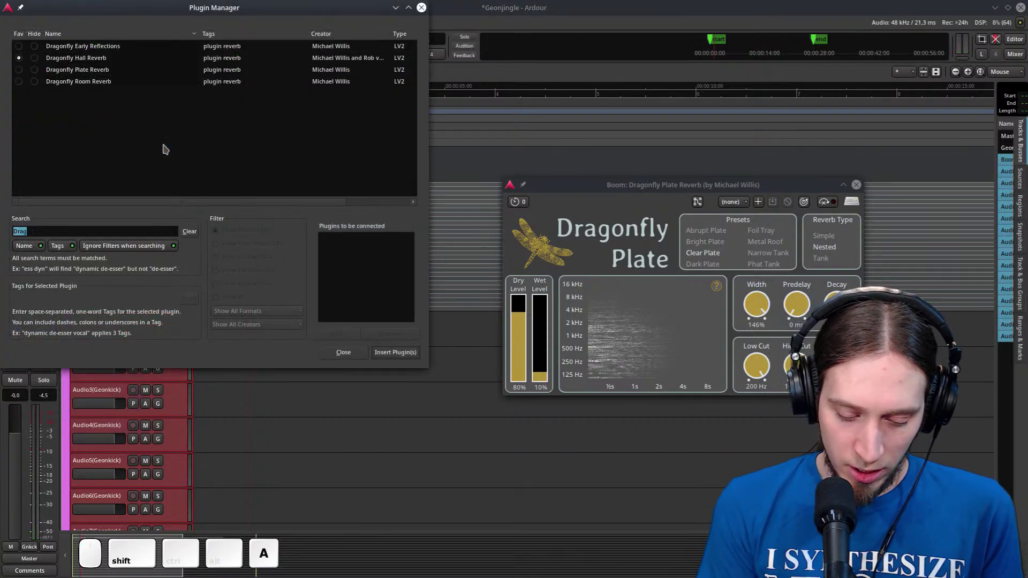
pyautogui.write('a-comp')
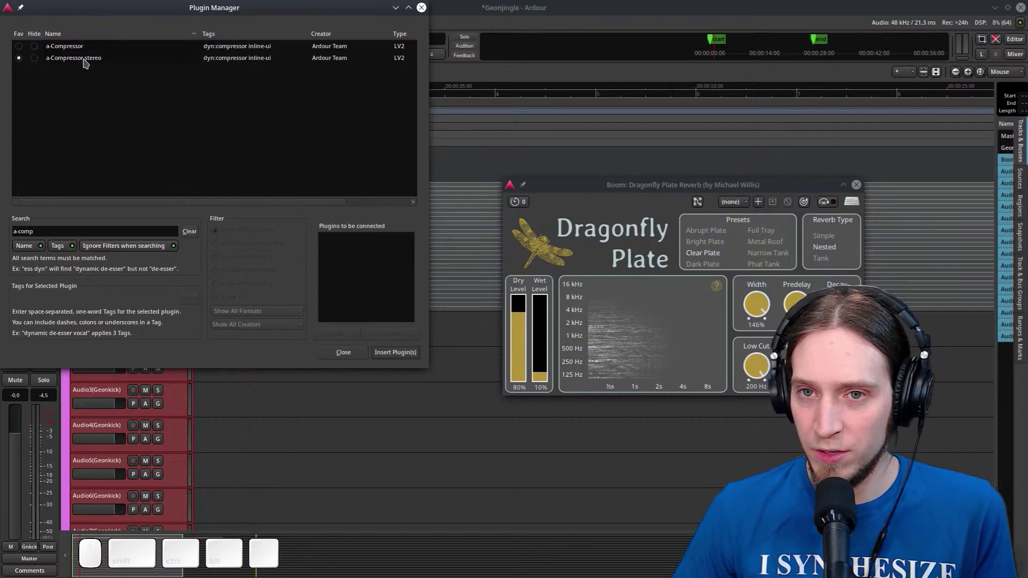
pyautogui.doubleClick(84, 59)
pyautogui.click(397, 353)
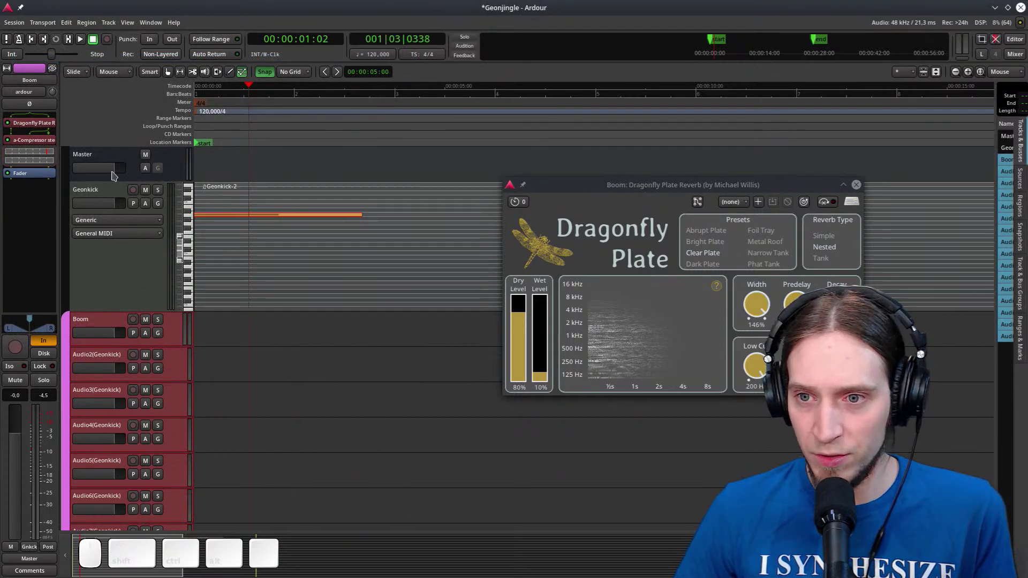
# Open the Boom compressor, close the reverb, set threshold to -36.495 dB, ratio to 6.456 and knee to 8 dB, and play from the start
pyautogui.doubleClick(31, 141)
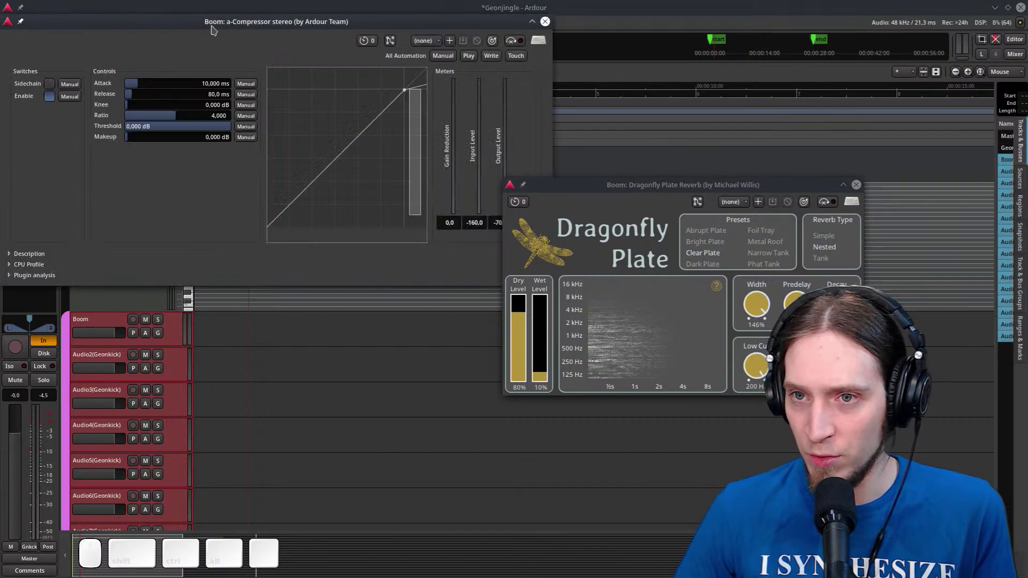
pyautogui.moveTo(212, 28); pyautogui.dragTo(258, 98)
pyautogui.moveTo(627, 186); pyautogui.dragTo(701, 205)
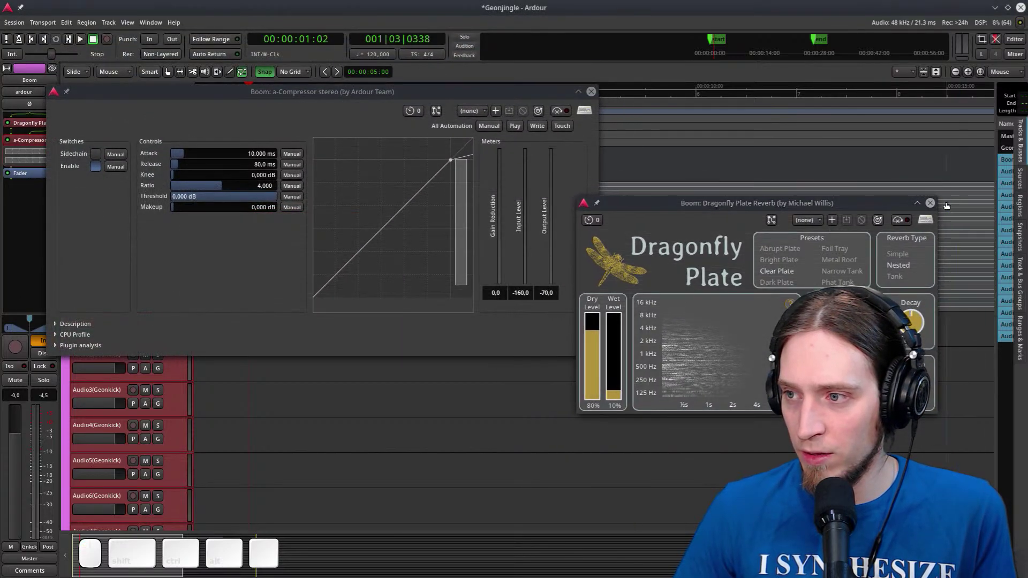
pyautogui.click(931, 203)
pyautogui.moveTo(268, 198); pyautogui.dragTo(306, 177)
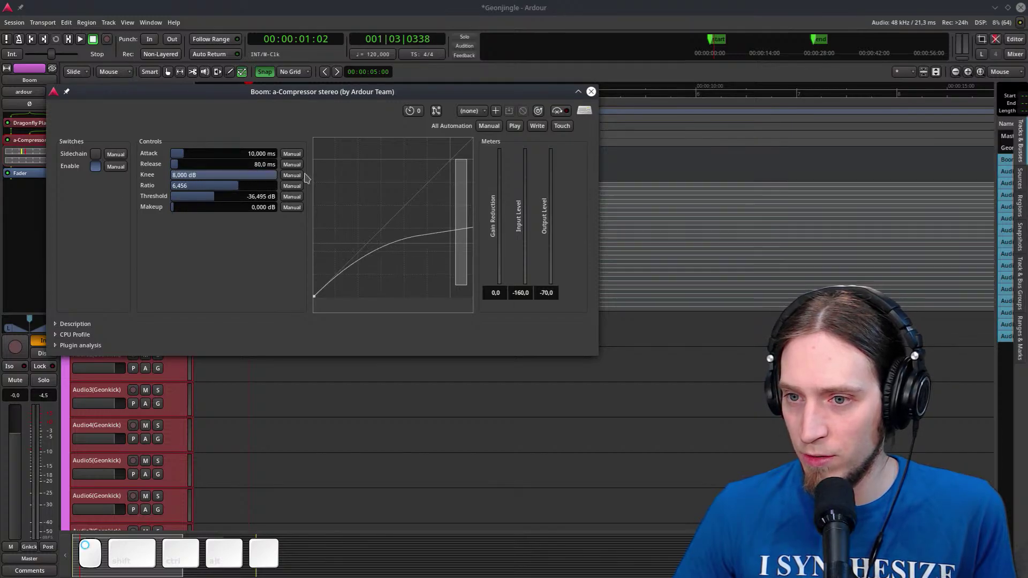
pyautogui.press('space')
pyautogui.press('Home')
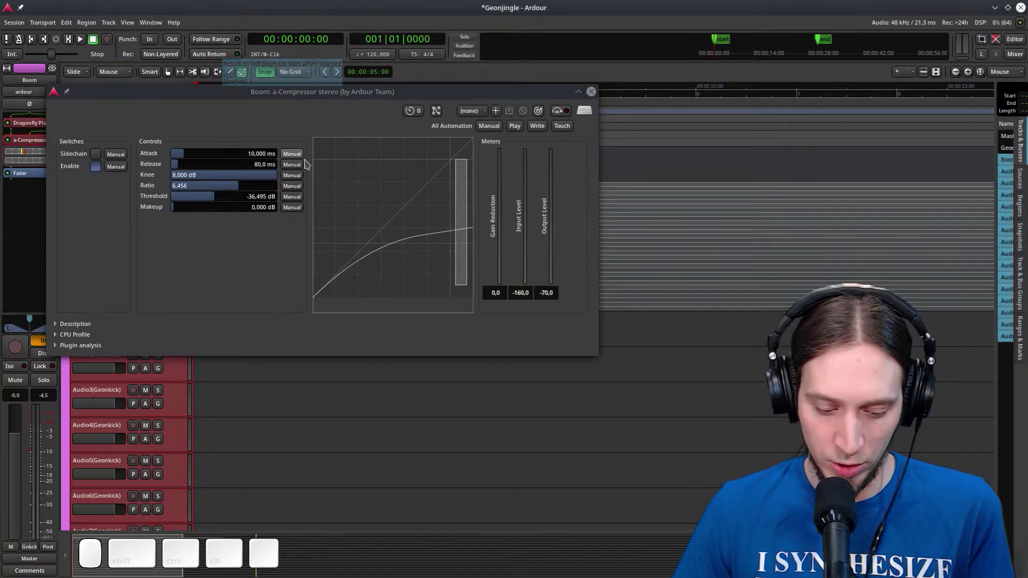
pyautogui.press('space')
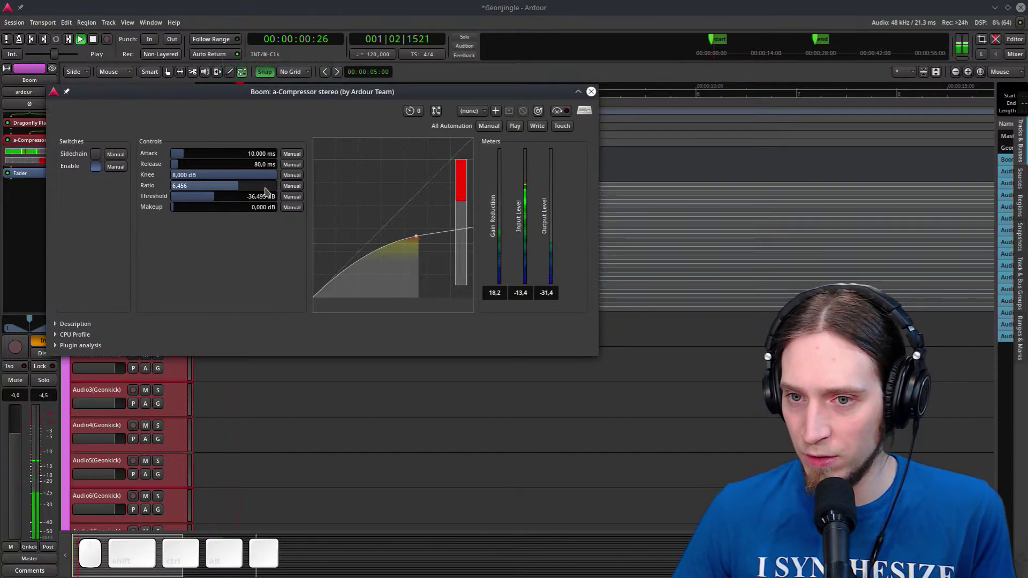
pyautogui.press('space')
# Set the compressor's attack to 0.1 ms and release to 42.2 ms, replaying the Boom sound several times
pyautogui.moveTo(223, 153); pyautogui.dragTo(203, 166)
pyautogui.press('space')
pyautogui.press('space')
pyautogui.press('space')
pyautogui.press('space')
pyautogui.press('space')
pyautogui.press('space')
pyautogui.press('space')
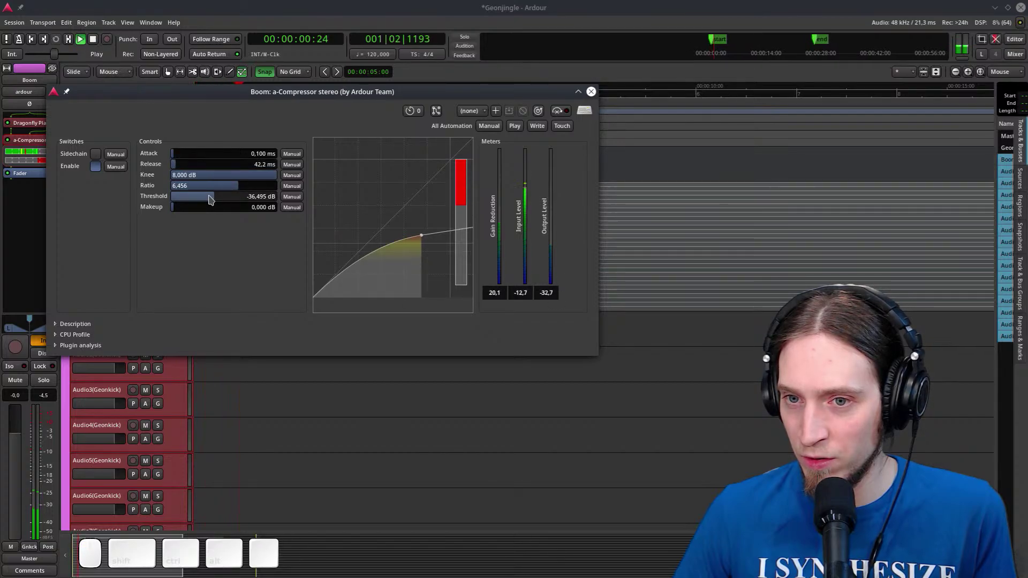
pyautogui.press('space')
# Set the compressor's makeup gain to 16.082 dB, play the session and close the compressor
pyautogui.moveTo(209, 207); pyautogui.dragTo(229, 208)
pyautogui.press('space')
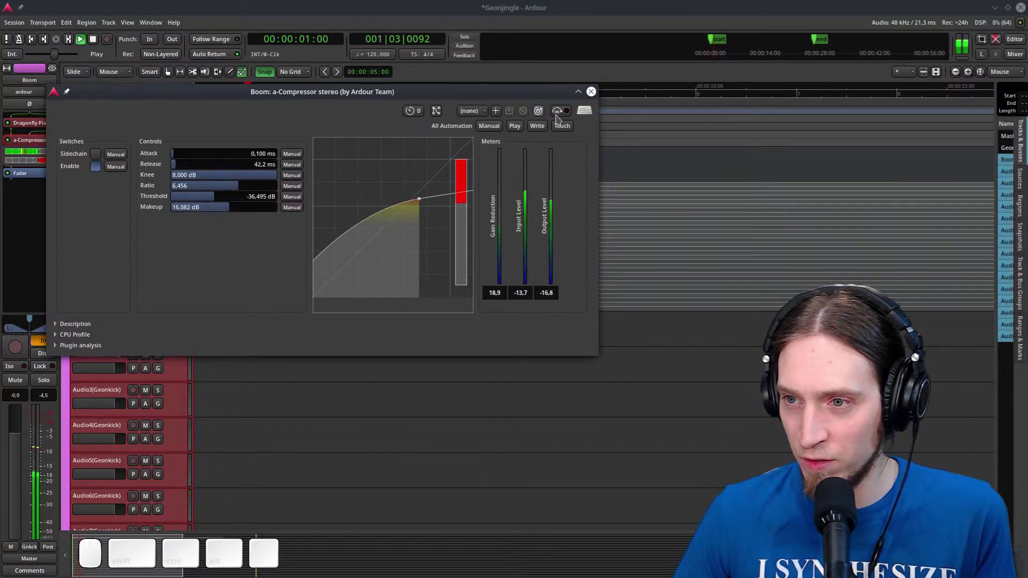
pyautogui.click(591, 91)
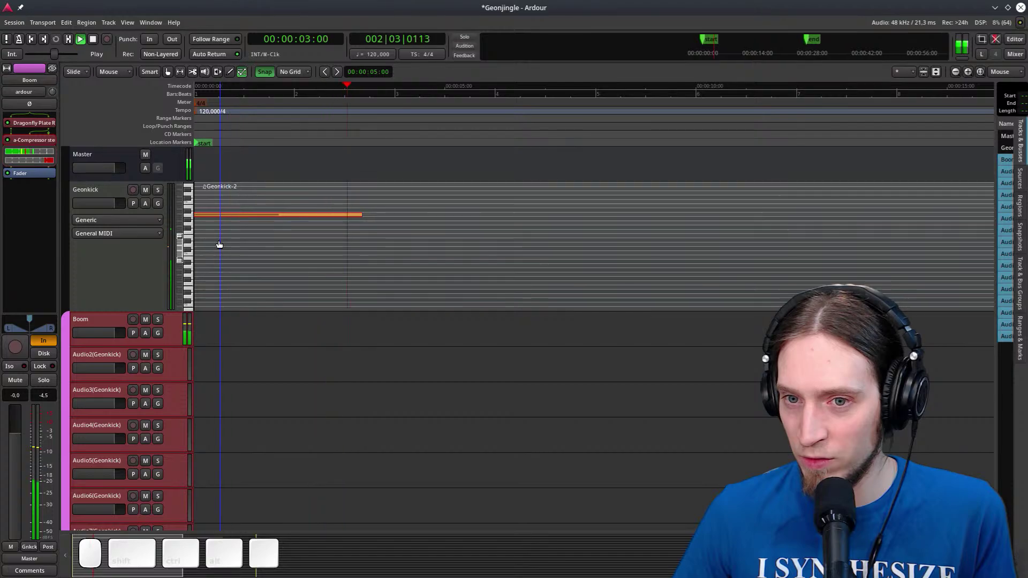
# Stop playback, make the Audio2(Geonkick) track taller and select it
pyautogui.press('space')
pyautogui.moveTo(115, 306); pyautogui.dragTo(117, 227)
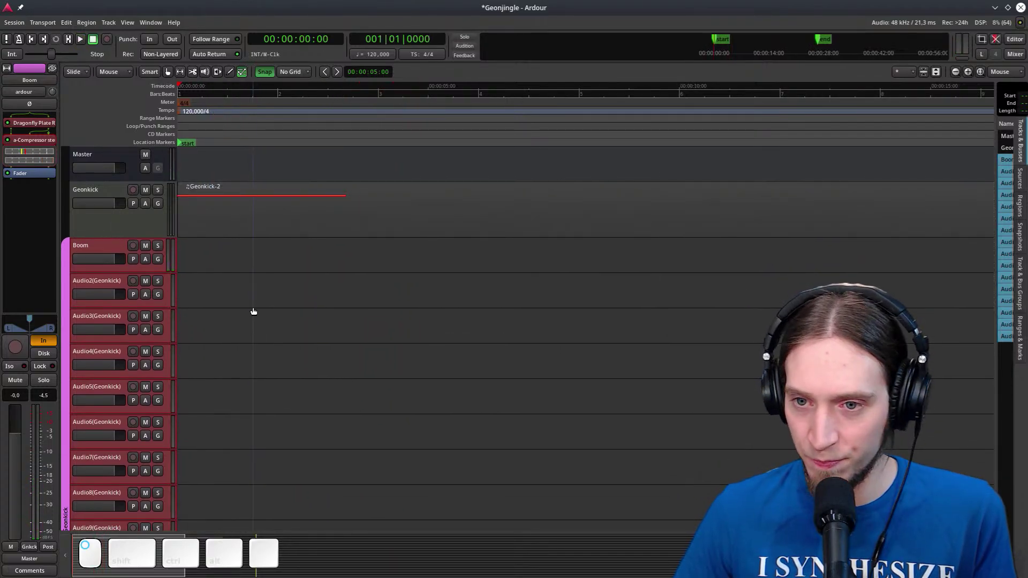
pyautogui.press('g')
pyautogui.moveTo(101, 308); pyautogui.dragTo(92, 385)
pyautogui.click(69, 291)
pyautogui.click(97, 289)
# Enlarge the Geonkick MIDI track and draw a short A#4 note shortly after the start of the A4 note
pyautogui.moveTo(133, 231); pyautogui.dragTo(132, 318)
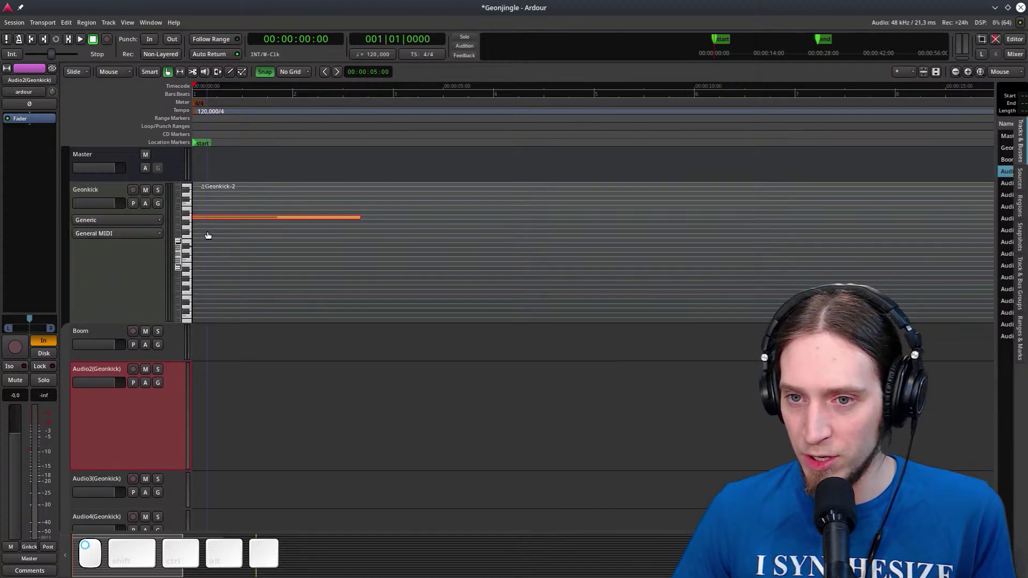
pyautogui.moveTo(179, 257); pyautogui.dragTo(178, 242)
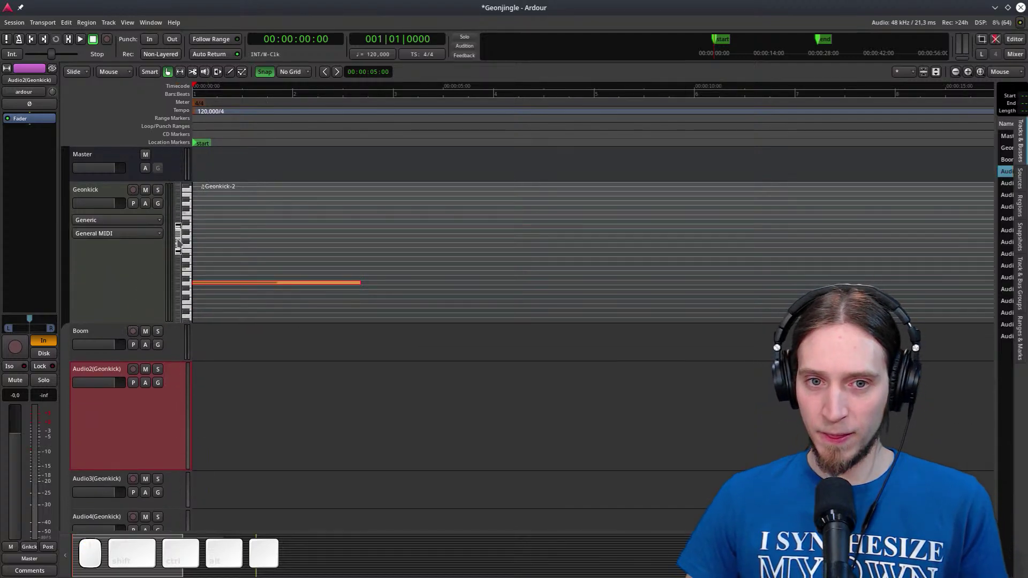
pyautogui.press('d')
pyautogui.click(234, 278)
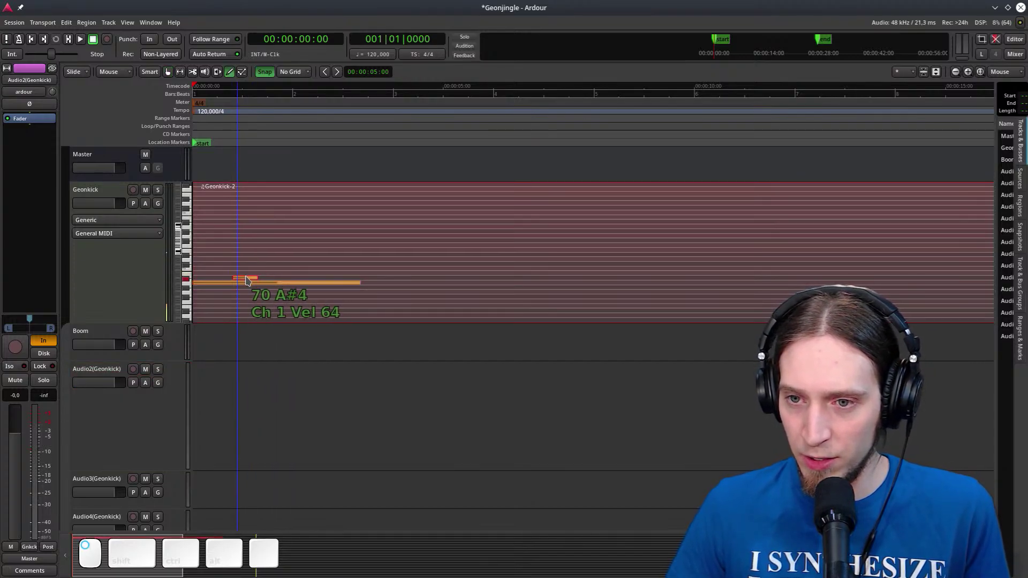
# Open the Geonkick plugin from its track and add a new instrument to the kit
pyautogui.click(87, 243)
pyautogui.doubleClick(35, 110)
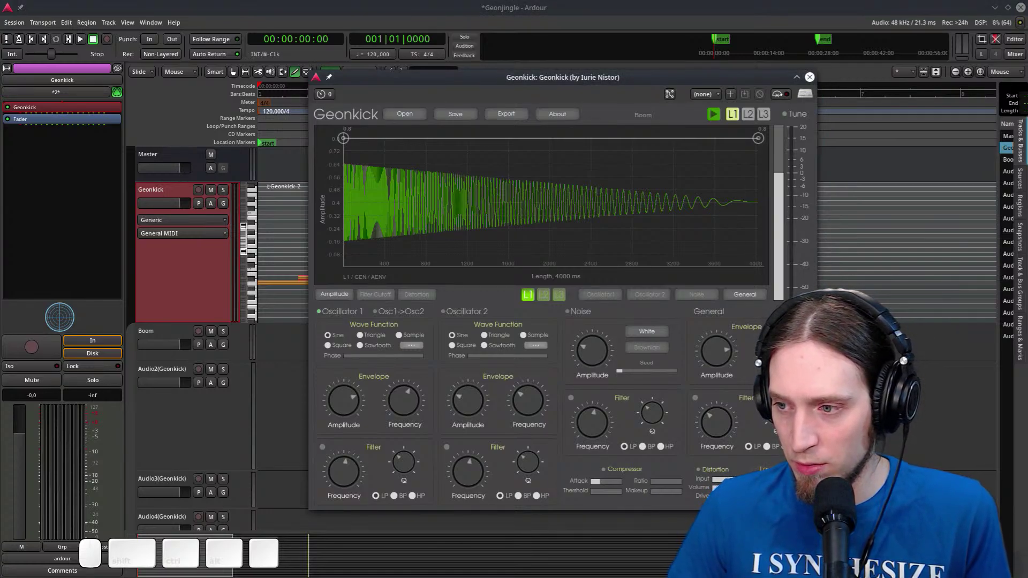
pyautogui.click(805, 94)
pyautogui.click(321, 317)
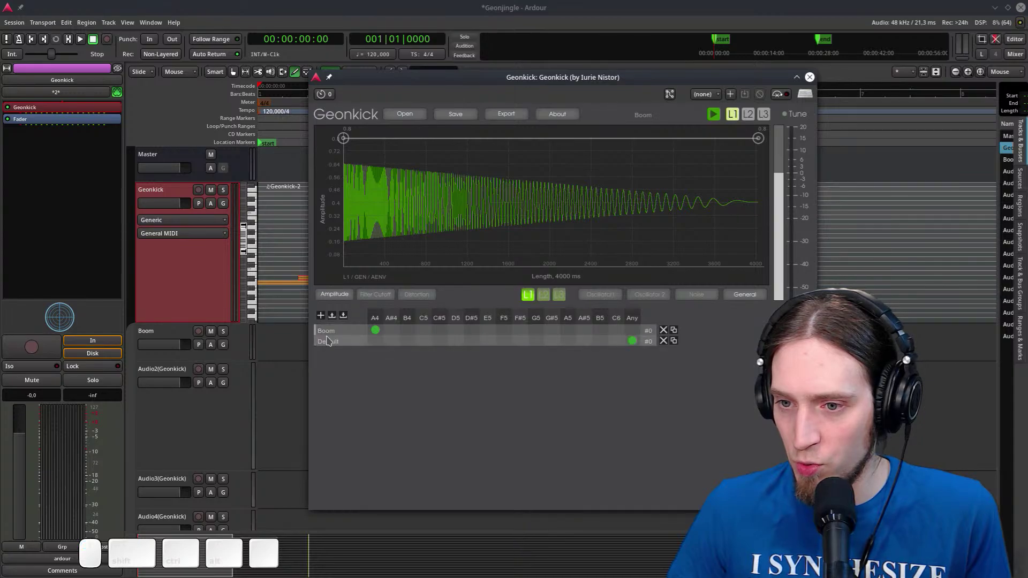
# Rename the new Default kit instrument as Sweep and assign it to key A#4 and output channel #1
pyautogui.doubleClick(328, 341)
pyautogui.press('BackSpace')
pyautogui.press('BackSpace')
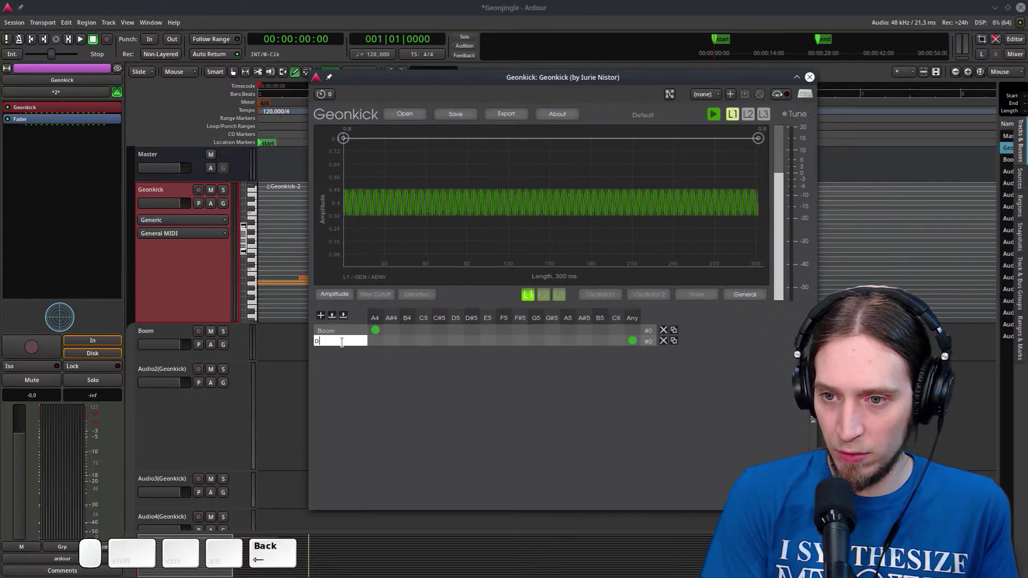
pyautogui.press('BackSpace')
pyautogui.write('Sweep')
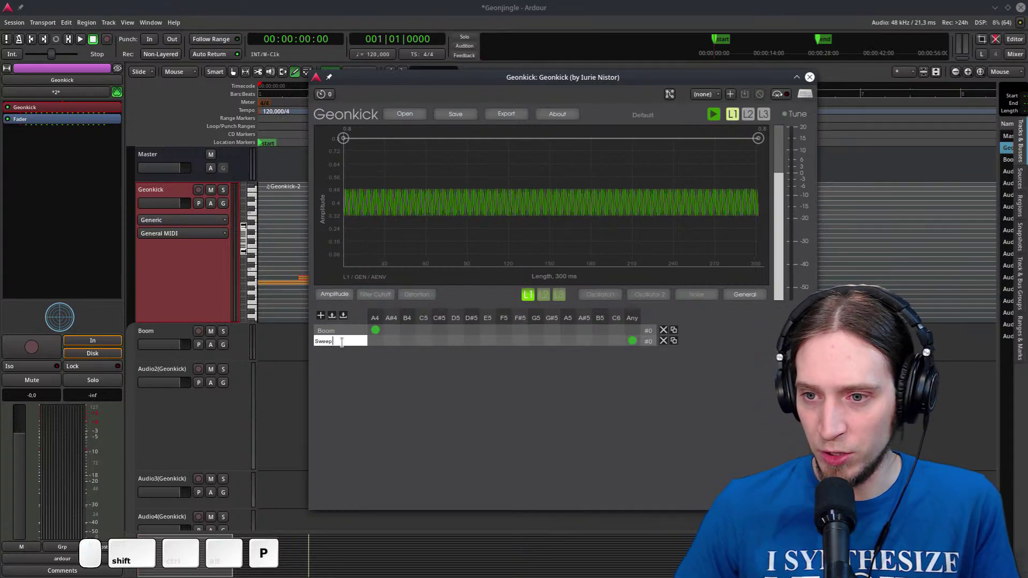
pyautogui.click(524, 367)
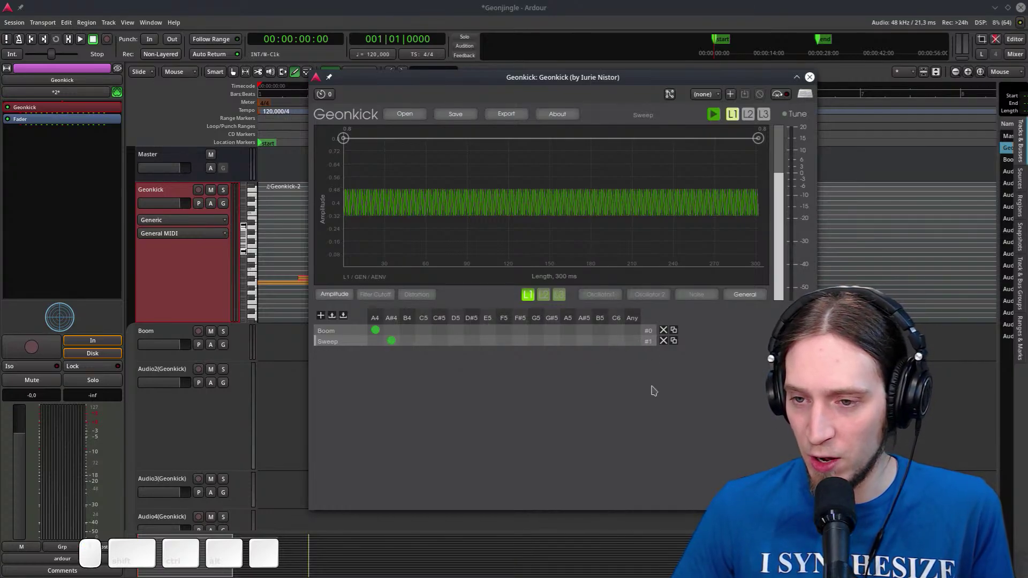
# Play the session from the start and move the A#4 note earlier, closer to the start of the Boom note
pyautogui.moveTo(758, 83); pyautogui.dragTo(796, 85)
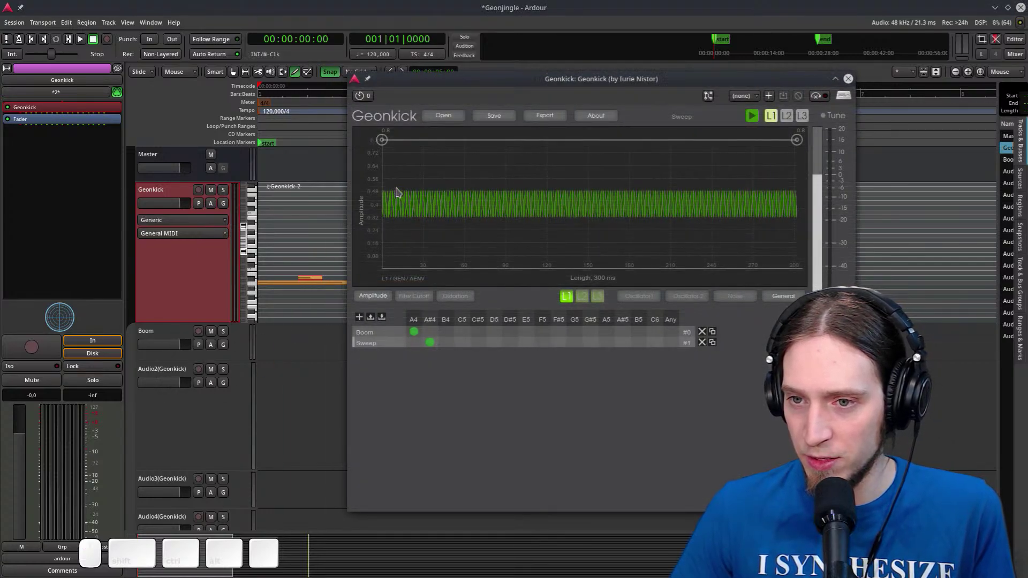
pyautogui.press('space')
pyautogui.press('space')
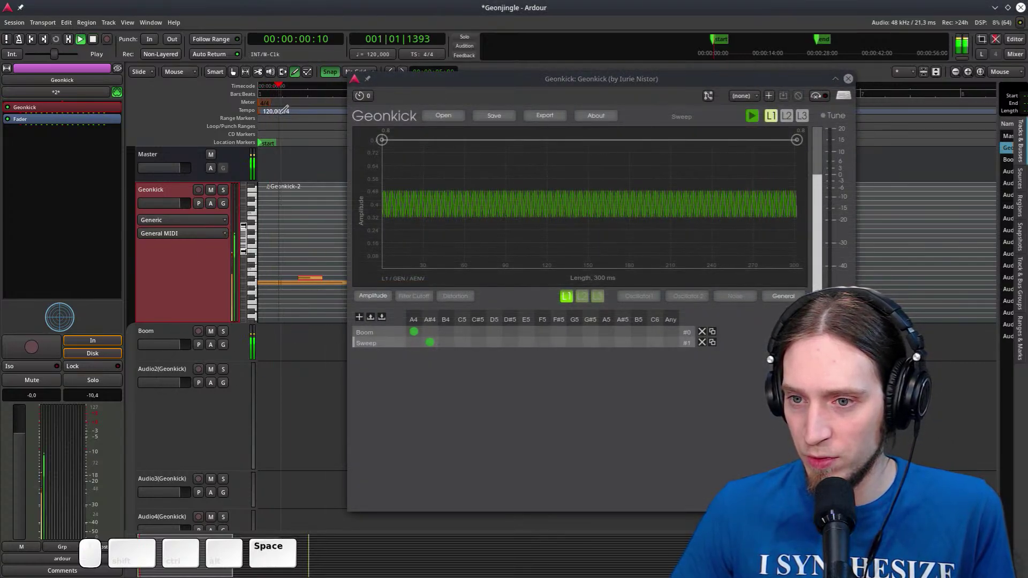
pyautogui.press('space')
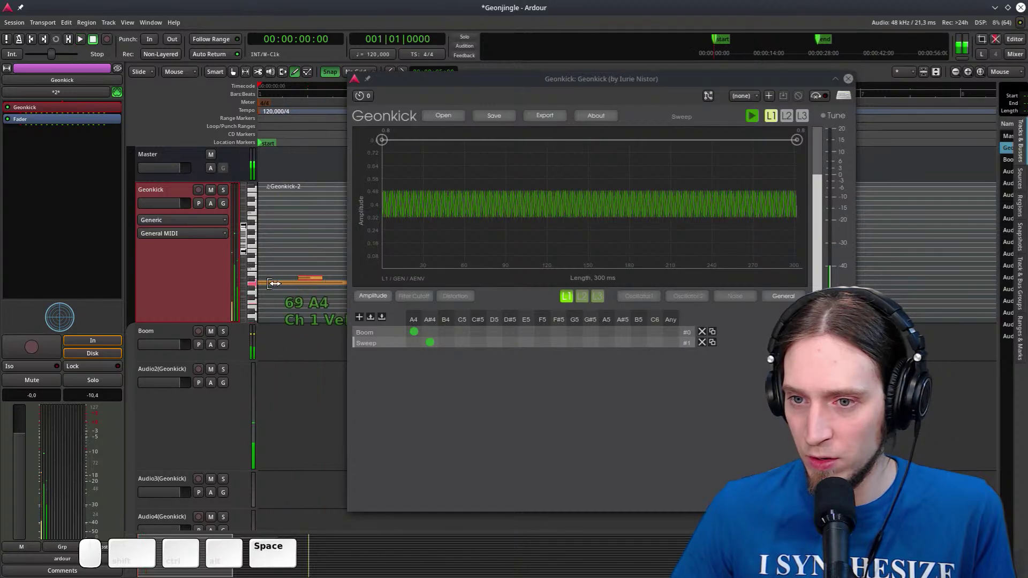
pyautogui.click(310, 274)
pyautogui.click(284, 281)
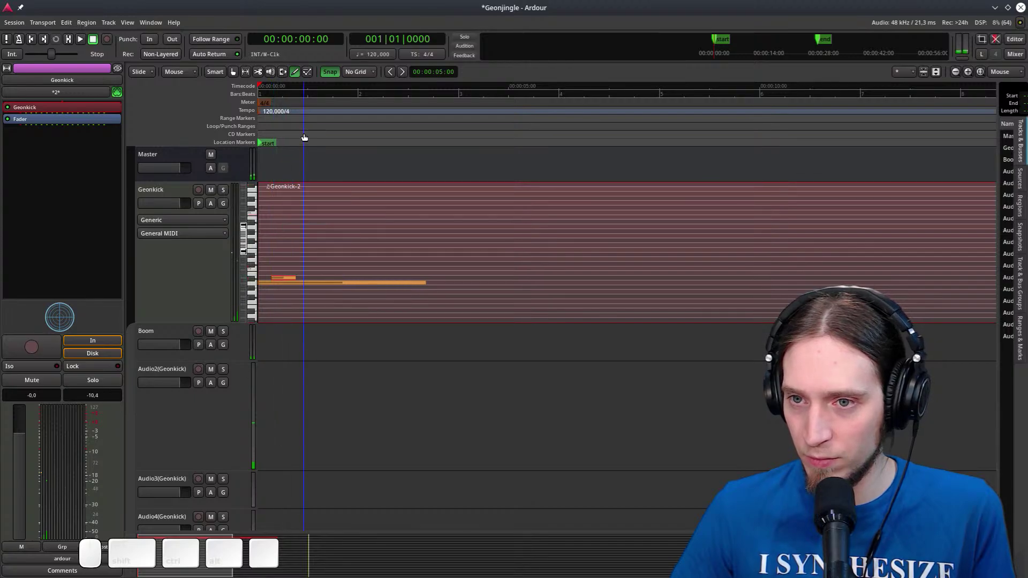
# Turn off snapping, place the playhead at 00:00:00:05 just before the A#4 note and play from there
pyautogui.press('space')
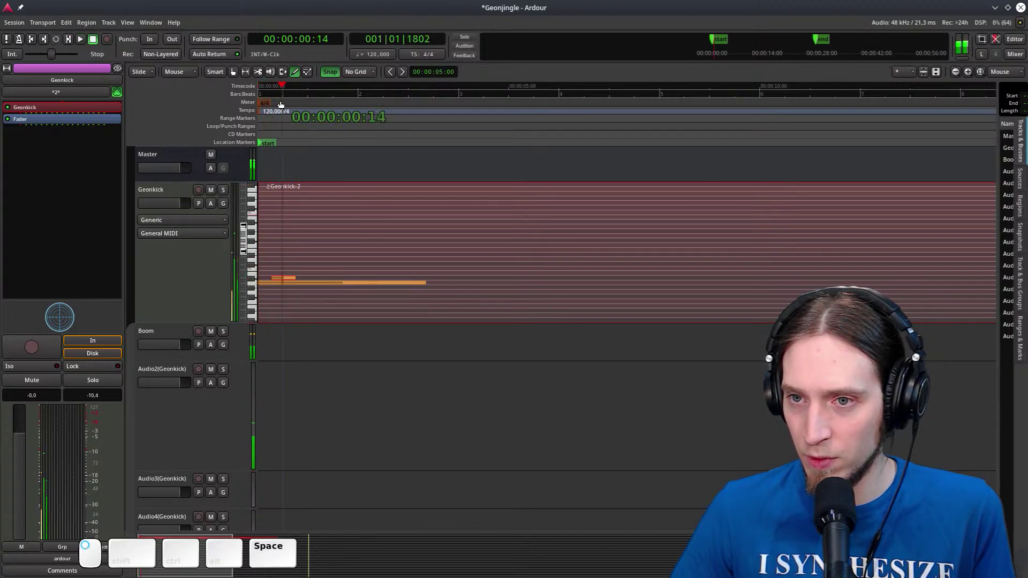
pyautogui.press('space')
pyautogui.moveTo(261, 105); pyautogui.dragTo(145, 238)
pyautogui.press('space')
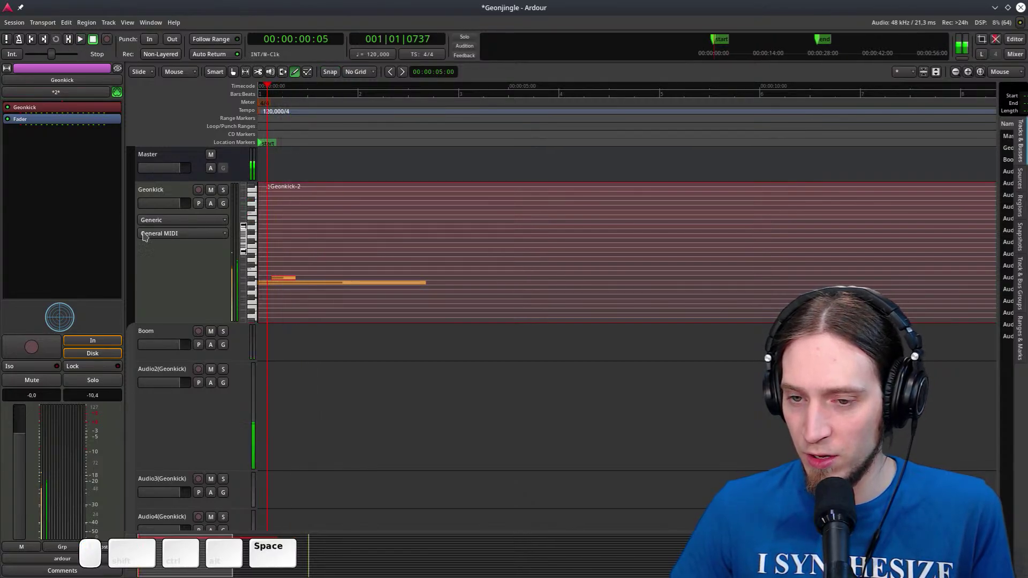
# Rename the Audio2(Geonkick) track as Sweep
pyautogui.click(159, 396)
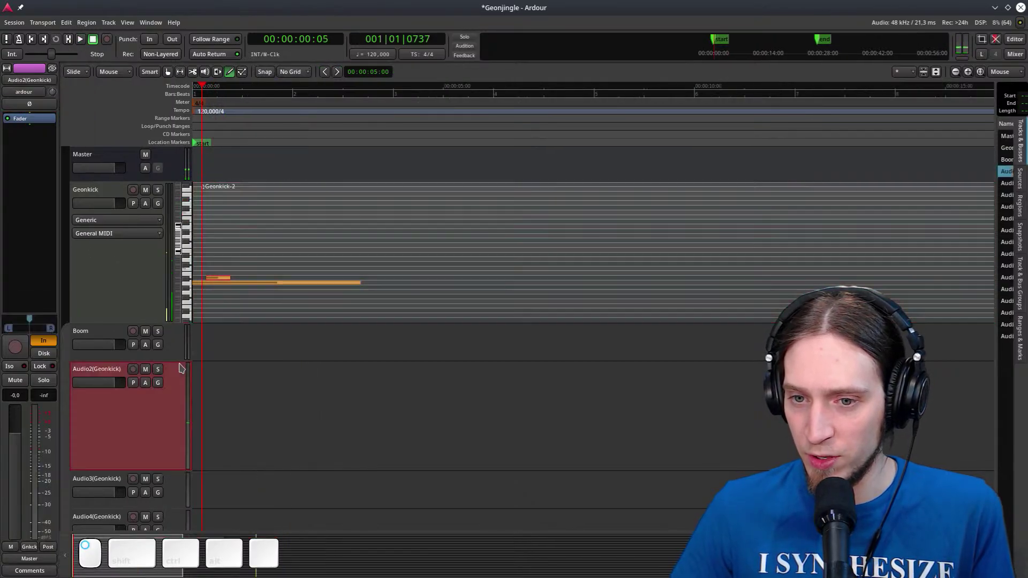
pyautogui.doubleClick(93, 374)
pyautogui.write('Sweep')
pyautogui.press('Return')
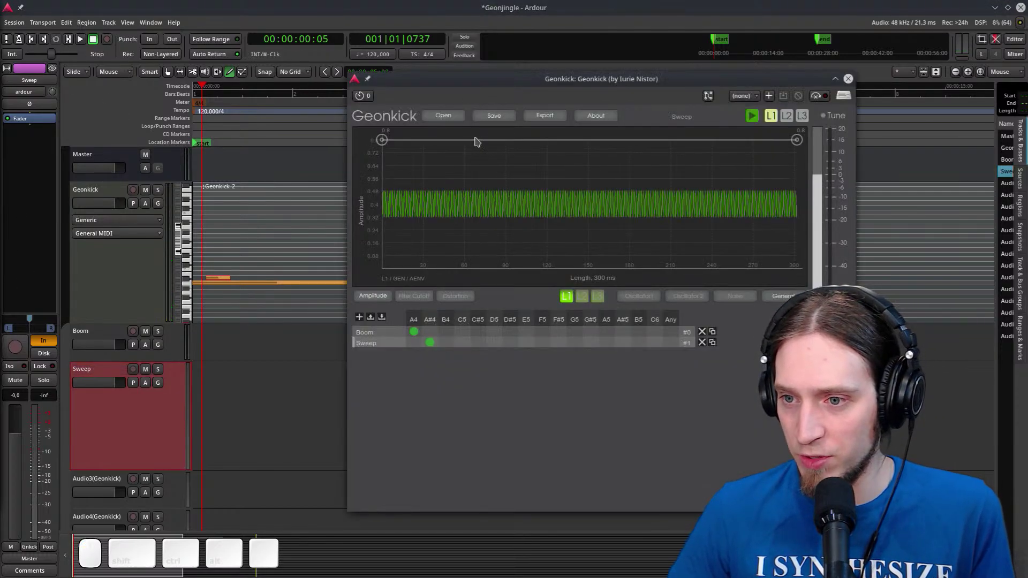
# Show Geonkick's synthesis controls for Sweep, set oscillator 1 to a sawtooth wave and the length to 549 ms
pyautogui.moveTo(446, 86); pyautogui.dragTo(328, 82)
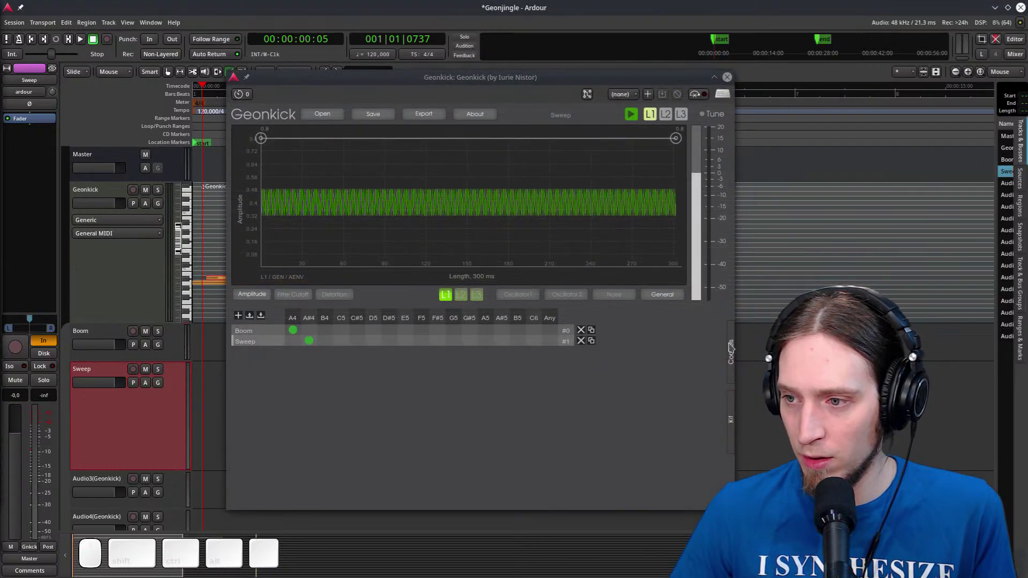
pyautogui.click(733, 370)
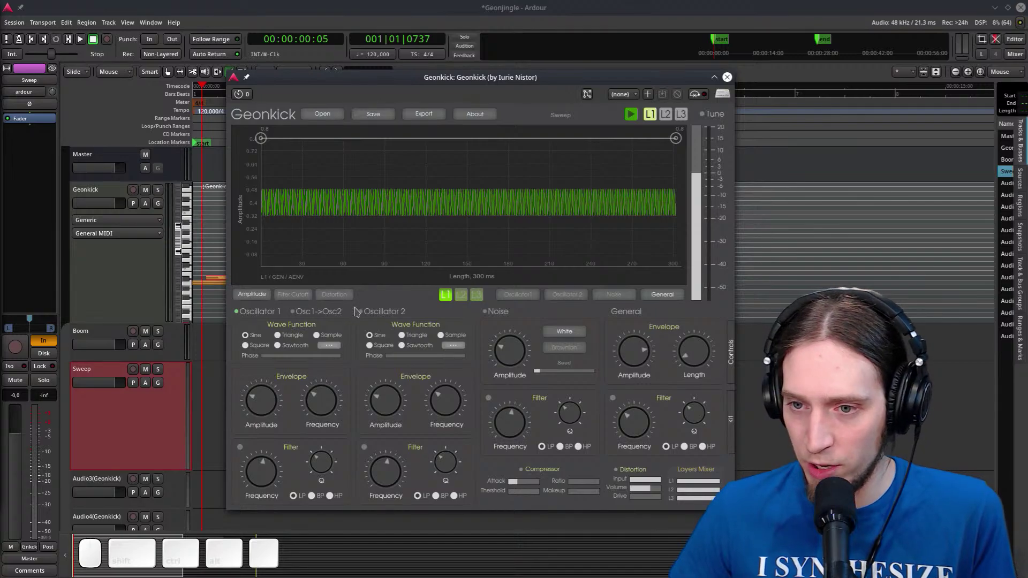
pyautogui.click(278, 346)
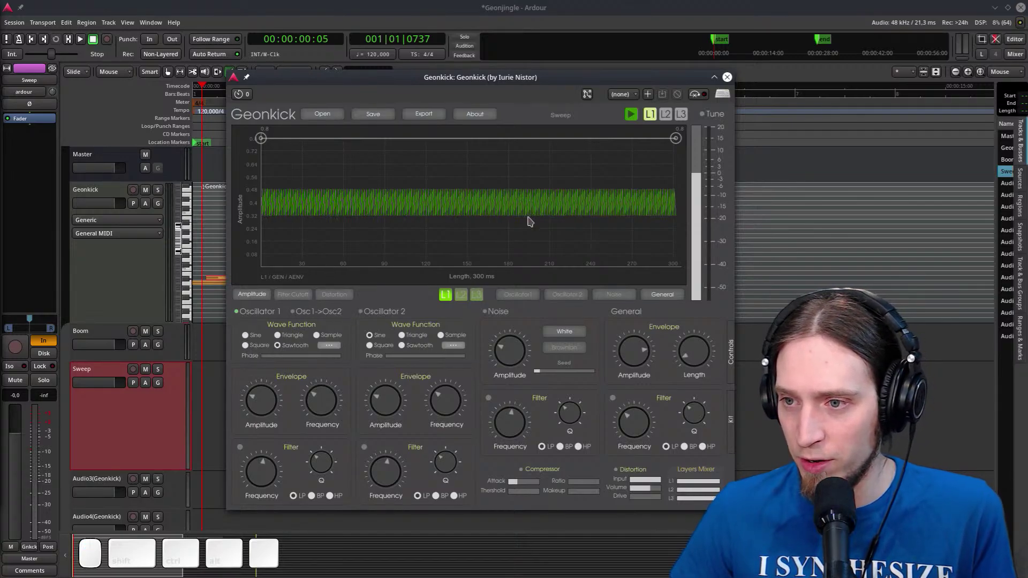
pyautogui.moveTo(696, 353); pyautogui.dragTo(698, 345)
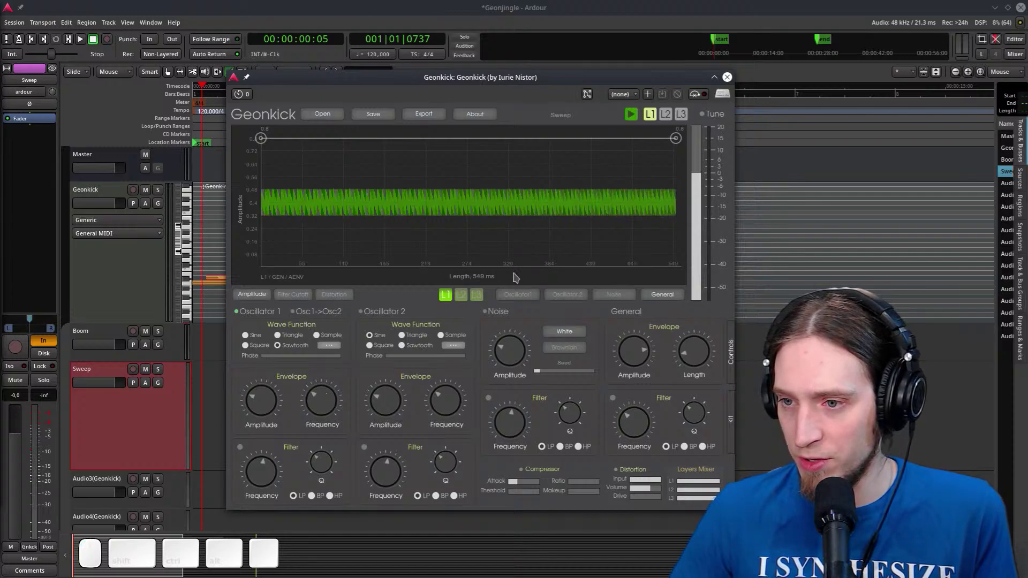
# Lower the end point of oscillator 1's frequency envelope to 20 Hz, slightly before the sound's end, and play the Sweep
pyautogui.click(285, 294)
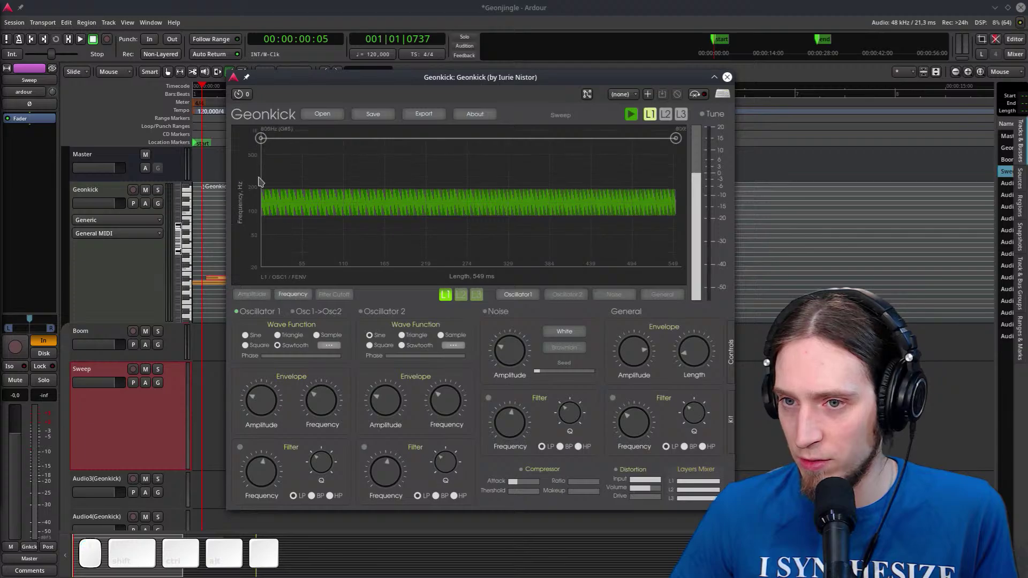
pyautogui.moveTo(676, 138); pyautogui.dragTo(654, 267)
pyautogui.press('space')
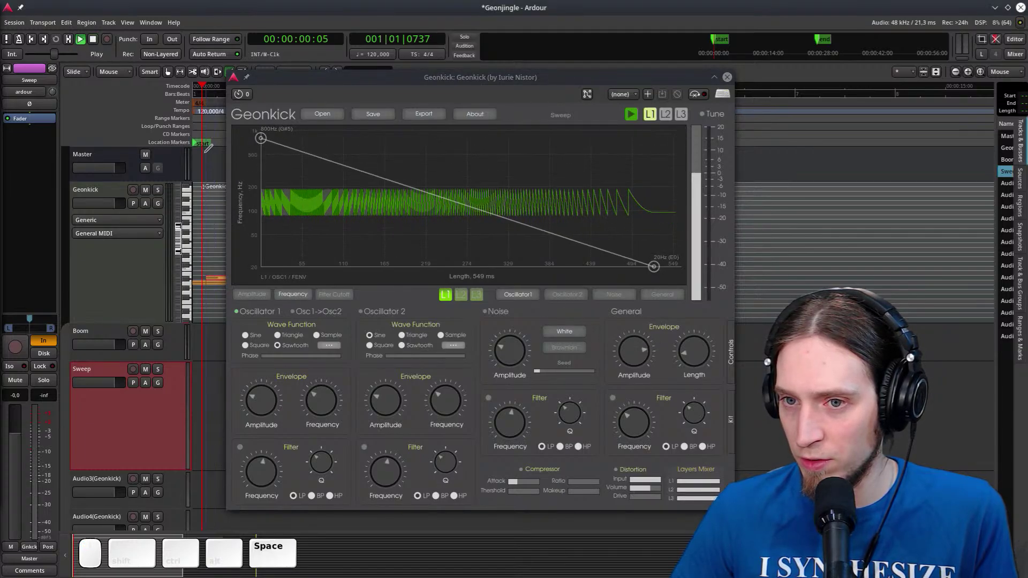
# Add three points to oscillator 1's frequency envelope for a steep early drop from 800 Hz through 201 Hz to 41 Hz, and play it
pyautogui.moveTo(261, 139); pyautogui.dragTo(243, 374)
pyautogui.moveTo(261, 266); pyautogui.dragTo(260, 138)
pyautogui.doubleClick(372, 183)
pyautogui.moveTo(371, 184); pyautogui.dragTo(365, 242)
pyautogui.doubleClick(280, 190)
pyautogui.doubleClick(336, 226)
pyautogui.press('space')
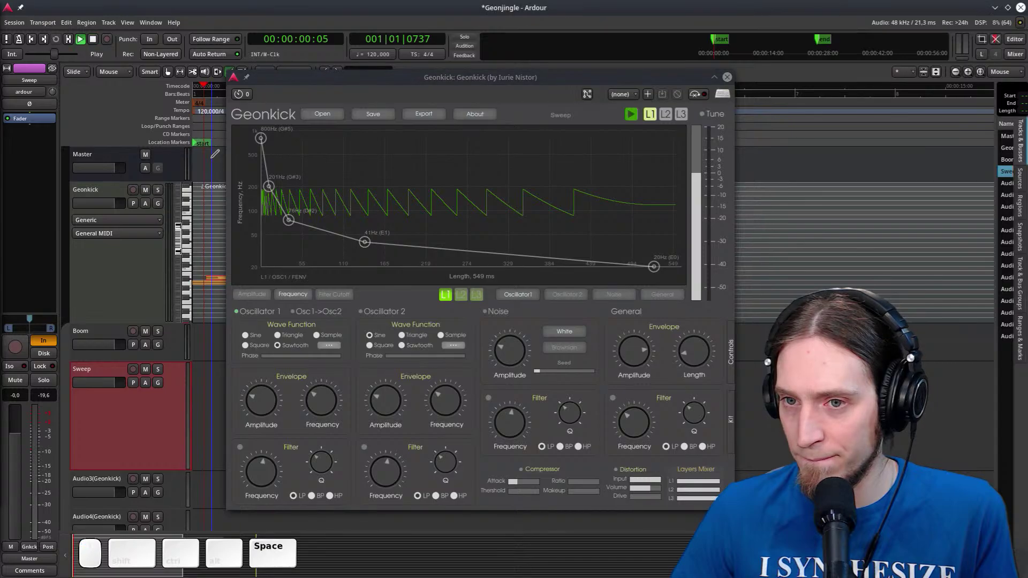
pyautogui.press('space')
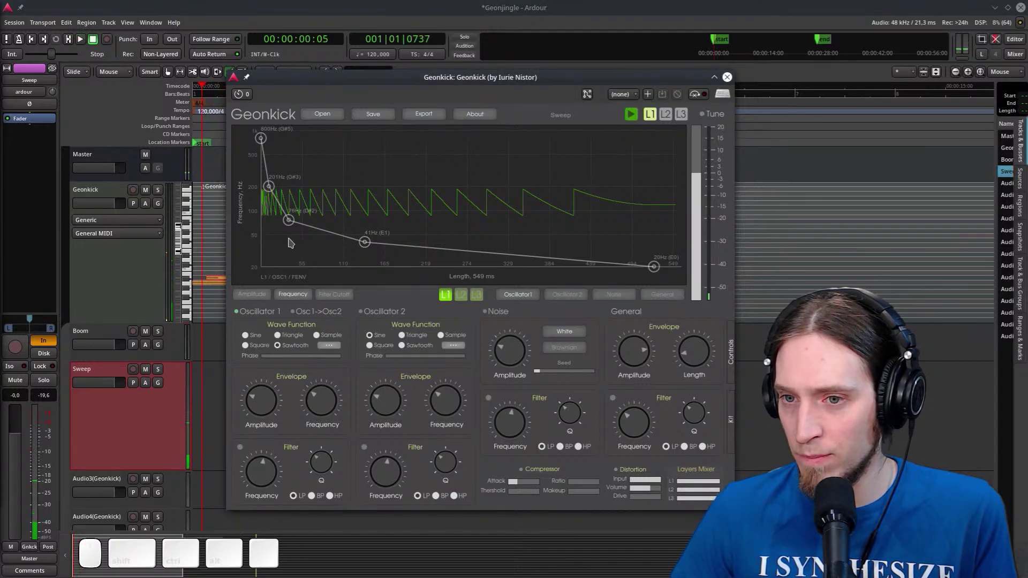
# Reshape the frequency envelope to start at 20 Hz, rise through 47 Hz and peak at 474 Hz before falling
pyautogui.moveTo(261, 140); pyautogui.dragTo(261, 266)
pyautogui.moveTo(288, 221); pyautogui.dragTo(340, 154)
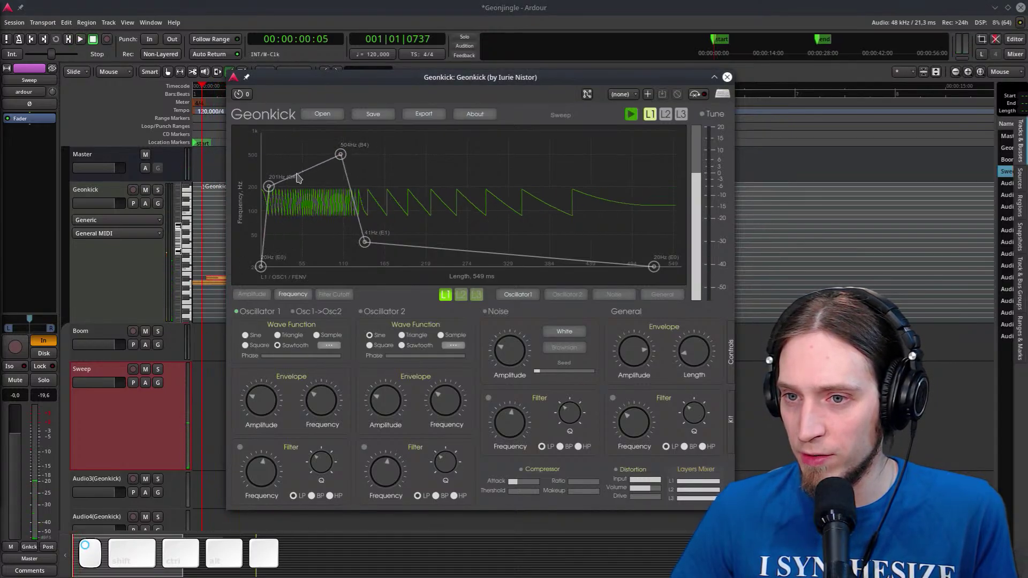
pyautogui.moveTo(270, 188); pyautogui.dragTo(274, 237)
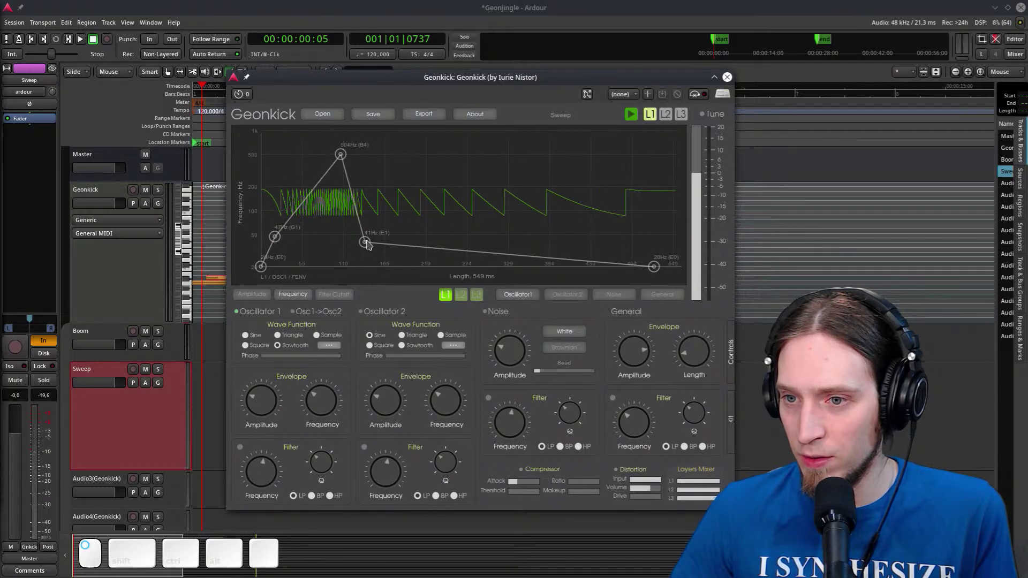
pyautogui.moveTo(364, 242); pyautogui.dragTo(467, 156)
pyautogui.moveTo(341, 155); pyautogui.dragTo(324, 207)
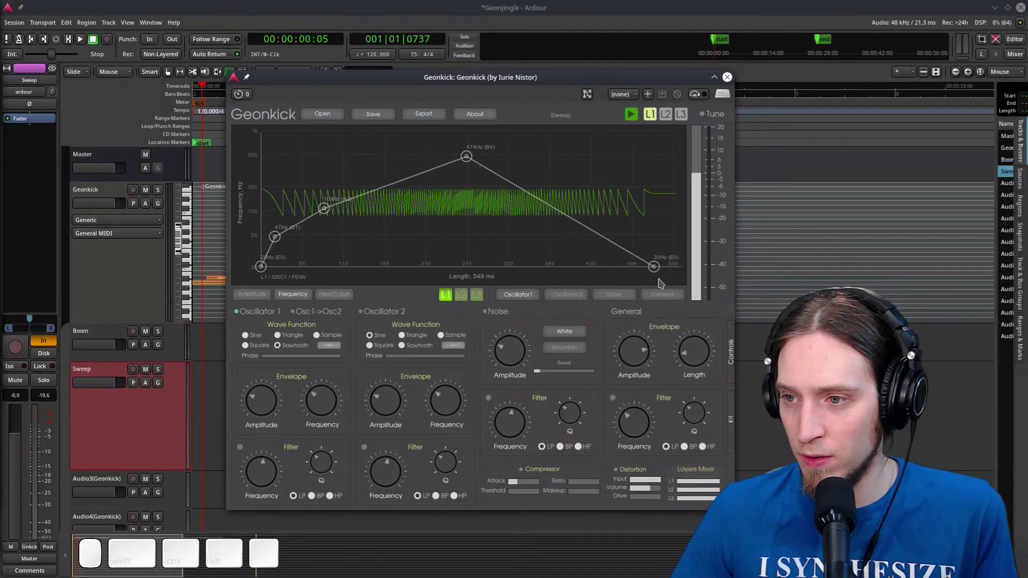
# Smooth the frequency envelope with points at 213 Hz, a 333 Hz peak, 198 Hz, 50 Hz and 31 Hz, and play it
pyautogui.moveTo(467, 156); pyautogui.dragTo(482, 187)
pyautogui.moveTo(399, 199); pyautogui.dragTo(425, 169)
pyautogui.click(419, 185)
pyautogui.doubleClick(553, 214)
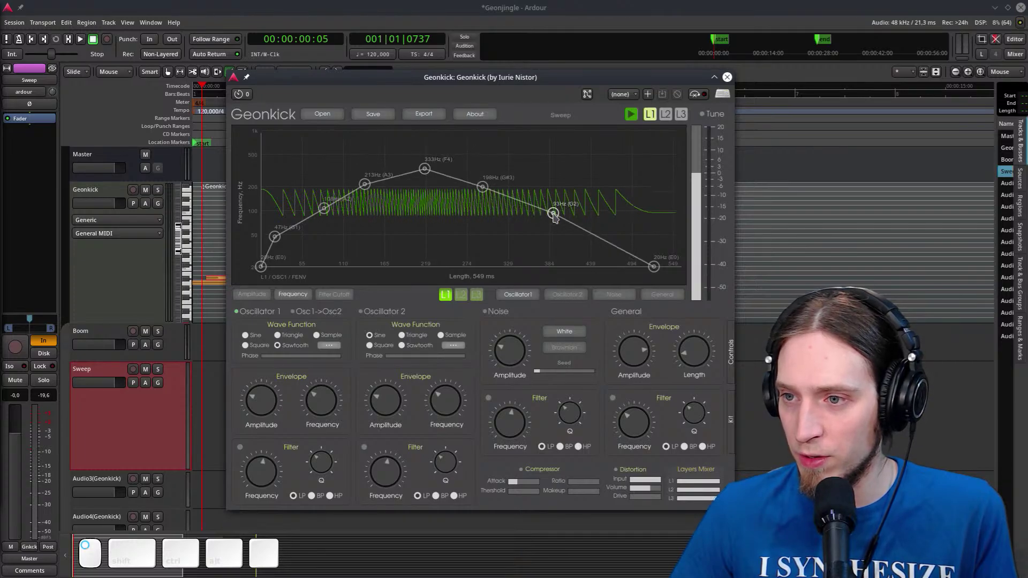
pyautogui.doubleClick(553, 223)
pyautogui.doubleClick(598, 238)
pyautogui.moveTo(555, 214); pyautogui.dragTo(624, 251)
pyautogui.press('space')
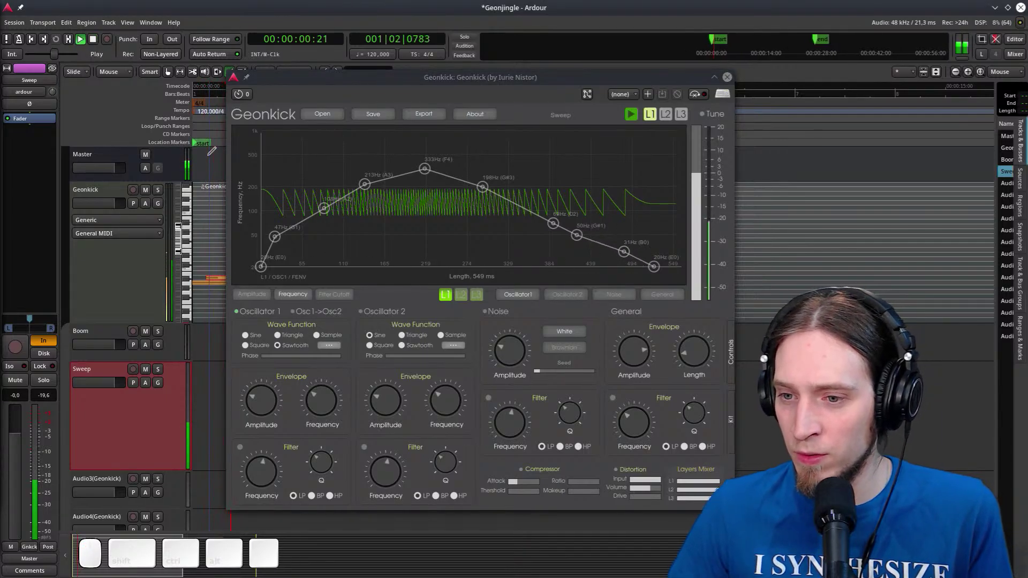
pyautogui.press('space')
# Enable oscillator 2 with a triangle wave and turn on Osc1->Osc2 modulation
pyautogui.click(361, 312)
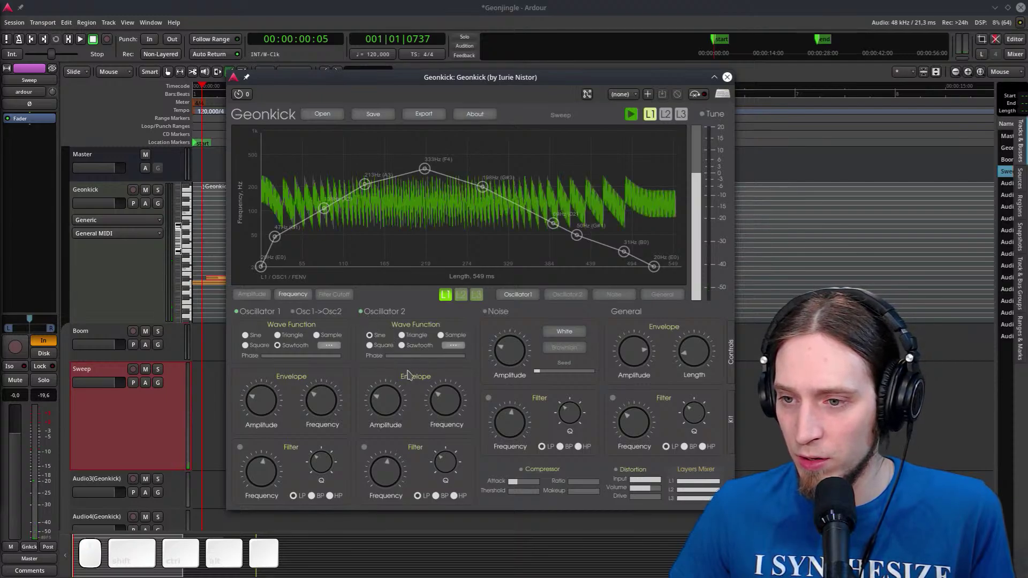
pyautogui.click(405, 335)
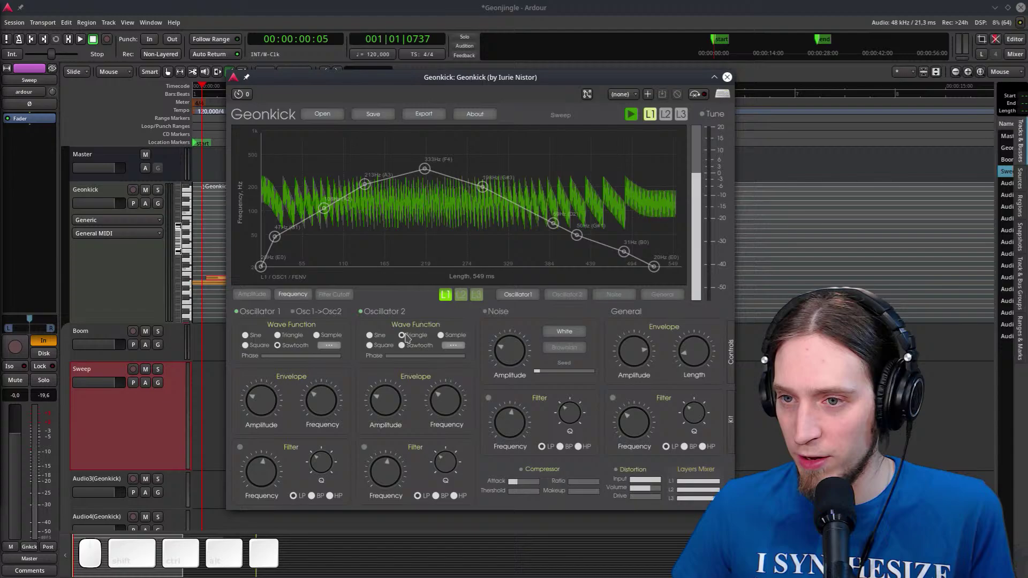
pyautogui.click(291, 312)
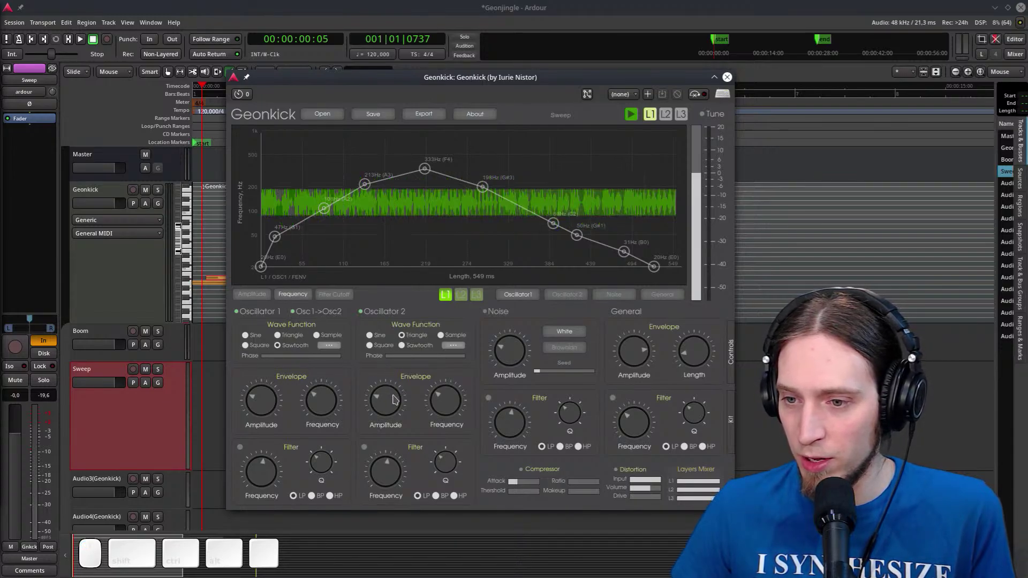
# Lower oscillator 2's frequency and replay the Sweep sound
pyautogui.moveTo(434, 410); pyautogui.dragTo(439, 432)
pyautogui.press('space')
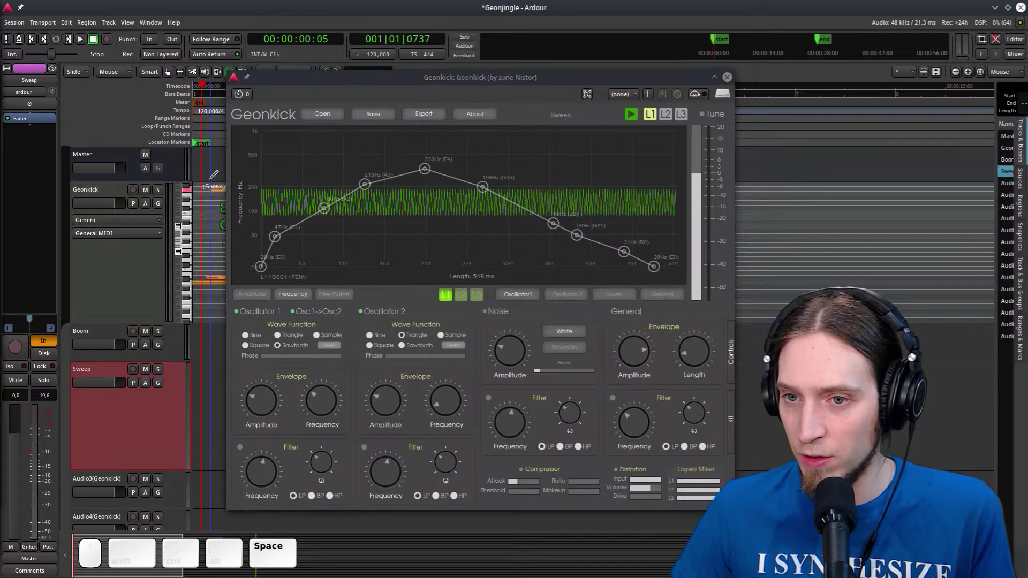
pyautogui.press('space')
pyautogui.press('space')
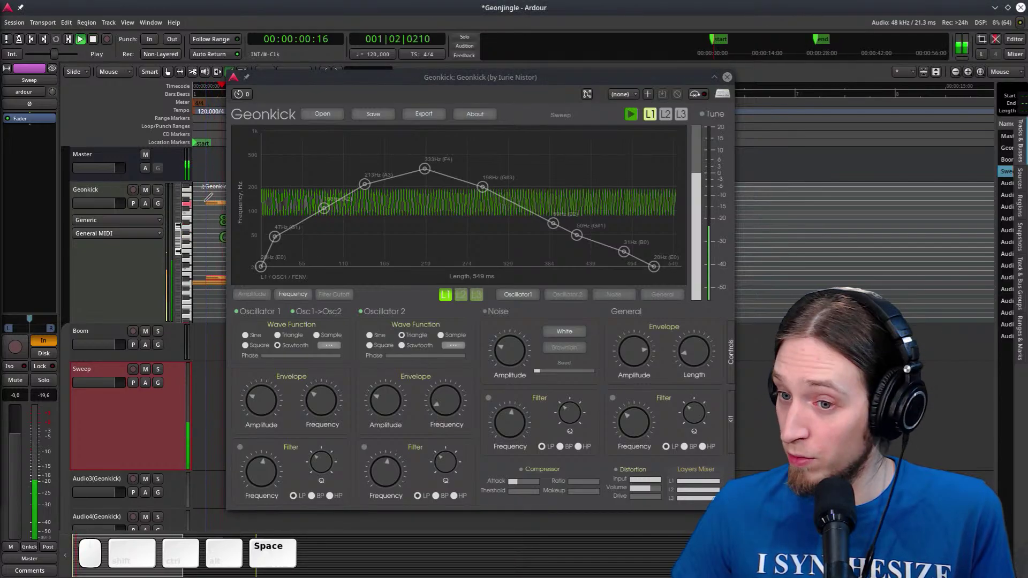
# Raise oscillator 1's amplitude to strengthen the modulation and replay the Sweep sound
pyautogui.press('space')
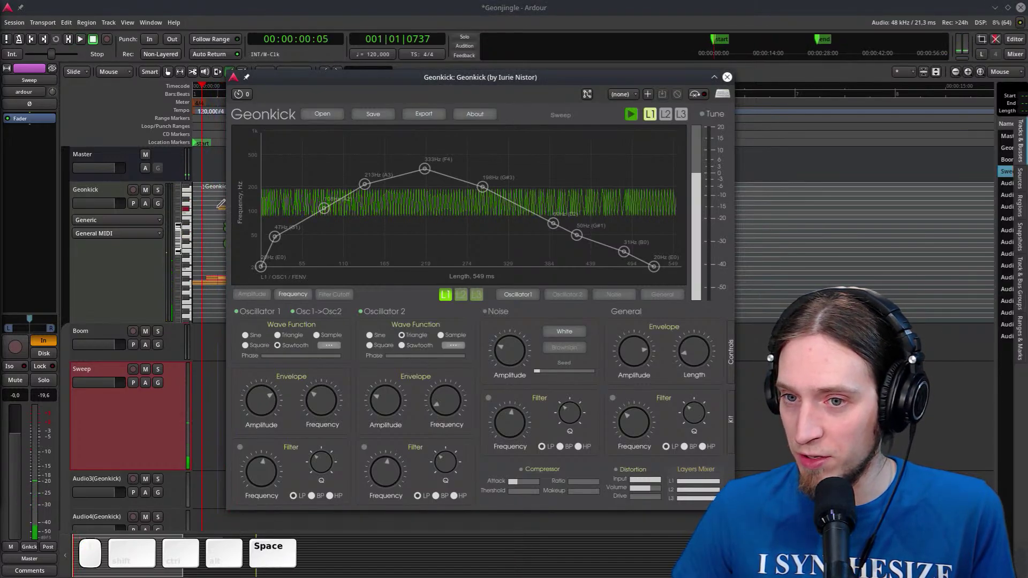
pyautogui.press('space')
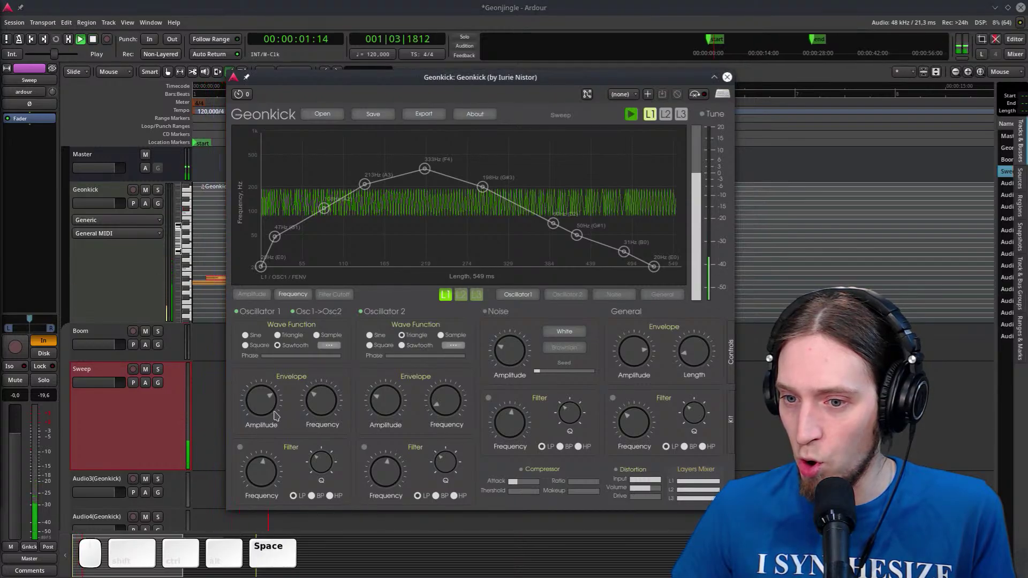
pyautogui.press('space')
pyautogui.press('space')
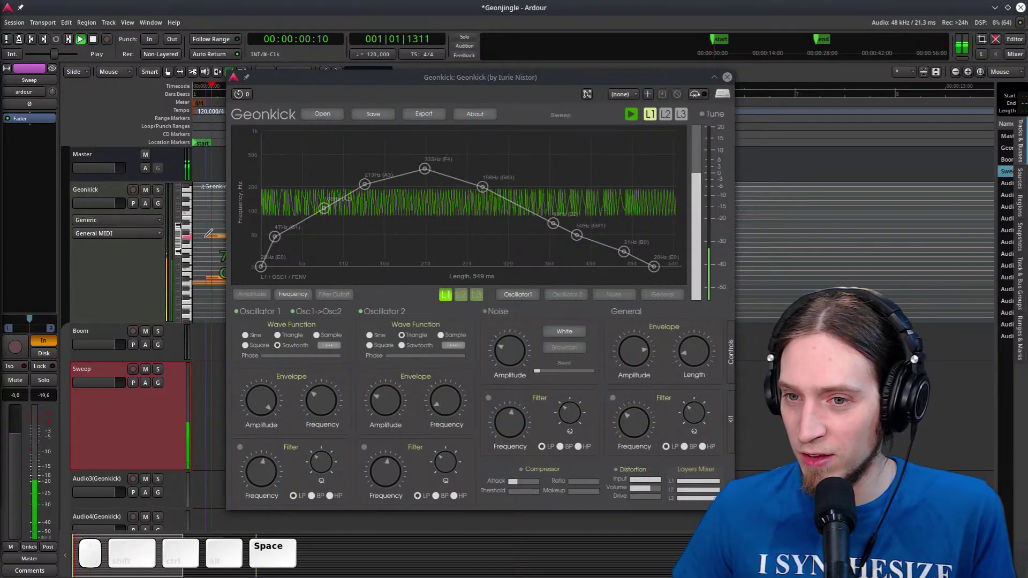
pyautogui.press('space')
pyautogui.press('space')
pyautogui.press('space')
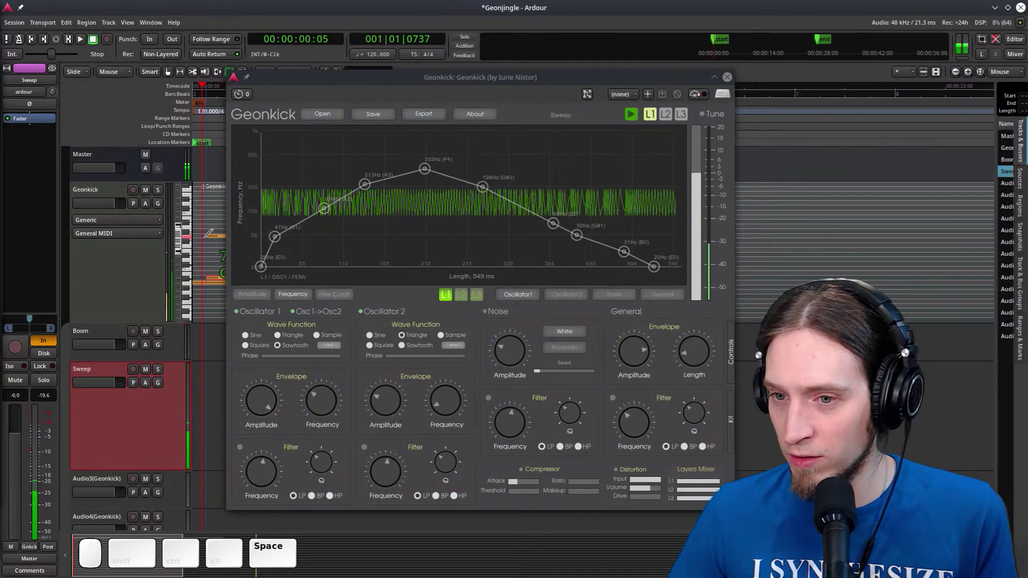
pyautogui.press('space')
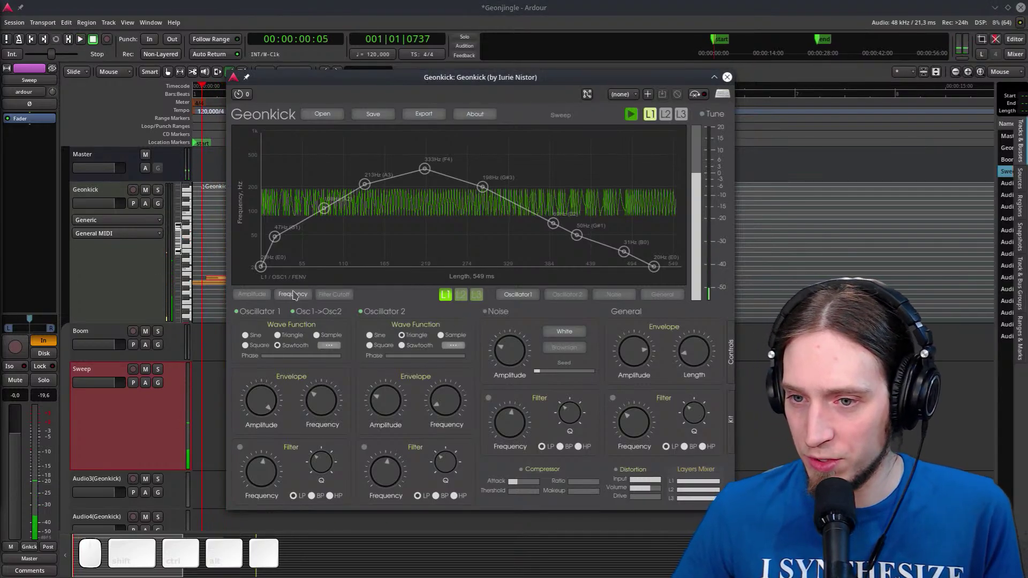
# Drop the end point of oscillator 2's frequency envelope to 20 Hz and play the Sweep
pyautogui.click(567, 295)
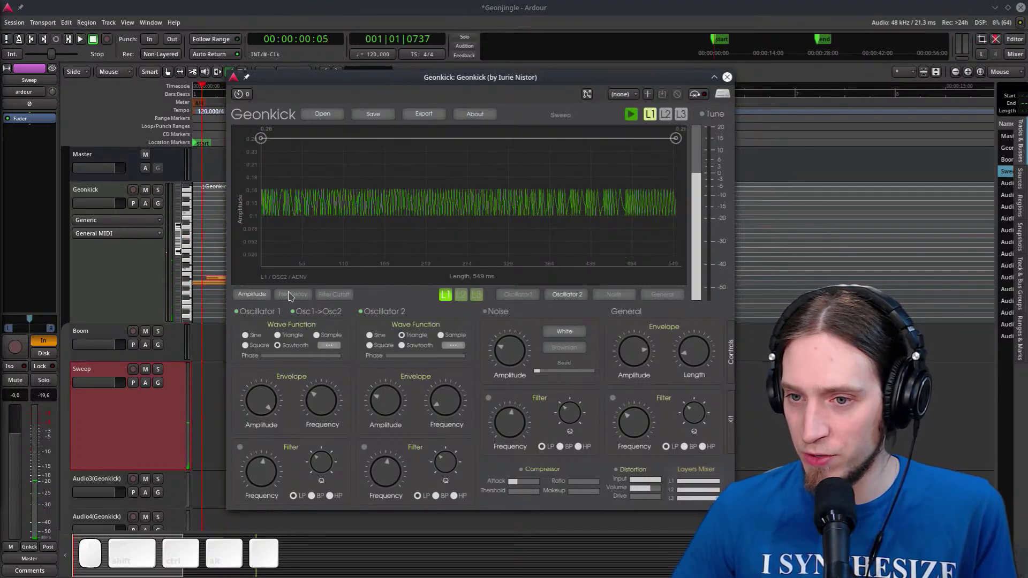
pyautogui.moveTo(675, 144); pyautogui.dragTo(675, 267)
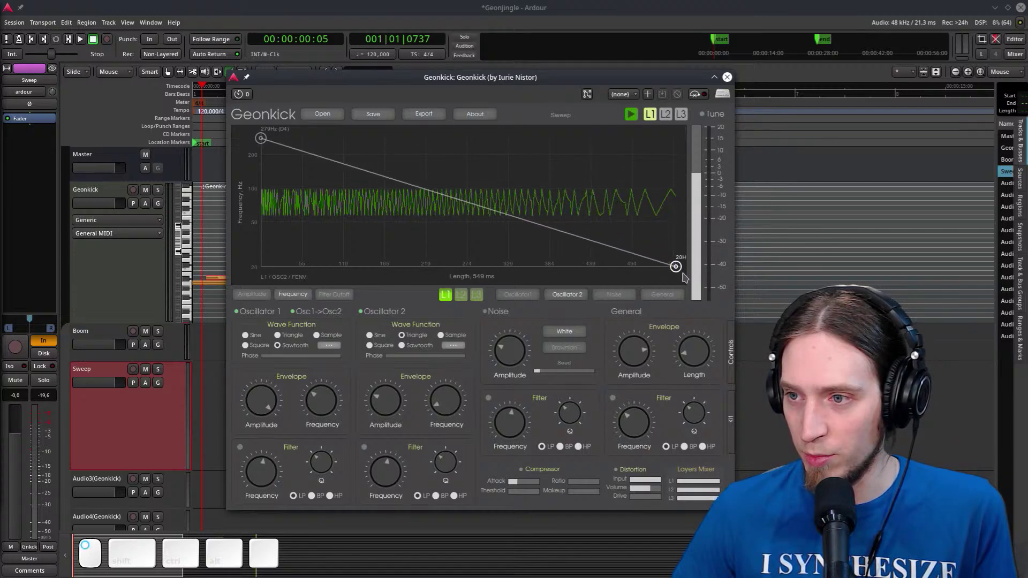
pyautogui.press('space')
pyautogui.press('space')
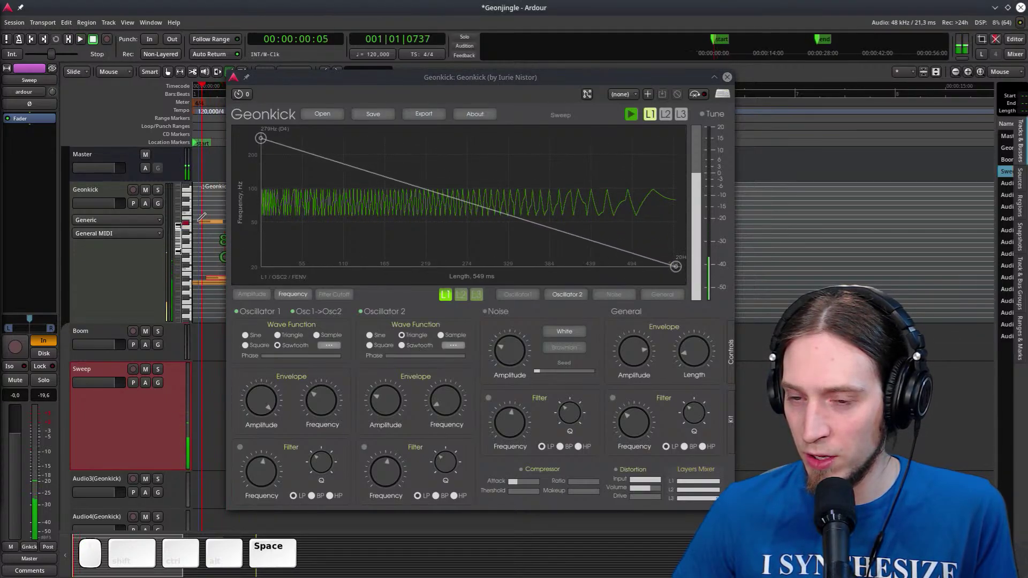
# Add a point at about 198 Hz to oscillator 2's frequency envelope, lower its start to 20 Hz, and play the result
pyautogui.click(369, 176)
pyautogui.moveTo(369, 174); pyautogui.dragTo(357, 154)
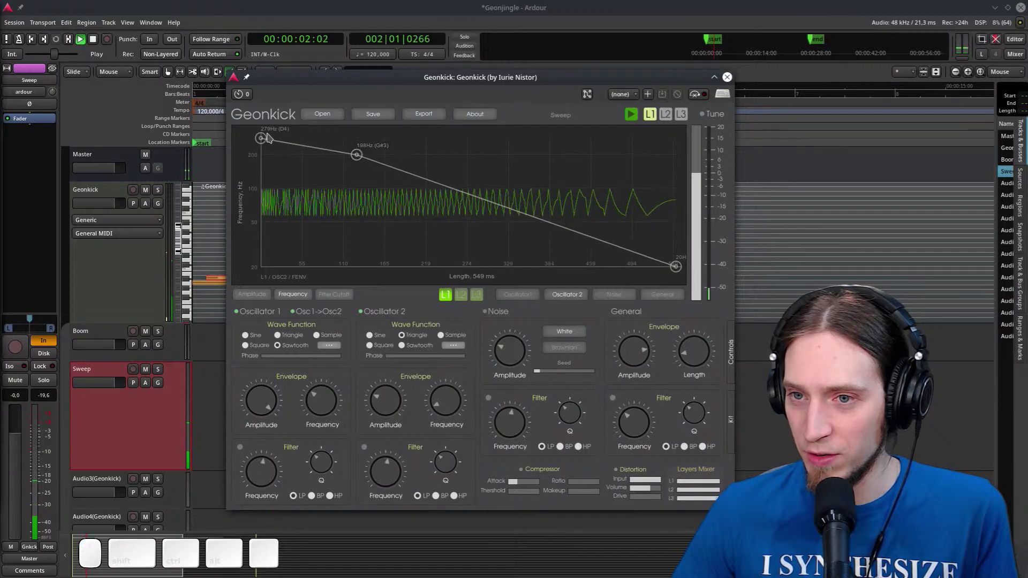
pyautogui.moveTo(261, 138); pyautogui.dragTo(224, 295)
pyautogui.press('space')
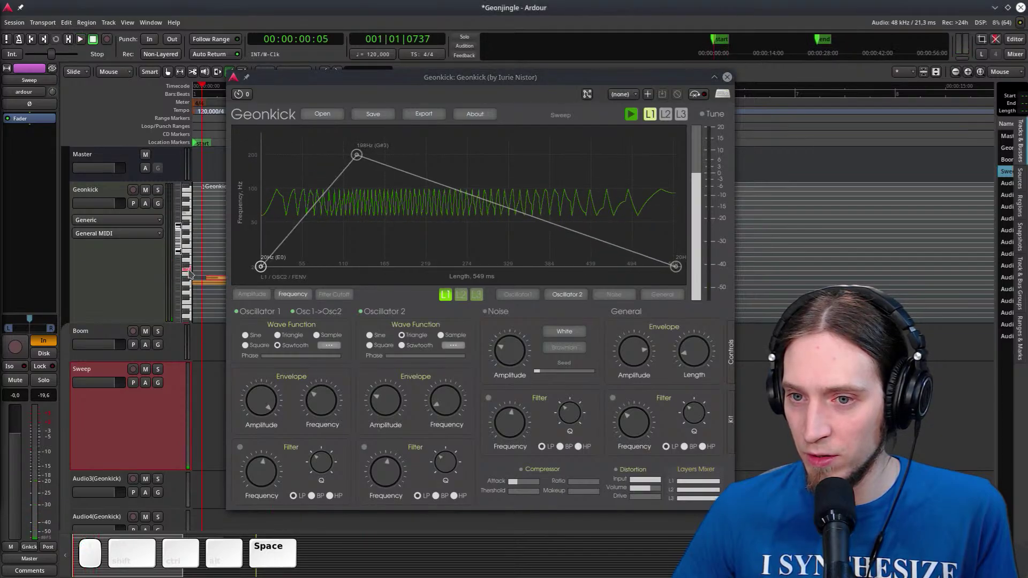
pyautogui.press('space')
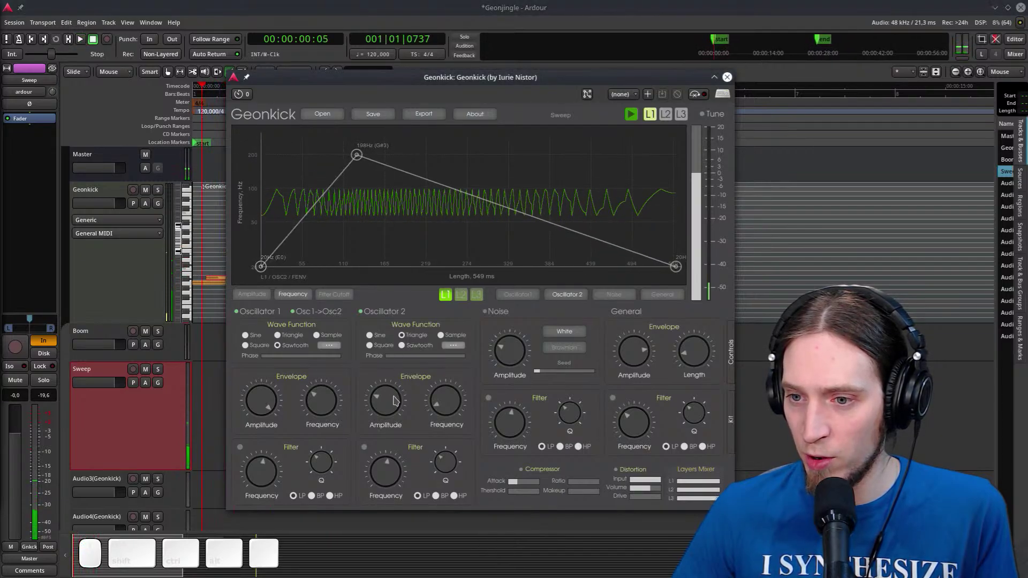
# Raise oscillator 2's amplitude and frequency and replay the Sweep sound
pyautogui.moveTo(397, 399); pyautogui.dragTo(383, 379)
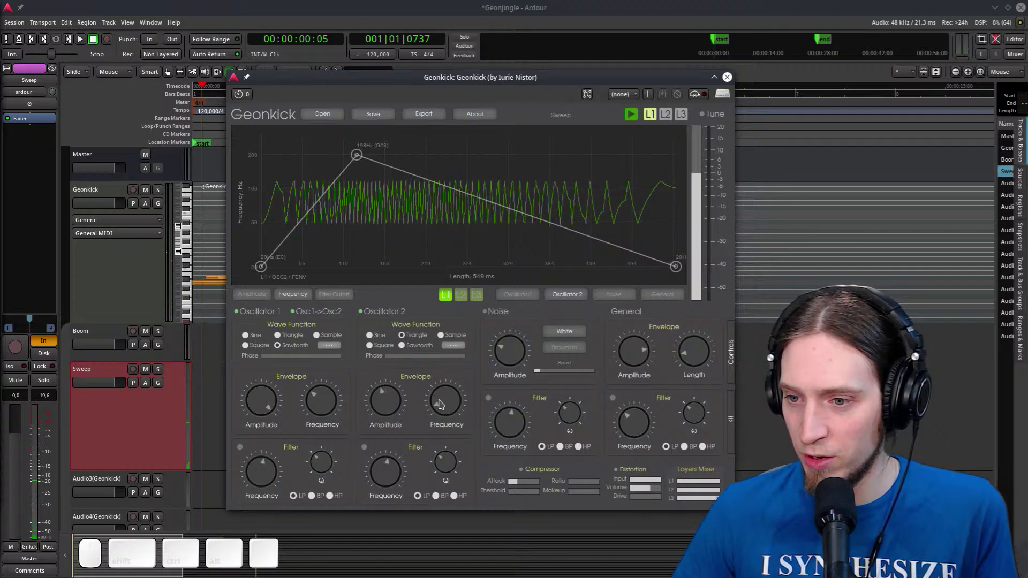
pyautogui.moveTo(439, 405); pyautogui.dragTo(442, 355)
pyautogui.press('space')
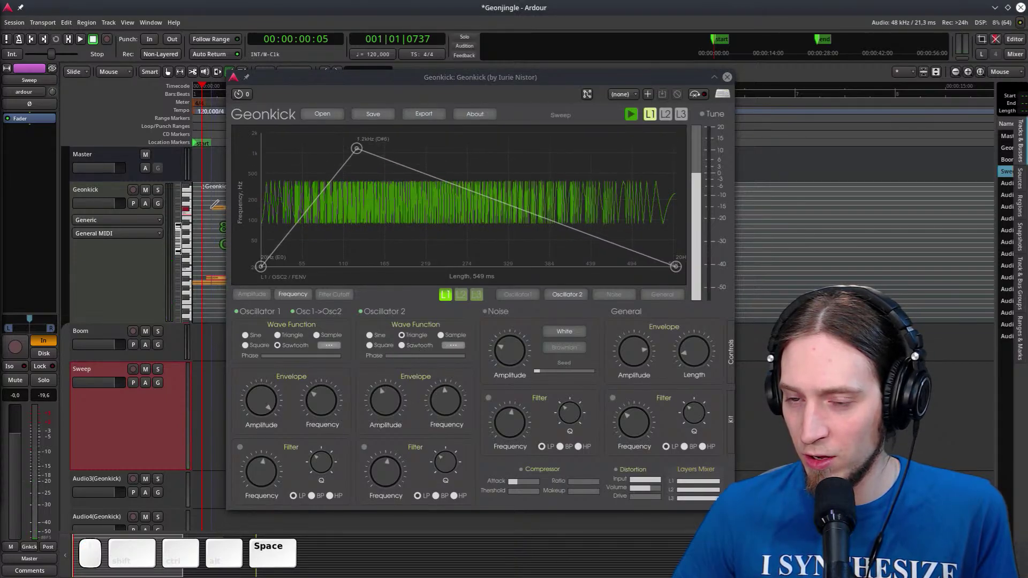
pyautogui.press('space')
pyautogui.press('space')
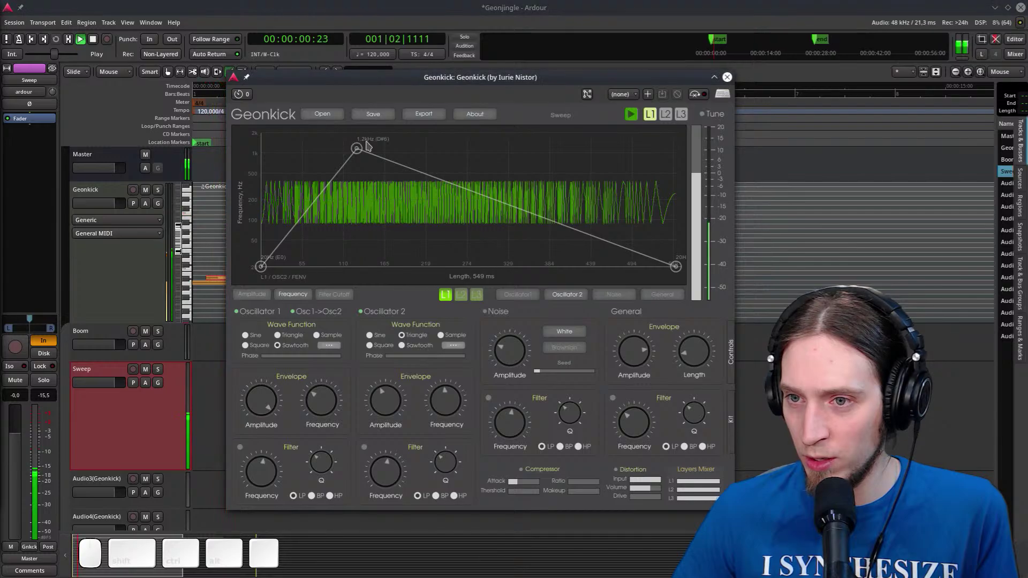
pyautogui.press('space')
# Lower the peak of oscillator 2's frequency envelope to about 600 Hz and replay it
pyautogui.moveTo(366, 146); pyautogui.dragTo(370, 166)
pyautogui.press('space')
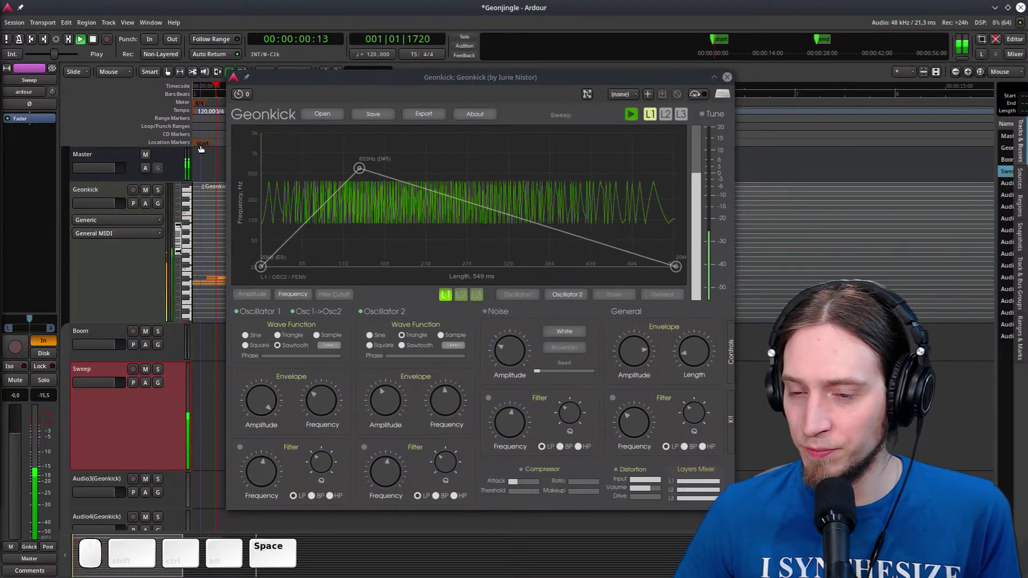
pyautogui.press('space')
pyautogui.press('space')
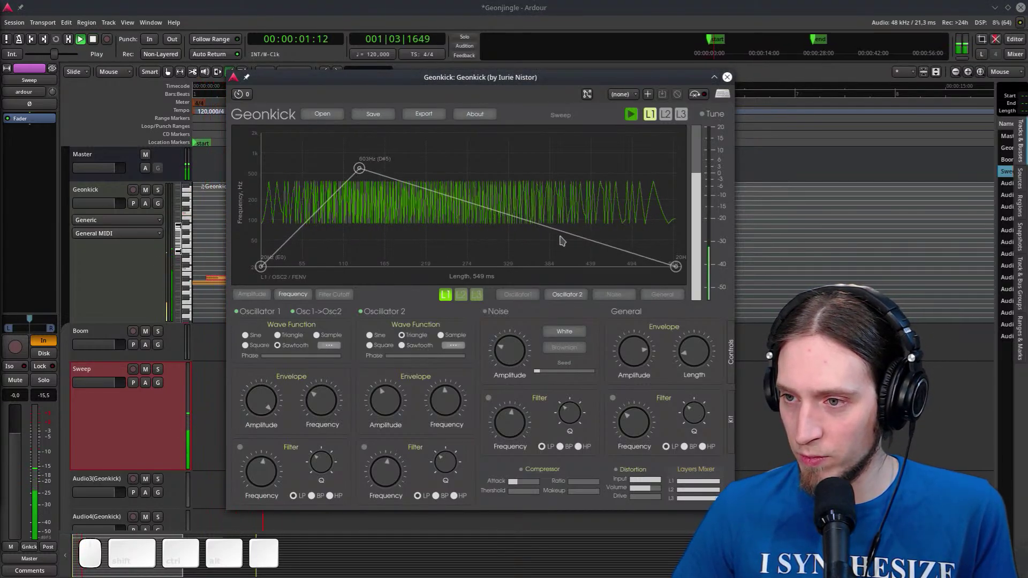
# Add envelope points at about 57 Hz and 113 Hz, raise the end point to about 1.7 kHz, and play the Sweep
pyautogui.doubleClick(560, 236)
pyautogui.doubleClick(599, 243)
pyautogui.moveTo(598, 243); pyautogui.dragTo(626, 216)
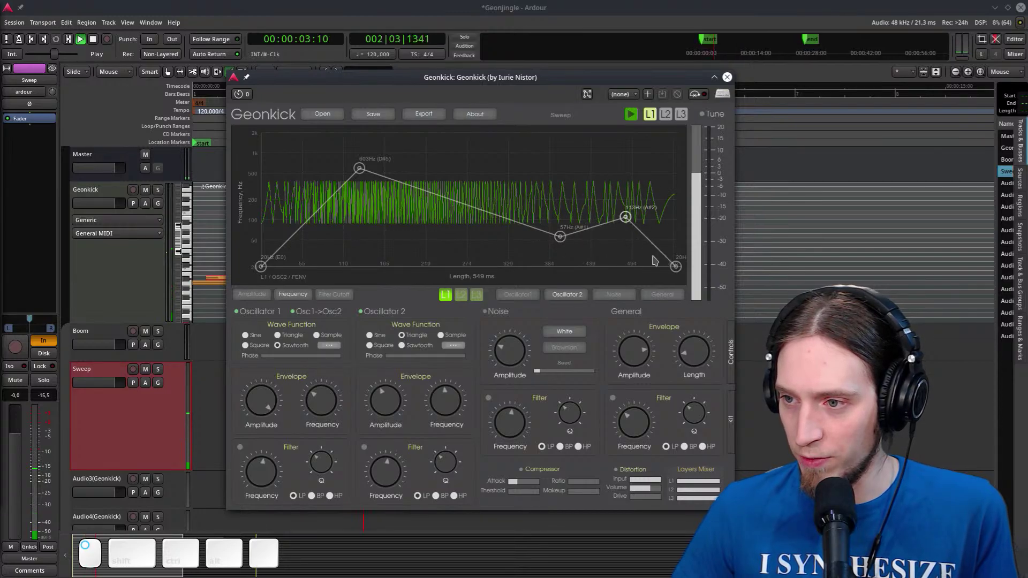
pyautogui.moveTo(675, 266); pyautogui.dragTo(676, 138)
pyautogui.press('space')
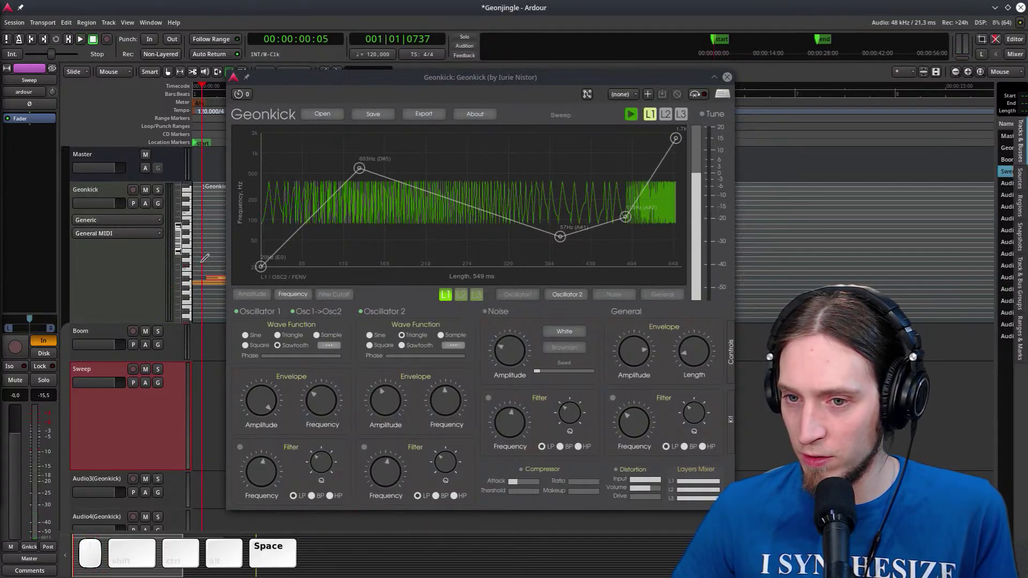
pyautogui.press('space')
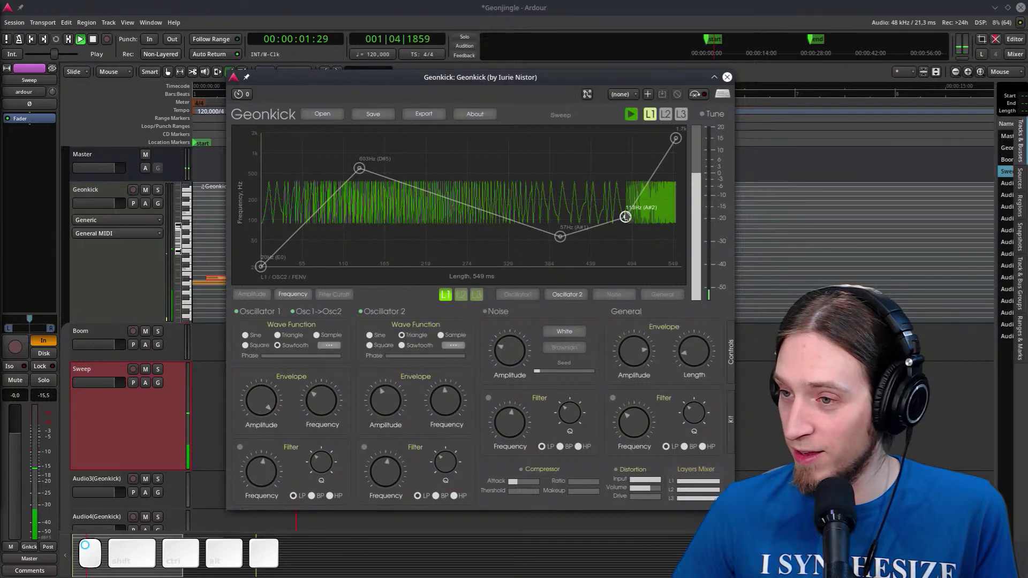
# Raise the second-to-last point of oscillator 2's frequency envelope slightly and replay the sound
pyautogui.moveTo(626, 217); pyautogui.dragTo(626, 209)
pyautogui.press('space')
pyautogui.press('space')
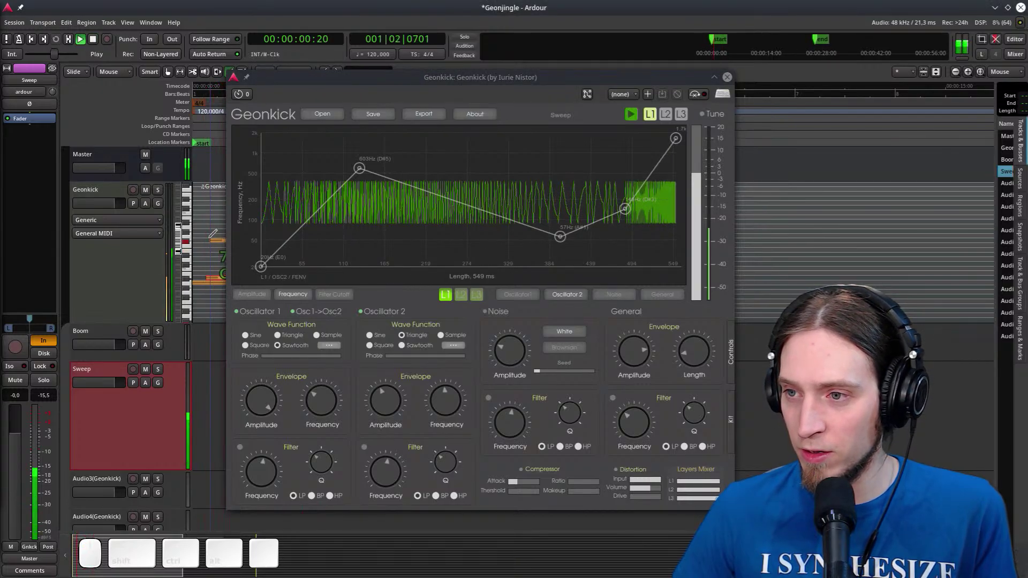
pyautogui.press('space')
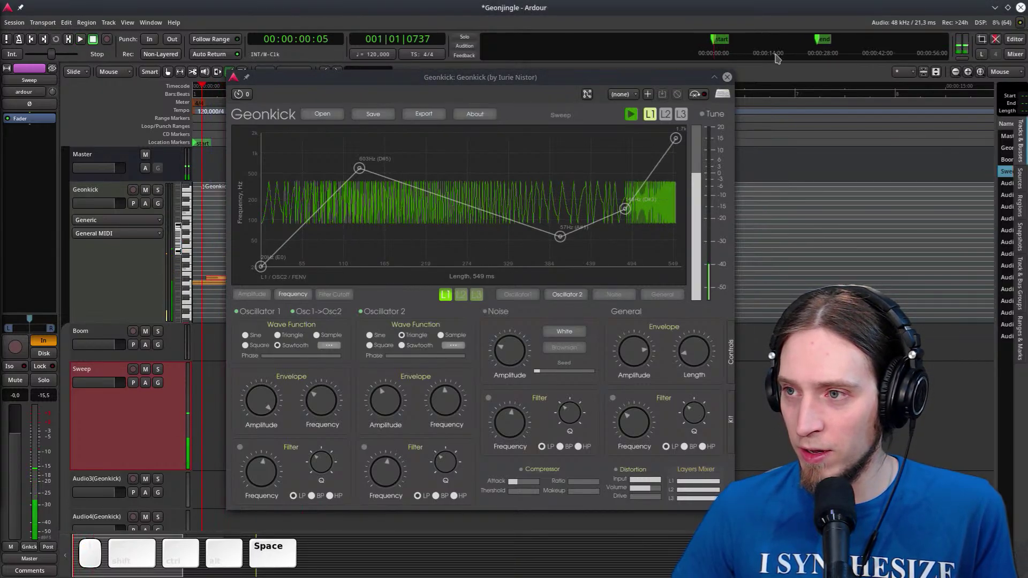
# Close the Geonkick window, play the jingle from the start, and reduce the Geonkick track's height
pyautogui.click(728, 78)
pyautogui.press('space')
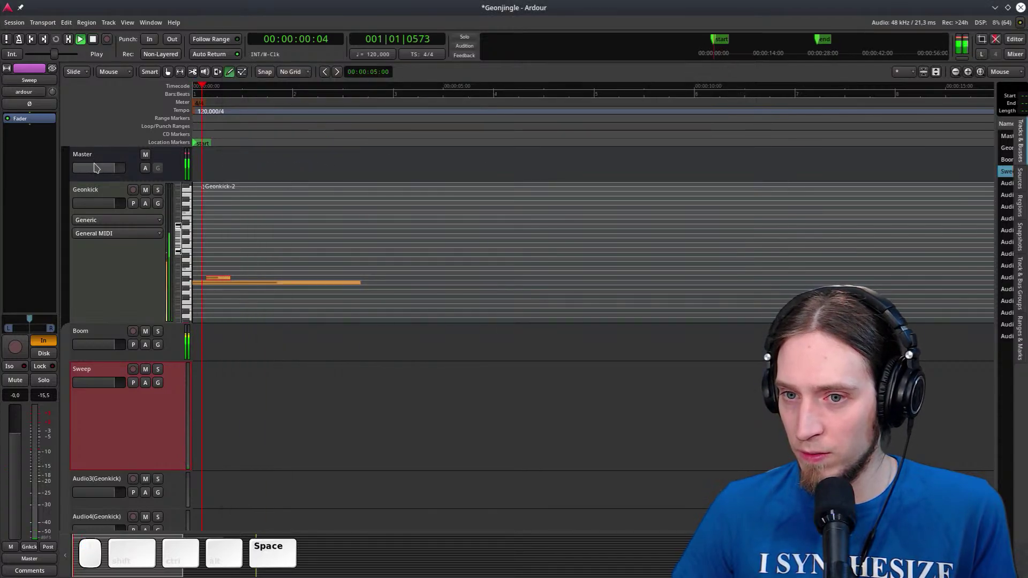
pyautogui.press('space')
pyautogui.moveTo(110, 323); pyautogui.dragTo(99, 290)
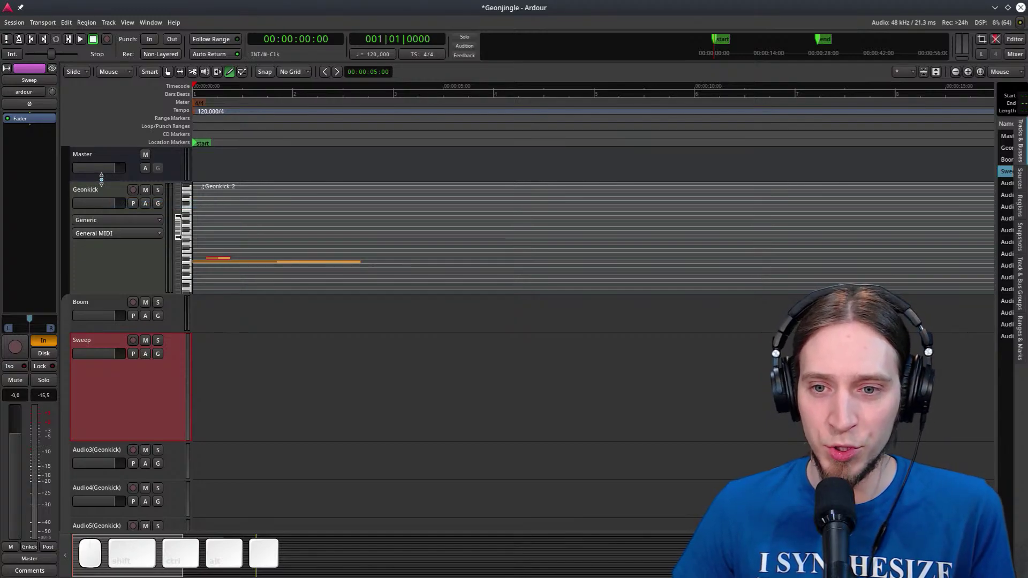
# Insert the Calf Vintage Delay on the Sweep channel from the favorite plugins and play the jingle with it
pyautogui.rightClick(36, 122)
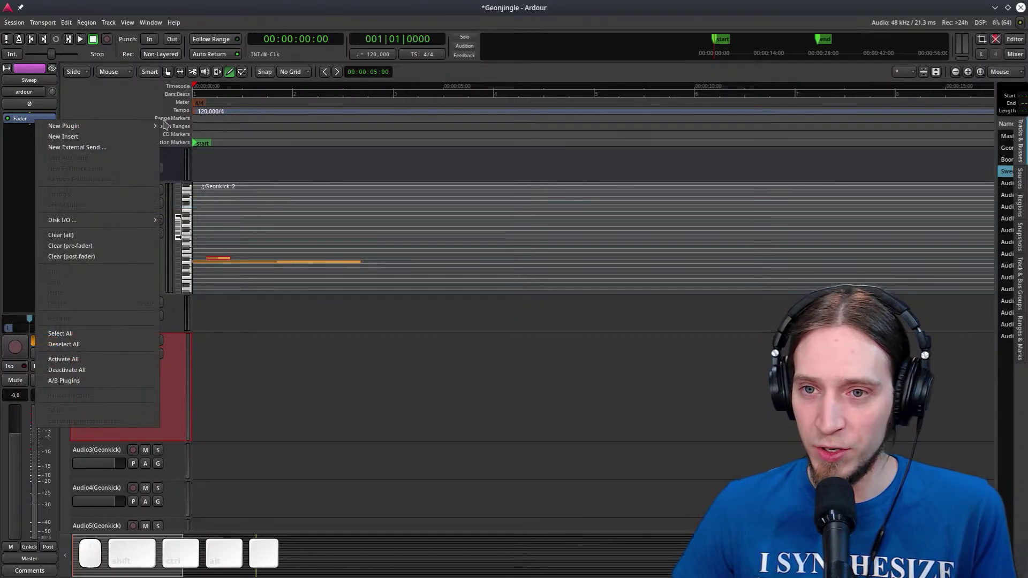
pyautogui.moveTo(153, 129)
pyautogui.moveTo(187, 128)
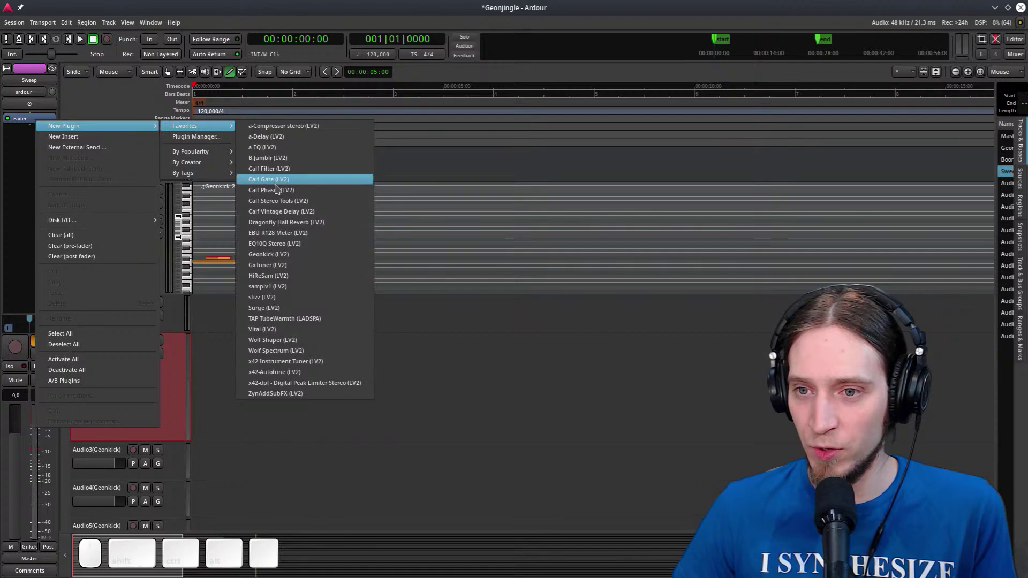
pyautogui.click(317, 211)
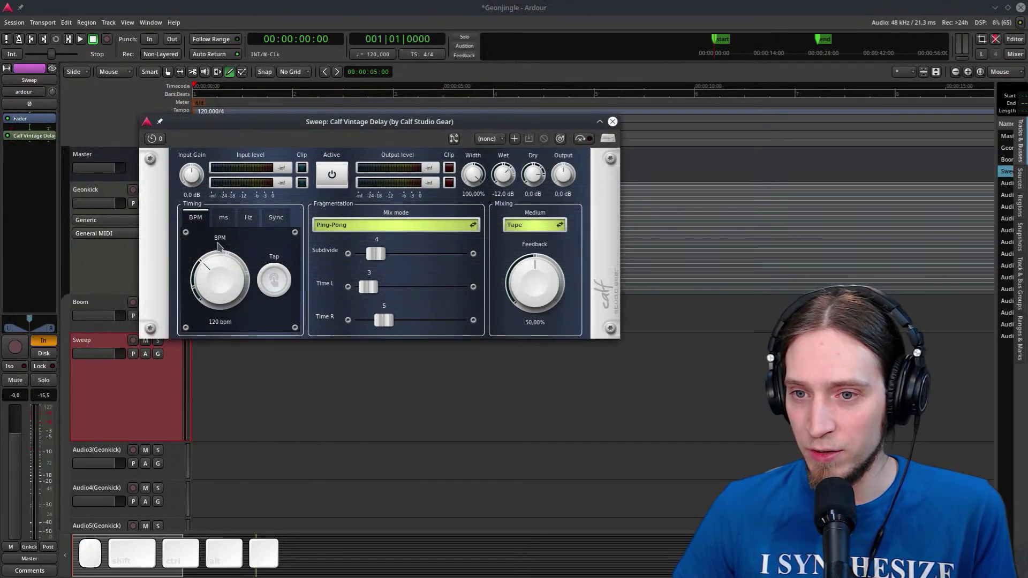
pyautogui.press('space')
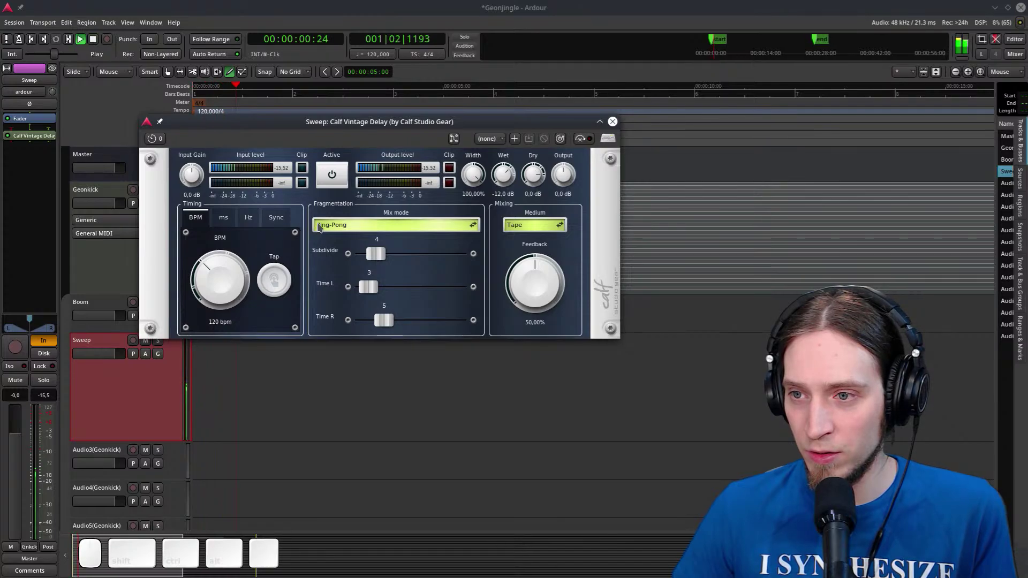
pyautogui.doubleClick(32, 135)
pyautogui.press('space')
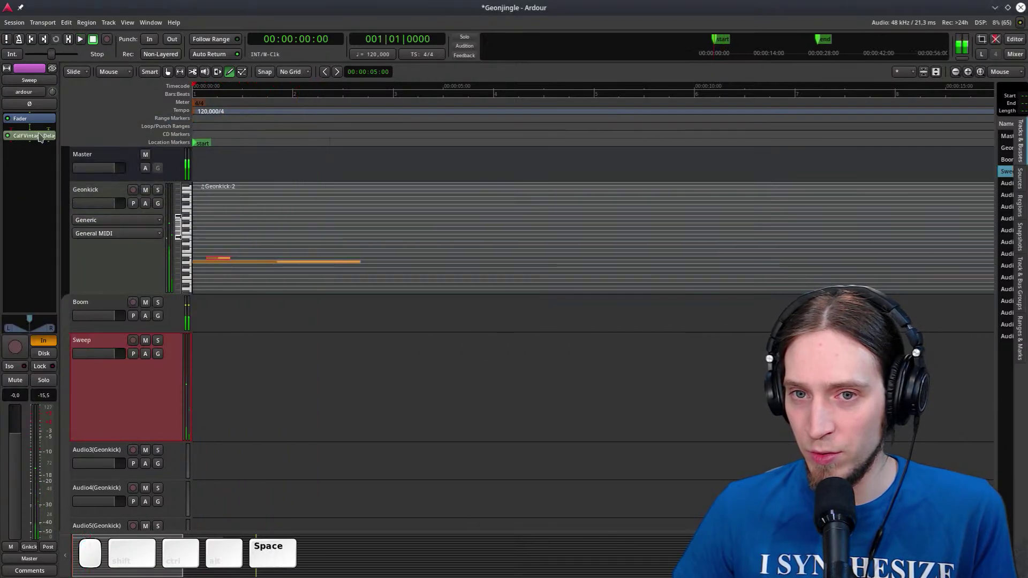
# Move the Calf Vintage Delay ahead of the Sweep channel's fader and check its pin connections
pyautogui.moveTo(32, 135); pyautogui.dragTo(33, 110)
pyautogui.click(29, 80)
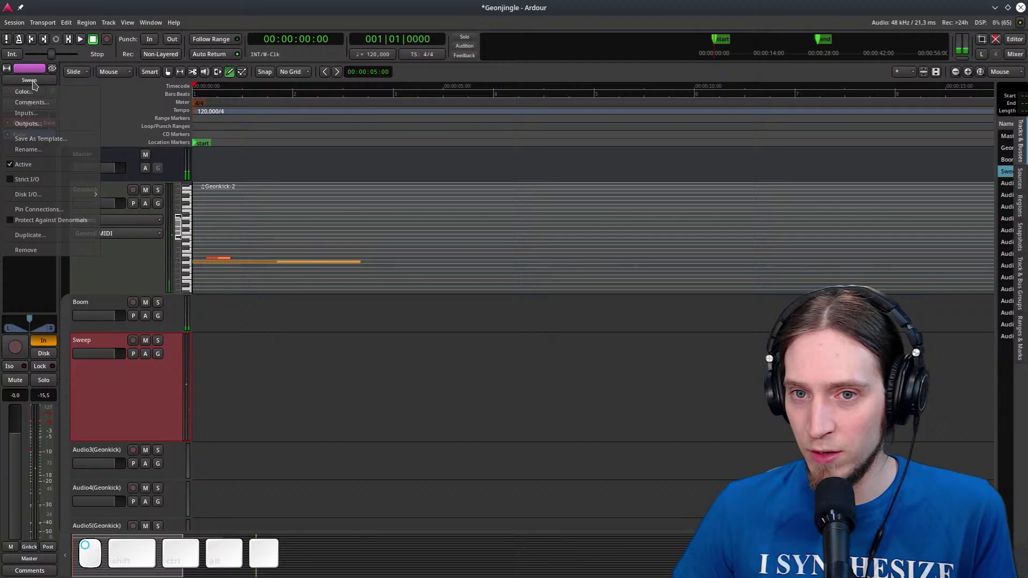
pyautogui.rightClick(25, 123)
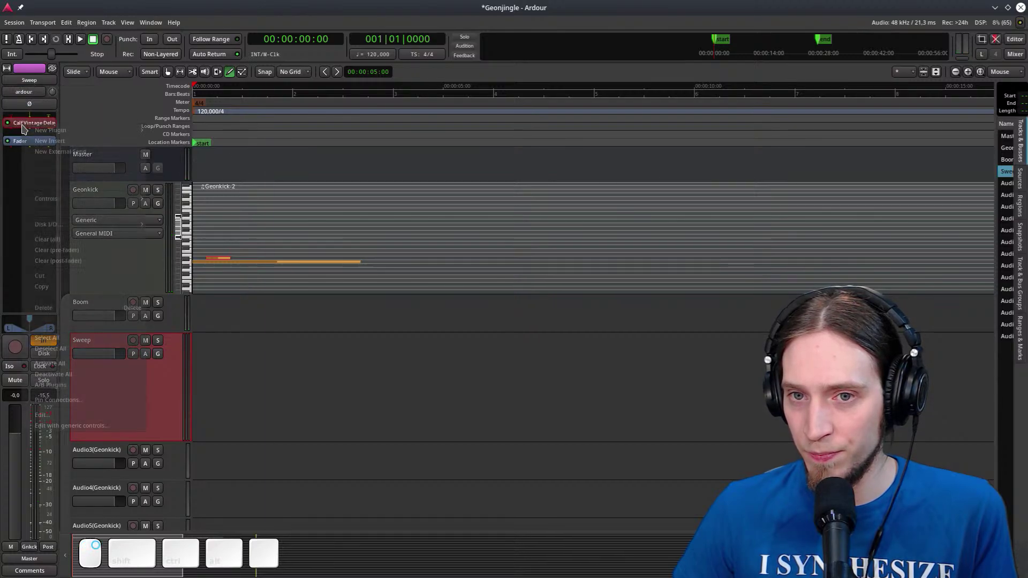
pyautogui.click(100, 400)
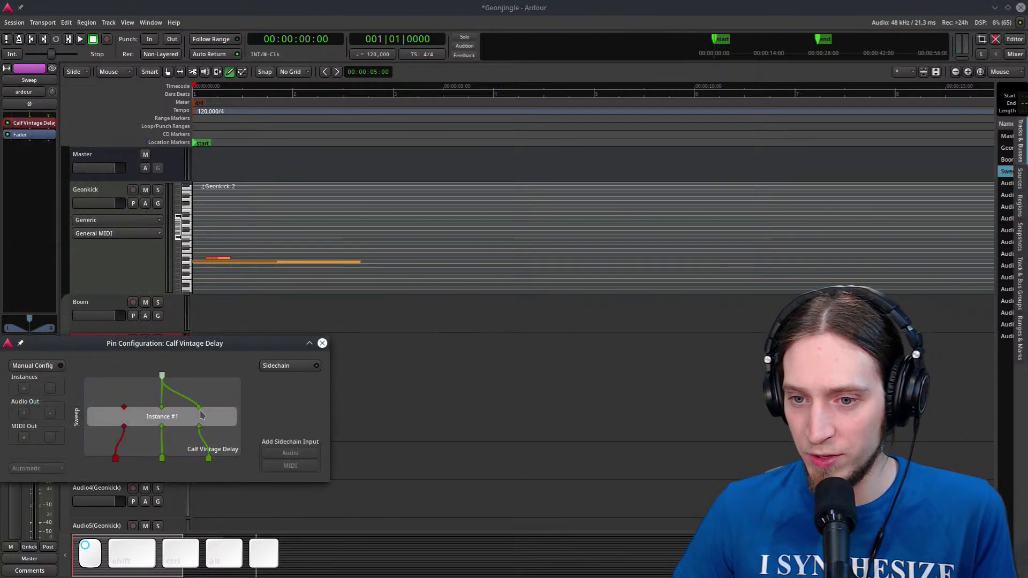
pyautogui.click(322, 344)
# Play the jingle with the repositioned delay's window open to check its stereo levels
pyautogui.press('space')
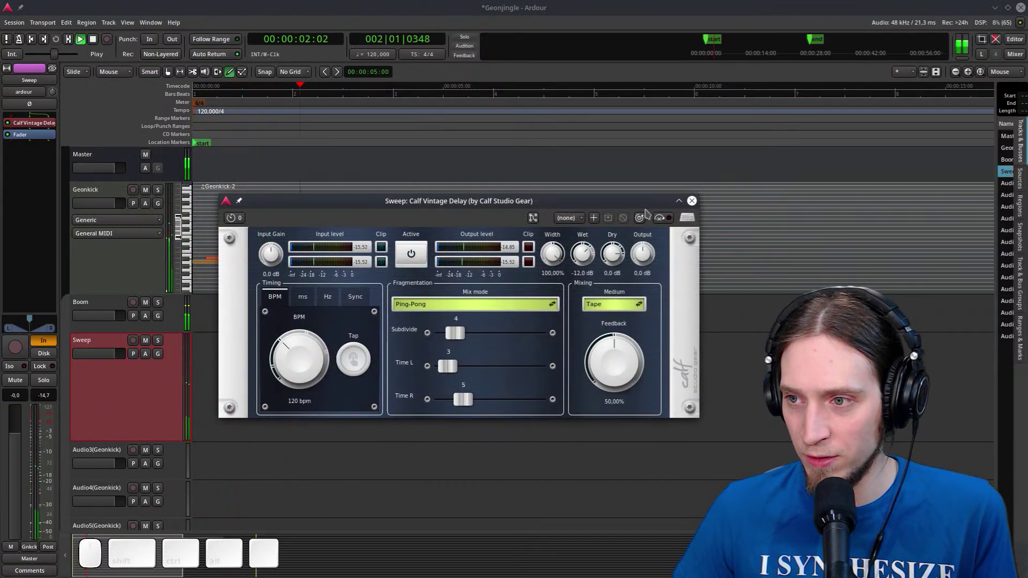
pyautogui.click(669, 201)
pyautogui.press('space')
# Add TAP TubeWarmth to the Sweep channel between the delay and the fader, and open its controls
pyautogui.rightClick(24, 135)
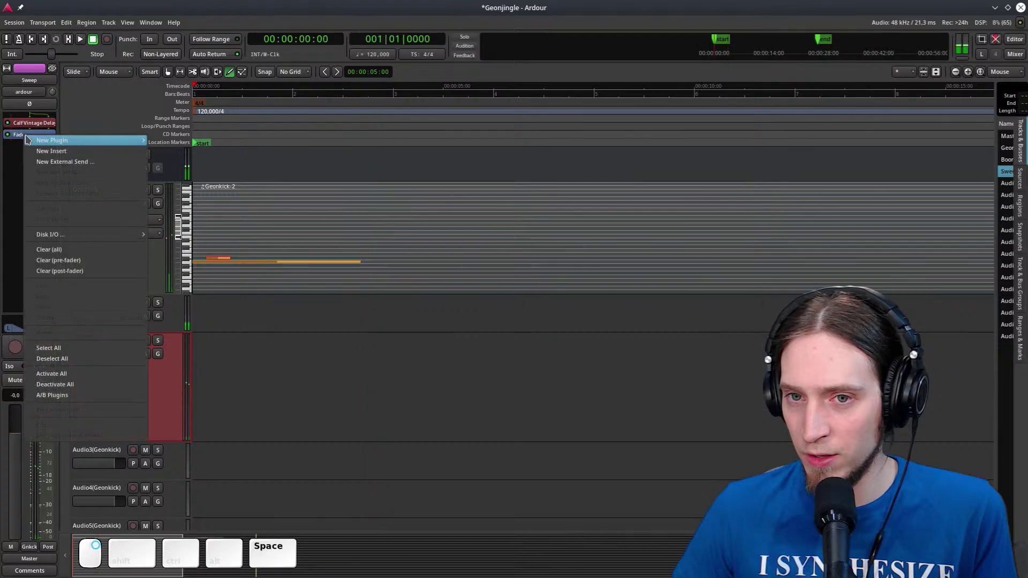
pyautogui.moveTo(86, 141)
pyautogui.moveTo(209, 142)
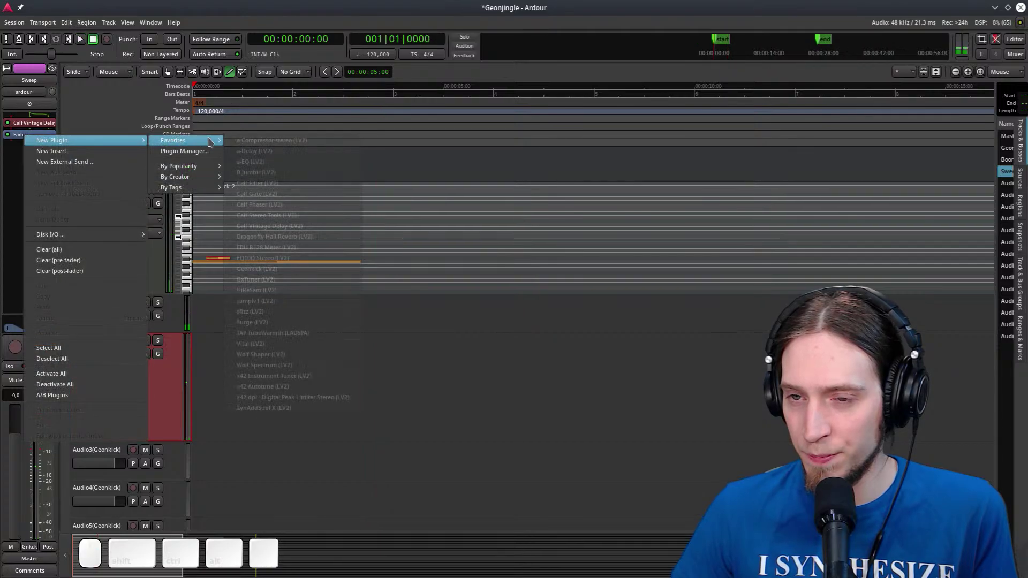
pyautogui.click(272, 333)
pyautogui.moveTo(35, 152); pyautogui.dragTo(34, 134)
pyautogui.doubleClick(35, 135)
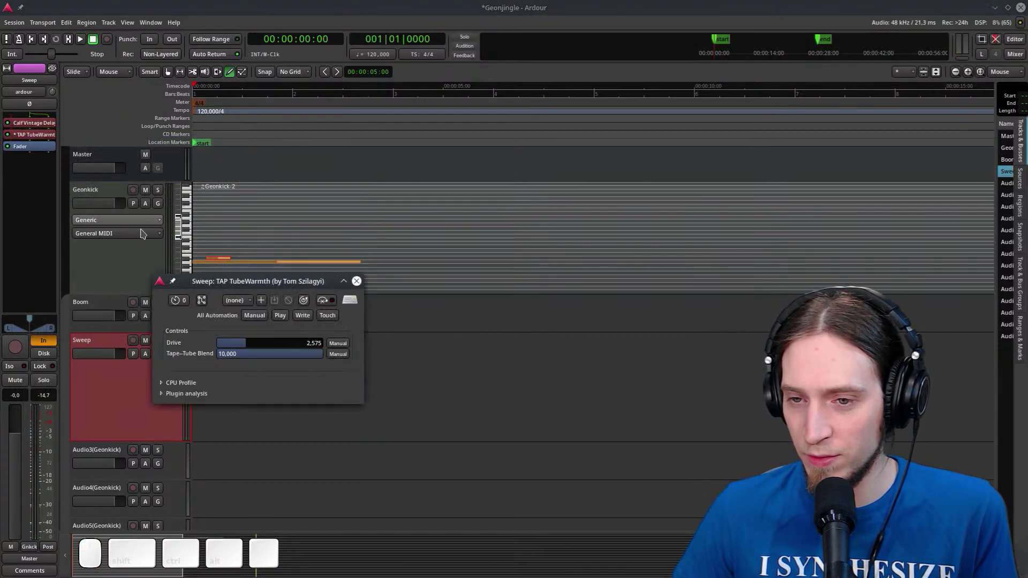
# Adjust the Drive of TAP TubeWarmth on the Sweep channel while playing the jingle, and close the plugin's window
pyautogui.press('space')
pyautogui.moveTo(257, 343); pyautogui.dragTo(335, 351)
pyautogui.press('space')
pyautogui.press('space')
pyautogui.click(356, 281)
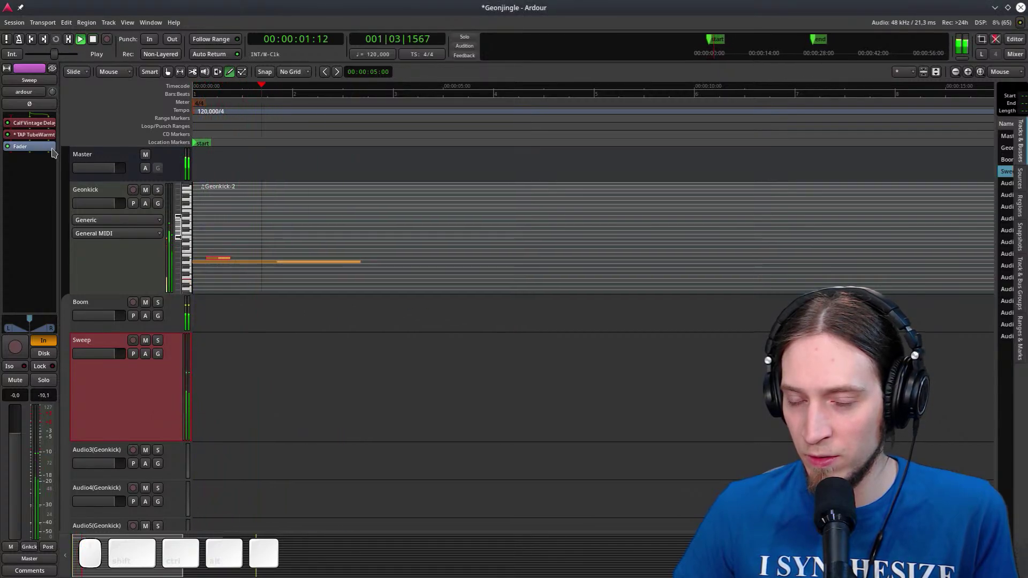
pyautogui.press('g')
pyautogui.press('space')
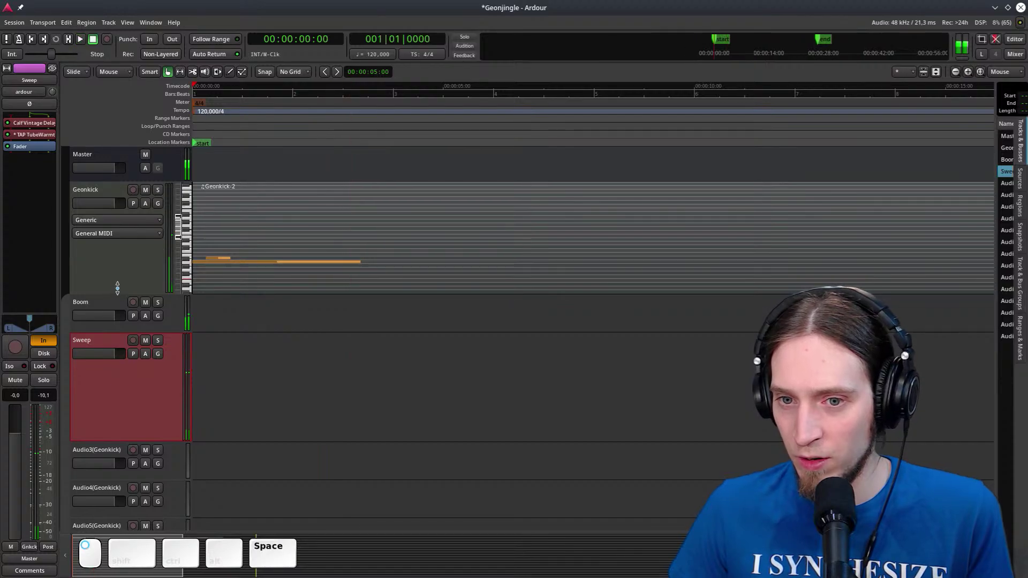
# Reduce the heights of the Geonkick and Sweep tracks and select the Geonkick track
pyautogui.moveTo(115, 294); pyautogui.dragTo(109, 258)
pyautogui.moveTo(94, 395); pyautogui.dragTo(99, 335)
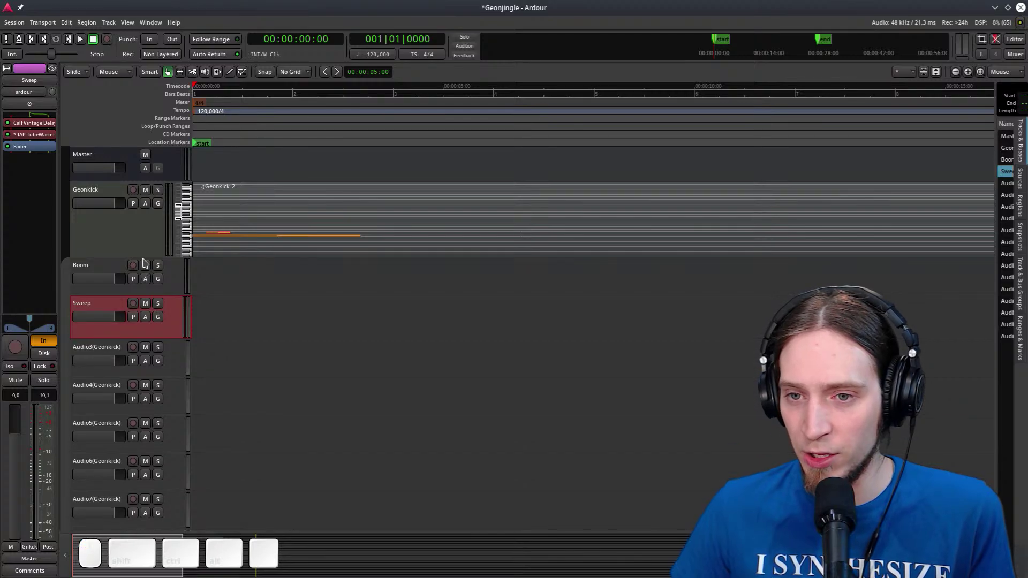
pyautogui.click(115, 242)
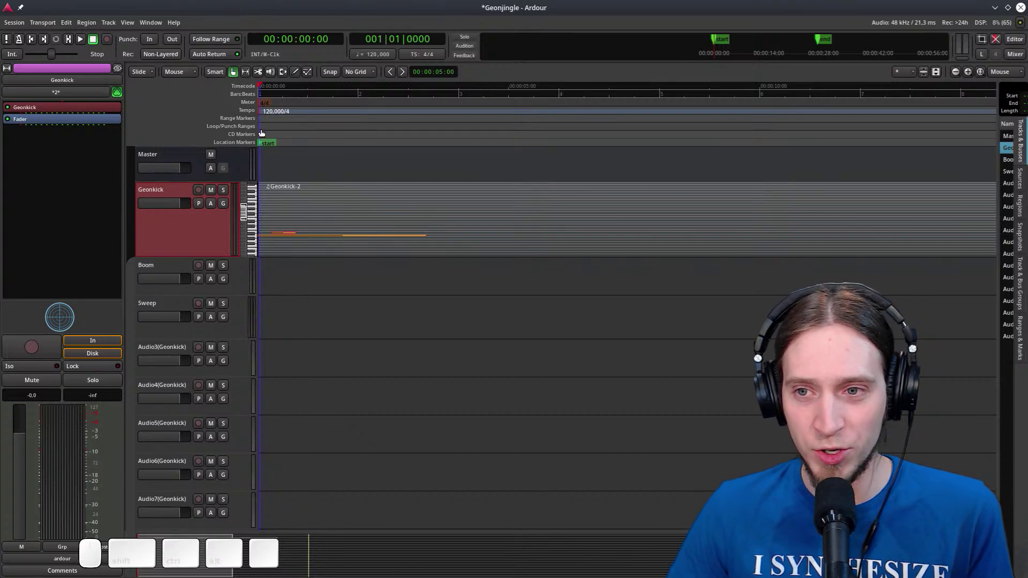
# Play the jingle twice from the start to review the Boom together with the processed Sweep
pyautogui.press('space')
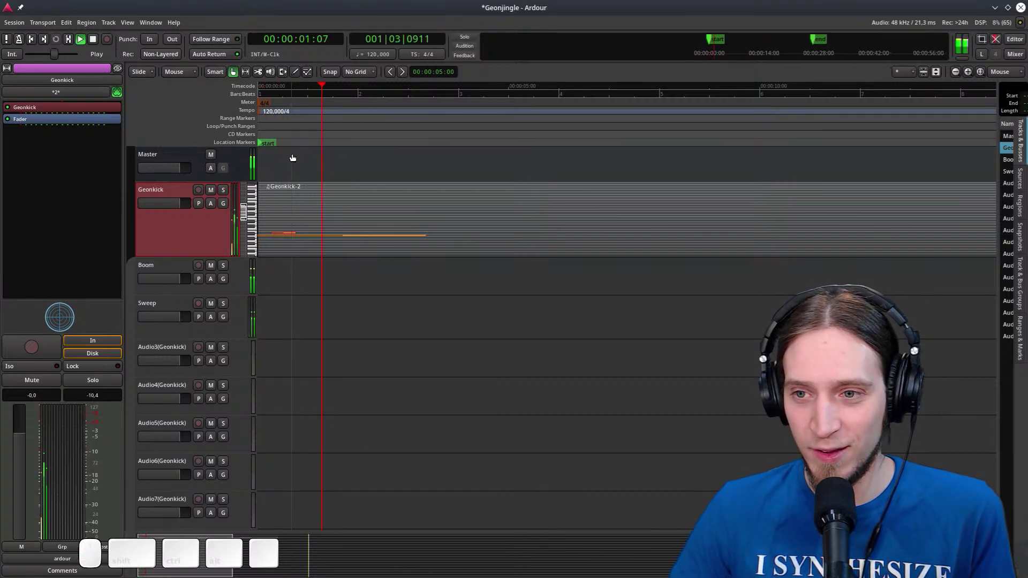
pyautogui.press('space')
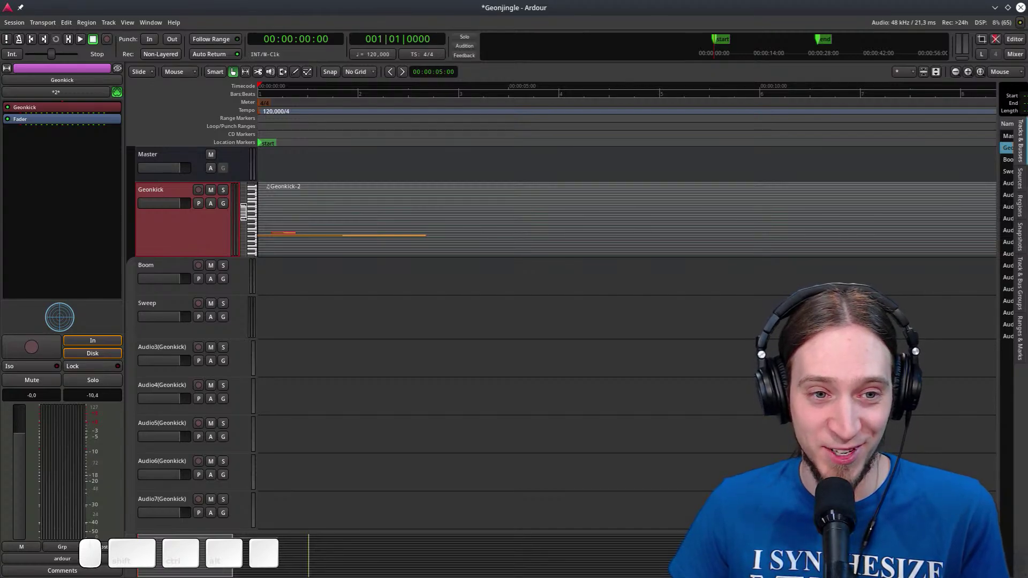
pyautogui.press('space')
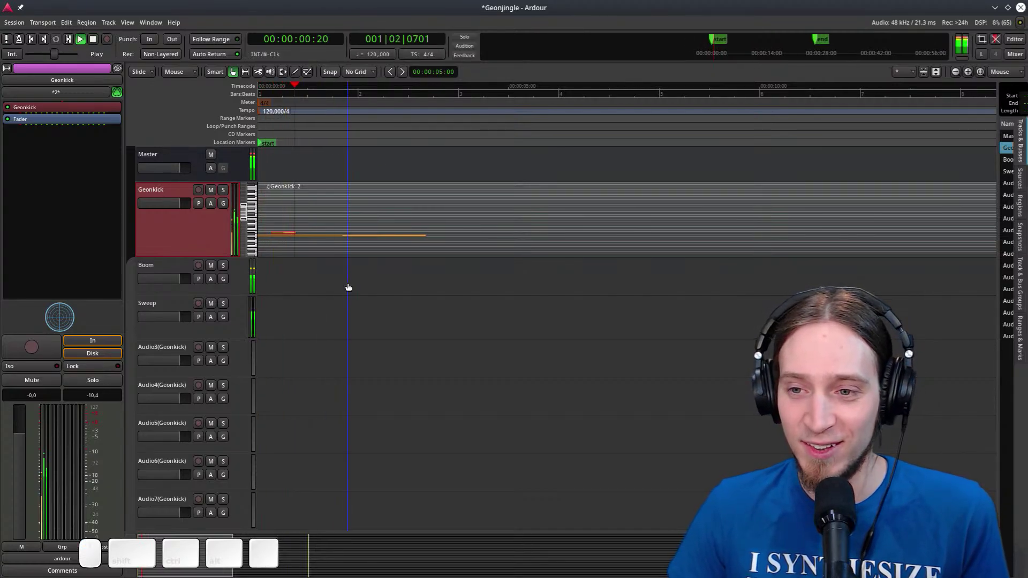
pyautogui.press('space')
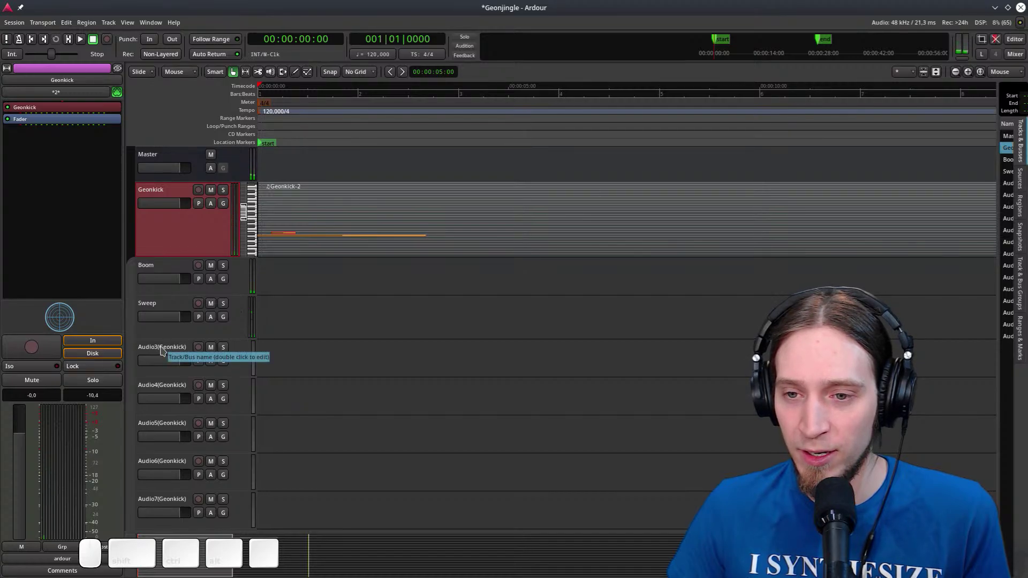
# Make the Geonkick track slightly taller and rename the Audio3(Geonkick) track as Ping
pyautogui.moveTo(190, 258)
pyautogui.mouseDown()
pyautogui.moveTo(190, 237)
pyautogui.moveTo(189, 275)
pyautogui.mouseUp()
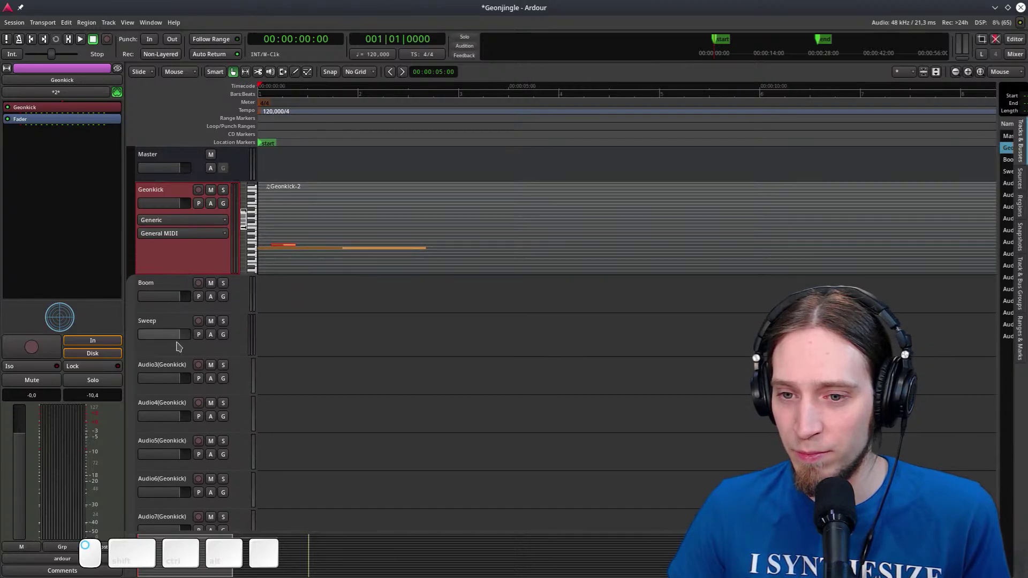
pyautogui.click(166, 373)
pyautogui.doubleClick(105, 366)
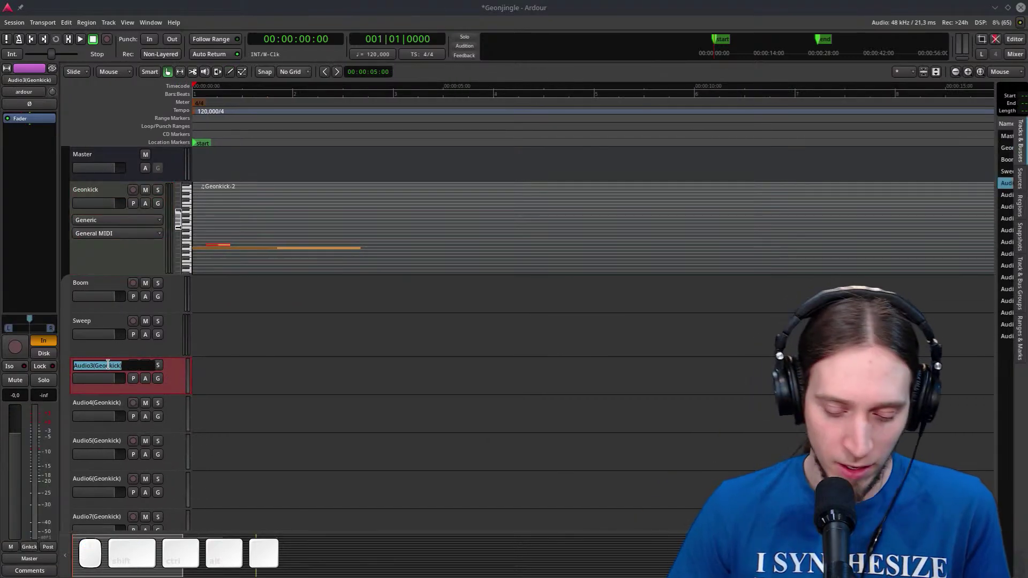
pyautogui.write('Ping')
pyautogui.press('Return')
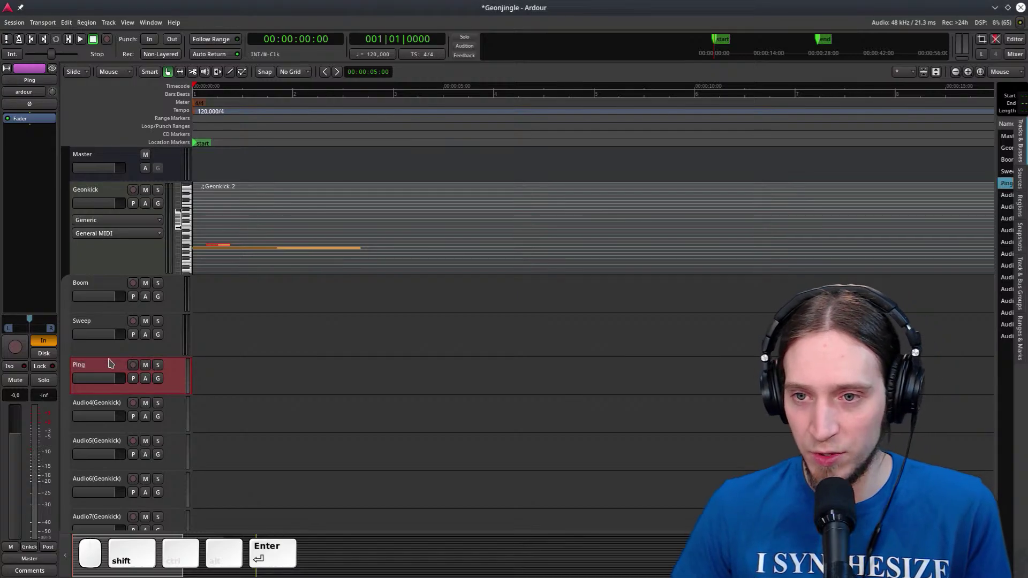
# Open the Geonkick instrument on the Geonkick track and add a new percussion to its kit
pyautogui.click(84, 185)
pyautogui.doubleClick(99, 107)
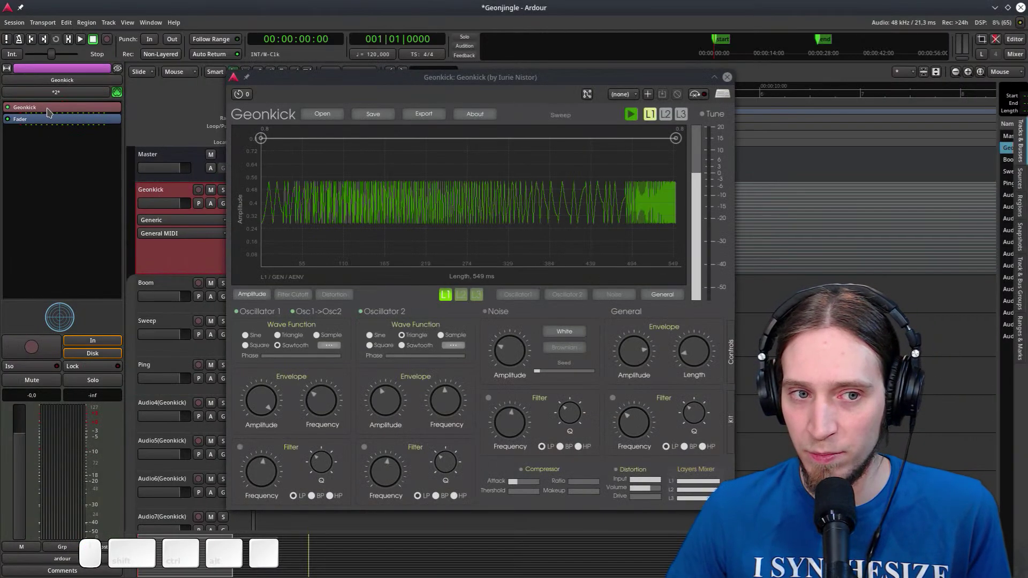
pyautogui.moveTo(695, 411); pyautogui.dragTo(642, 382)
pyautogui.click(679, 393)
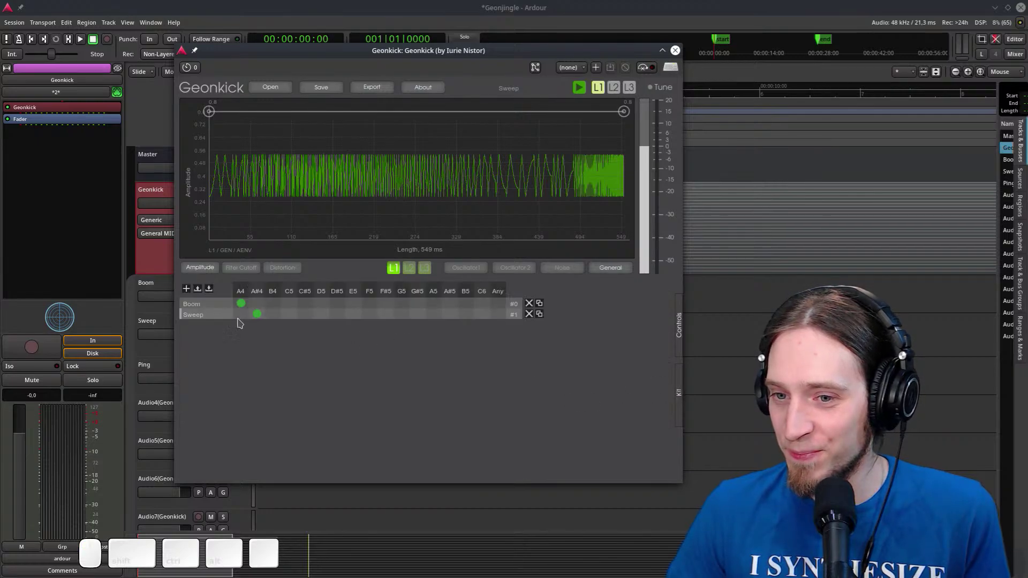
pyautogui.click(187, 289)
# Name the new percussion Ping, assign it to note B4 and route it to output #2
pyautogui.doubleClick(211, 325)
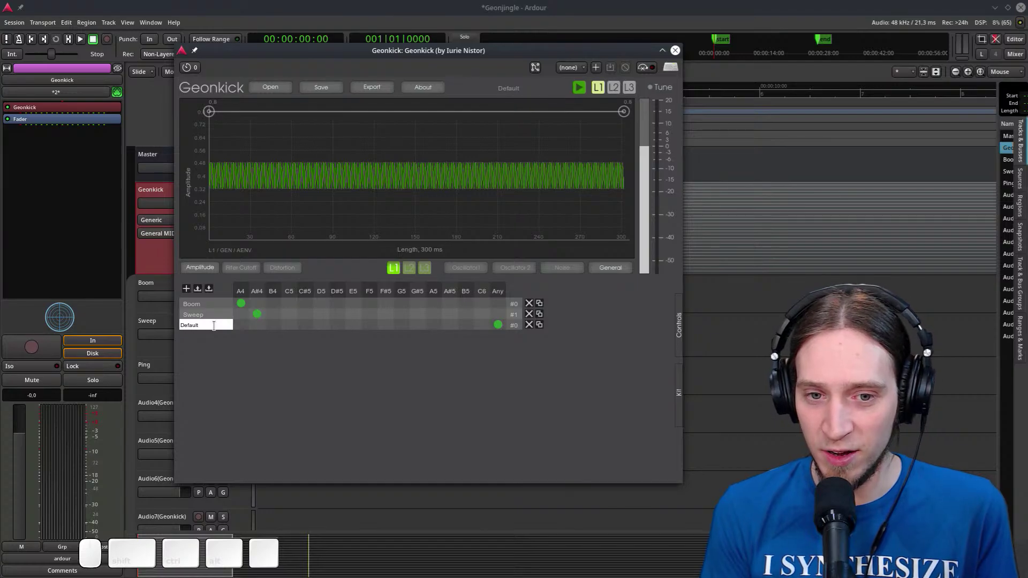
pyautogui.press('BackSpace')
pyautogui.press('BackSpace')
pyautogui.press('BackSpace')
pyautogui.press('BackSpace')
pyautogui.press('BackSpace')
pyautogui.press('BackSpace')
pyautogui.press('BackSpace')
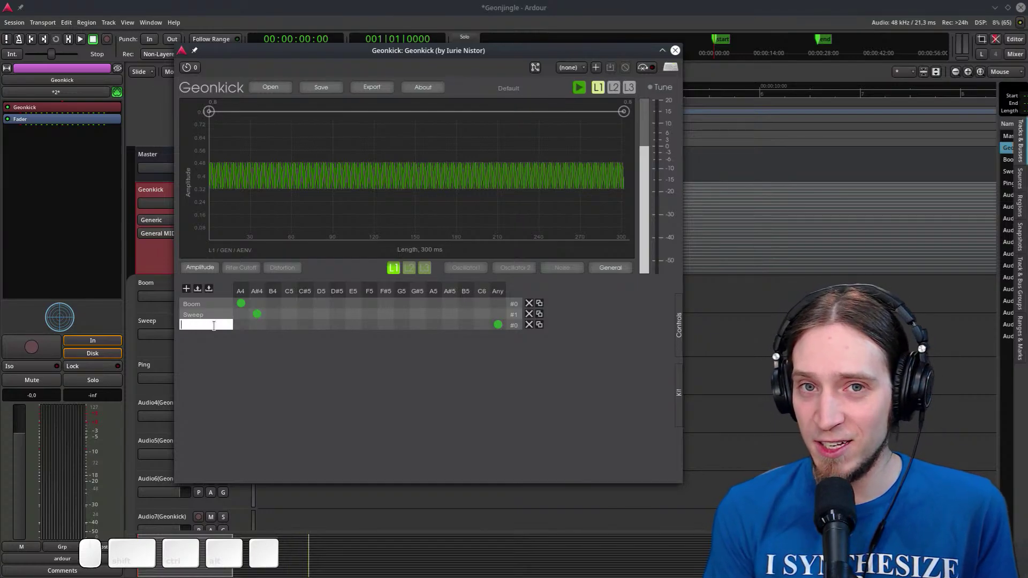
pyautogui.write('pin')
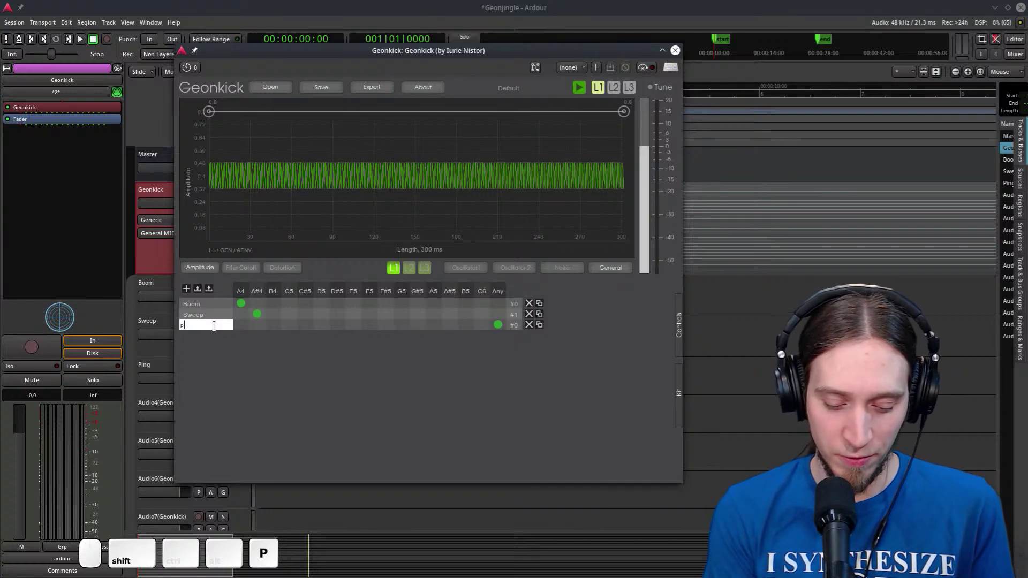
pyautogui.press('BackSpace')
pyautogui.write('Ping')
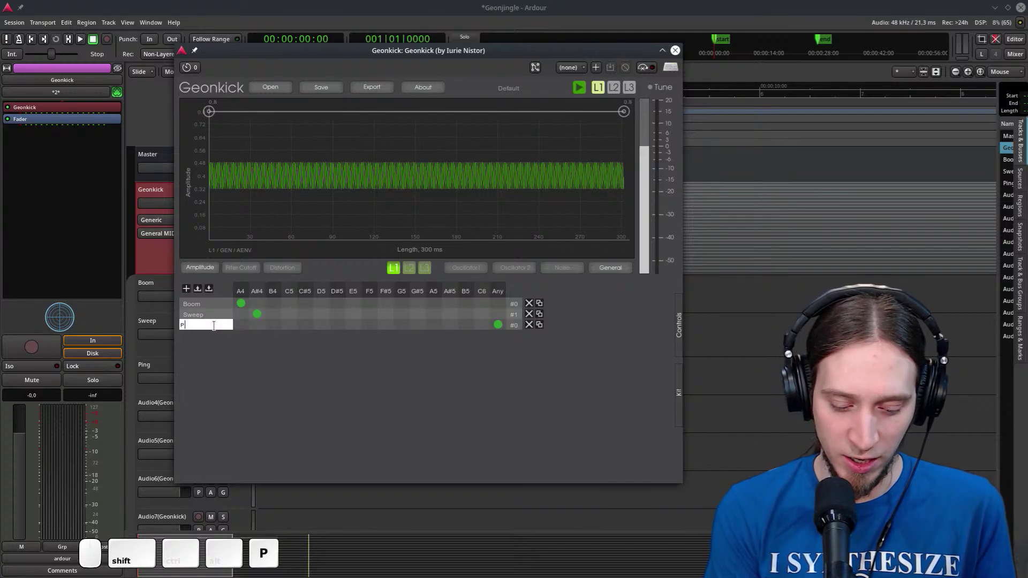
pyautogui.press('Return')
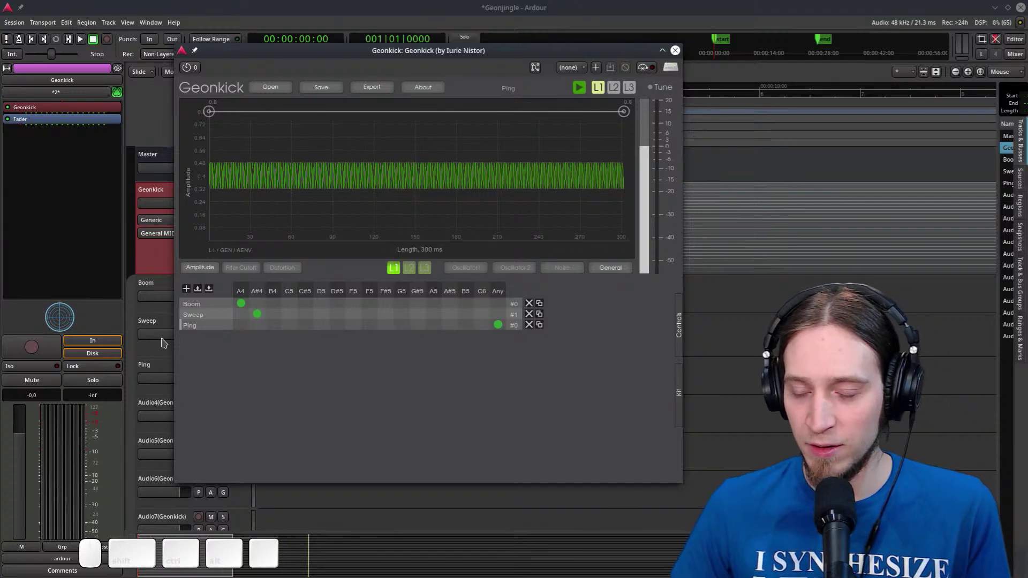
pyautogui.click(273, 325)
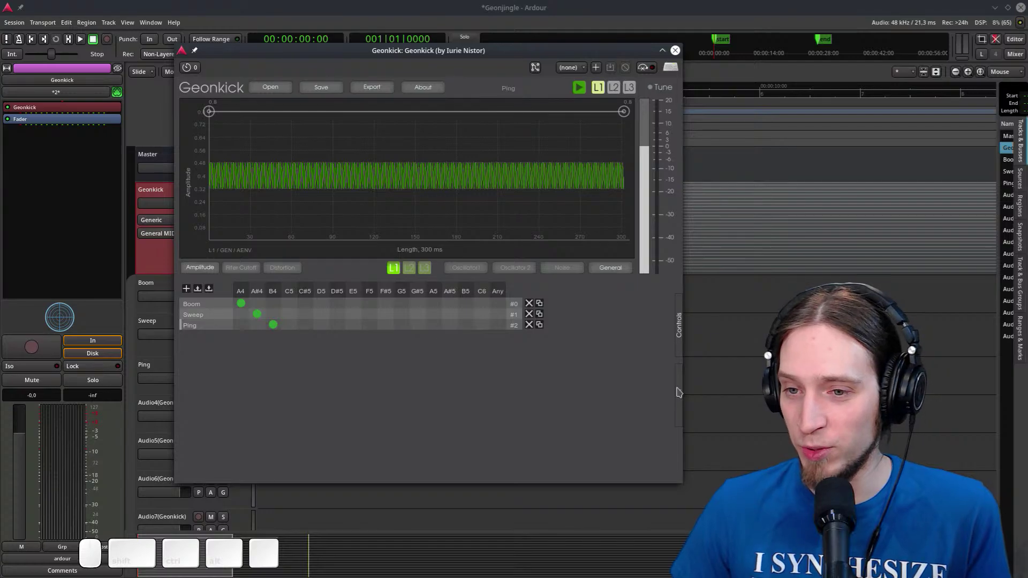
# Show the Oscillator 1 envelope among Ping's sound controls and audition the default sound
pyautogui.click(679, 320)
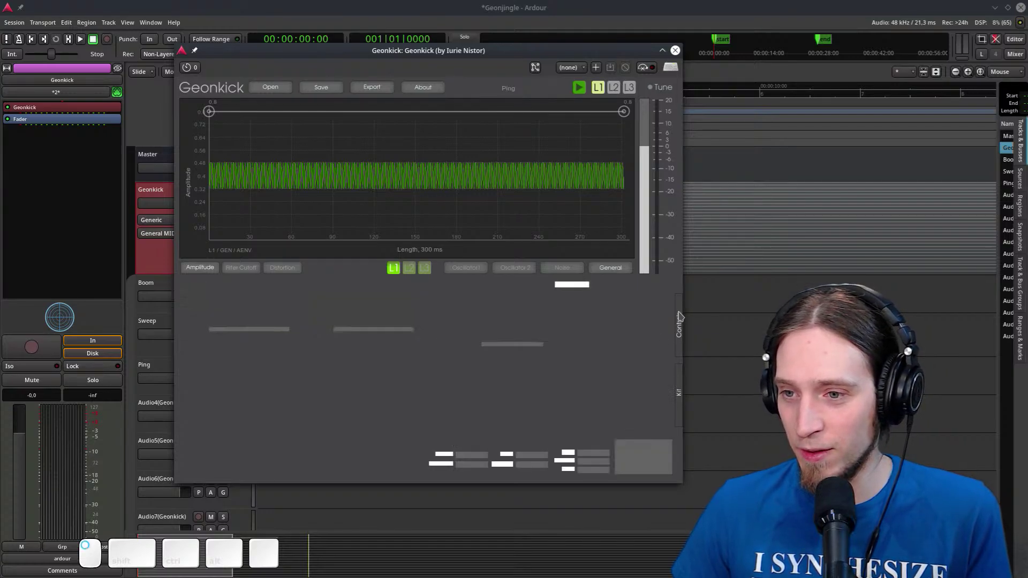
pyautogui.click(464, 267)
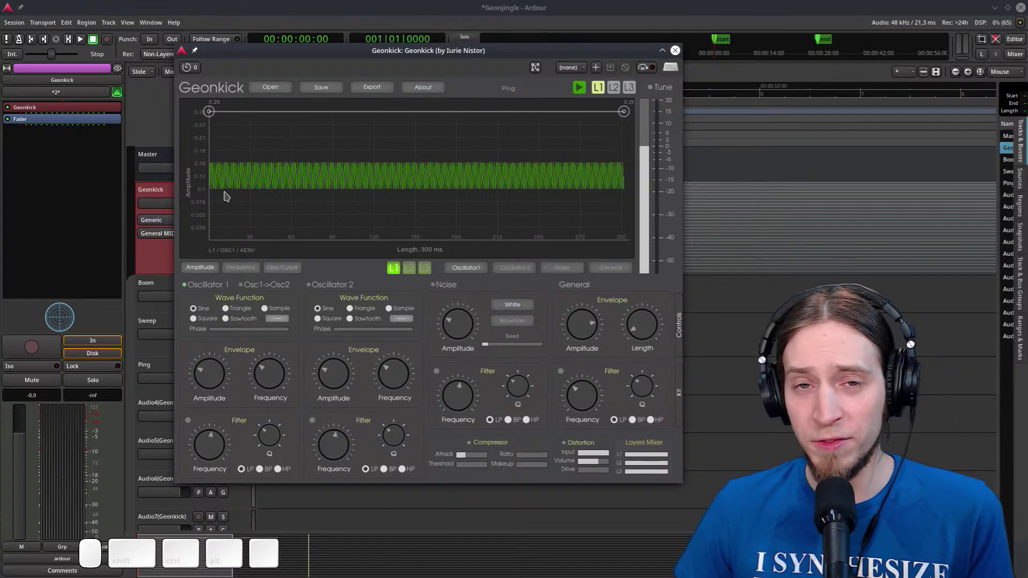
pyautogui.moveTo(408, 54); pyautogui.dragTo(358, 73)
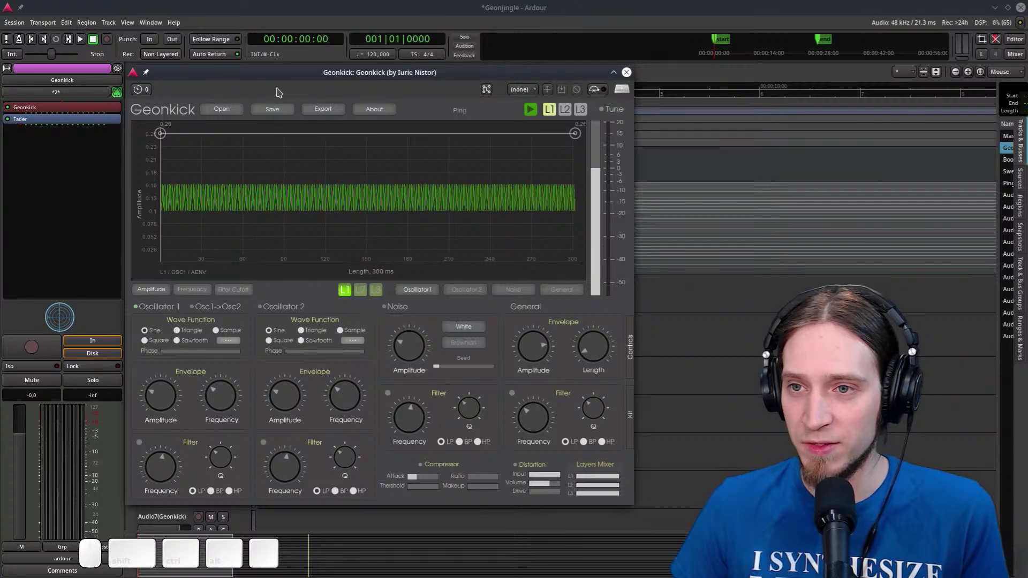
pyautogui.moveTo(284, 80); pyautogui.dragTo(282, 74)
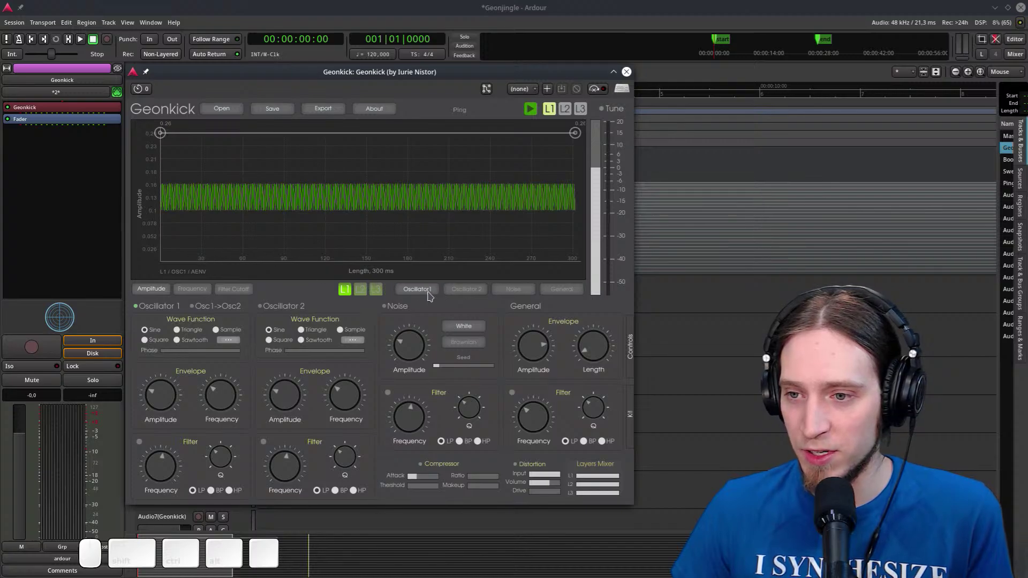
pyautogui.press('k')
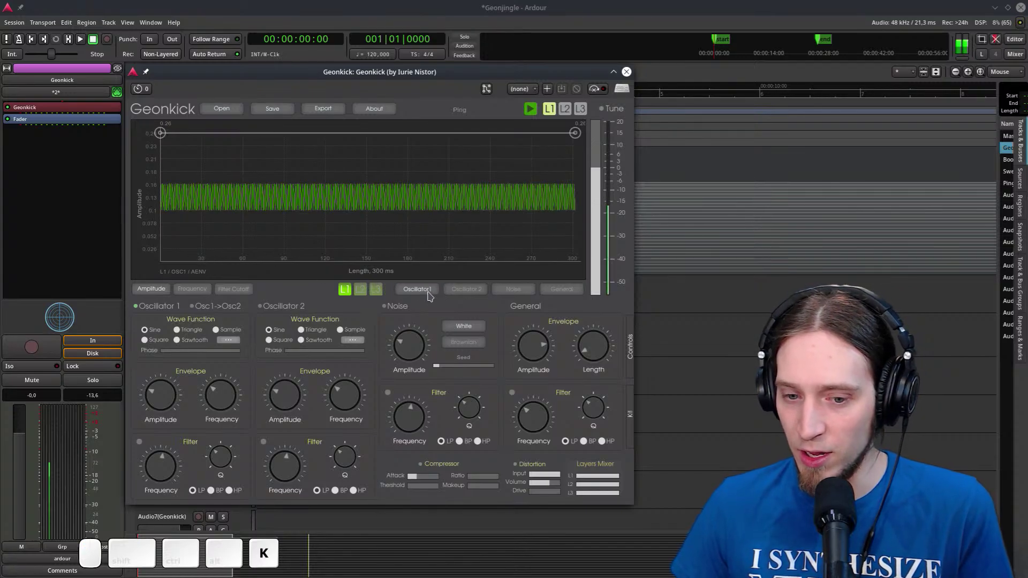
pyautogui.press('k')
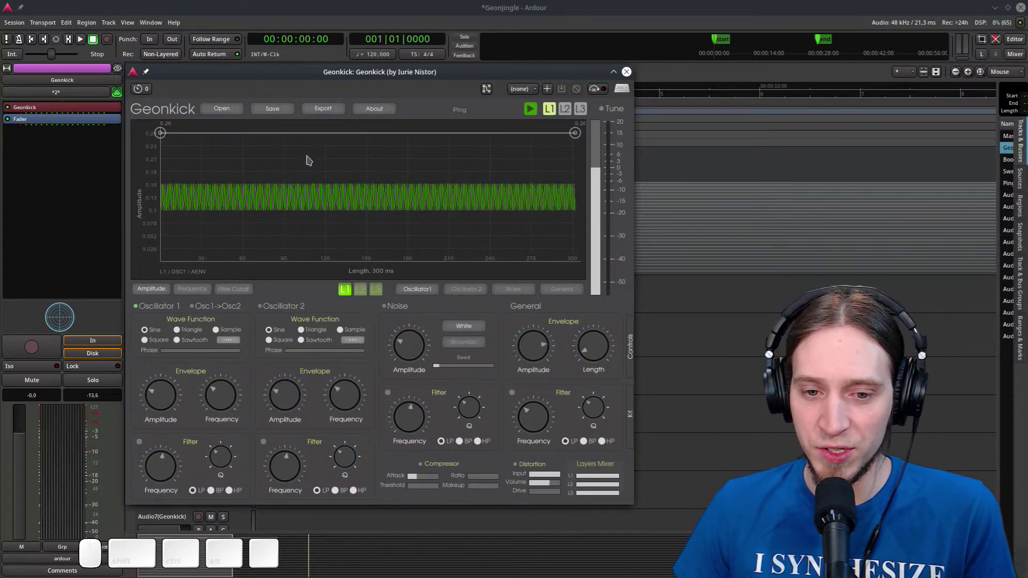
# Shape Ping's Oscillator 1 as a short blip: frequency falling from about 3.5 kHz to 20 Hz in 10 ms, amplitude decaying from 0.94 to zero
pyautogui.moveTo(575, 137); pyautogui.dragTo(596, 100)
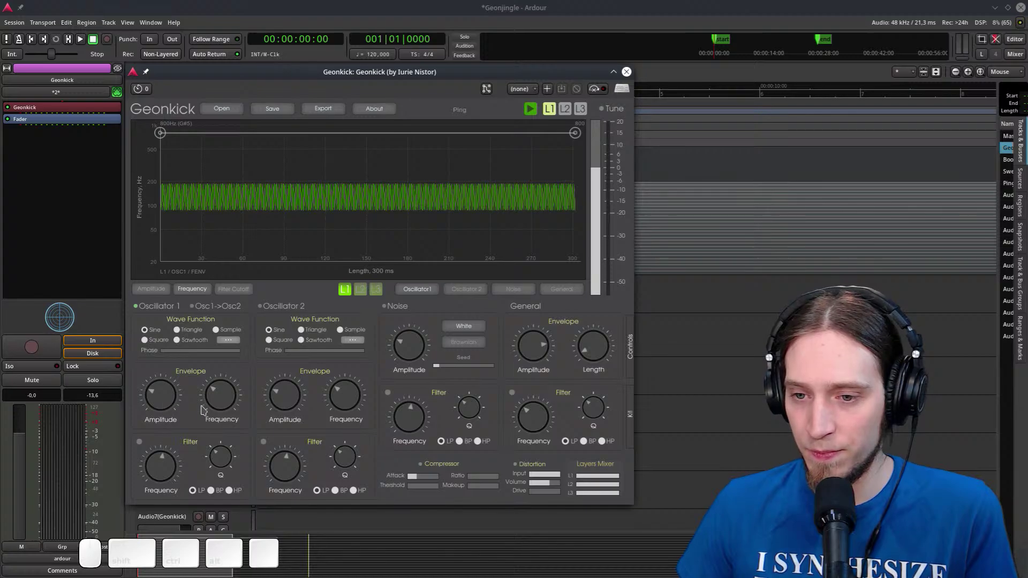
pyautogui.moveTo(202, 410); pyautogui.dragTo(214, 362)
pyautogui.moveTo(575, 133); pyautogui.dragTo(174, 306)
pyautogui.doubleClick(171, 164)
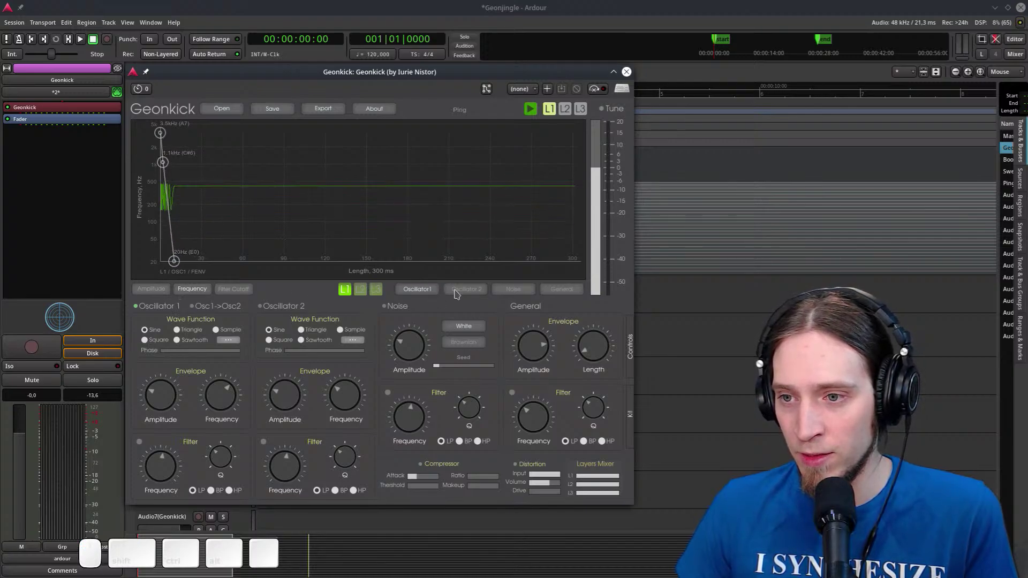
pyautogui.click(151, 290)
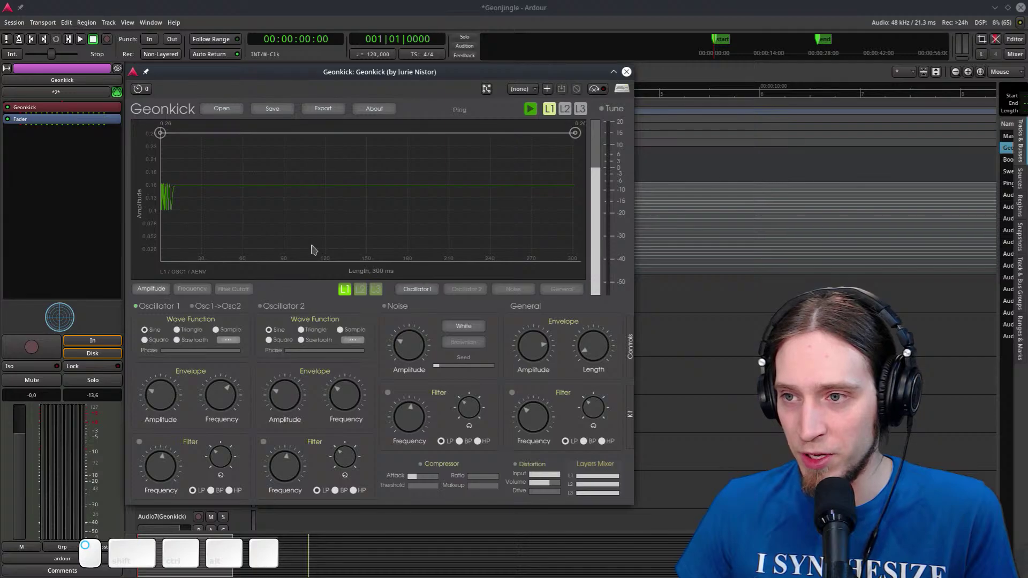
pyautogui.moveTo(575, 134); pyautogui.dragTo(182, 304)
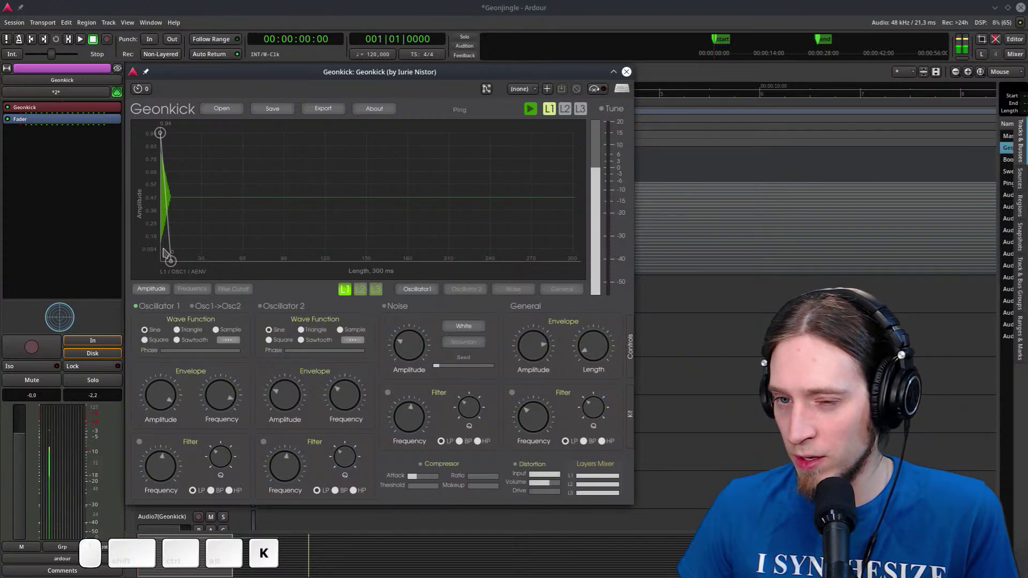
# Reshape Oscillator 1's frequency envelope to dip from about 10.4 kHz and rise back to it within about 14 ms, and close Geonkick
pyautogui.click(464, 290)
pyautogui.click(423, 290)
pyautogui.click(193, 290)
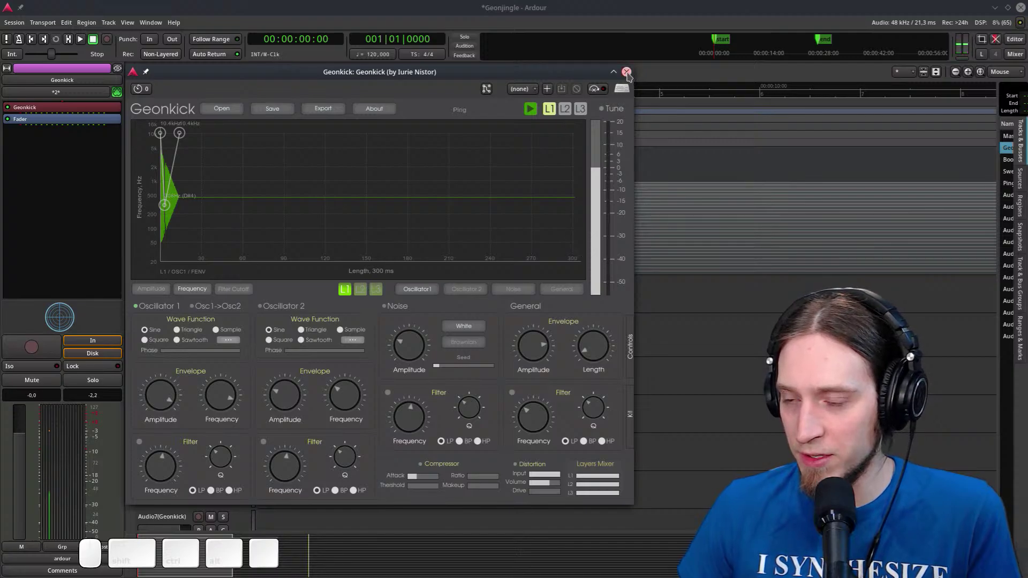
pyautogui.click(626, 72)
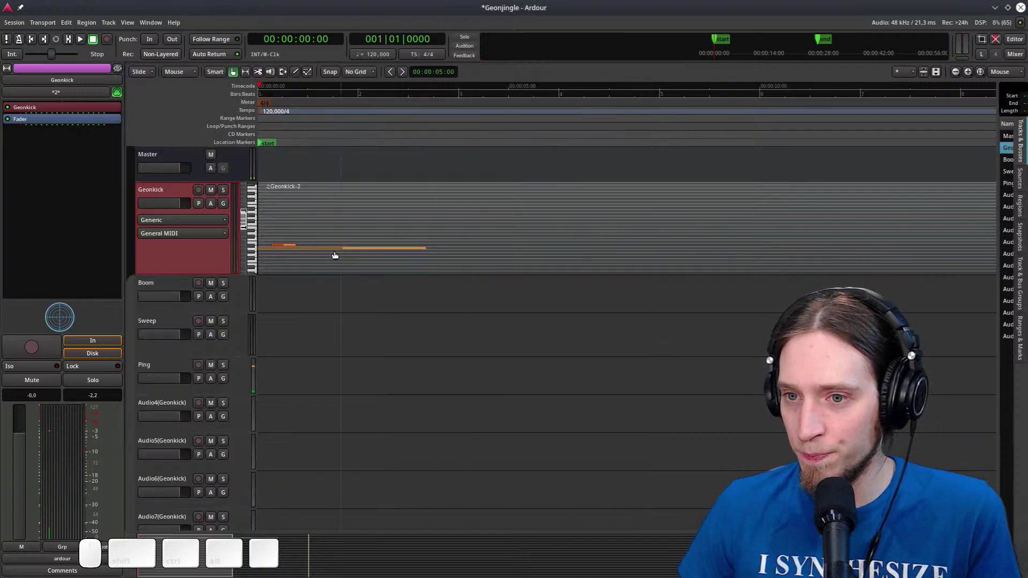
# Enlarge the Geonkick track to show its individual note rows and switch to drawing notes
pyautogui.moveTo(152, 273); pyautogui.dragTo(152, 506)
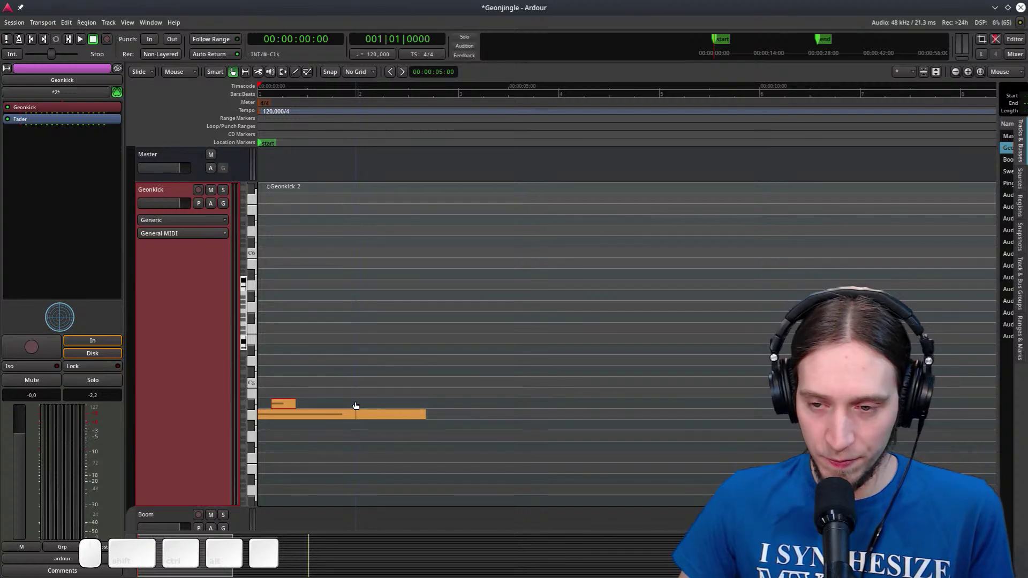
pyautogui.press('d')
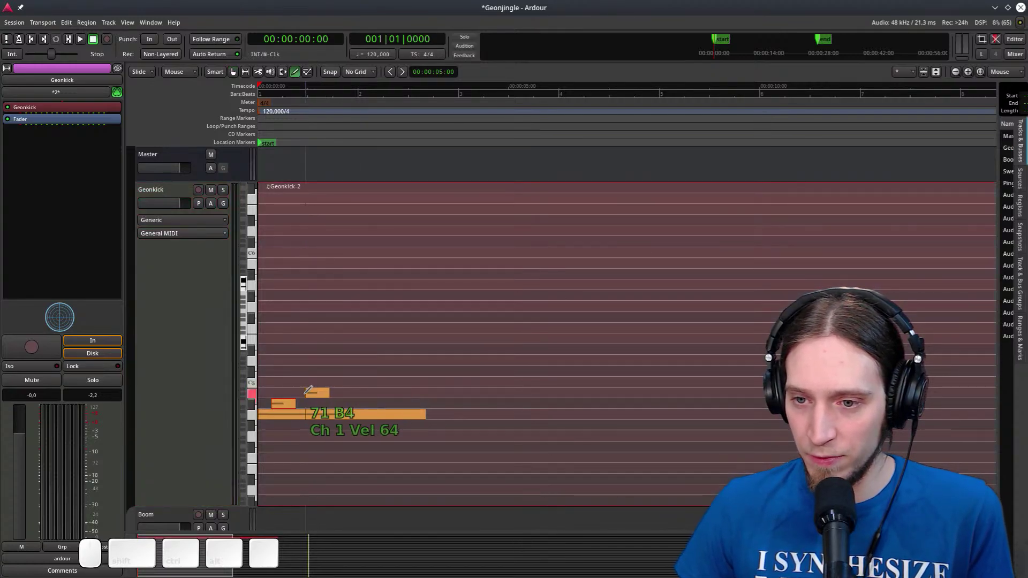
# Try two short B4 notes for the Ping after the Sweep note, and delete both of them
pyautogui.moveTo(309, 394); pyautogui.dragTo(325, 393)
pyautogui.click(336, 393)
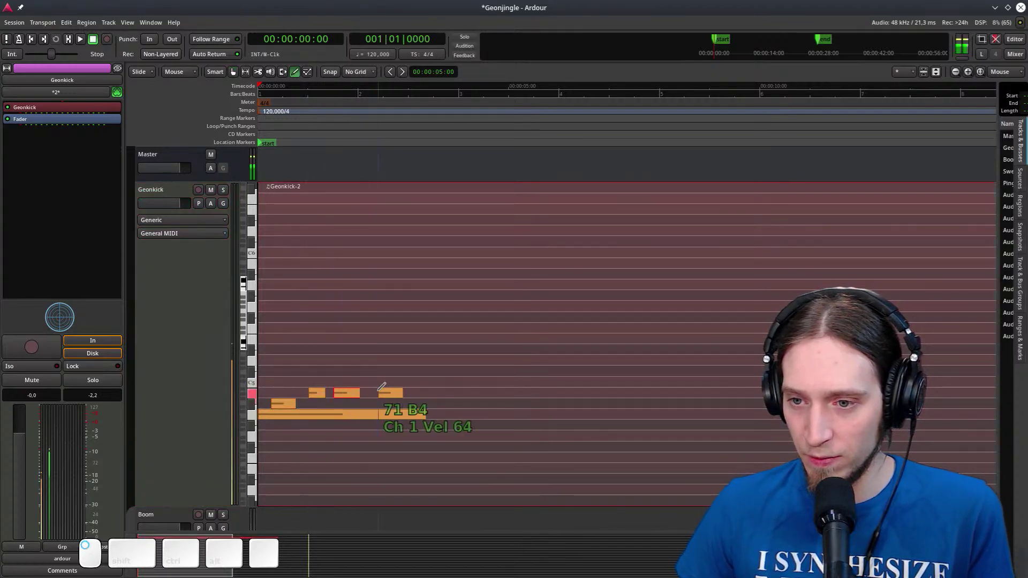
pyautogui.keyDown('shift'); pyautogui.rightClick(350, 394); pyautogui.keyUp('shift')
pyautogui.keyDown('shift'); pyautogui.rightClick(316, 394); pyautogui.keyUp('shift')
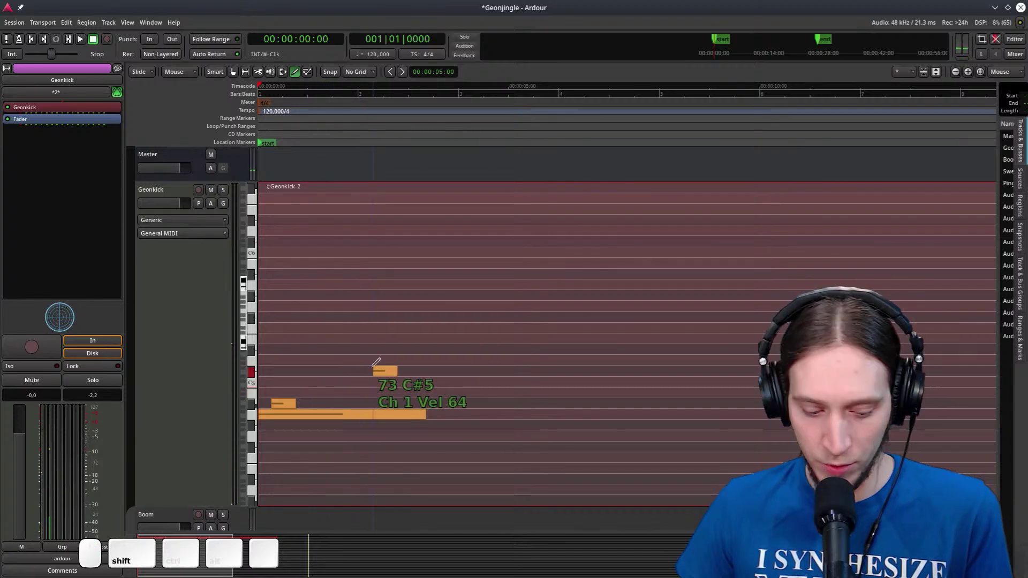
# Split the Geonkick MIDI region shortly after its short note, delete the remaining part, and play back the shortened region
pyautogui.click(368, 361)
pyautogui.keyDown('shift'); pyautogui.rightClick(382, 360); pyautogui.keyUp('shift')
pyautogui.press('g')
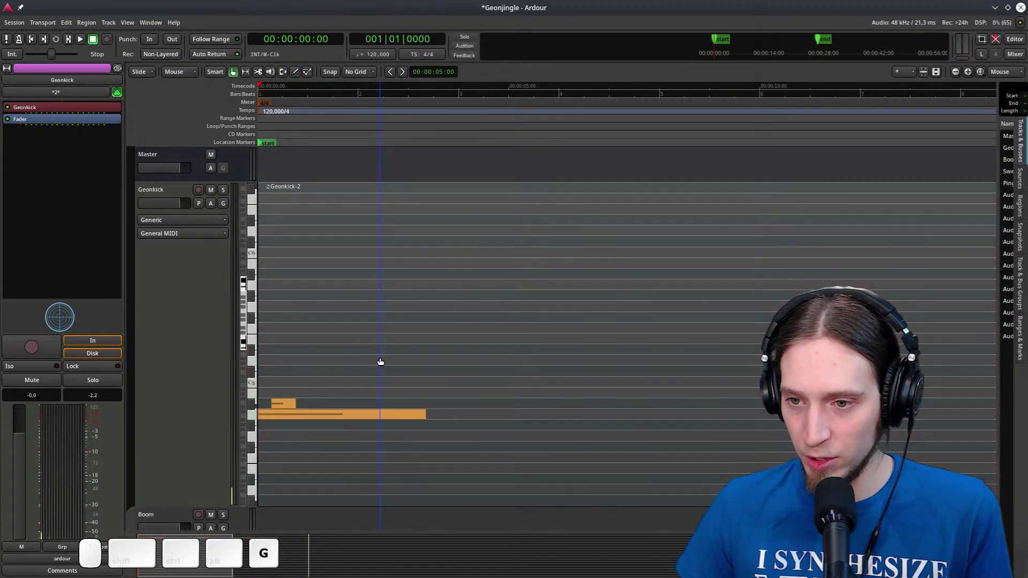
pyautogui.press('s')
pyautogui.press('Delete')
pyautogui.click(289, 129)
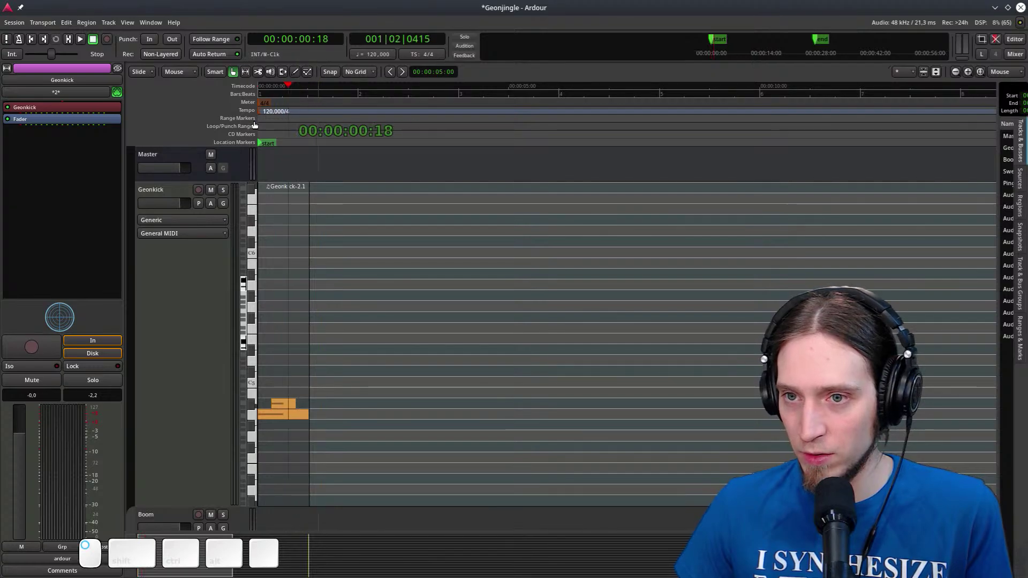
pyautogui.press('space')
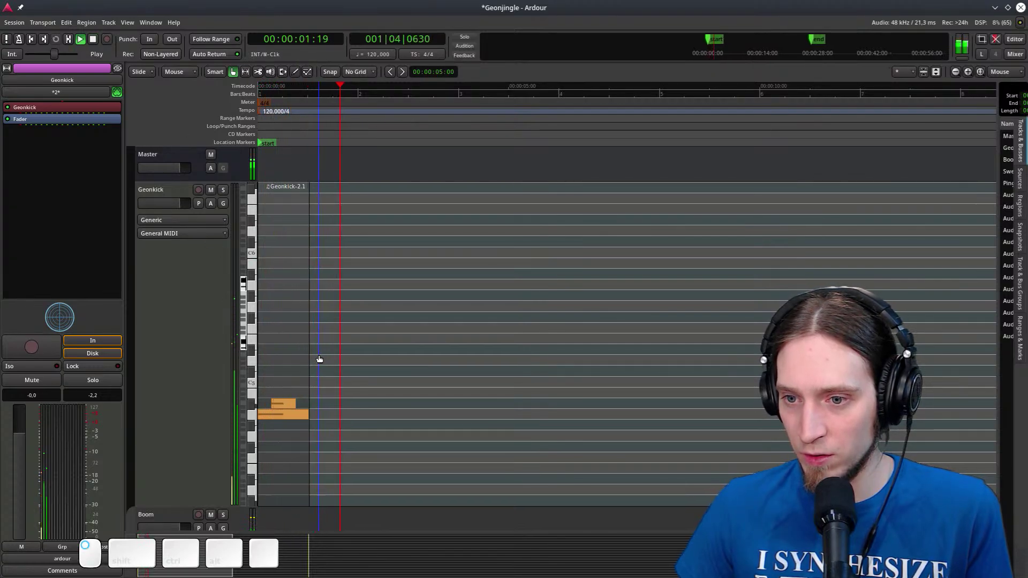
pyautogui.press('space')
# Create a second Geonkick MIDI region from about 4 to 11 seconds with three short B4 notes, and save the session
pyautogui.moveTo(293, 366); pyautogui.dragTo(796, 351)
pyautogui.press('d')
pyautogui.click(489, 396)
pyautogui.moveTo(503, 397)
pyautogui.mouseDown()
pyautogui.moveTo(502, 406)
pyautogui.moveTo(485, 395)
pyautogui.mouseUp()
pyautogui.click(574, 393)
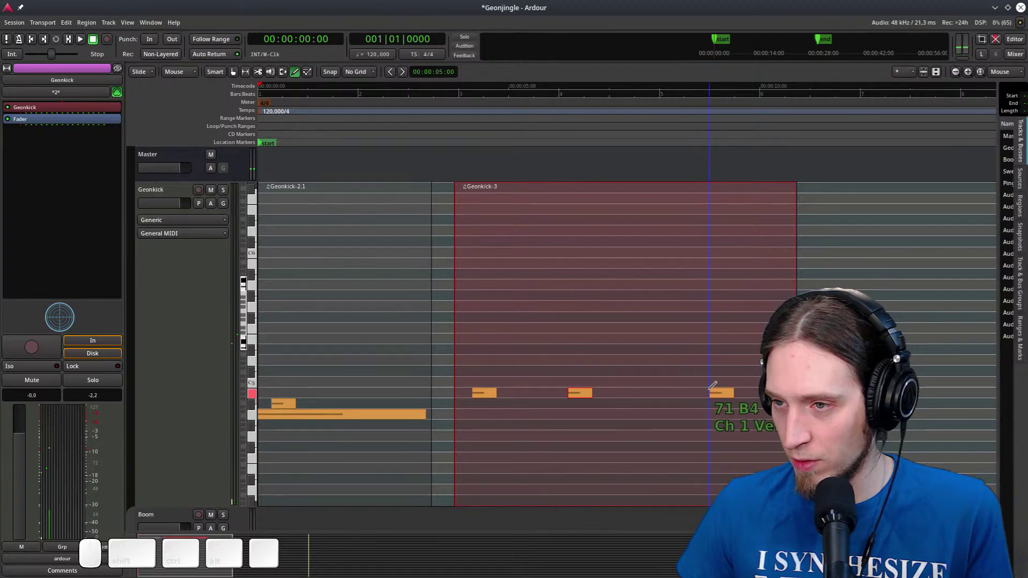
pyautogui.click(711, 389)
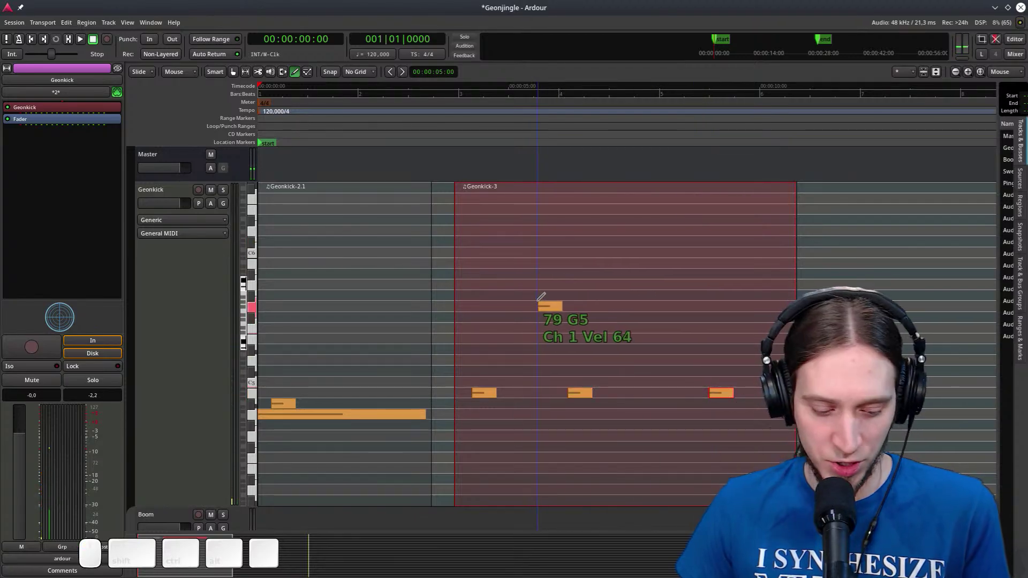
pyautogui.hotkey('ctrl', 's')
# Set the velocity of the first and last B4 notes to 16 and of the middle one to 127
pyautogui.click(481, 393)
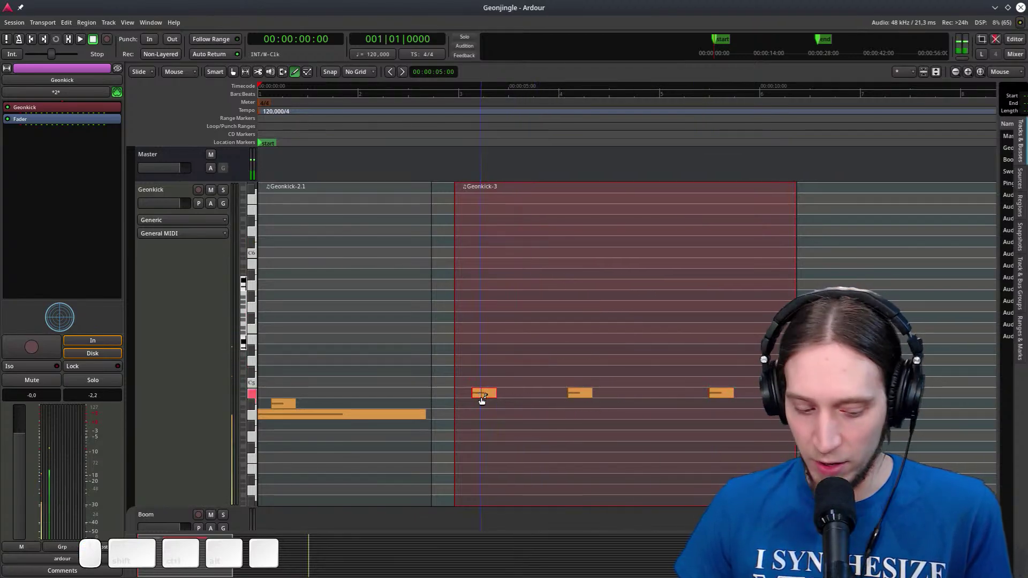
pyautogui.press('v')
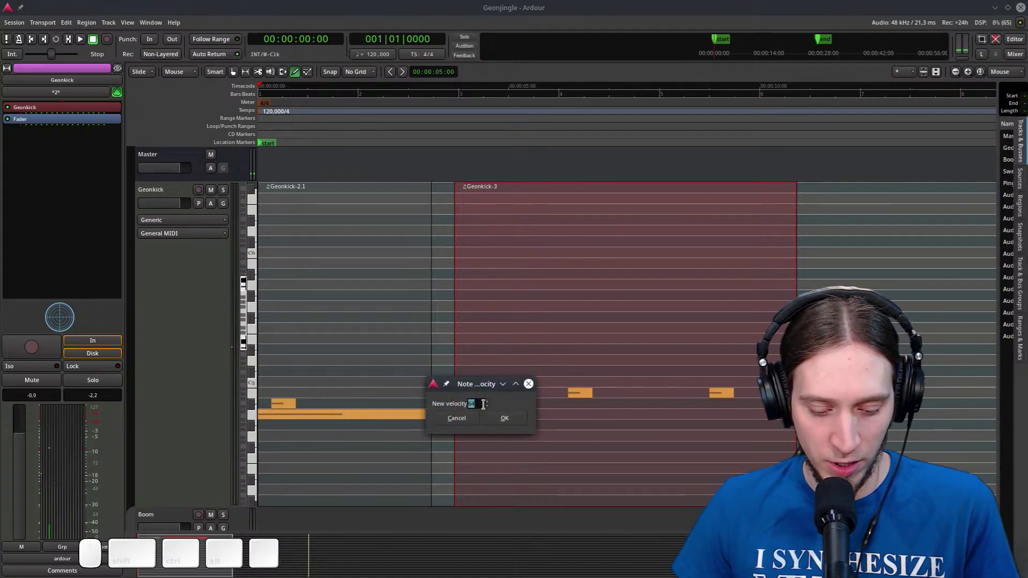
pyautogui.write('16')
pyautogui.press('Return')
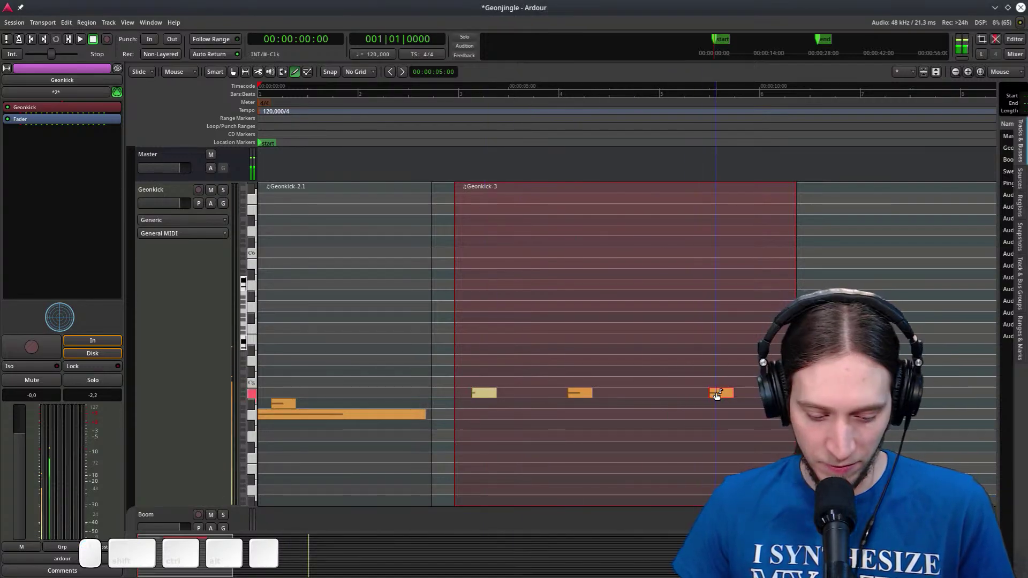
pyautogui.press('v')
pyautogui.press('Return')
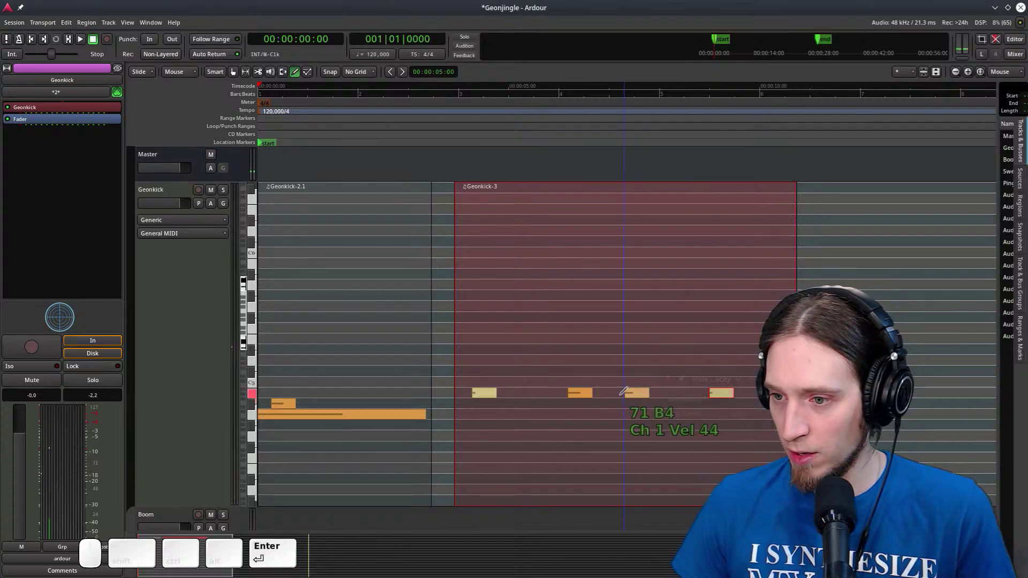
pyautogui.click(580, 394)
pyautogui.write('v')
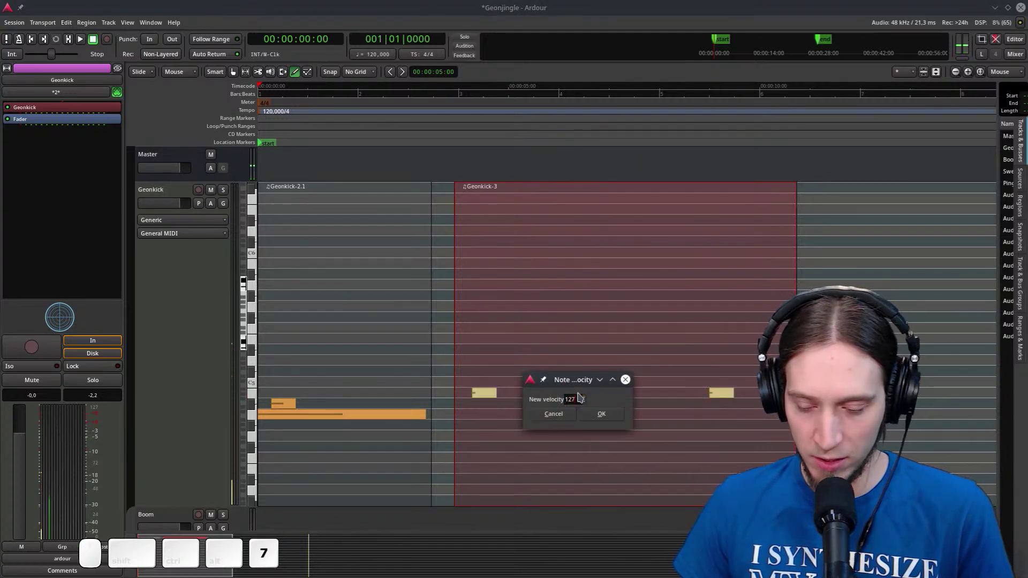
pyautogui.write('127')
pyautogui.press('Return')
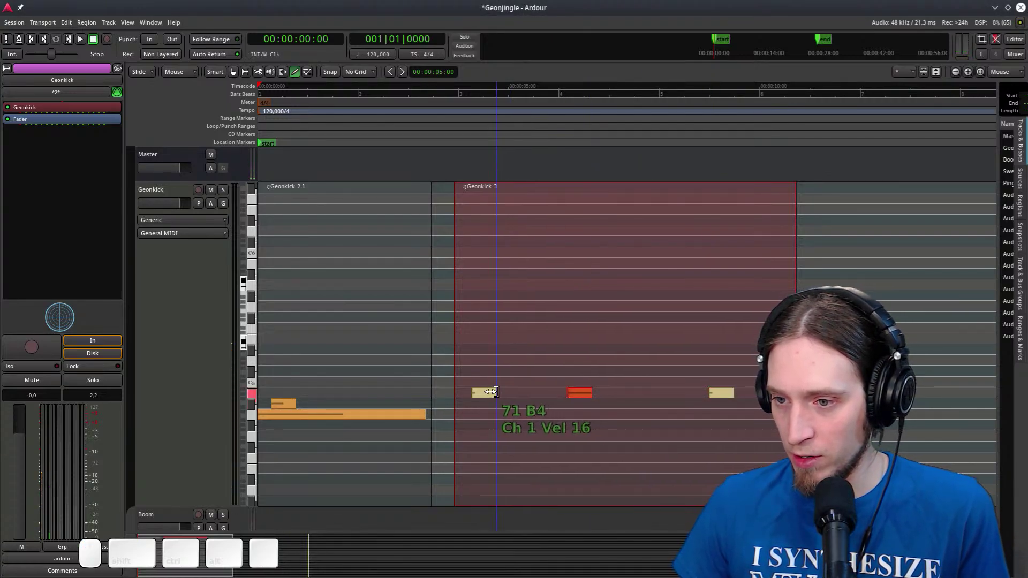
# Play the second region from its start, and move the playhead to the middle and last B4 notes
pyautogui.click(455, 126)
pyautogui.press('space')
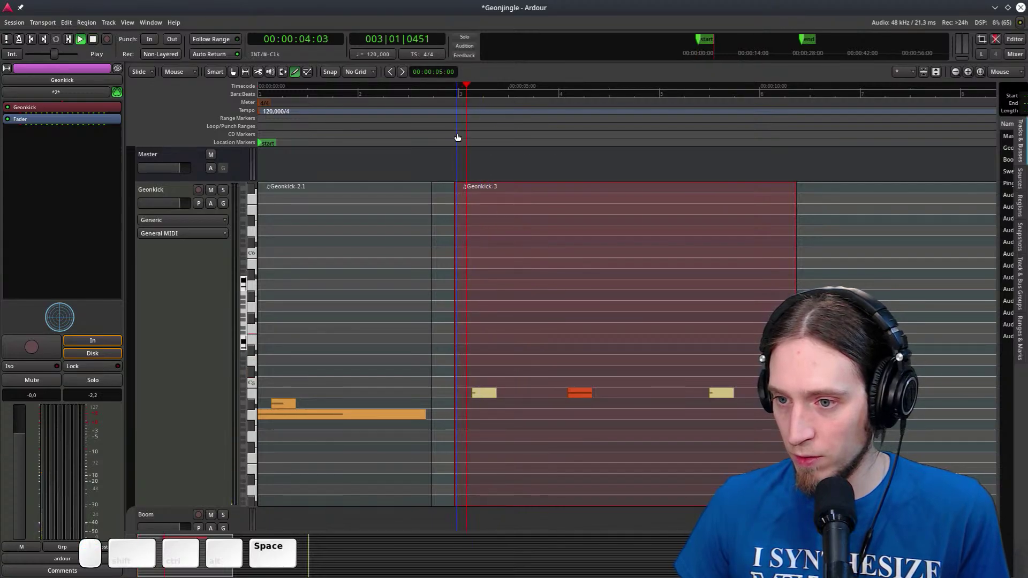
pyautogui.press('space')
pyautogui.click(561, 128)
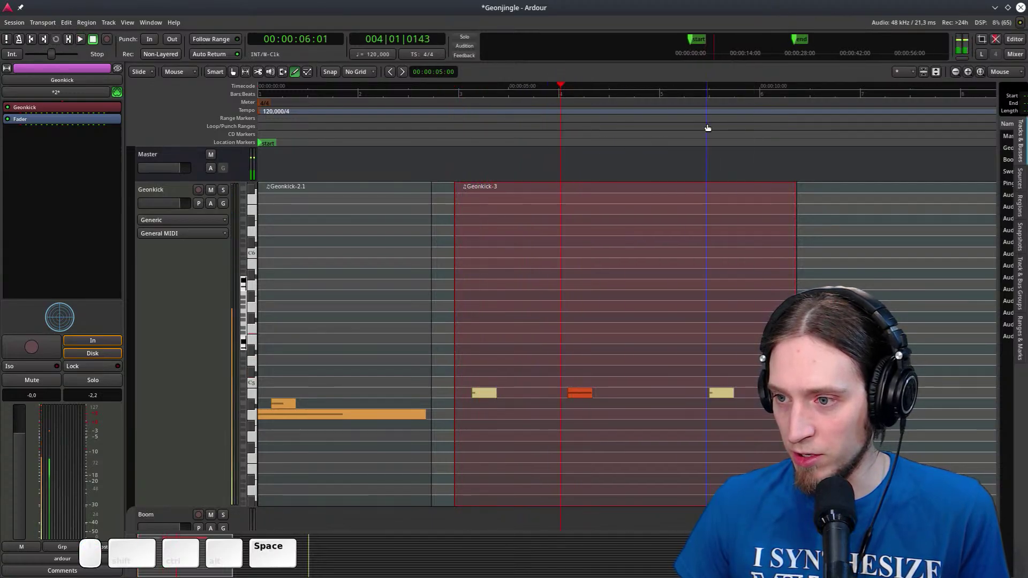
pyautogui.click(707, 128)
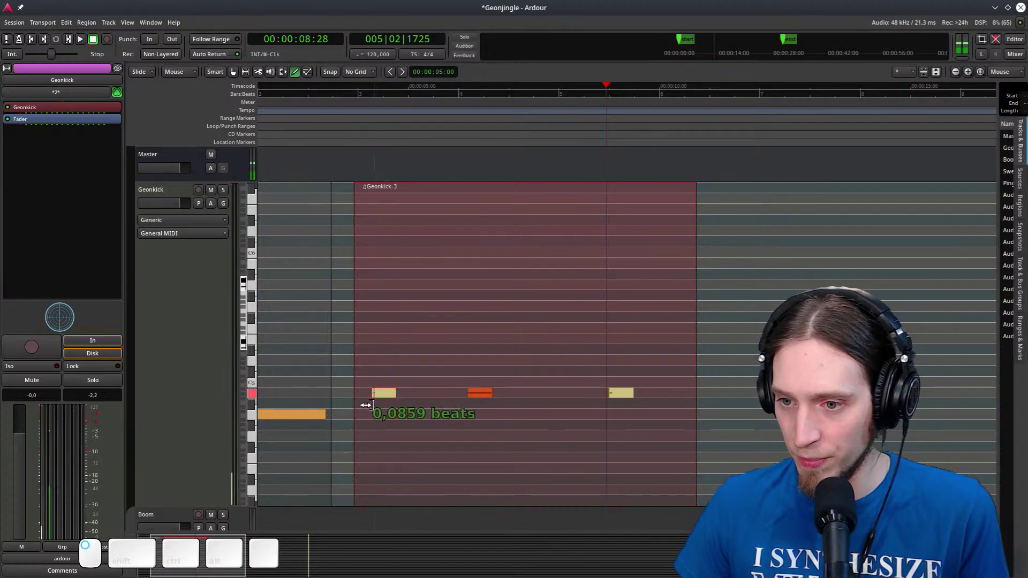
# Shorten all three B4 notes together into very brief blips
pyautogui.moveTo(366, 406); pyautogui.dragTo(380, 405)
pyautogui.hotkey('ctrl', 'z')
pyautogui.press('e')
pyautogui.moveTo(669, 357)
pyautogui.mouseDown()
pyautogui.moveTo(528, 398)
pyautogui.moveTo(406, 412)
pyautogui.mouseUp()
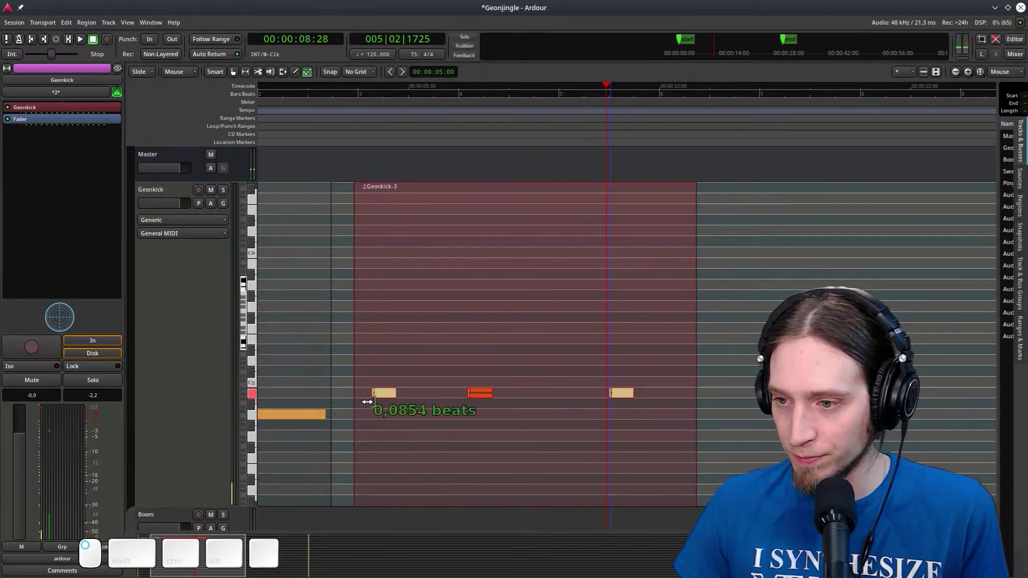
pyautogui.scroll(3, 377, 394)
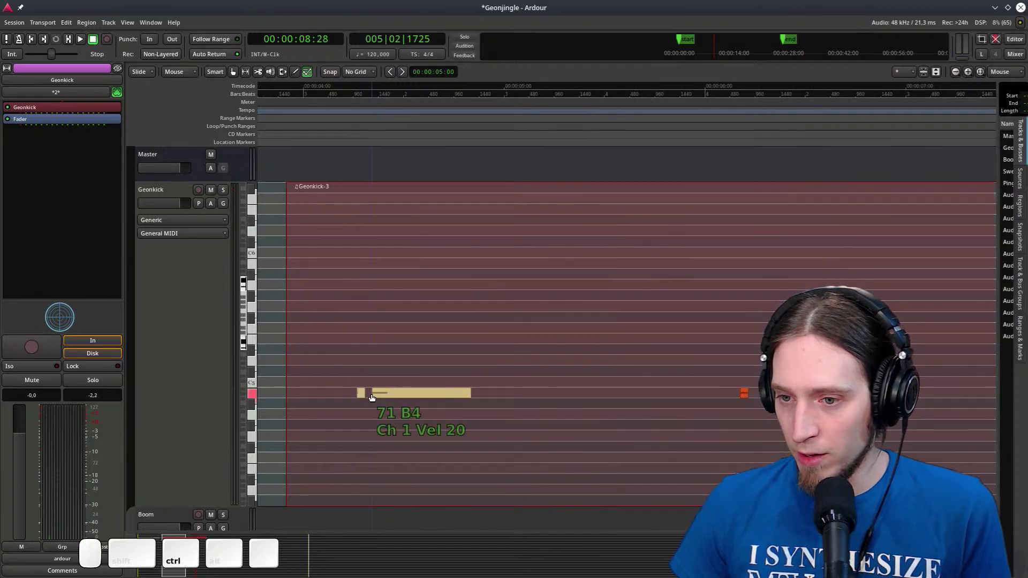
# Return to drawing notes and set the grid to 1/32 Note after trying 1/16 and 1/64 Note
pyautogui.press('d')
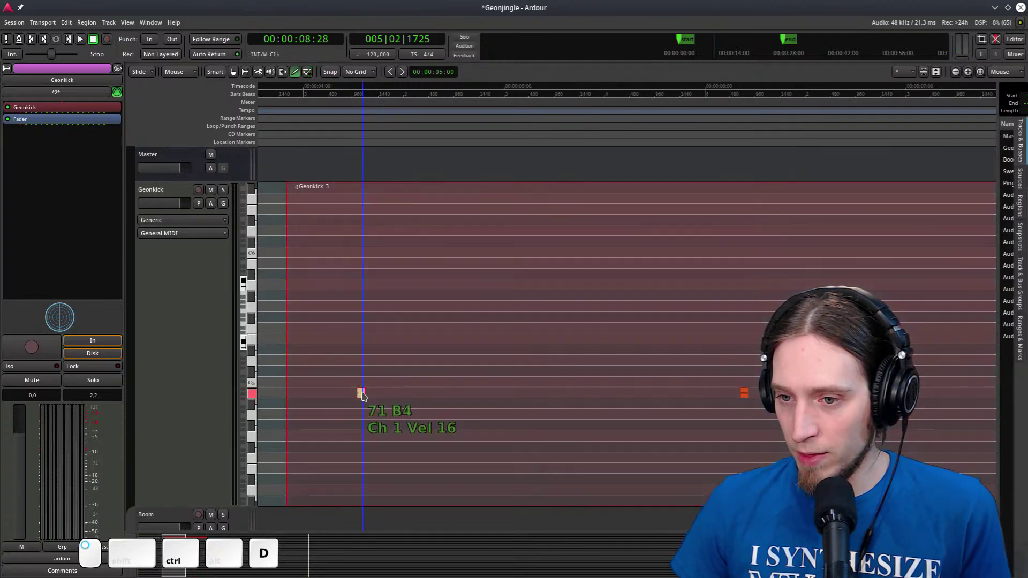
pyautogui.click(358, 72)
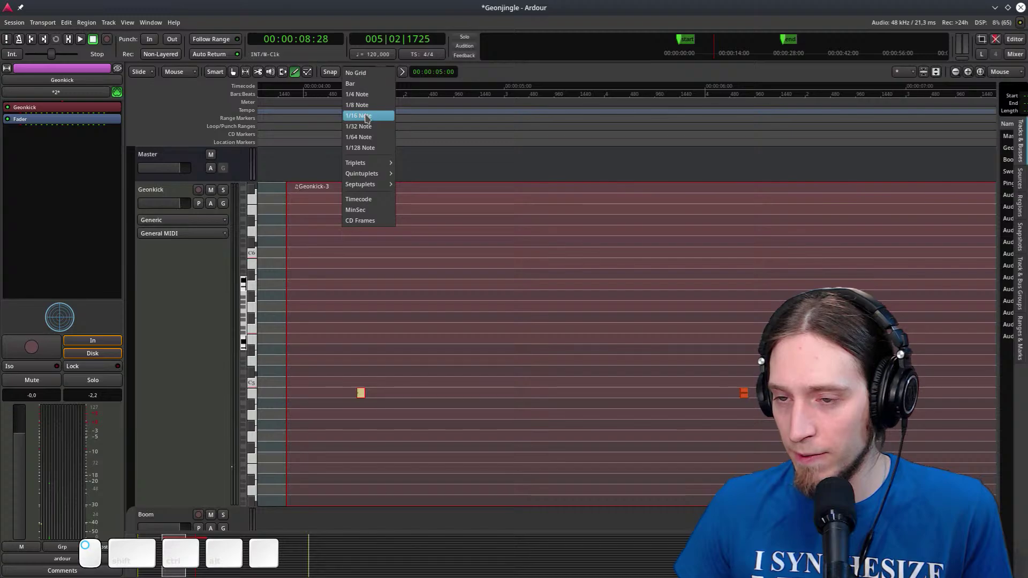
pyautogui.click(367, 116)
pyautogui.click(380, 393)
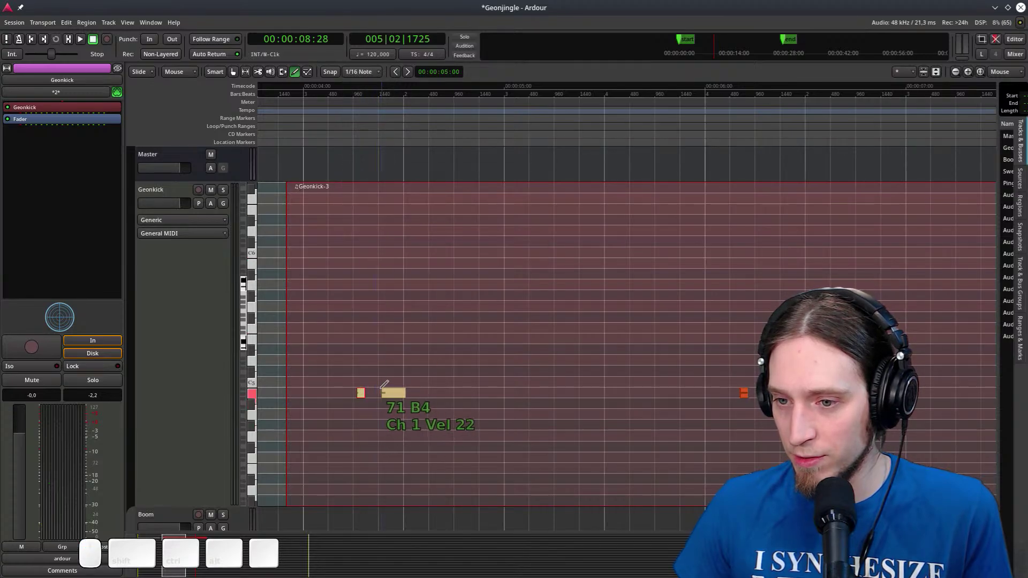
pyautogui.click(358, 71)
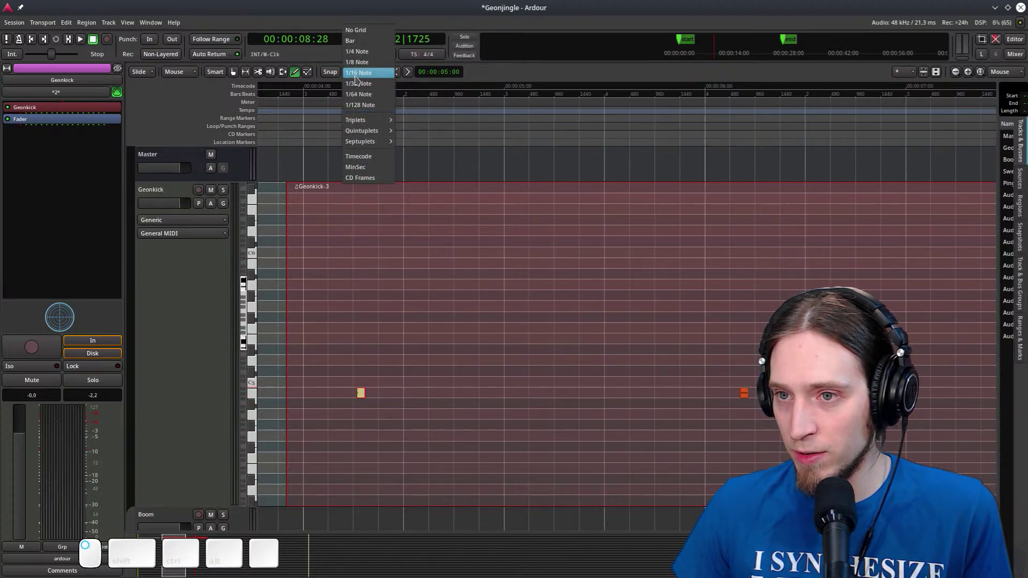
pyautogui.click(358, 94)
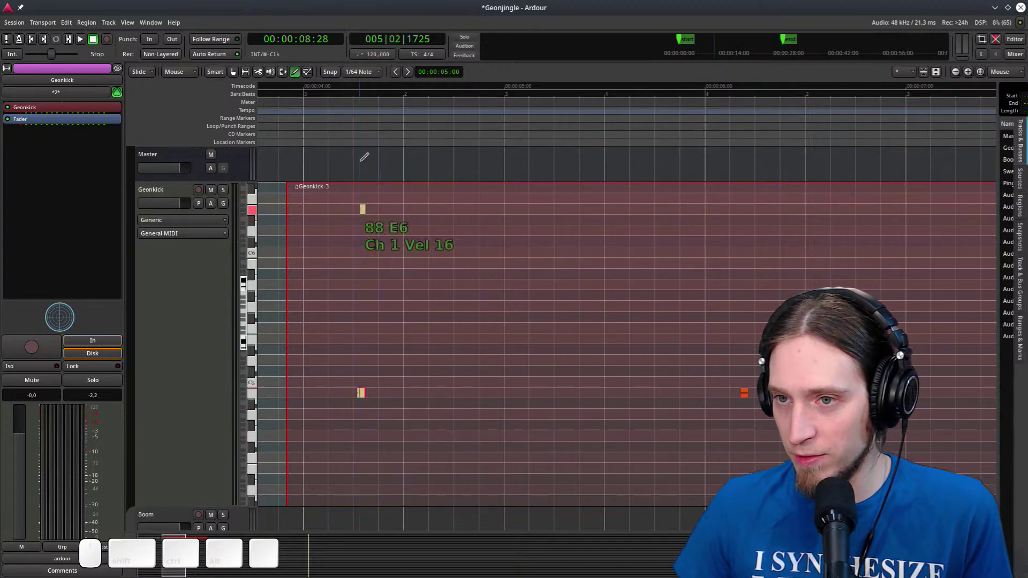
pyautogui.click(374, 74)
pyautogui.click(358, 63)
# Set the velocity of the first B4 note to 4 and undo the last unwanted edit
pyautogui.scroll(10, 381, 392)
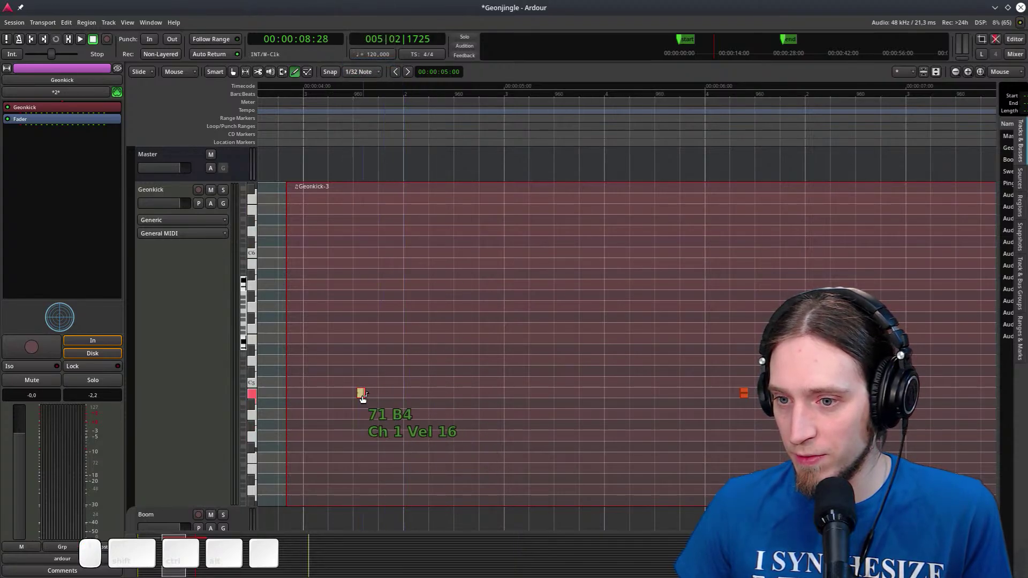
pyautogui.press('v')
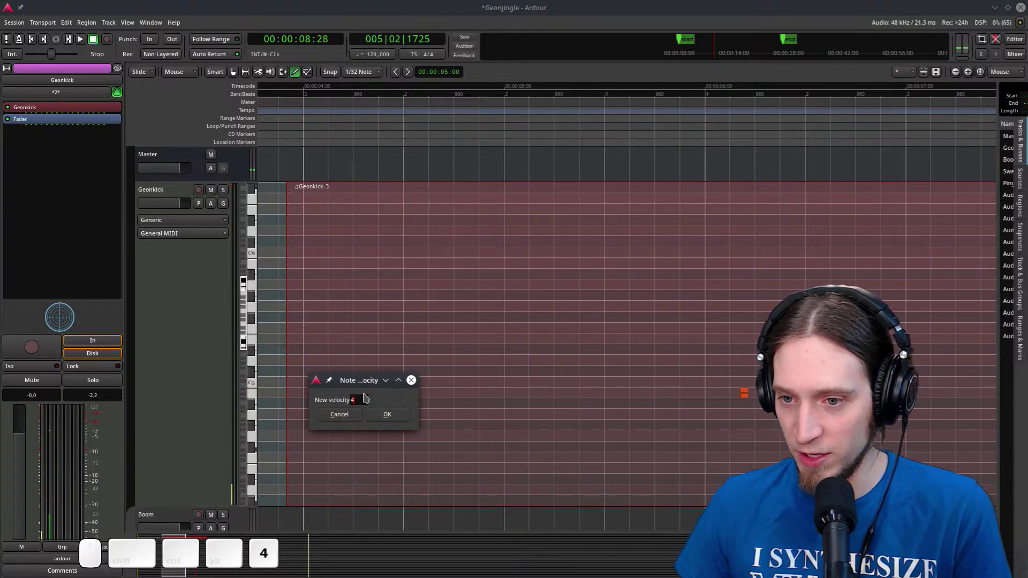
pyautogui.press('Return')
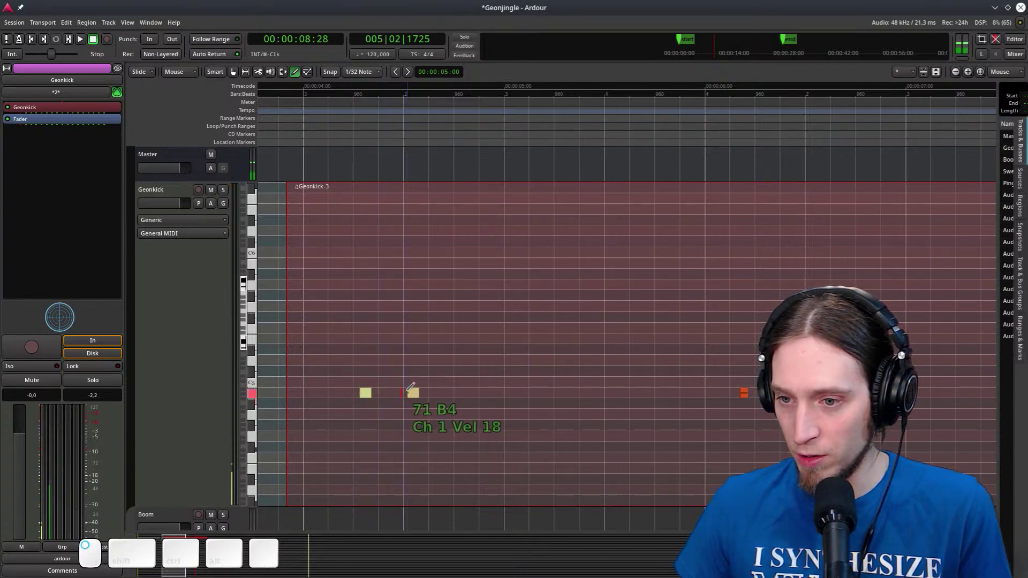
pyautogui.hotkey('ctrl', 'z')
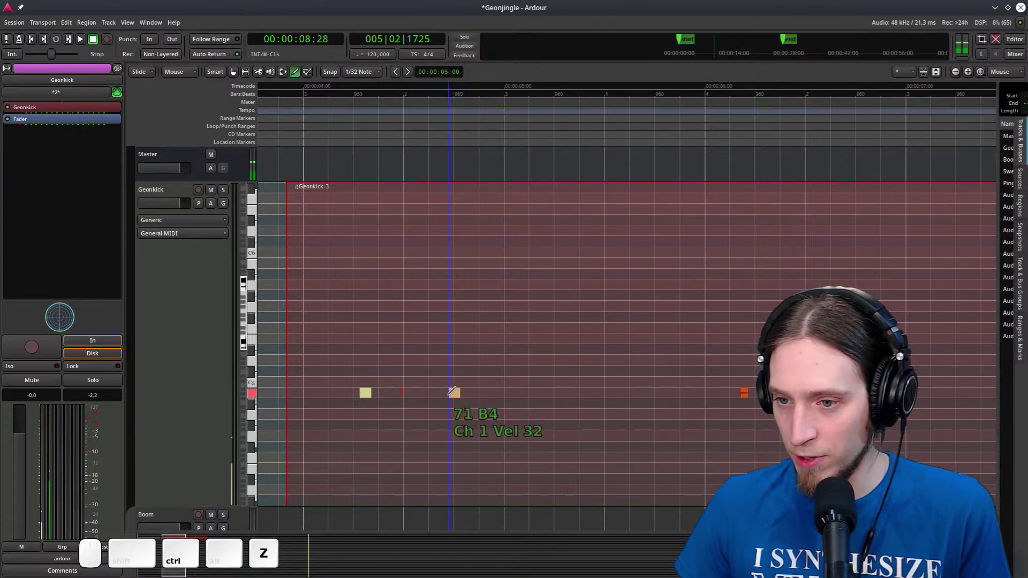
# Draw a row of short B4 notes with rising velocity from the first note up to the loud middle one, and play it
pyautogui.moveTo(382, 389); pyautogui.dragTo(738, 385)
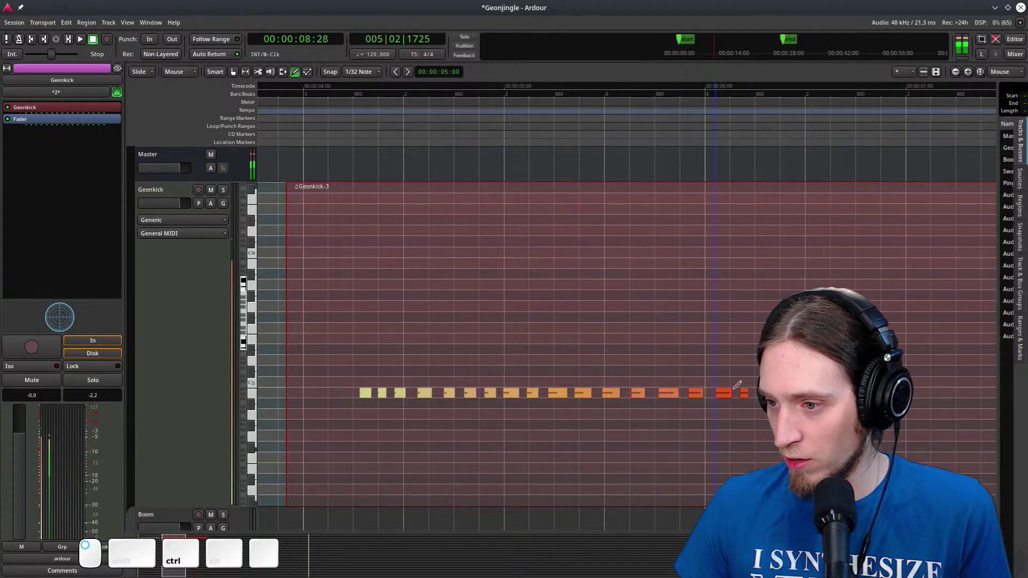
pyautogui.press('Delete')
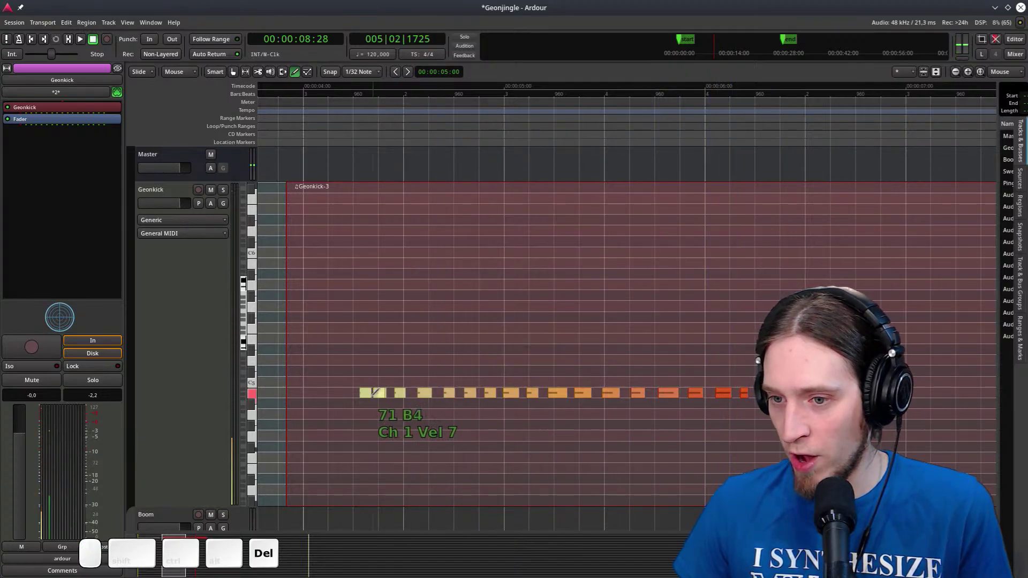
pyautogui.press('space')
pyautogui.moveTo(535, 329)
pyautogui.mouseDown()
pyautogui.moveTo(595, 475)
pyautogui.moveTo(484, 404)
pyautogui.moveTo(609, 397)
pyautogui.moveTo(478, 395)
pyautogui.moveTo(513, 392)
pyautogui.mouseUp()
pyautogui.press('space')
# Continue the row after the loud middle note with short, irregularly spaced B4 notes of falling velocity up to the quiet last note
pyautogui.click(538, 393)
pyautogui.click(565, 393)
pyautogui.click(593, 393)
pyautogui.click(611, 393)
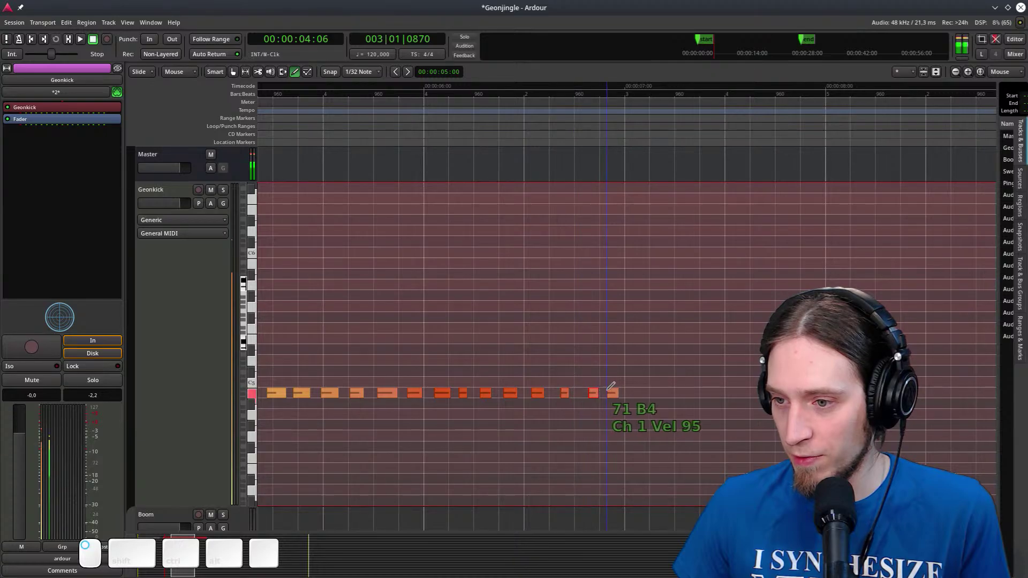
pyautogui.click(630, 394)
pyautogui.click(645, 393)
pyautogui.click(659, 393)
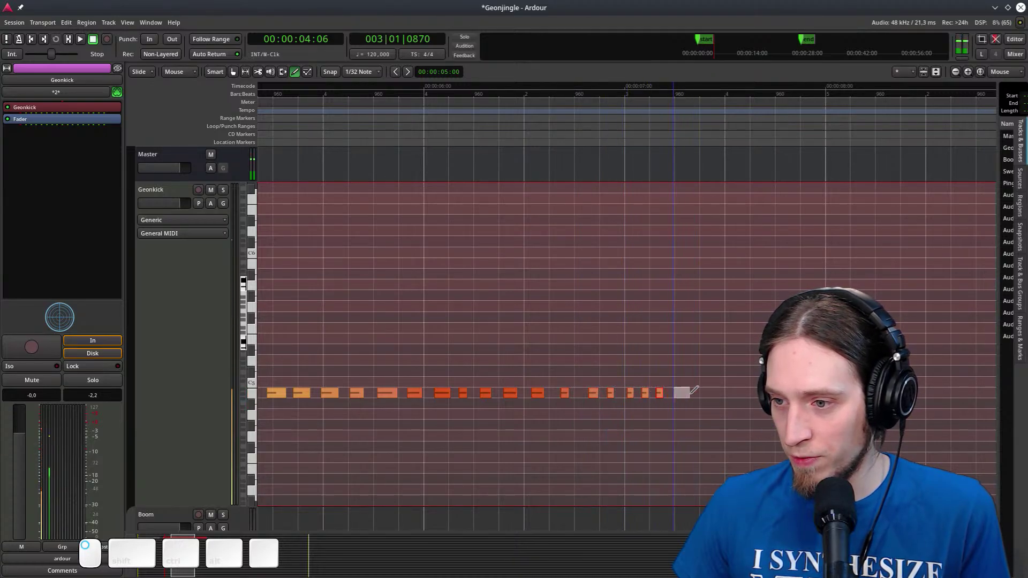
pyautogui.click(729, 393)
pyautogui.click(742, 393)
pyautogui.click(757, 393)
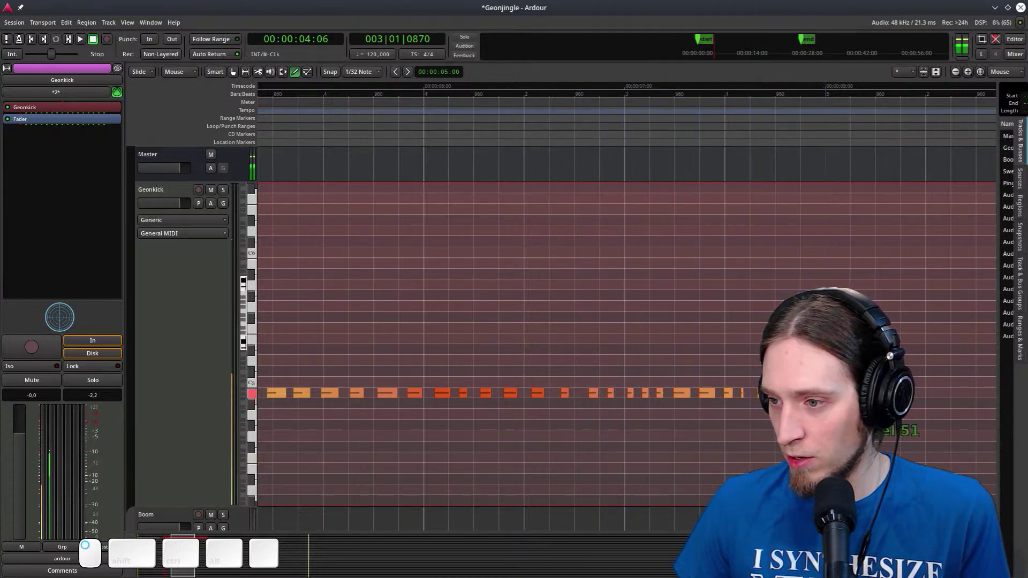
pyautogui.click(924, 393)
pyautogui.click(943, 394)
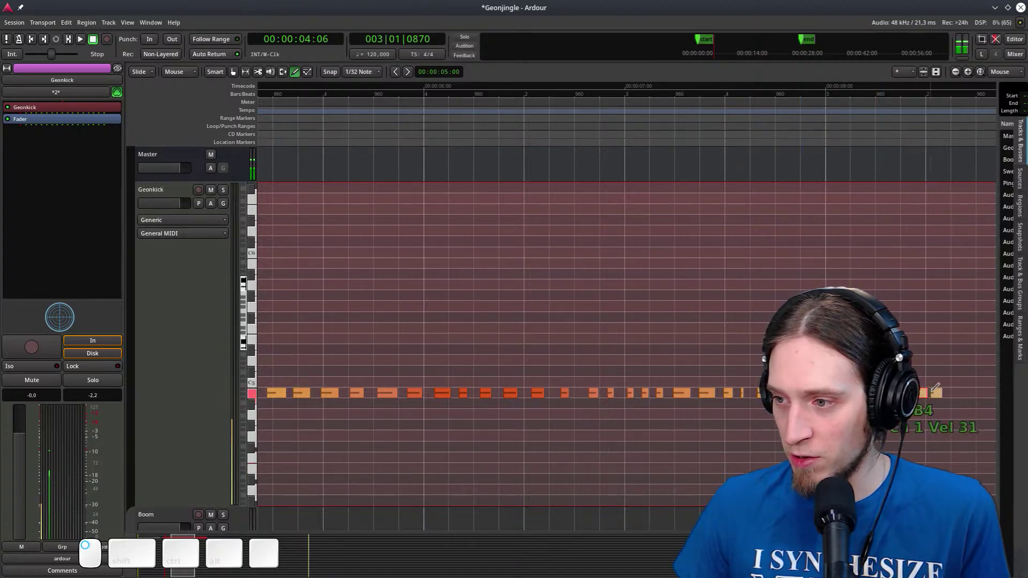
pyautogui.hscroll(5, 552, 444)
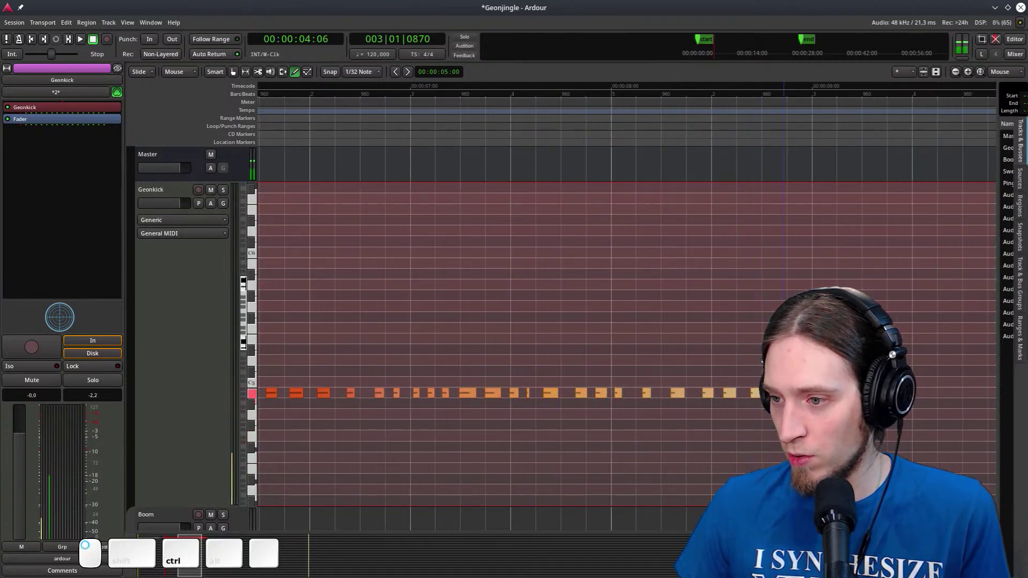
pyautogui.scroll(-2, 586, 418)
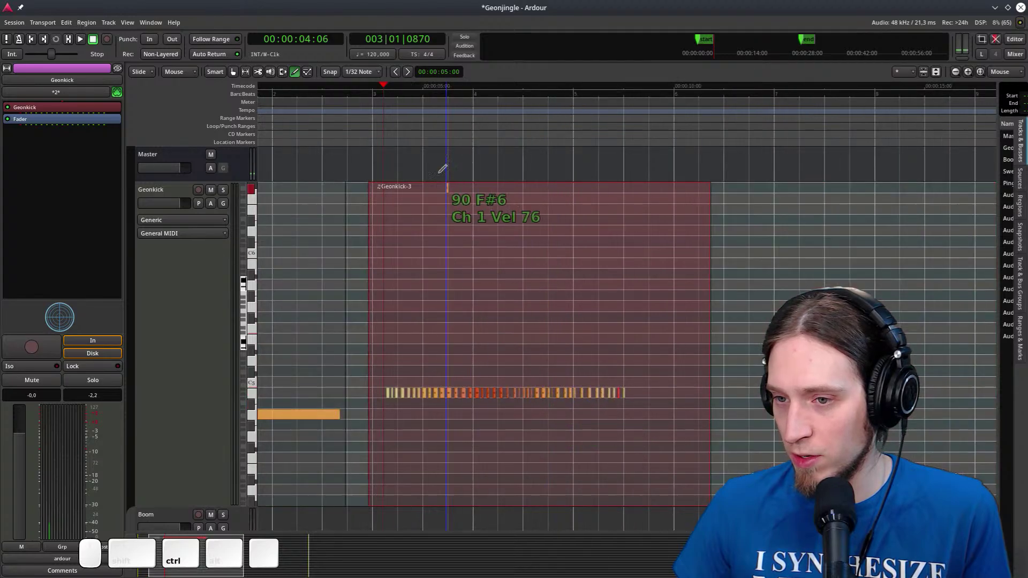
# Play the complete B4 Ping sequence from about 4 seconds and return to the grab mode
pyautogui.click(380, 123)
pyautogui.press('space')
pyautogui.press('g')
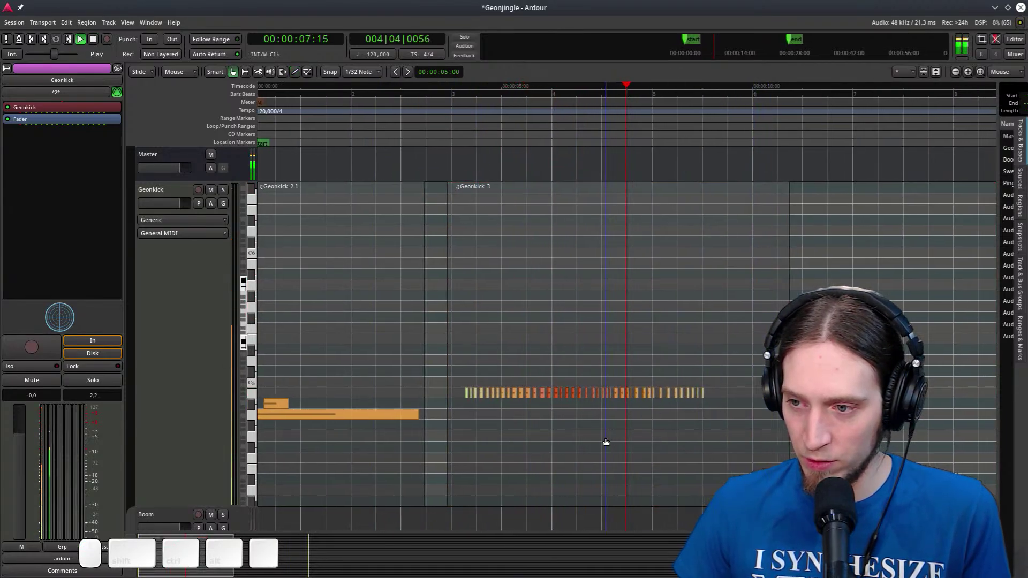
pyautogui.press('space')
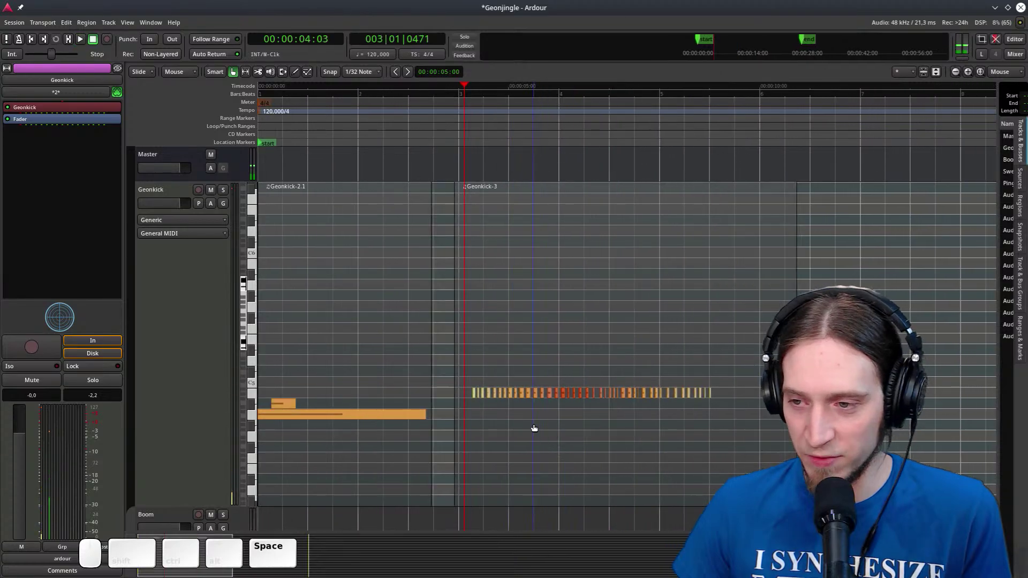
# Trim the Ping roll's region to its notes by removing the empty tail and empty start, and save the session
pyautogui.click(467, 342)
pyautogui.press('s')
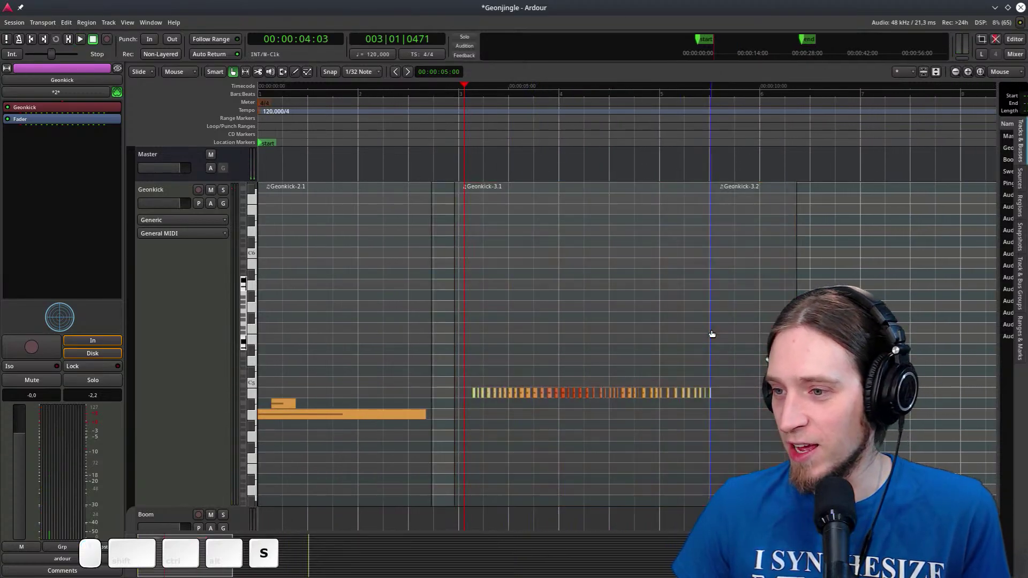
pyautogui.keyDown('shift'); pyautogui.rightClick(742, 330); pyautogui.keyUp('shift')
pyautogui.moveTo(465, 349); pyautogui.dragTo(480, 349)
pyautogui.hotkey('ctrl', 's')
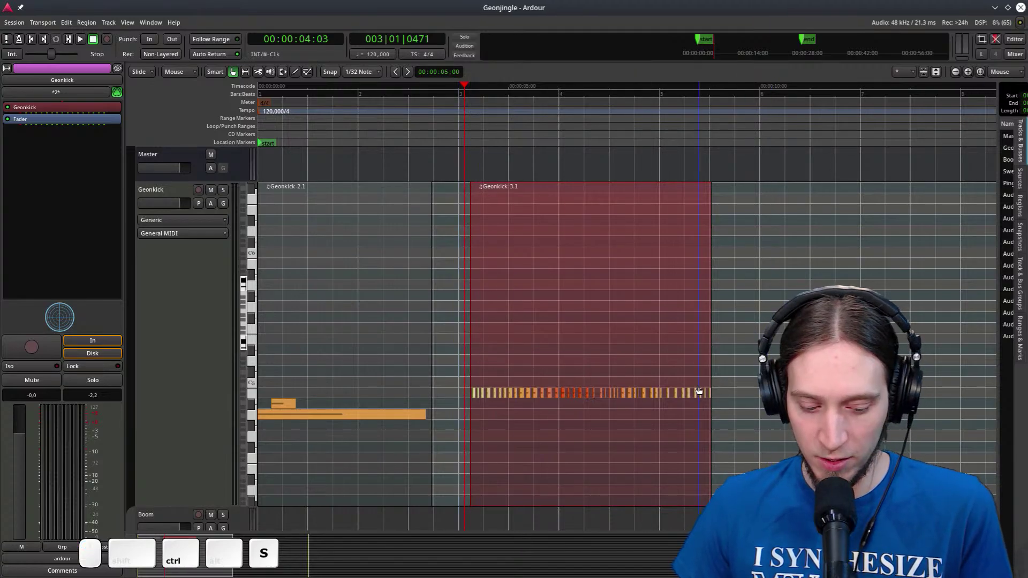
# Time-stretch the Ping roll's region to about one third of its length, play it and return to the grab mode
pyautogui.press('t')
pyautogui.moveTo(704, 386); pyautogui.dragTo(542, 414)
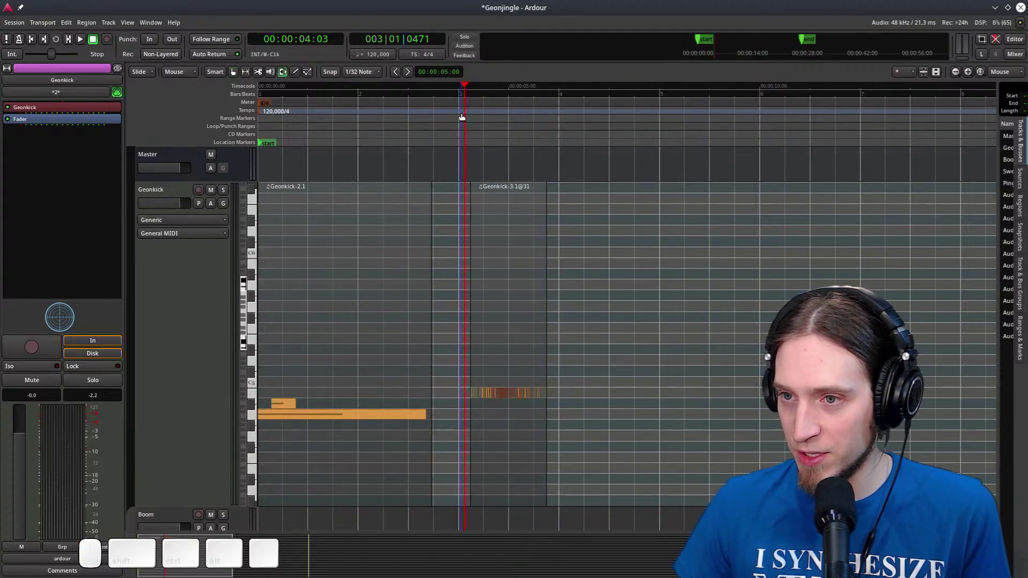
pyautogui.press('space')
pyautogui.press('g')
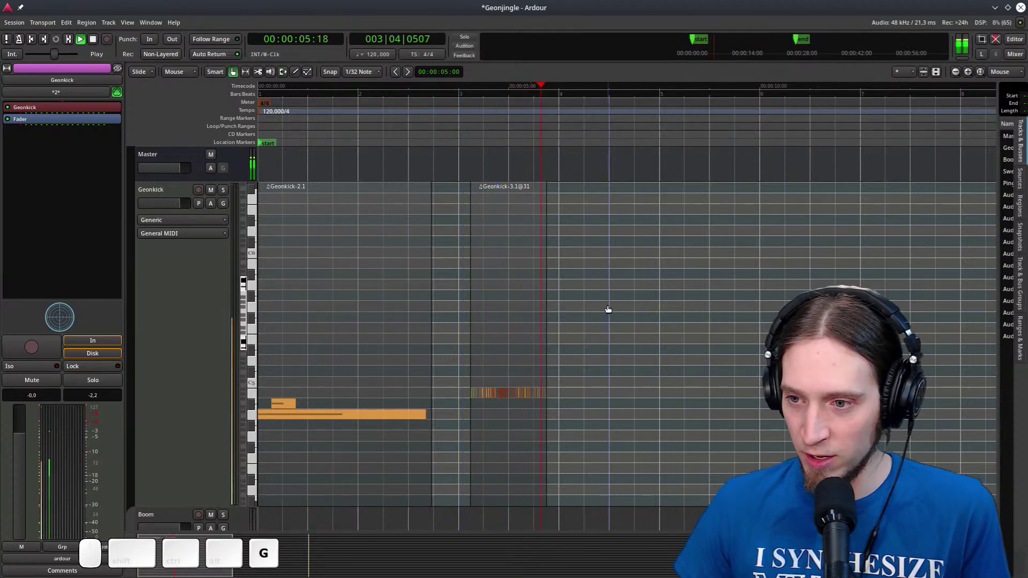
pyautogui.press('space')
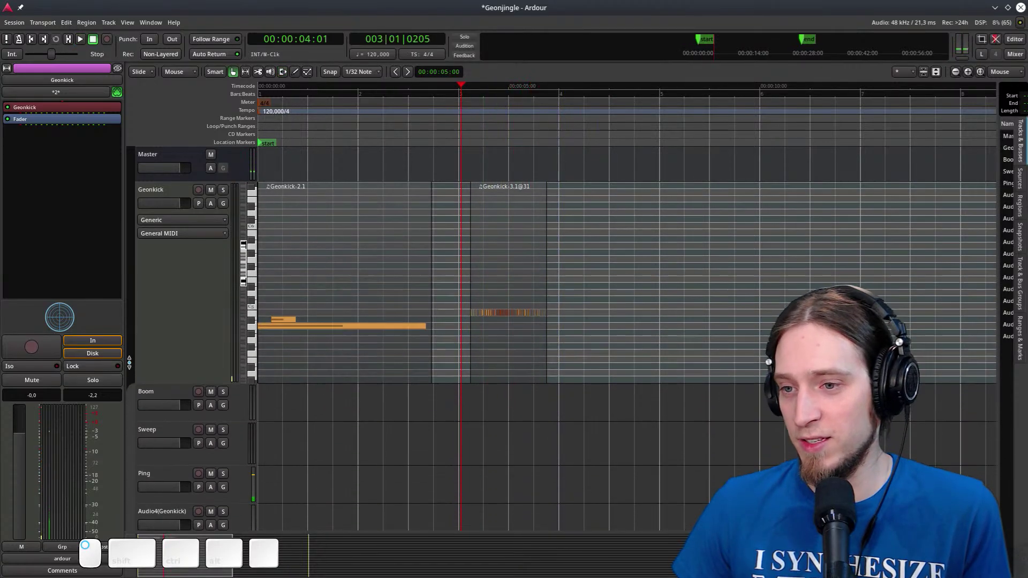
# Move the shortened Ping region over the first Geonkick region at about 0.8 seconds and play both from the session start
pyautogui.moveTo(524, 242); pyautogui.dragTo(346, 240)
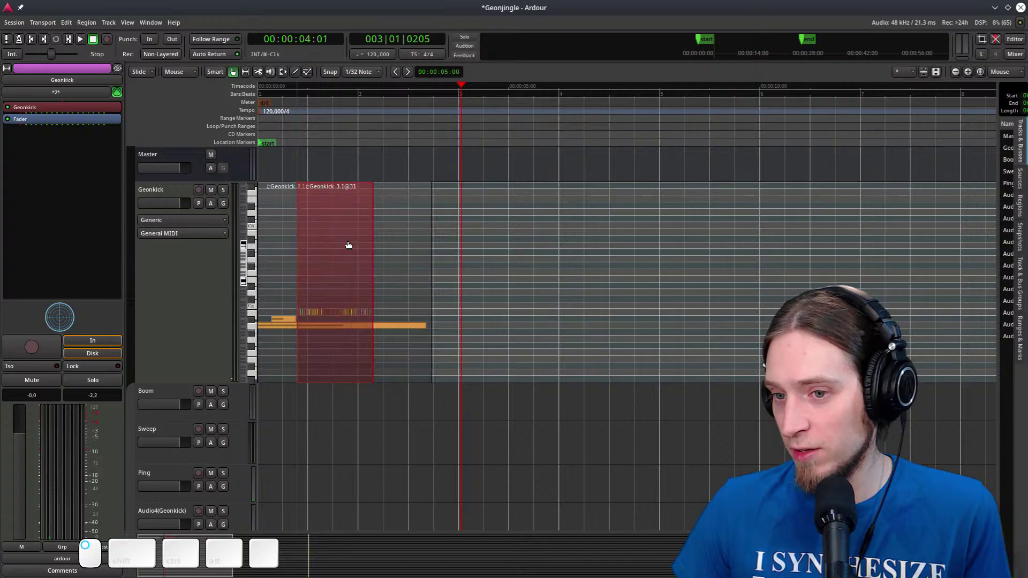
pyautogui.hotkey('ctrl', 'z')
pyautogui.hotkey('ctrl', 'r')
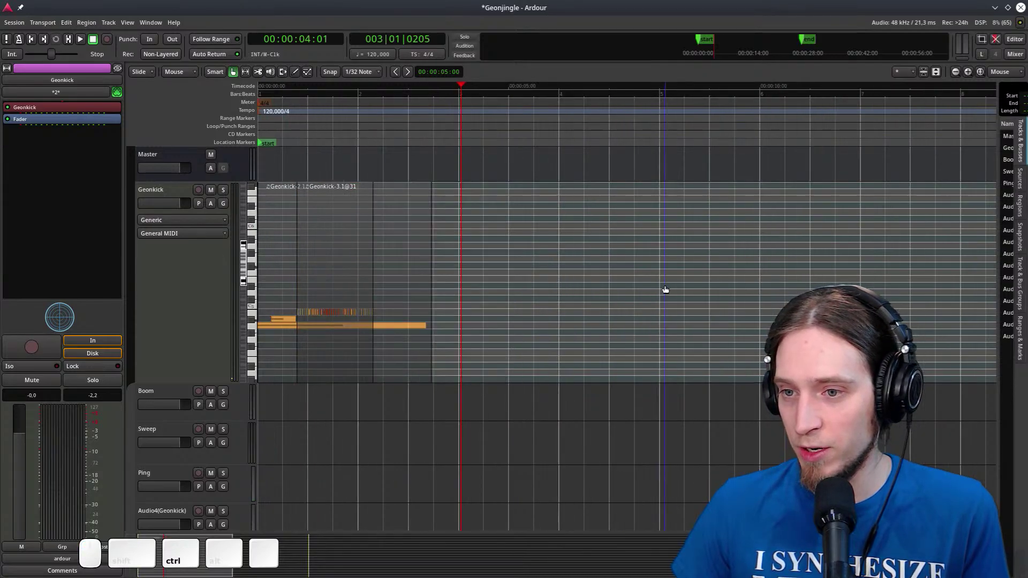
pyautogui.press('Home')
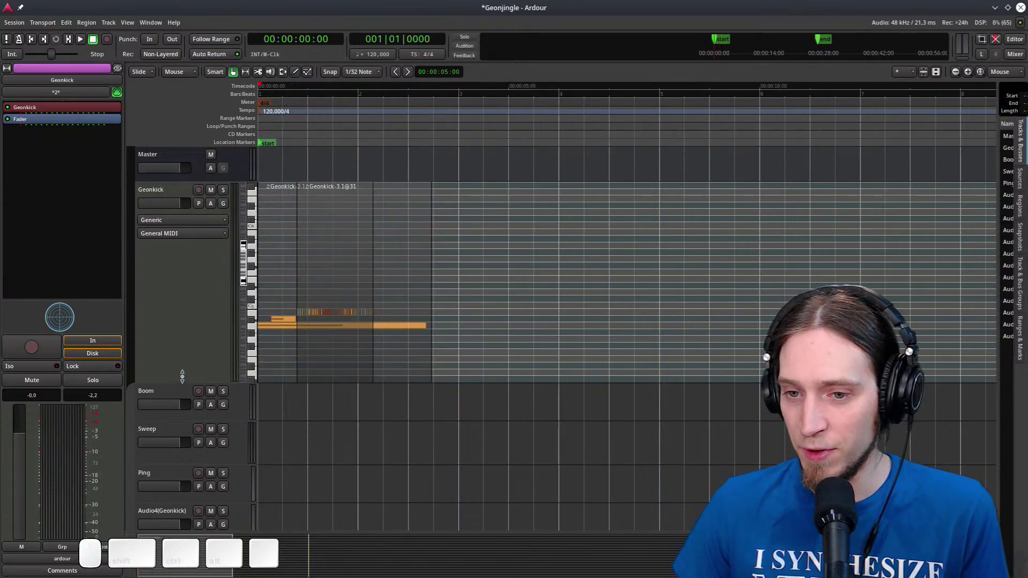
pyautogui.moveTo(182, 376); pyautogui.dragTo(186, 274)
pyautogui.press('space')
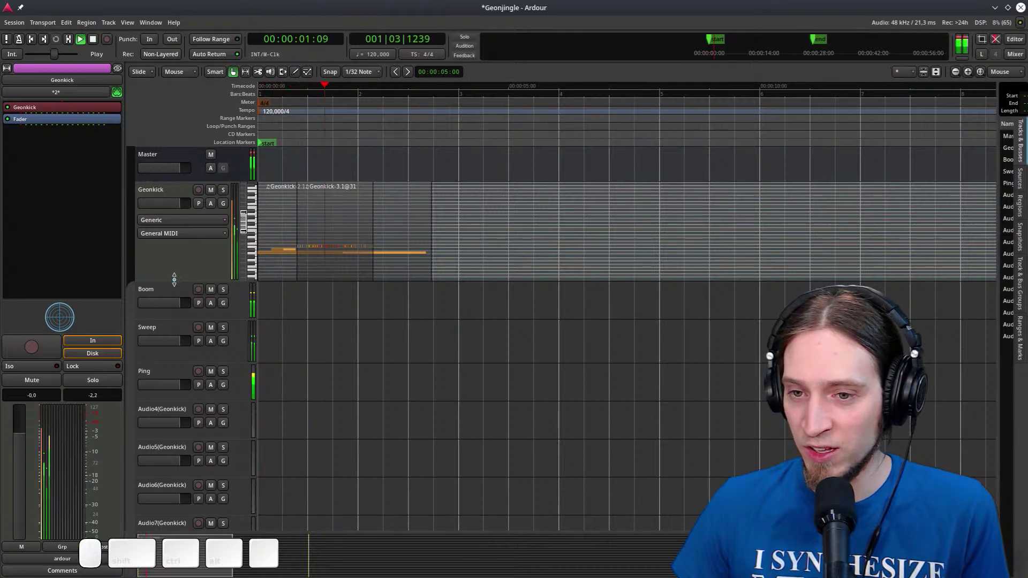
pyautogui.press('space')
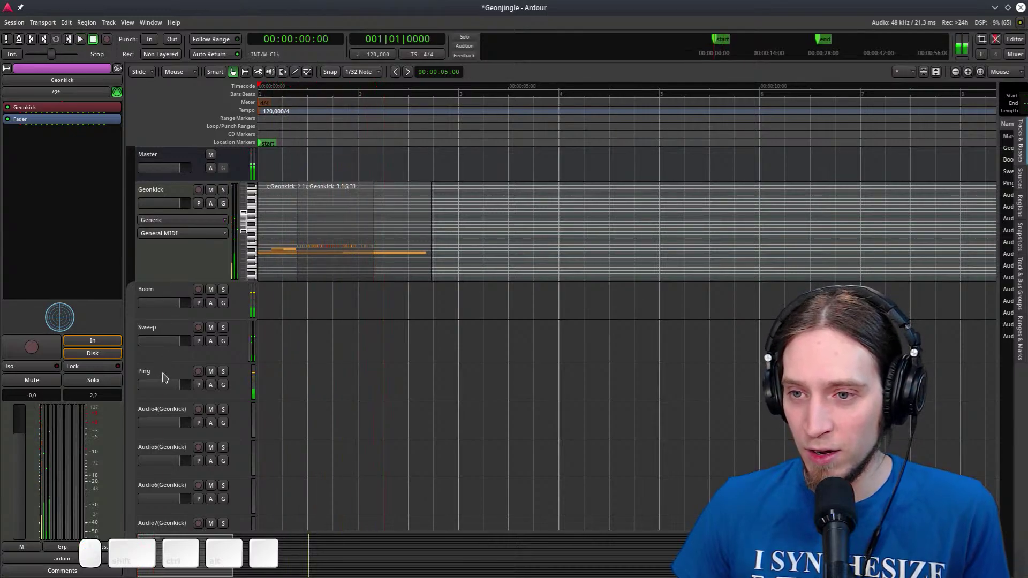
# Shift the Ping region to start at about 1 second and lower the velocities of the notes in its second half
pyautogui.moveTo(326, 300); pyautogui.dragTo(532, 329)
pyautogui.keyDown('ctrl'); pyautogui.scroll(-2, 334, 320); pyautogui.keyUp('ctrl')
pyautogui.press('e')
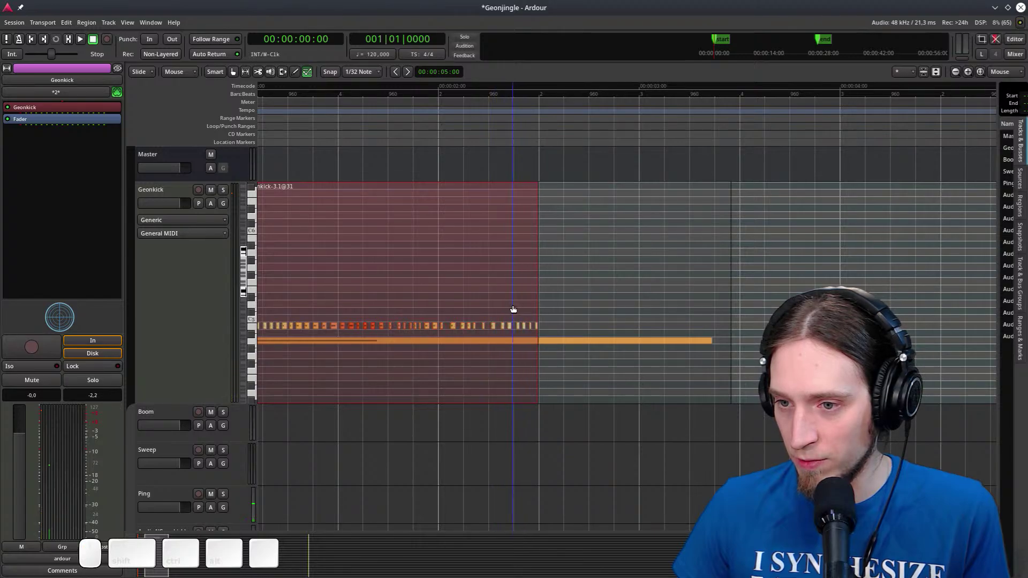
pyautogui.moveTo(507, 303); pyautogui.dragTo(463, 329)
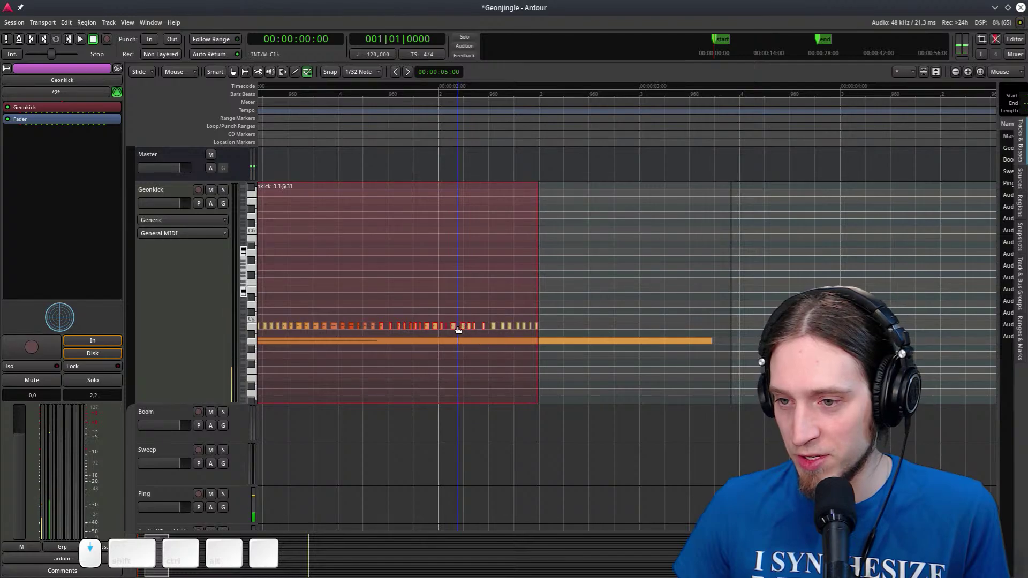
pyautogui.moveTo(383, 315); pyautogui.dragTo(442, 329)
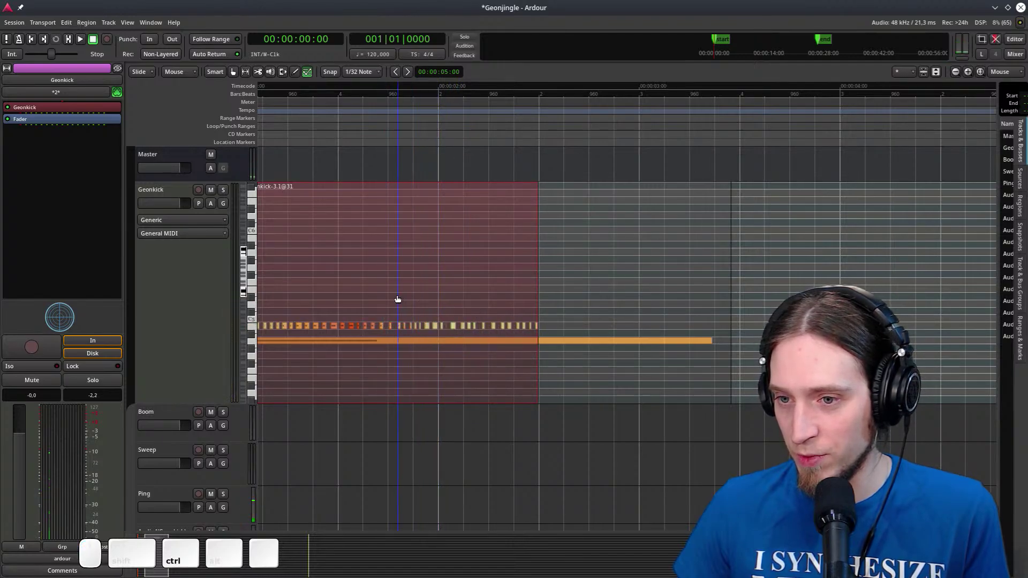
# Play the edited Ping roll from just before its start, return to the grab mode and reduce the Geonkick track's height
pyautogui.scroll(-2, 326, 163)
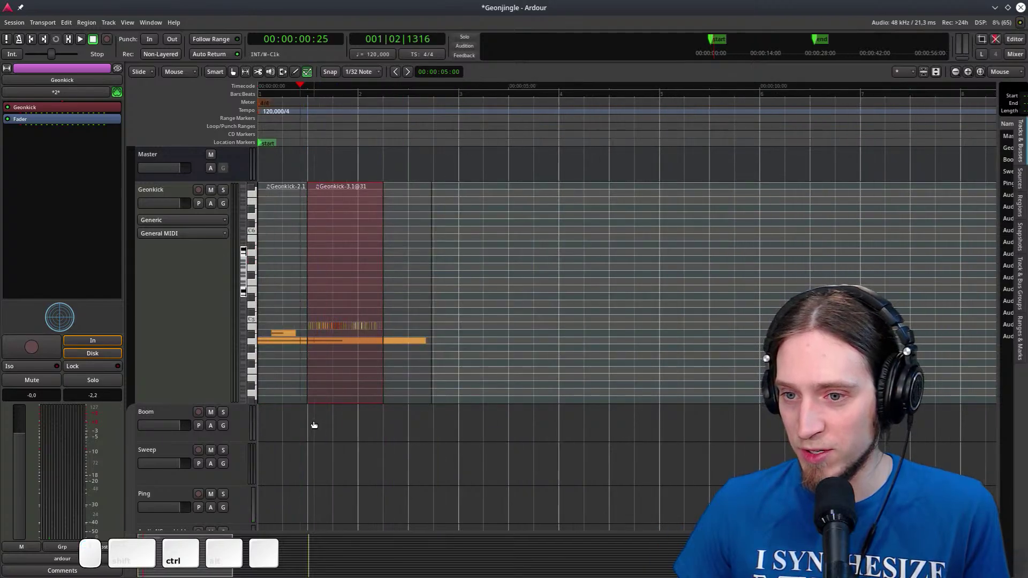
pyautogui.scroll(1, 313, 425)
pyautogui.press('space')
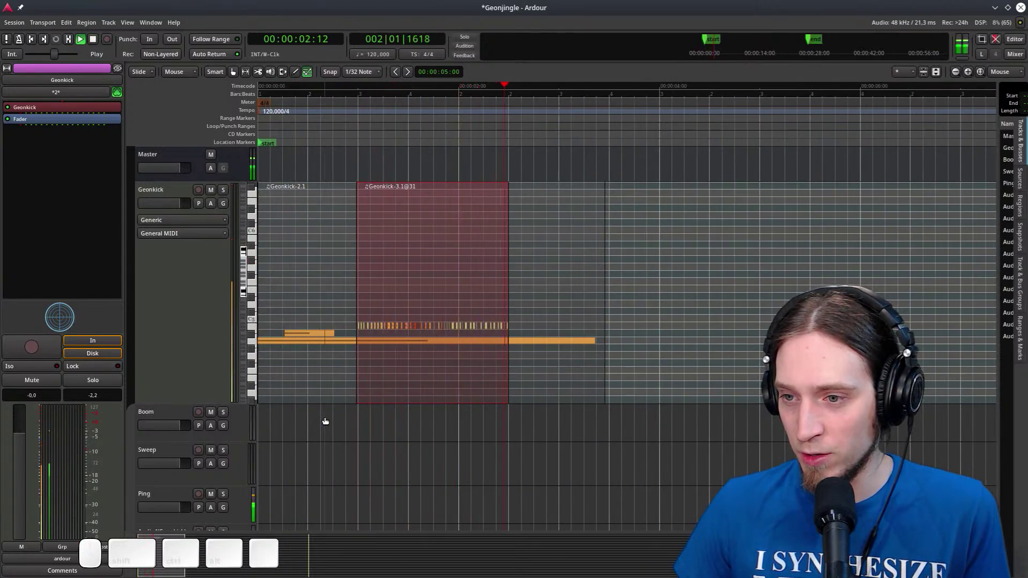
pyautogui.press('space')
pyautogui.press('g')
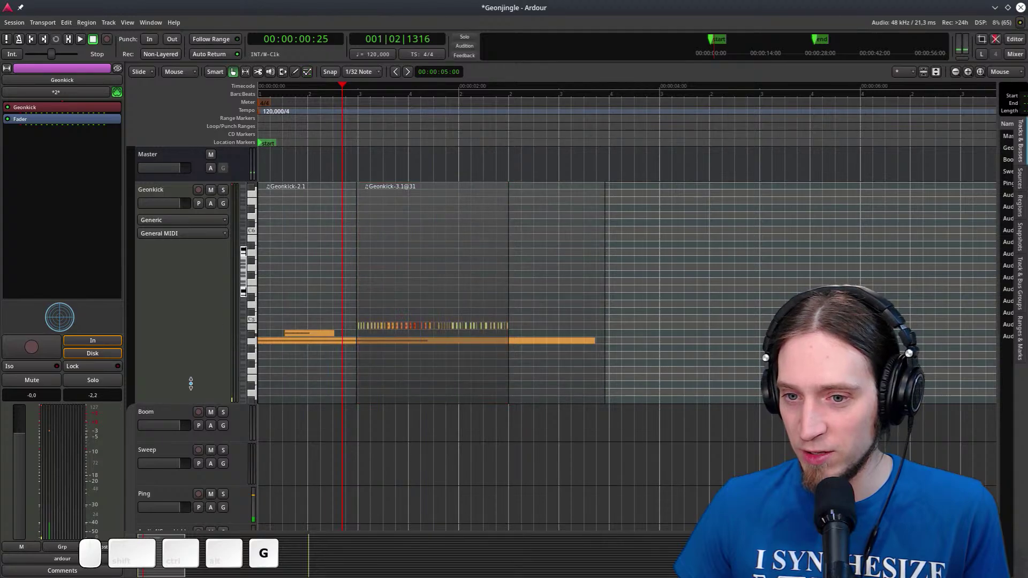
pyautogui.moveTo(191, 384); pyautogui.dragTo(183, 292)
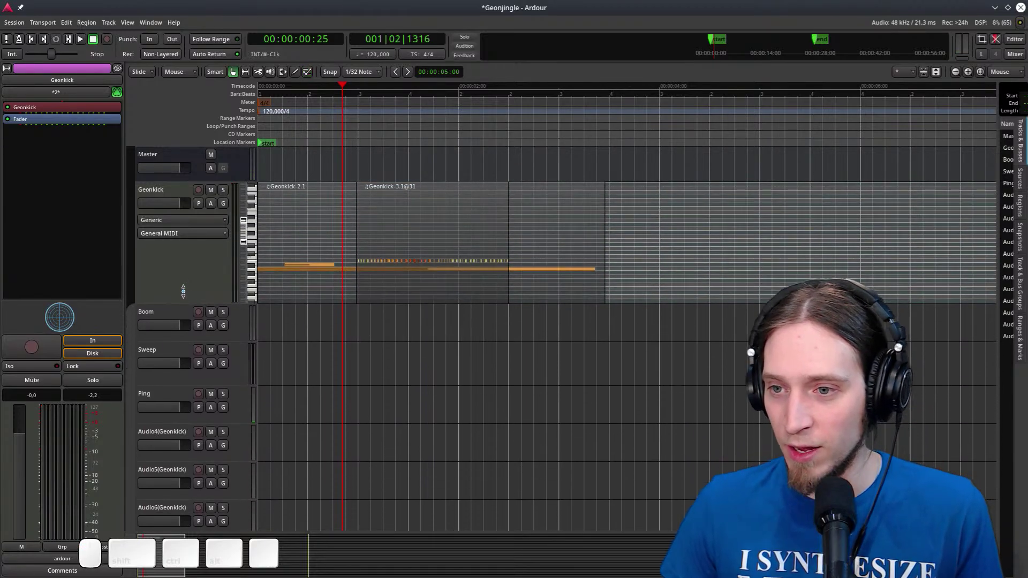
# Insert the Calf Phaser plugin on the Ping track
pyautogui.click(164, 400)
pyautogui.rightClick(36, 123)
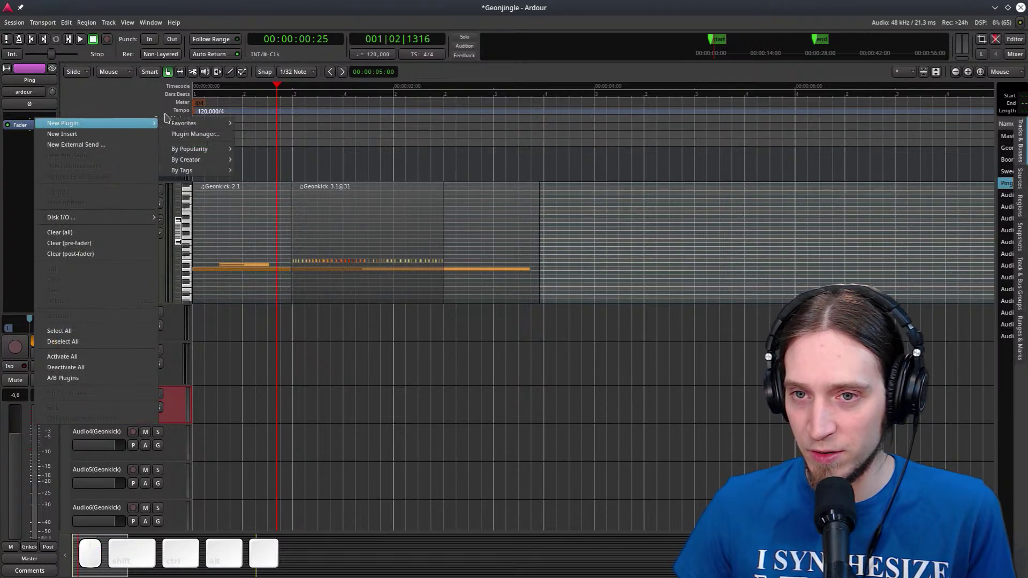
pyautogui.click(183, 138)
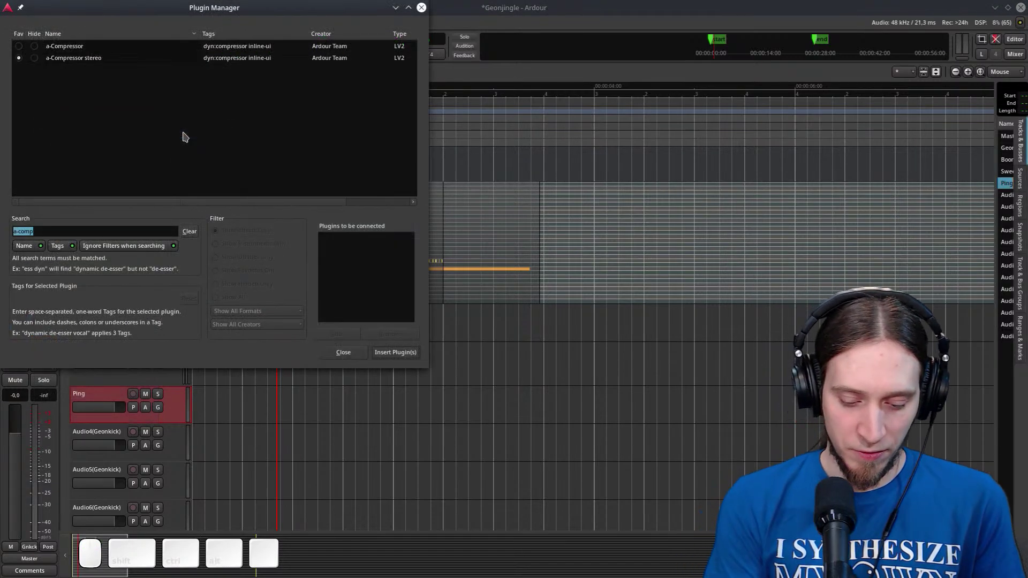
pyautogui.write('Phas')
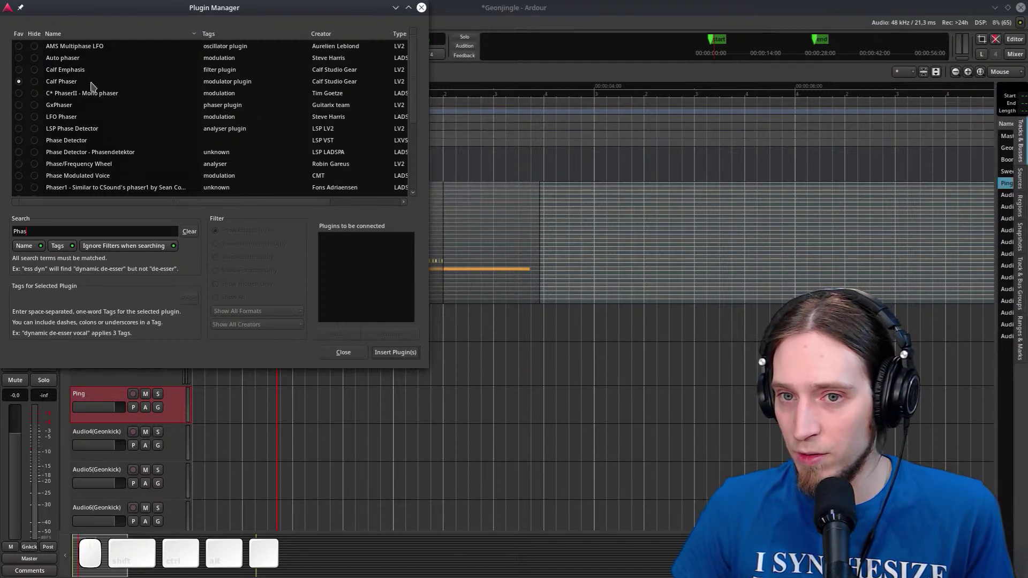
pyautogui.doubleClick(92, 85)
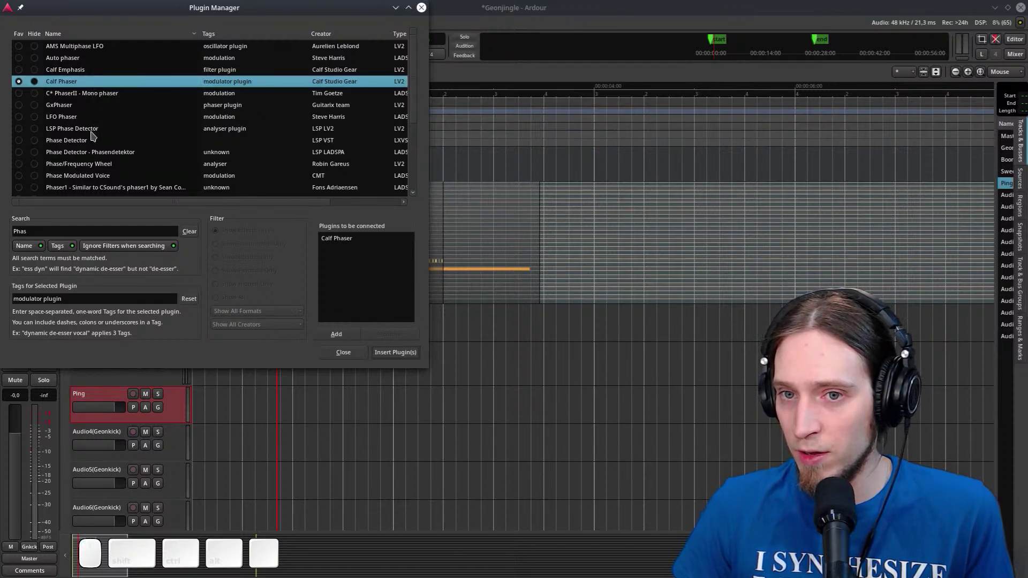
pyautogui.click(394, 353)
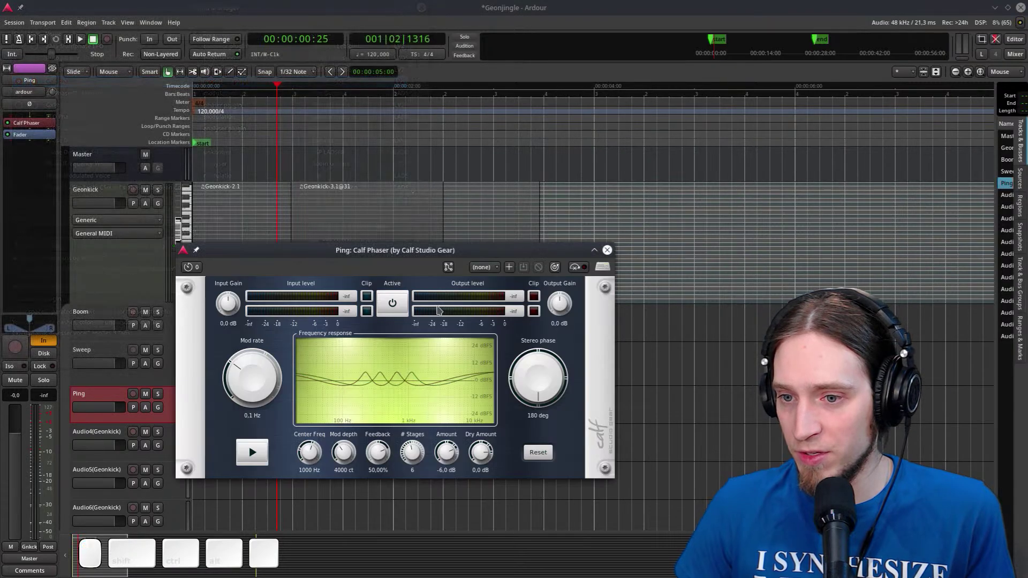
# Stop the phaser's LFO and set its stages to 9, with its window moved aside and kept above the others
pyautogui.click(252, 452)
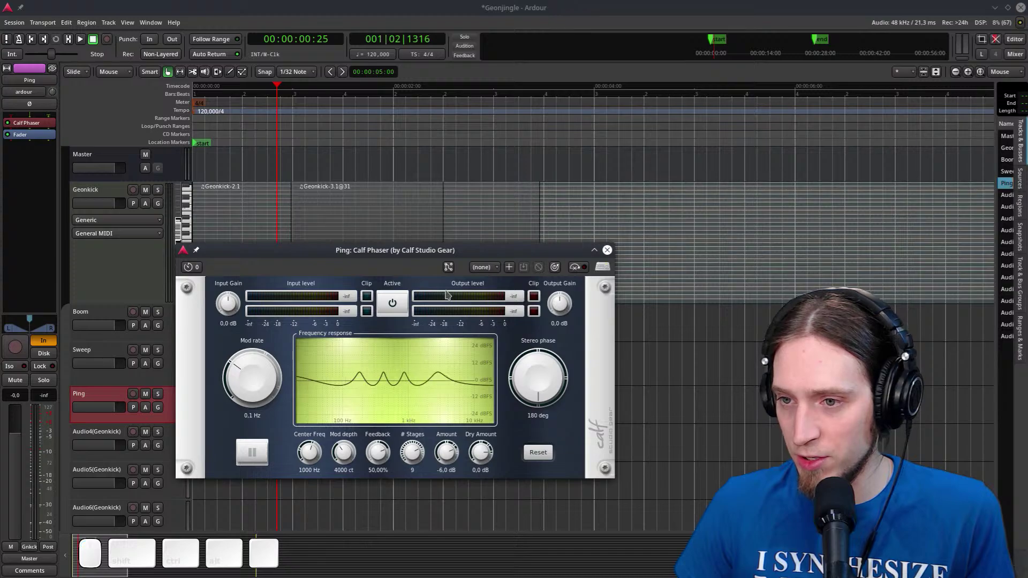
pyautogui.moveTo(513, 250); pyautogui.dragTo(827, 143)
pyautogui.rightClick(828, 143)
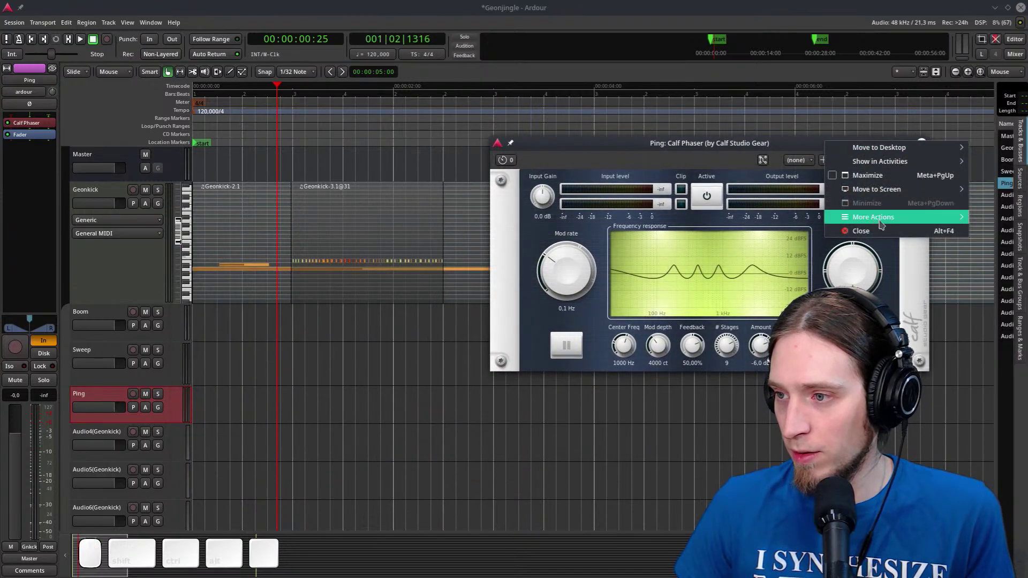
pyautogui.moveTo(868, 217)
pyautogui.click(719, 247)
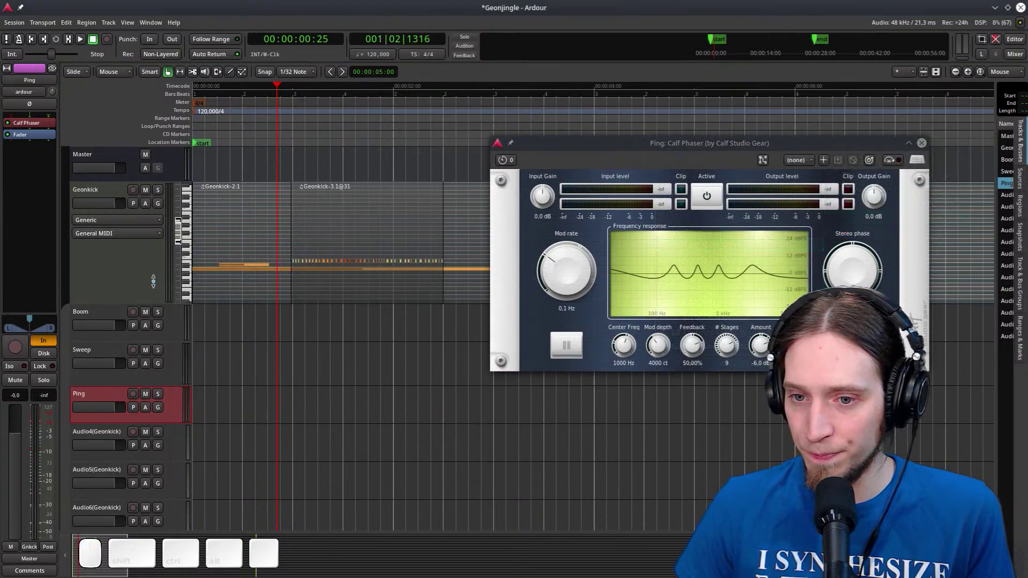
# Show the Calf Phaser Center Freq automation on the Ping track and draw a low point where the Ping roll starts
pyautogui.click(146, 408)
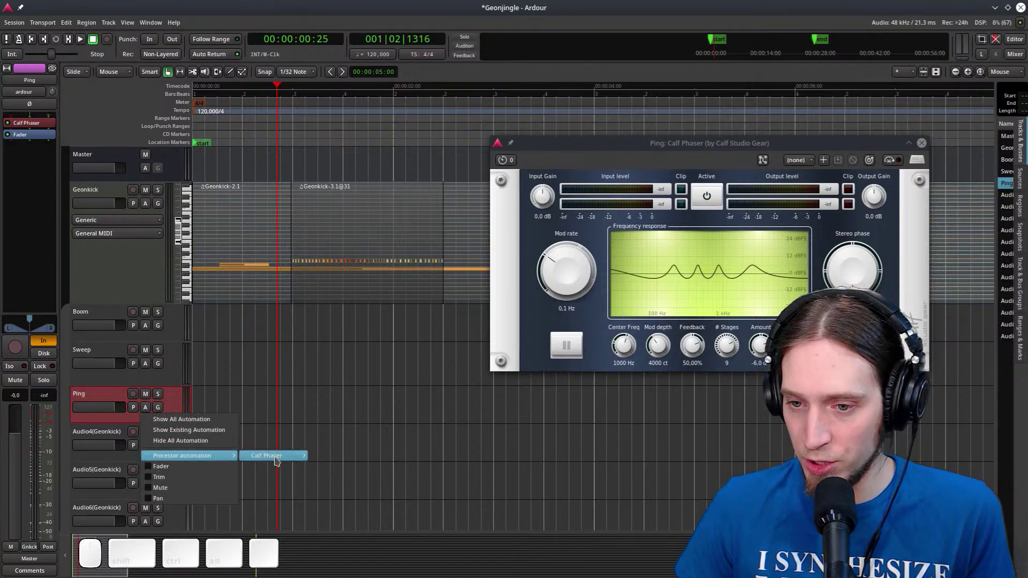
pyautogui.moveTo(276, 459)
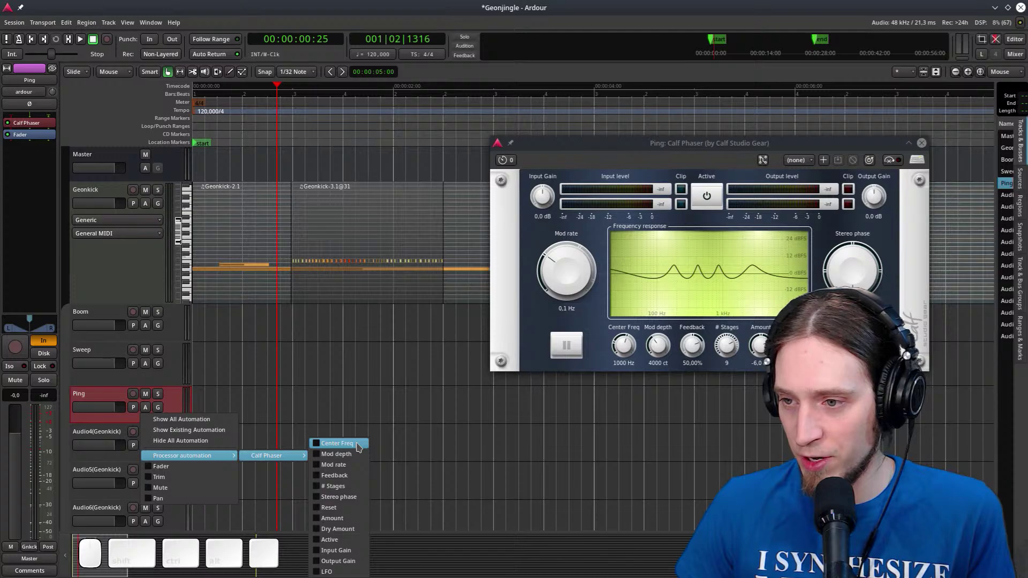
pyautogui.click(358, 447)
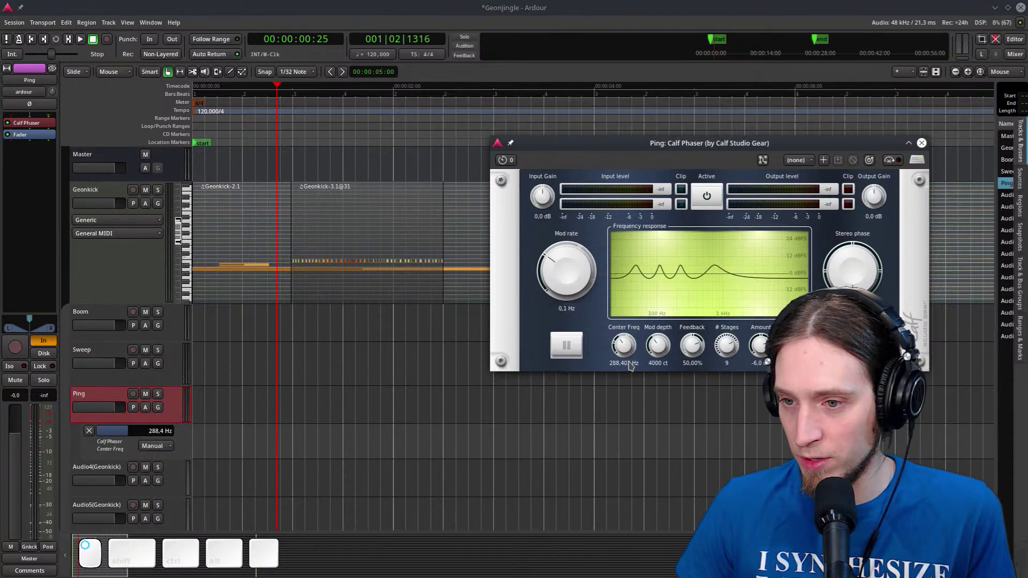
pyautogui.press('d')
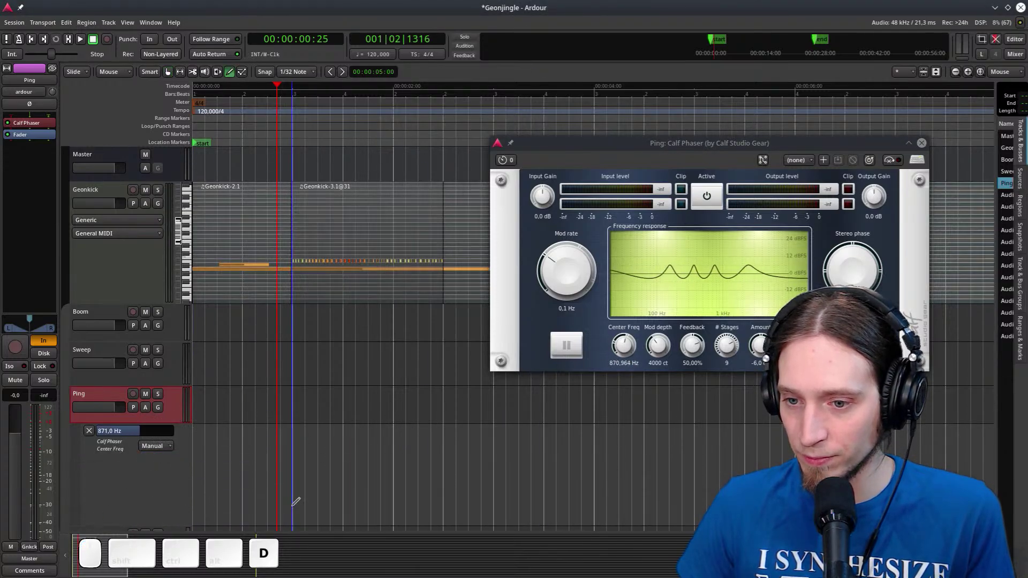
pyautogui.click(294, 506)
pyautogui.moveTo(294, 506); pyautogui.dragTo(293, 501)
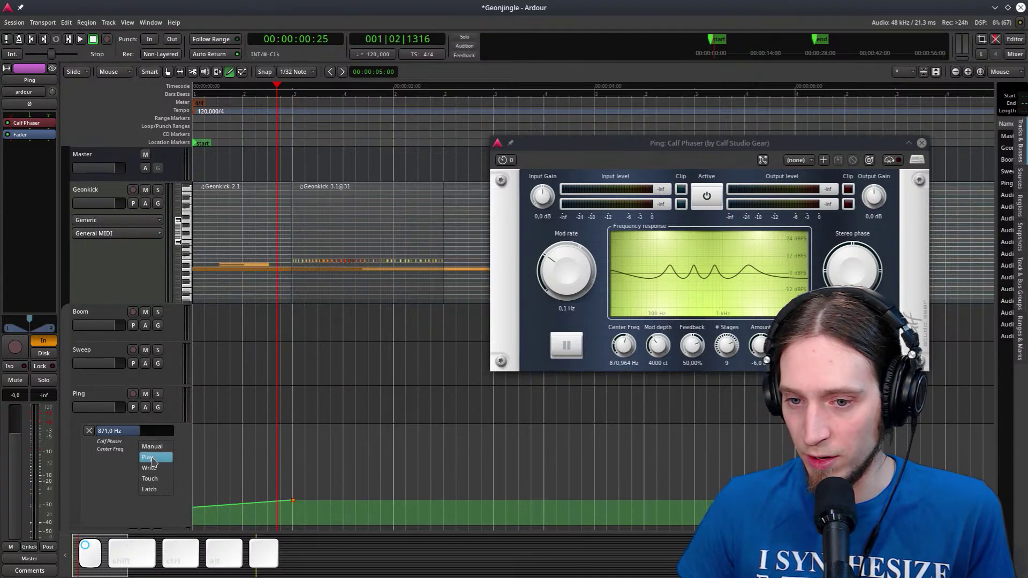
# Set the Center Freq automation to Play, draw a curve rising to the maximum at the roll's end and play it
pyautogui.click(152, 458)
pyautogui.click(368, 487)
pyautogui.moveTo(378, 481); pyautogui.dragTo(443, 425)
pyautogui.press('space')
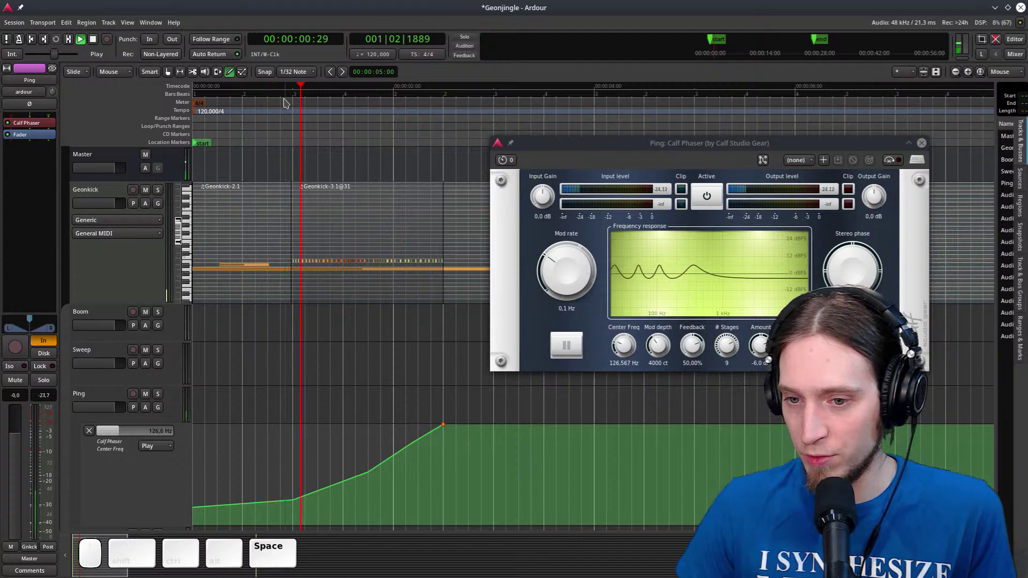
pyautogui.press('space')
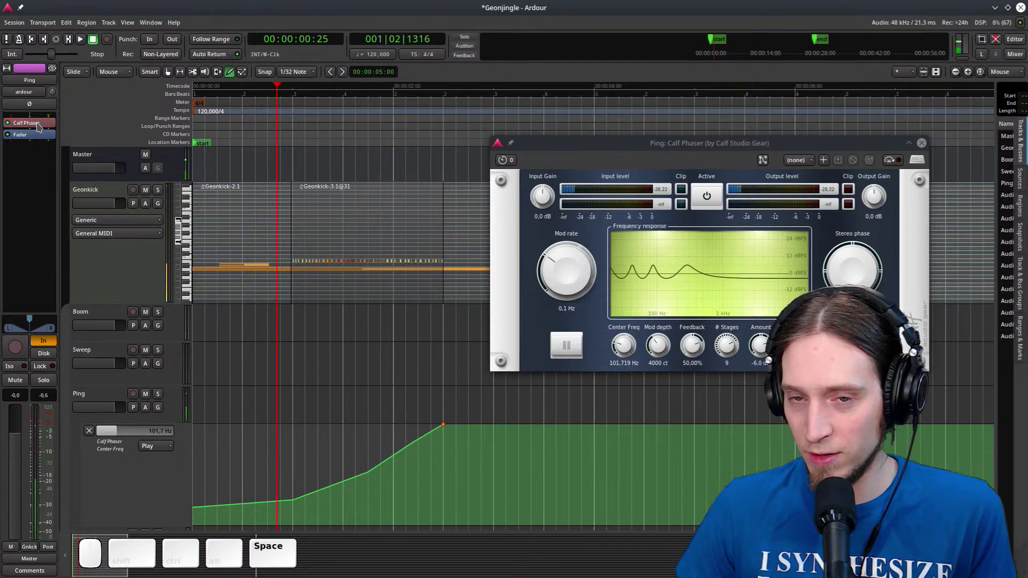
# Feed the Ping track's mono signal to both phaser inputs in its pin configuration and play the roll again
pyautogui.rightClick(37, 126)
pyautogui.click(70, 395)
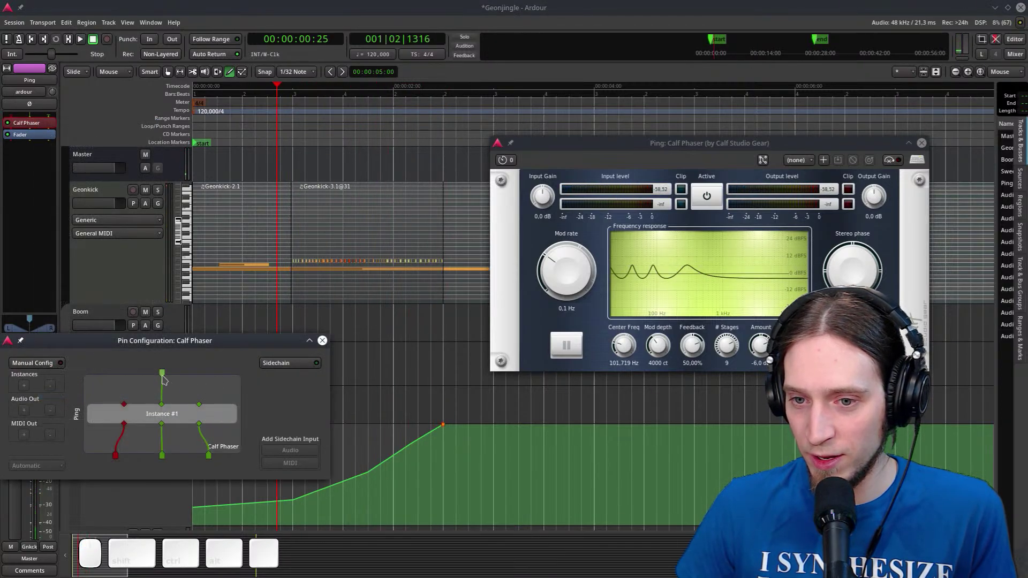
pyautogui.click(323, 341)
pyautogui.press('space')
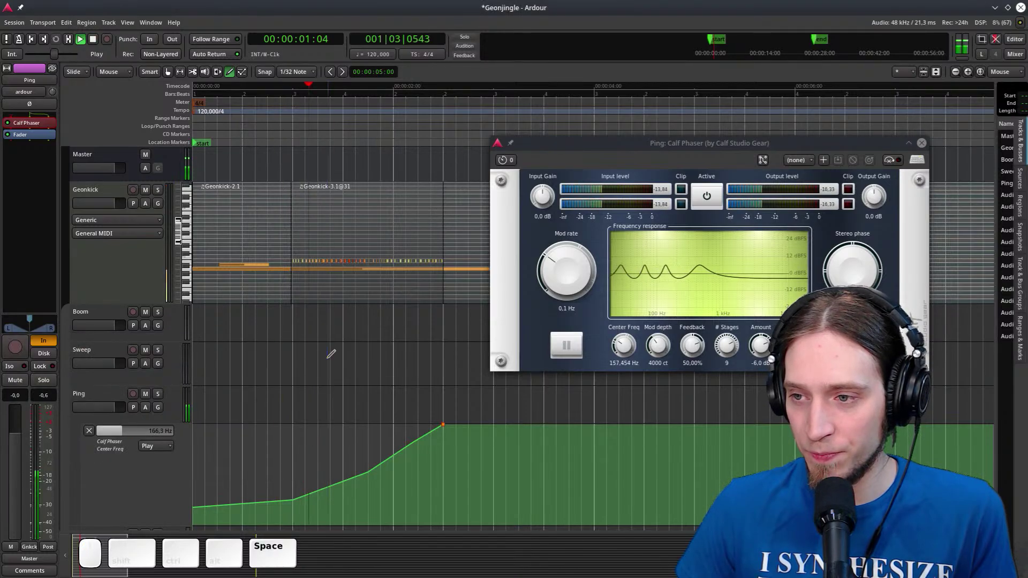
pyautogui.press('space')
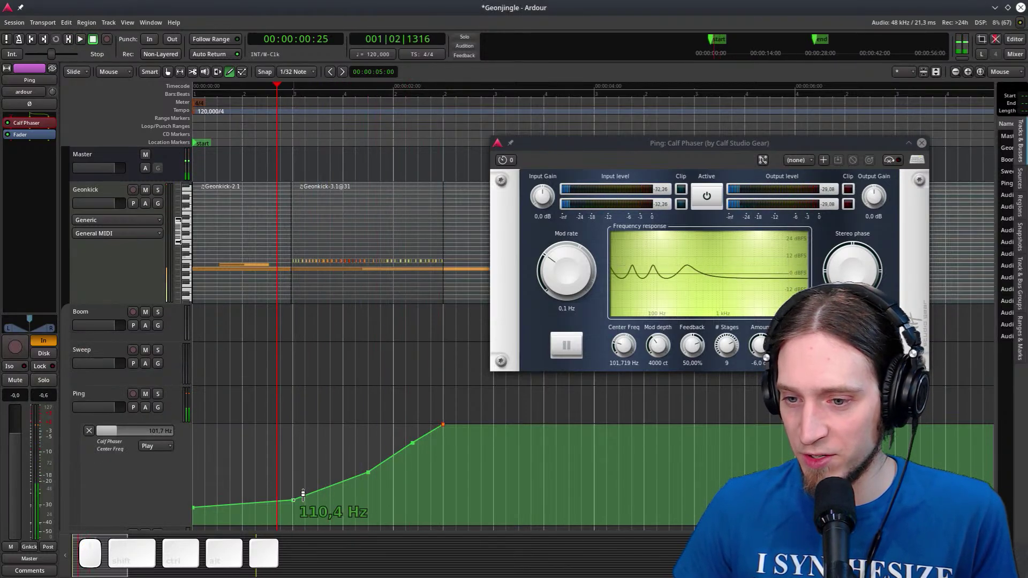
# Smooth the Ping track's Center Freq curve by raising its start point, moving the middle points earlier and lowering the end point, and play it
pyautogui.moveTo(292, 500); pyautogui.dragTo(303, 482)
pyautogui.moveTo(379, 469); pyautogui.dragTo(354, 467)
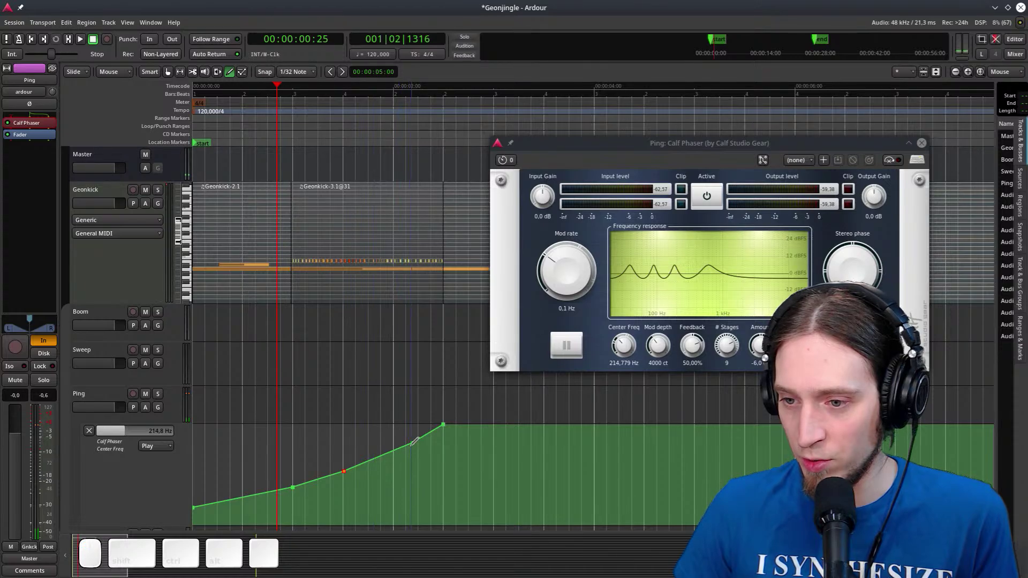
pyautogui.moveTo(412, 445); pyautogui.dragTo(389, 452)
pyautogui.moveTo(444, 424); pyautogui.dragTo(443, 436)
pyautogui.press('space')
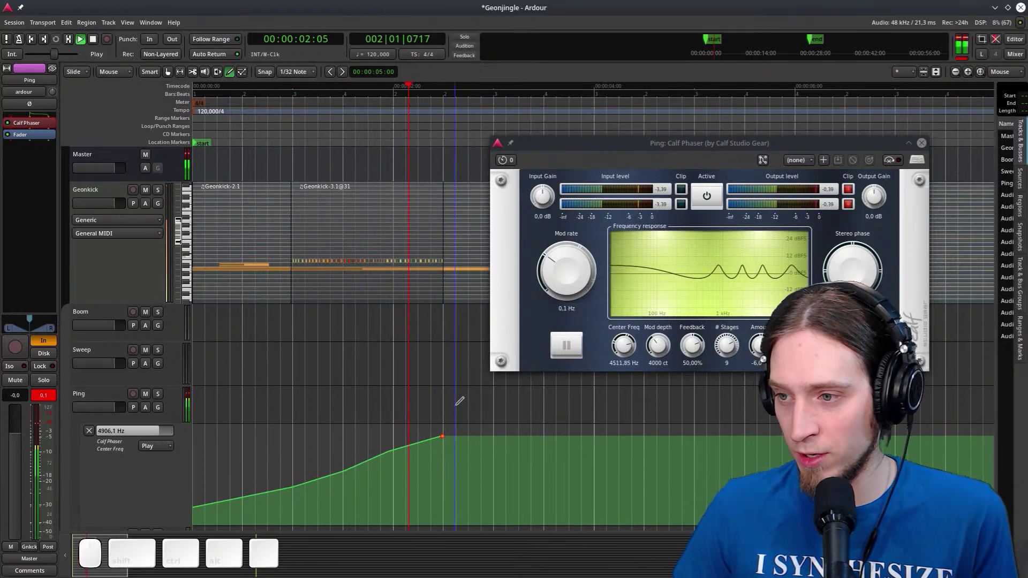
pyautogui.press('space')
# Compare the phaser's feedback at 91.18% and 60.30% by playing the roll, keep 60.30%, and return the editor to Grab mode
pyautogui.moveTo(693, 346); pyautogui.dragTo(699, 331)
pyautogui.press('space')
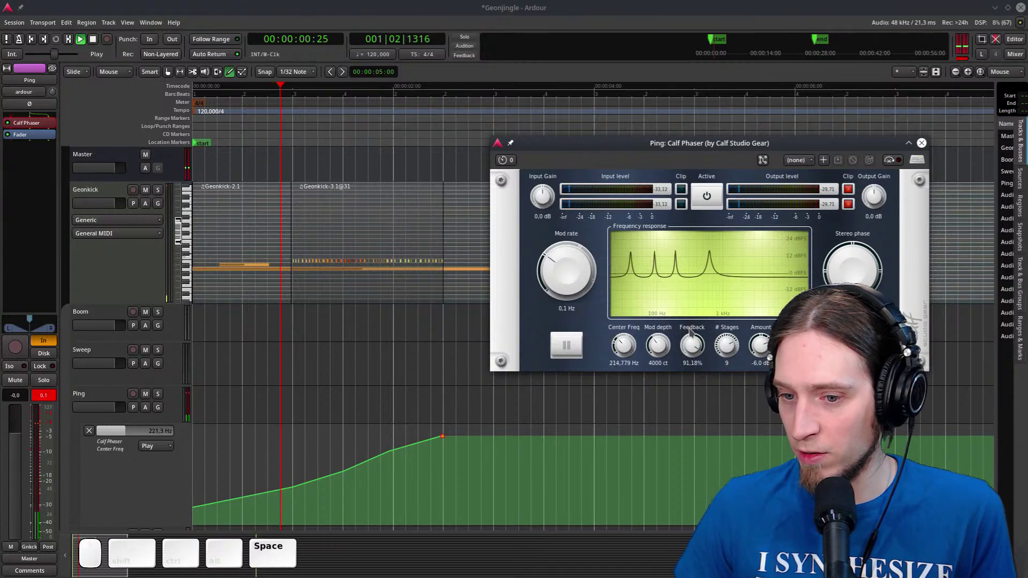
pyautogui.press('space')
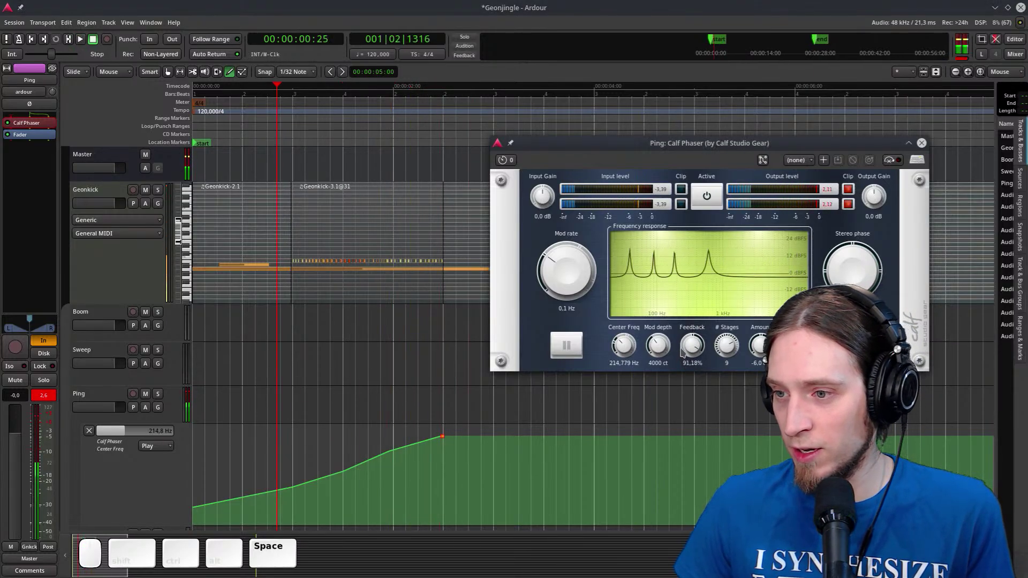
pyautogui.moveTo(692, 345); pyautogui.dragTo(690, 370)
pyautogui.press('space')
pyautogui.press('g')
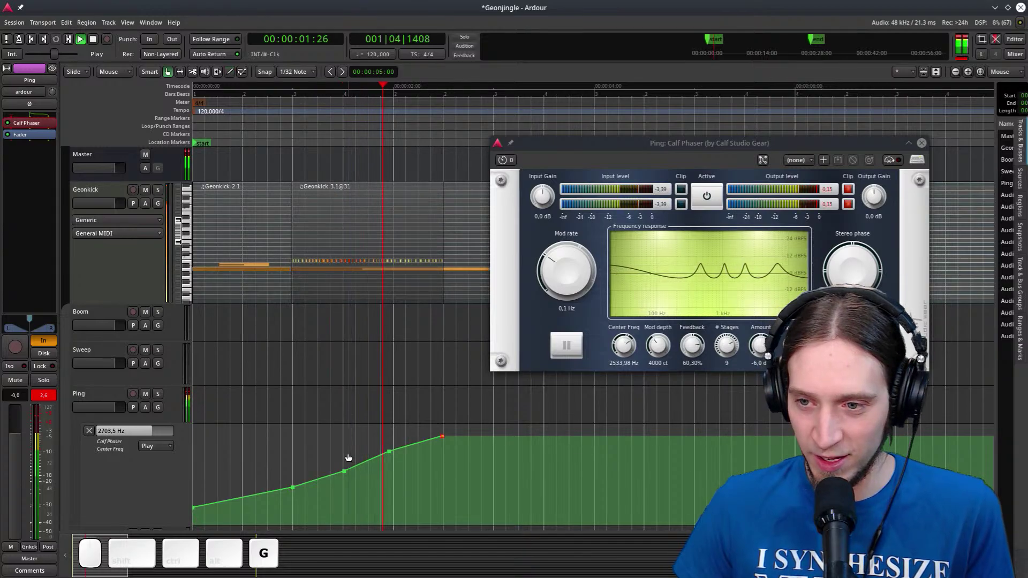
pyautogui.press('space')
# Add the favorite Wolf Shaper plugin after the fader on the Ping track and move its window clear of the phaser
pyautogui.rightClick(28, 140)
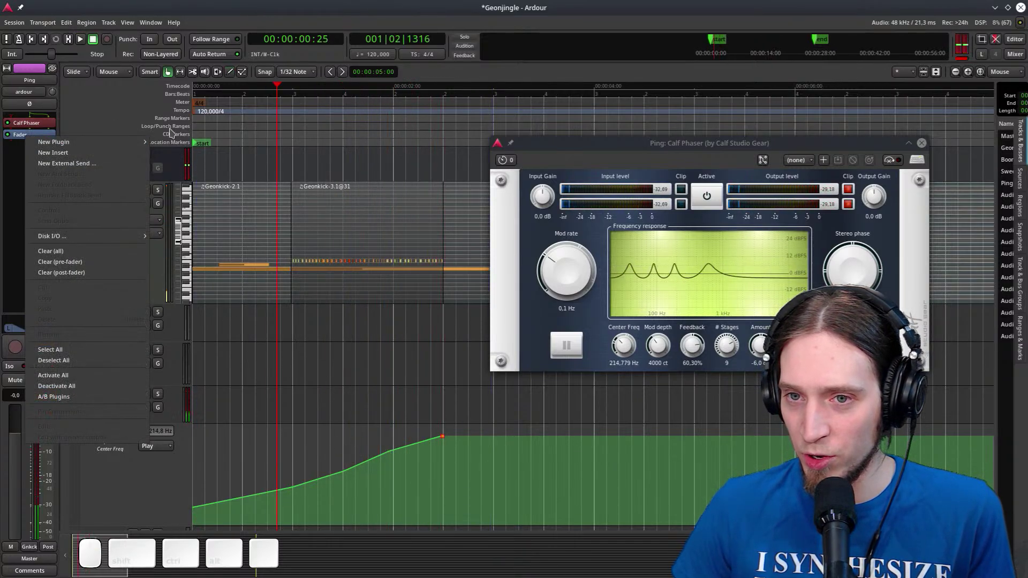
pyautogui.moveTo(80, 142)
pyautogui.moveTo(182, 142)
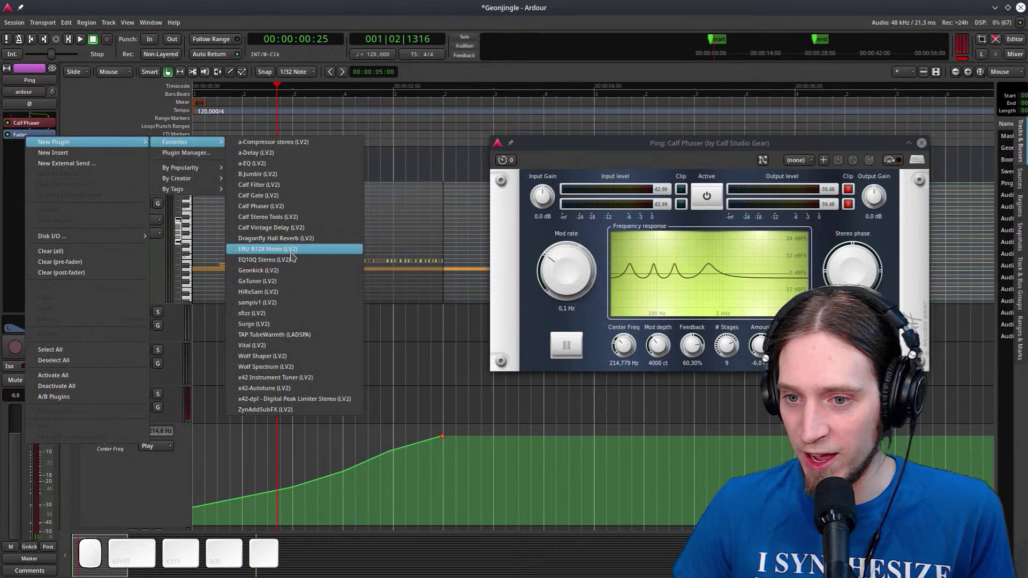
pyautogui.click(285, 358)
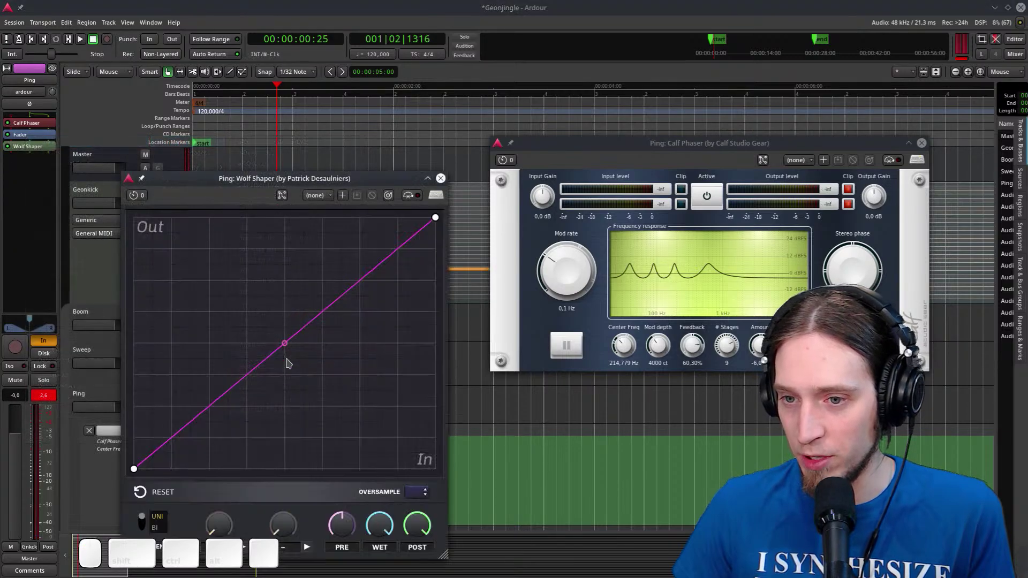
pyautogui.moveTo(252, 183); pyautogui.dragTo(221, 114)
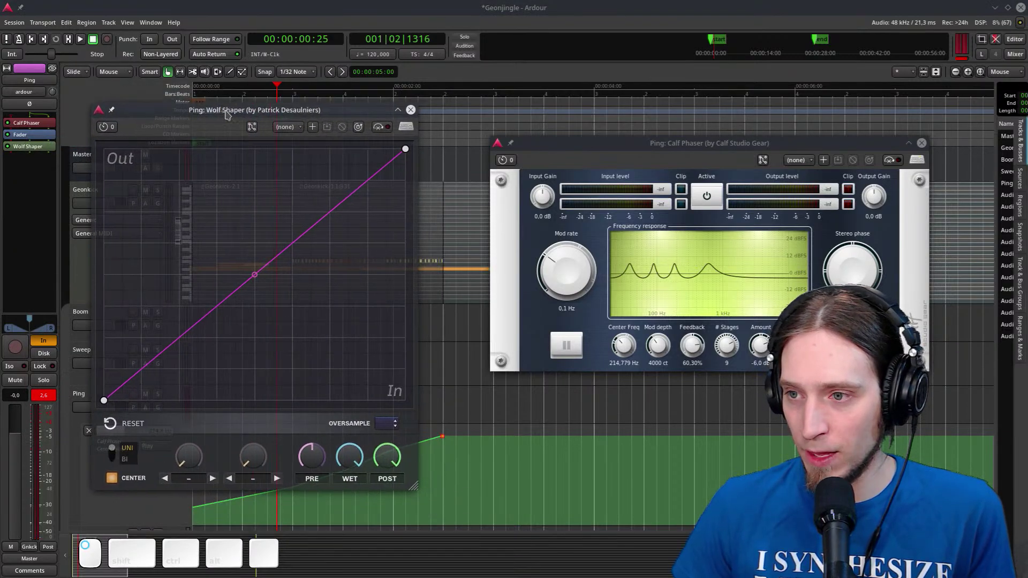
# Set the phaser's Amount to 0.6 dB and its feedback to 5.65%, playing the Ping roll to compare the sound
pyautogui.click(651, 297)
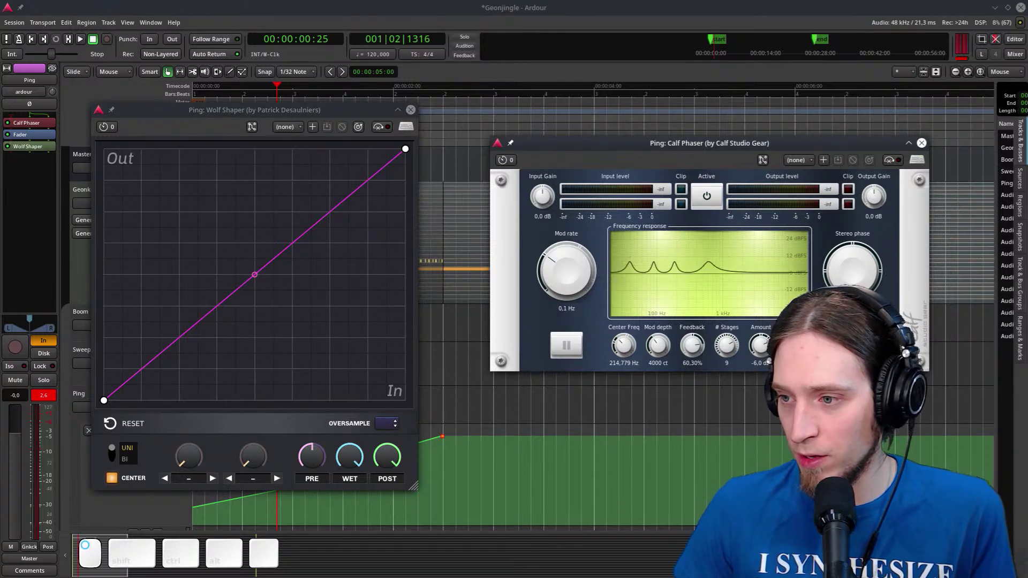
pyautogui.moveTo(761, 339); pyautogui.dragTo(763, 347)
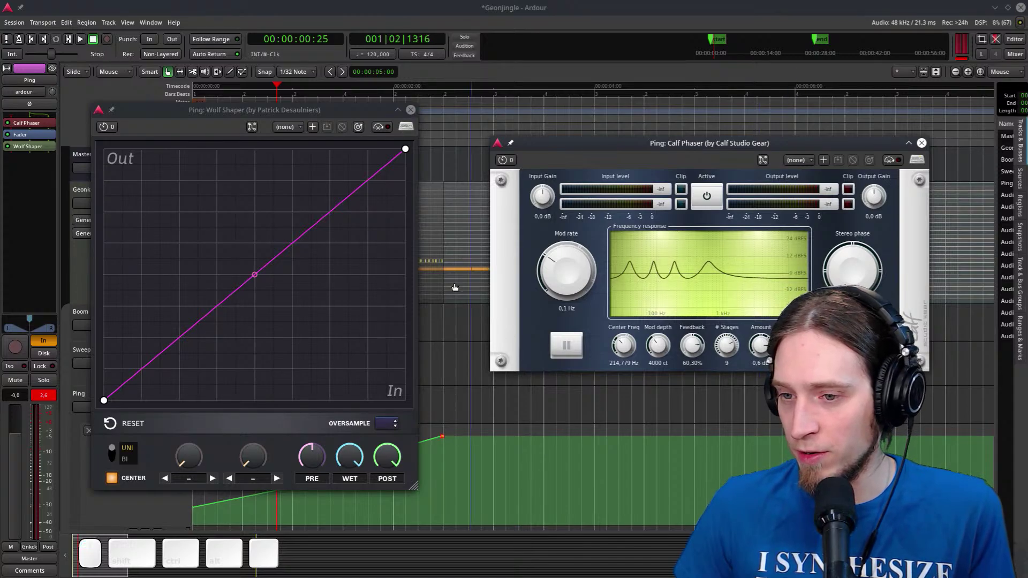
pyautogui.press('space')
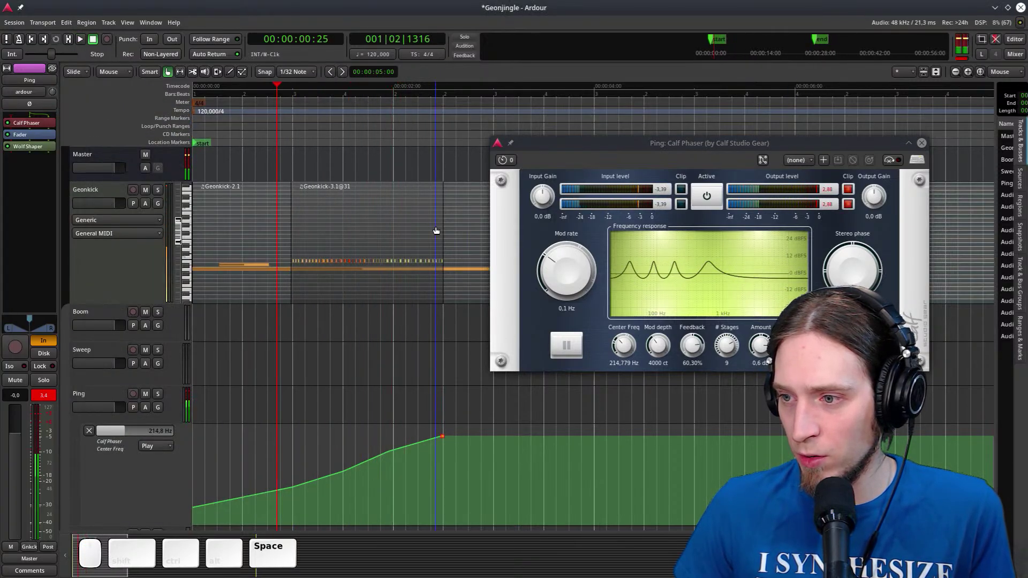
pyautogui.press('space')
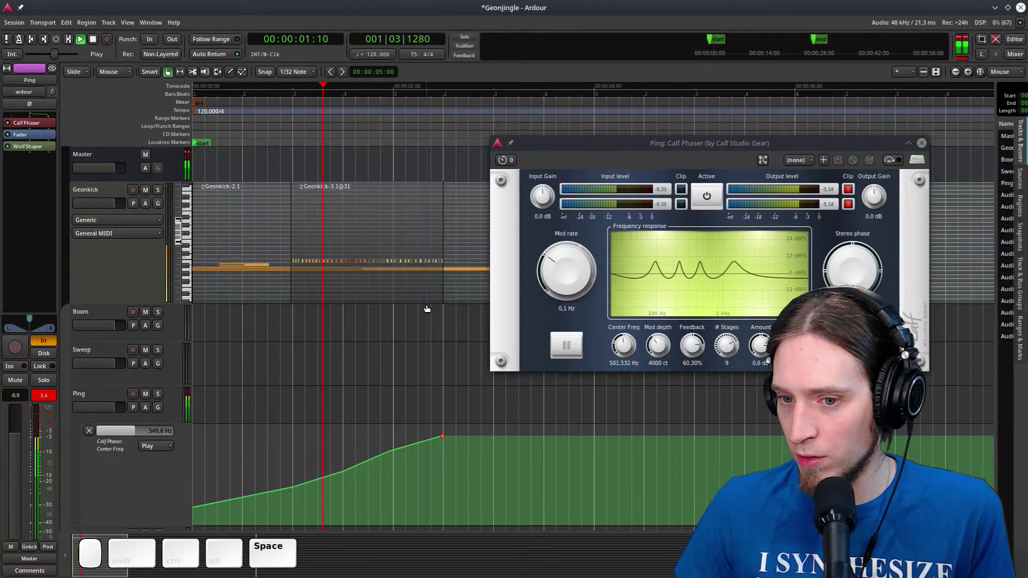
pyautogui.press('space')
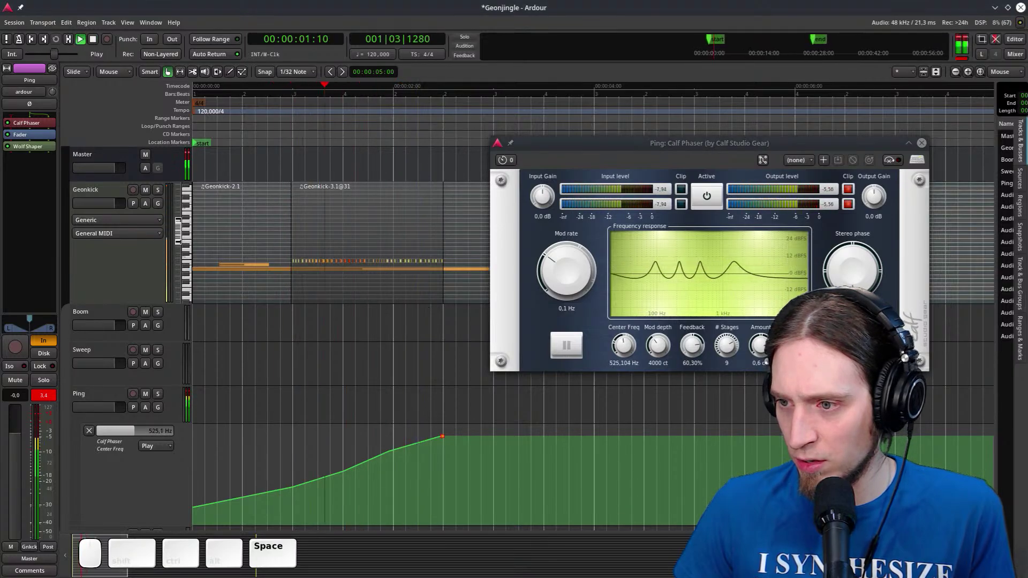
pyautogui.press('space')
pyautogui.press('space')
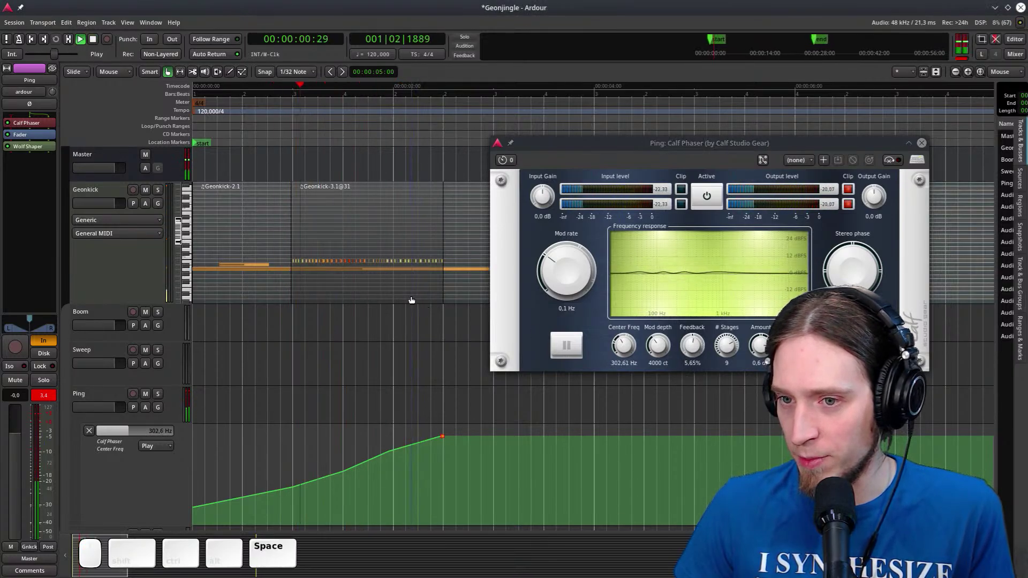
pyautogui.press('space')
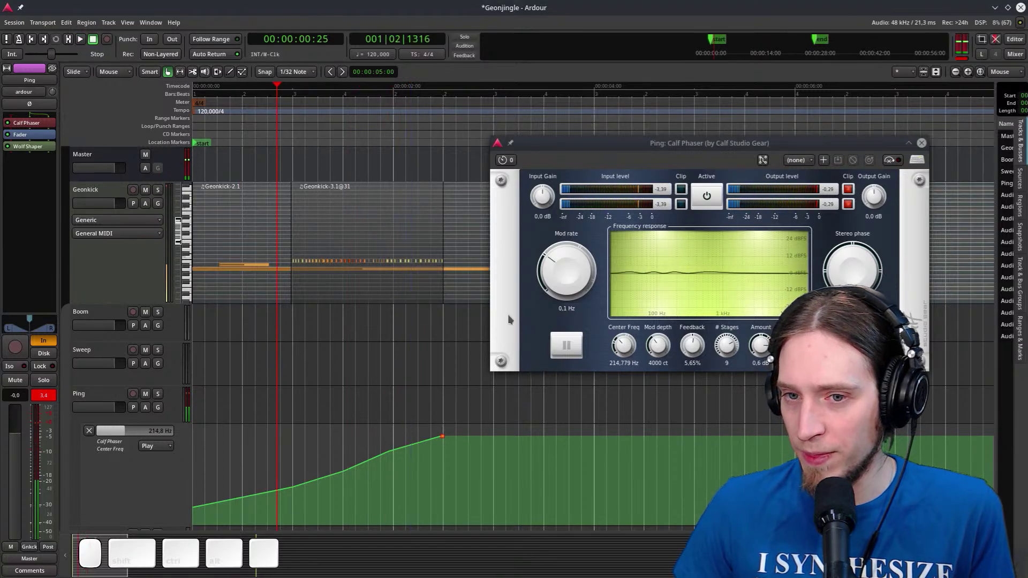
# Search the plugins for "phase" and insert the Phase/Frequency Wheel analyser between the Calf Phaser and the fader on the Ping track
pyautogui.rightClick(36, 137)
pyautogui.moveTo(107, 138)
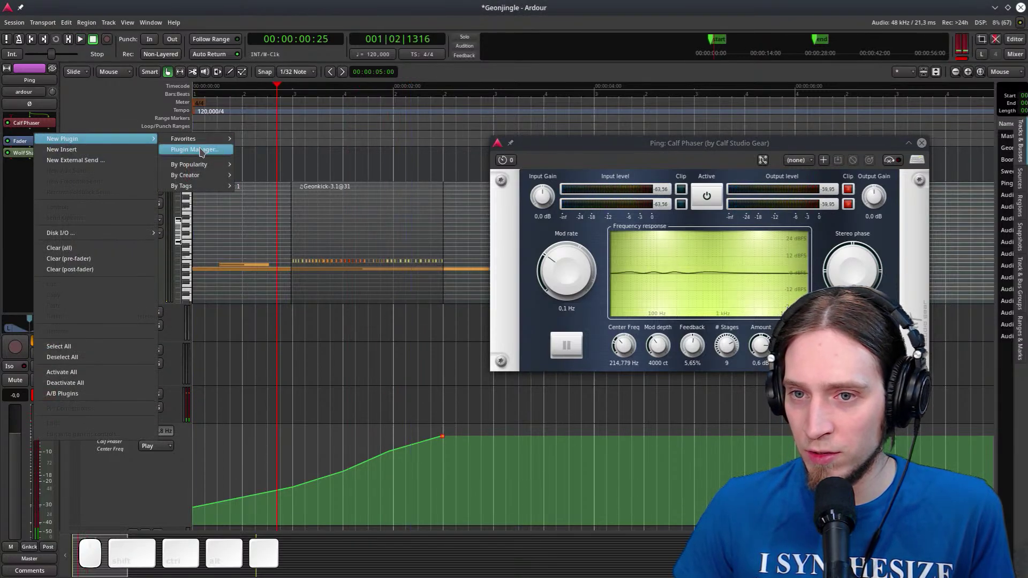
pyautogui.click(199, 142)
pyautogui.press('BackSpace')
pyautogui.write('phase')
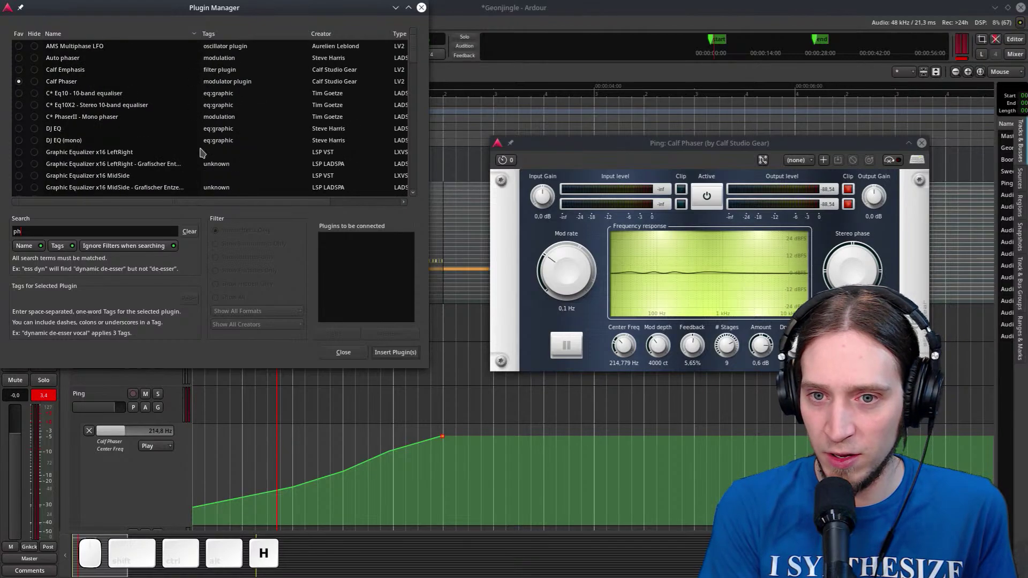
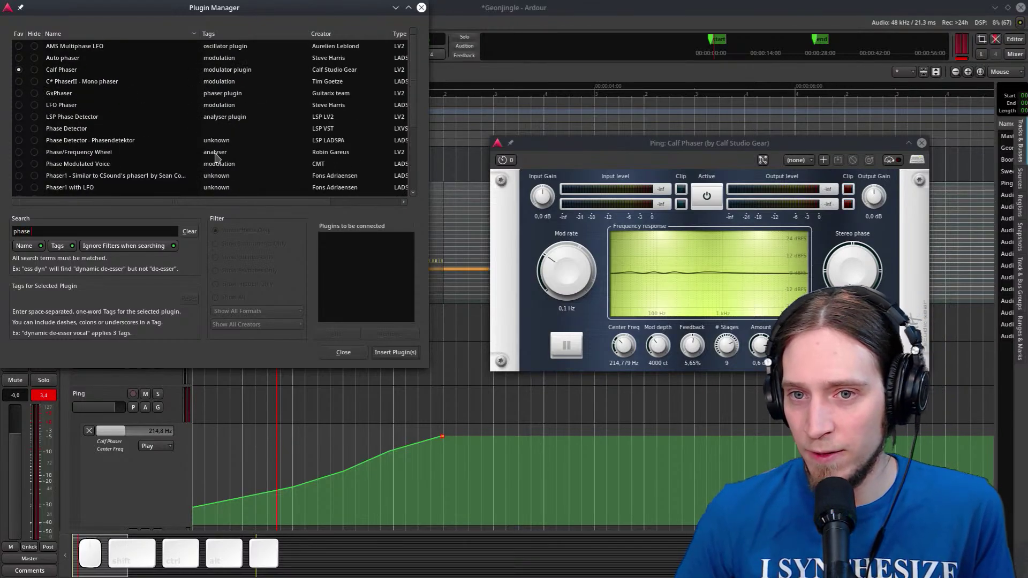
pyautogui.doubleClick(113, 154)
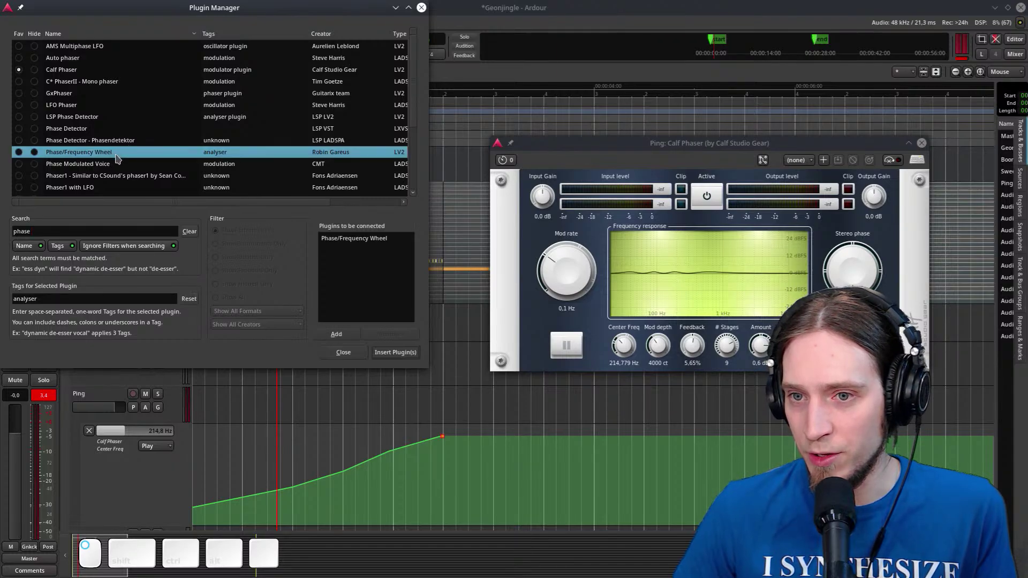
pyautogui.click(395, 353)
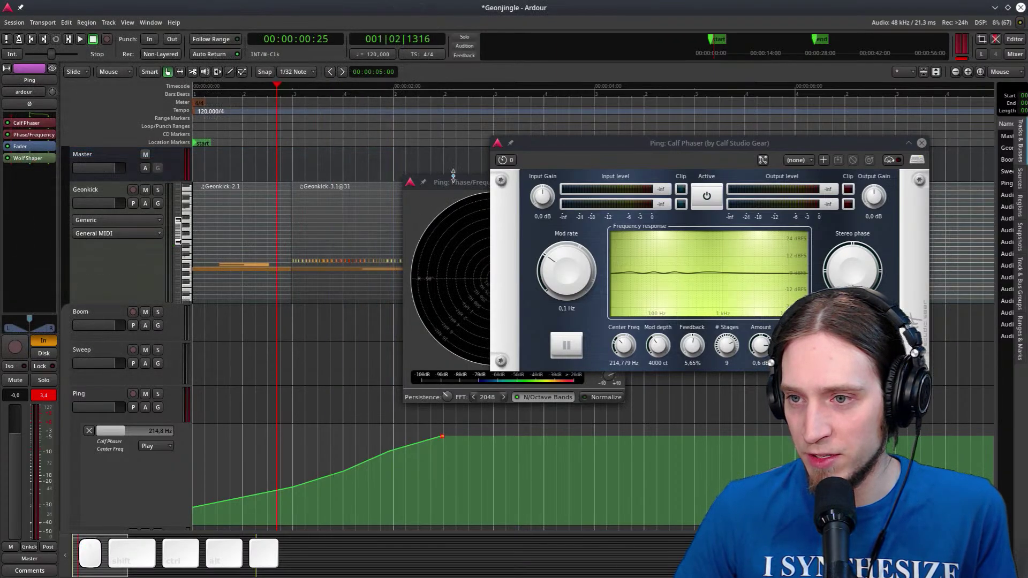
# Move the Phase/Frequency Wheel window clear of the phaser and keep it above the other windows
pyautogui.moveTo(450, 190); pyautogui.dragTo(276, 307)
pyautogui.press('space')
pyautogui.rightClick(275, 306)
pyautogui.moveTo(332, 380)
pyautogui.click(455, 408)
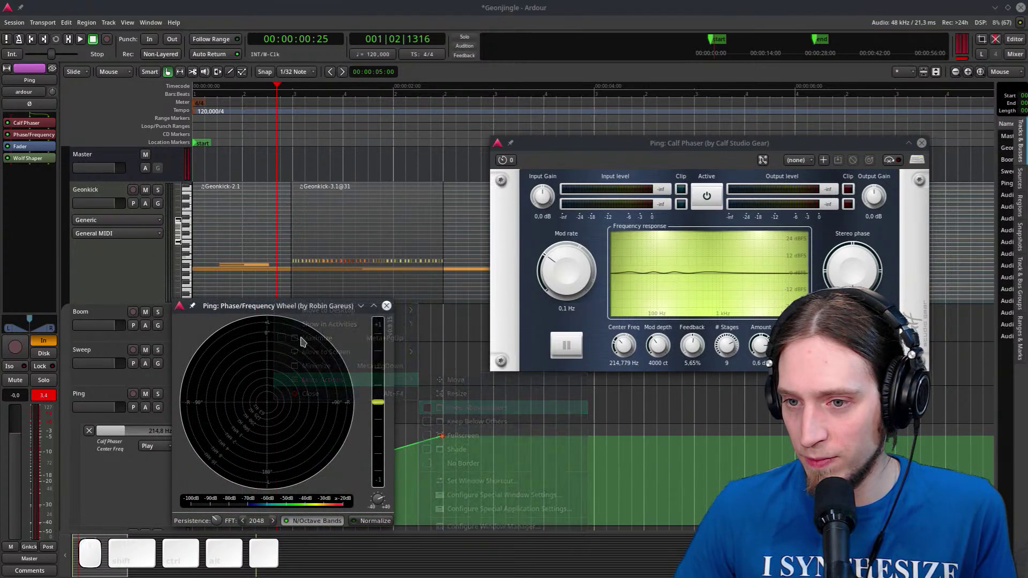
# Play the Ping roll repeatedly with different phaser settings and examine its phase in the Phase/Frequency Wheel
pyautogui.press('space')
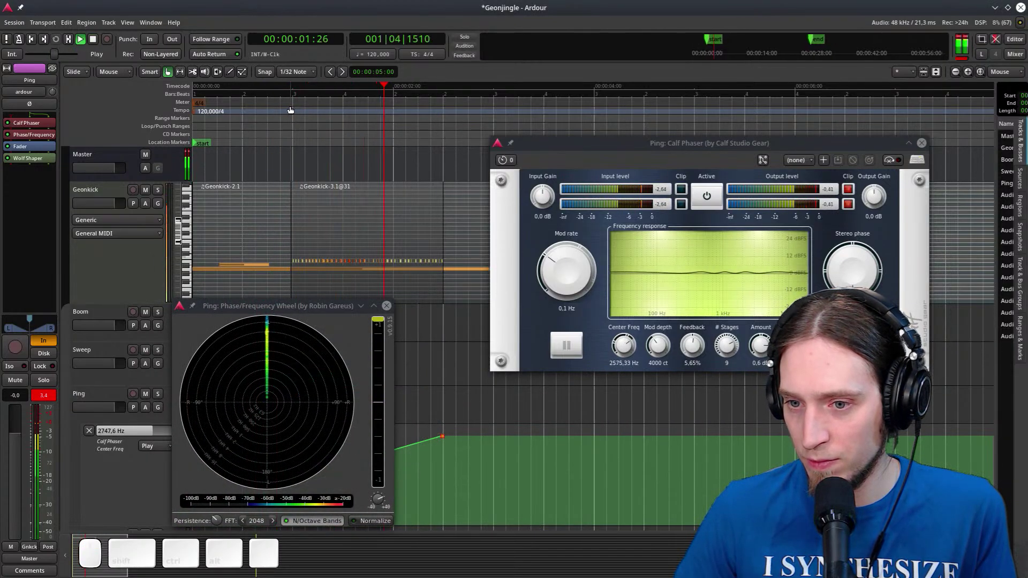
pyautogui.press('space')
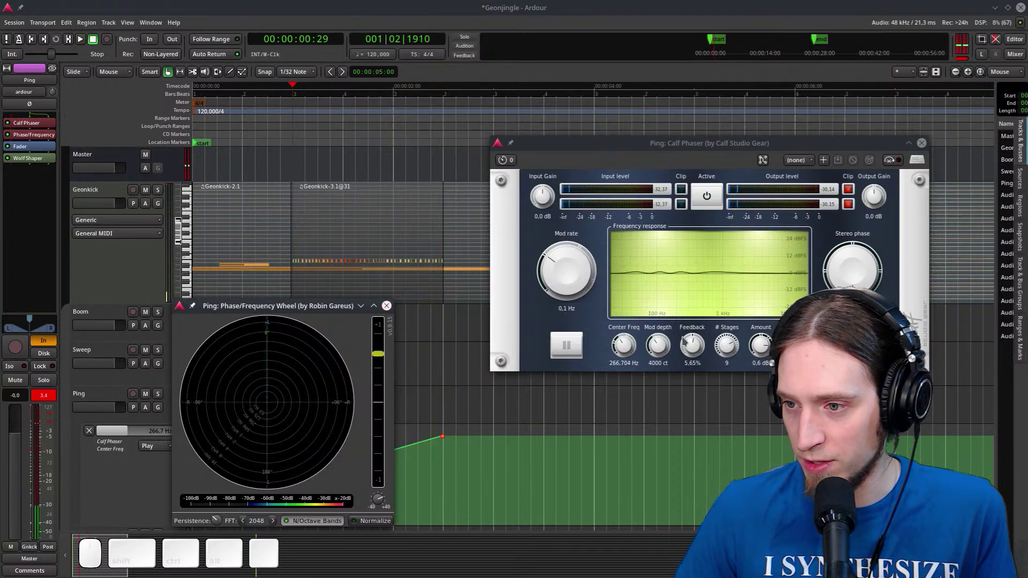
pyautogui.click(686, 342)
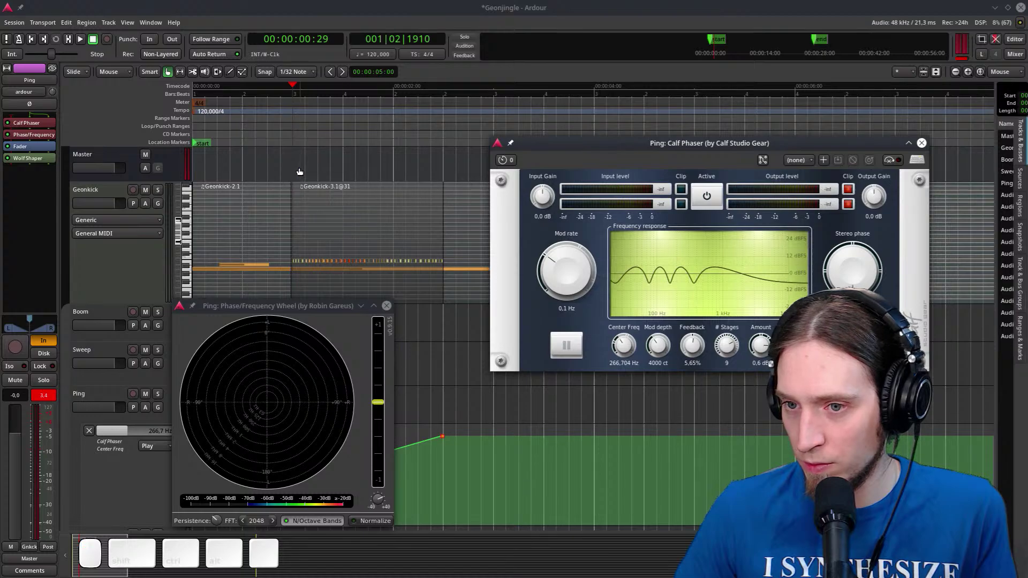
pyautogui.press('space')
pyautogui.press('space')
pyautogui.click(319, 428)
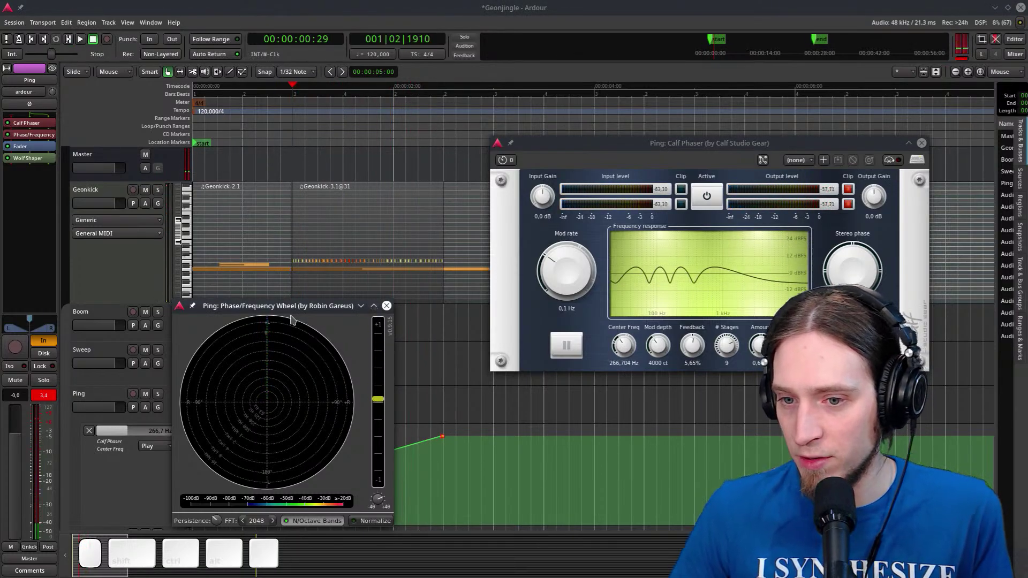
# Close the Phase/Frequency Wheel and delete it from the Ping track
pyautogui.click(387, 306)
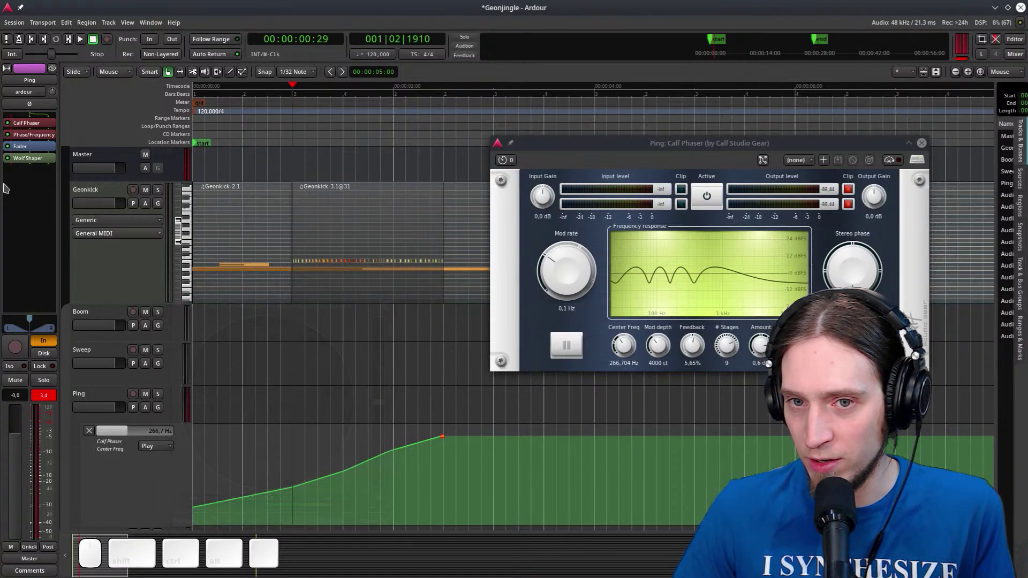
pyautogui.rightClick(36, 139)
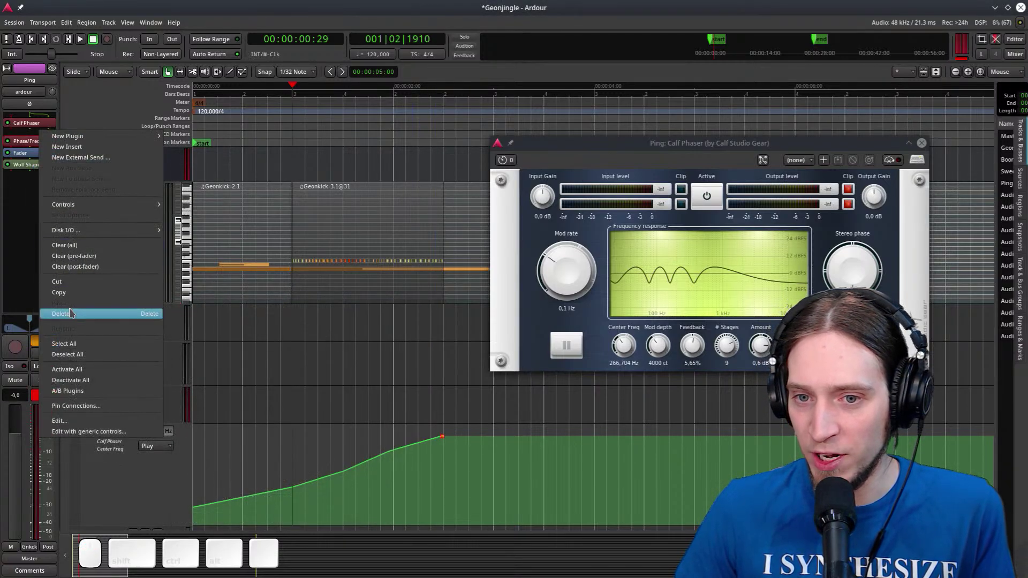
pyautogui.click(54, 341)
# Reopen Wolf Shaper, set it to BI, and draw a steep curve flattening at maximum output with a sharp notch to minimum near the centre
pyautogui.doubleClick(27, 146)
pyautogui.moveTo(407, 129); pyautogui.dragTo(320, 156)
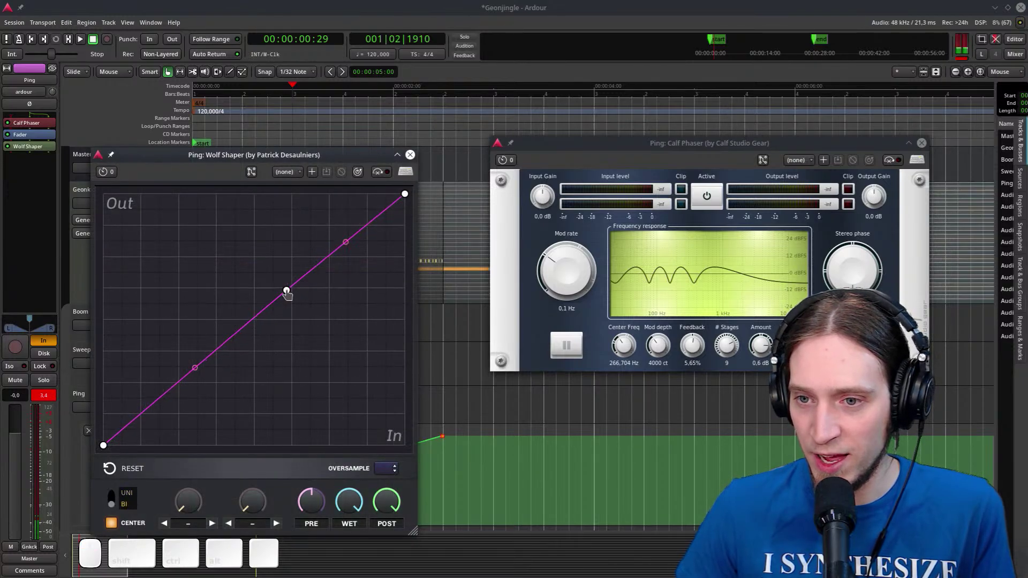
pyautogui.click(330, 257)
pyautogui.click(179, 382)
pyautogui.moveTo(331, 256); pyautogui.dragTo(330, 194)
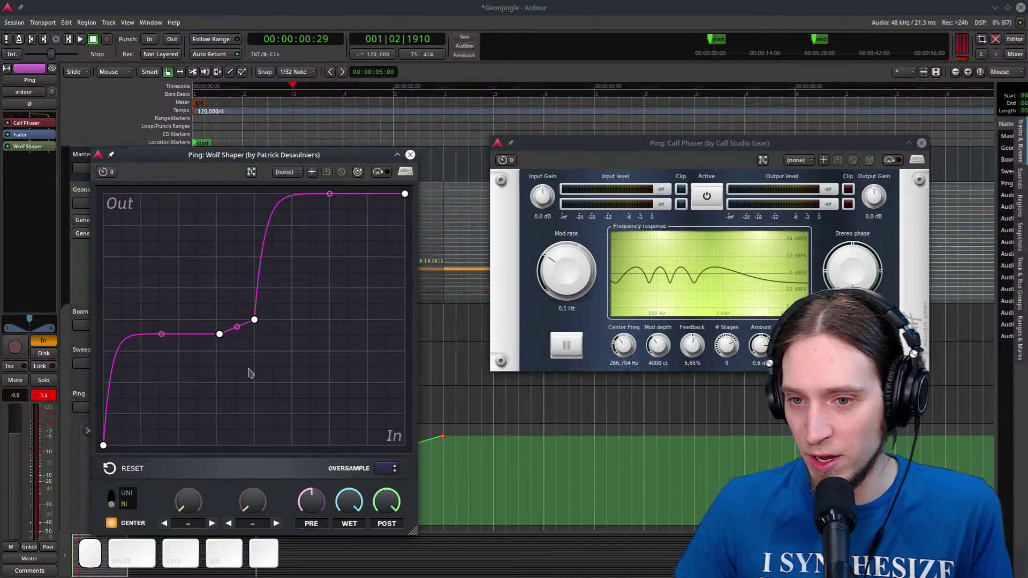
pyautogui.moveTo(238, 421); pyautogui.dragTo(236, 446)
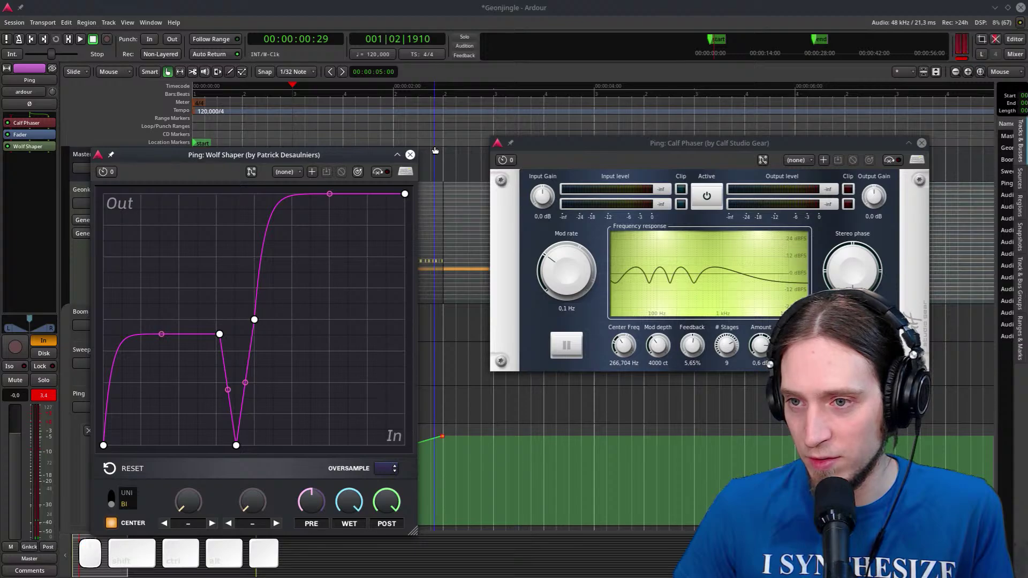
# Play the distorted Ping roll, raise the phaser's feedback to 63.46% and play it again
pyautogui.press('space')
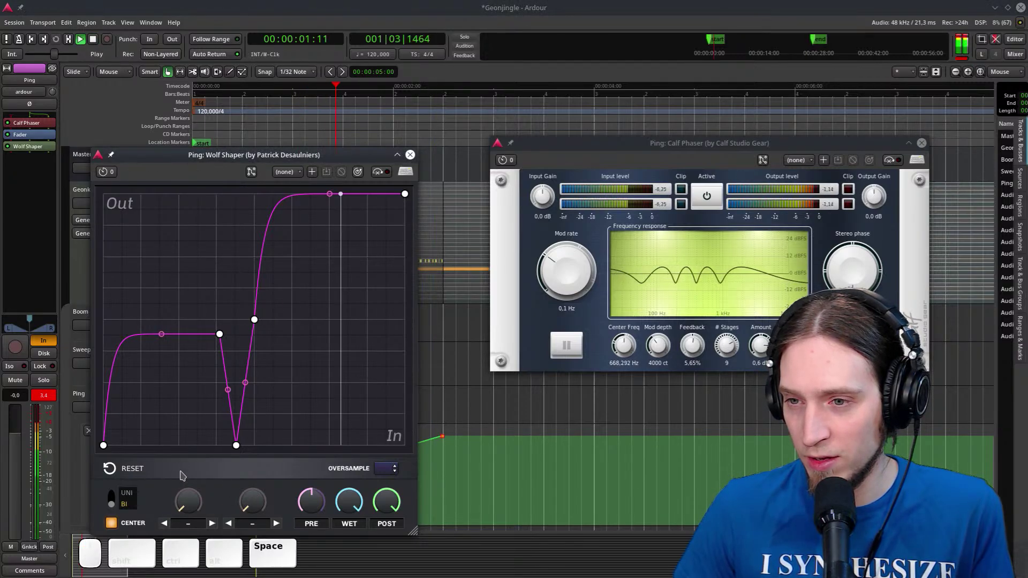
pyautogui.press('space')
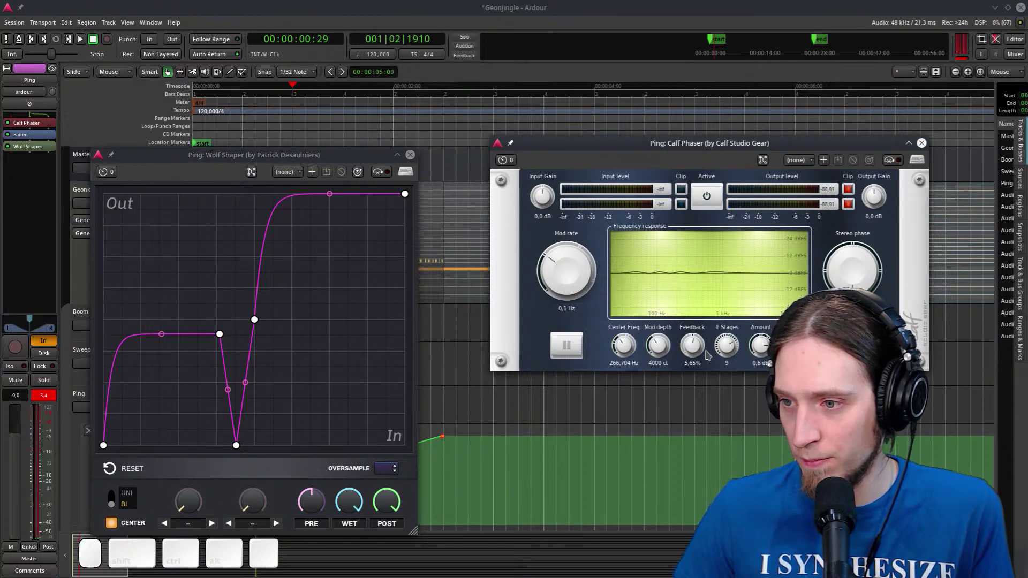
pyautogui.press('space')
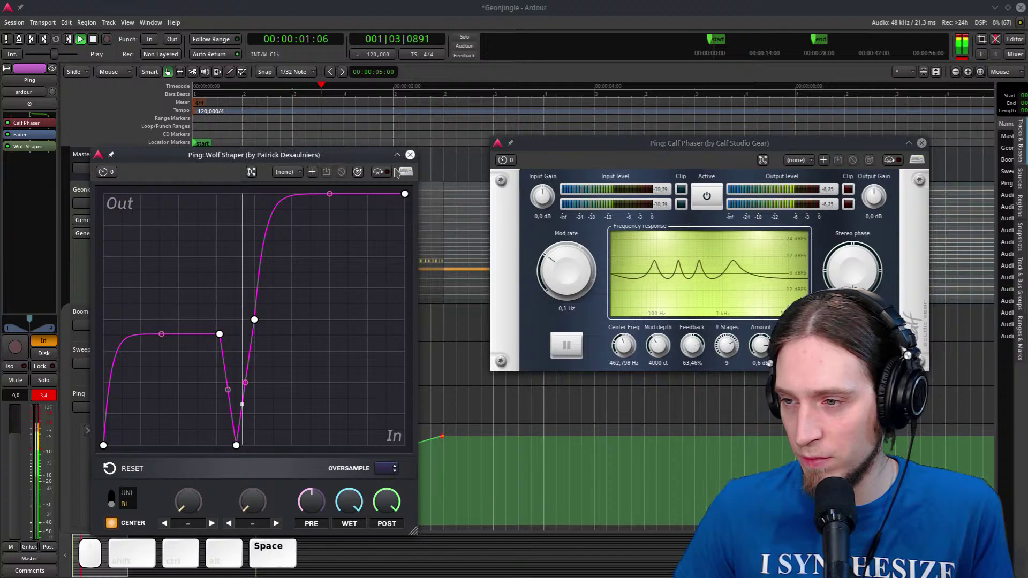
pyautogui.press('space')
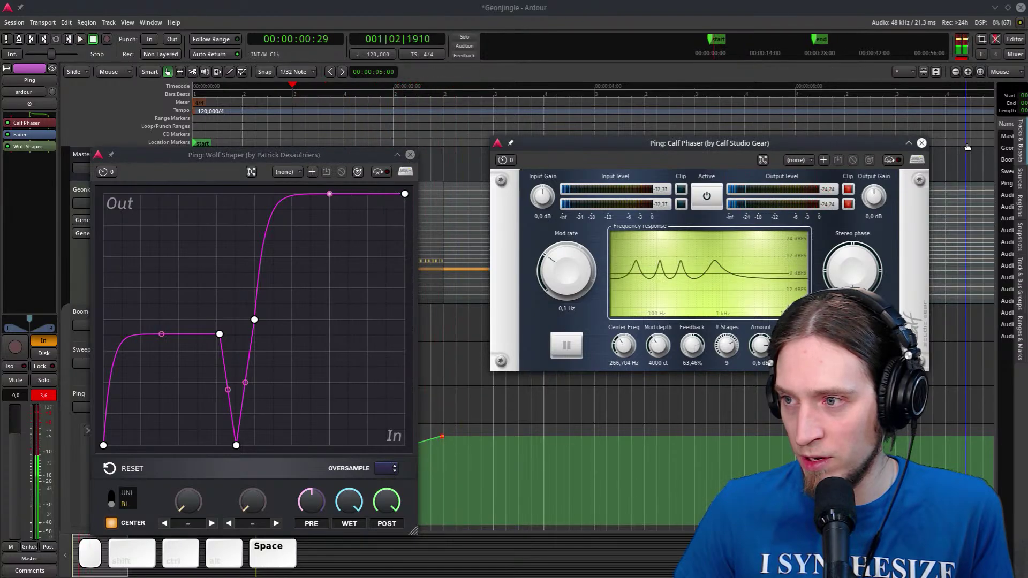
# Play the Ping roll while lowering Wolf Shaper's post gain and raising its pre gain to maximum, and move Wolf Shaper ahead of the fader
pyautogui.press('space')
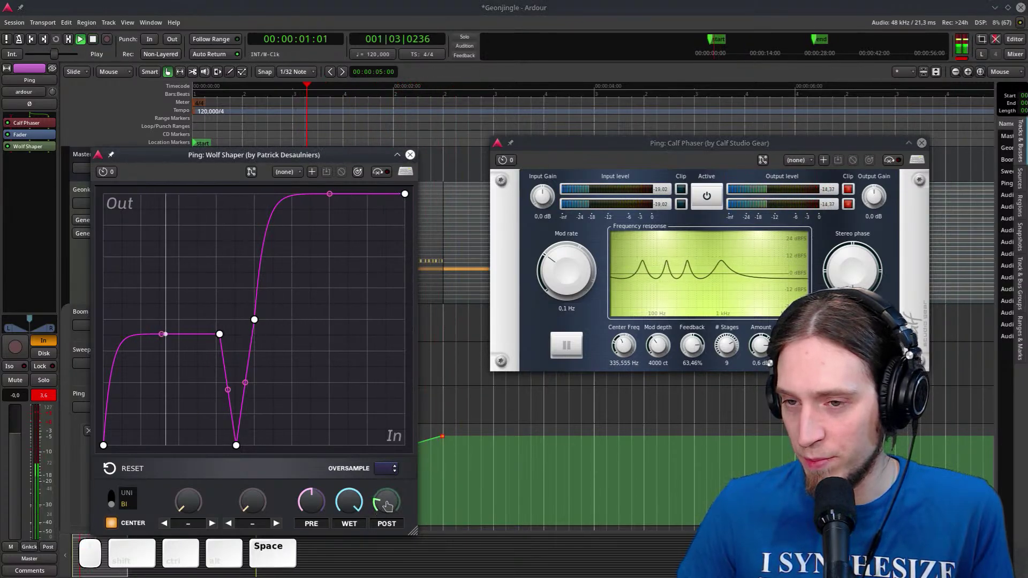
pyautogui.press('space')
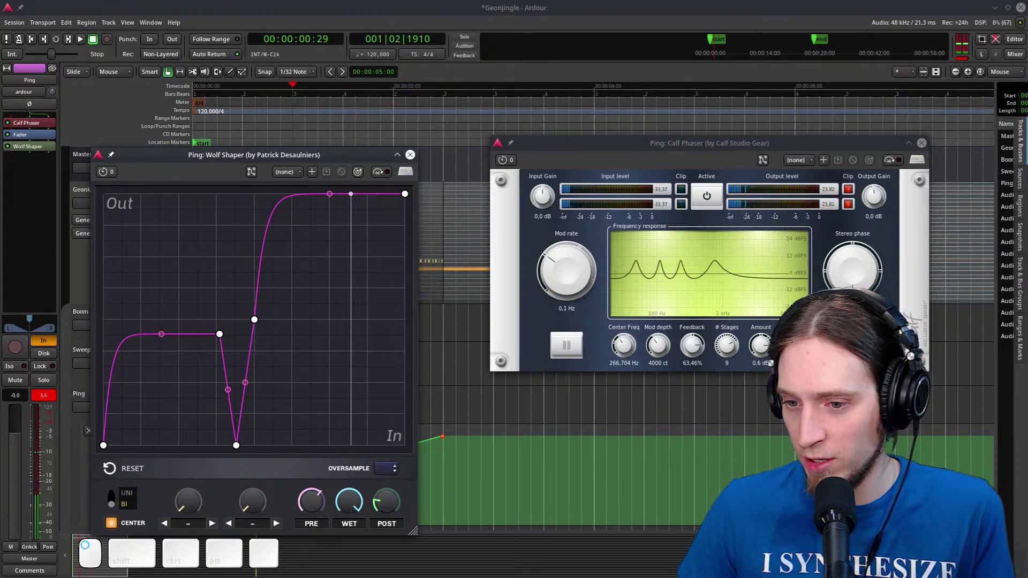
pyautogui.press('space')
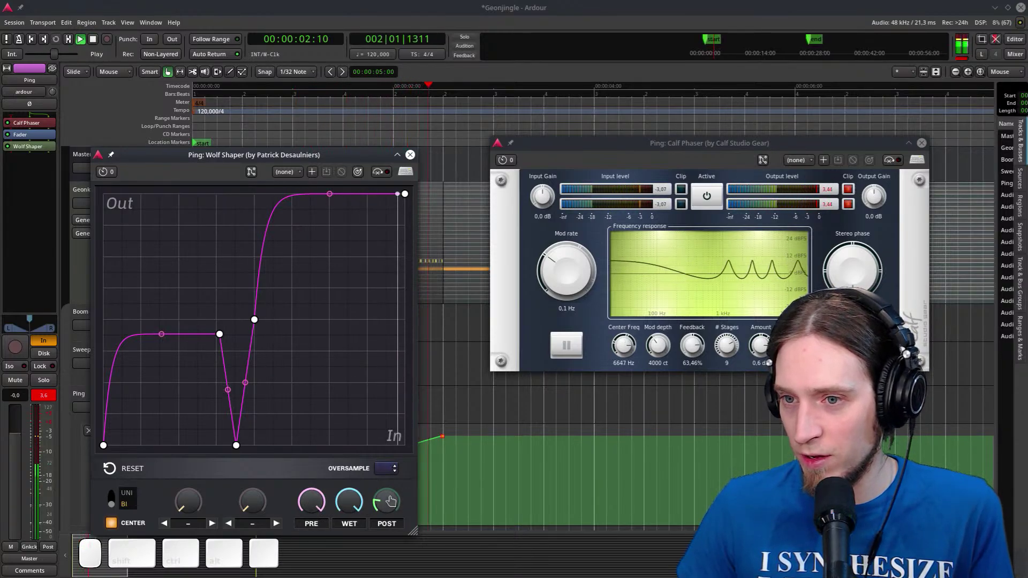
pyautogui.press('space')
pyautogui.moveTo(32, 146); pyautogui.dragTo(30, 132)
# Add the favourite plugin Dragonfly Hall Reverb ahead of Calf Phaser in the Ping track's processor chain
pyautogui.rightClick(38, 120)
pyautogui.moveTo(155, 123)
pyautogui.moveTo(188, 123)
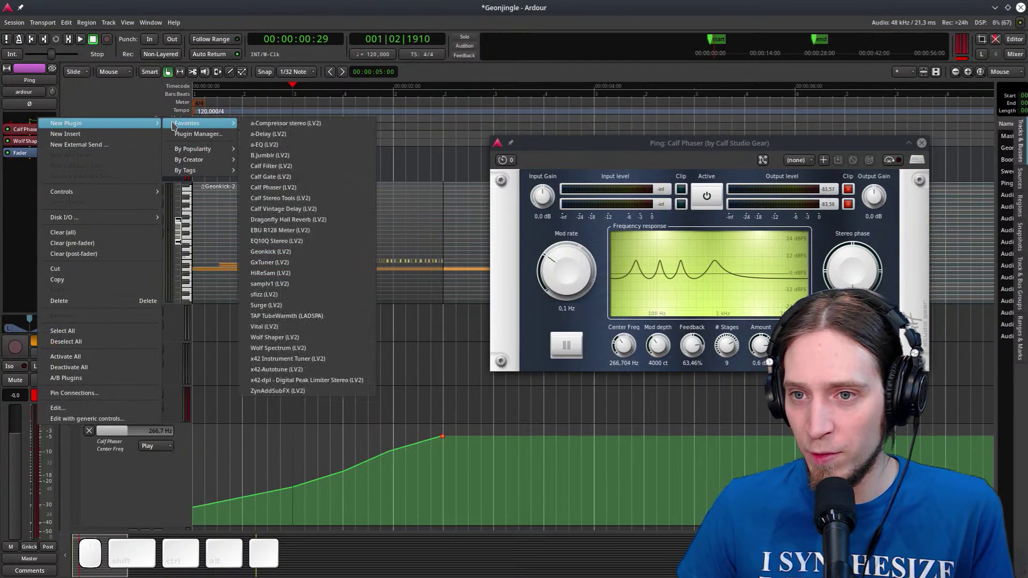
pyautogui.click(325, 220)
pyautogui.moveTo(217, 156); pyautogui.dragTo(255, 194)
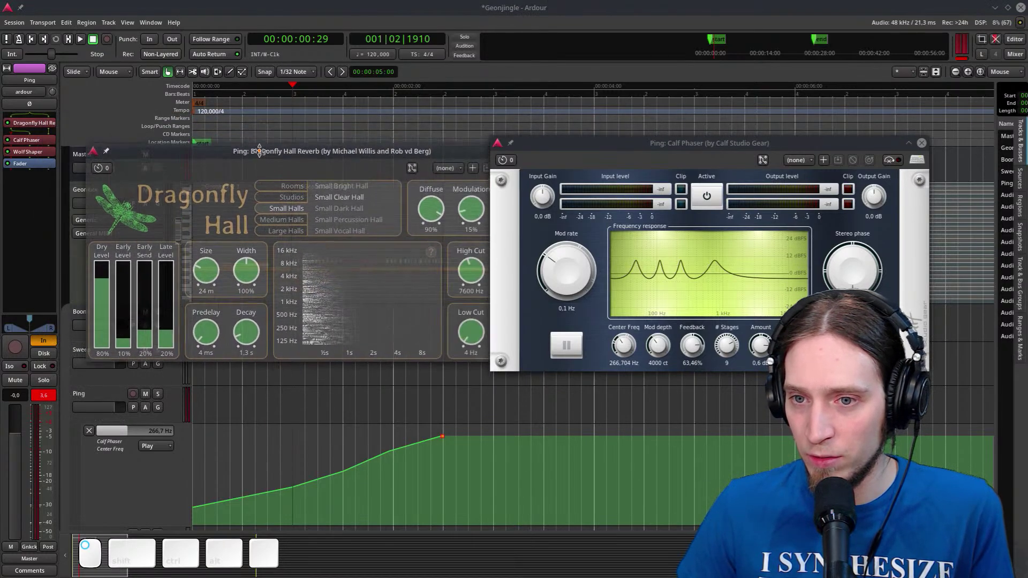
# Set the reverb's late level to 2%, decay to 0,1 s and size to 11 m while auditioning the roll, and close both plugin windows
pyautogui.press('space')
pyautogui.press('space')
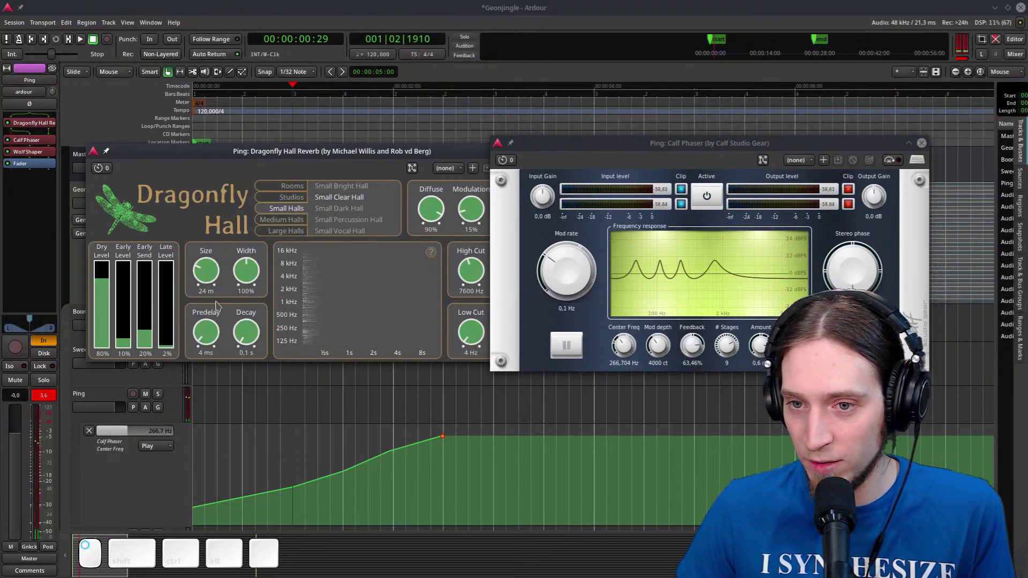
pyautogui.press('space')
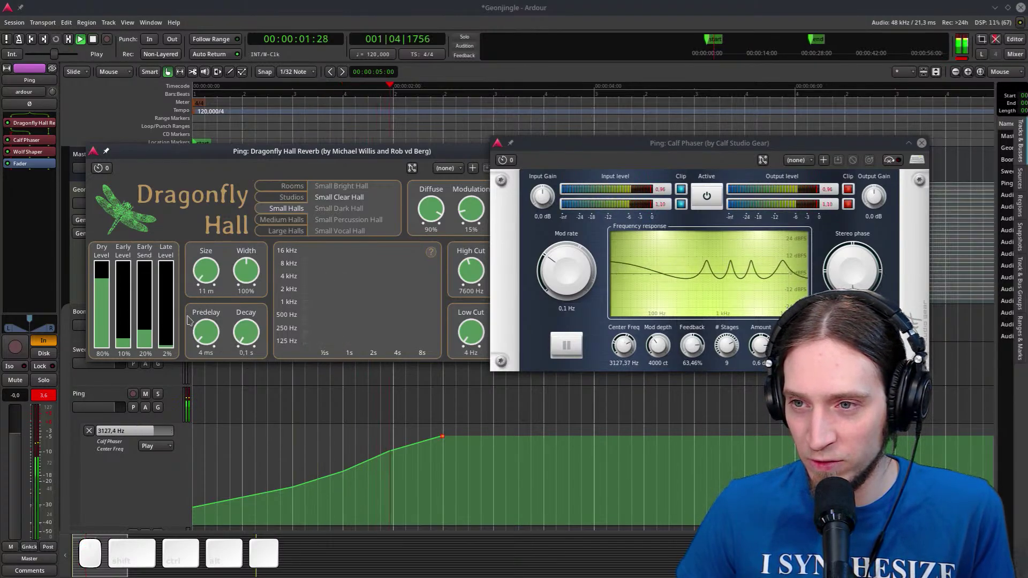
pyautogui.moveTo(465, 155); pyautogui.dragTo(344, 184)
pyautogui.press('space')
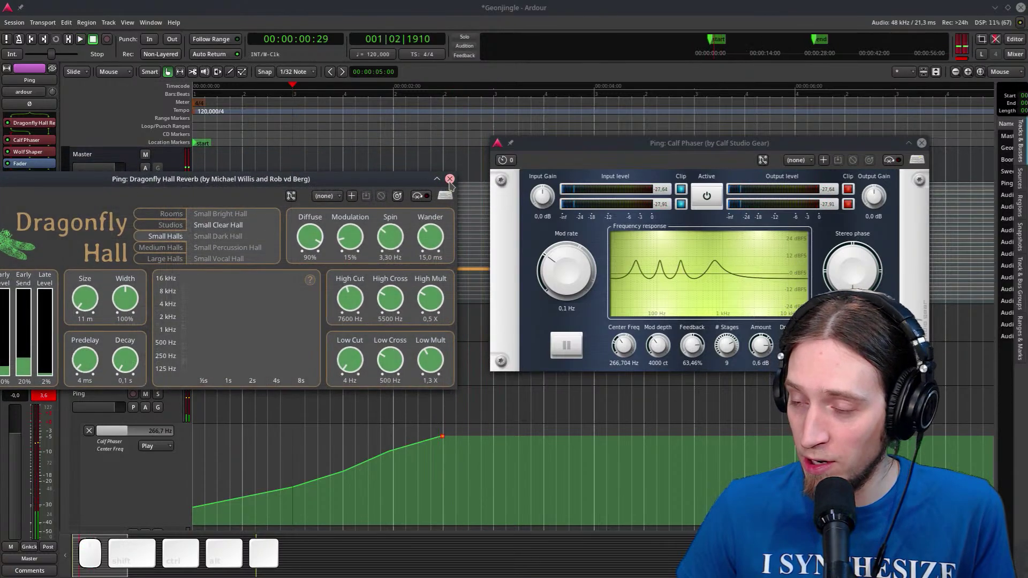
pyautogui.click(450, 179)
pyautogui.click(921, 143)
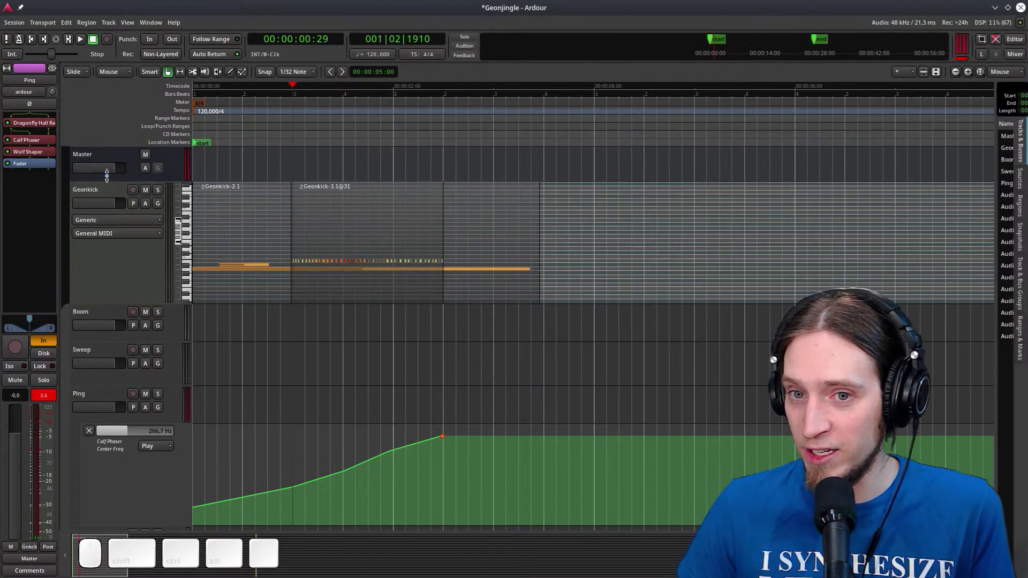
# Add Calf Filter to the Ping track and set its mode to 18dB/oct Bandpass
pyautogui.rightClick(37, 170)
pyautogui.moveTo(81, 171)
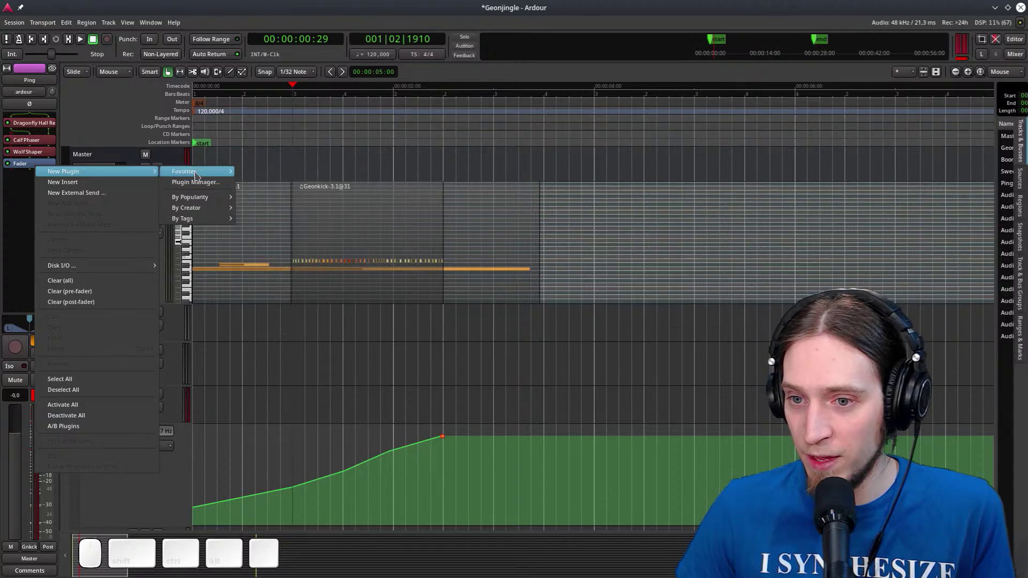
pyautogui.moveTo(197, 176)
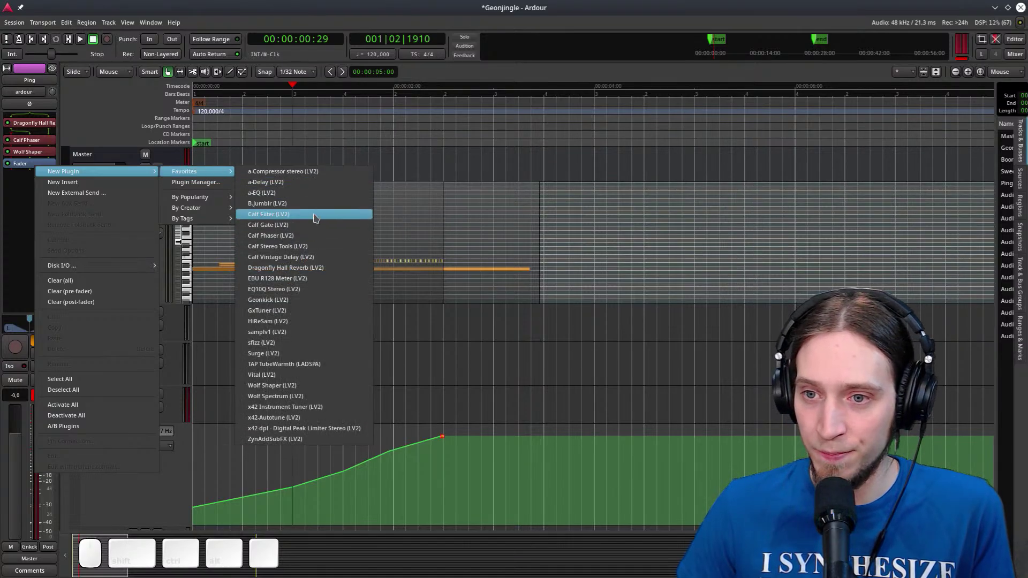
pyautogui.click(267, 215)
pyautogui.click(269, 215)
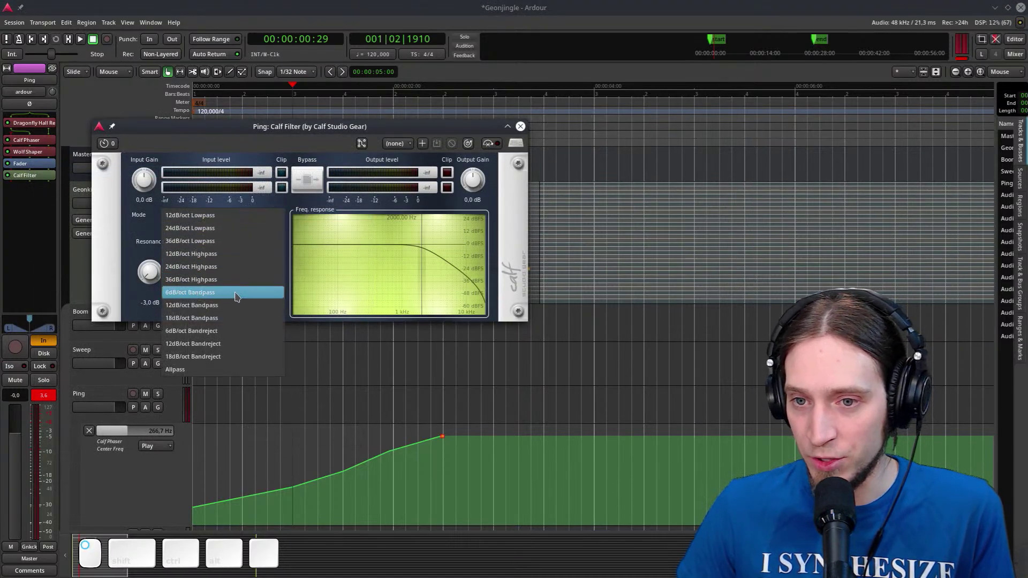
pyautogui.click(239, 296)
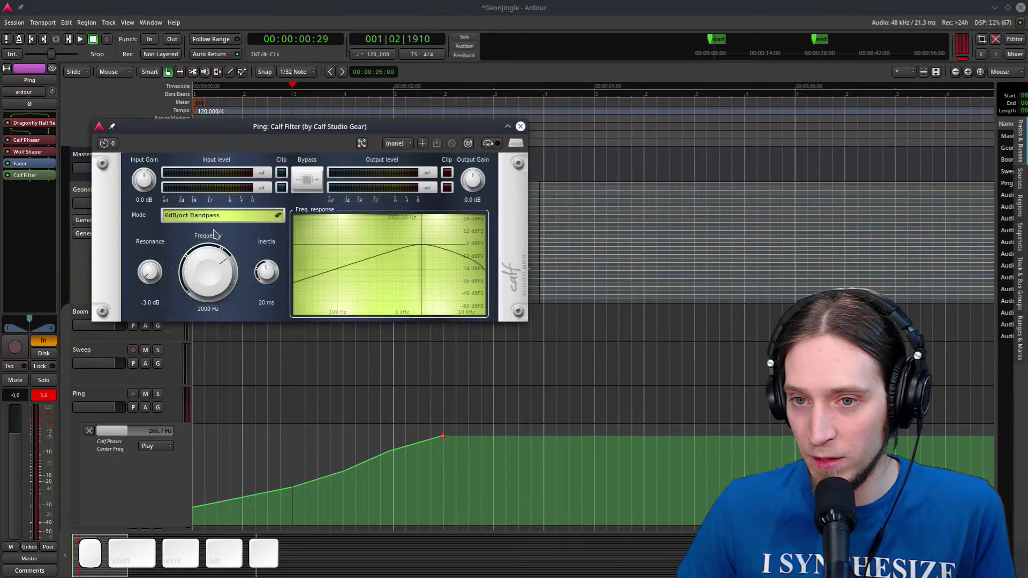
pyautogui.click(222, 215)
pyautogui.click(205, 255)
pyautogui.click(222, 214)
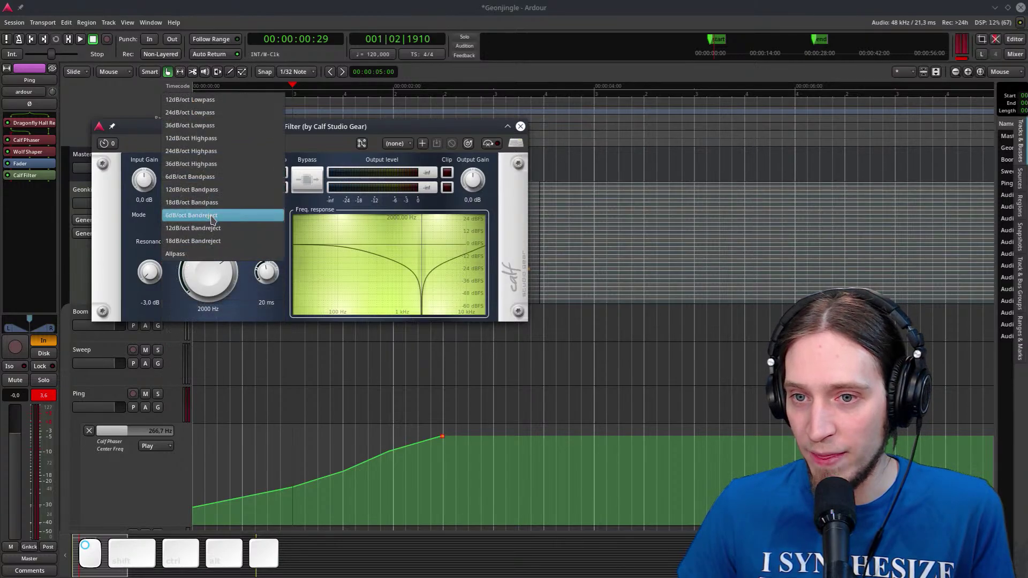
pyautogui.click(193, 202)
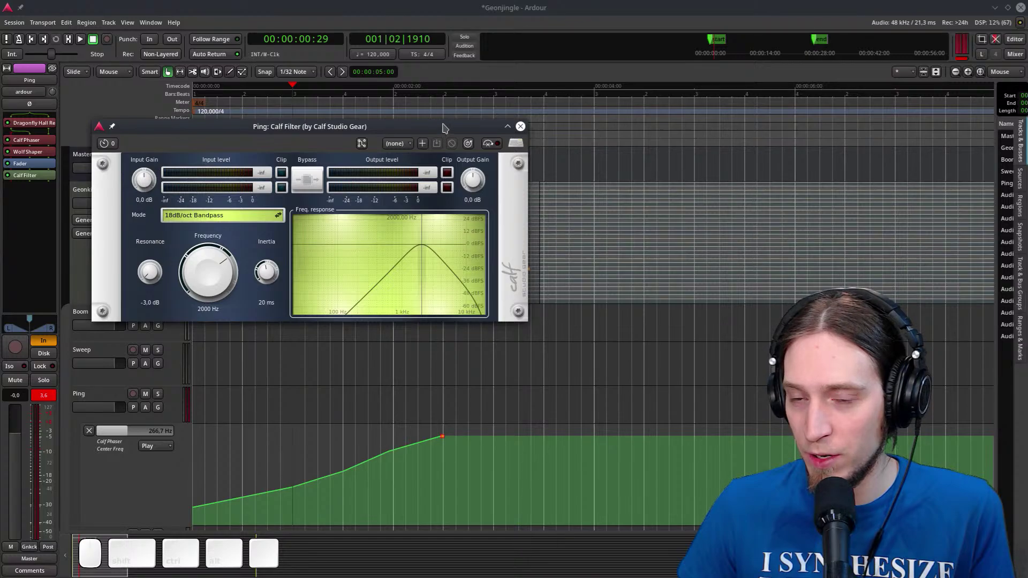
# Keep the Calf Filter window above other windows and move the filter between Calf Phaser and Wolf Shaper in the chain
pyautogui.moveTo(444, 127); pyautogui.dragTo(739, 192)
pyautogui.rightClick(738, 192)
pyautogui.moveTo(787, 267)
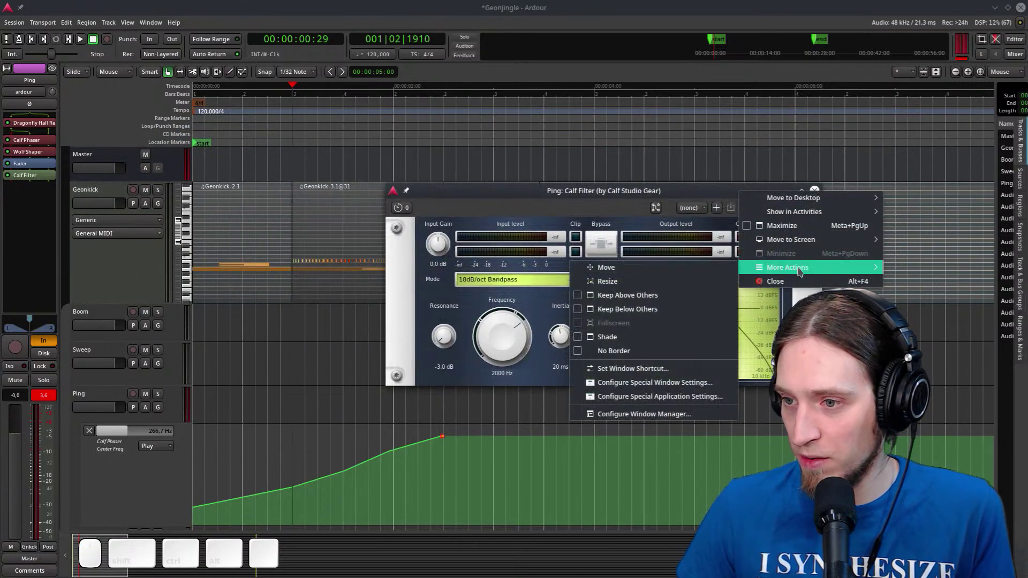
pyautogui.click(656, 301)
pyautogui.moveTo(26, 175); pyautogui.dragTo(46, 150)
# Show a taller automation lane for Calf Filter's Frequency on the Ping track and move the filter window clear of it
pyautogui.click(145, 204)
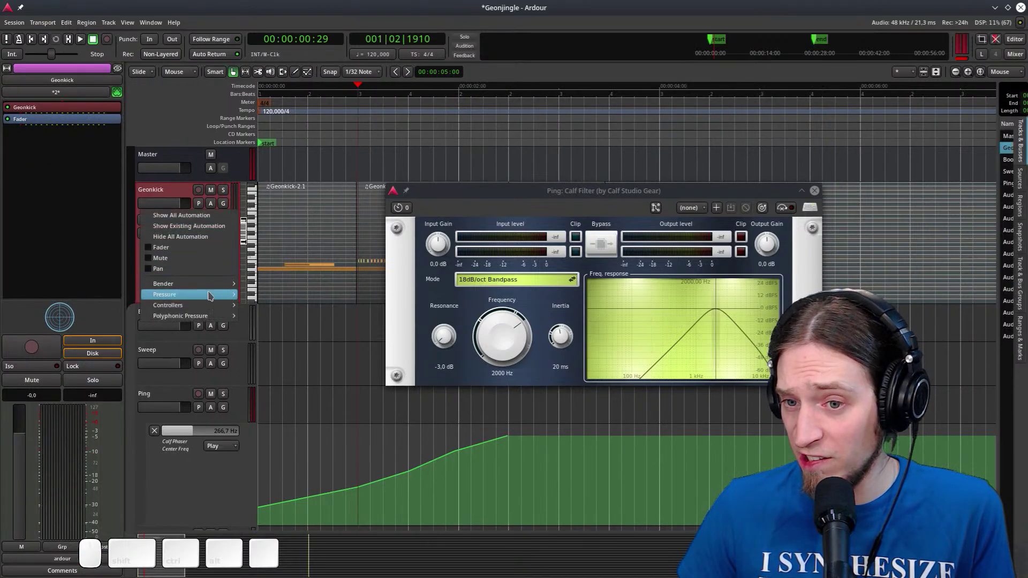
pyautogui.click(191, 392)
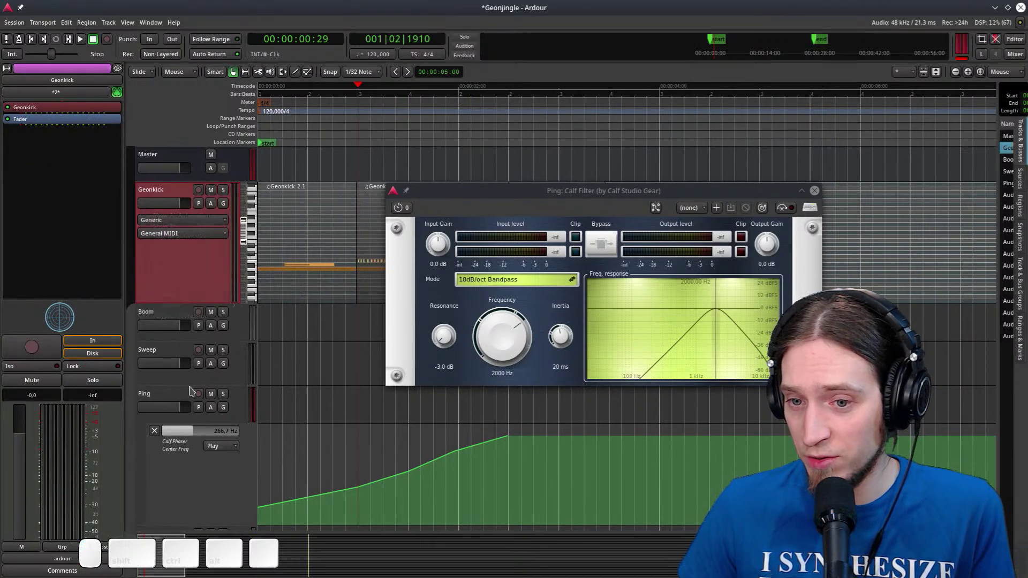
pyautogui.click(208, 410)
pyautogui.moveTo(256, 456)
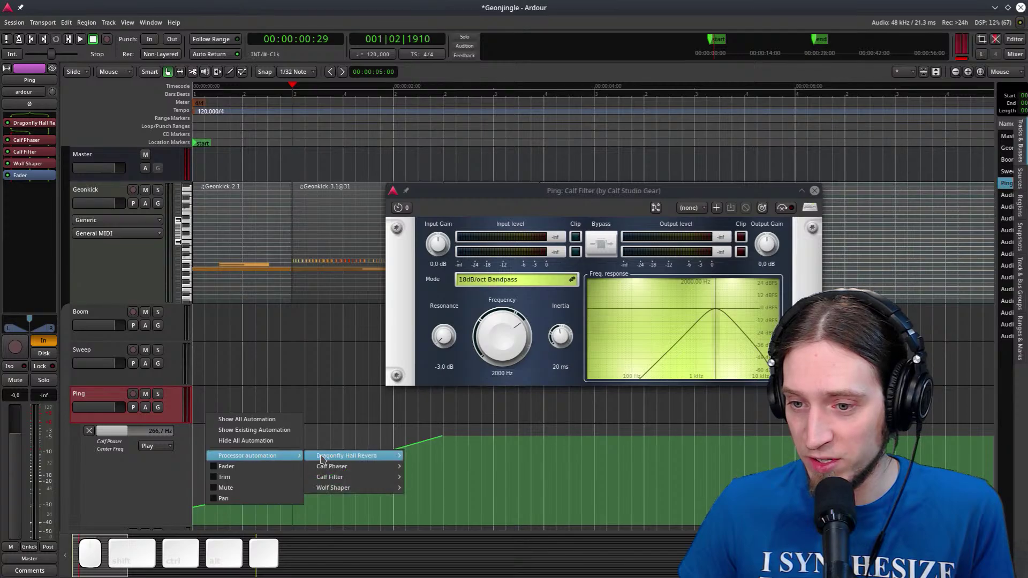
pyautogui.moveTo(336, 490)
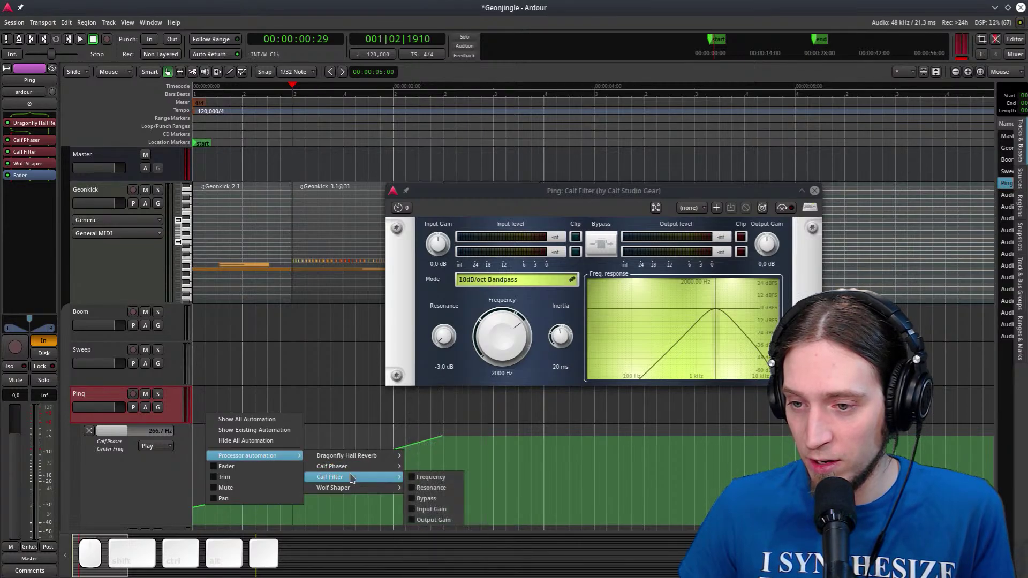
pyautogui.click(429, 477)
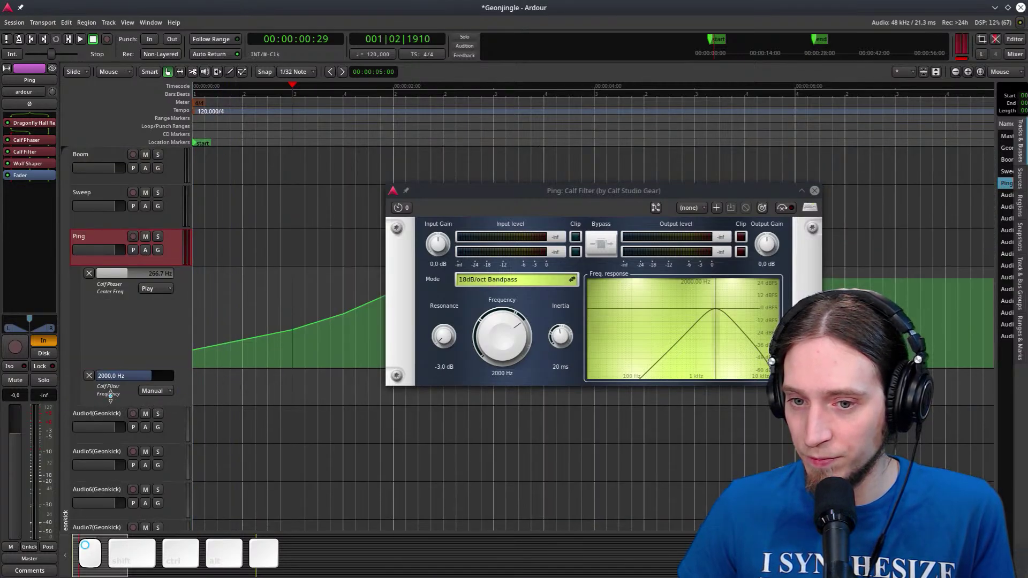
pyautogui.moveTo(515, 194); pyautogui.dragTo(506, 67)
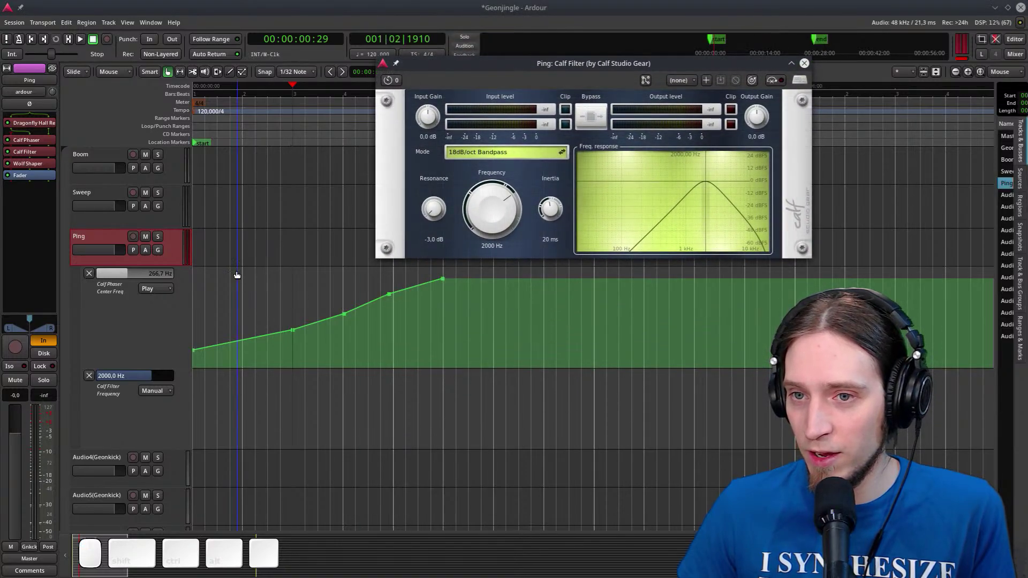
# Draw a filter frequency curve that dips at the roll's start and rises to its end, set the lane to Play and audition it
pyautogui.press('space')
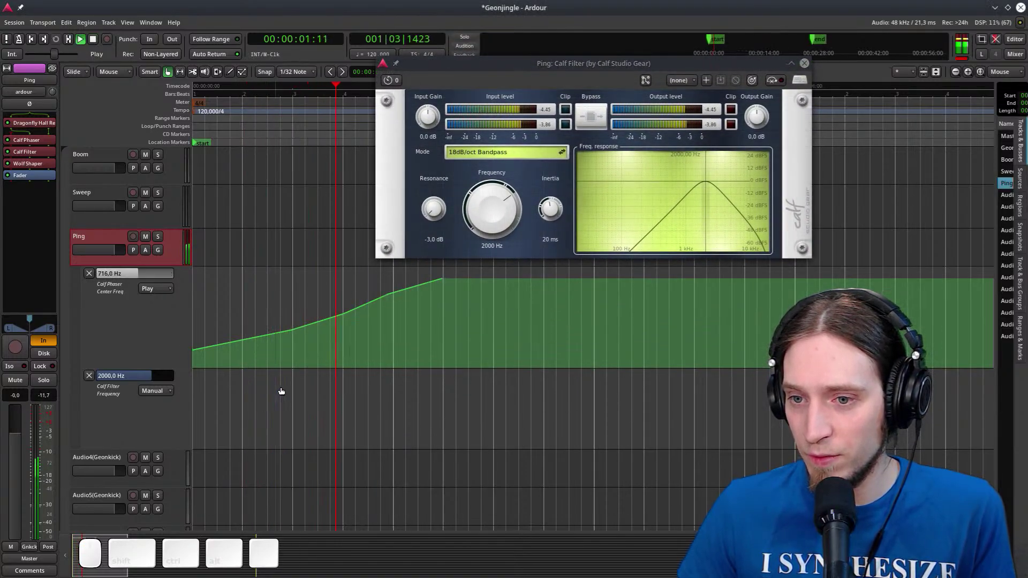
pyautogui.press('space')
pyautogui.press('d')
pyautogui.click(297, 424)
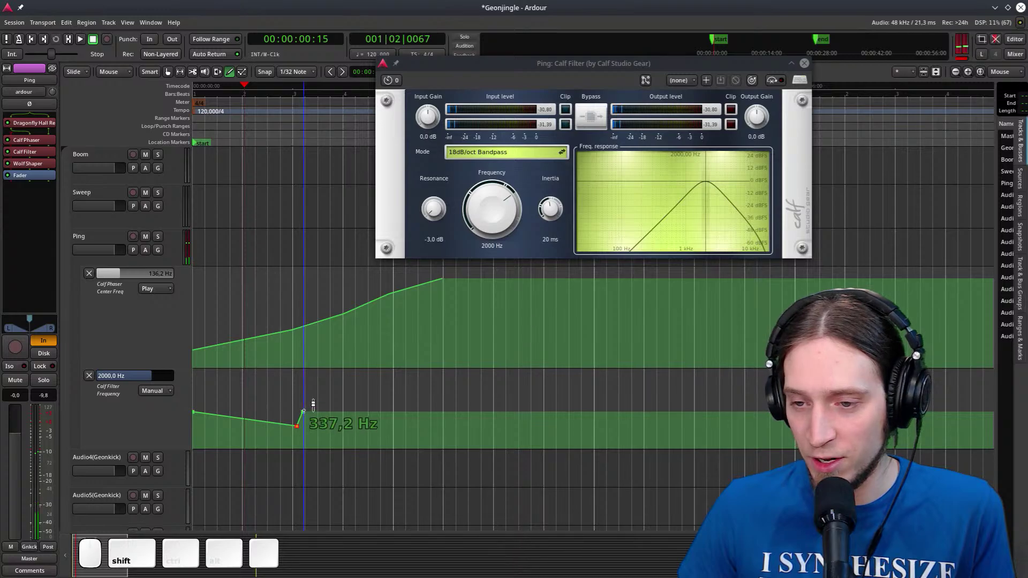
pyautogui.moveTo(313, 406)
pyautogui.mouseDown()
pyautogui.moveTo(299, 420)
pyautogui.moveTo(321, 426)
pyautogui.moveTo(357, 400)
pyautogui.moveTo(386, 402)
pyautogui.moveTo(449, 370)
pyautogui.mouseUp()
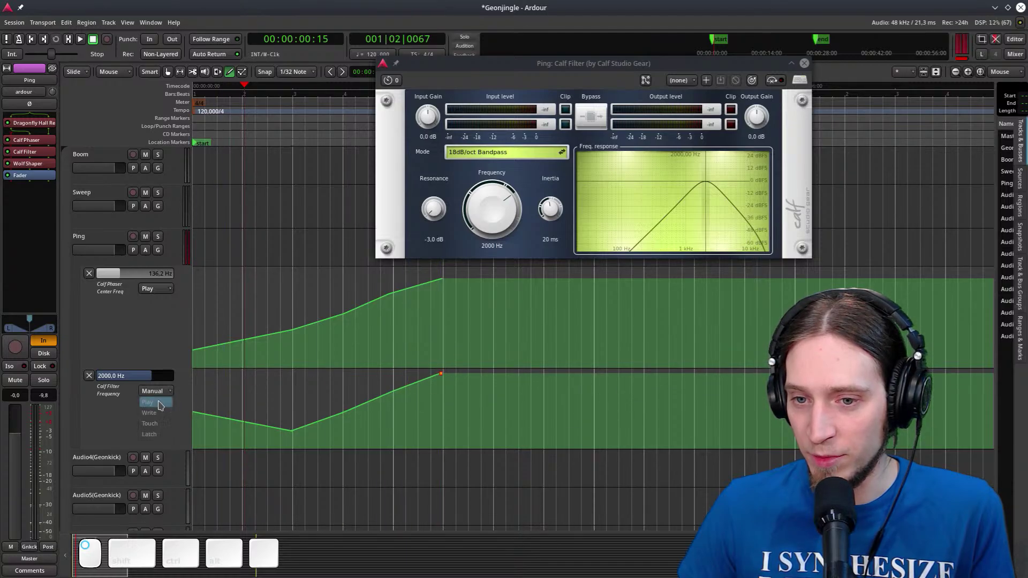
pyautogui.click(158, 404)
pyautogui.press('space')
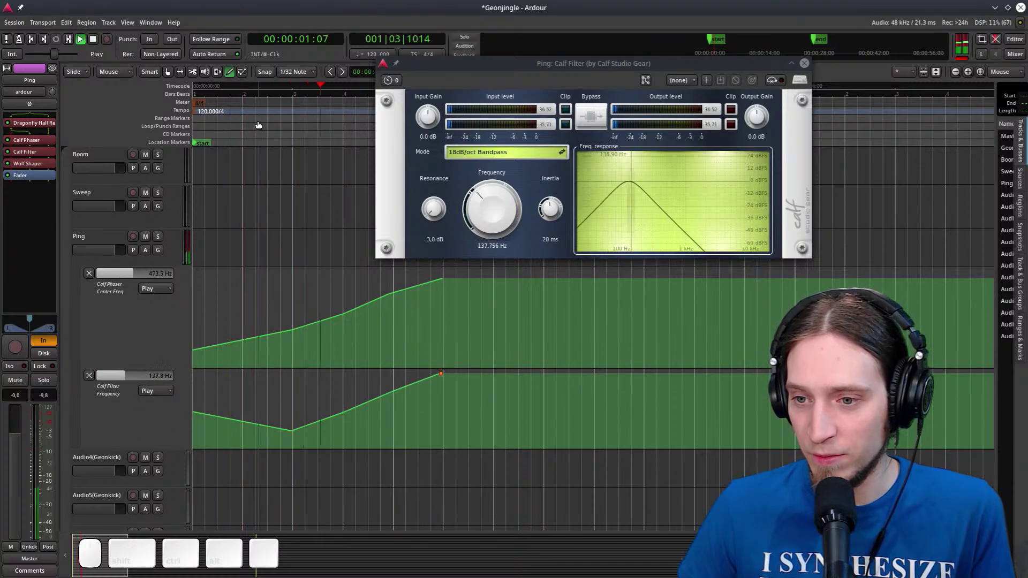
pyautogui.press('space')
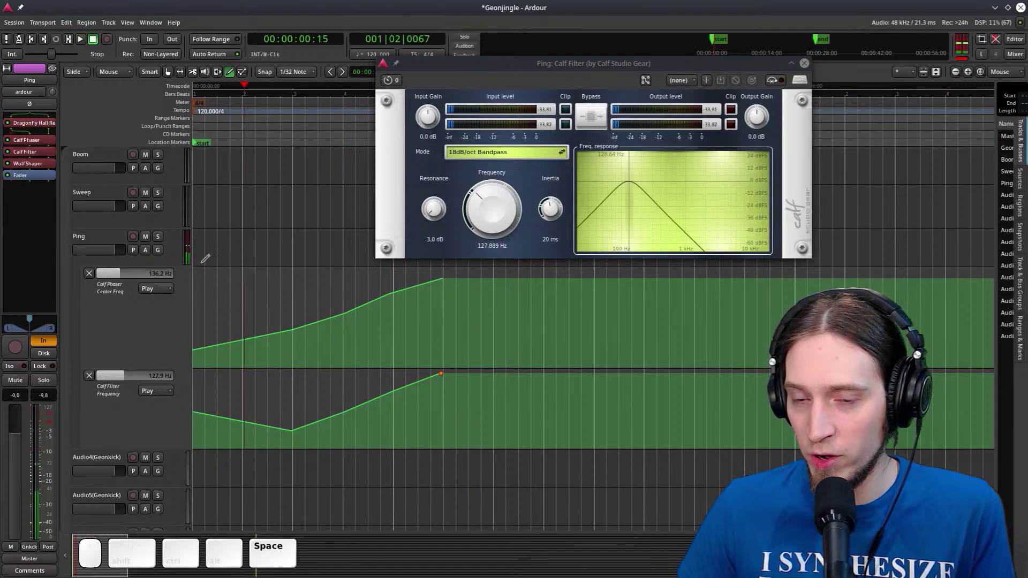
# Audition the Ping roll with filter resonances of 26,9 dB and 8,4 dB, and settle on -0,9 dB
pyautogui.moveTo(439, 212); pyautogui.dragTo(438, 164)
pyautogui.press('space')
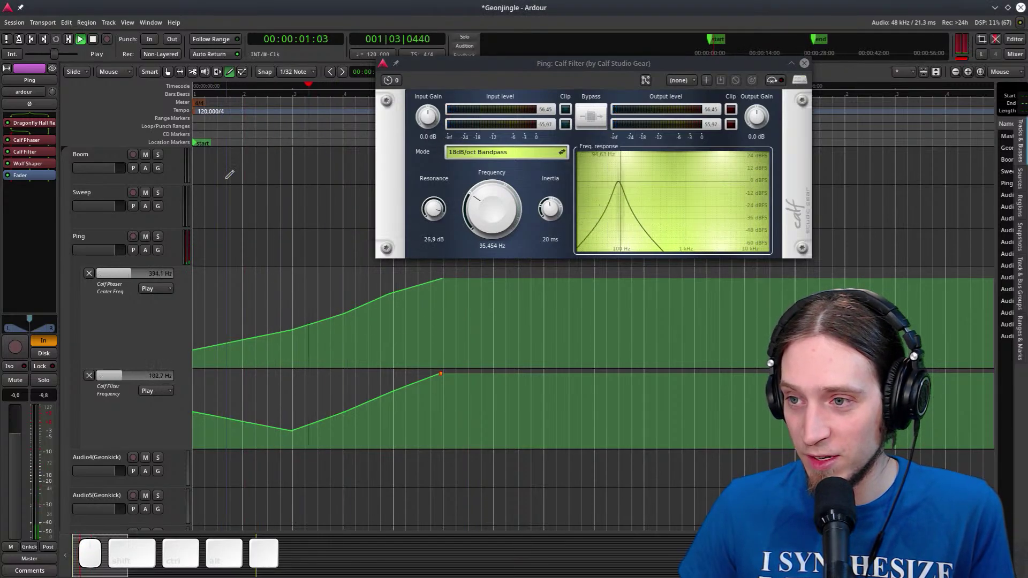
pyautogui.press('space')
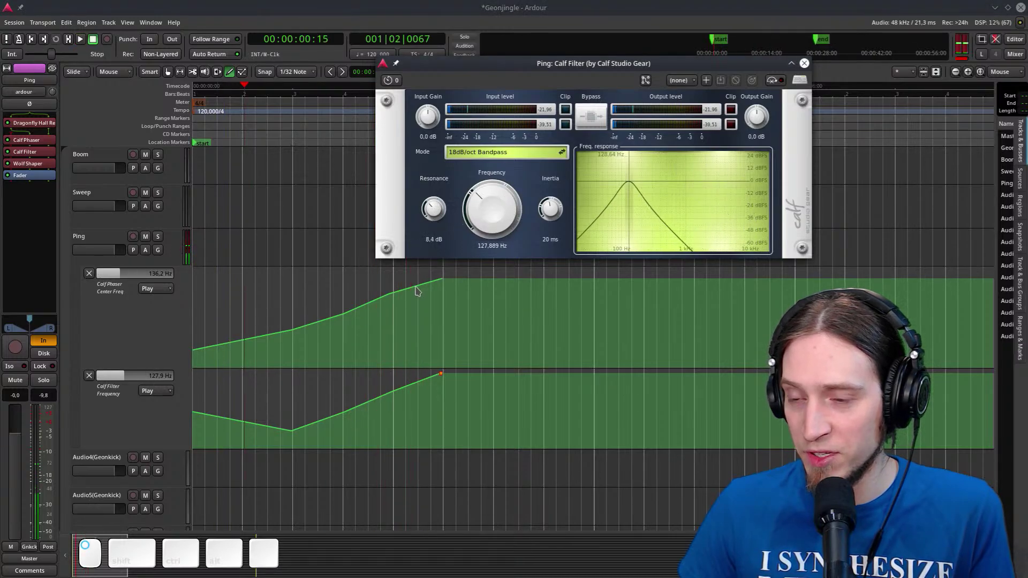
pyautogui.press('space')
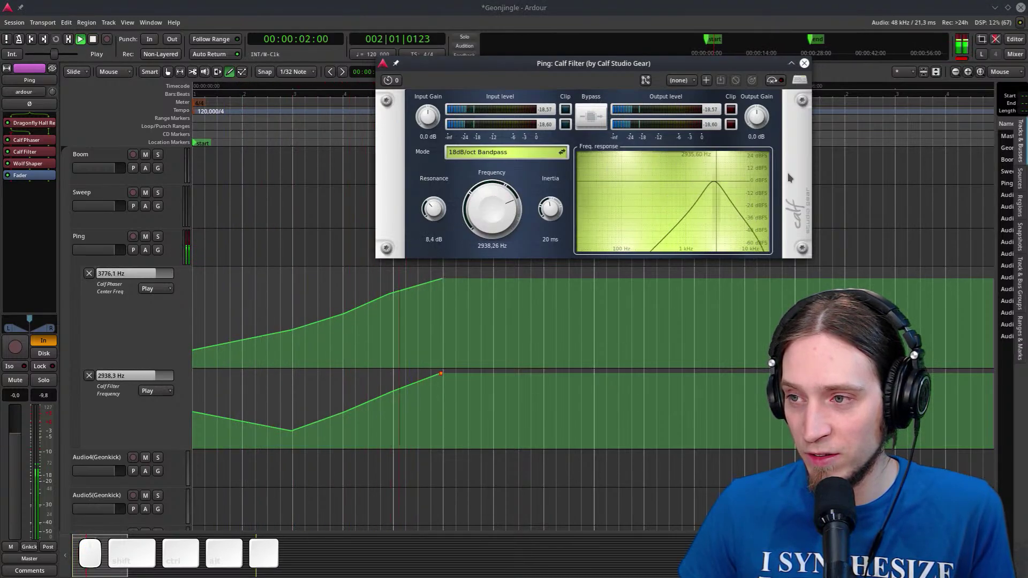
pyautogui.press('space')
pyautogui.moveTo(434, 210); pyautogui.dragTo(435, 252)
pyautogui.press('space')
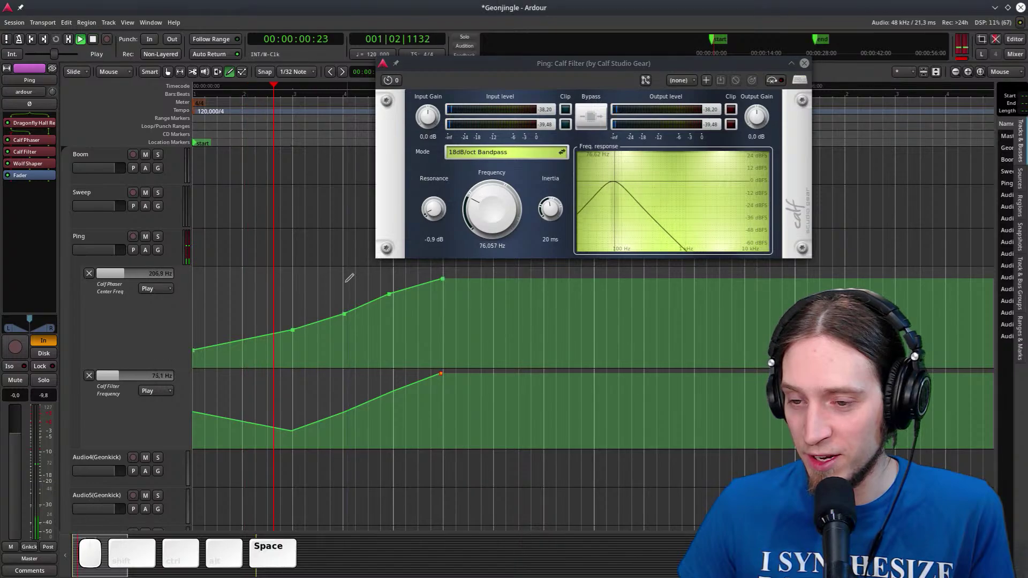
pyautogui.press('space')
# Close the Calf Filter window and reduce the height of the Ping track's phaser and filter automation lanes
pyautogui.click(805, 64)
pyautogui.moveTo(133, 354); pyautogui.dragTo(144, 320)
pyautogui.moveTo(130, 406); pyautogui.dragTo(135, 380)
pyautogui.moveTo(158, 330); pyautogui.dragTo(159, 312)
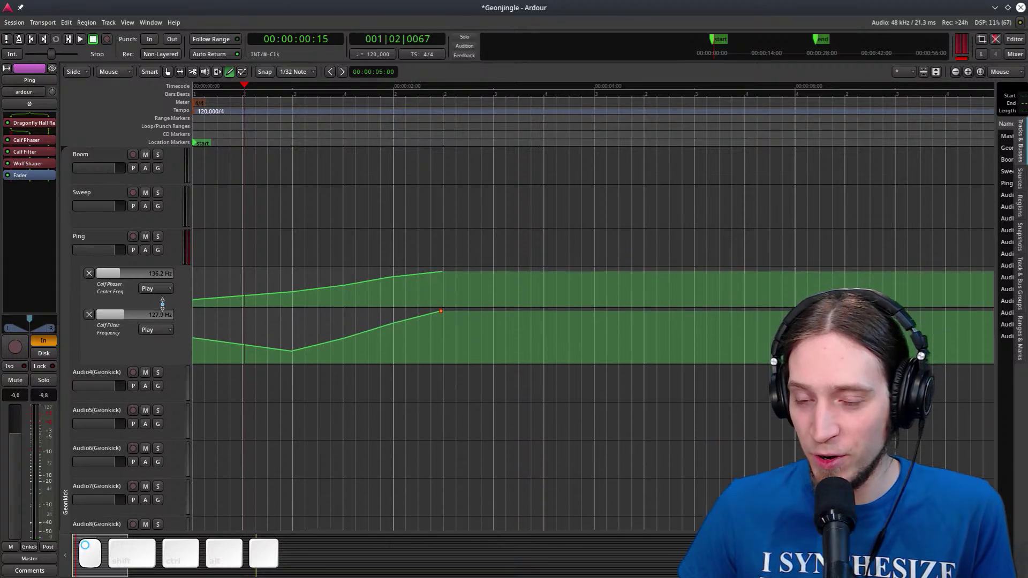
pyautogui.click(145, 371)
pyautogui.moveTo(146, 368); pyautogui.dragTo(149, 357)
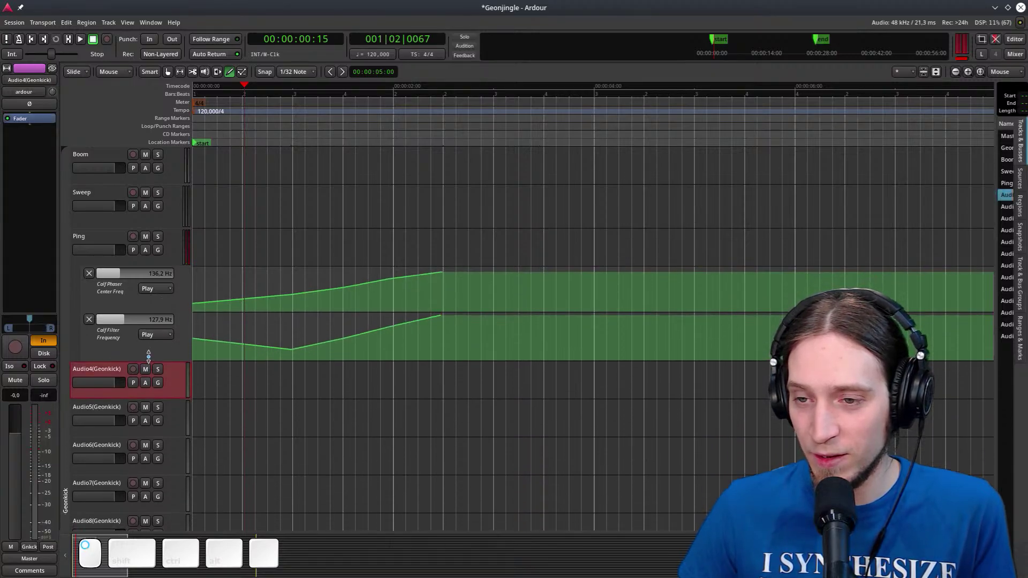
# Switch back to Grab mode, return the playhead to the session start and bring the Geonkick regions into view
pyautogui.press('g')
pyautogui.press('-')
pyautogui.press('-')
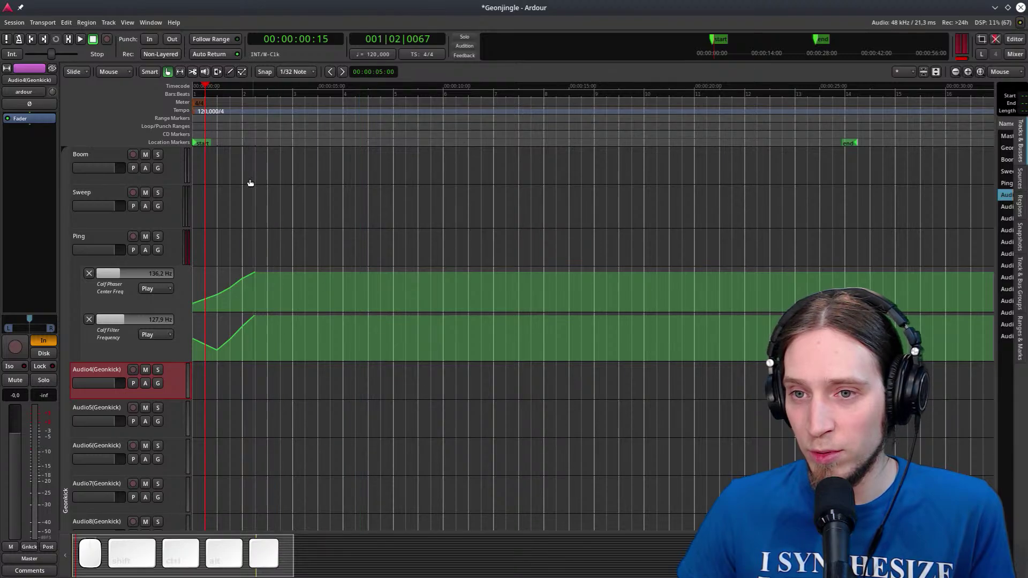
pyautogui.click(32, 39)
pyautogui.scroll(2, 210, 217)
pyautogui.scroll(2, 264, 302)
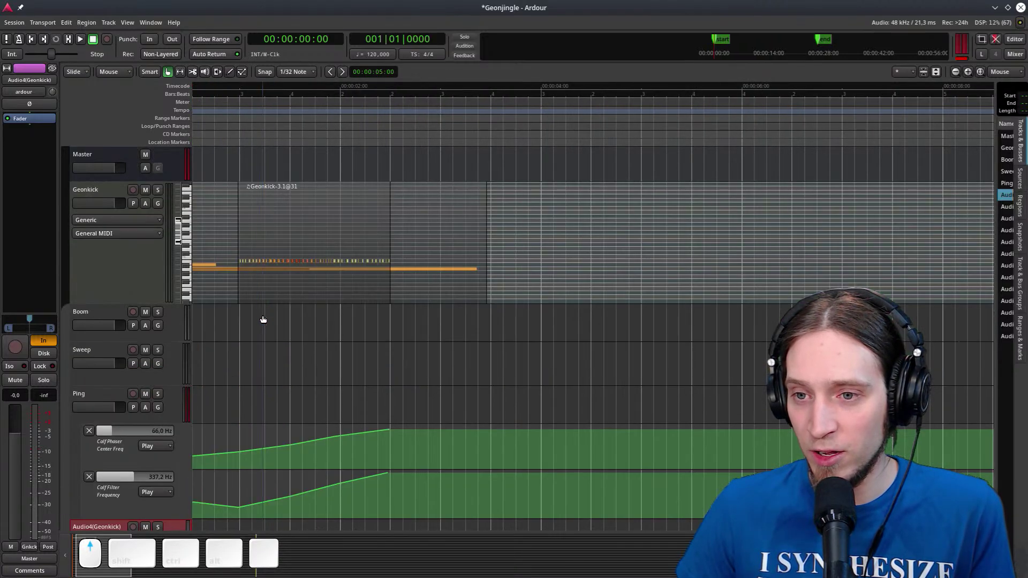
# Audition the jingle from its opening through both Geonkick regions with the Ping automation, and finish with the playhead at the session start
pyautogui.moveTo(277, 144); pyautogui.dragTo(187, 156)
pyautogui.scroll(-1, 264, 354)
pyautogui.scroll(-1, 254, 354)
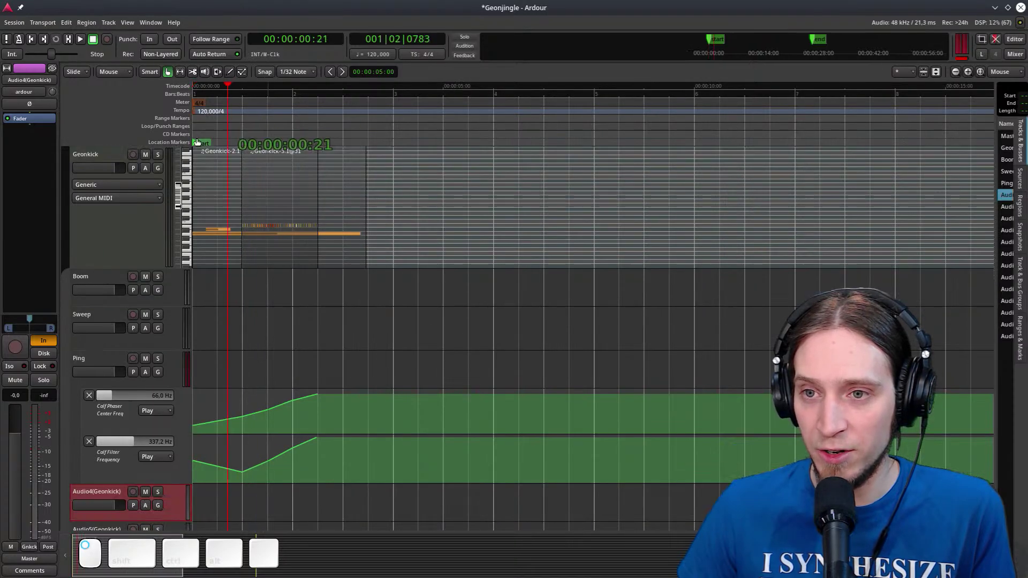
pyautogui.scroll(1, 227, 381)
pyautogui.moveTo(256, 133); pyautogui.dragTo(31, 167)
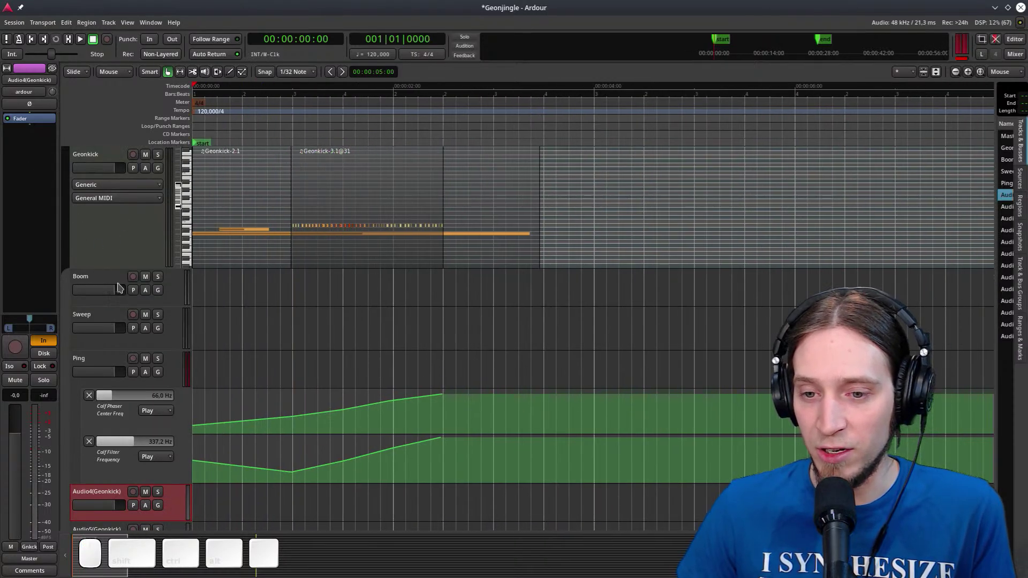
pyautogui.click(283, 124)
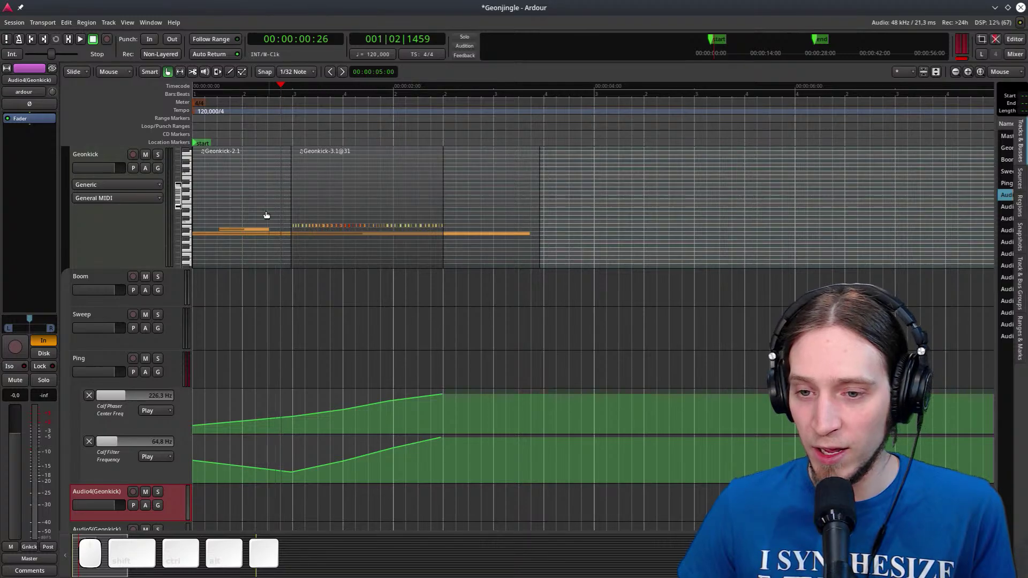
pyautogui.scroll(-1, 299, 367)
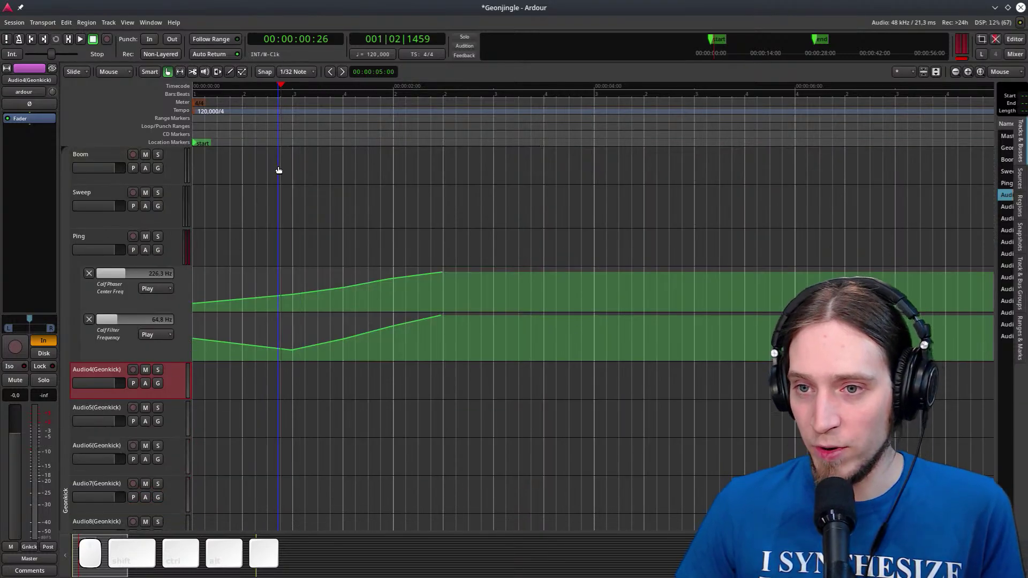
pyautogui.scroll(2, 279, 167)
pyautogui.moveTo(282, 124); pyautogui.dragTo(224, 124)
pyautogui.press('space')
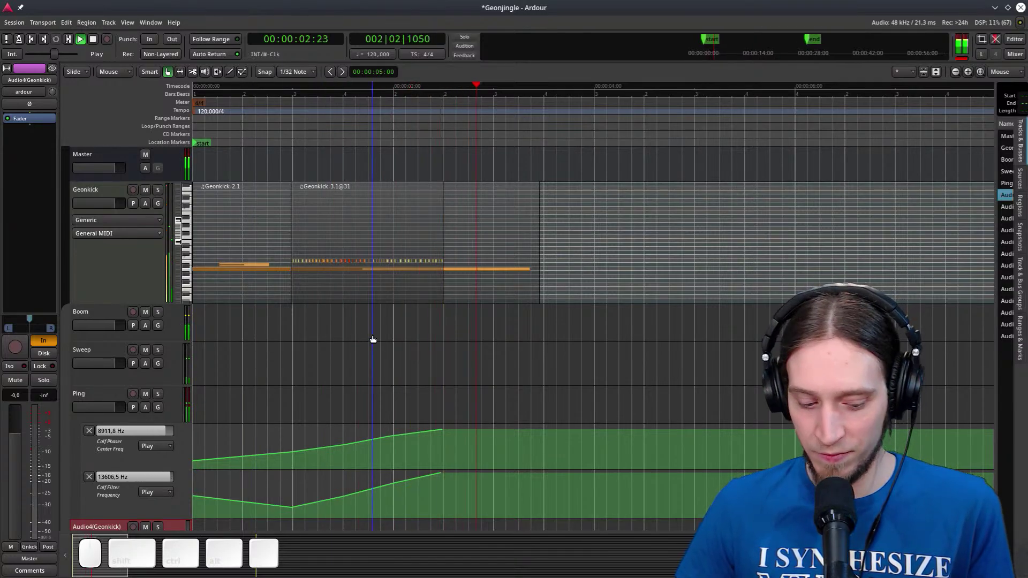
pyautogui.press('g')
pyautogui.press('space')
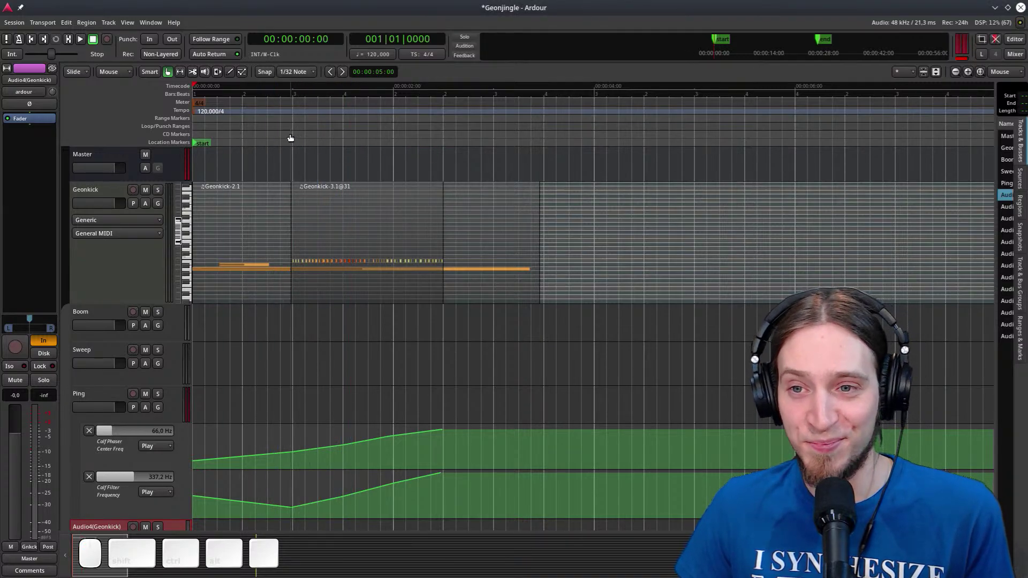
pyautogui.scroll(-3, 223, 300)
pyautogui.scroll(3, 222, 308)
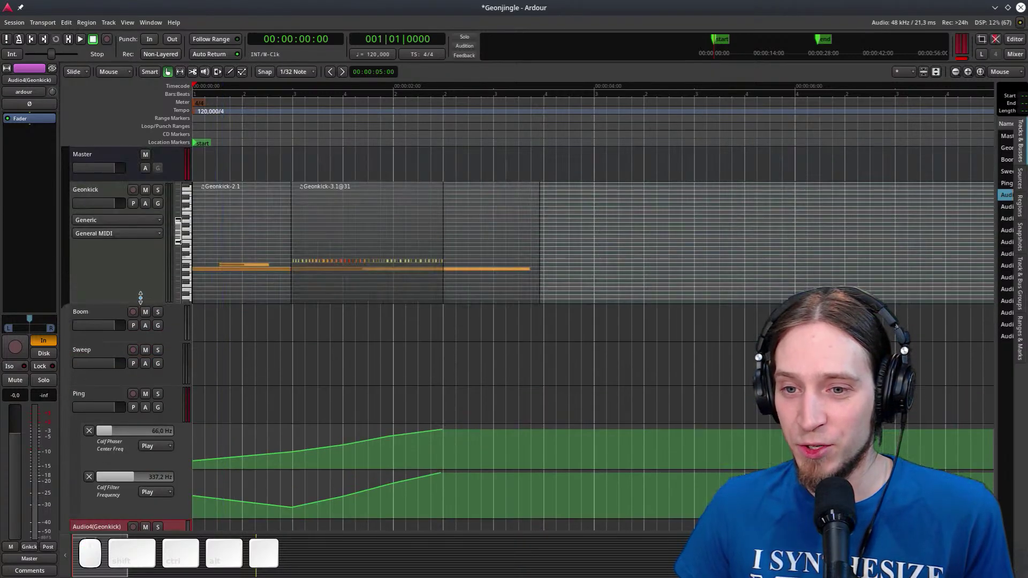
pyautogui.moveTo(130, 304); pyautogui.dragTo(131, 268)
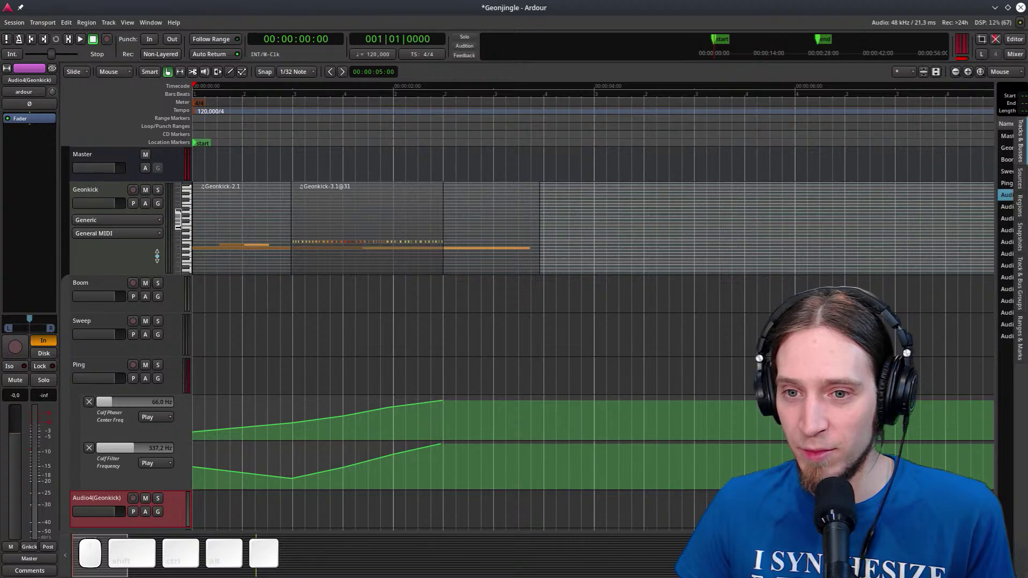
pyautogui.scroll(3, 323, 323)
pyautogui.press('d')
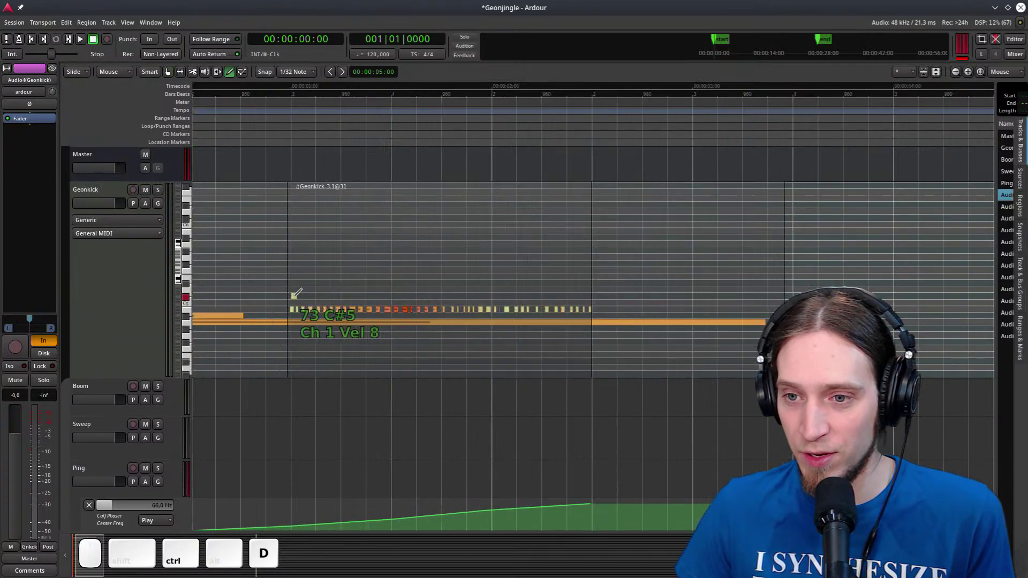
pyautogui.scroll(-2, 309, 282)
pyautogui.press('g')
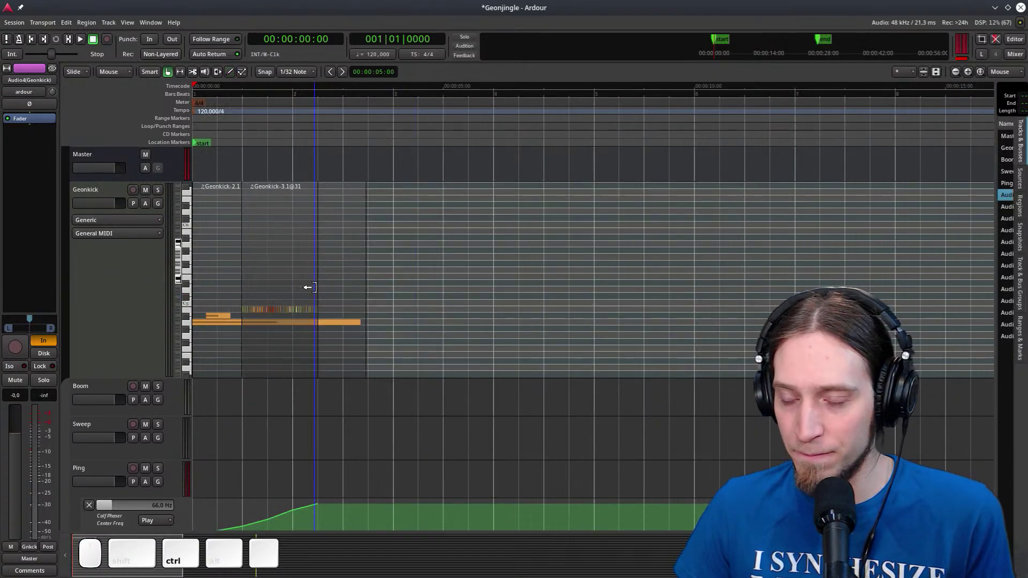
pyautogui.moveTo(103, 344); pyautogui.dragTo(107, 219)
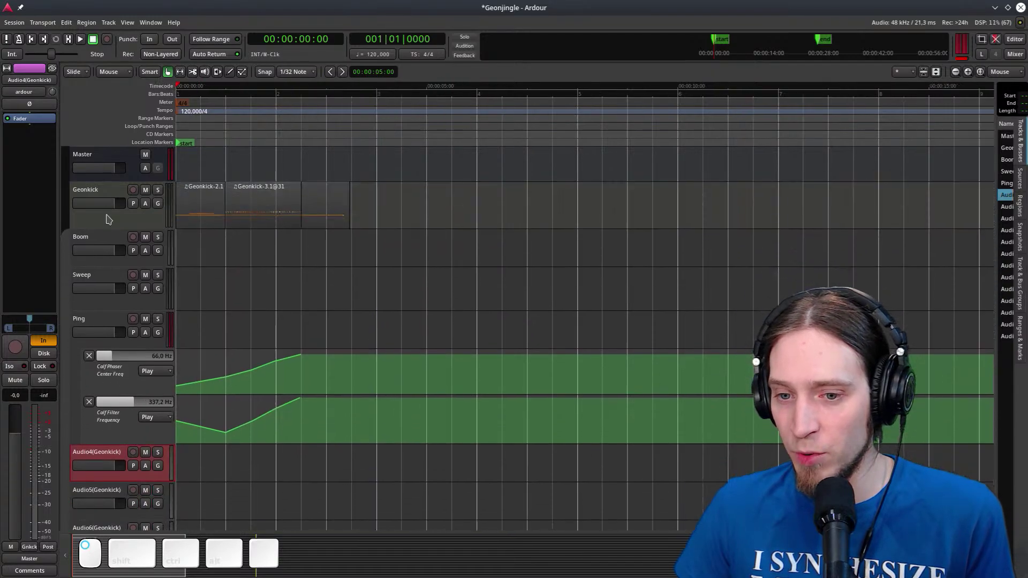
pyautogui.scroll(-3, 243, 309)
pyautogui.scroll(3, 235, 380)
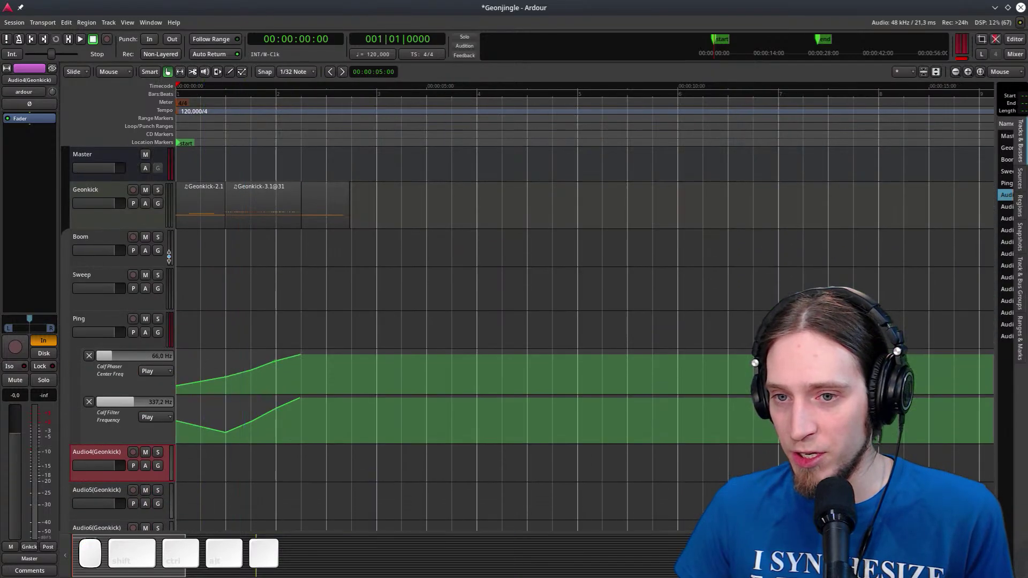
# Enlarge the Geonkick track, draw a long MIDI note after the existing regions, and move it up from A4 to C5
pyautogui.moveTo(128, 222); pyautogui.dragTo(128, 354)
pyautogui.scroll(4, 471, 271)
pyautogui.press('d')
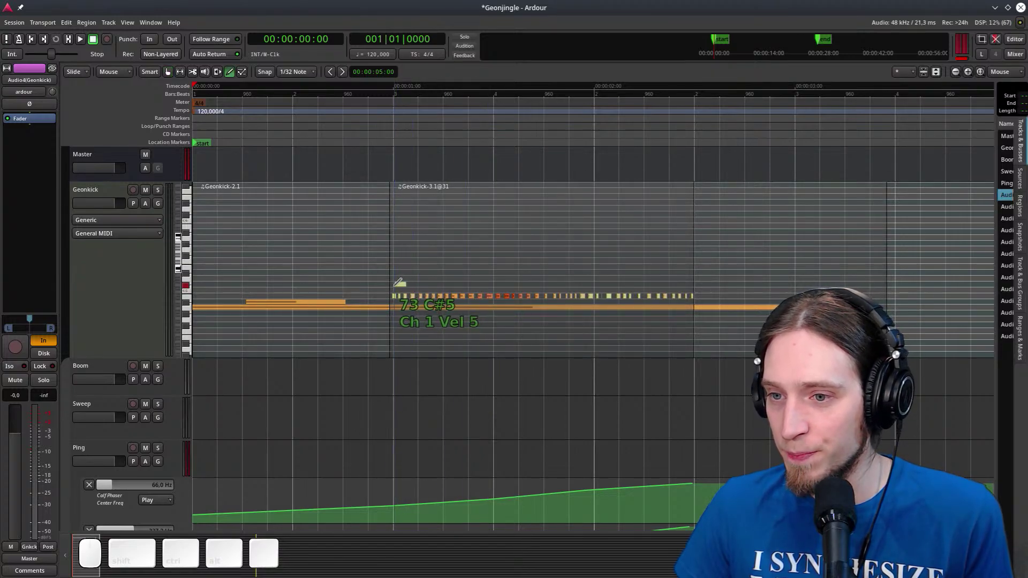
pyautogui.scroll(-3, 489, 273)
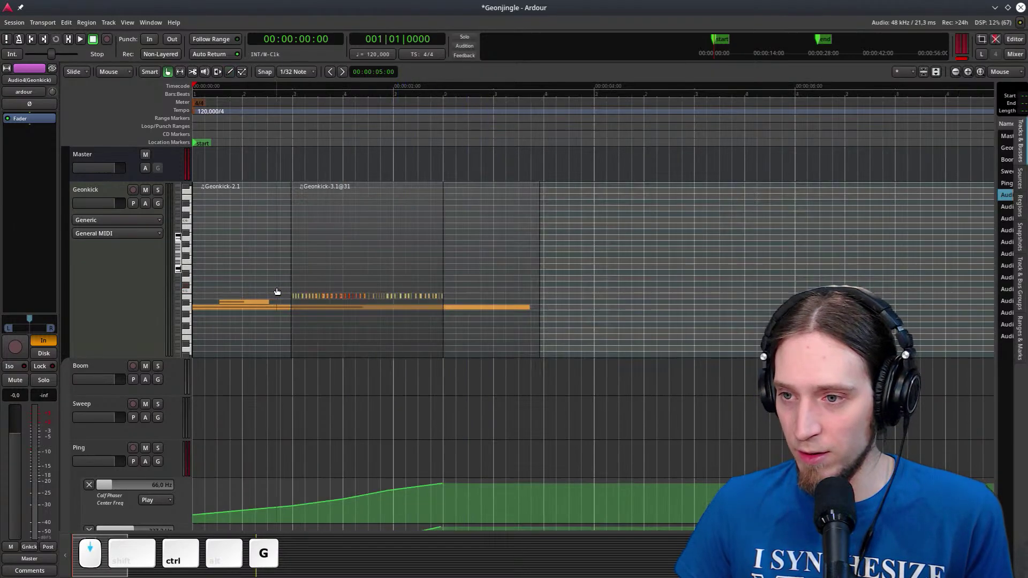
pyautogui.moveTo(456, 310); pyautogui.dragTo(593, 306)
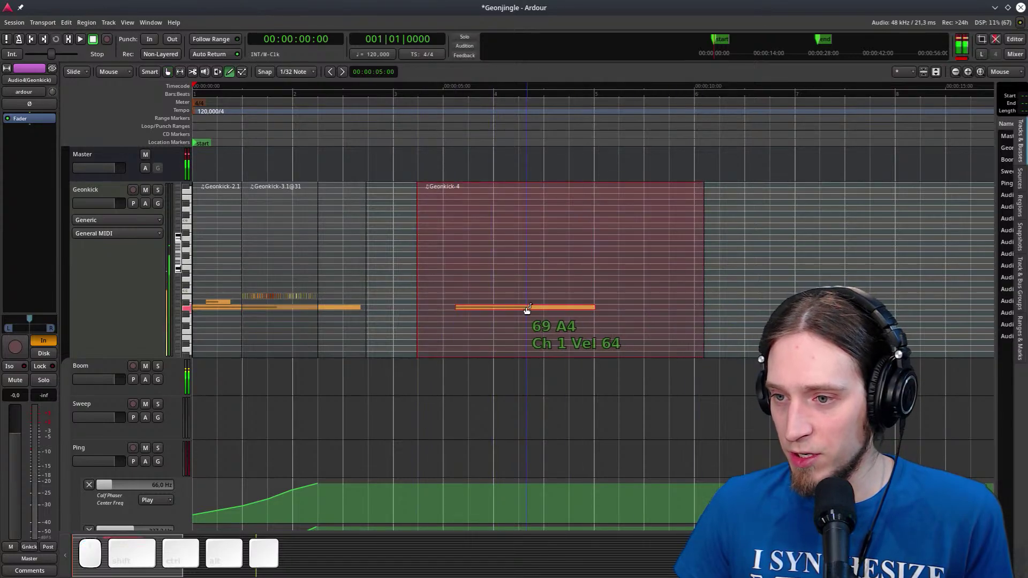
pyautogui.moveTo(526, 310); pyautogui.dragTo(525, 294)
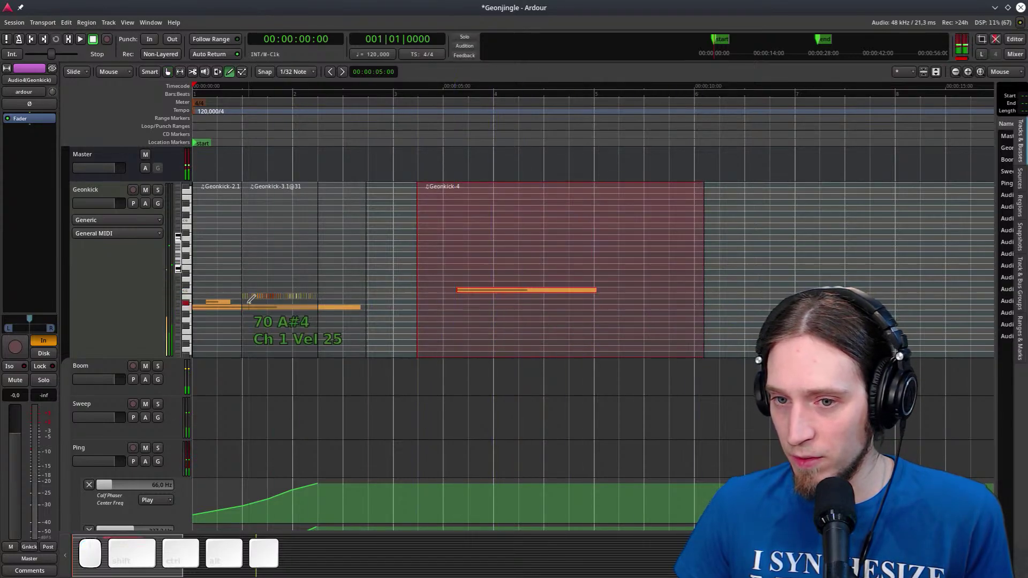
# Open the Geonkick plugin of the Geonkick track and show its drum kit list
pyautogui.click(9, 248)
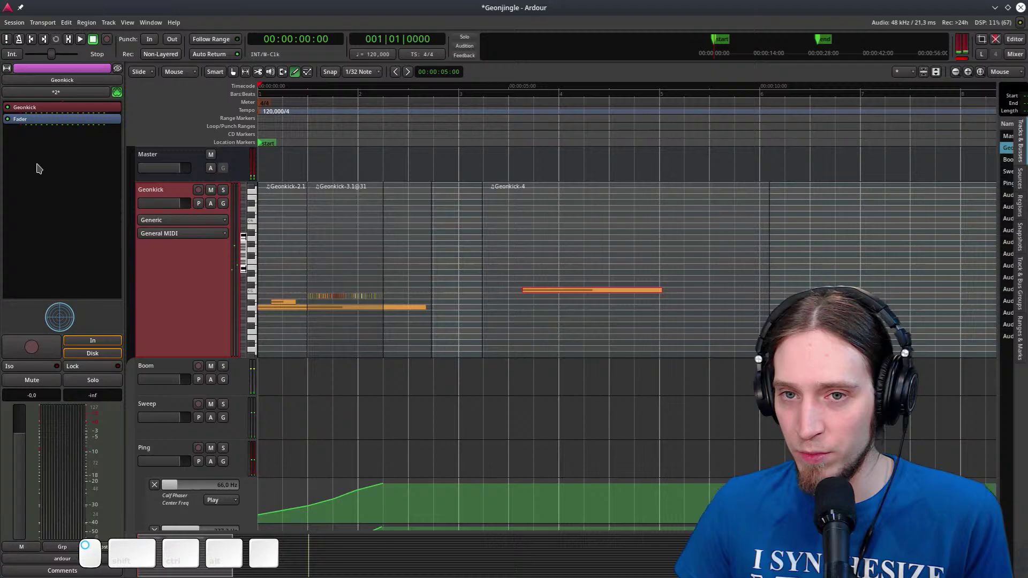
pyautogui.doubleClick(53, 111)
pyautogui.moveTo(635, 124); pyautogui.dragTo(254, 84)
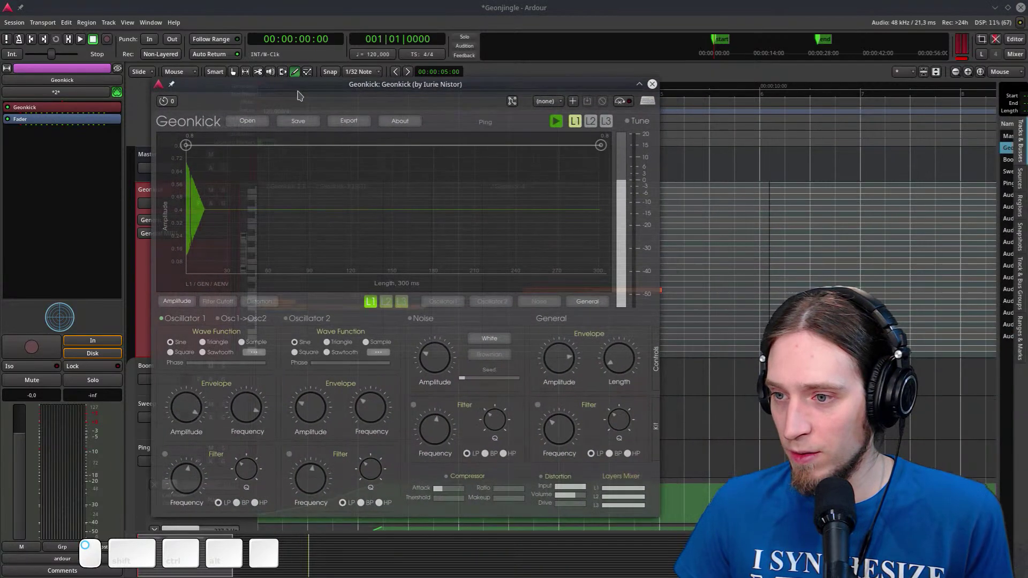
pyautogui.click(657, 420)
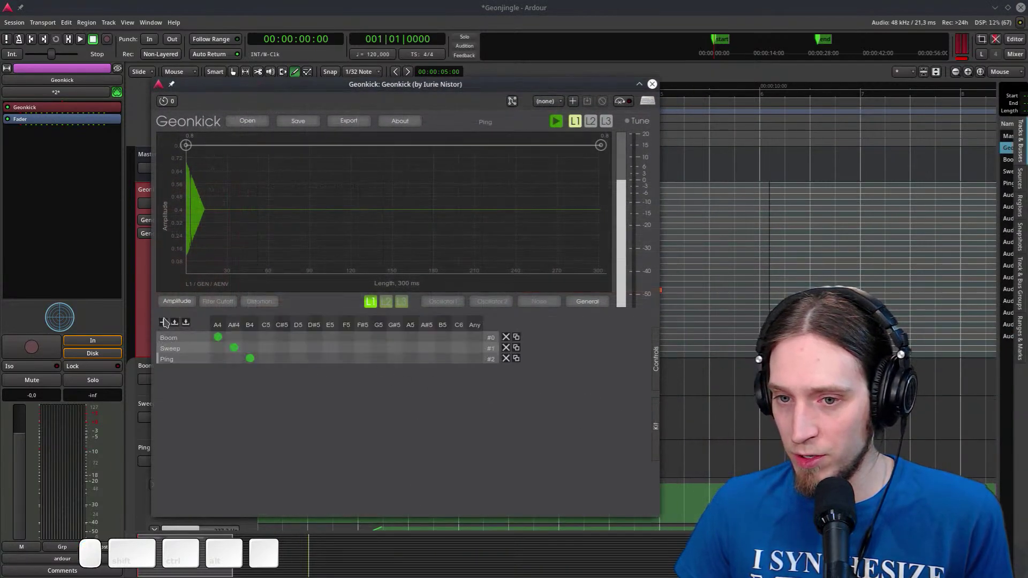
# Add a kit instrument named Noise, assigned to key C5 and output channel #3
pyautogui.click(163, 321)
pyautogui.doubleClick(185, 369)
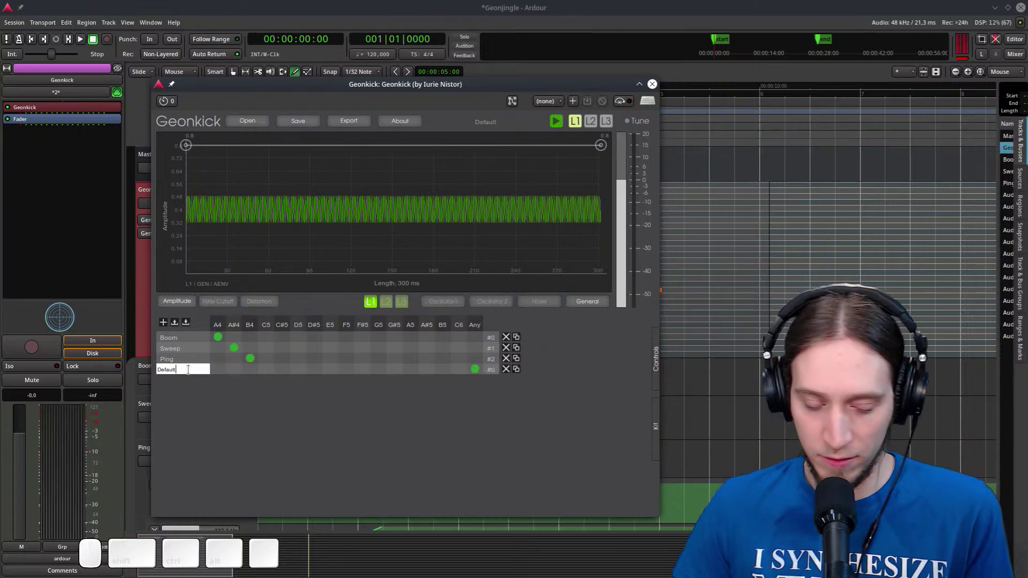
pyautogui.press('BackSpace')
pyautogui.press('BackSpace')
pyautogui.press('BackSpace')
pyautogui.press('BackSpace')
pyautogui.press('BackSpace')
pyautogui.press('BackSpace')
pyautogui.press('BackSpace')
pyautogui.write('Noise')
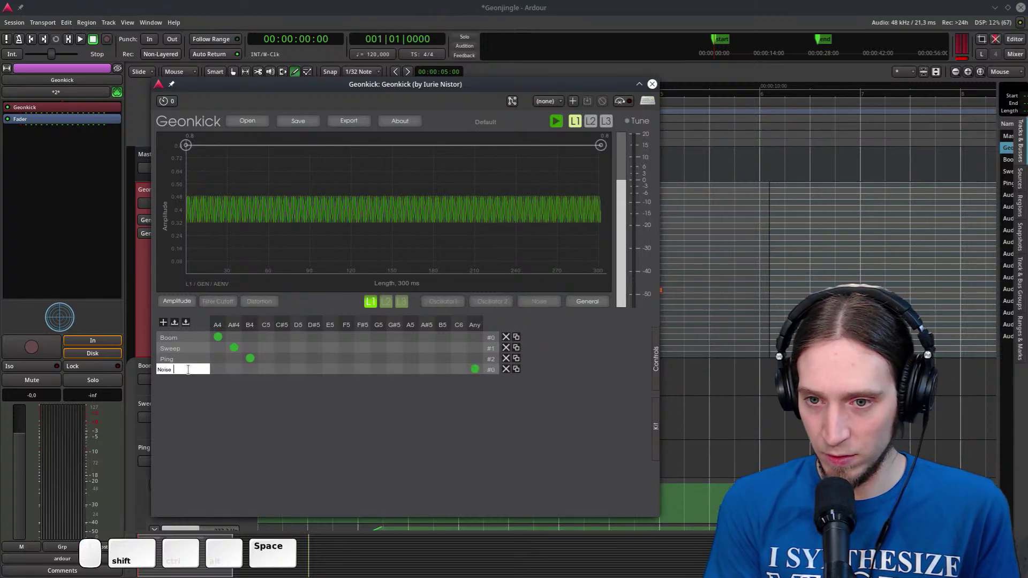
pyautogui.press('BackSpace')
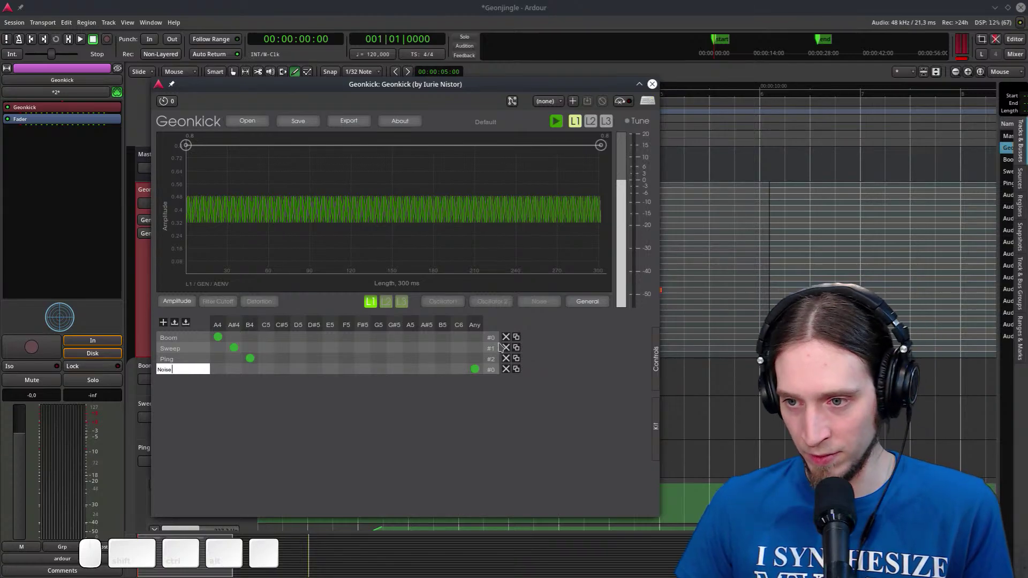
pyautogui.click(266, 370)
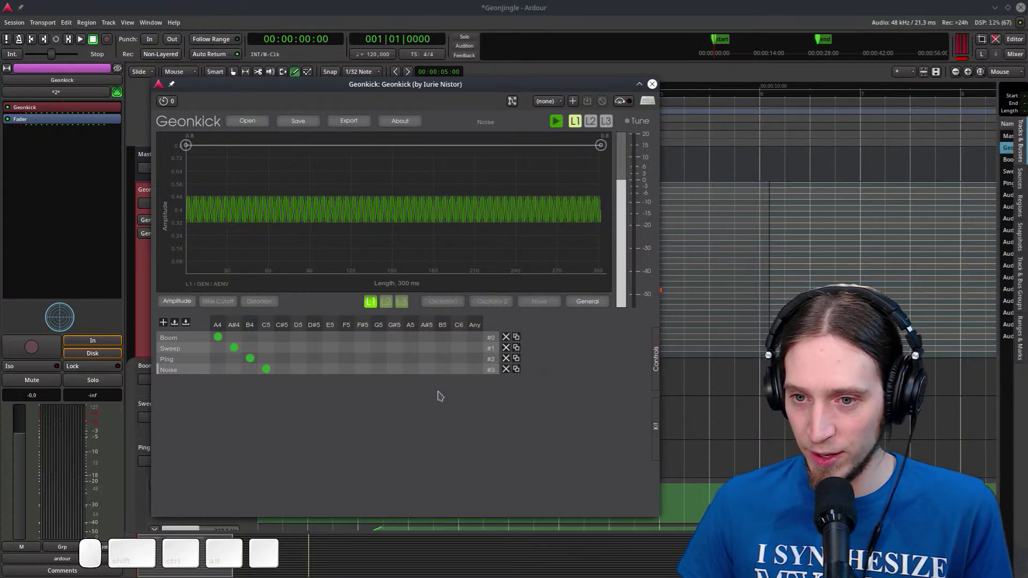
# Return Geonkick to its sound controls and move its window away from the timeline
pyautogui.click(656, 352)
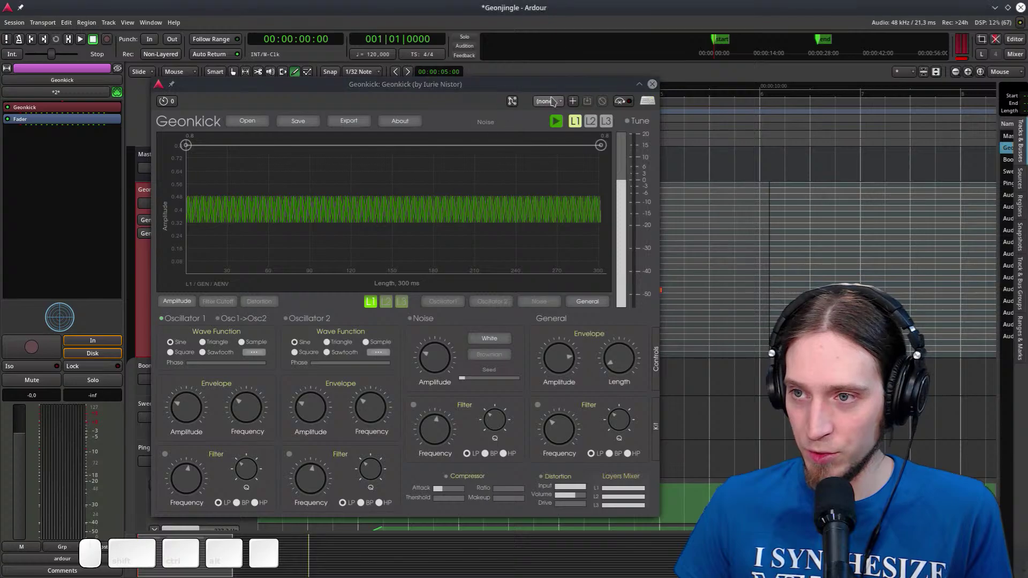
pyautogui.moveTo(559, 83); pyautogui.dragTo(802, 102)
pyautogui.rightClick(80, 109)
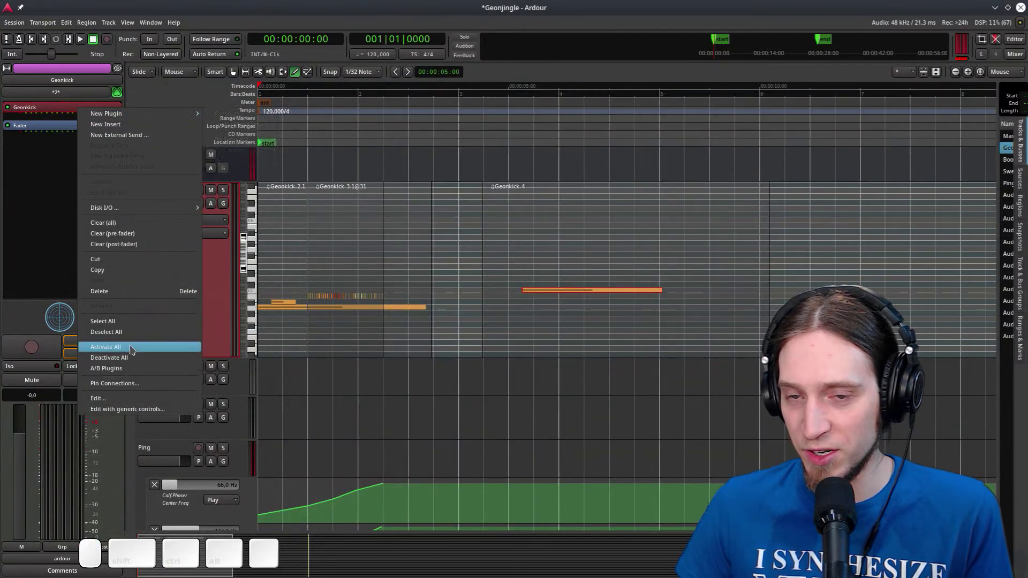
pyautogui.click(51, 119)
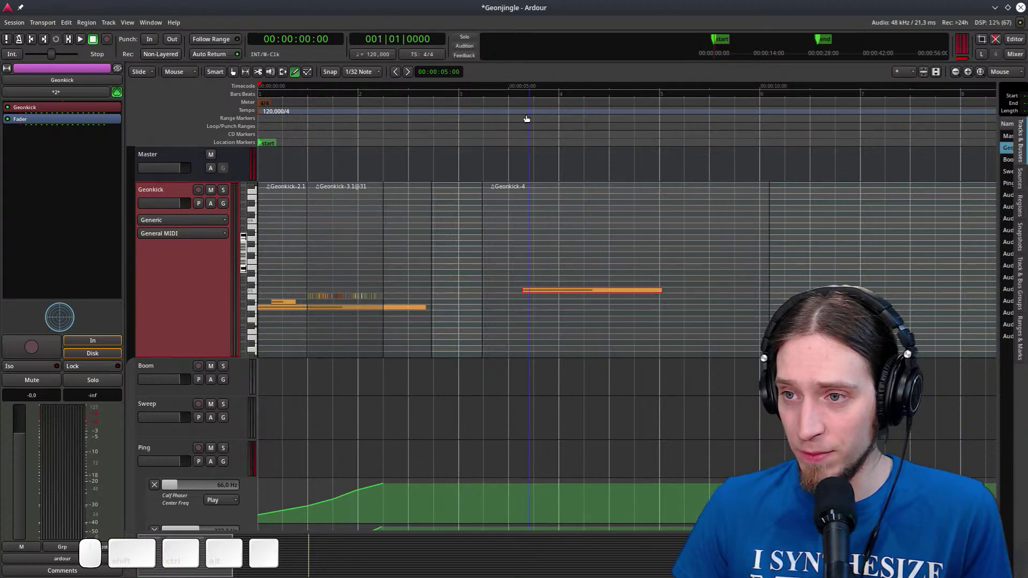
# Reduce the Geonkick track's height and play back the new note from around the 5-second mark
pyautogui.press('space')
pyautogui.press('space')
pyautogui.click(512, 107)
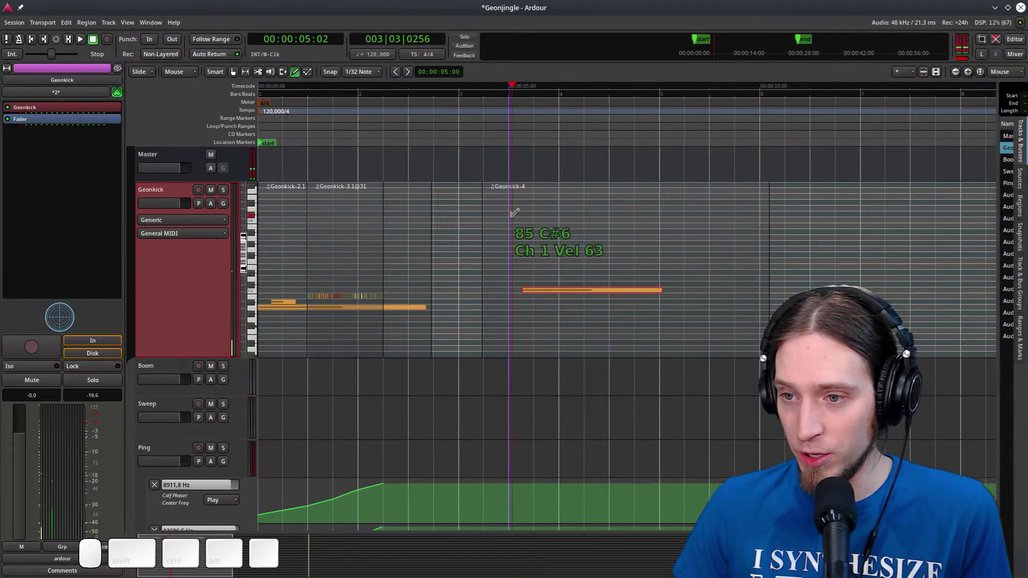
pyautogui.moveTo(200, 357); pyautogui.dragTo(200, 262)
pyautogui.click(490, 128)
pyautogui.press('space')
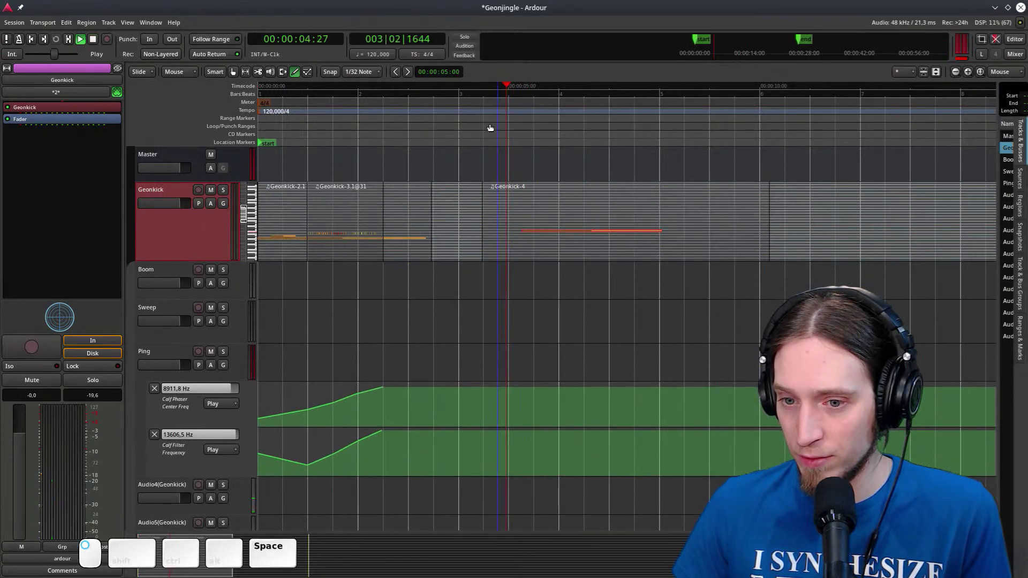
pyautogui.press('space')
# Solo the Audio4(Geonkick) track, rename it as Noise, and turn its solo off again
pyautogui.click(164, 492)
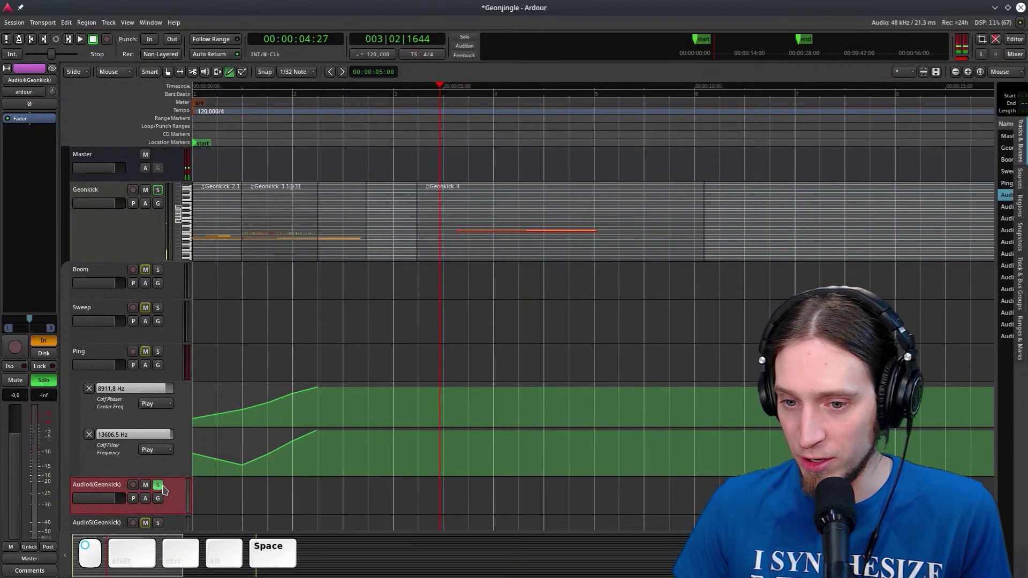
pyautogui.doubleClick(121, 486)
pyautogui.write('Noise')
pyautogui.press('Return')
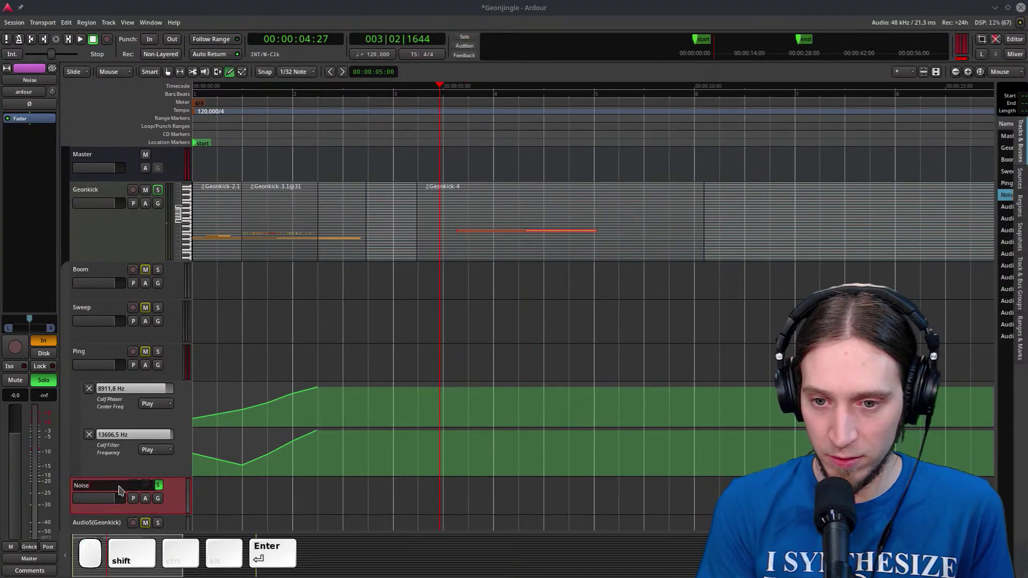
pyautogui.click(158, 485)
# Play the new note from just before its start and check the signal on the Noise track
pyautogui.click(448, 118)
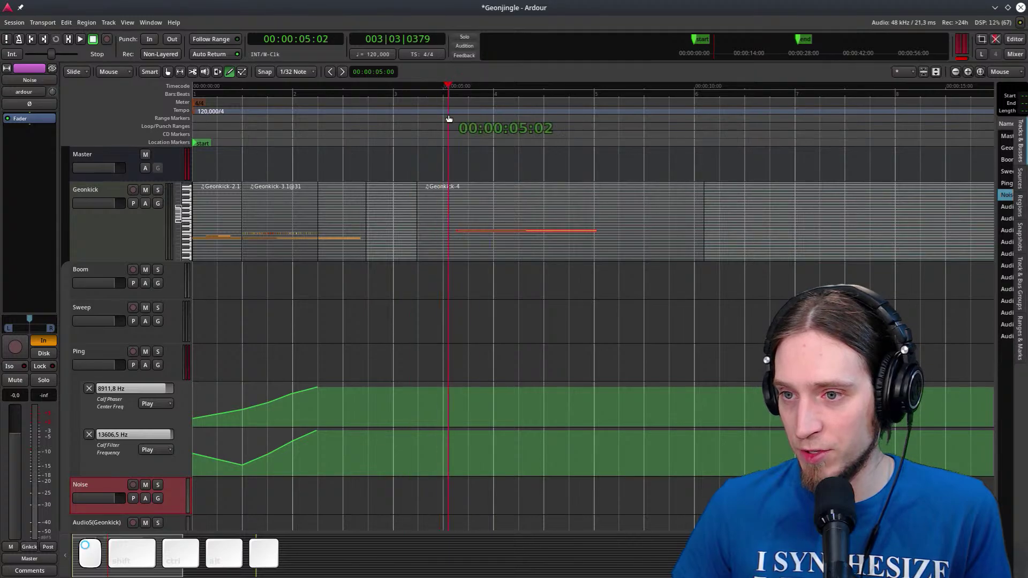
pyautogui.press('space')
pyautogui.scroll(-3, 569, 395)
pyautogui.press('space')
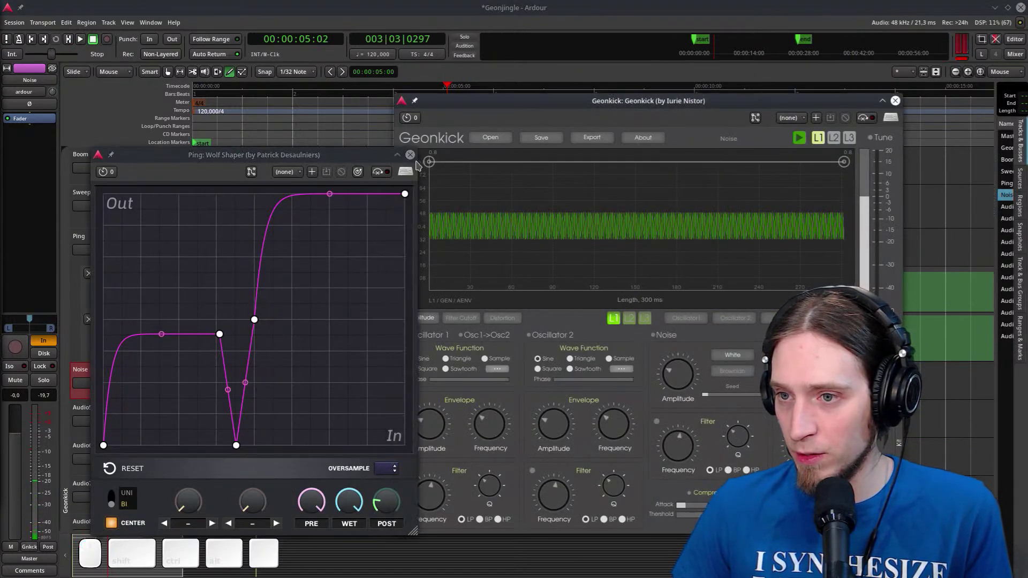
# Close the Wolf Shaper window and switch the Noise instrument's source from Oscillator 1 to the noise generator
pyautogui.click(410, 155)
pyautogui.moveTo(663, 101); pyautogui.dragTo(590, 70)
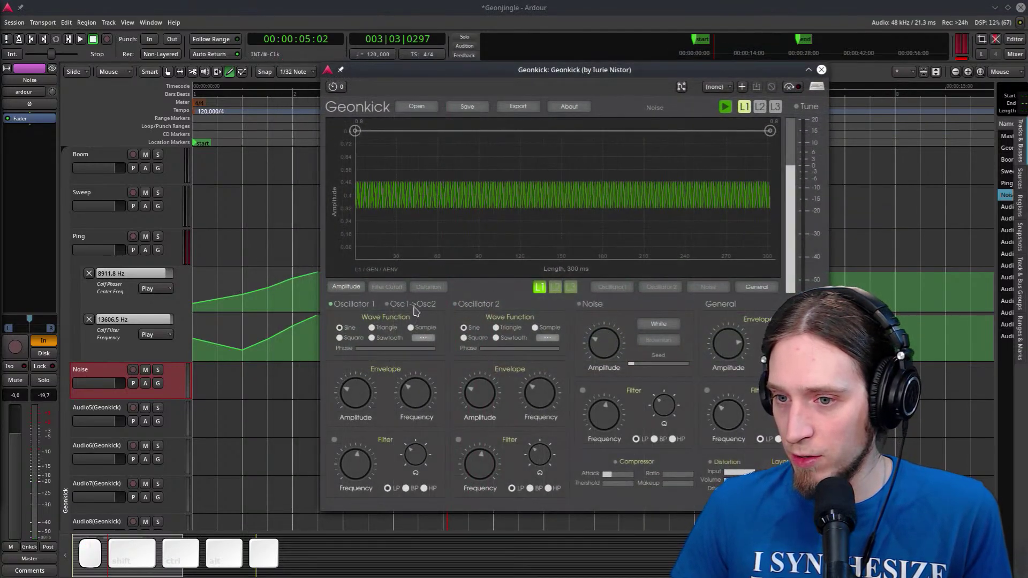
pyautogui.click(331, 304)
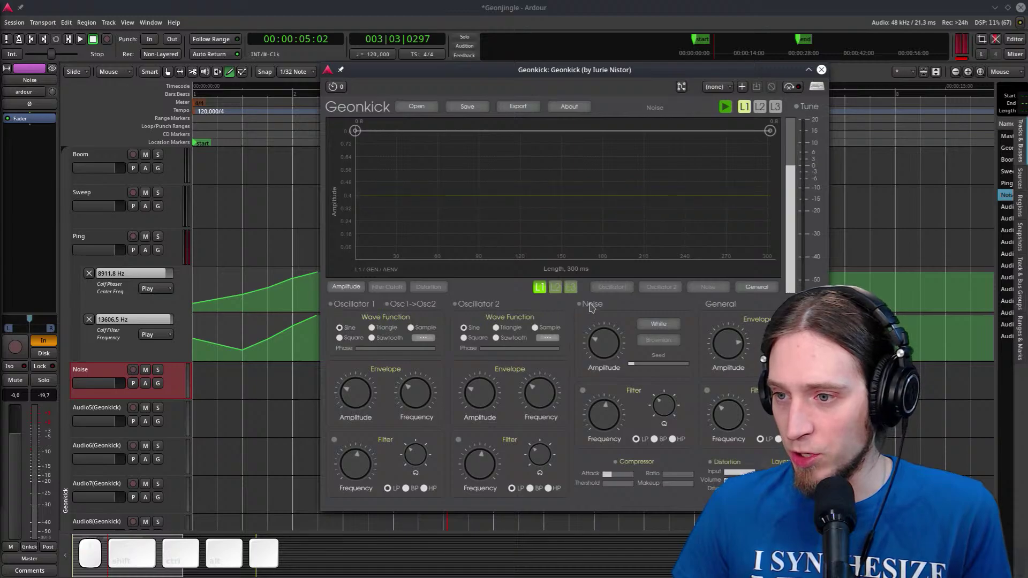
pyautogui.click(580, 304)
# Set the Noise instrument's overall length to 4000 ms
pyautogui.moveTo(602, 81); pyautogui.dragTo(709, 87)
pyautogui.moveTo(905, 337); pyautogui.dragTo(895, 127)
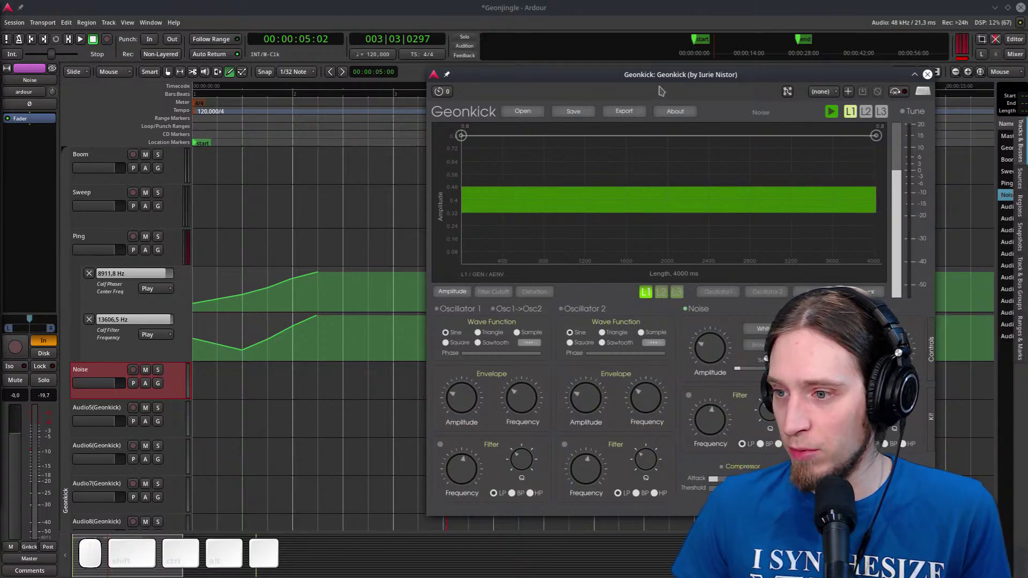
pyautogui.moveTo(663, 225); pyautogui.dragTo(541, 226)
# Enable the noise generator's filter in band-pass (BP) mode and raise its frequency
pyautogui.click(567, 396)
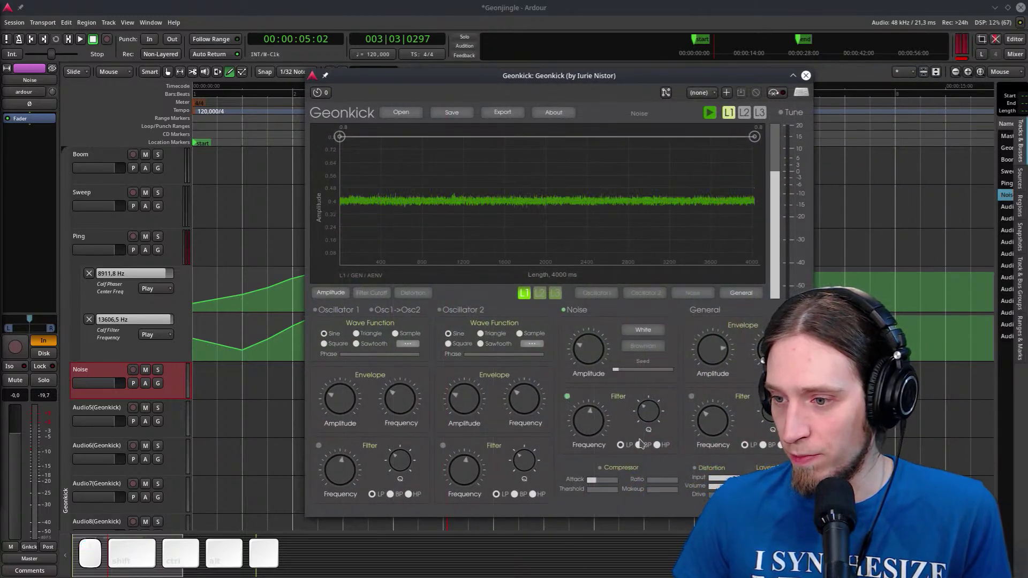
pyautogui.click(639, 446)
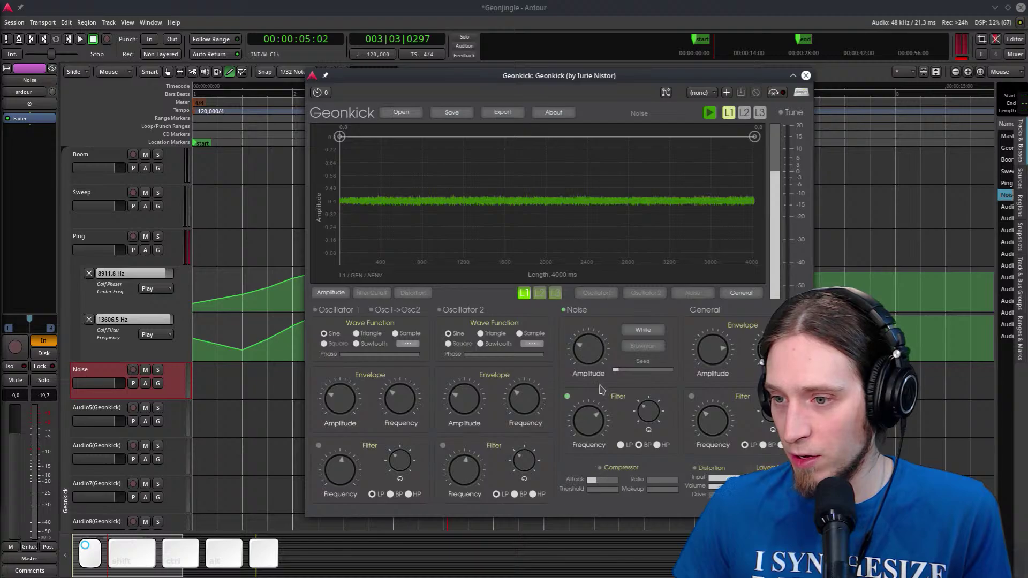
pyautogui.moveTo(594, 452); pyautogui.dragTo(592, 427)
# Lower the start point of the general filter cutoff envelope to 20 Hz and play back the noise sound
pyautogui.click(371, 293)
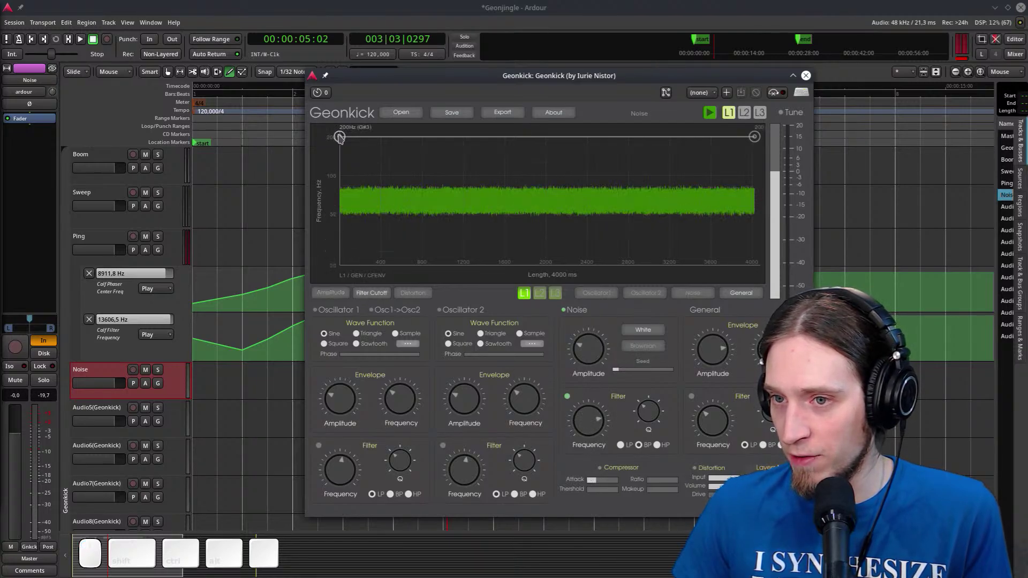
pyautogui.moveTo(340, 138); pyautogui.dragTo(339, 265)
pyautogui.press('space')
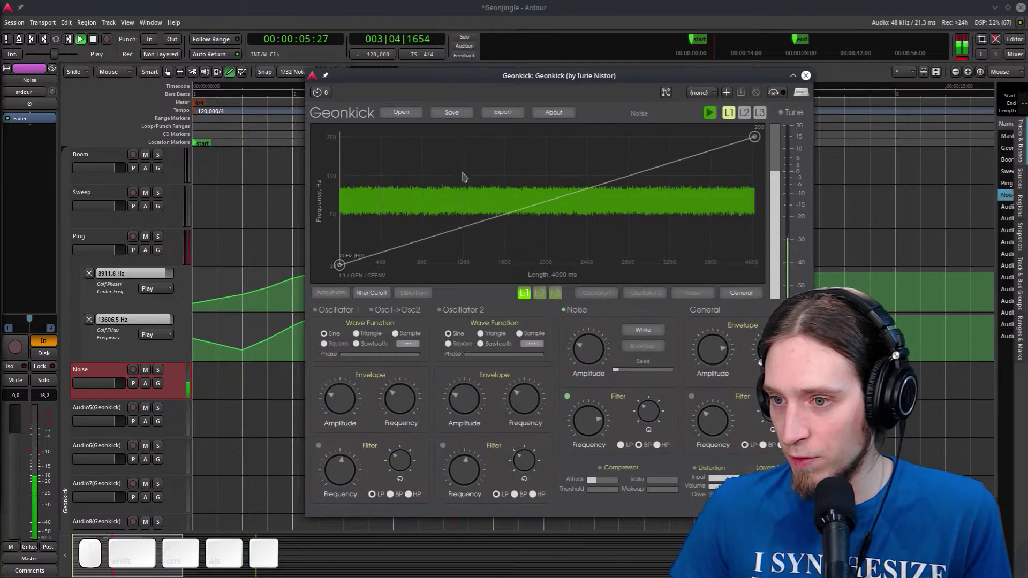
pyautogui.press('space')
pyautogui.press('space')
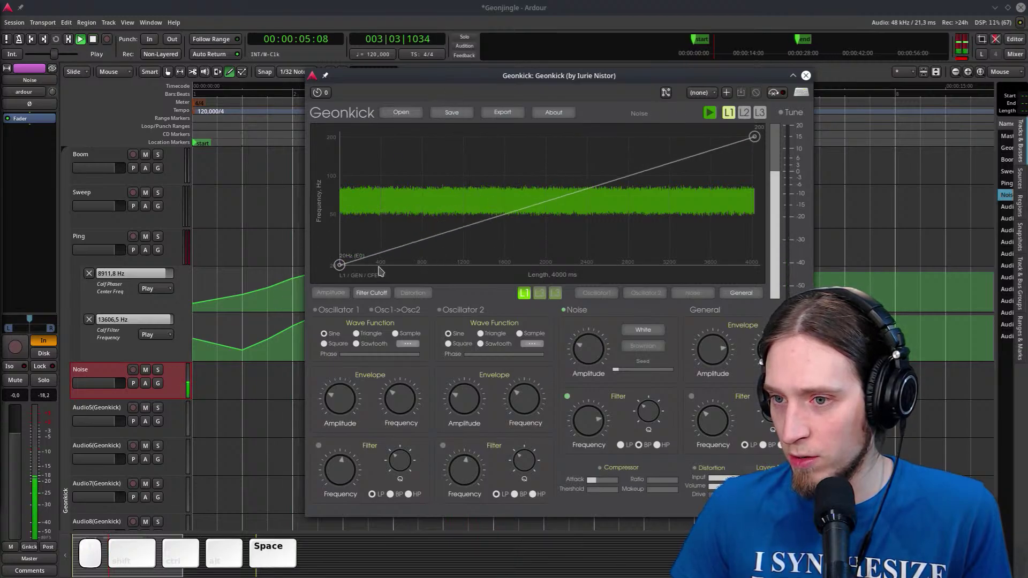
pyautogui.press('space')
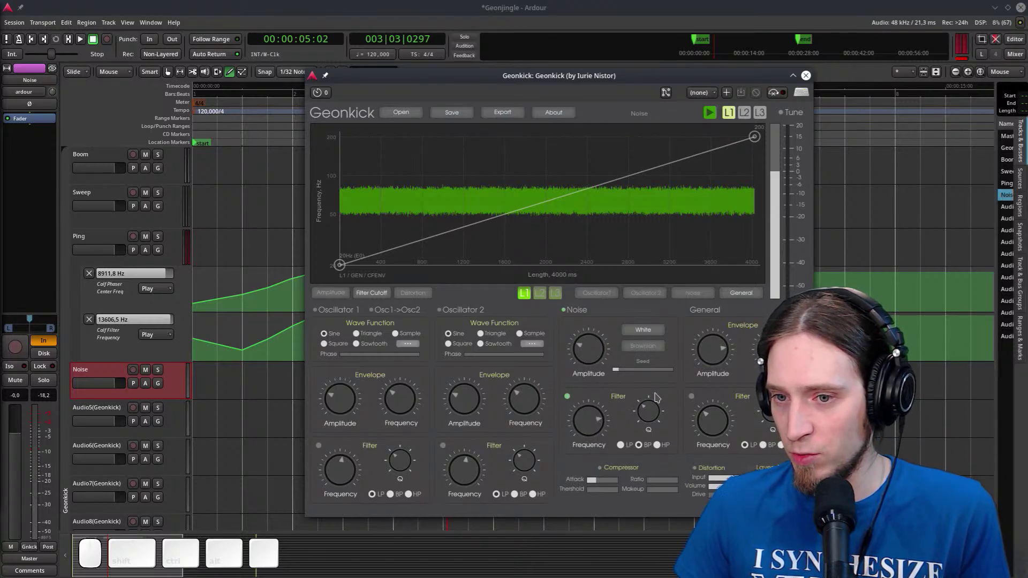
# Lower the start point of the noise generator's filter cutoff envelope to 20 Hz and play back the sound
pyautogui.click(693, 293)
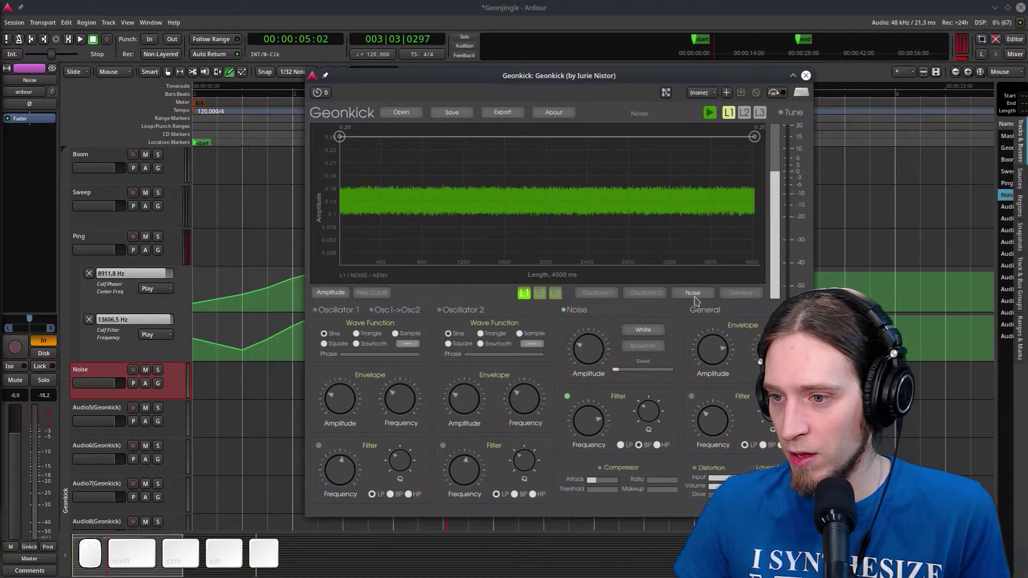
pyautogui.click(372, 294)
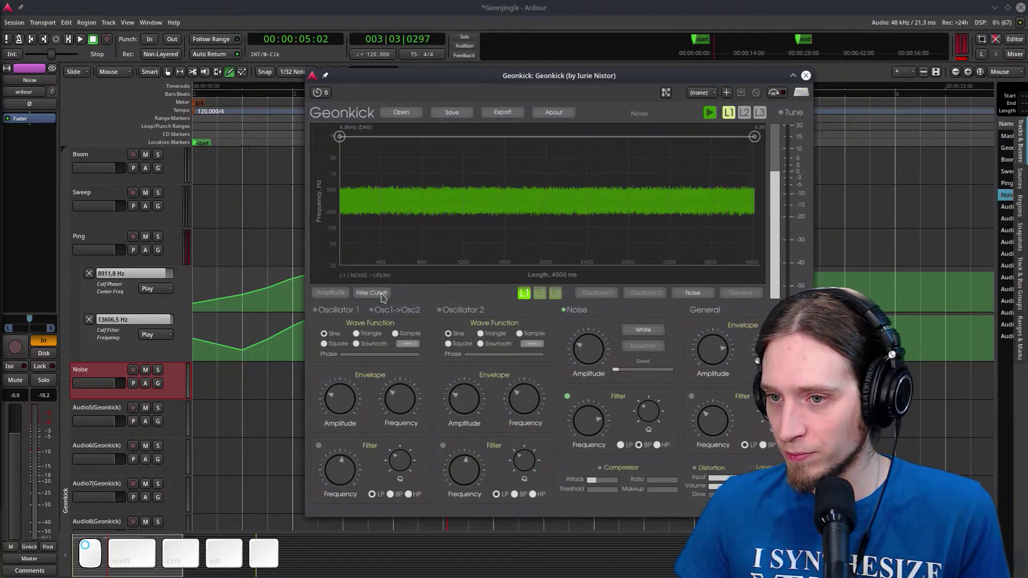
pyautogui.moveTo(339, 137); pyautogui.dragTo(339, 265)
pyautogui.press('space')
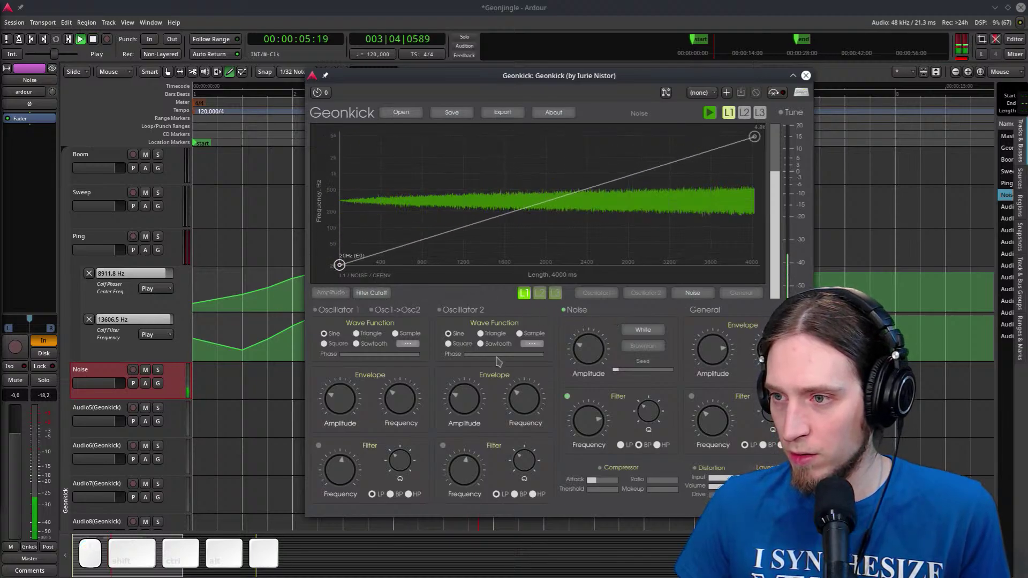
pyautogui.press('space')
# Add two points to the noise cutoff envelope at about 69 Hz and 349 Hz and listen to the slower rise
pyautogui.doubleClick(561, 211)
pyautogui.moveTo(562, 211); pyautogui.dragTo(524, 239)
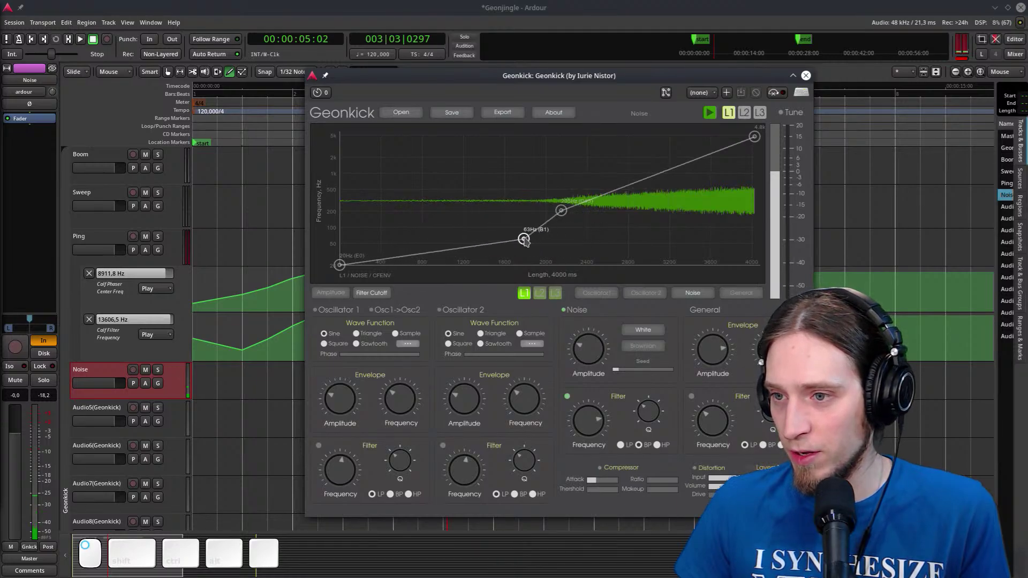
pyautogui.moveTo(564, 212); pyautogui.dragTo(647, 200)
pyautogui.press('space')
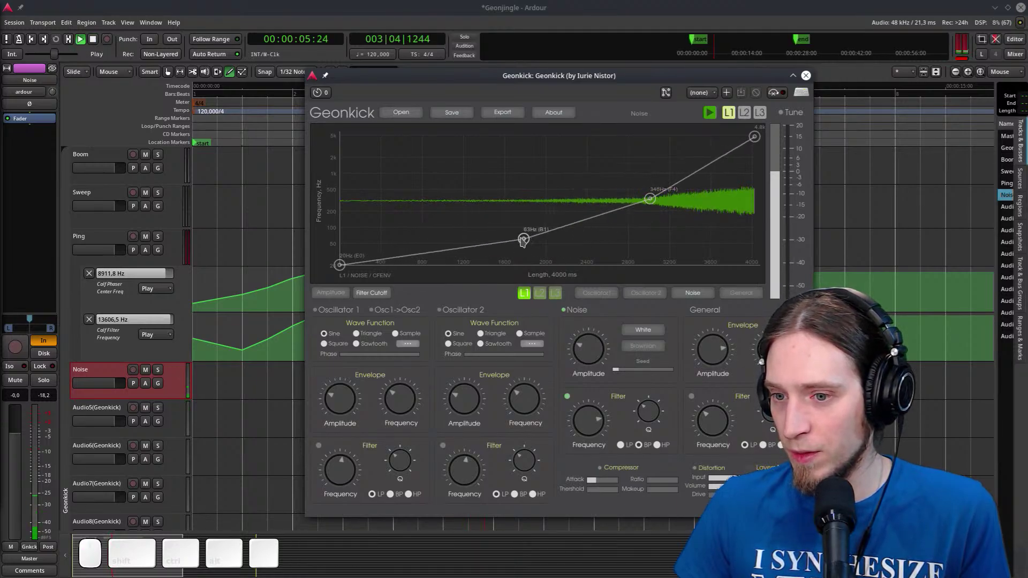
pyautogui.moveTo(524, 239); pyautogui.dragTo(517, 237)
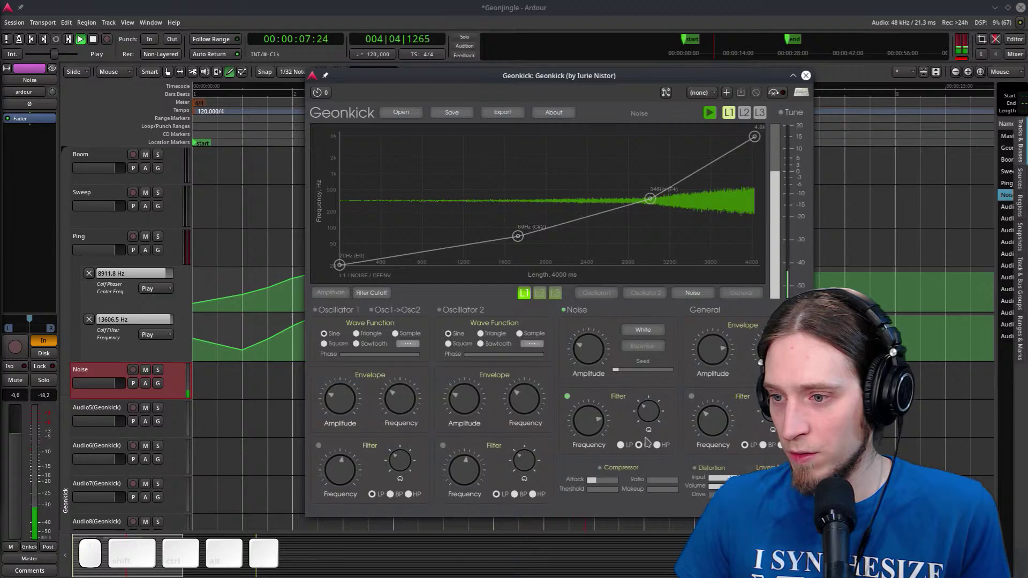
pyautogui.press('space')
# Adjust the Q of the noise generator's filter and play back the sound
pyautogui.moveTo(617, 369); pyautogui.dragTo(670, 371)
pyautogui.press('space')
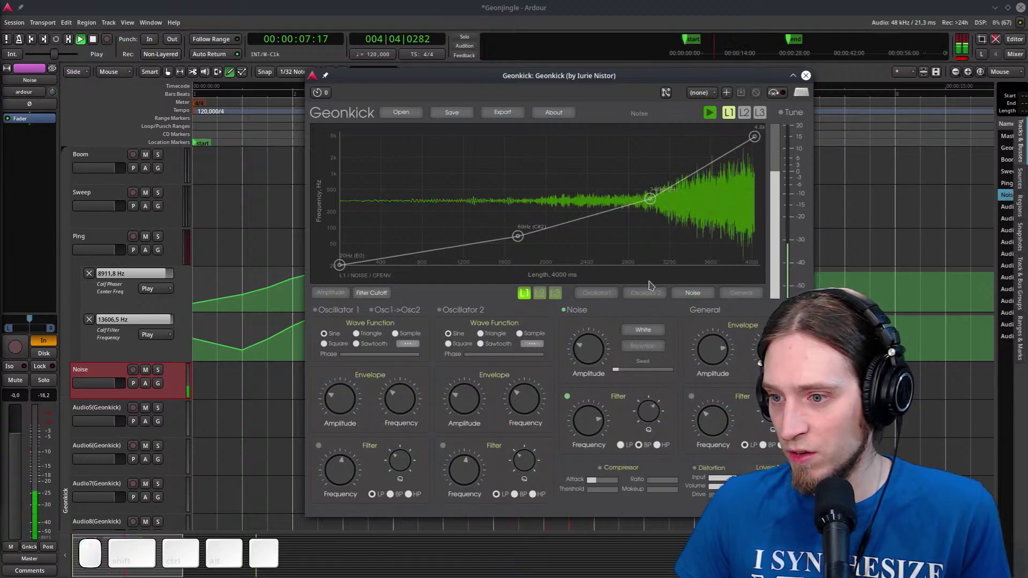
pyautogui.press('space')
# Move both inner cutoff points earlier and higher, add points at about 2.4 kHz and 1.2 kHz, and lower the end point
pyautogui.moveTo(518, 236); pyautogui.dragTo(468, 220)
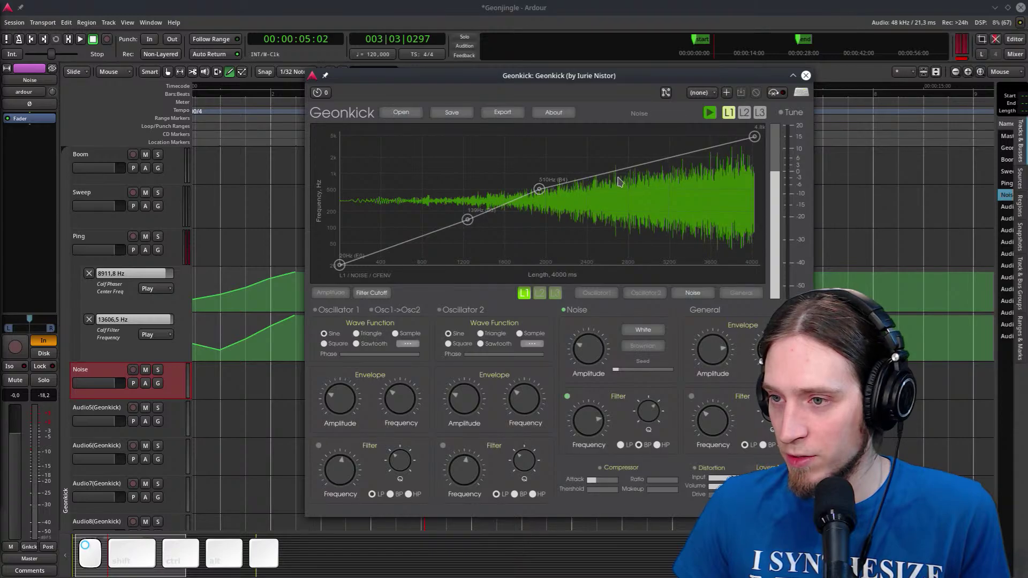
pyautogui.doubleClick(618, 155)
pyautogui.doubleClick(682, 166)
pyautogui.moveTo(683, 167); pyautogui.dragTo(686, 169)
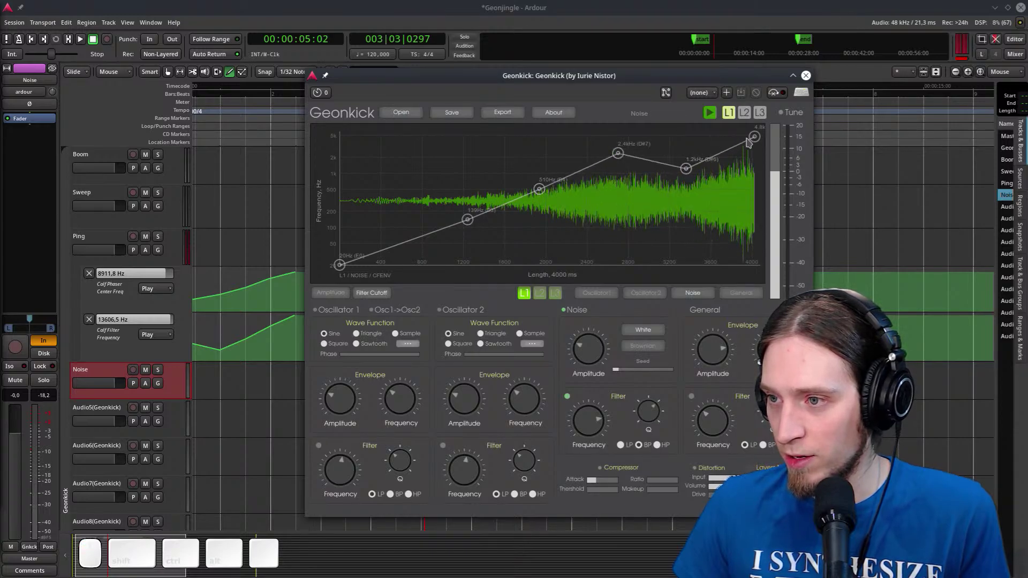
pyautogui.moveTo(754, 137); pyautogui.dragTo(754, 195)
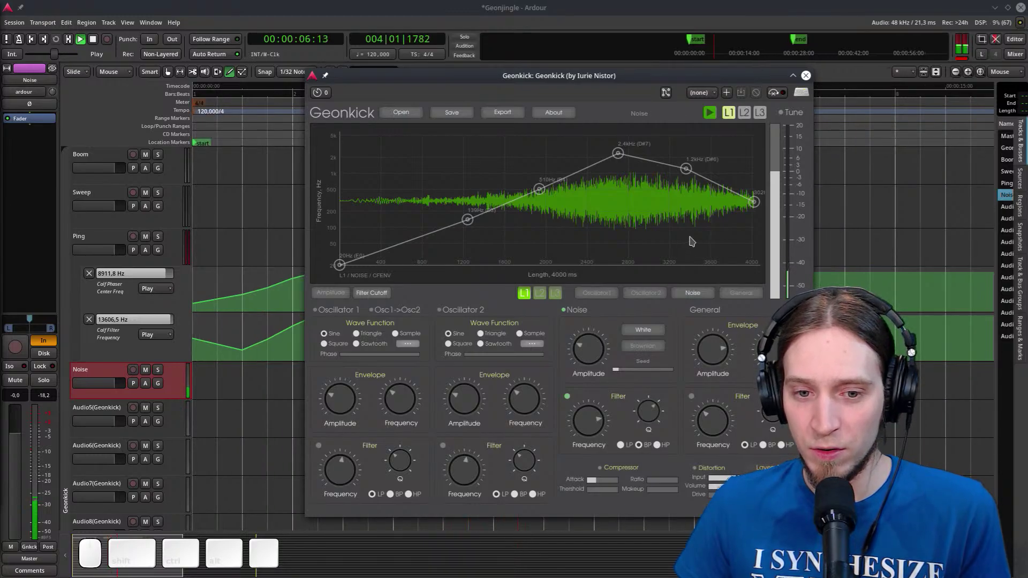
pyautogui.press('space')
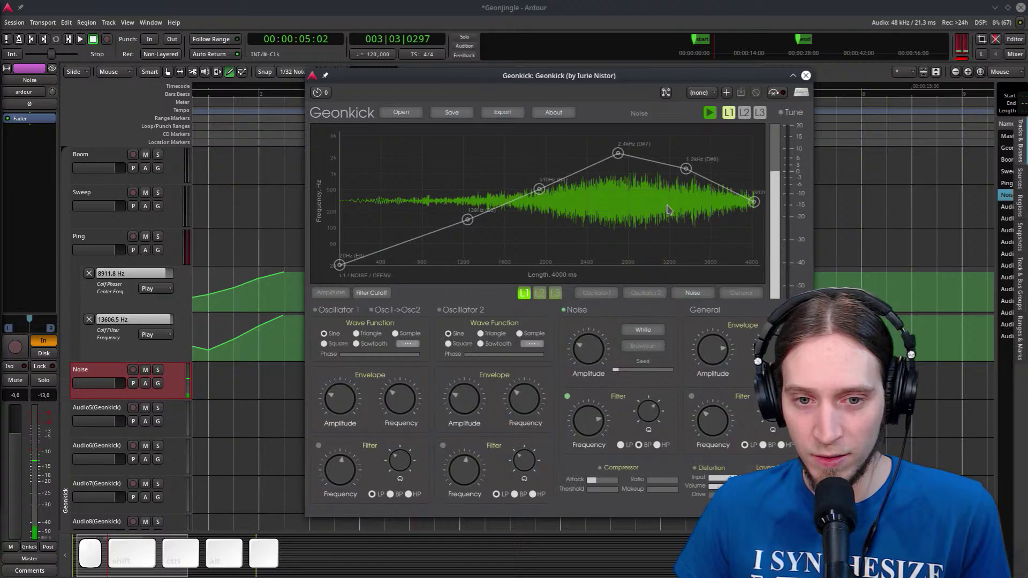
# Round the cutoff peak to about 1.4 and 1.5 kHz, add two falling points, end the envelope at 20 Hz, and play it back
pyautogui.moveTo(619, 155); pyautogui.dragTo(591, 166)
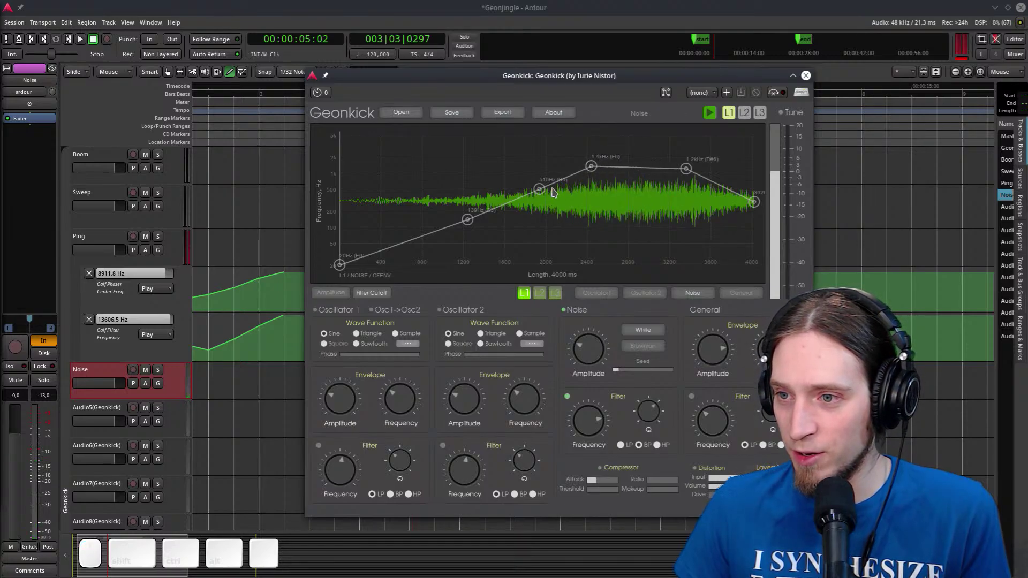
pyautogui.moveTo(686, 169); pyautogui.dragTo(638, 165)
pyautogui.doubleClick(684, 183)
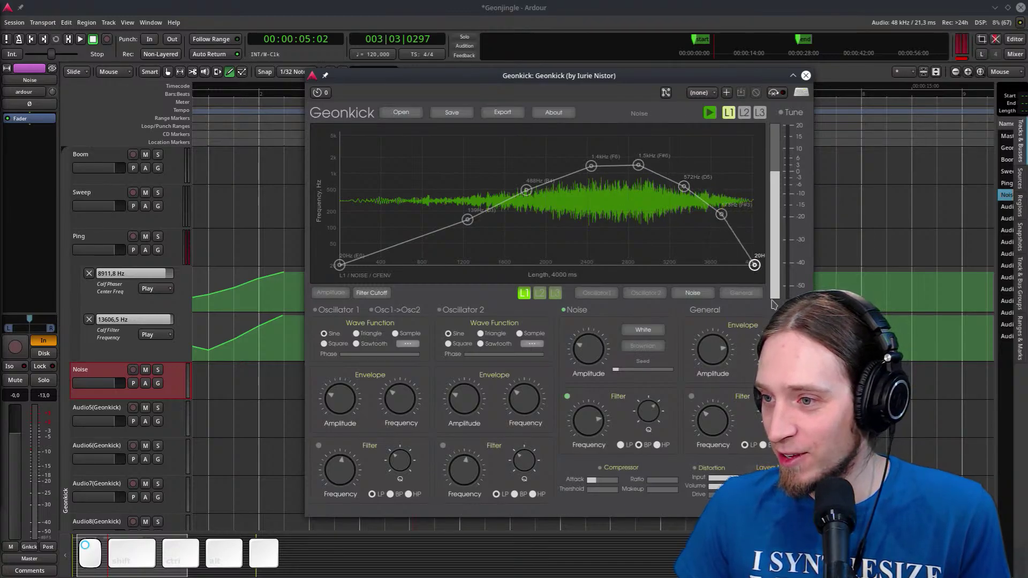
pyautogui.moveTo(659, 78); pyautogui.dragTo(623, 129)
pyautogui.press('space')
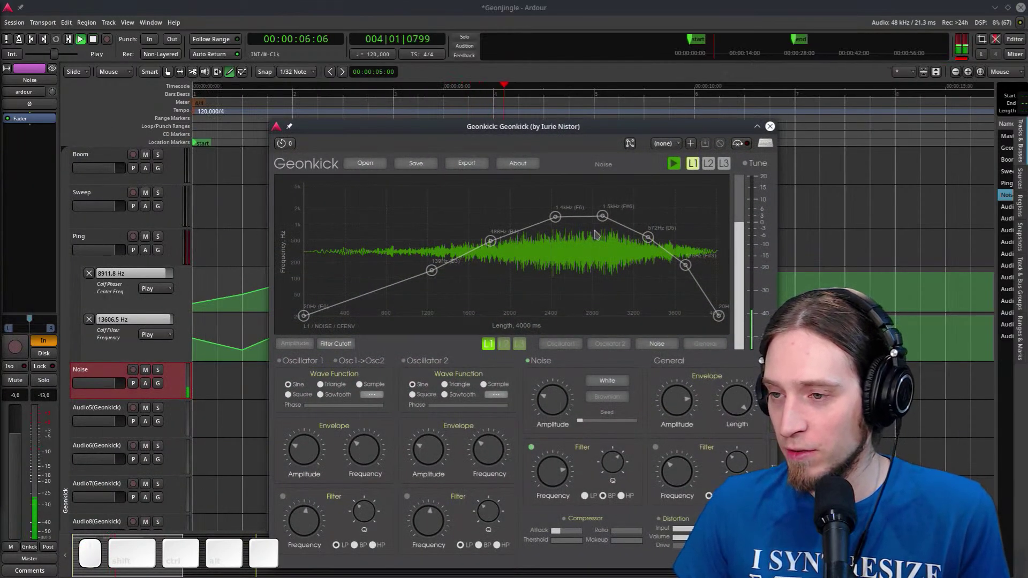
pyautogui.press('space')
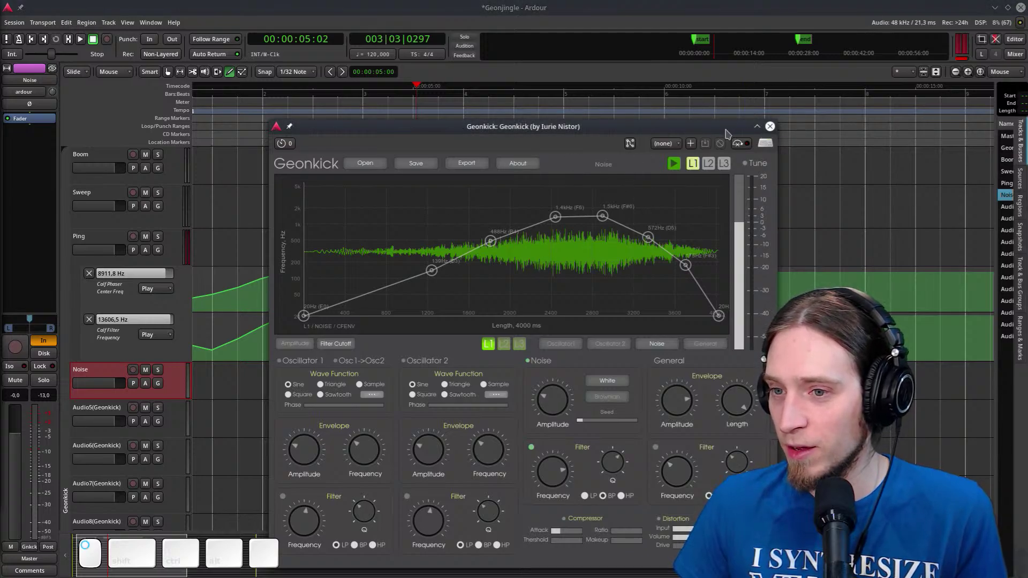
# Close the Geonkick window and lengthen the C5 note to near the end of the Geonkick-4 region
pyautogui.click(771, 126)
pyautogui.scroll(3, 418, 247)
pyautogui.press('e')
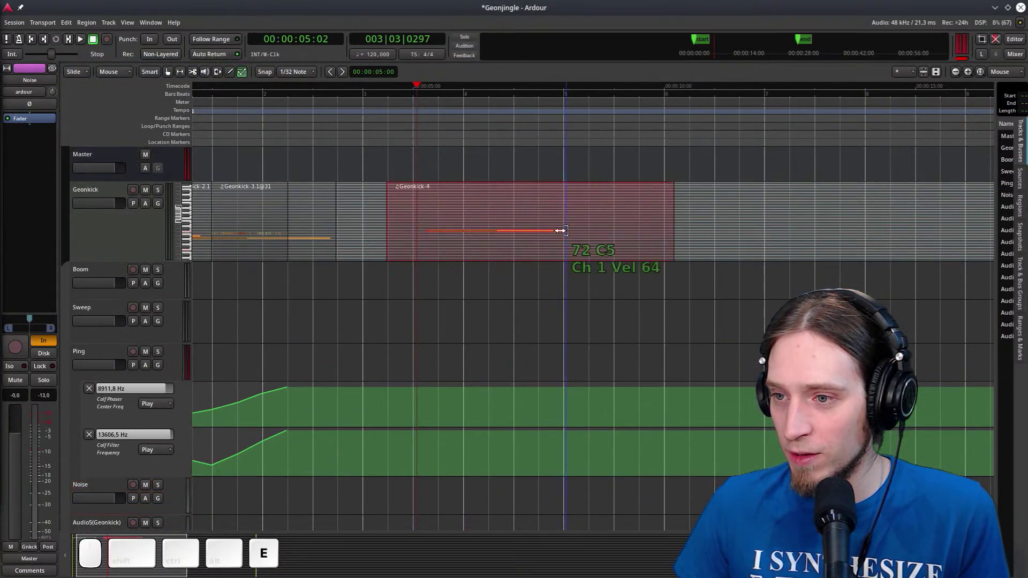
pyautogui.moveTo(561, 230)
pyautogui.mouseDown()
pyautogui.moveTo(674, 248)
pyautogui.moveTo(663, 248)
pyautogui.mouseUp()
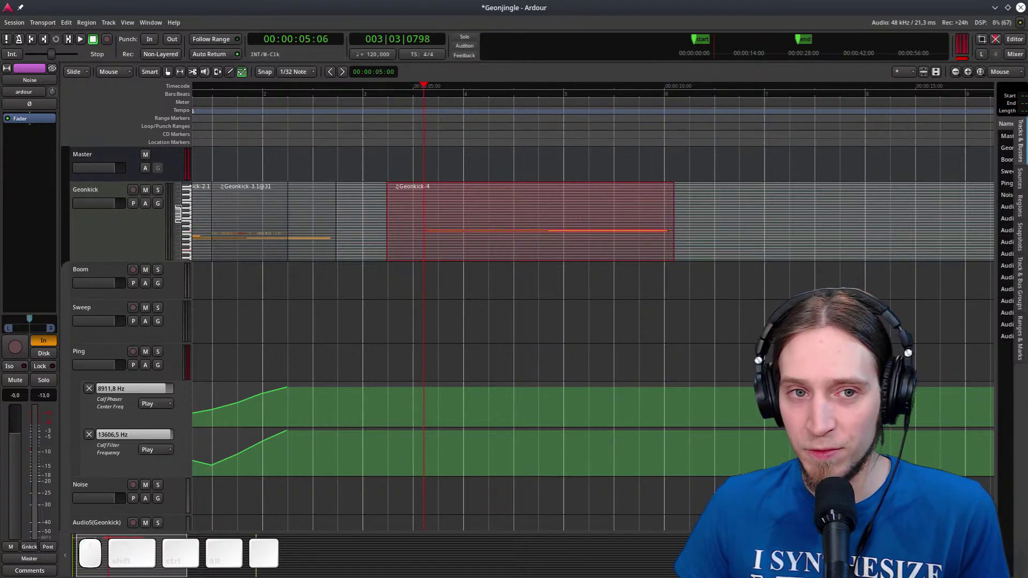
# Play back the lengthened noise note with the Geonkick window open, closing that window when finished
pyautogui.moveTo(0, 106); pyautogui.dragTo(579, 131)
pyautogui.press('space')
pyautogui.press('space')
pyautogui.moveTo(441, 125); pyautogui.dragTo(508, 159)
pyautogui.press('space')
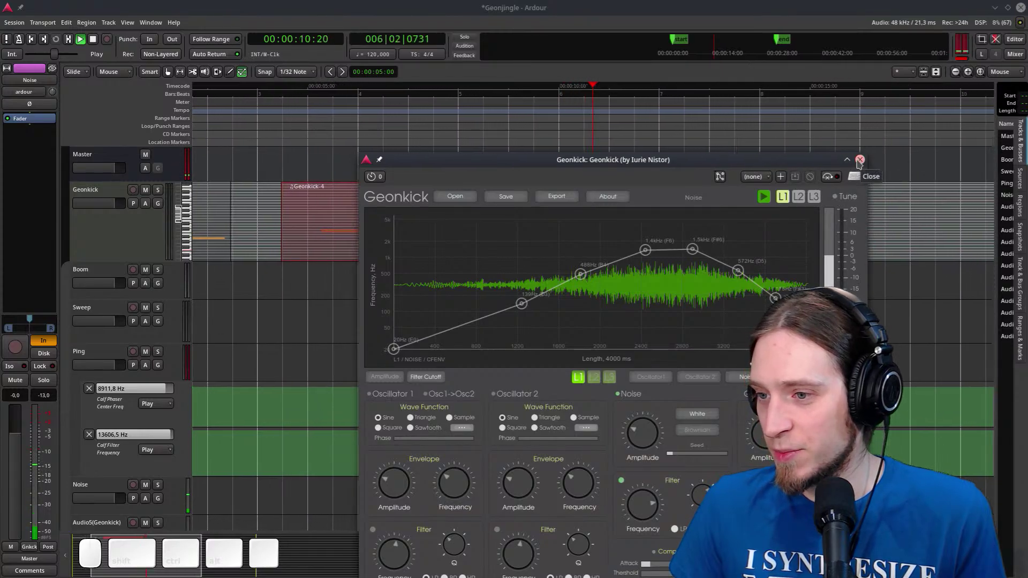
pyautogui.moveTo(644, 189); pyautogui.dragTo(595, 136)
pyautogui.press('space')
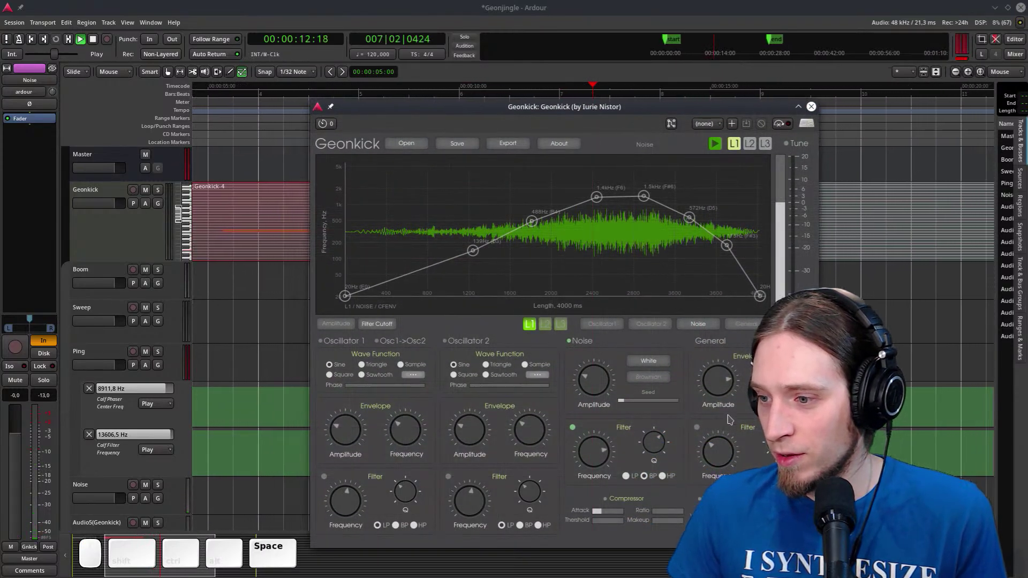
pyautogui.click(812, 107)
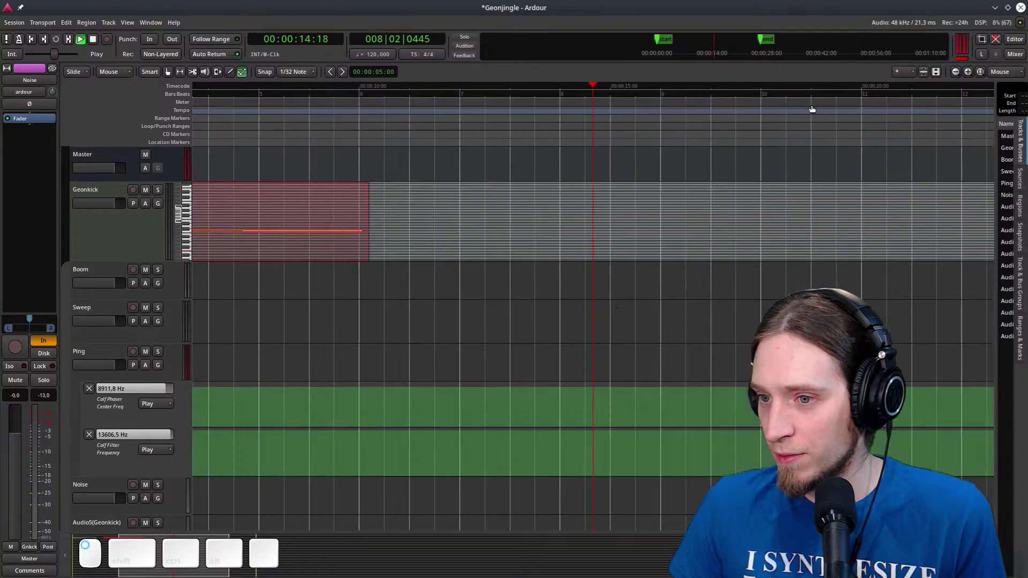
pyautogui.press('space')
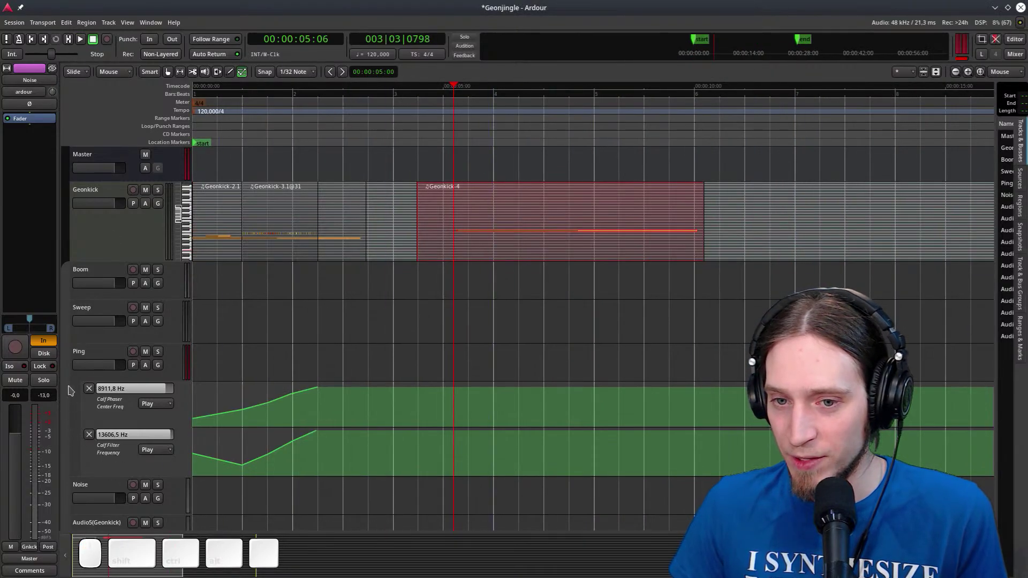
# Insert the Argotlunar2 plugin on the Noise track
pyautogui.click(104, 491)
pyautogui.scroll(-3, 394, 471)
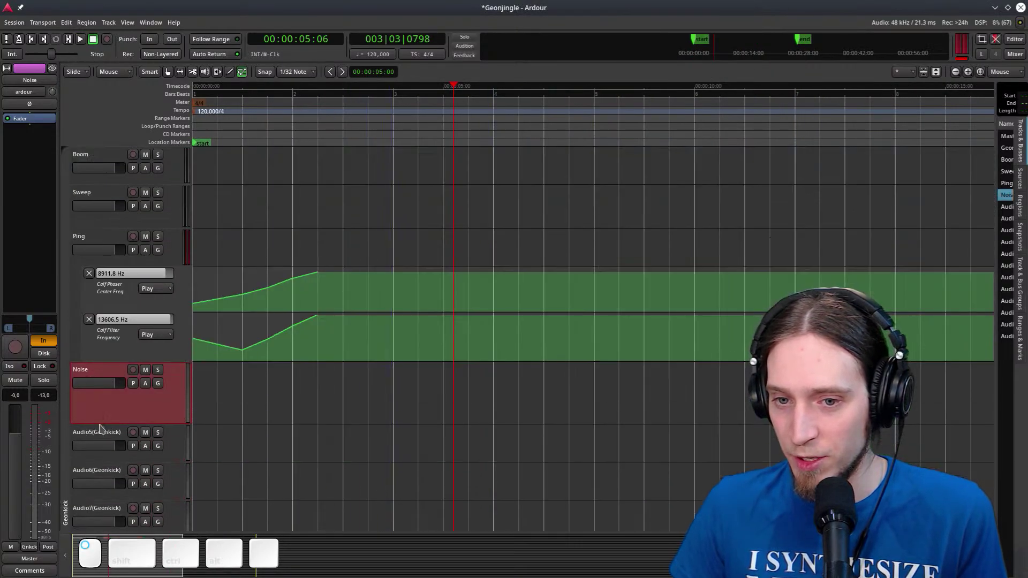
pyautogui.rightClick(27, 123)
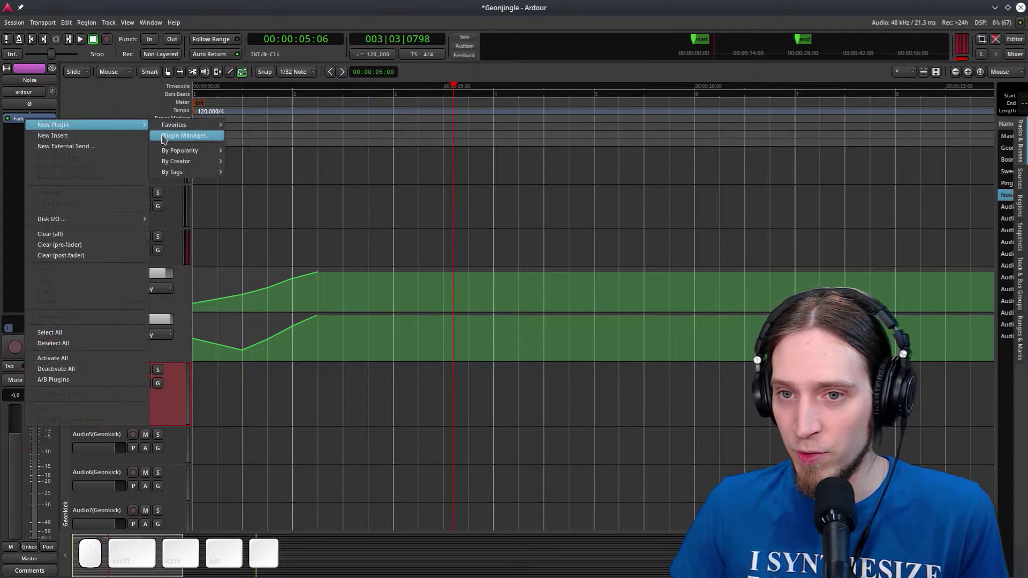
pyautogui.click(170, 133)
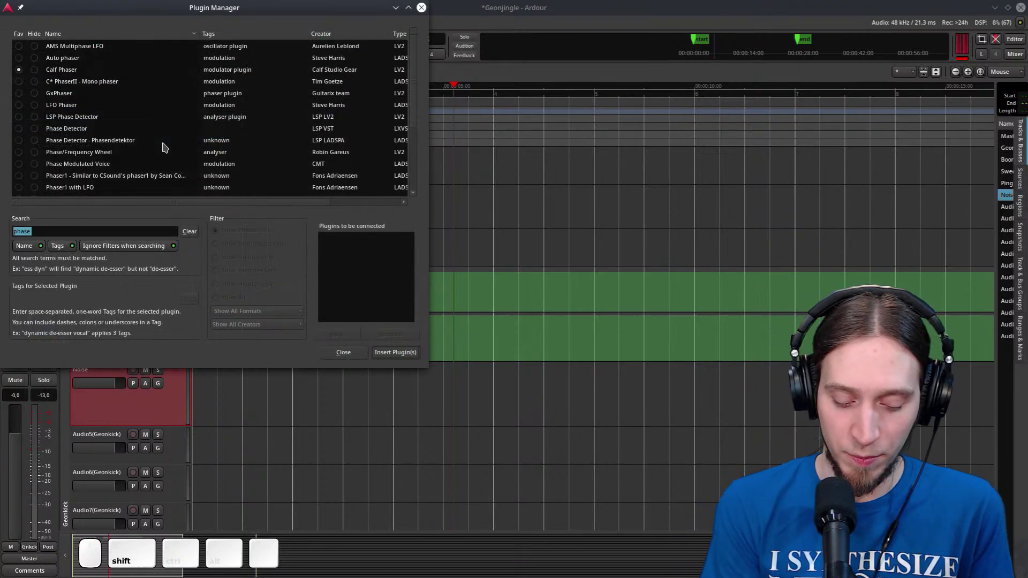
pyautogui.write('Argot')
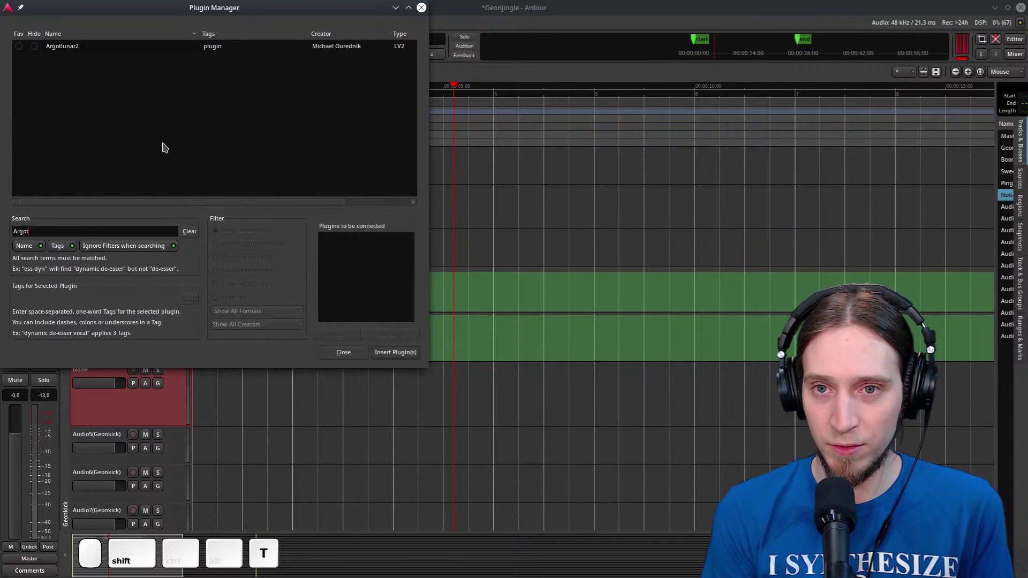
pyautogui.click(88, 46)
pyautogui.click(395, 353)
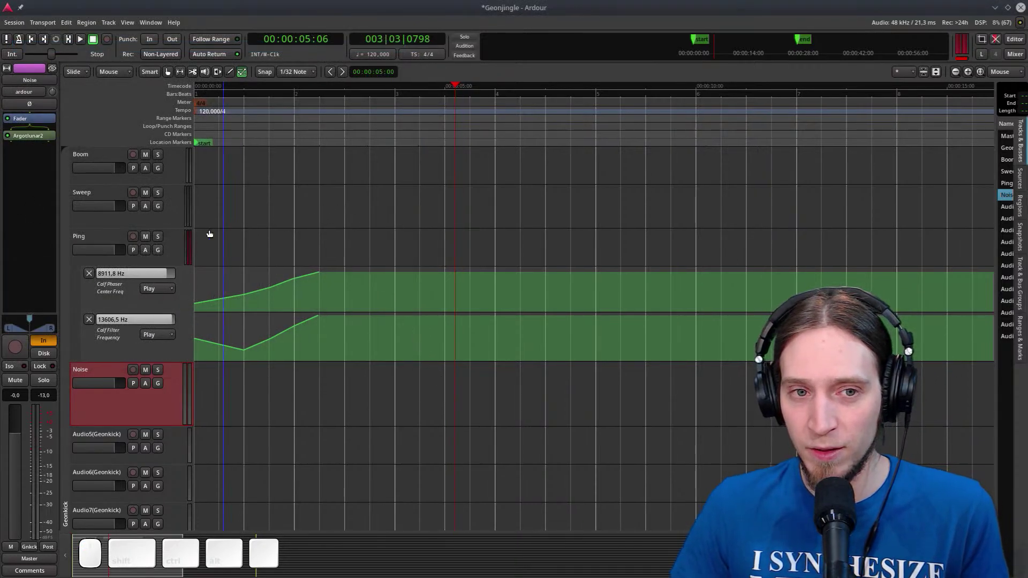
# Set the Argotlunar2 window to stay above other windows and move it clear of the track headers
pyautogui.moveTo(464, 126); pyautogui.dragTo(583, 145)
pyautogui.rightClick(583, 145)
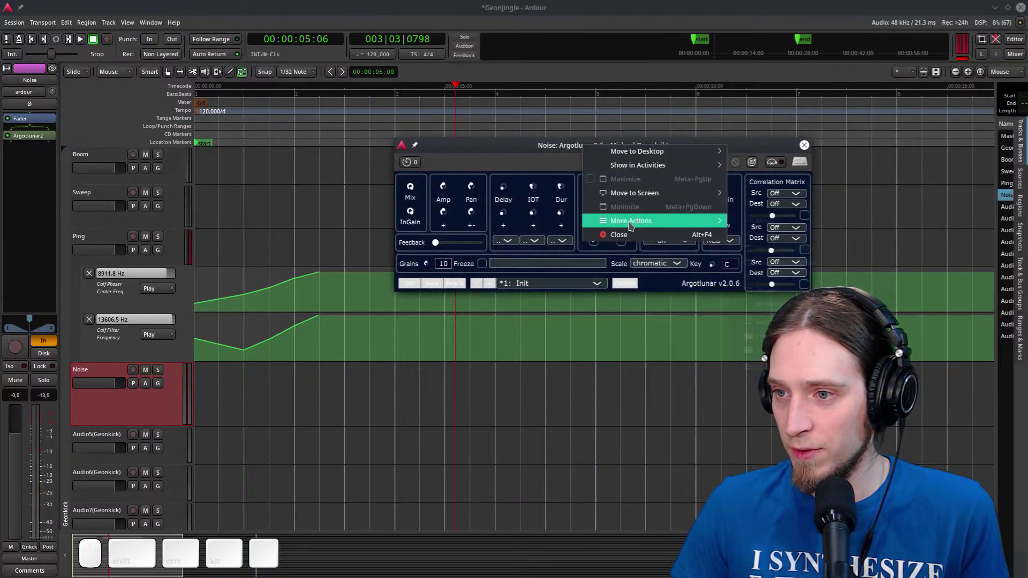
pyautogui.moveTo(649, 222)
pyautogui.click(783, 249)
pyautogui.moveTo(515, 154); pyautogui.dragTo(570, 148)
# Play back the noise through Argotlunar2 and increase the random variation of its grain delay
pyautogui.press('space')
pyautogui.press('space')
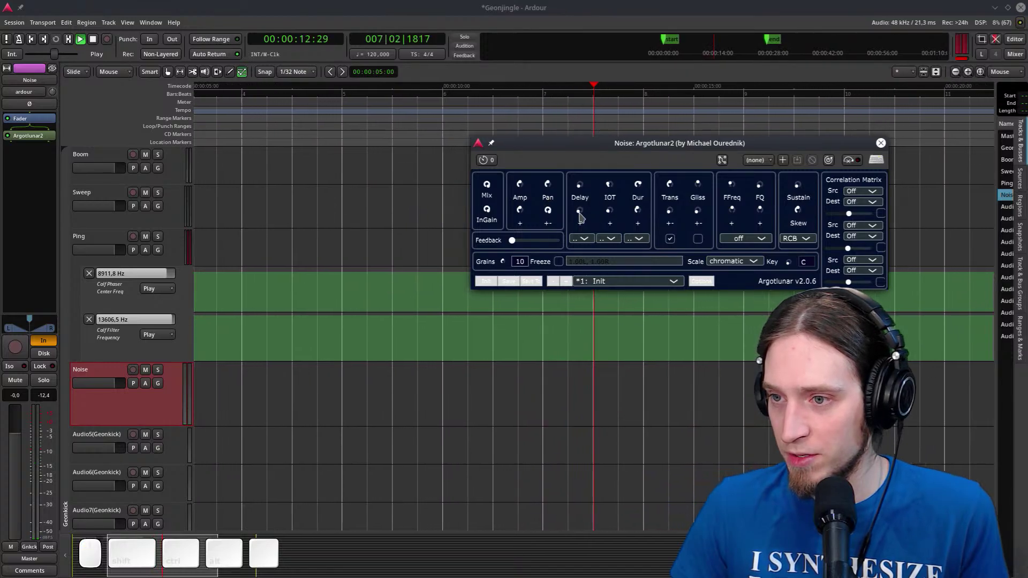
pyautogui.press('space')
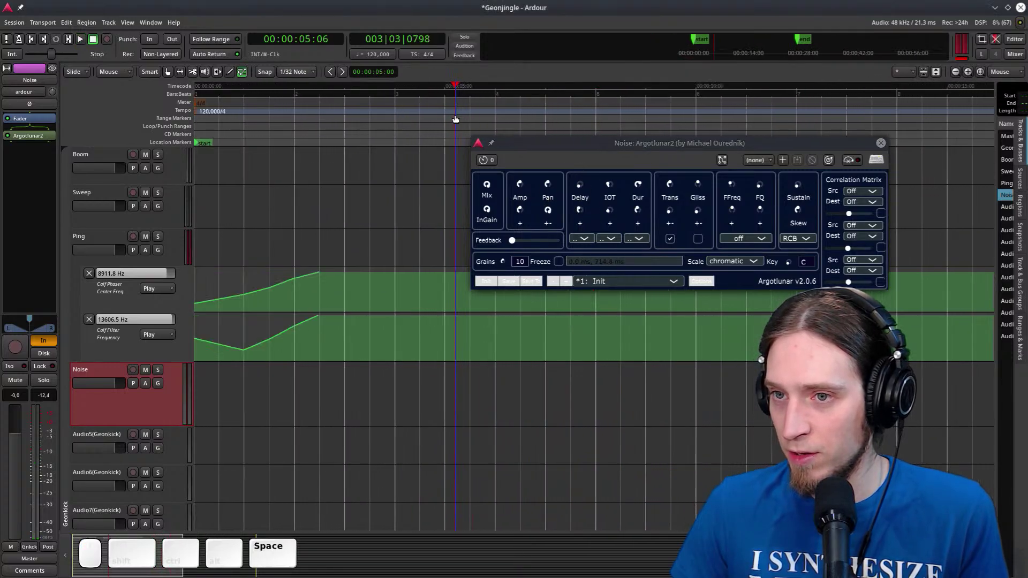
pyautogui.press('space')
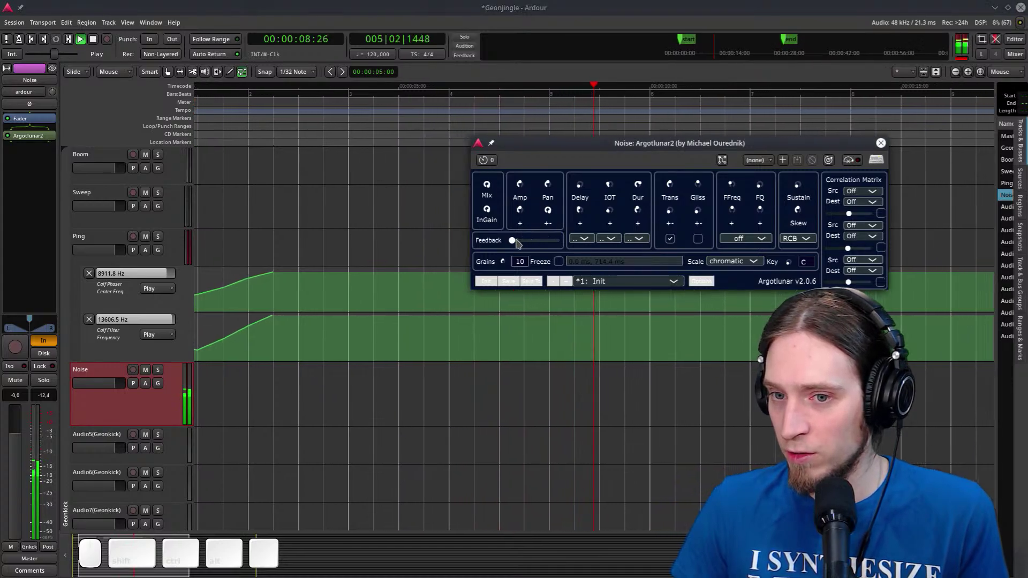
# Raise Argotlunar2's Feedback, audition the noise again, and close the plugin window
pyautogui.moveTo(516, 241)
pyautogui.mouseDown()
pyautogui.moveTo(547, 242)
pyautogui.moveTo(531, 241)
pyautogui.mouseUp()
pyautogui.press('space')
pyautogui.press('space')
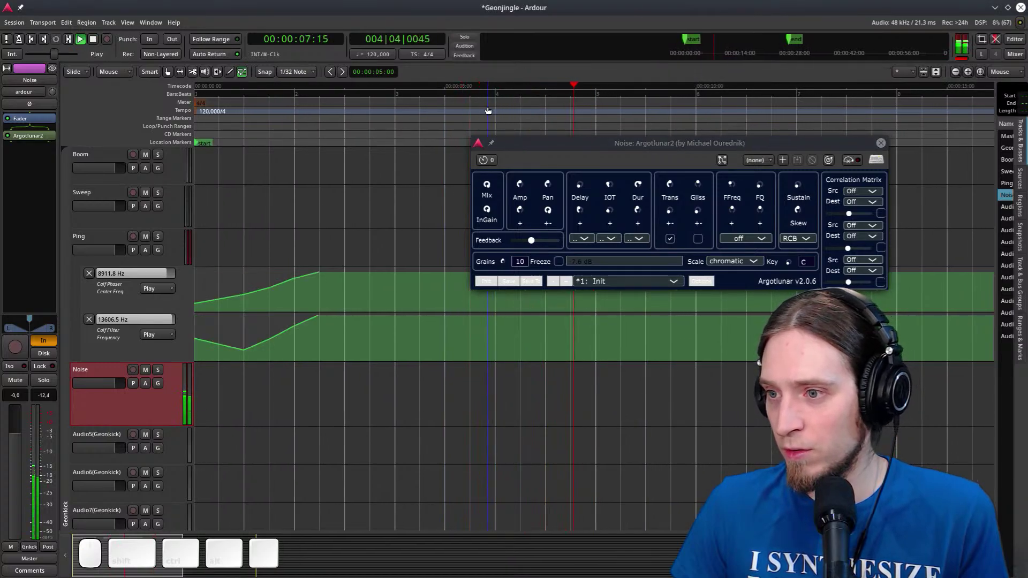
pyautogui.press('space')
pyautogui.click(880, 144)
pyautogui.press('space')
# Move Argotlunar2 ahead of the fader in the Noise track's processor chain
pyautogui.scroll(-2, 475, 202)
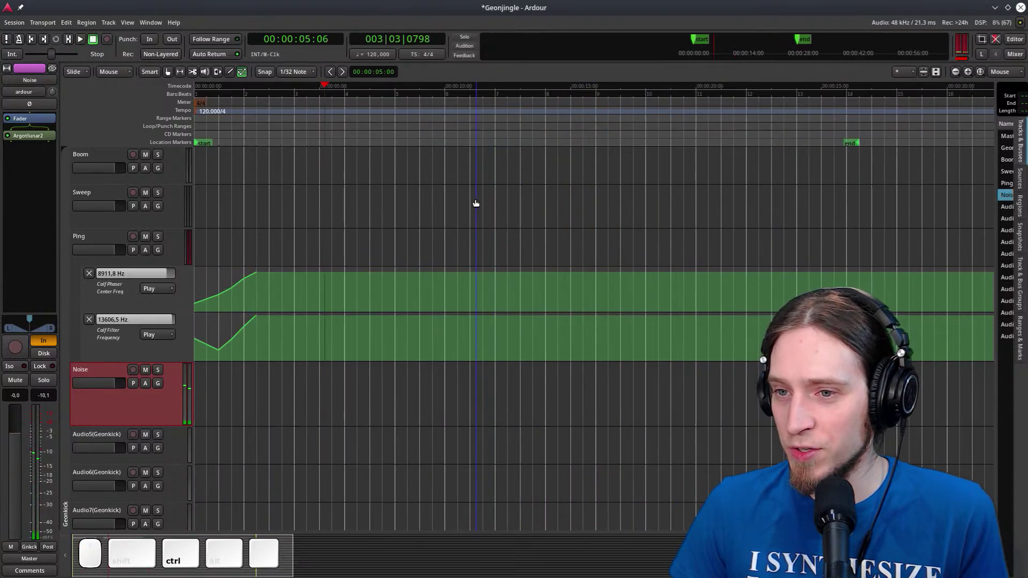
pyautogui.scroll(3, 435, 249)
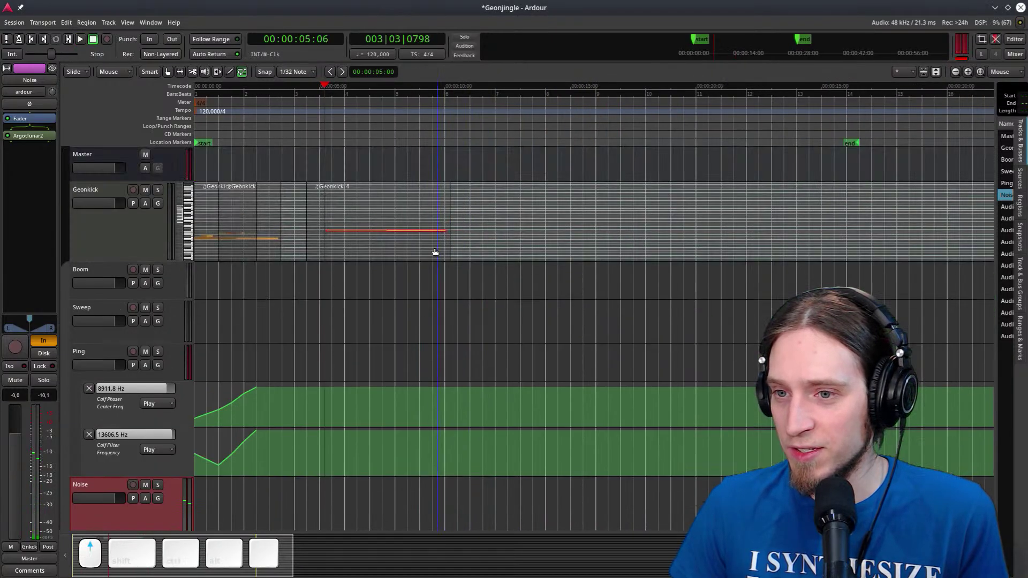
pyautogui.moveTo(29, 141); pyautogui.dragTo(27, 119)
# Insert the Smooth Decimator plugin between Argotlunar2 and the fader in the Noise track's processor chain
pyautogui.rightClick(24, 137)
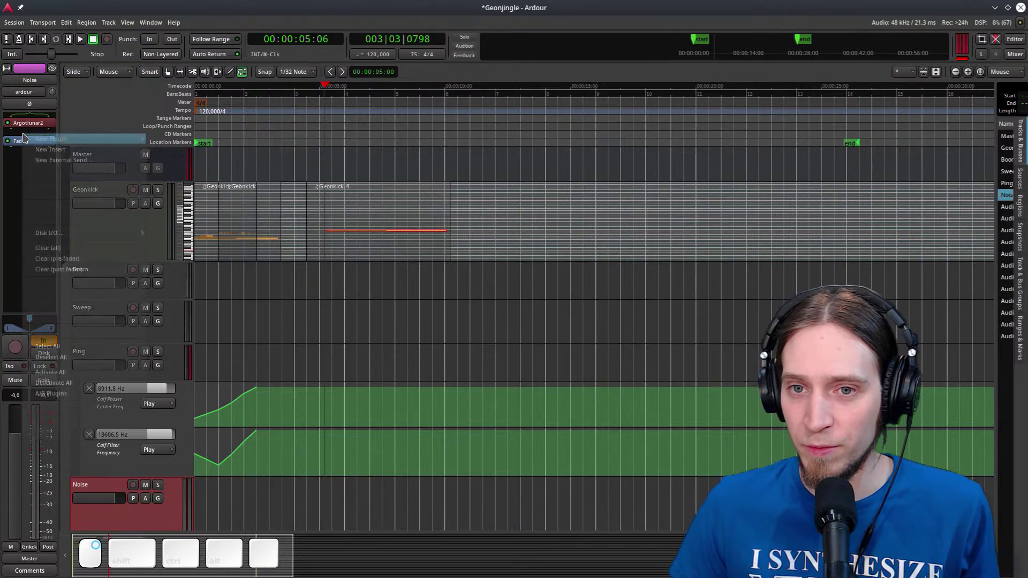
pyautogui.moveTo(32, 139)
pyautogui.click(161, 153)
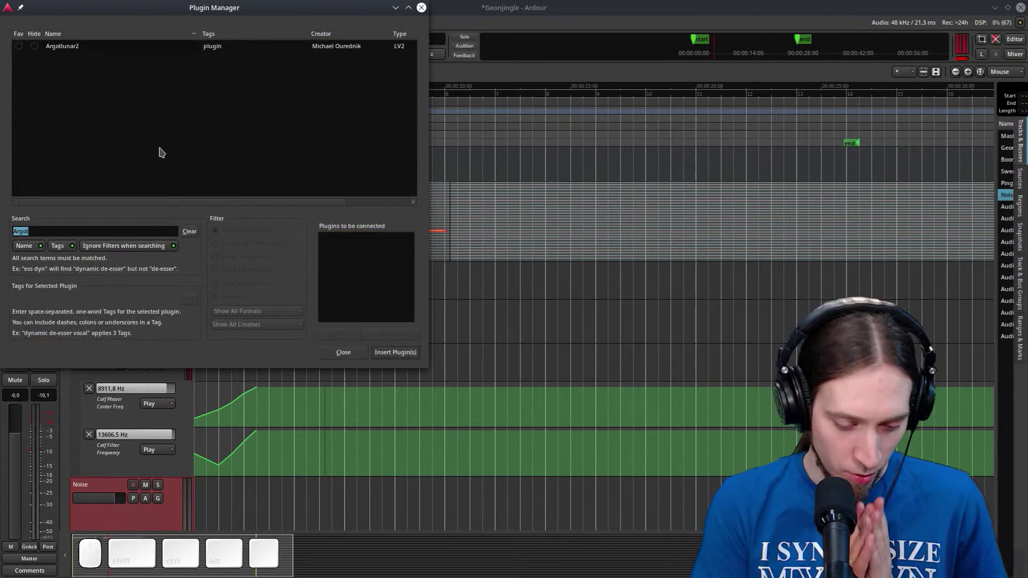
pyautogui.write('decin')
pyautogui.press('BackSpace')
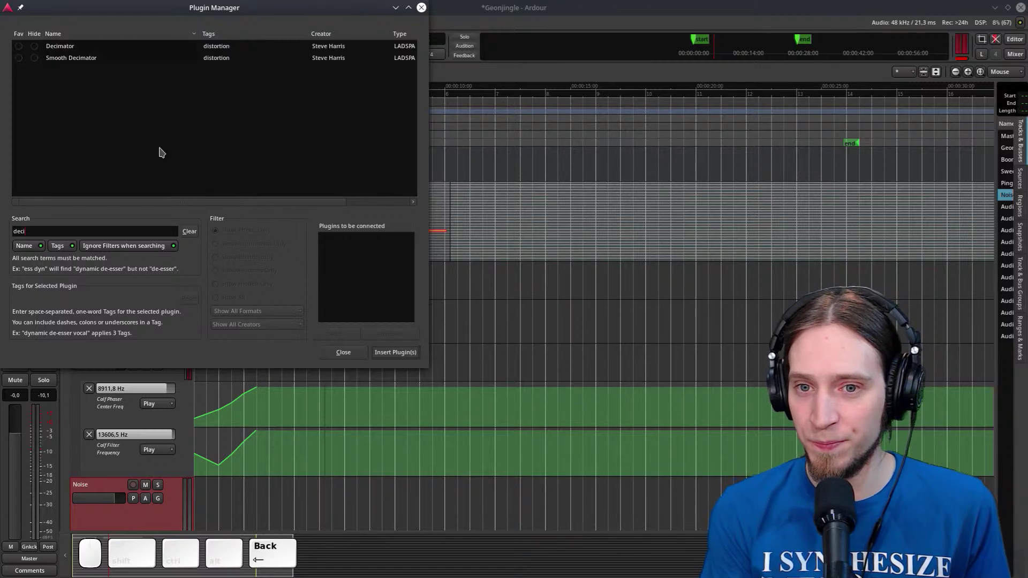
pyautogui.doubleClick(74, 58)
pyautogui.click(413, 352)
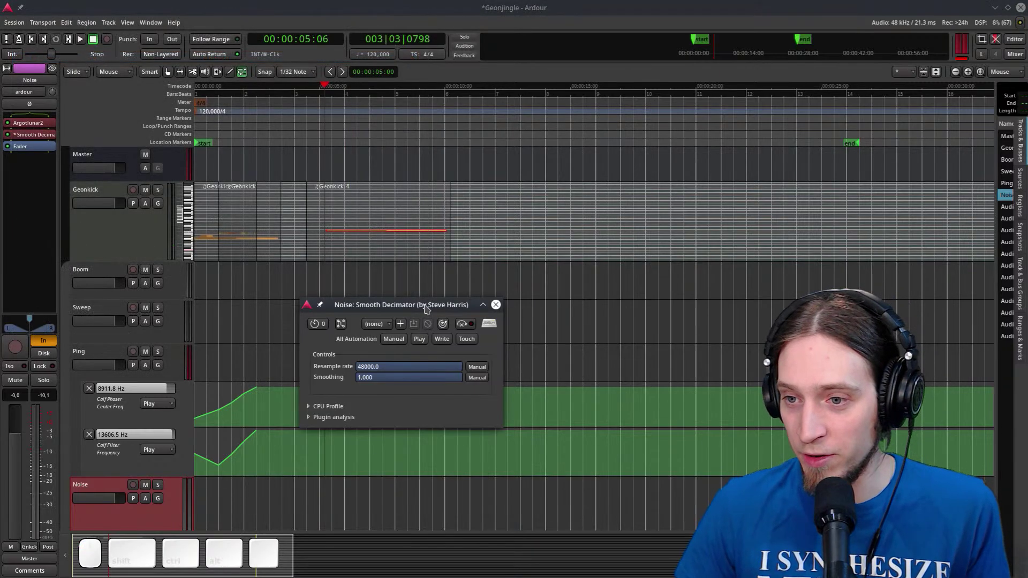
# Move the Smooth Decimator window clear of the automation lanes and keep it above other windows
pyautogui.moveTo(426, 309); pyautogui.dragTo(575, 176)
pyautogui.rightClick(619, 157)
pyautogui.moveTo(669, 231)
pyautogui.click(821, 260)
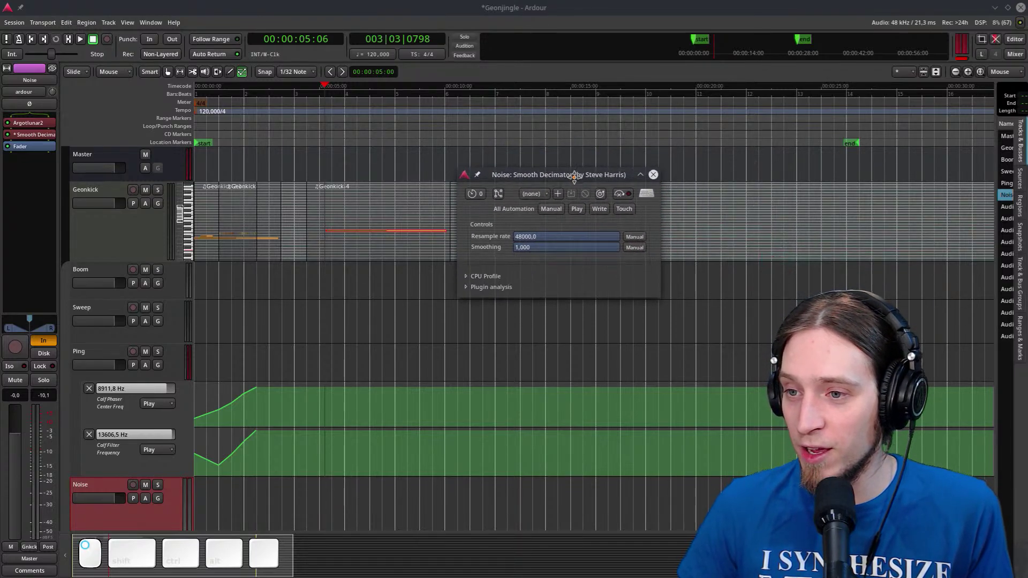
# Show the automation lane for Smooth Decimator's Resample rate on the Noise track
pyautogui.click(145, 498)
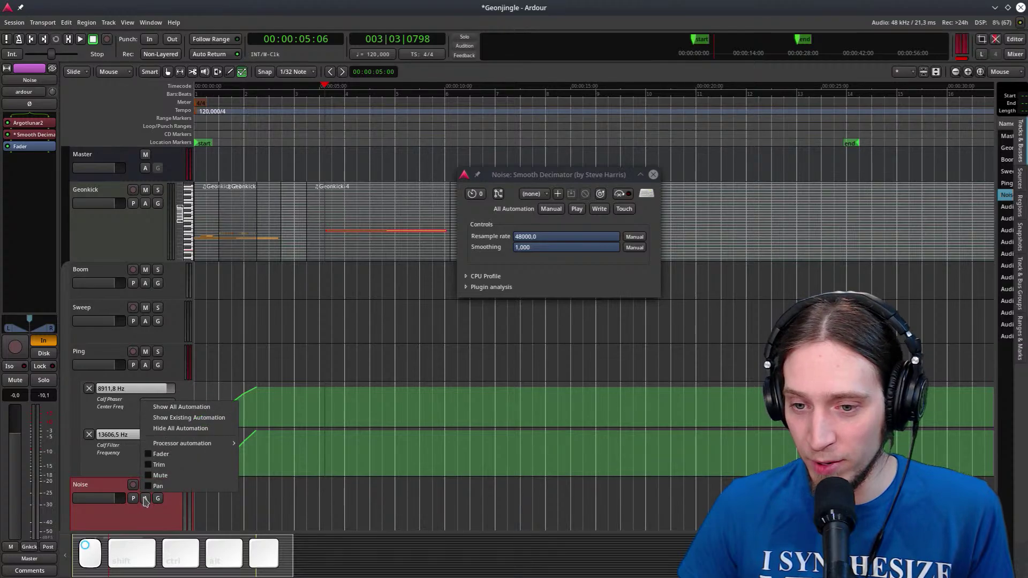
pyautogui.moveTo(214, 444)
pyautogui.moveTo(272, 455)
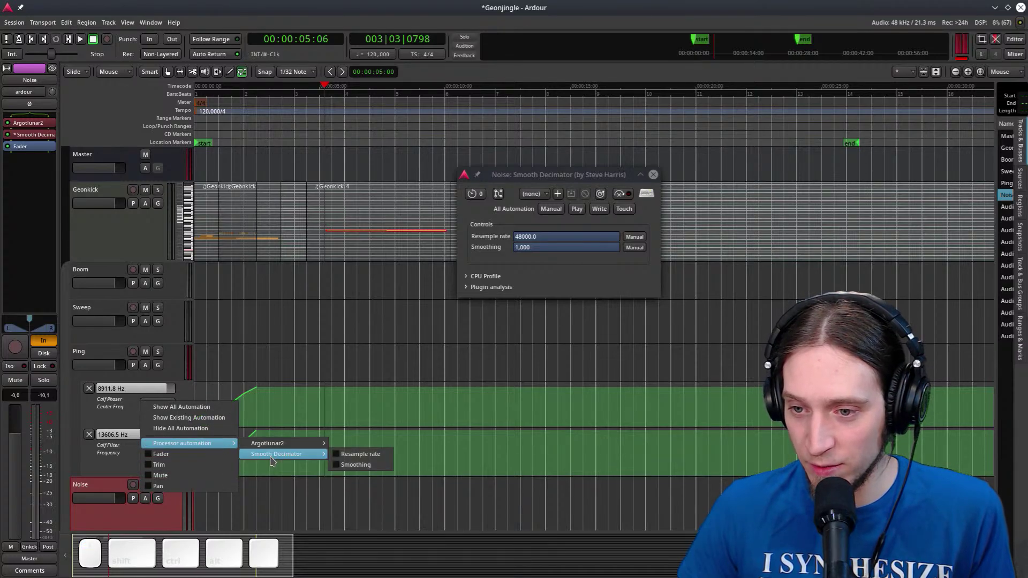
pyautogui.click(342, 457)
pyautogui.scroll(-3, 456, 454)
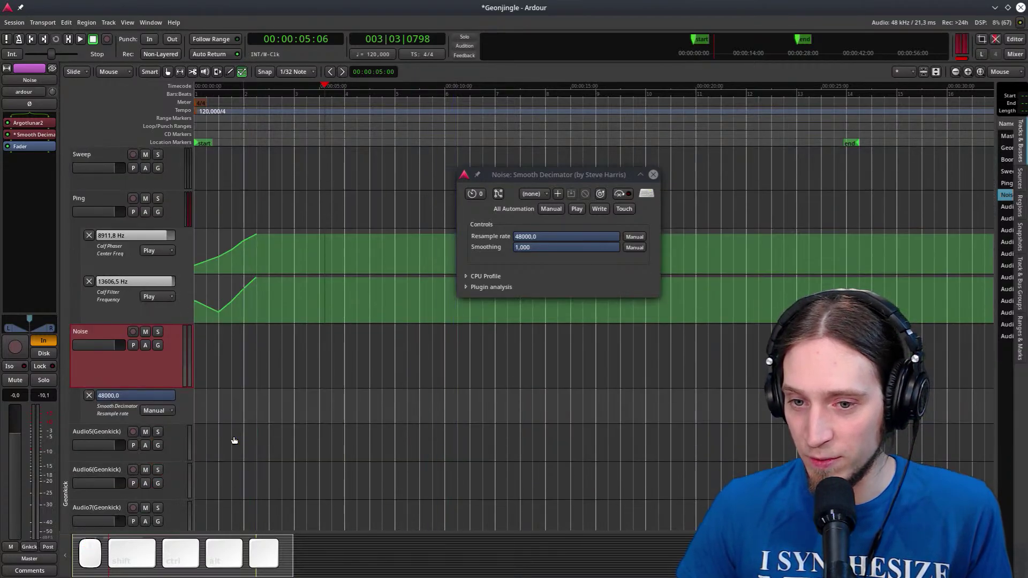
# Draw a Resample rate automation point at about 9960, set the lane to Play mode, and audition the noise
pyautogui.press('d')
pyautogui.click(336, 474)
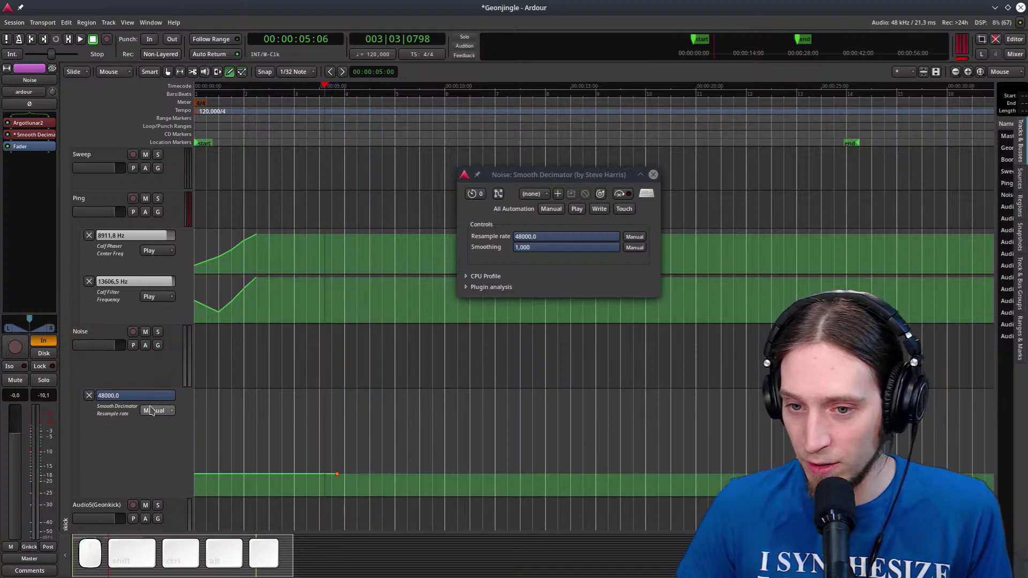
pyautogui.click(149, 411)
pyautogui.click(150, 422)
pyautogui.press('space')
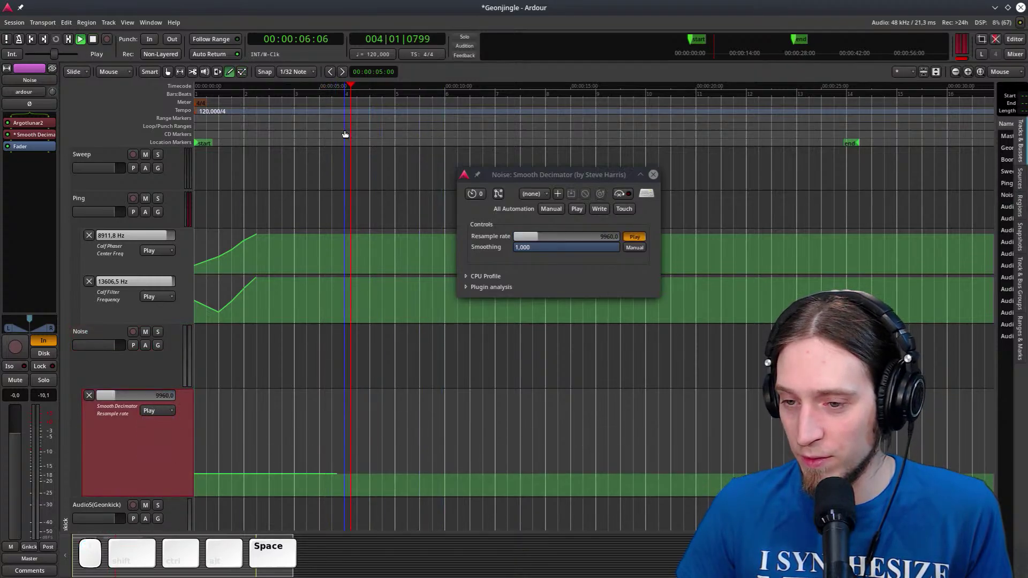
pyautogui.press('space')
# Raise the Resample rate automation to about 21000 at the start of the noise and audition the descending curve
pyautogui.scroll(2, 329, 107)
pyautogui.click(325, 89)
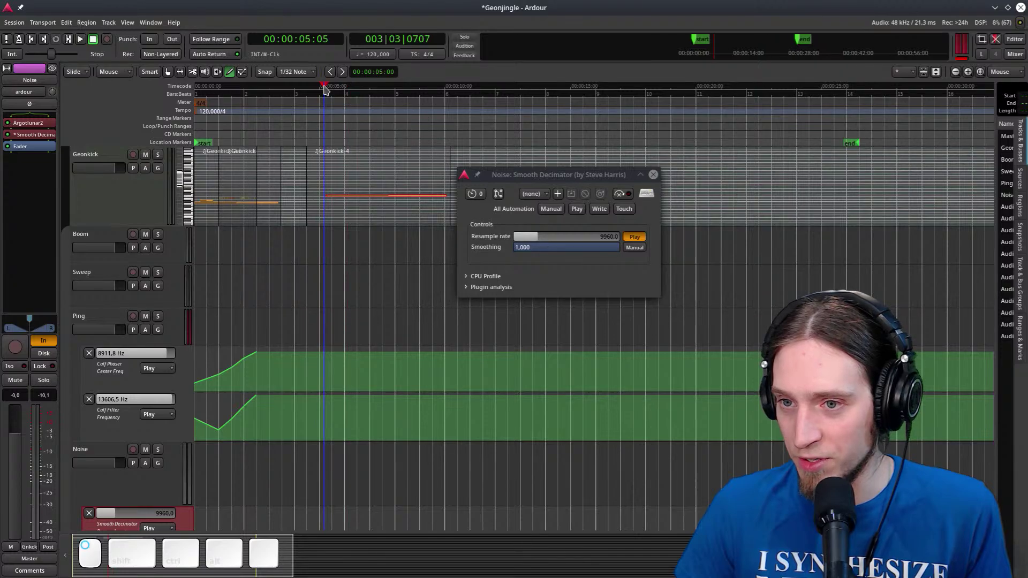
pyautogui.scroll(-3, 349, 337)
pyautogui.keyDown('ctrl'); pyautogui.scroll(2, 336, 382); pyautogui.keyUp('ctrl')
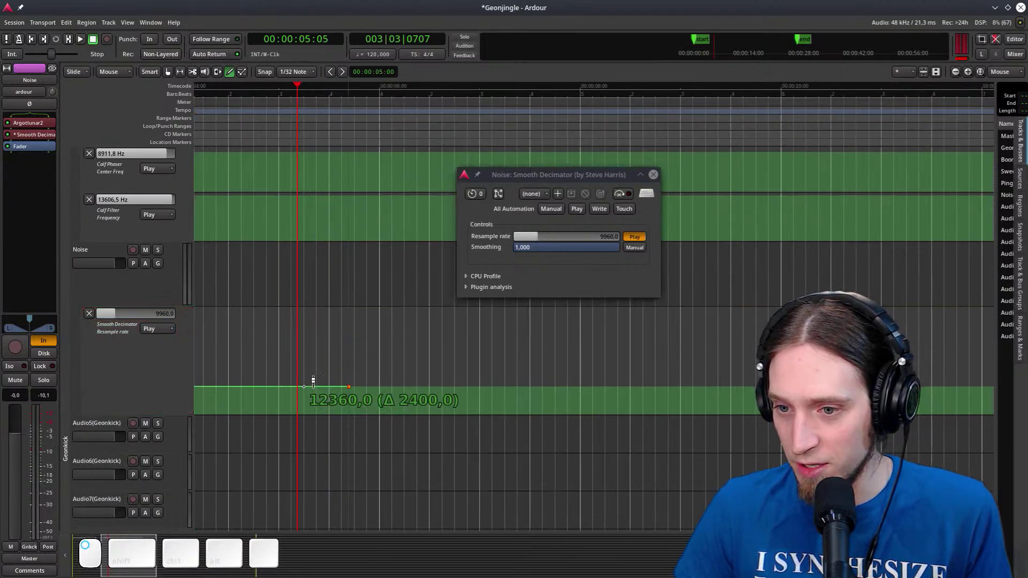
pyautogui.moveTo(305, 355); pyautogui.dragTo(346, 386)
pyautogui.press('space')
pyautogui.keyDown('ctrl'); pyautogui.scroll(-3, 499, 379); pyautogui.keyUp('ctrl')
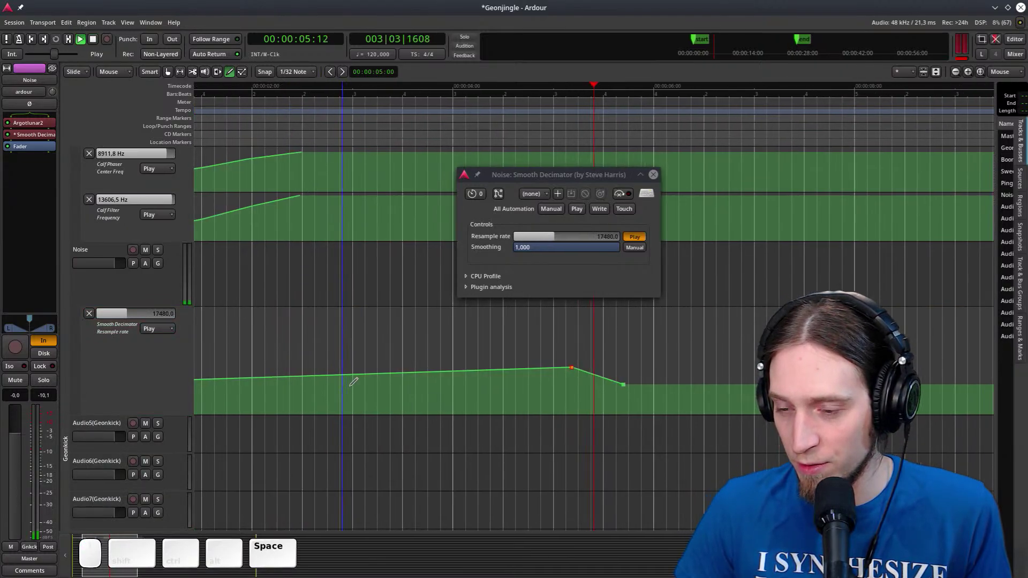
pyautogui.press('space')
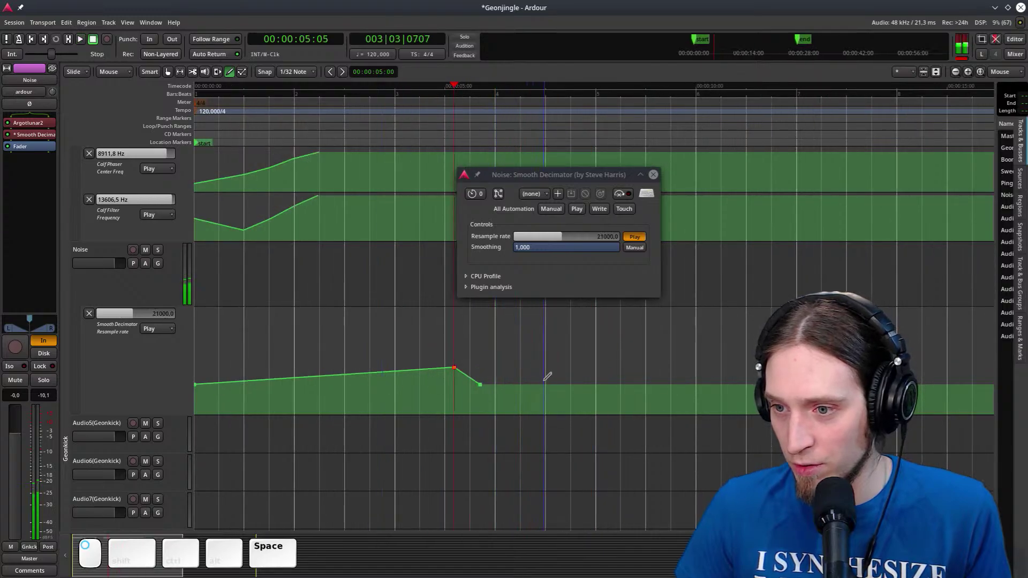
# Extend the Resample rate curve with a dip followed by a steep rise, and set Smoothing to 0 while auditioning it
pyautogui.moveTo(547, 384)
pyautogui.mouseDown()
pyautogui.moveTo(571, 399)
pyautogui.moveTo(631, 378)
pyautogui.moveTo(641, 341)
pyautogui.mouseUp()
pyautogui.press('space')
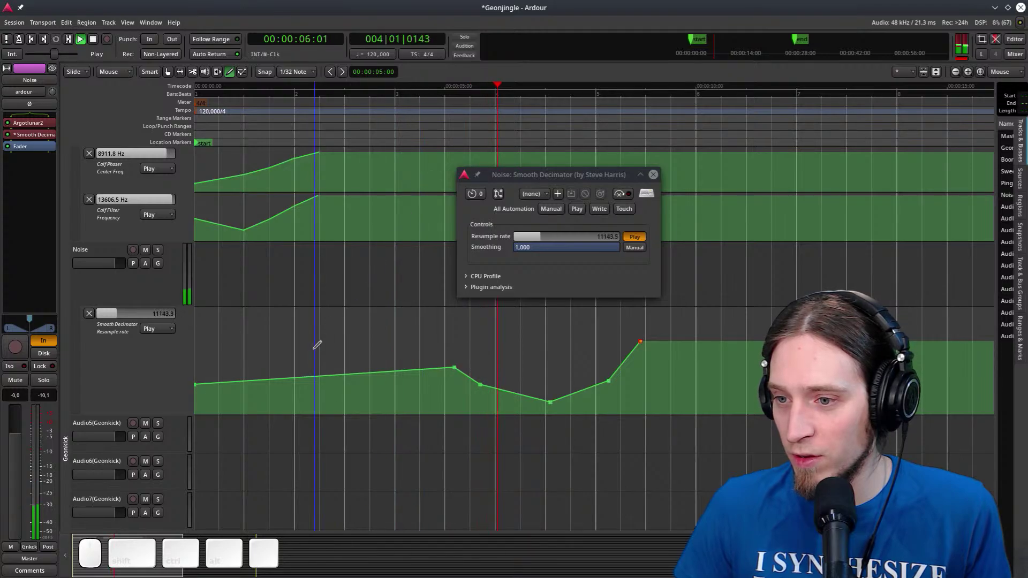
pyautogui.moveTo(568, 248); pyautogui.dragTo(515, 248)
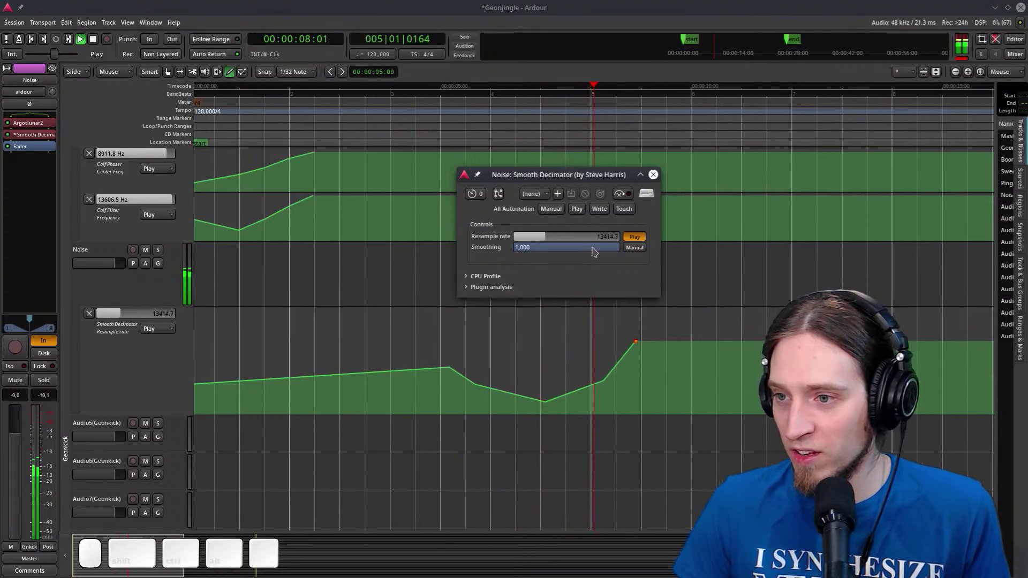
pyautogui.press('space')
pyautogui.press('space')
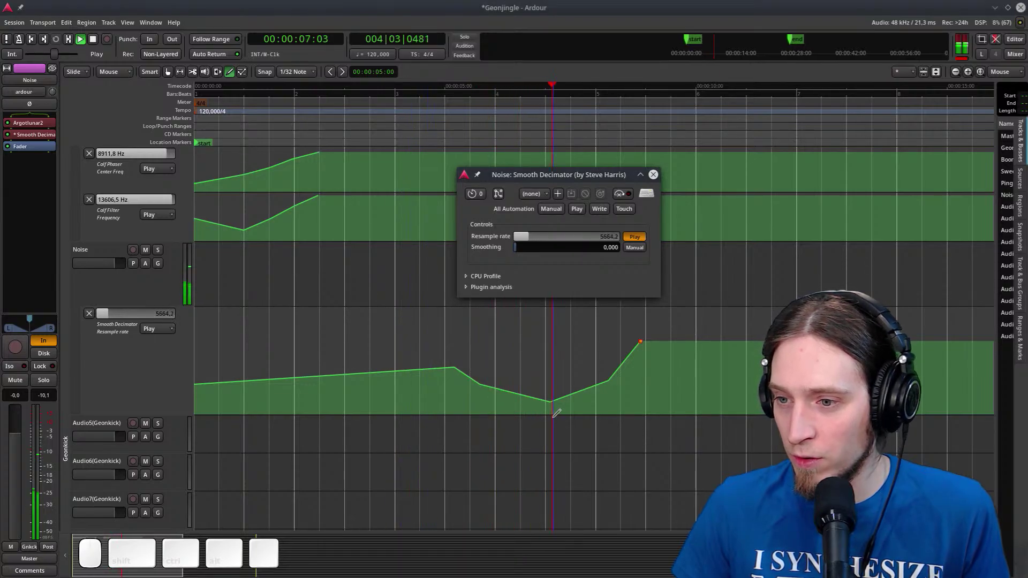
pyautogui.press('space')
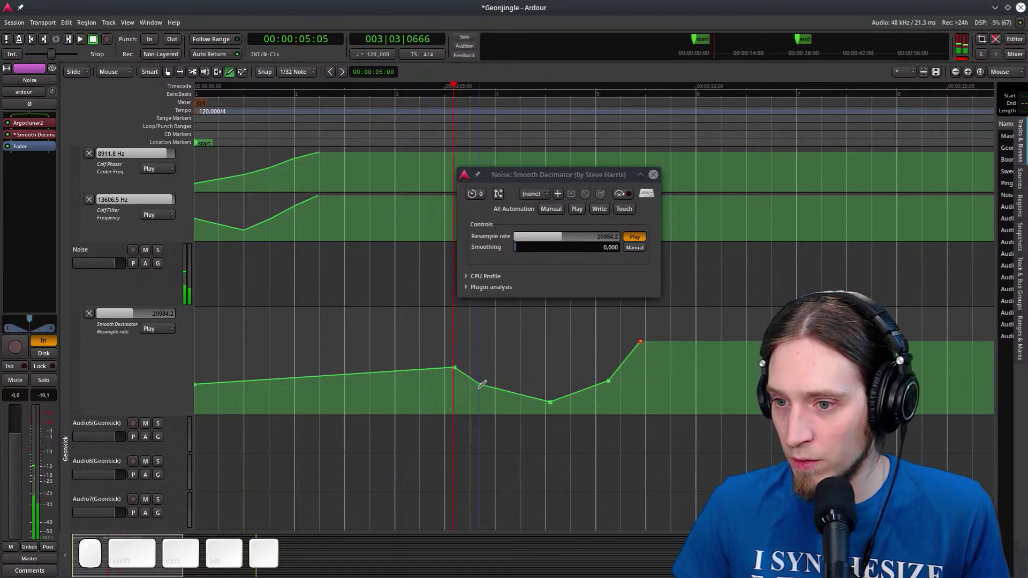
# Reshape the Resample rate curve to start the noise at about 866, peak between bars 4 and 5, and fall gradually, then audition it
pyautogui.moveTo(498, 383); pyautogui.dragTo(454, 392)
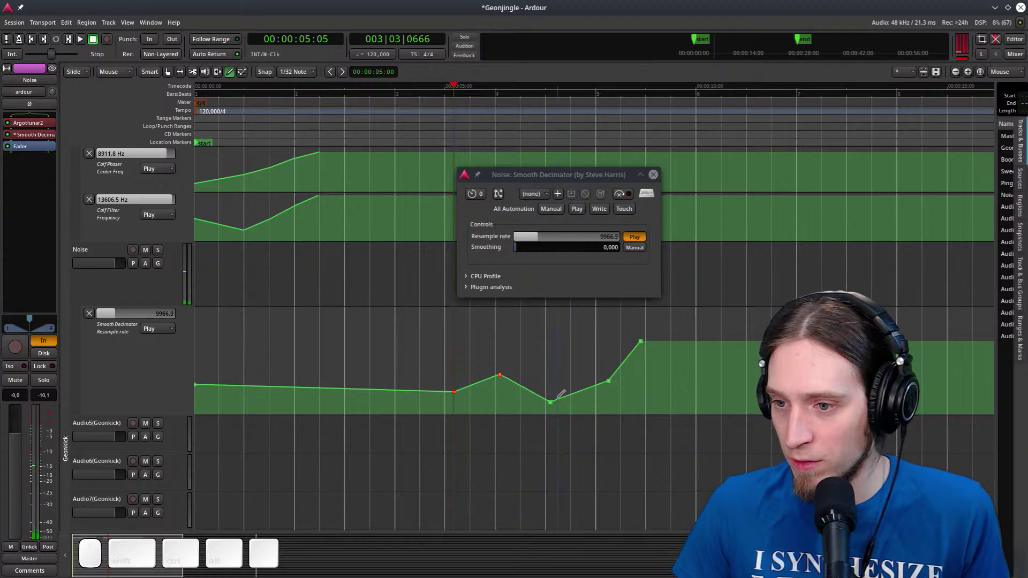
pyautogui.moveTo(558, 398)
pyautogui.mouseDown()
pyautogui.moveTo(552, 367)
pyautogui.moveTo(549, 382)
pyautogui.moveTo(558, 353)
pyautogui.moveTo(556, 377)
pyautogui.moveTo(508, 410)
pyautogui.moveTo(506, 394)
pyautogui.moveTo(465, 408)
pyautogui.mouseUp()
pyautogui.click(507, 388)
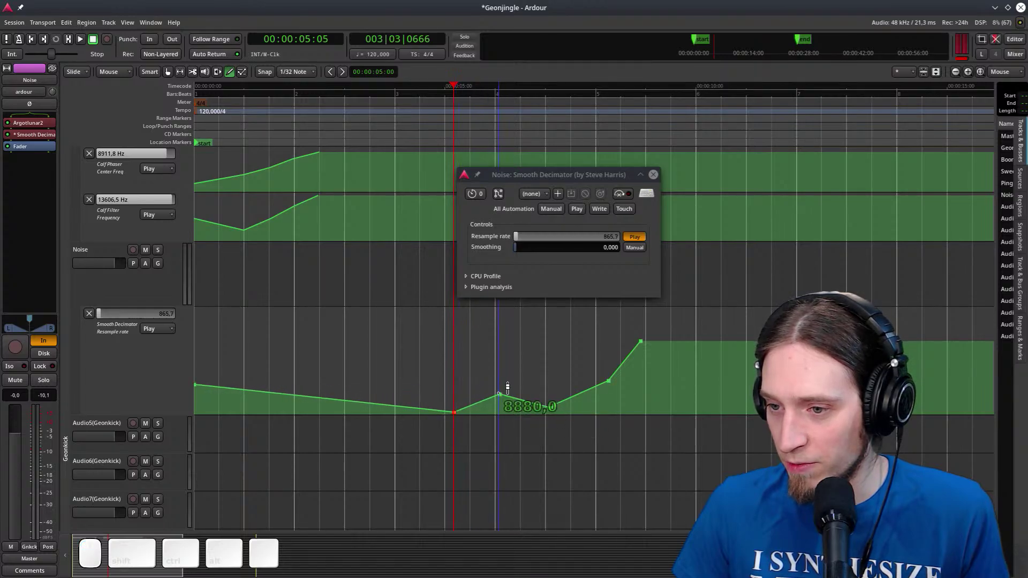
pyautogui.moveTo(551, 410); pyautogui.dragTo(671, 399)
pyautogui.click(601, 381)
pyautogui.keyDown('shift'); pyautogui.rightClick(641, 381); pyautogui.keyUp('shift')
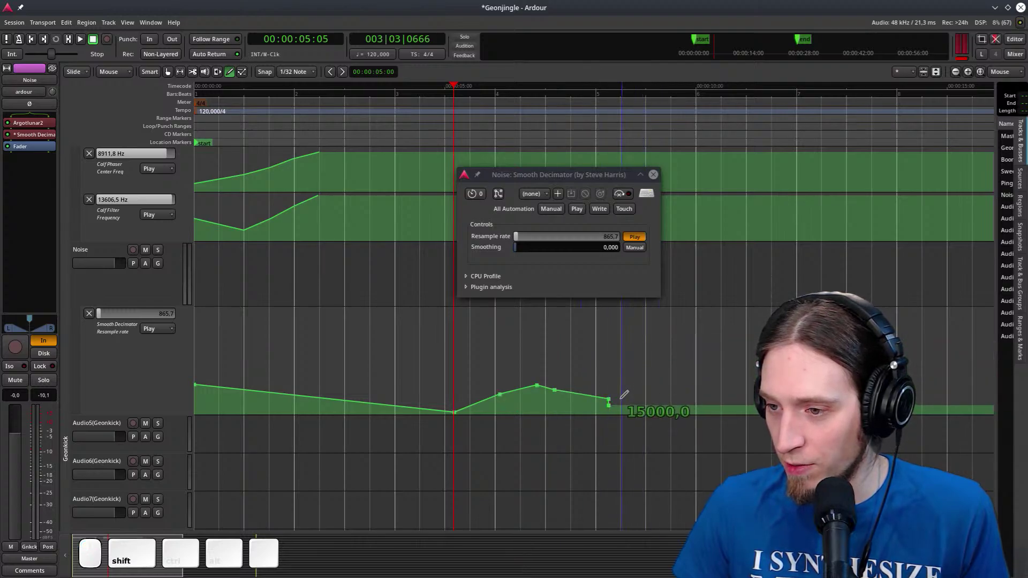
pyautogui.click(684, 404)
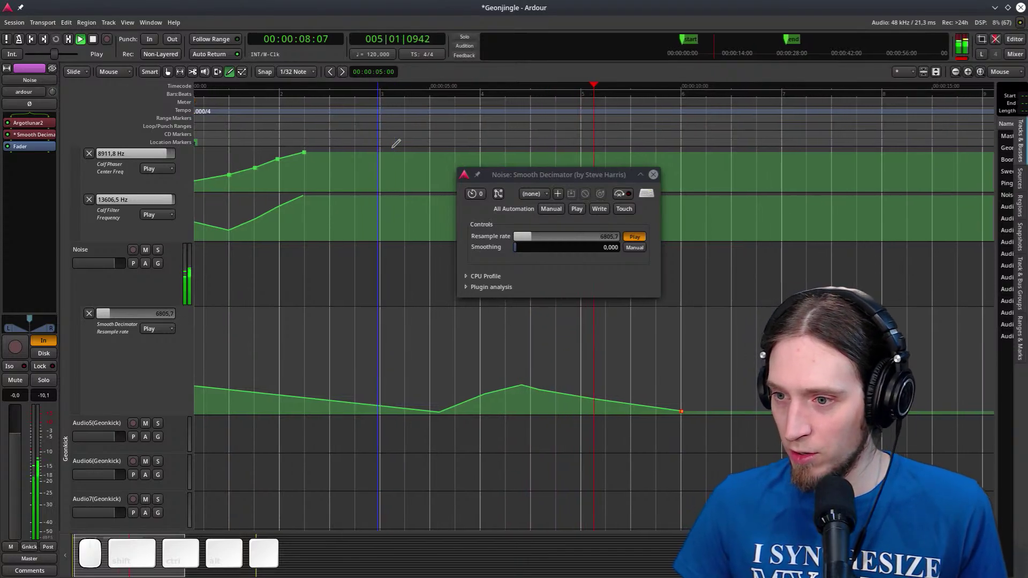
pyautogui.press('space')
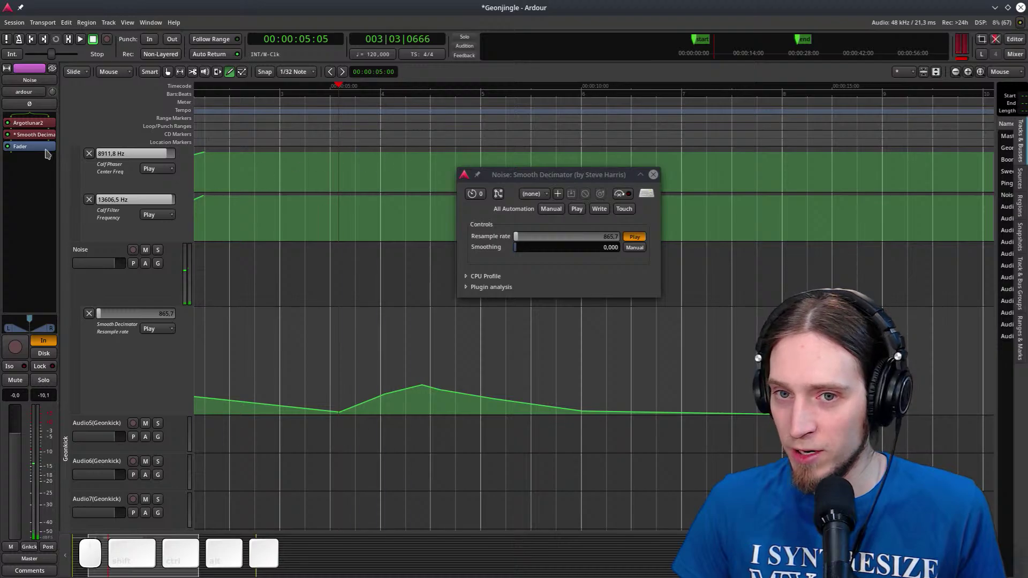
# Move Smooth Decimator ahead of Argotlunar2 in the Noise track's chain, audition the new order, and close the plugin window
pyautogui.moveTo(36, 138); pyautogui.dragTo(32, 119)
pyautogui.press('space')
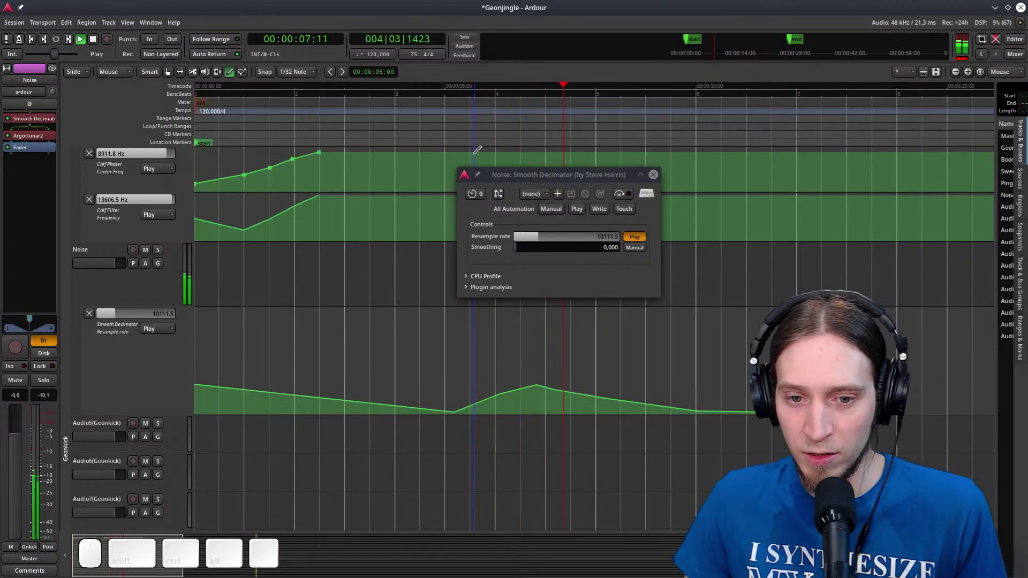
pyautogui.click(653, 174)
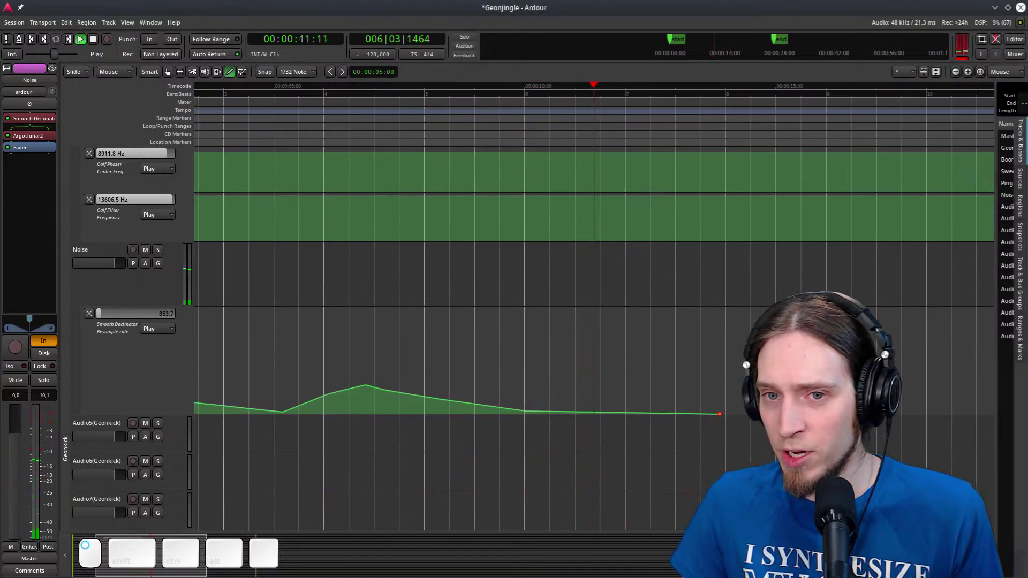
pyautogui.press('space')
pyautogui.rightClick(21, 154)
pyautogui.moveTo(122, 159)
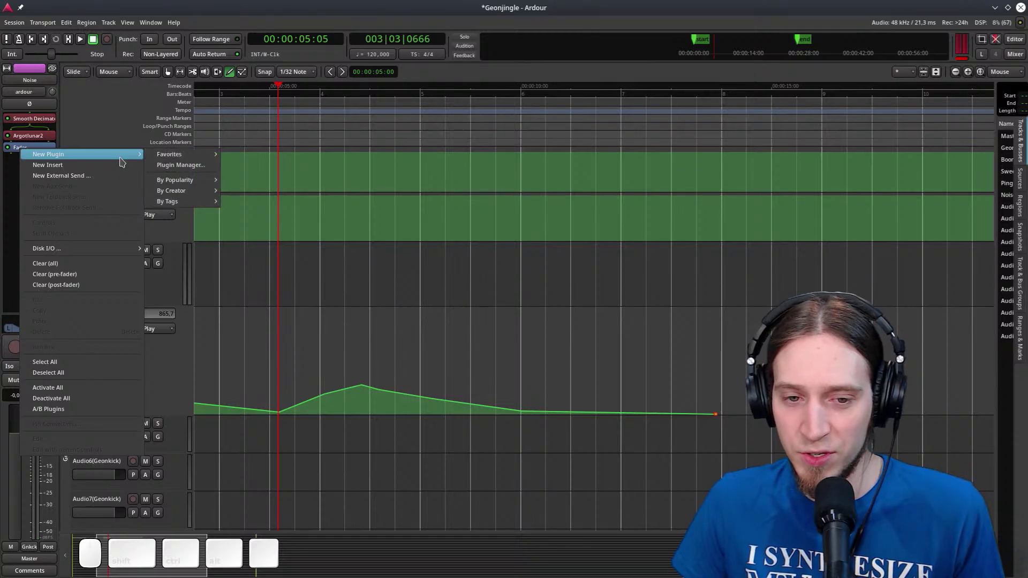
pyautogui.moveTo(178, 158)
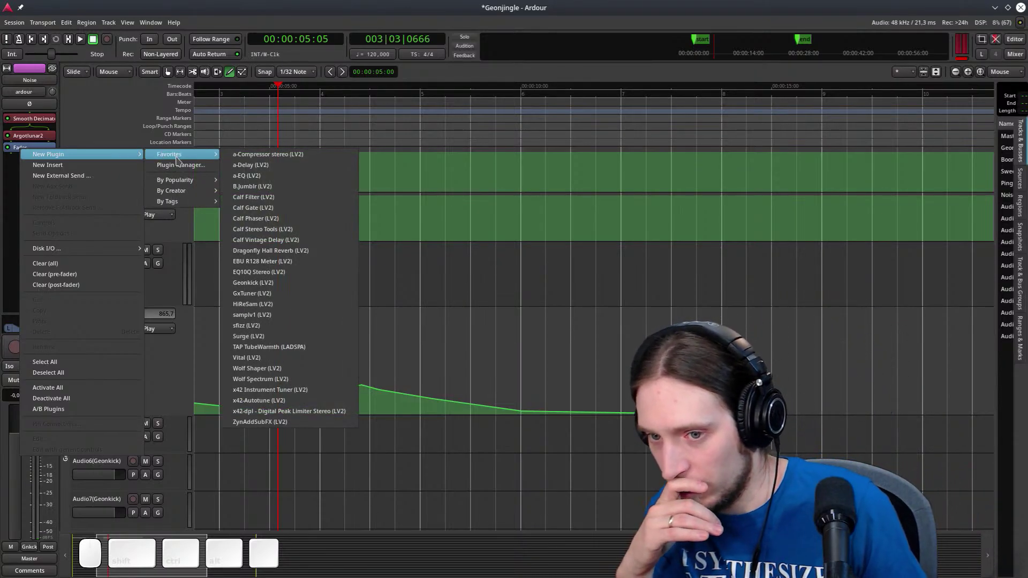
pyautogui.click(328, 47)
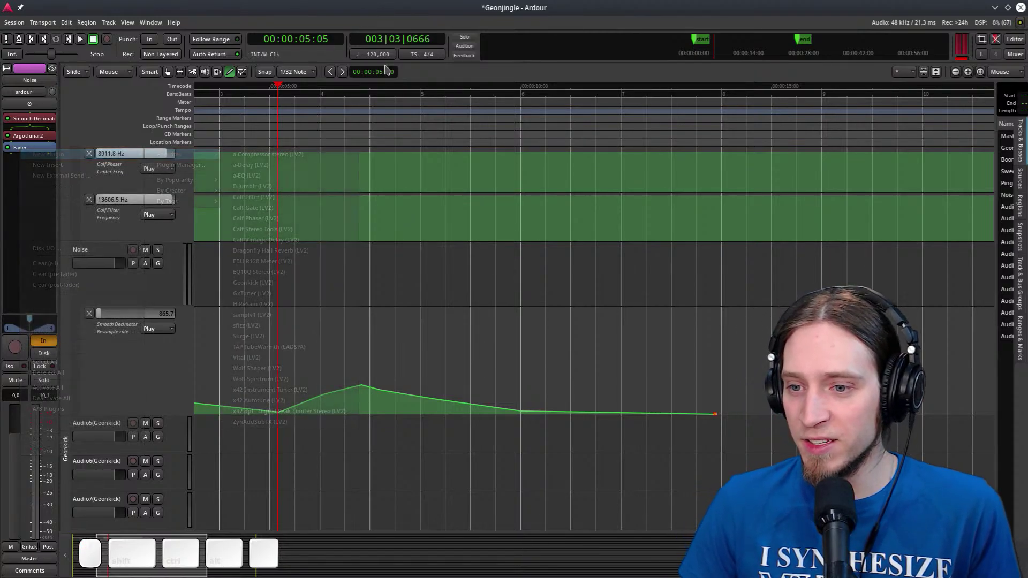
# Reduce the height of the Resample rate automation lane and play back the noise region
pyautogui.moveTo(152, 394); pyautogui.dragTo(151, 349)
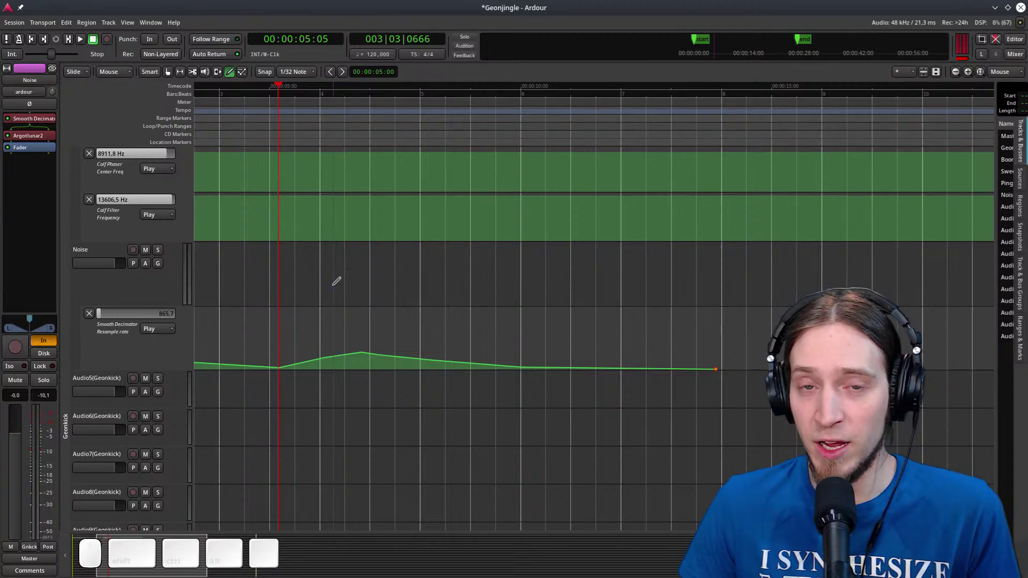
pyautogui.scroll(5, 337, 281)
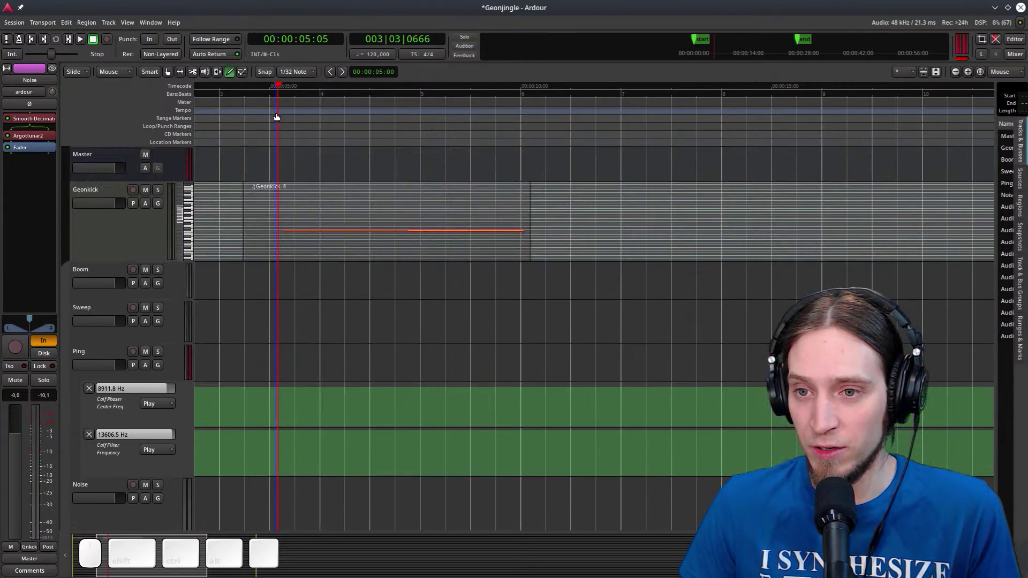
pyautogui.press('space')
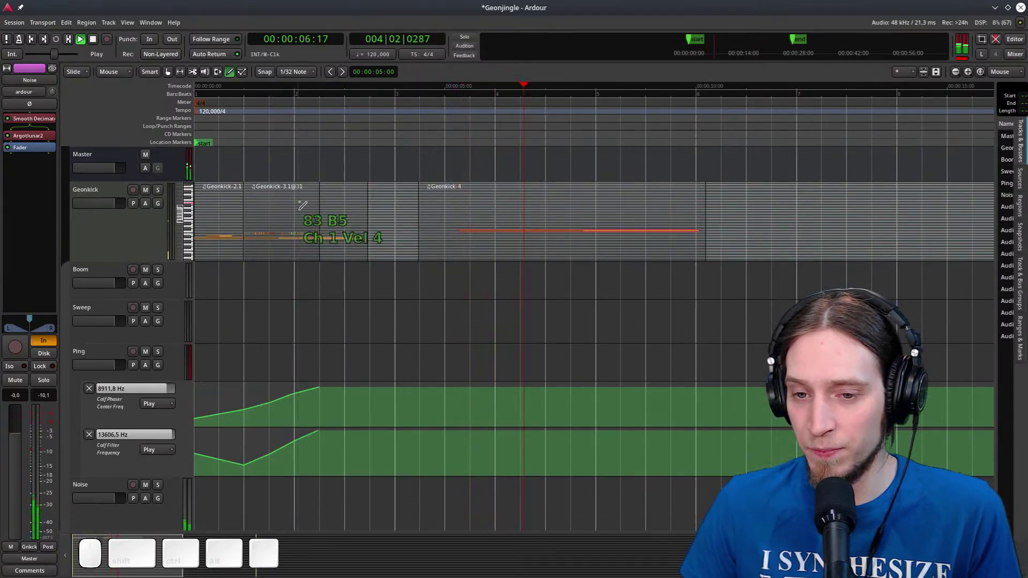
pyautogui.keyDown('ctrl'); pyautogui.scroll(-1, 316, 270); pyautogui.keyUp('ctrl')
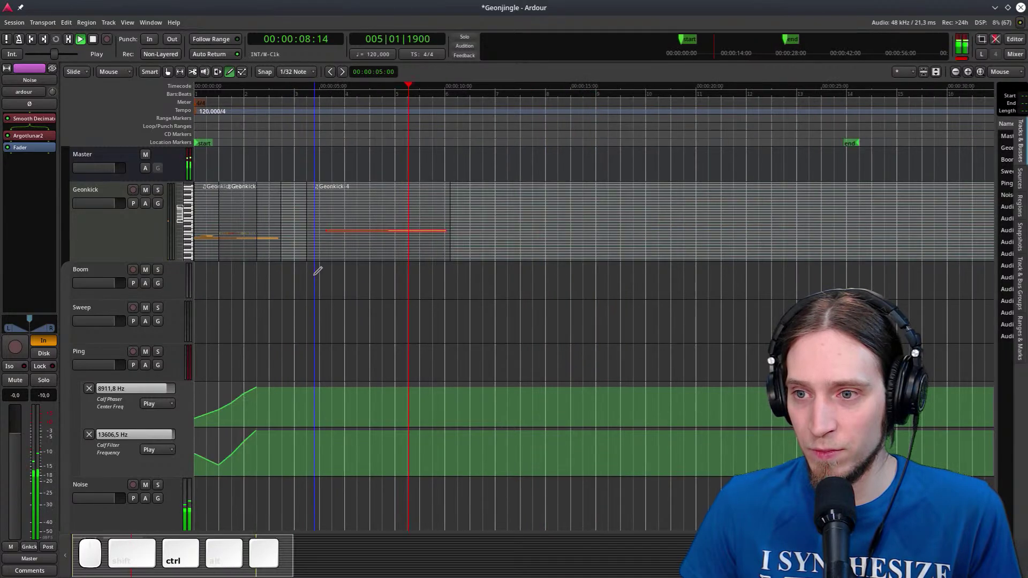
pyautogui.press('space')
# Move the Geonkick-4 noise region to the start of the timeline and play the jingle from the beginning
pyautogui.press('g')
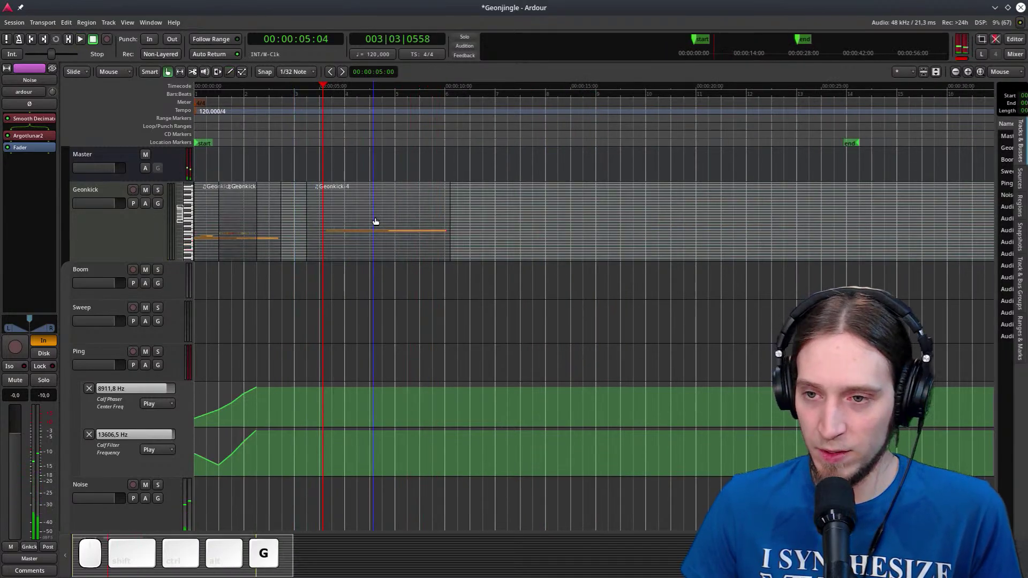
pyautogui.moveTo(375, 217); pyautogui.dragTo(279, 217)
pyautogui.press('Home')
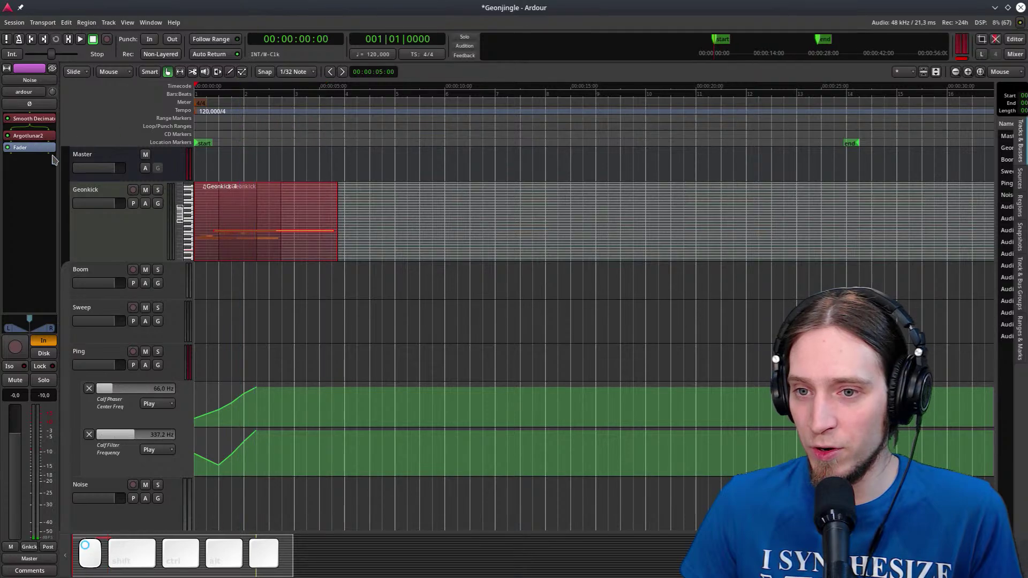
pyautogui.press('space')
pyautogui.keyDown('ctrl'); pyautogui.scroll(3, 82, 246); pyautogui.keyUp('ctrl')
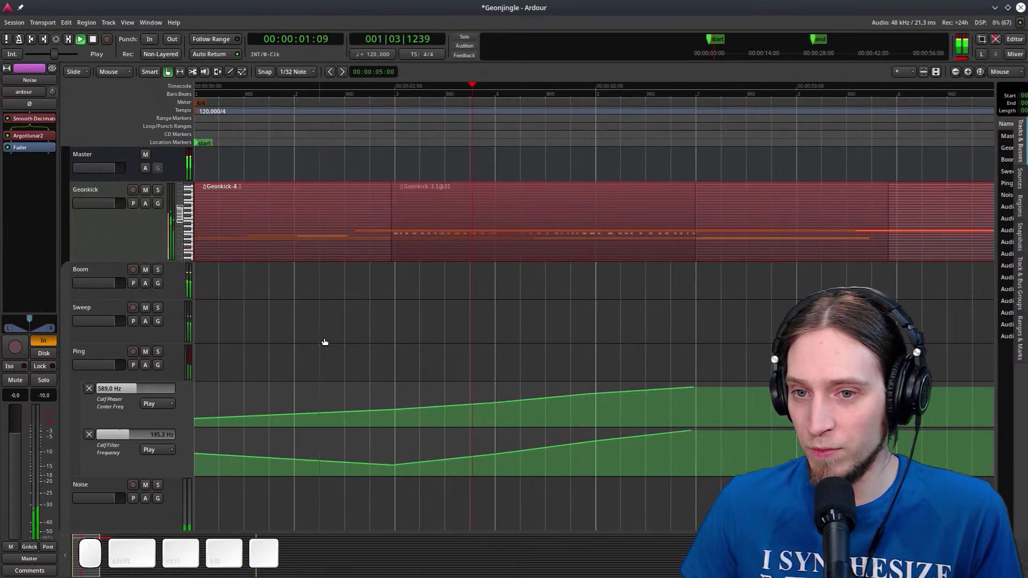
# Listen to the jingle through its end, stop playback, and increase the Geonkick track's height
pyautogui.keyDown('ctrl'); pyautogui.scroll(-2, 331, 346); pyautogui.keyUp('ctrl')
pyautogui.click(512, 325)
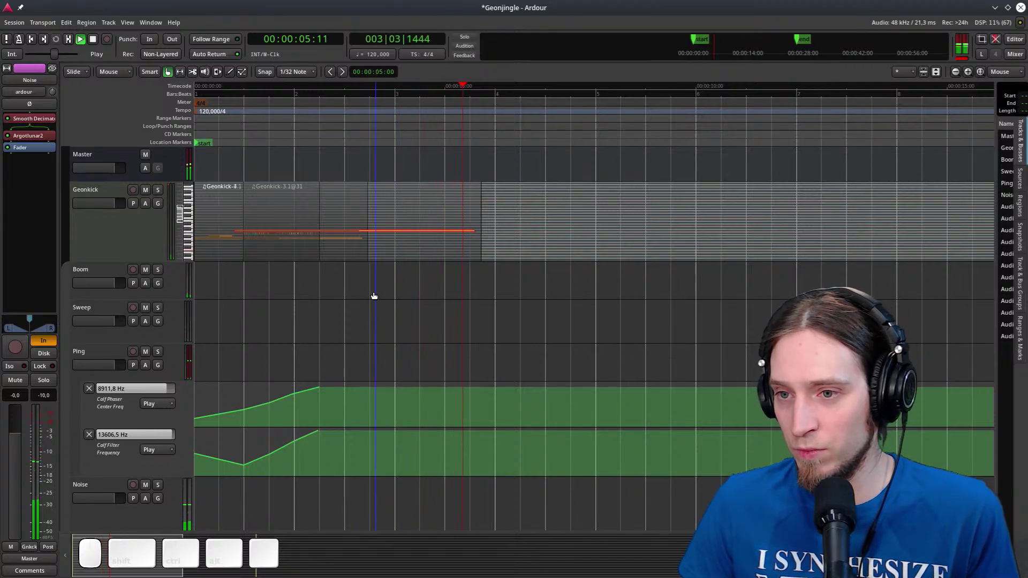
pyautogui.press('space')
pyautogui.moveTo(129, 245); pyautogui.dragTo(78, 312)
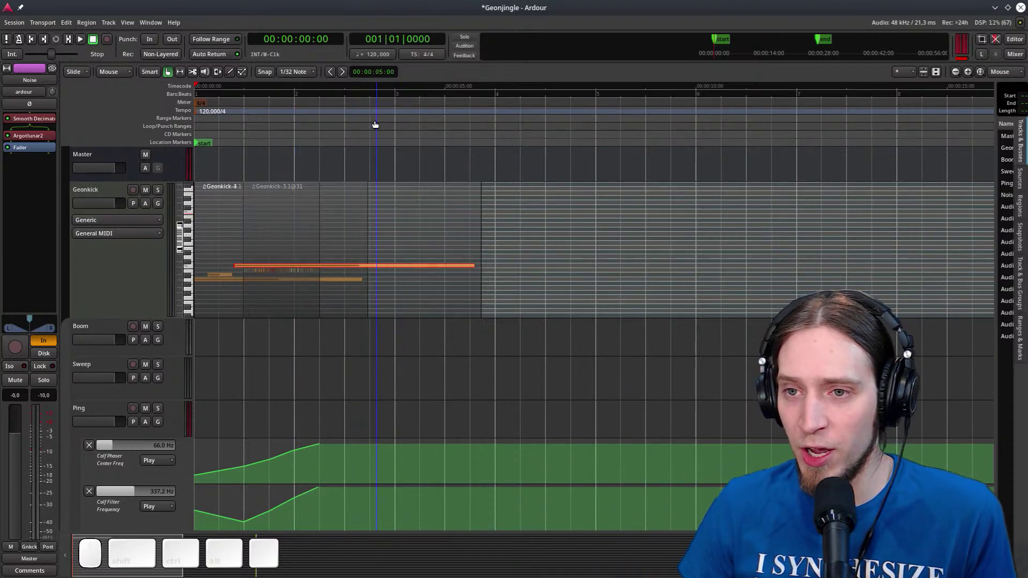
# Inspect the overlapping Geonkick regions at the start of the timeline and audition the jingle once more
pyautogui.keyDown('ctrl'); pyautogui.scroll(1, 107, 268); pyautogui.keyUp('ctrl')
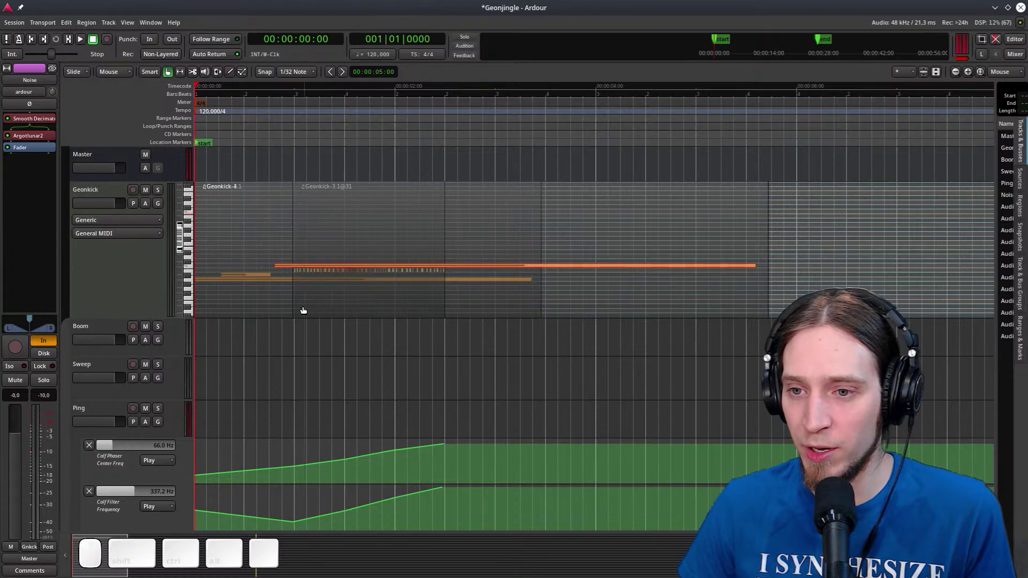
pyautogui.scroll(-3, 303, 310)
pyautogui.scroll(2, 294, 304)
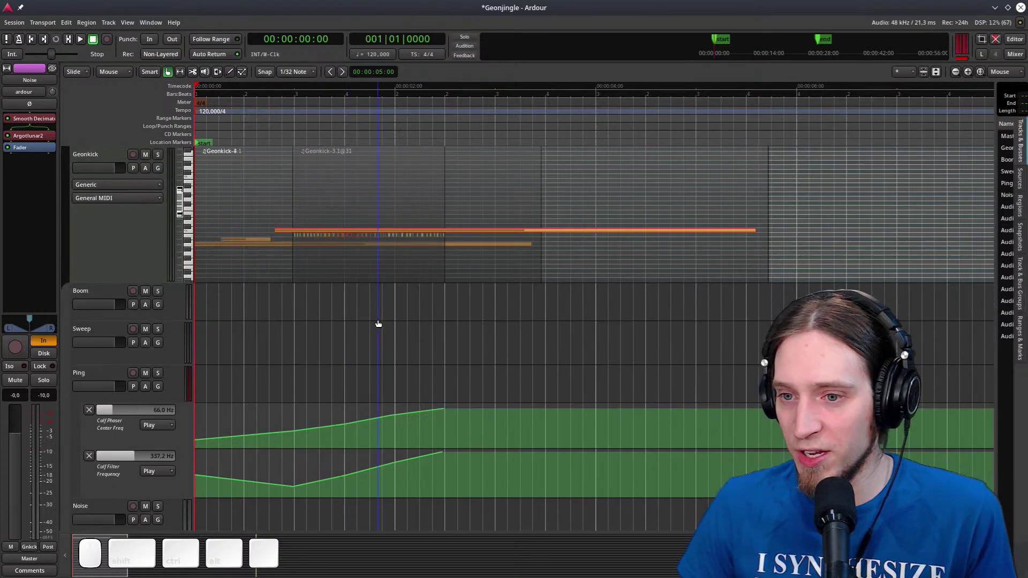
pyautogui.scroll(1, 265, 396)
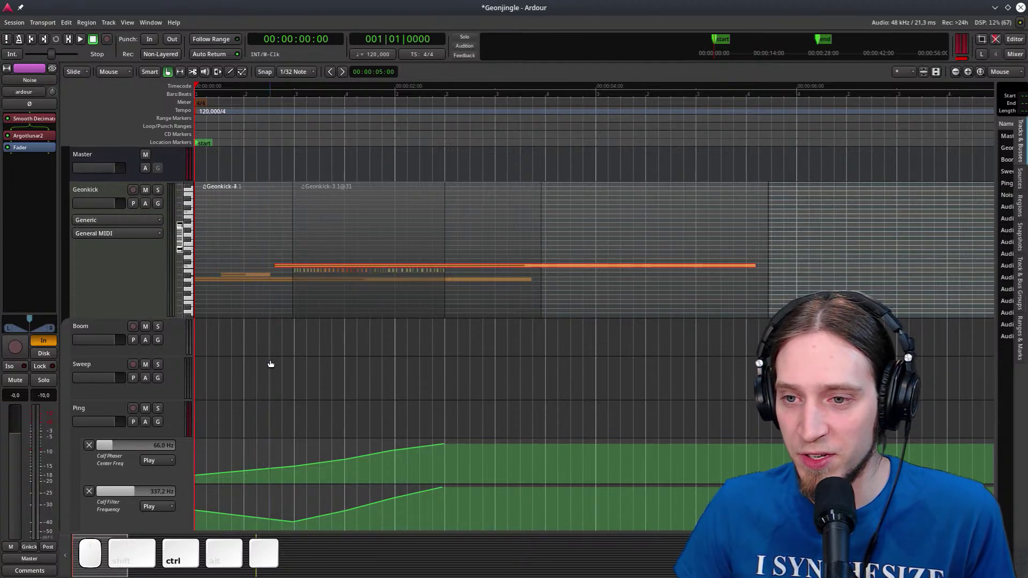
pyautogui.scroll(-1, 270, 359)
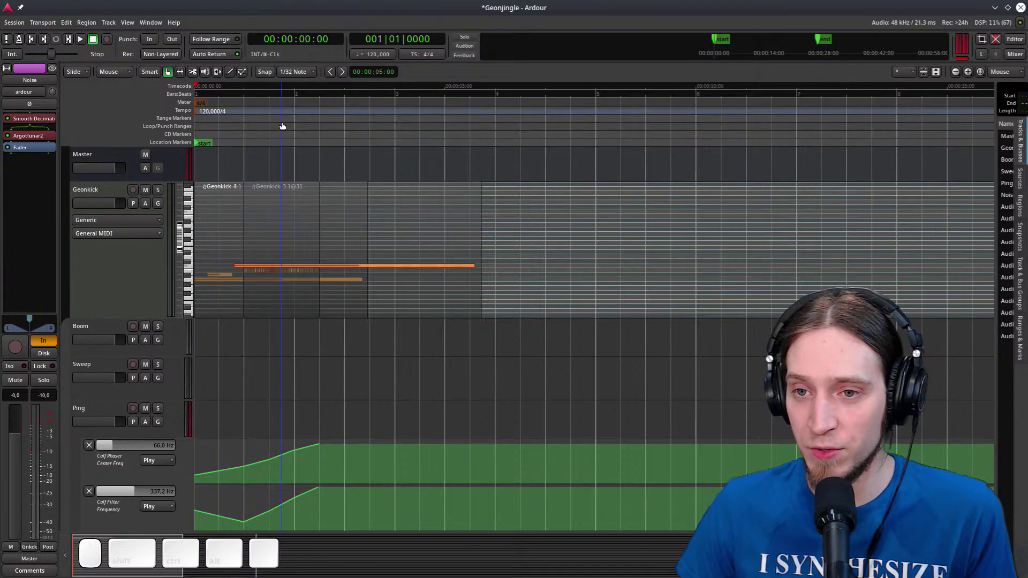
pyautogui.scroll(1, 111, 231)
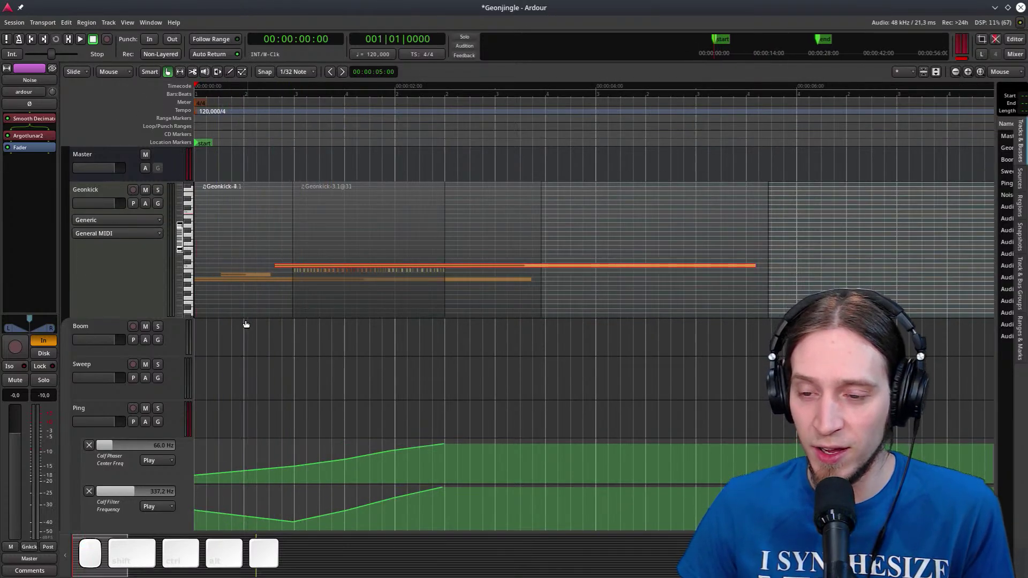
pyautogui.scroll(-1, 283, 336)
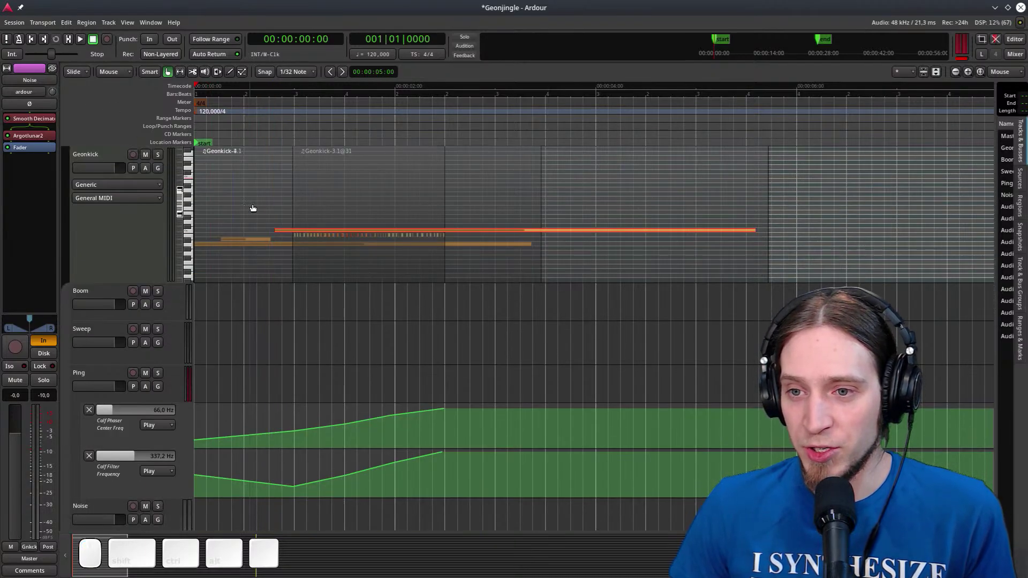
pyautogui.press('space')
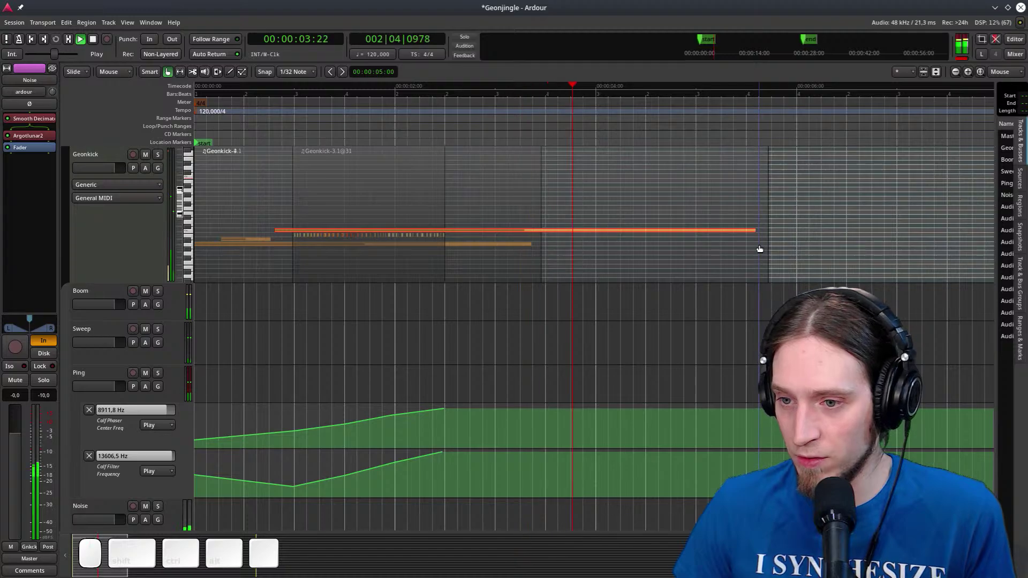
pyautogui.press('g')
pyautogui.hotkey('ctrl', 'space')
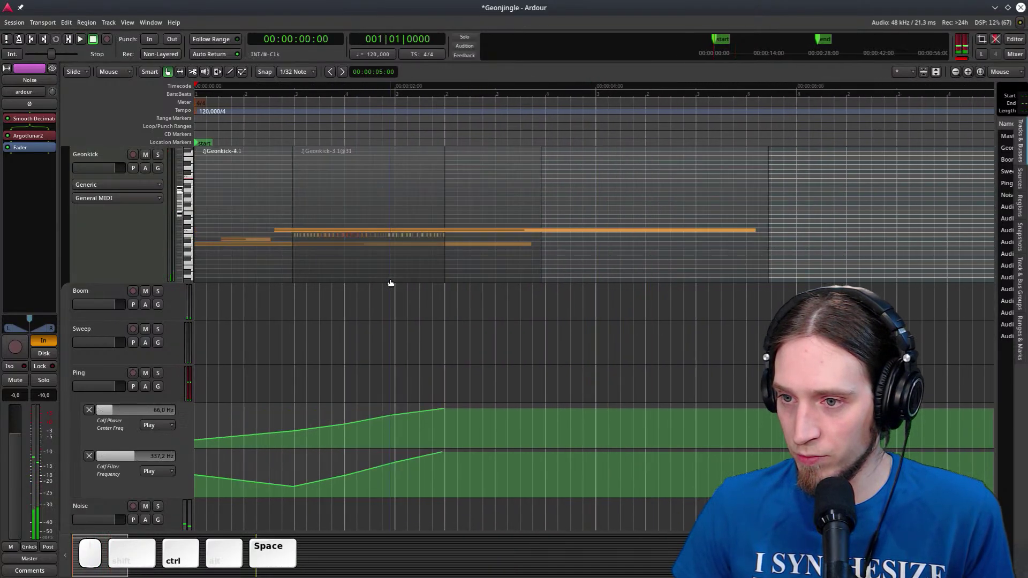
# Insert Dragonfly Plate Reverb on the Noise track and place it first in the chain, ahead of Smooth Decimator
pyautogui.keyDown('ctrl'); pyautogui.scroll(-2, 391, 283); pyautogui.keyUp('ctrl')
pyautogui.scroll(-5, 221, 303)
pyautogui.scroll(5, 229, 306)
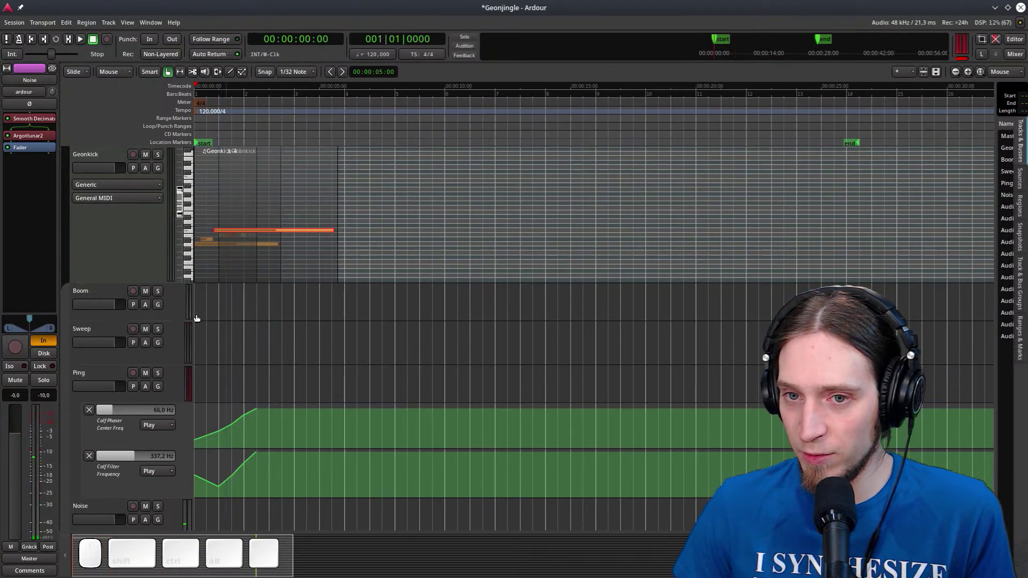
pyautogui.scroll(-5, 229, 283)
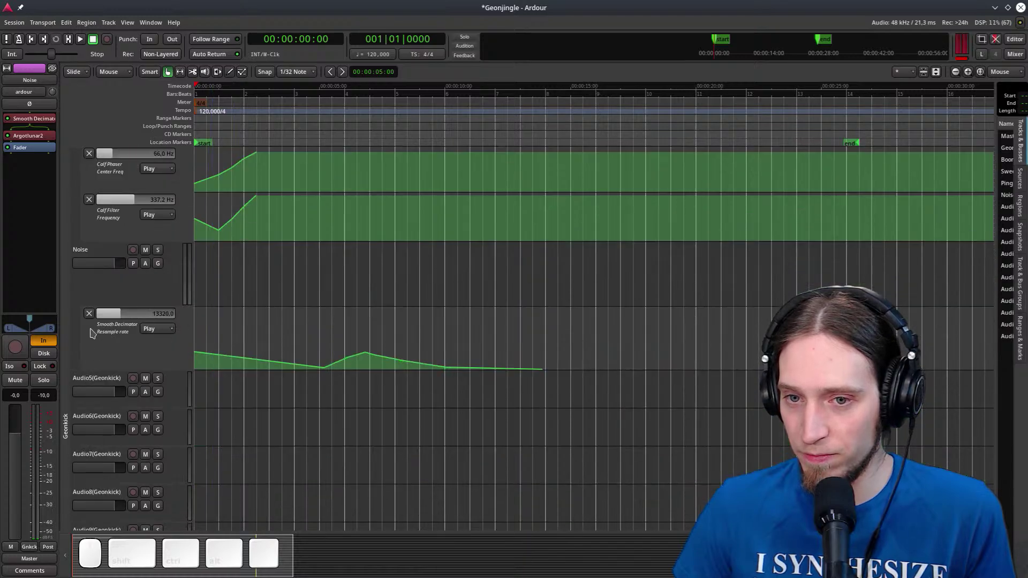
pyautogui.click(92, 253)
pyautogui.rightClick(25, 144)
pyautogui.moveTo(53, 150)
pyautogui.moveTo(177, 150)
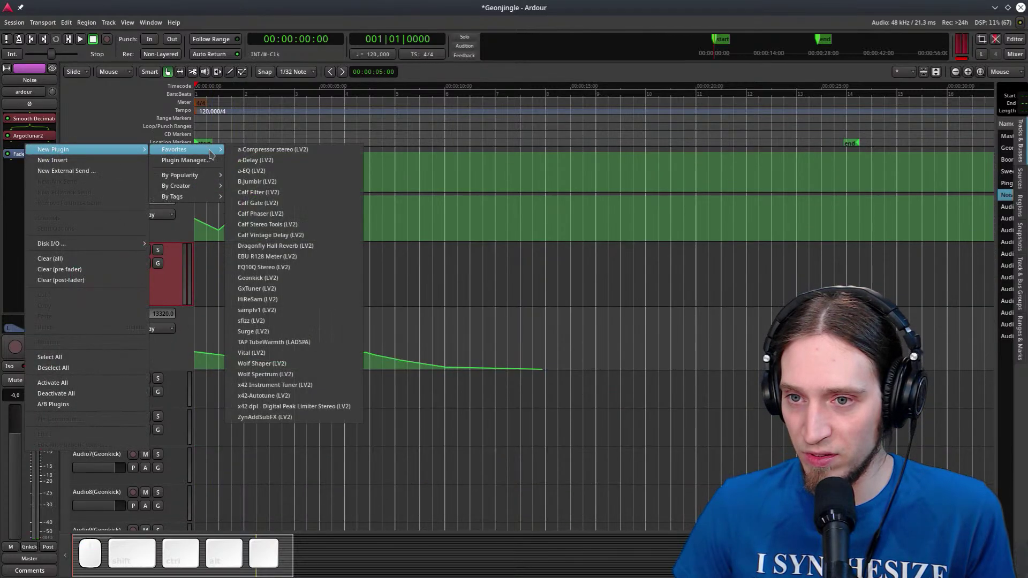
pyautogui.click(185, 160)
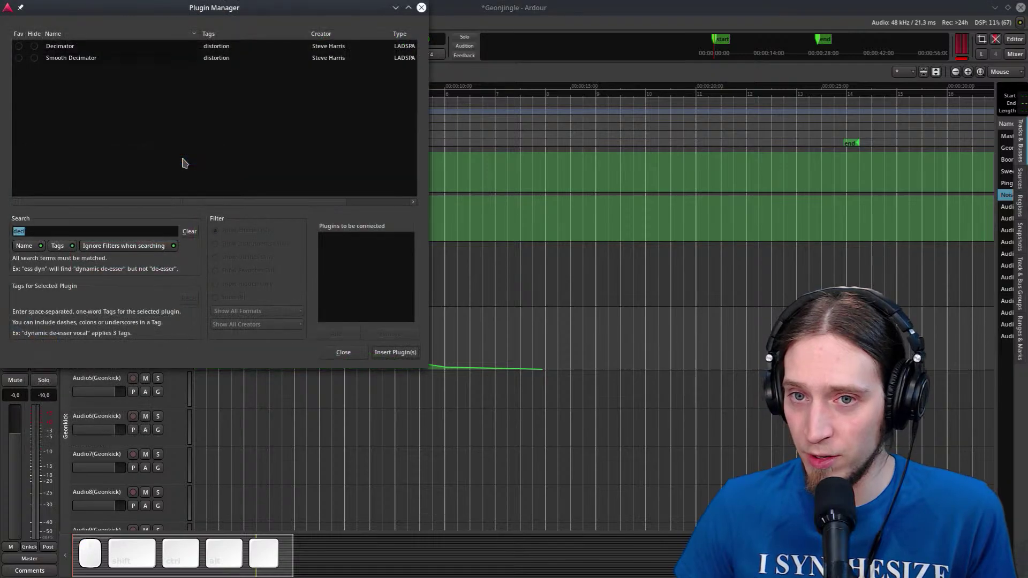
pyautogui.write('Dragonfly')
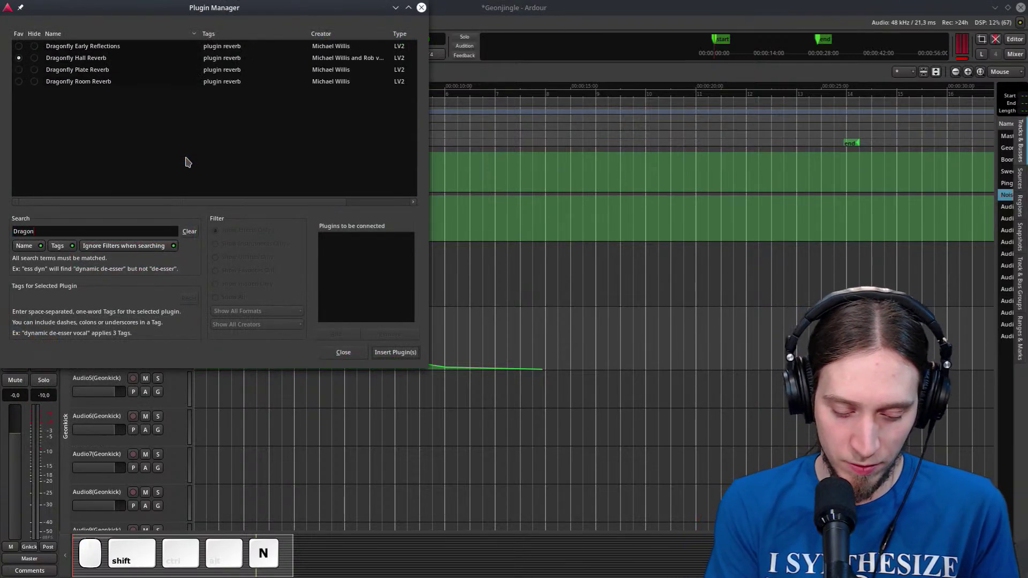
pyautogui.doubleClick(102, 70)
pyautogui.click(395, 353)
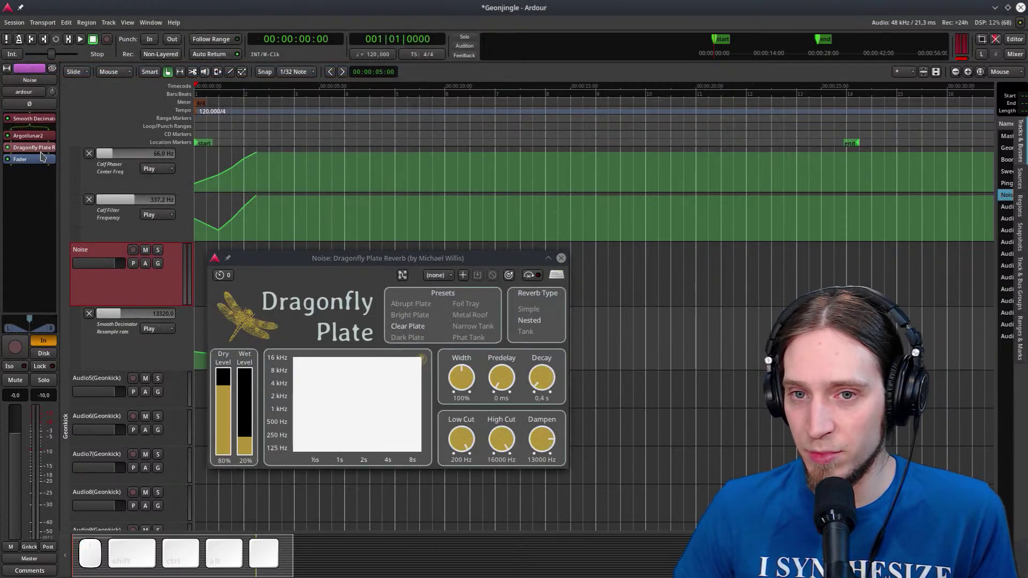
pyautogui.moveTo(39, 153); pyautogui.dragTo(41, 118)
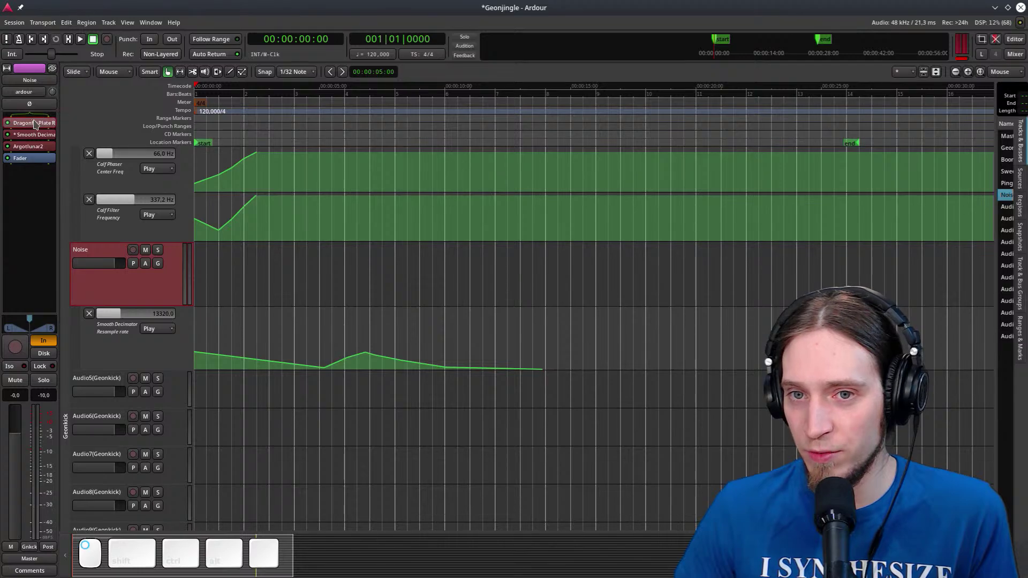
# Set the plate reverb's decay to 7.2 s and its wet level to about 4% during playback, and close its window
pyautogui.doubleClick(35, 123)
pyautogui.press('space')
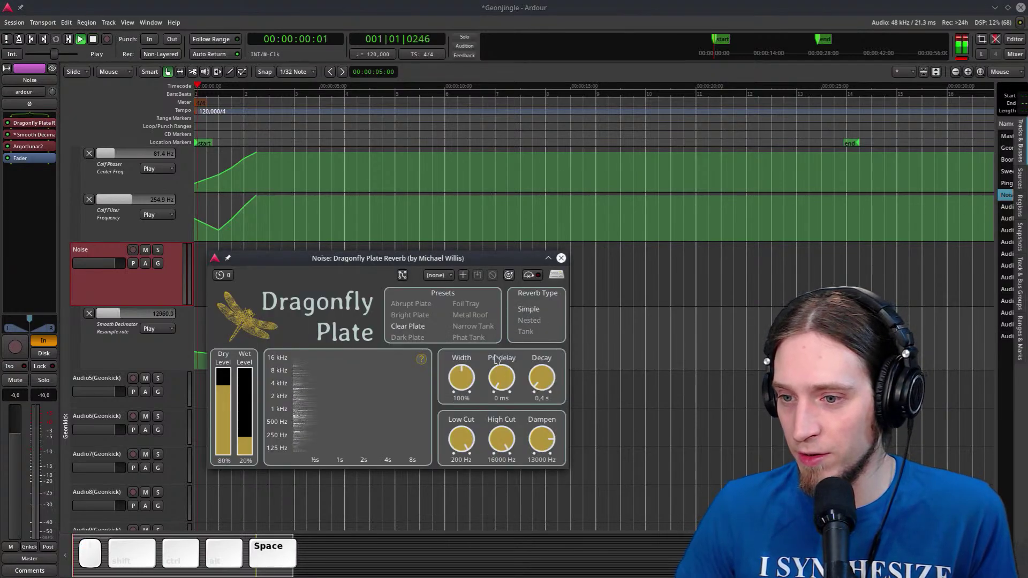
pyautogui.moveTo(543, 381); pyautogui.dragTo(541, 369)
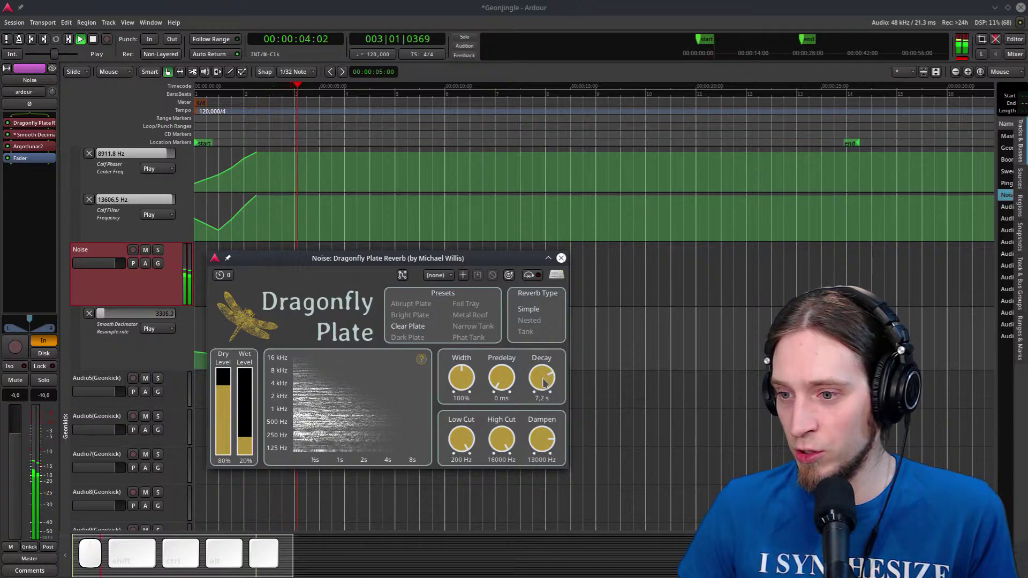
pyautogui.moveTo(246, 439); pyautogui.dragTo(252, 458)
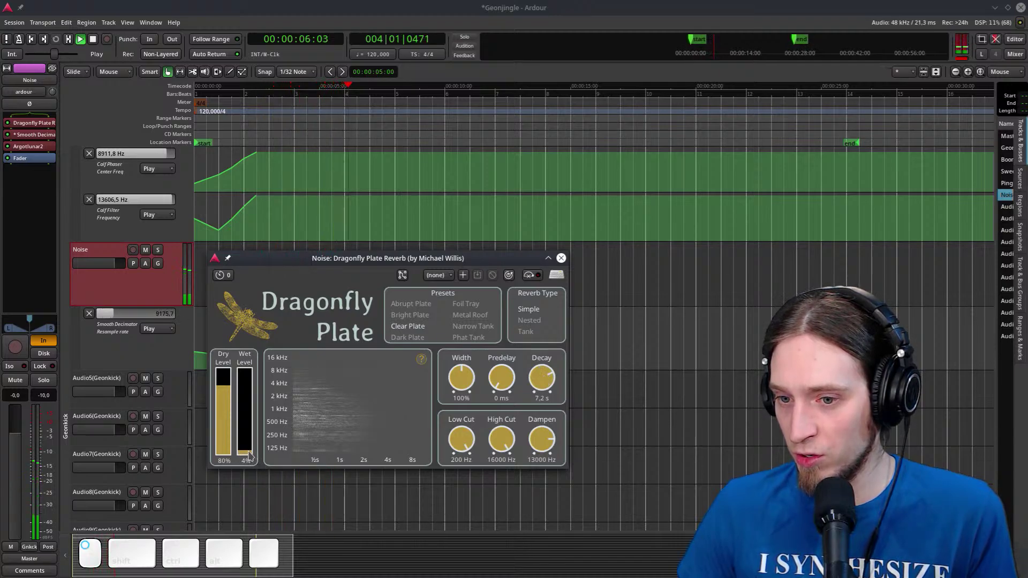
pyautogui.click(561, 258)
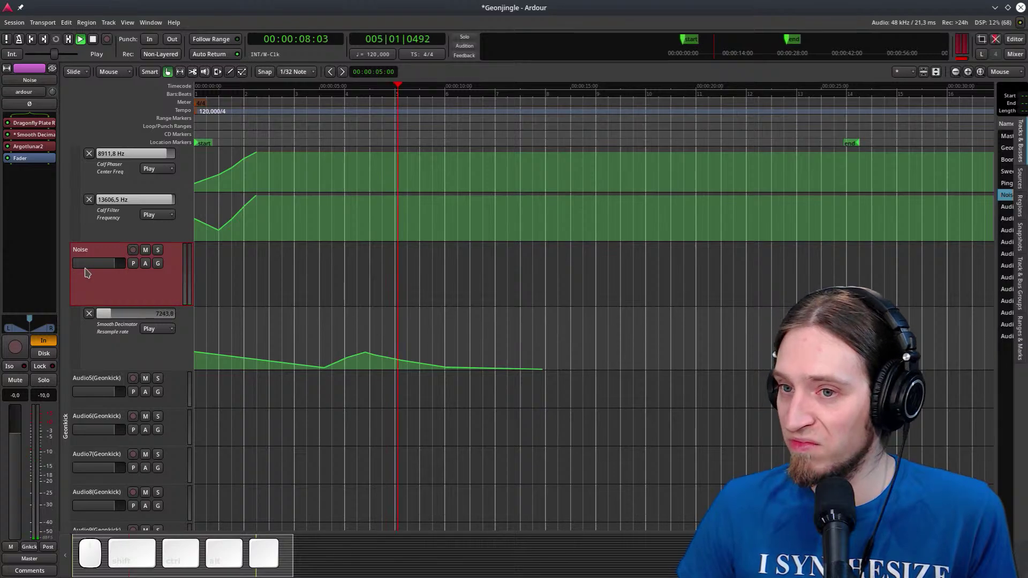
# Audition the jingle from the beginning with the reverb on the Noise track
pyautogui.press('space')
pyautogui.press('space')
pyautogui.scroll(6, 323, 302)
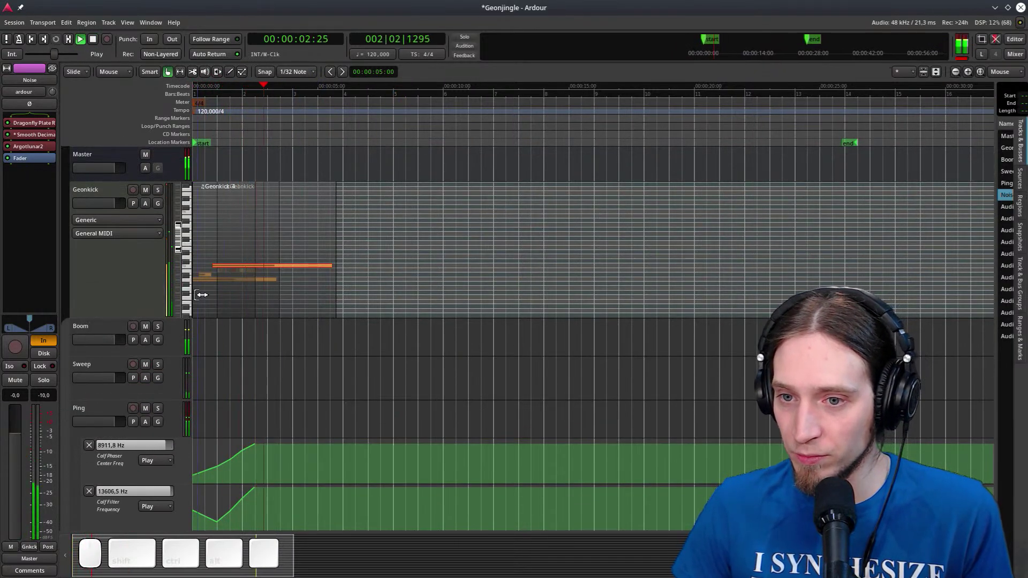
pyautogui.scroll(2, 203, 292)
pyautogui.press('space')
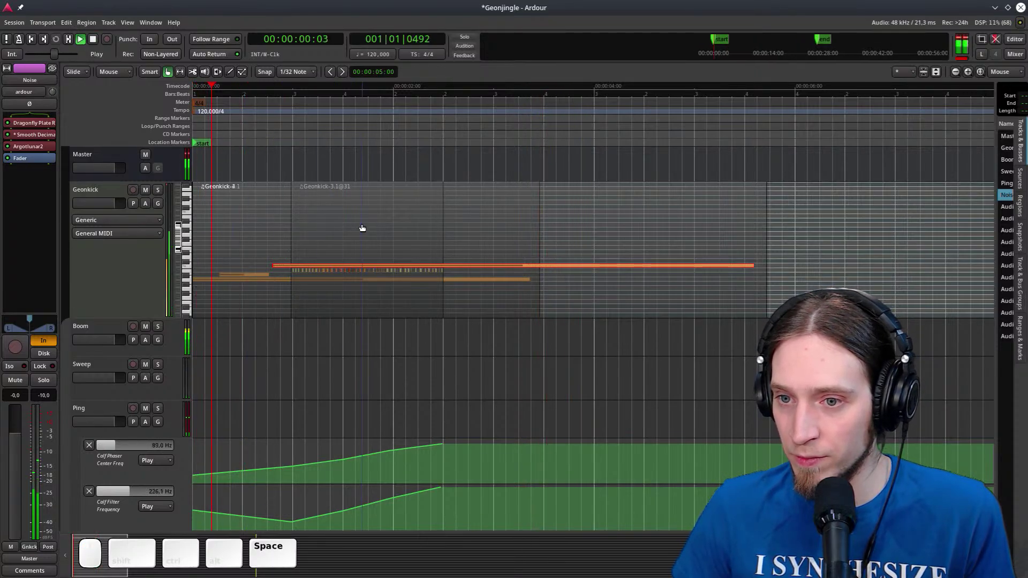
# Move the Geonkick-3 region earlier to start at about 0.35 s and trim the Geonkick-4 region's start to about 0.8 s, auditioning the timing
pyautogui.click(348, 224)
pyautogui.moveTo(216, 269); pyautogui.dragTo(371, 242)
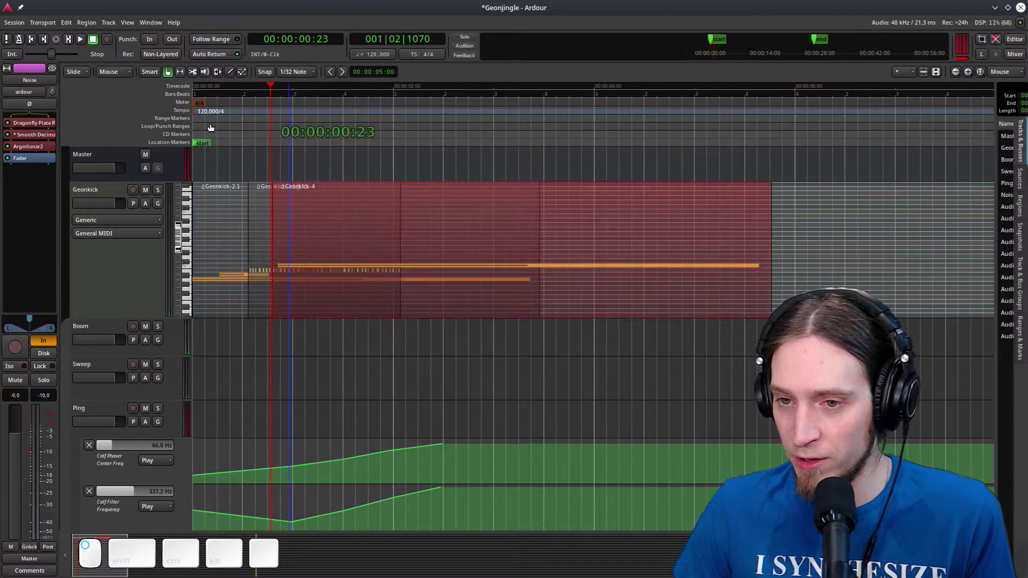
pyautogui.press('space')
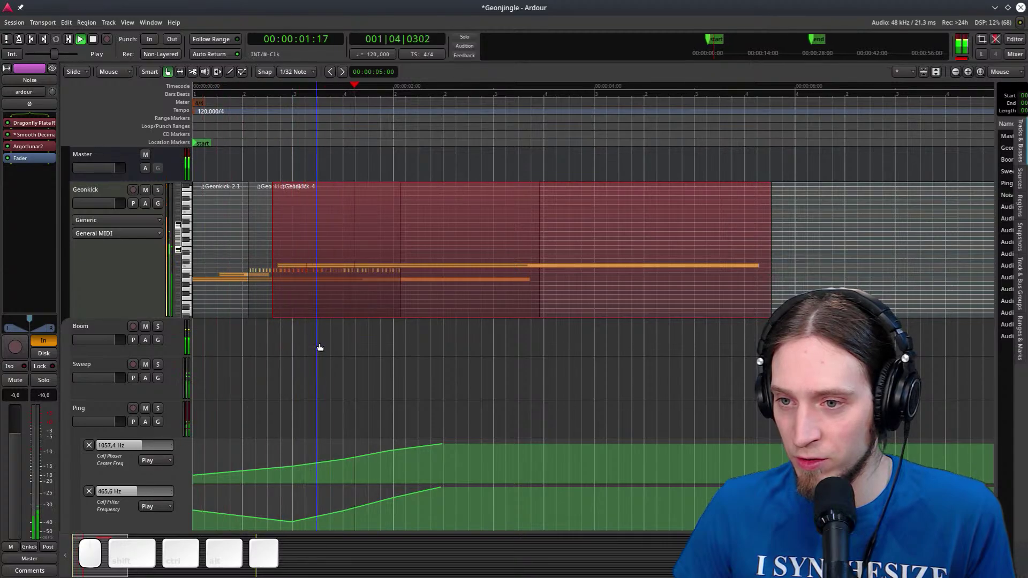
pyautogui.press('space')
pyautogui.press('space')
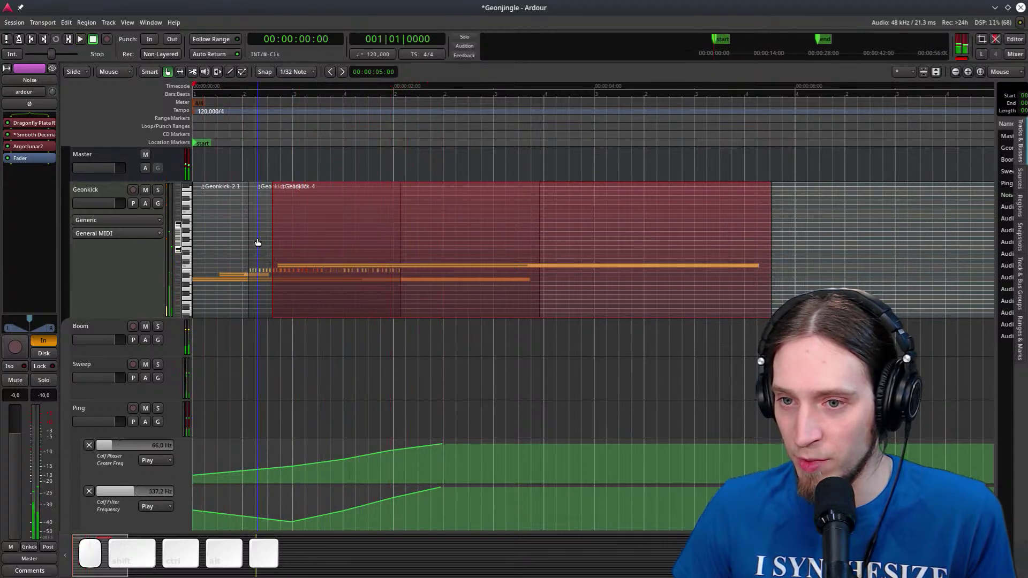
pyautogui.moveTo(258, 243); pyautogui.dragTo(238, 243)
# Insert a-Compressor stereo on the Ping track after Wolf Shaper
pyautogui.click(104, 413)
pyautogui.rightClick(29, 174)
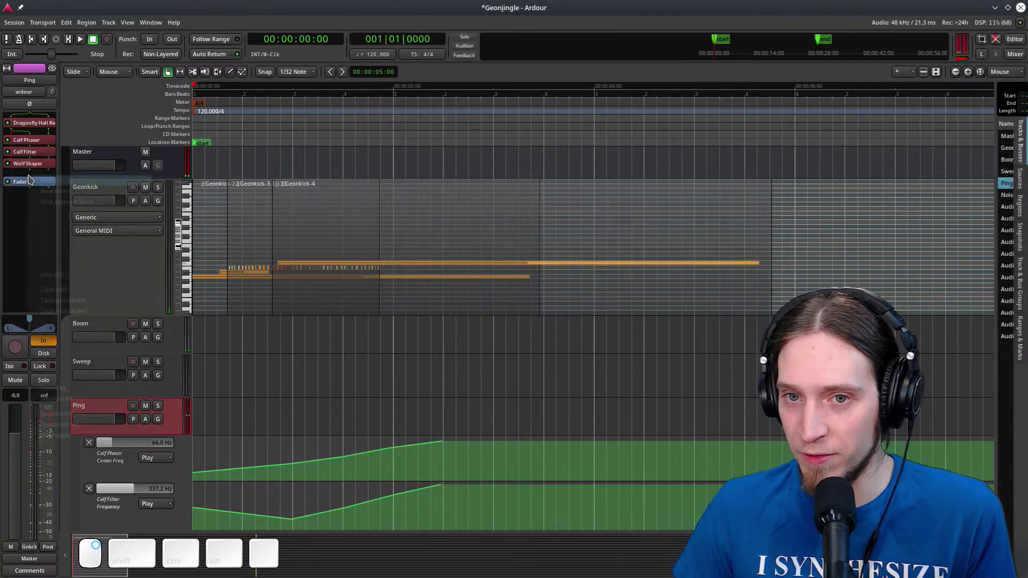
pyautogui.moveTo(80, 181)
pyautogui.moveTo(182, 180)
pyautogui.click(251, 181)
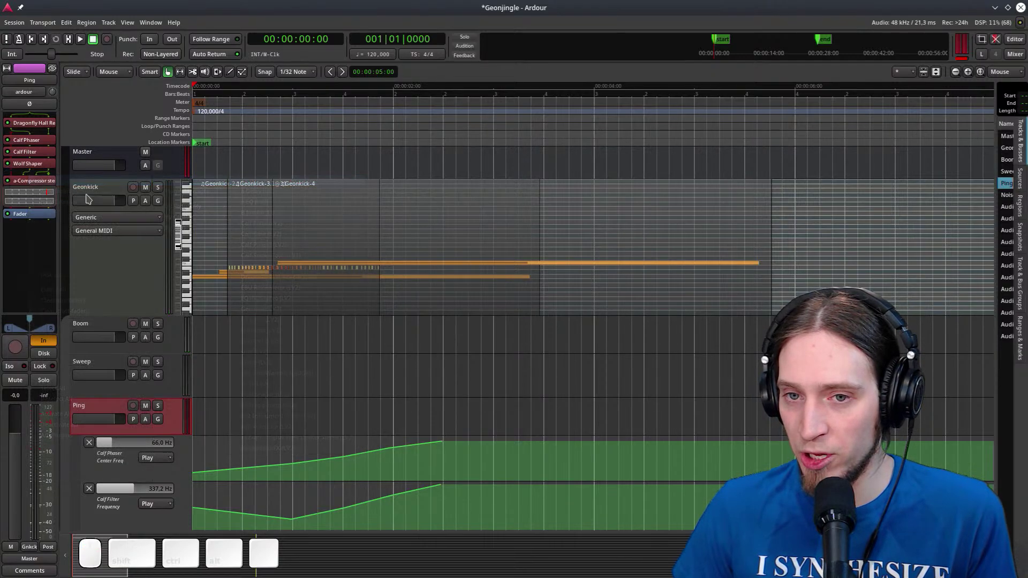
# Set the Ping compressor to about -28.8 dB threshold, 34.7 ms attack, 543.7 ms release and 3.2 dB knee, and audition it
pyautogui.doubleClick(40, 188)
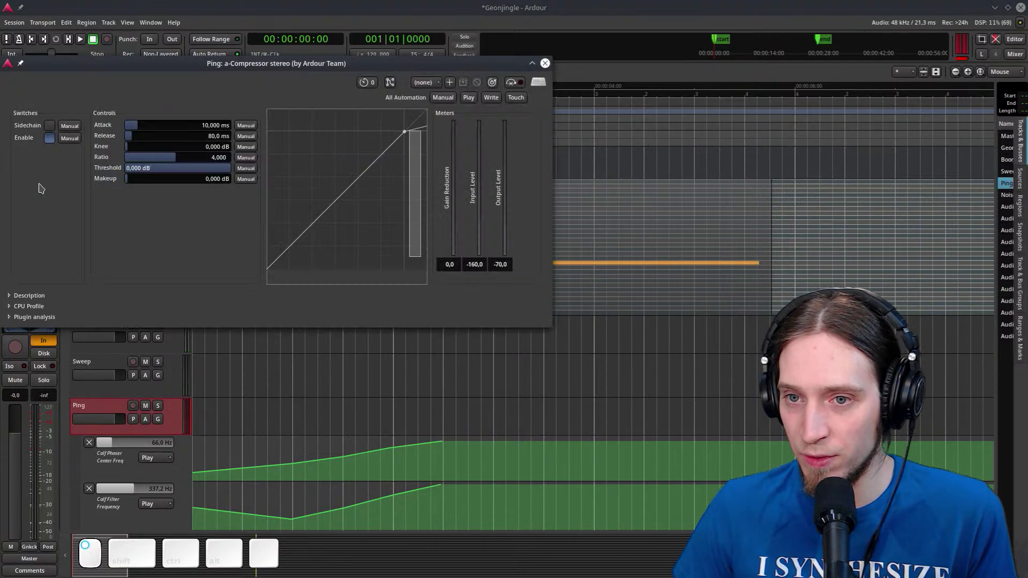
pyautogui.moveTo(160, 169); pyautogui.dragTo(144, 183)
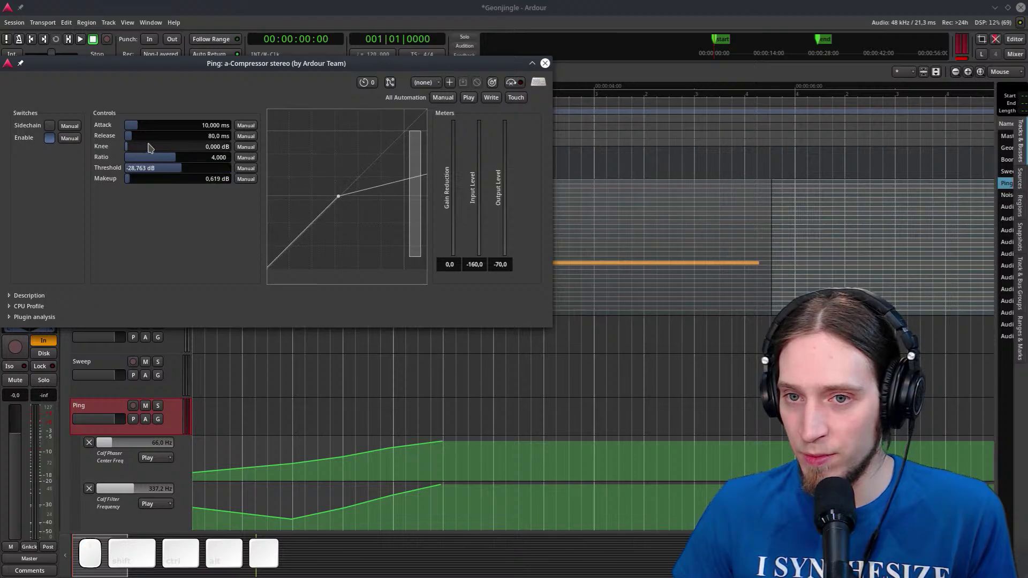
pyautogui.moveTo(151, 147); pyautogui.dragTo(189, 125)
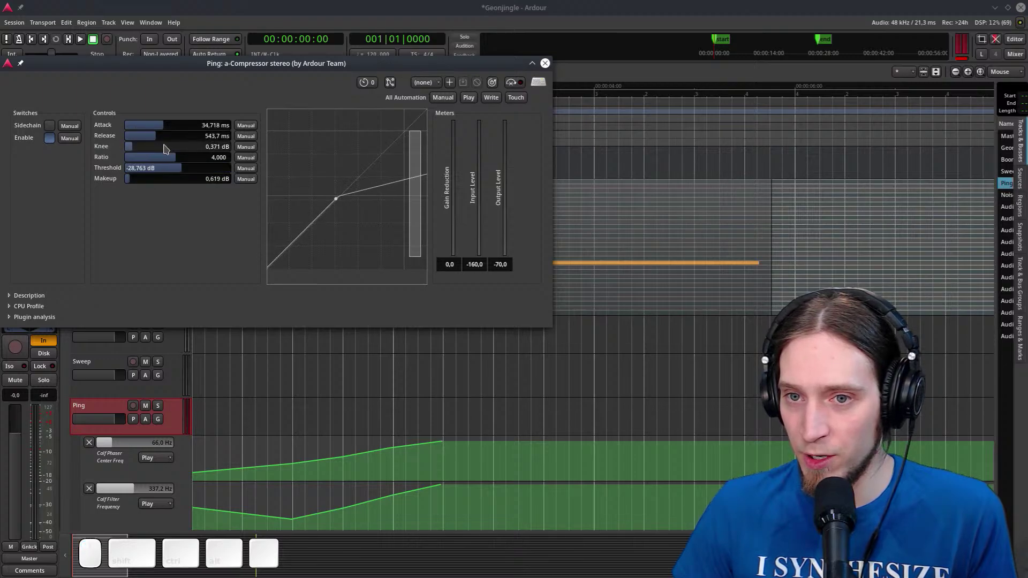
pyautogui.press('space')
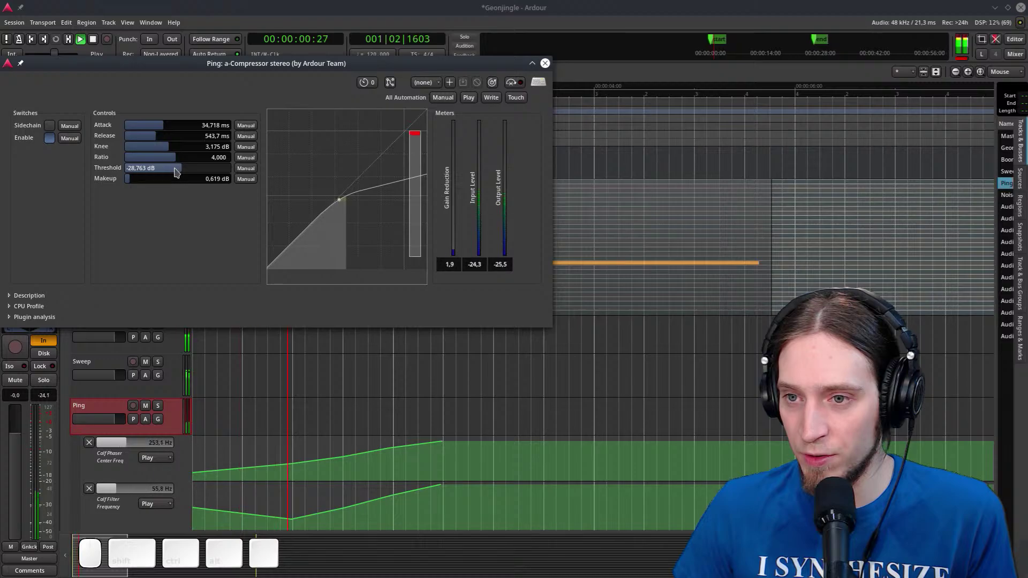
pyautogui.press('space')
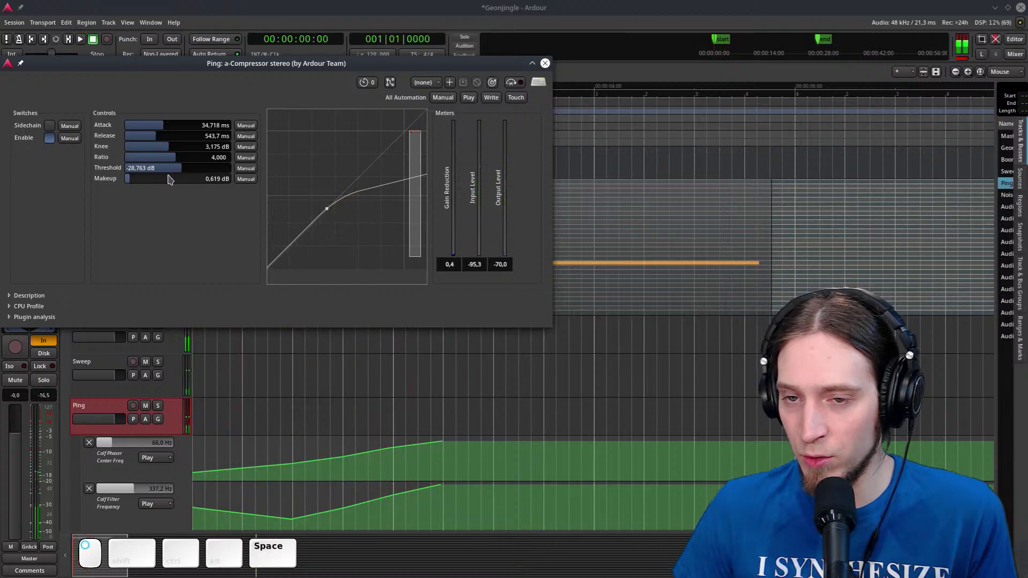
# Raise the Ping compressor's makeup gain to about 15.6 dB, move its window off the track chain, and audition the jingle
pyautogui.scroll(15, 168, 178)
pyautogui.moveTo(428, 66); pyautogui.dragTo(842, 114)
pyautogui.press('space')
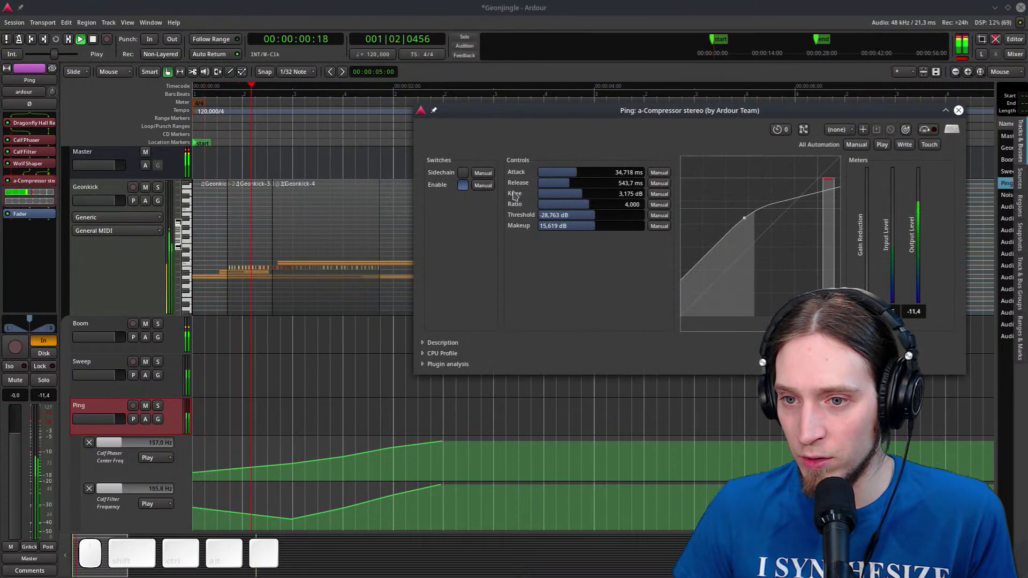
pyautogui.press('space')
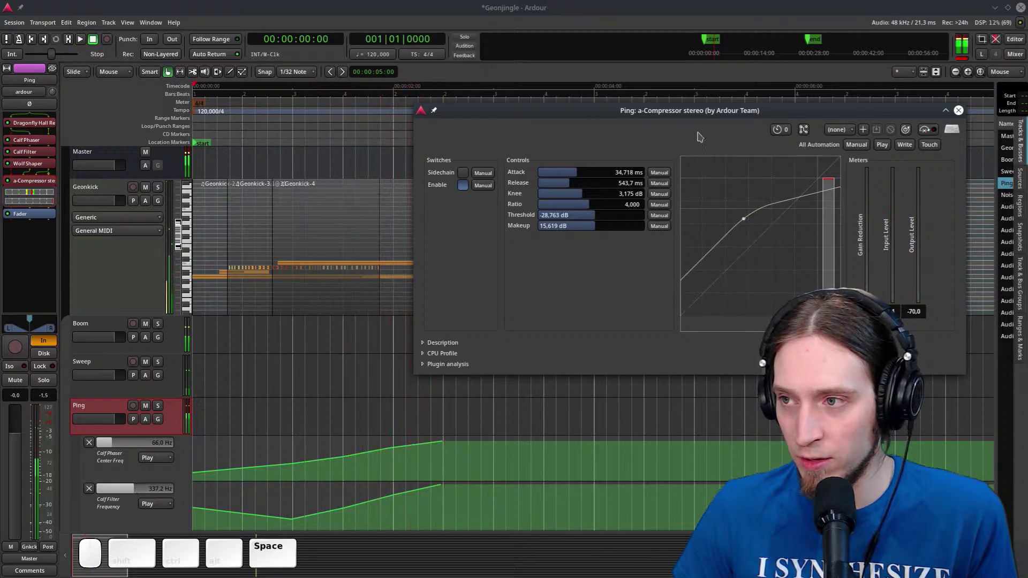
# Close the Ping compressor's window and insert Calf Vintage Delay after the compressor on the Ping track
pyautogui.click(958, 110)
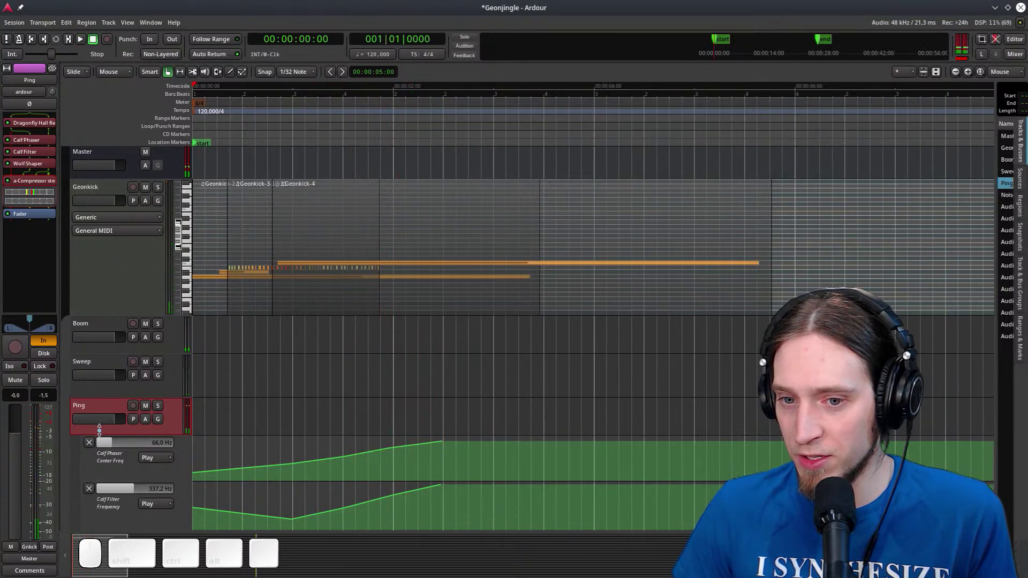
pyautogui.rightClick(25, 215)
pyautogui.moveTo(80, 217)
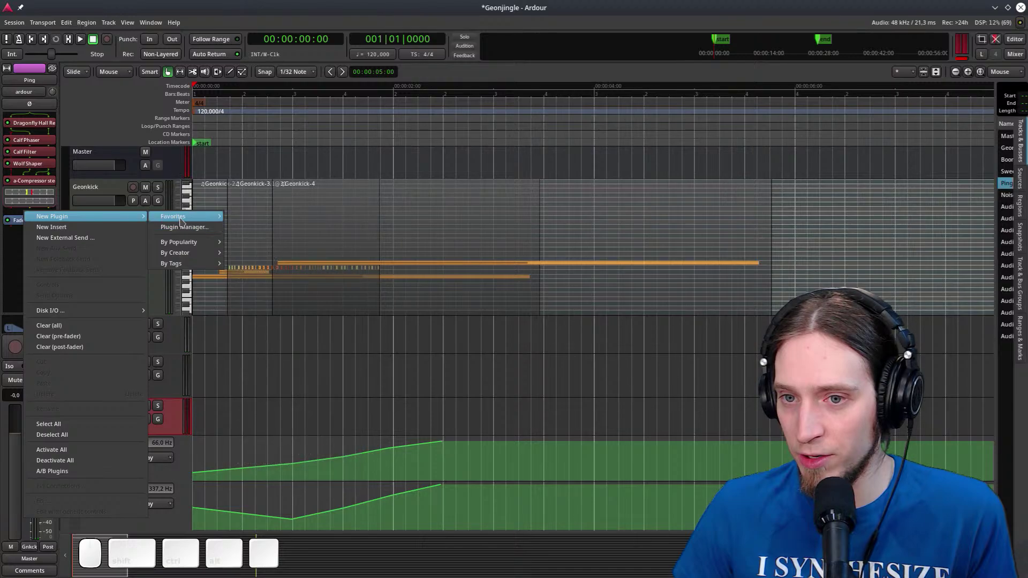
pyautogui.moveTo(184, 217)
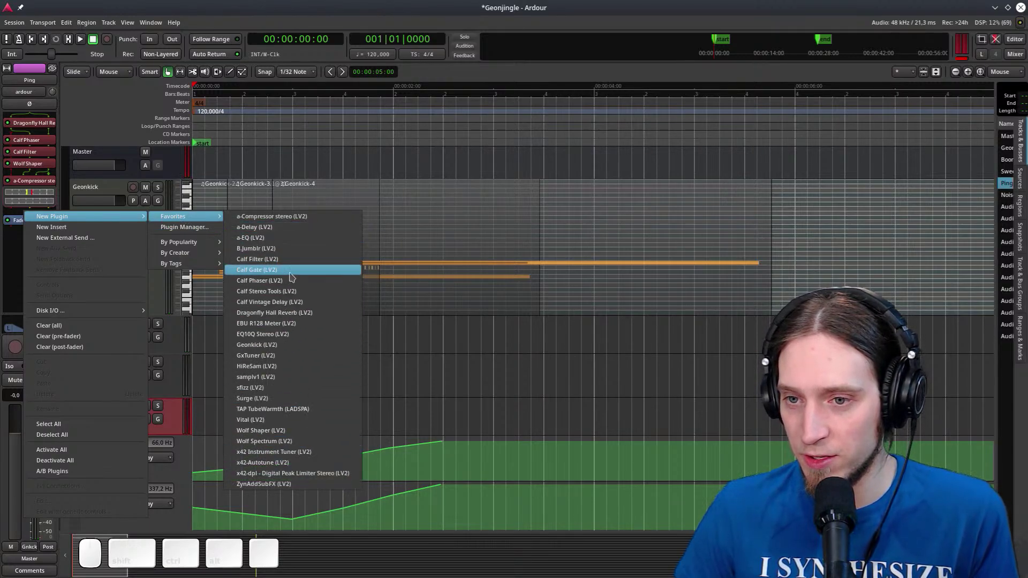
pyautogui.click(309, 303)
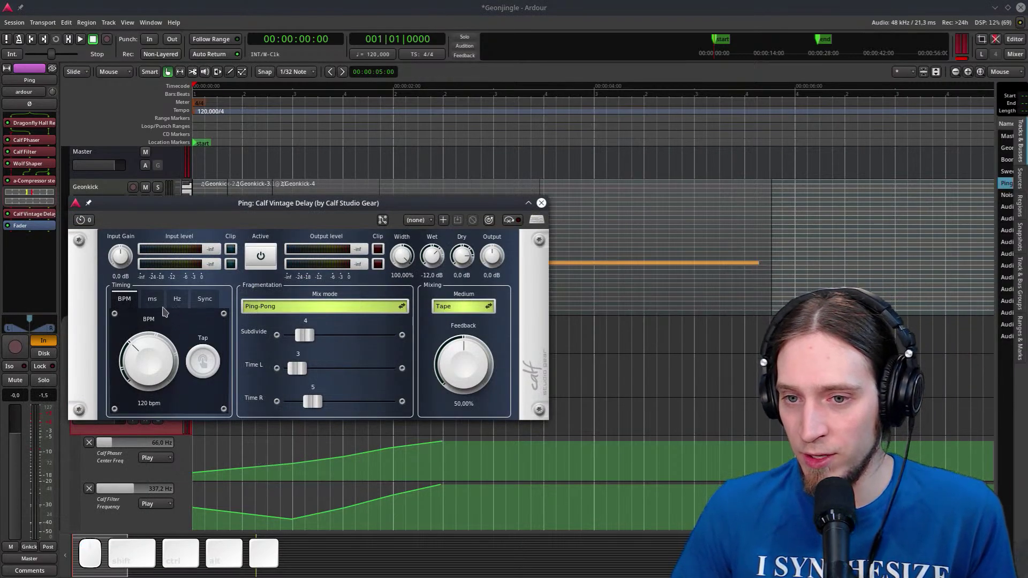
# Set the Calf Vintage Delay timing to 0.031 Hz and its feedback to 96.40%, auditioning the jingle
pyautogui.click(181, 303)
pyautogui.moveTo(169, 361); pyautogui.dragTo(175, 415)
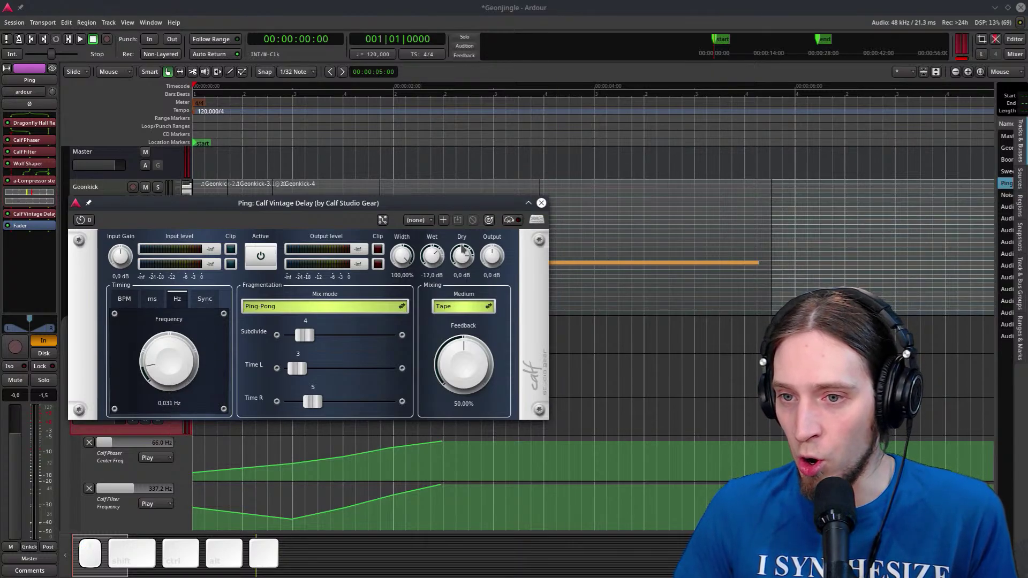
pyautogui.press('space')
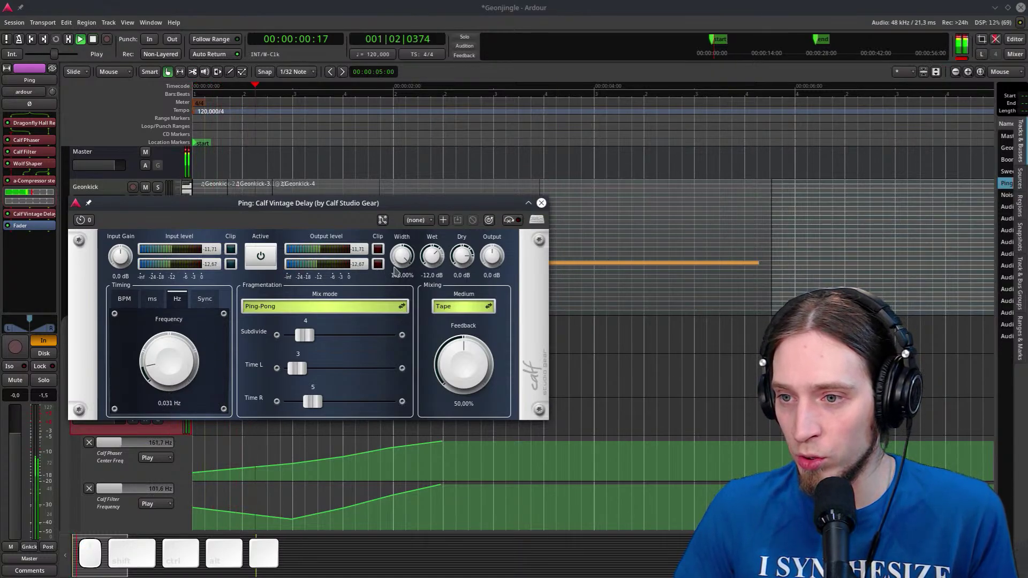
pyautogui.moveTo(462, 375); pyautogui.dragTo(460, 359)
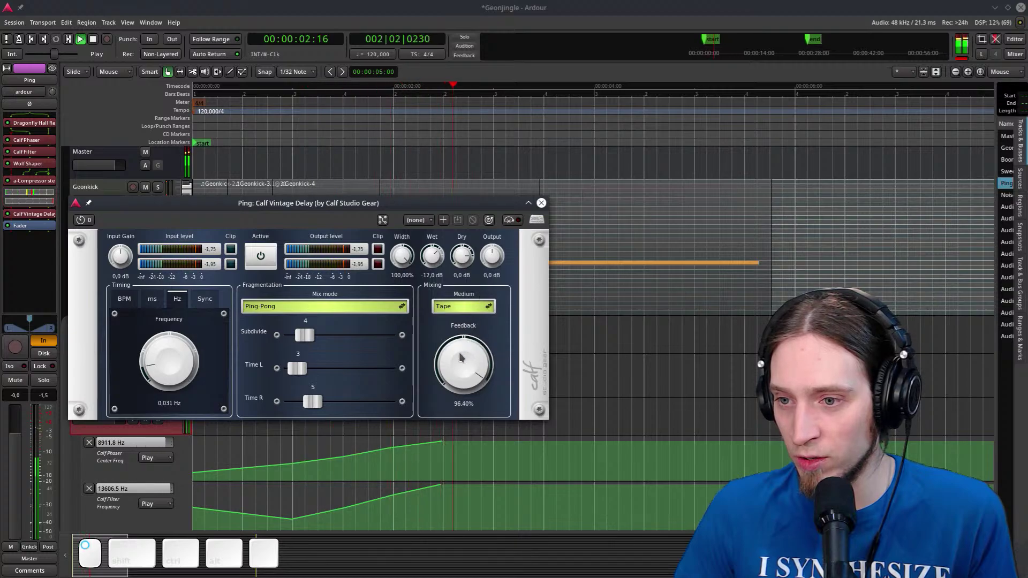
pyautogui.press('space')
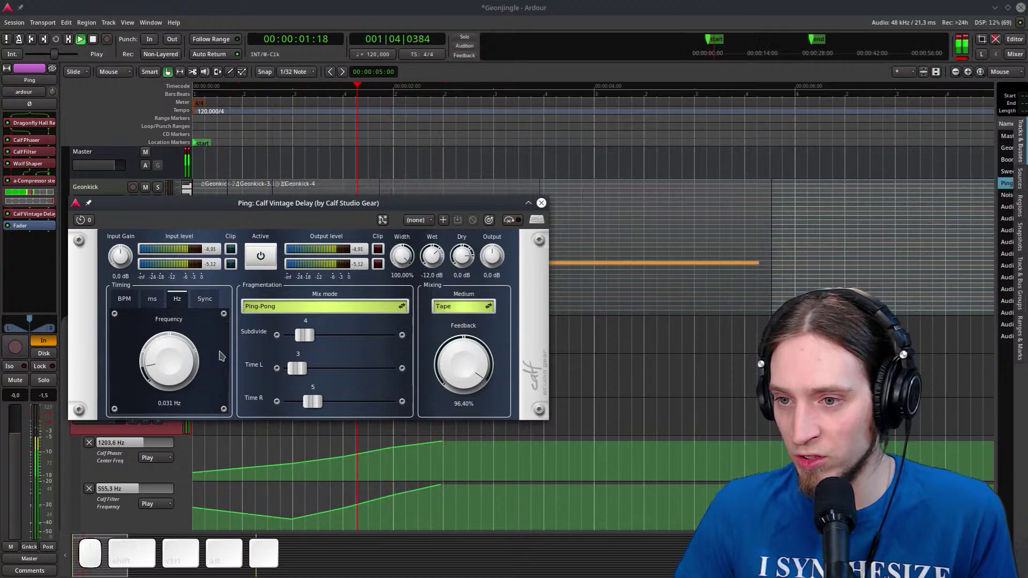
pyautogui.press('space')
# Raise the Calf Vintage Delay frequency to 0.07 Hz and its wet level to 8.2 dB, auditioning the jingle
pyautogui.scroll(2, 200, 345)
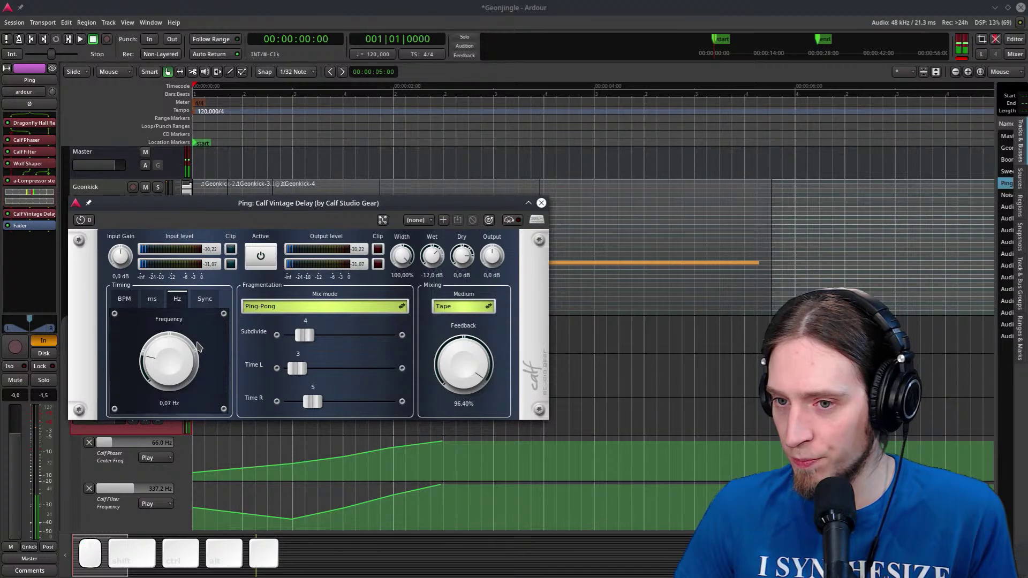
pyautogui.press('space')
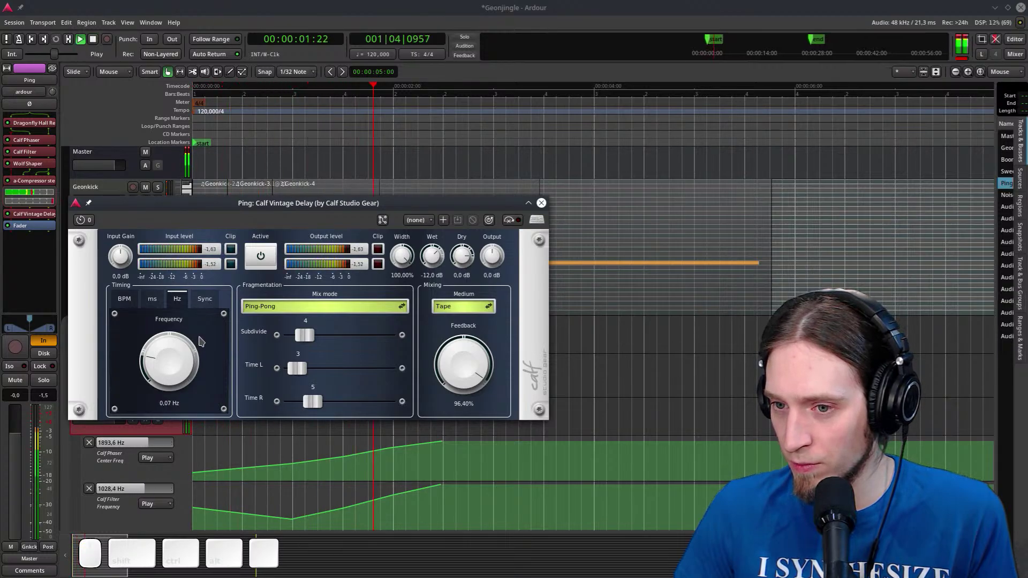
pyautogui.press('space')
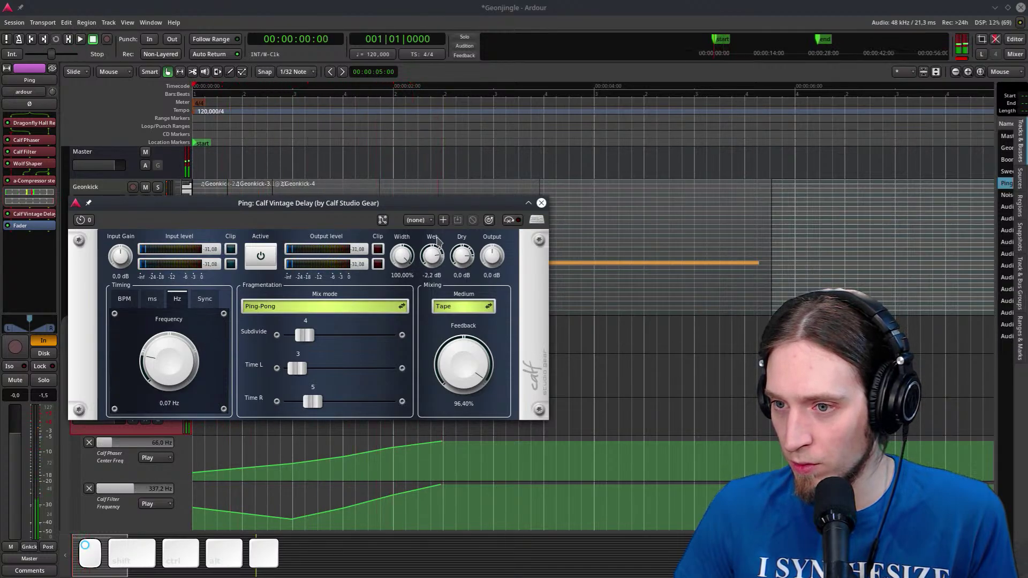
pyautogui.press('space')
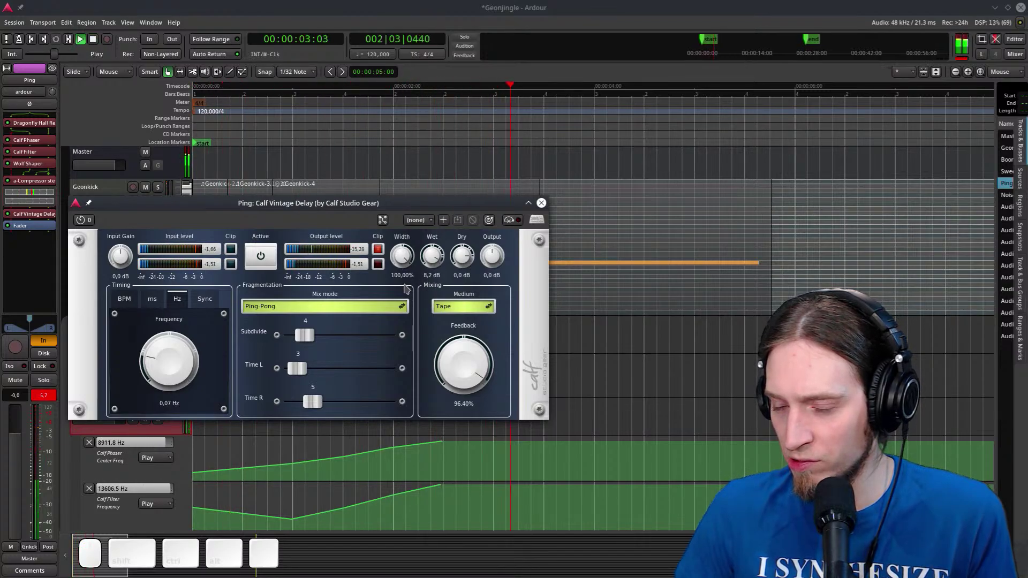
pyautogui.press('space')
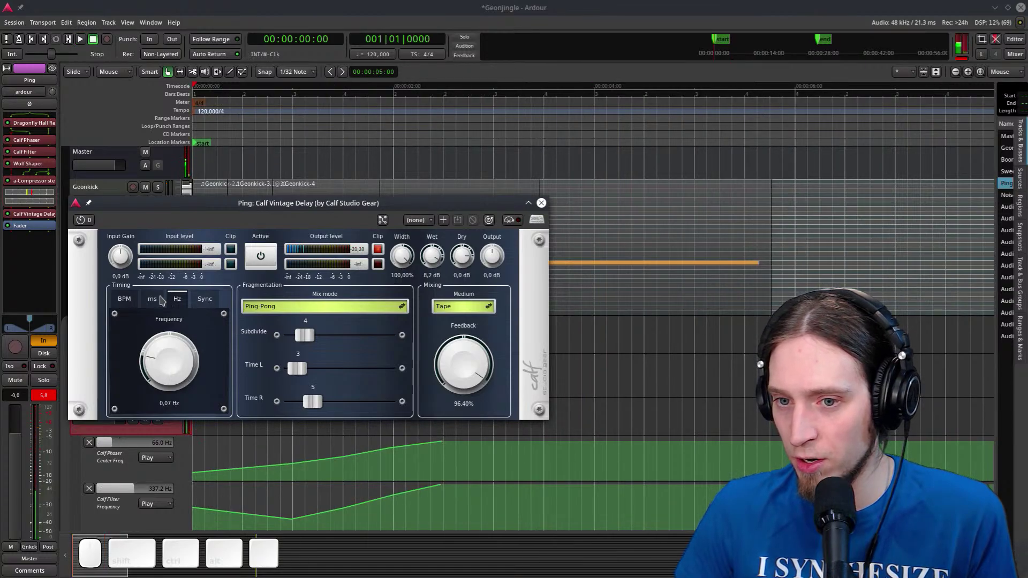
# Switch the Calf Vintage Delay timing to milliseconds, set it to 121 ms, audition it and close the plugin window
pyautogui.click(154, 299)
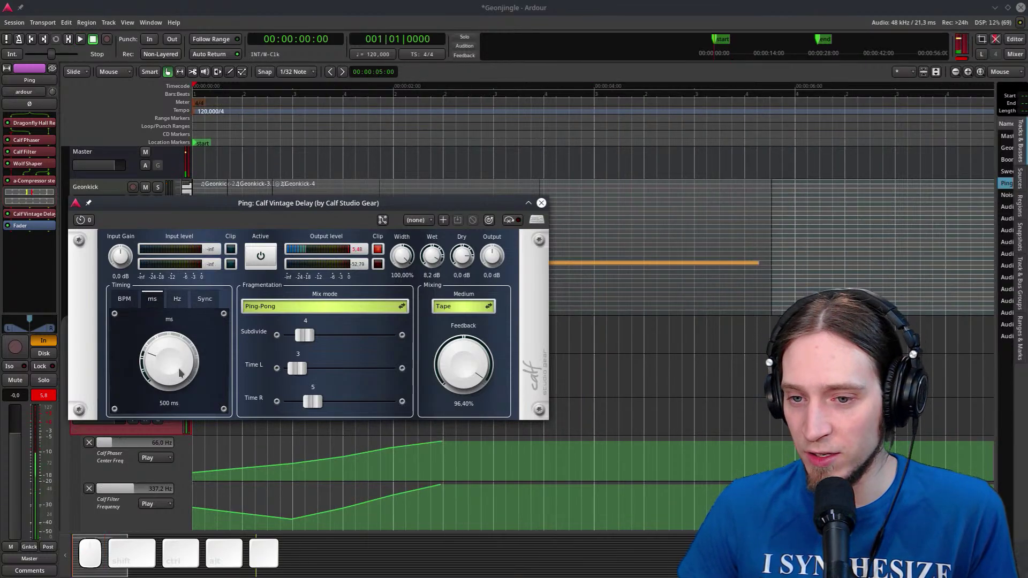
pyautogui.press('space')
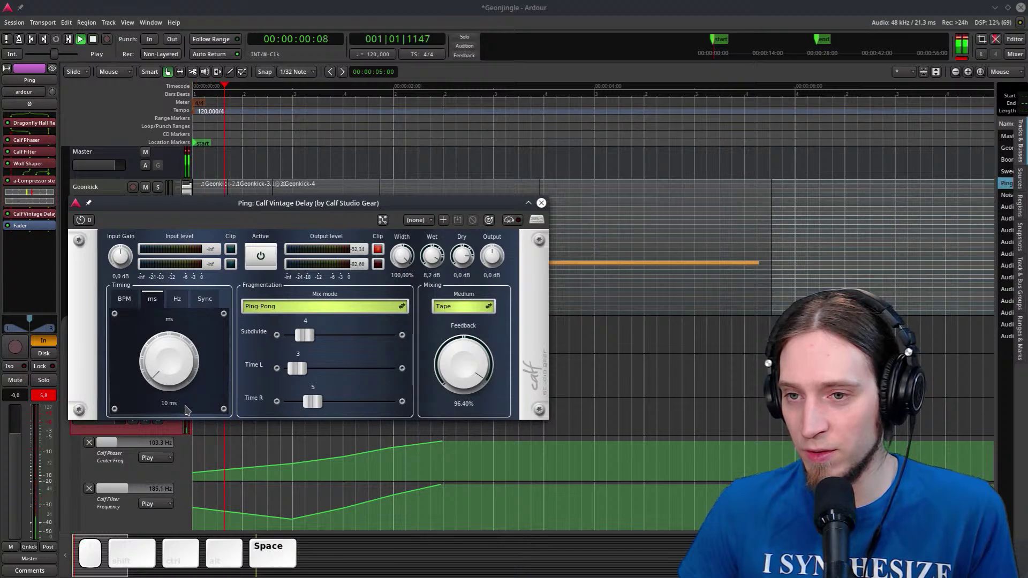
pyautogui.moveTo(185, 380); pyautogui.dragTo(194, 362)
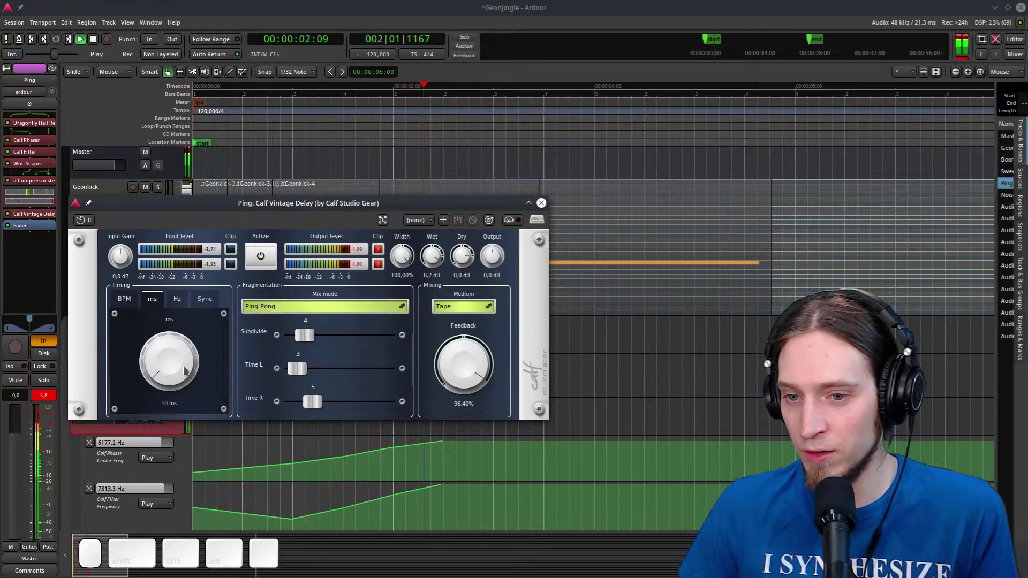
pyautogui.press('space')
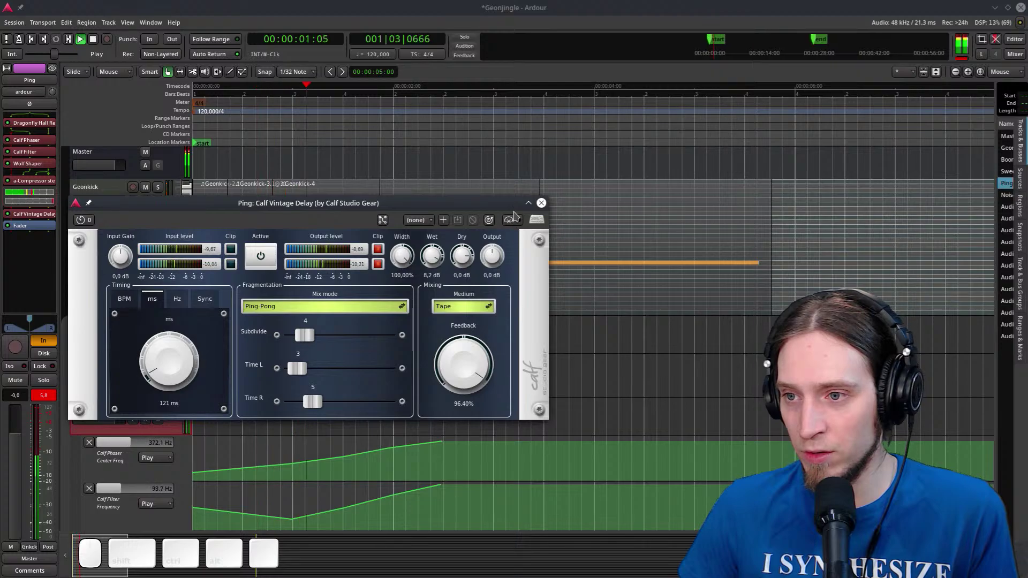
pyautogui.press('space')
pyautogui.click(541, 204)
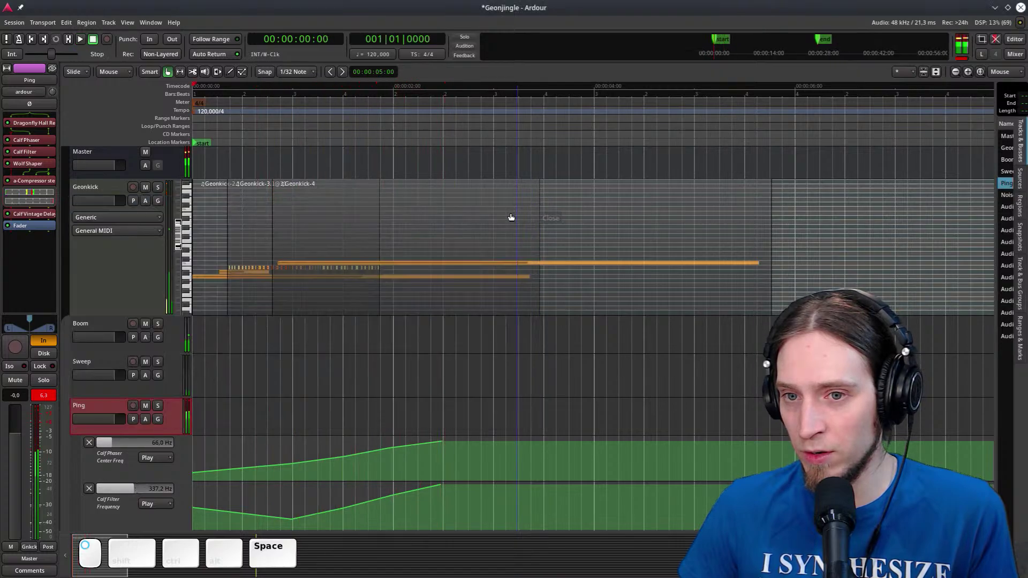
# Show the automation lane for the Calf Vintage Delay's ms parameter on the Ping track and make the lane taller
pyautogui.click(145, 419)
pyautogui.moveTo(220, 471)
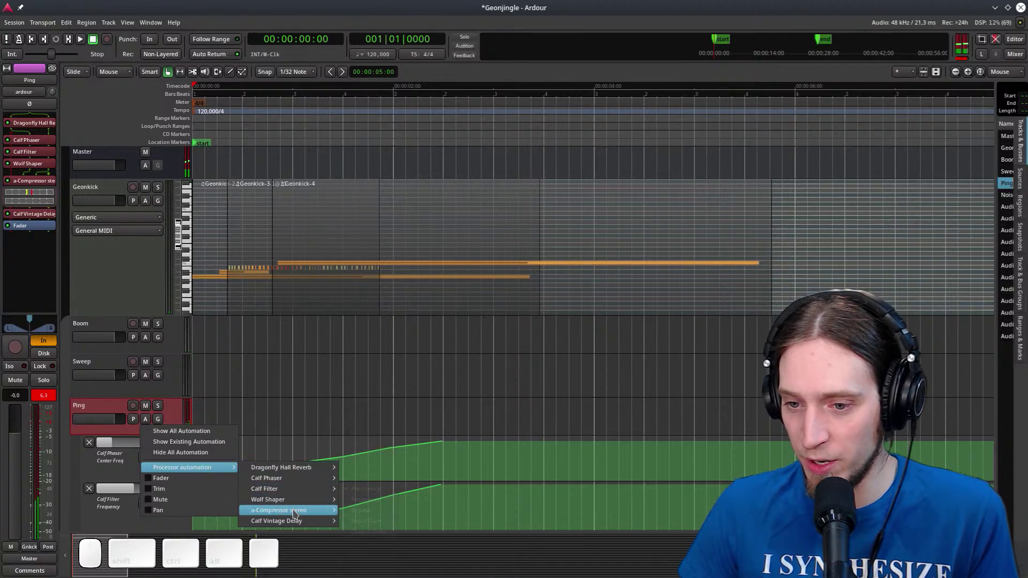
pyautogui.moveTo(295, 527)
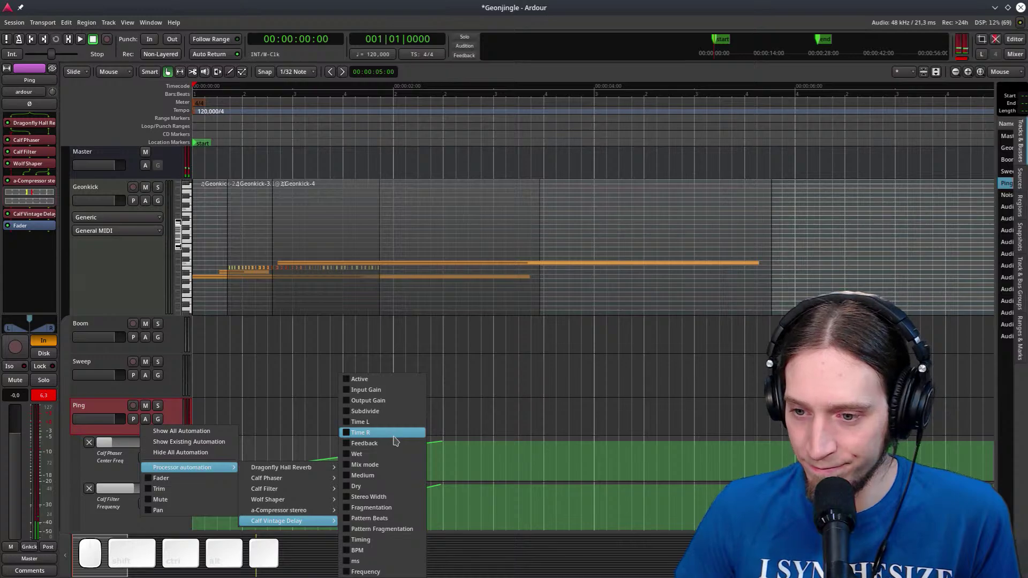
pyautogui.click(356, 561)
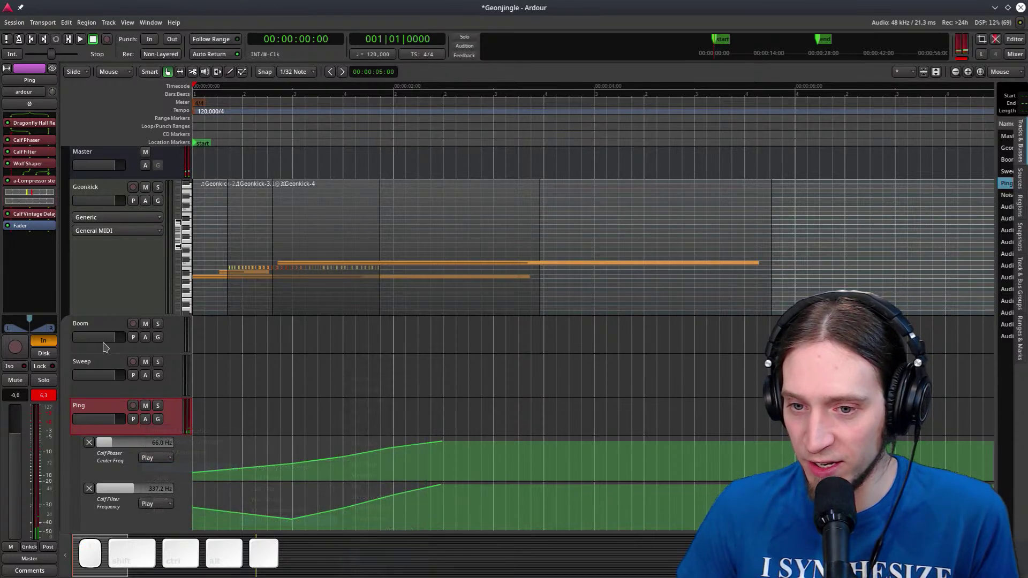
pyautogui.scroll(-4, 272, 430)
pyautogui.moveTo(102, 358); pyautogui.dragTo(102, 463)
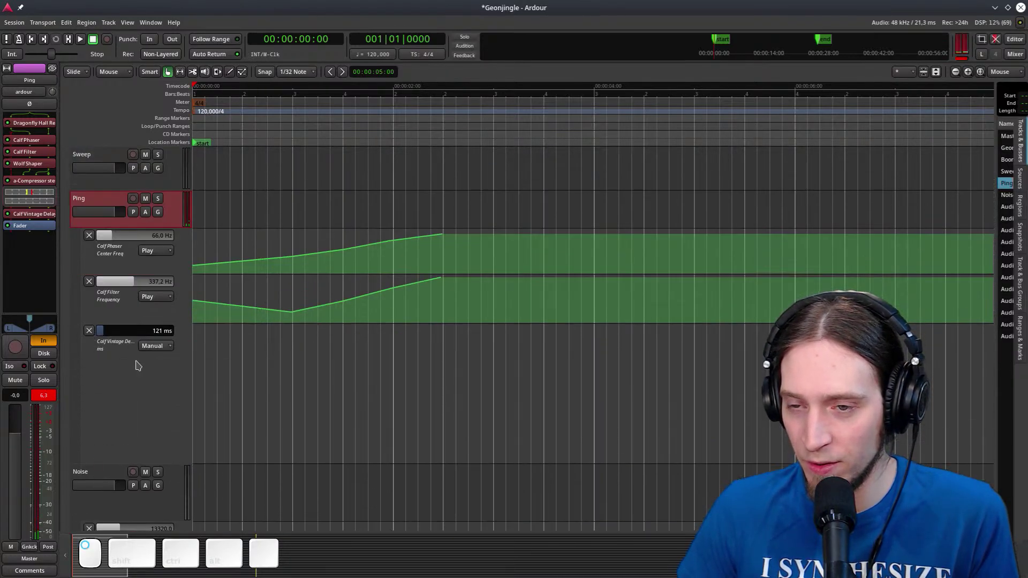
# Set the delay's ms lane to Play, draw a slowly rising ramp from about 0.6 s to 2.1 s, and audition it
pyautogui.scroll(5, 280, 179)
pyautogui.scroll(-5, 261, 248)
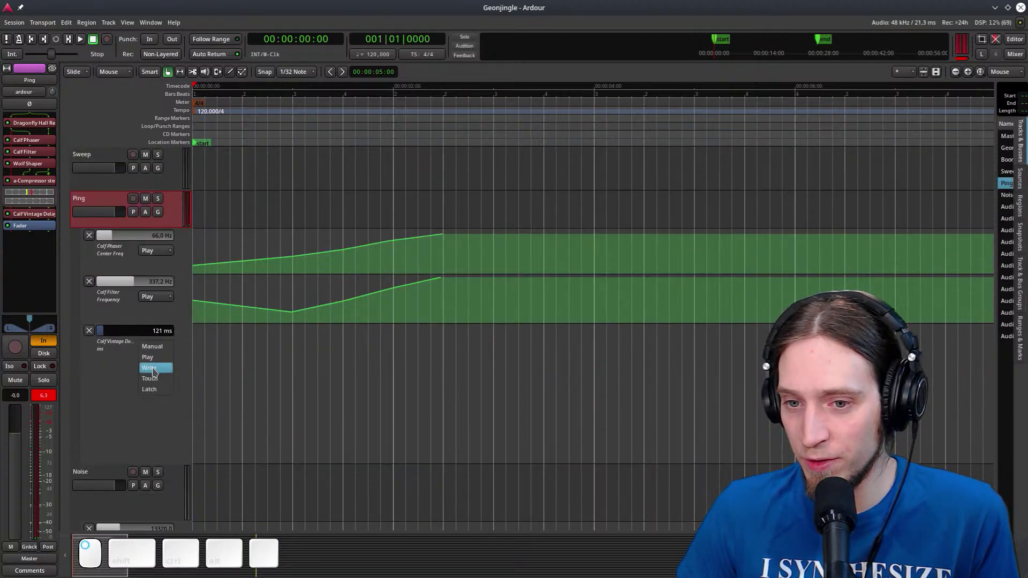
pyautogui.click(158, 361)
pyautogui.press('d')
pyautogui.moveTo(233, 402)
pyautogui.mouseDown()
pyautogui.moveTo(267, 456)
pyautogui.moveTo(404, 436)
pyautogui.moveTo(414, 448)
pyautogui.mouseUp()
pyautogui.click(293, 453)
pyautogui.keyDown('shift'); pyautogui.rightClick(198, 399); pyautogui.keyUp('shift')
pyautogui.click(233, 138)
pyautogui.press('space')
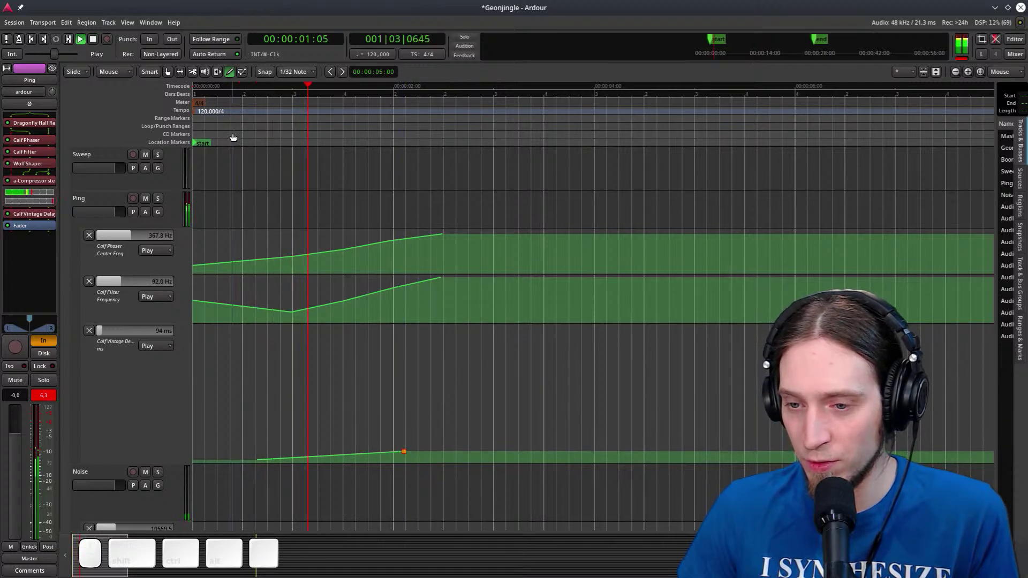
pyautogui.press('space')
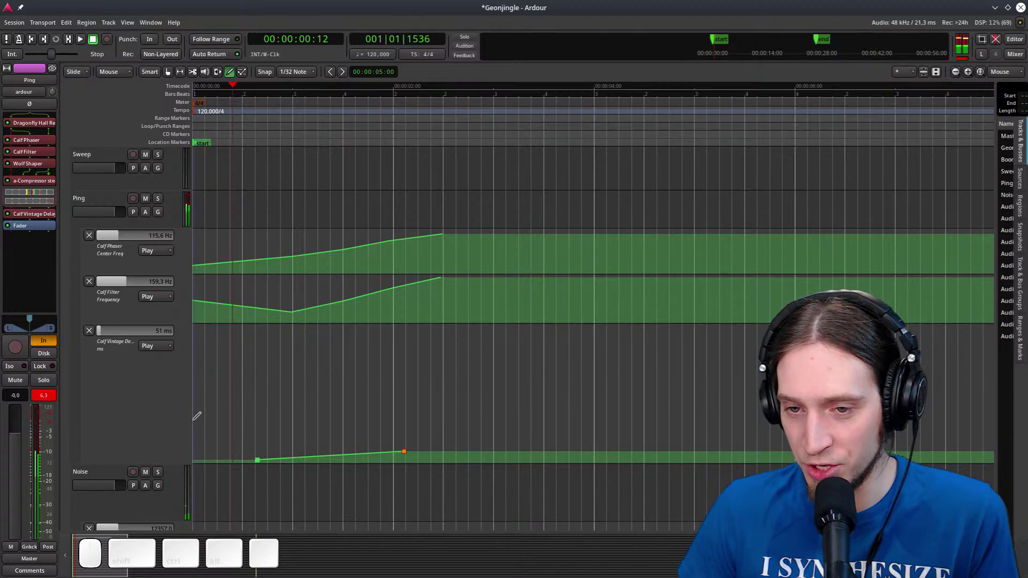
# Delete Calf Vintage Delay from the Ping track's processor chain
pyautogui.click(91, 344)
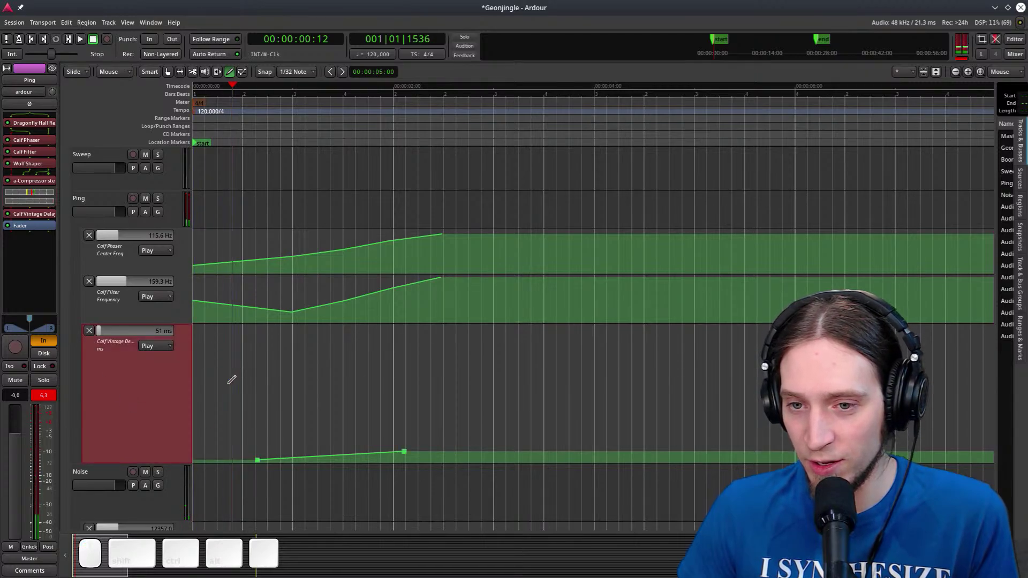
pyautogui.scroll(1, 177, 407)
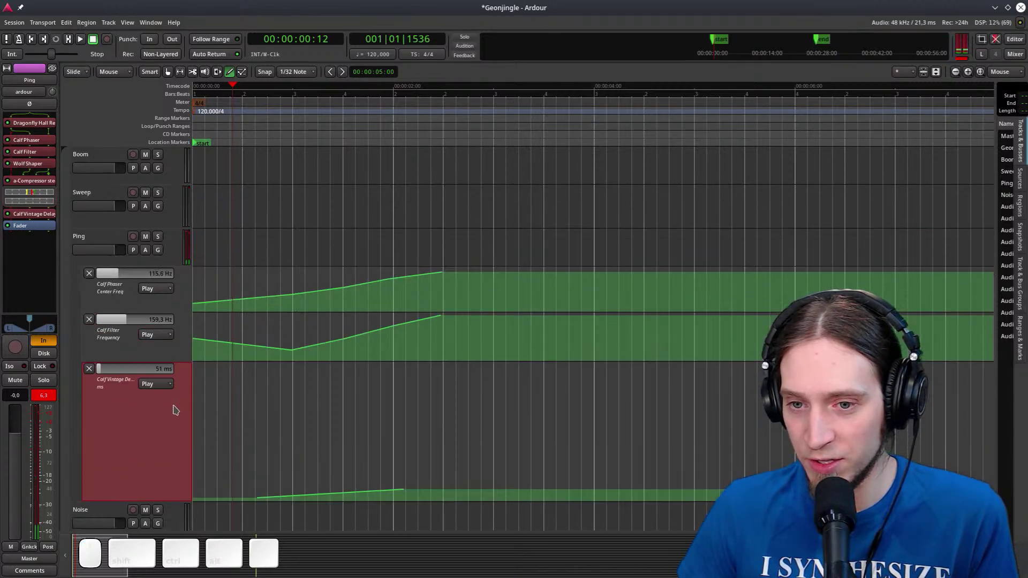
pyautogui.rightClick(49, 214)
pyautogui.click(58, 397)
# Find a-Delay in the Plugin Manager and insert it on the Ping track
pyautogui.rightClick(33, 215)
pyautogui.moveTo(107, 220)
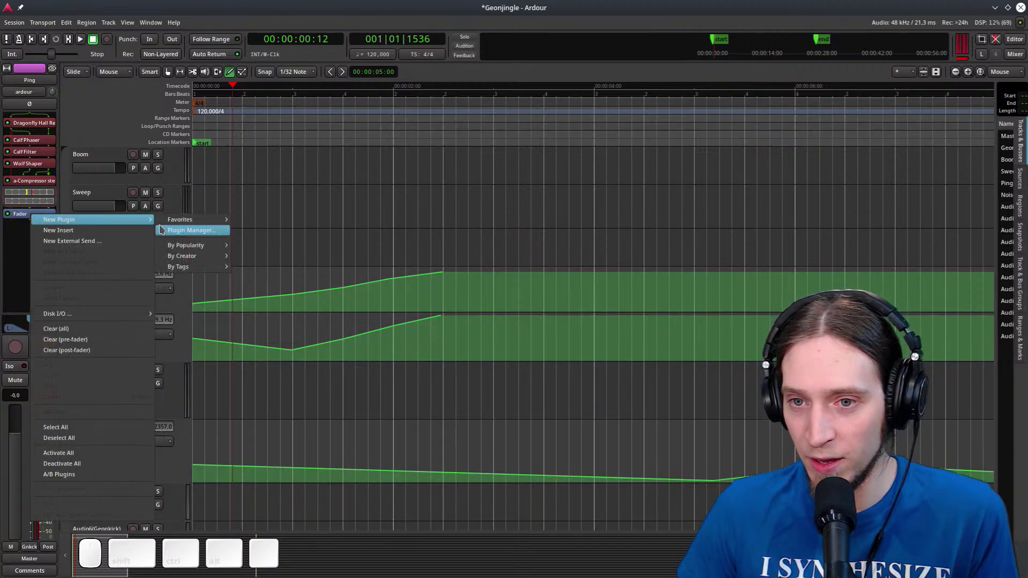
pyautogui.click(161, 230)
pyautogui.write('a-de')
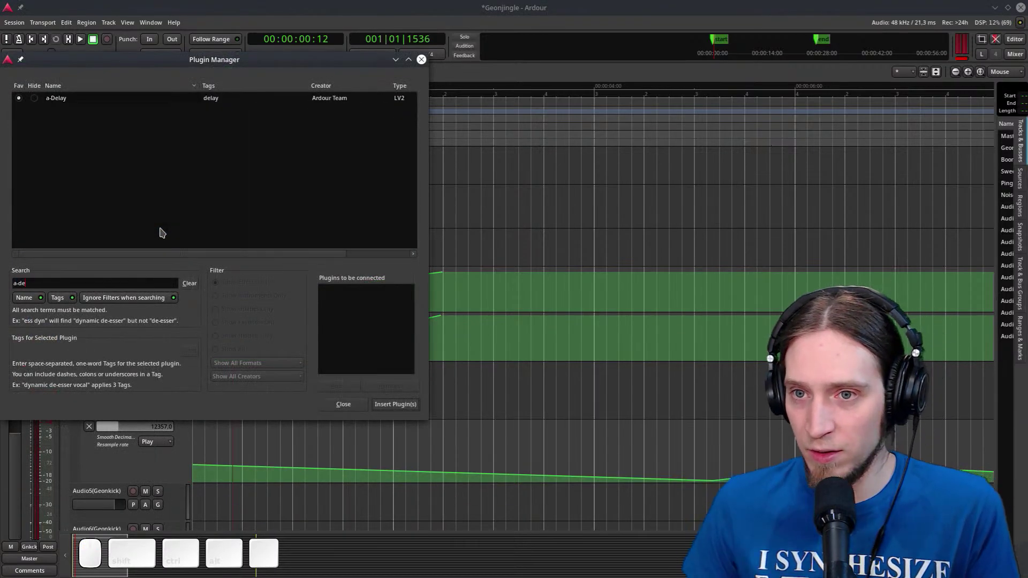
pyautogui.doubleClick(100, 100)
pyautogui.click(397, 404)
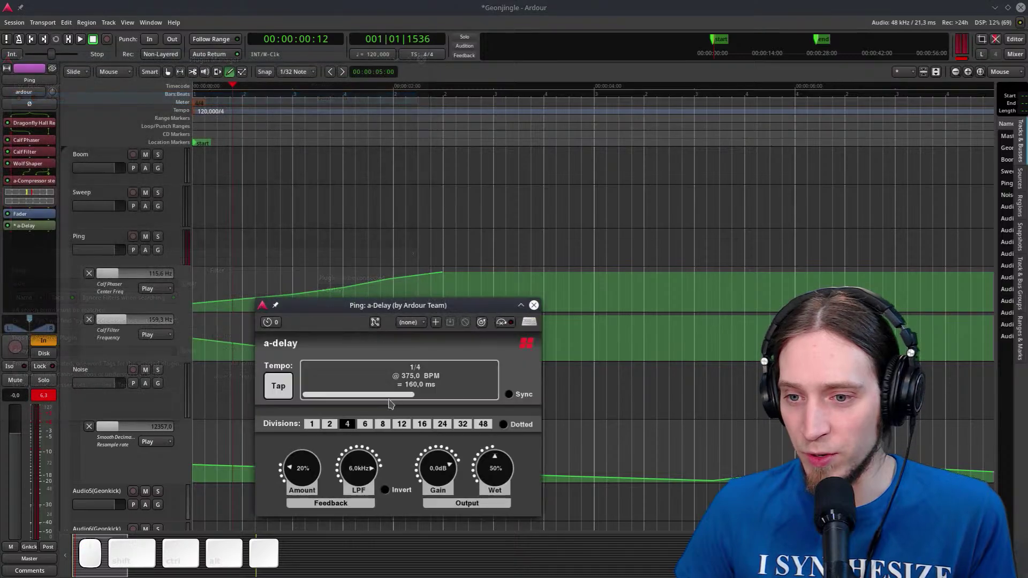
# Reorder a-Delay to sit before the Fader in the Ping chain and open it with generic controls
pyautogui.moveTo(404, 301); pyautogui.dragTo(395, 232)
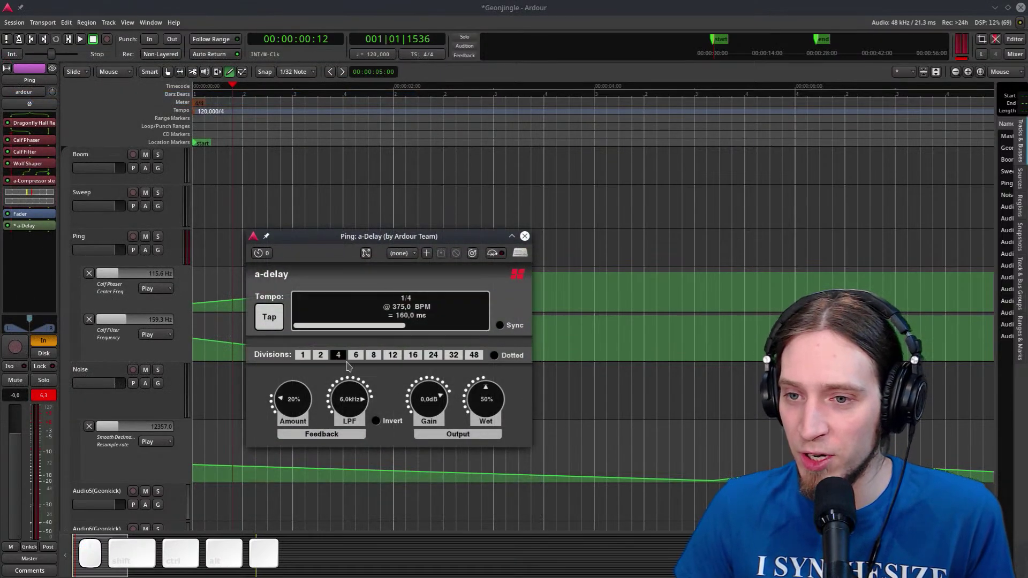
pyautogui.moveTo(362, 243); pyautogui.dragTo(470, 144)
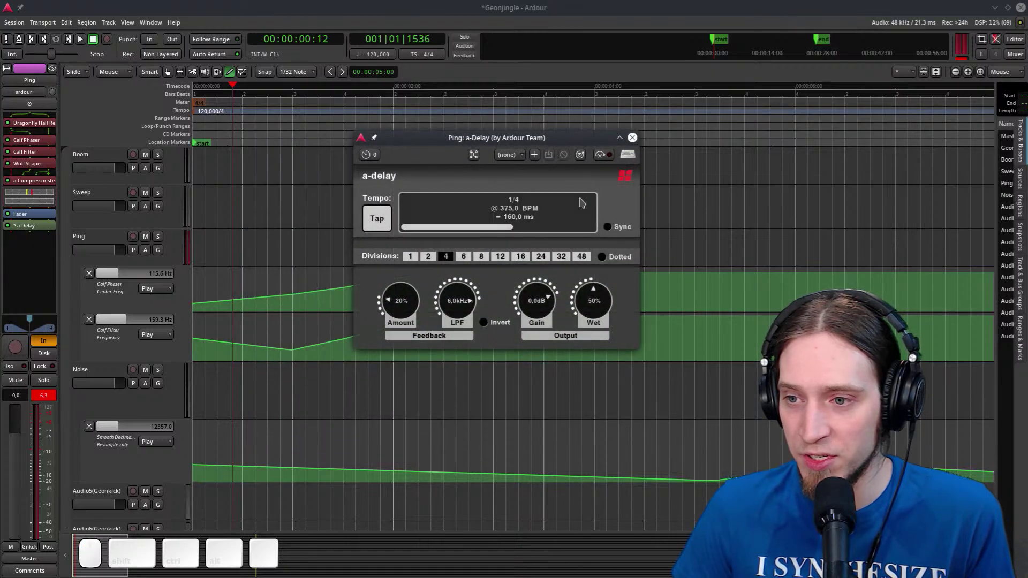
pyautogui.doubleClick(26, 233)
pyautogui.moveTo(26, 234); pyautogui.dragTo(33, 216)
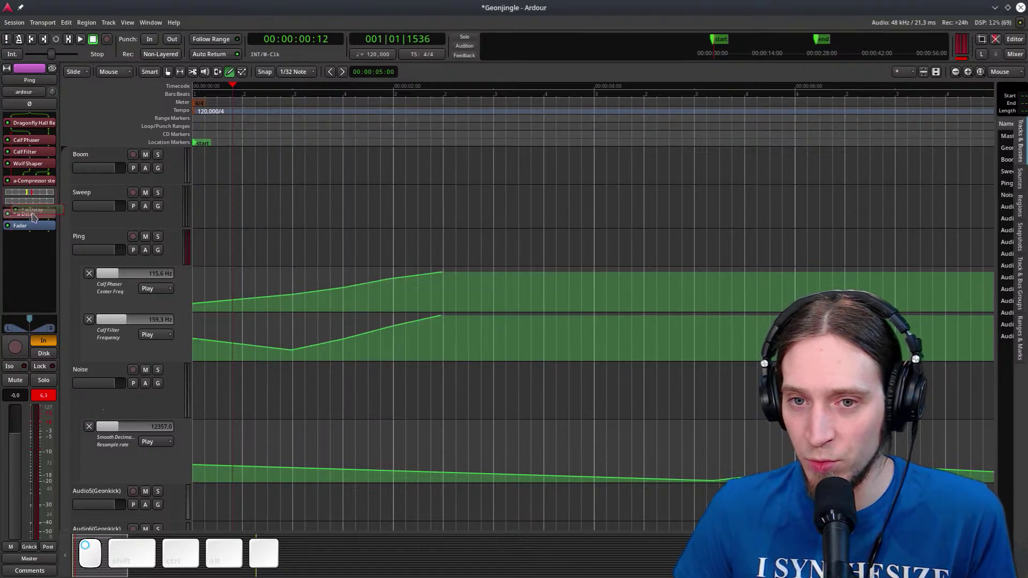
pyautogui.rightClick(36, 214)
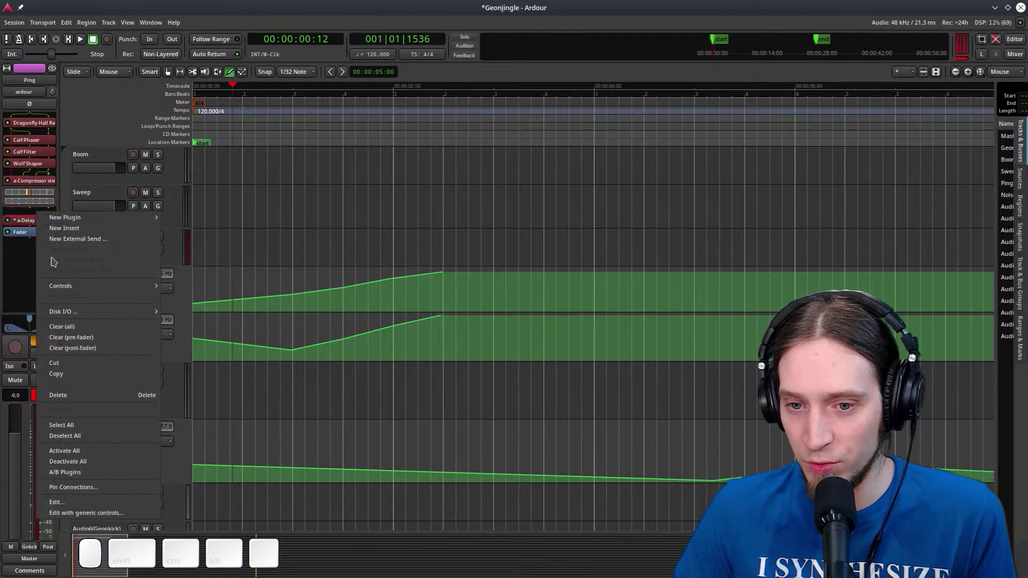
pyautogui.click(101, 513)
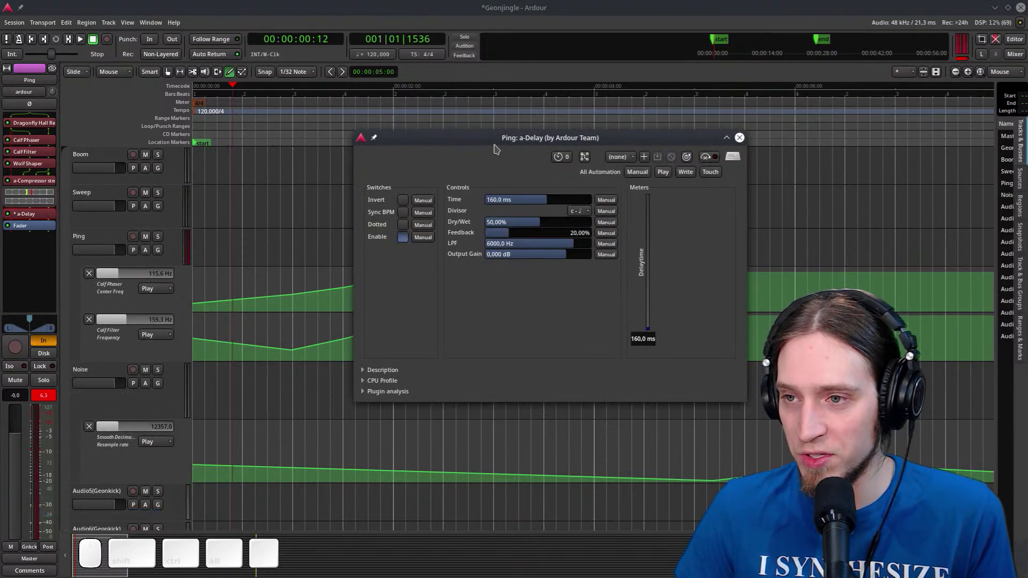
# Show an automation lane for a-Delay's Time parameter under the Ping track
pyautogui.moveTo(495, 149); pyautogui.dragTo(399, 157)
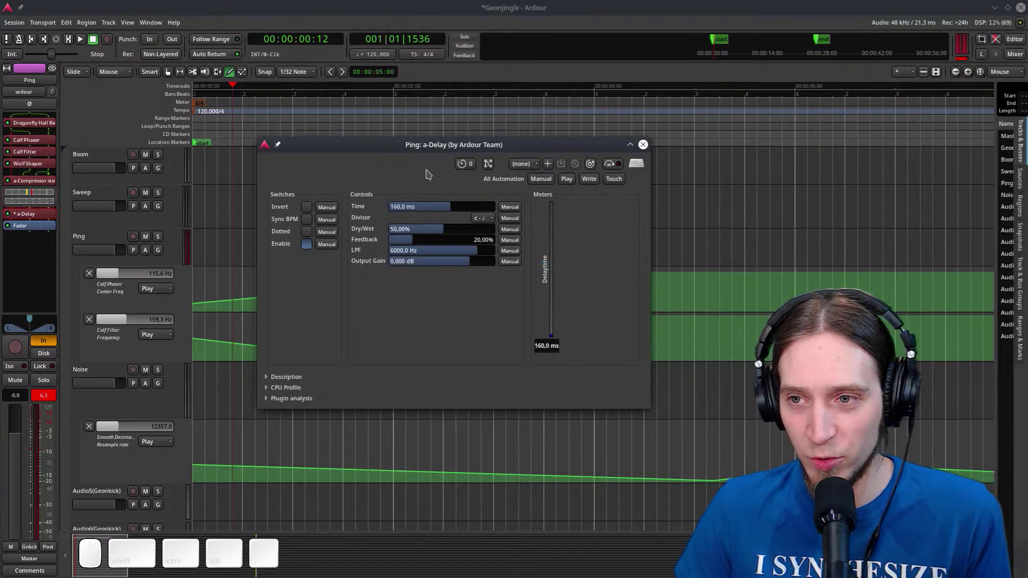
pyautogui.moveTo(437, 152); pyautogui.dragTo(703, 78)
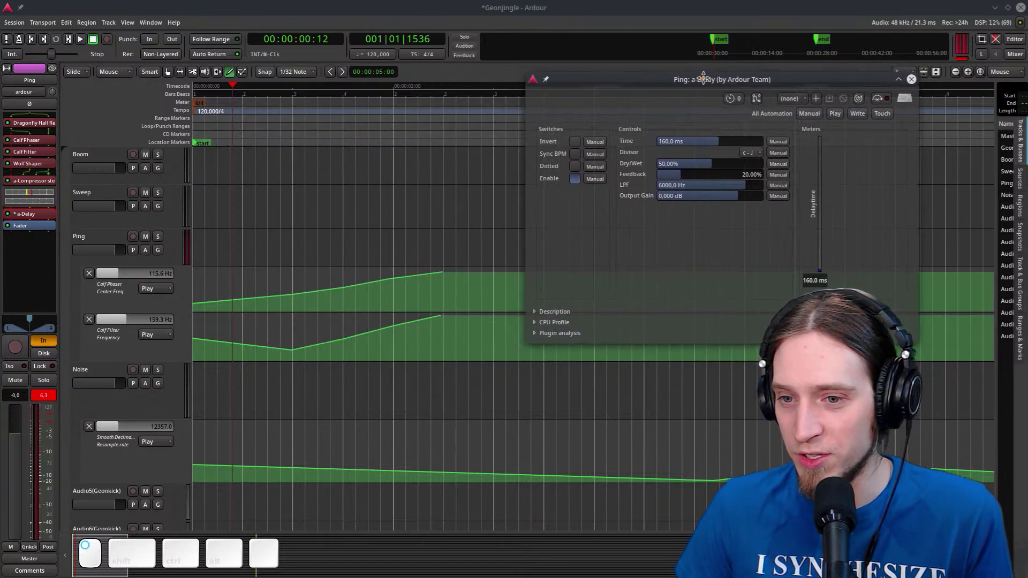
pyautogui.click(235, 187)
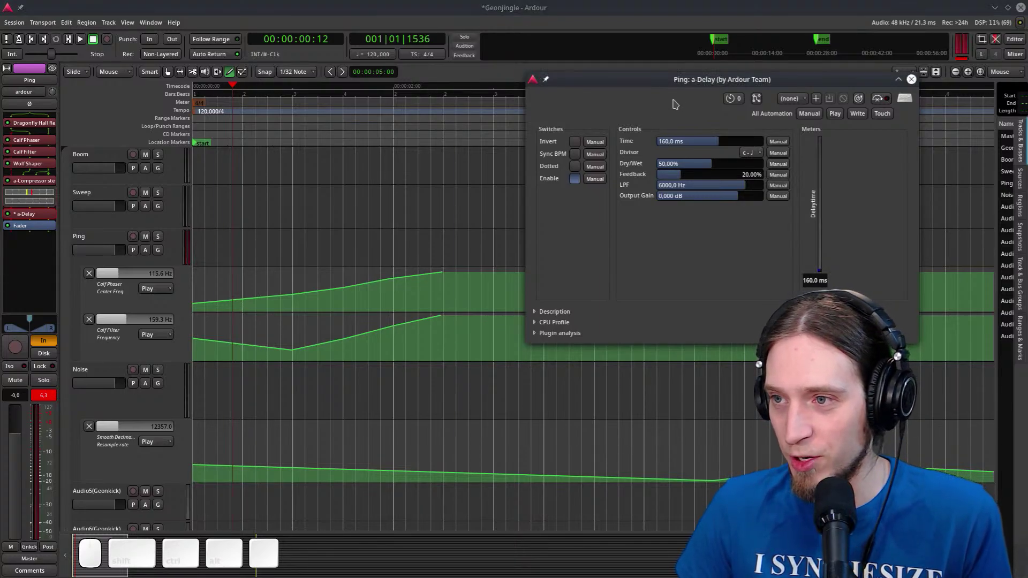
pyautogui.moveTo(681, 81); pyautogui.dragTo(636, 20)
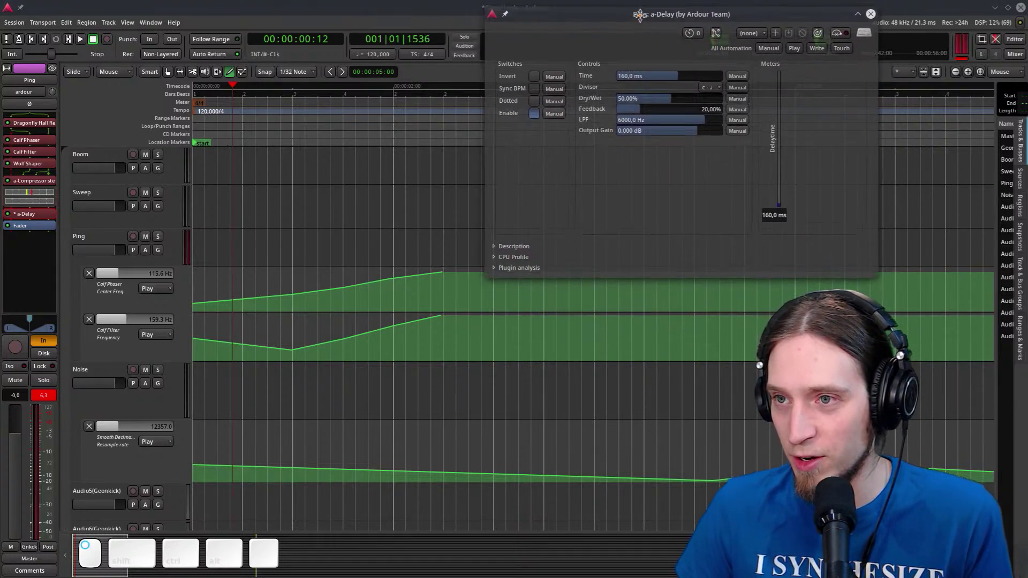
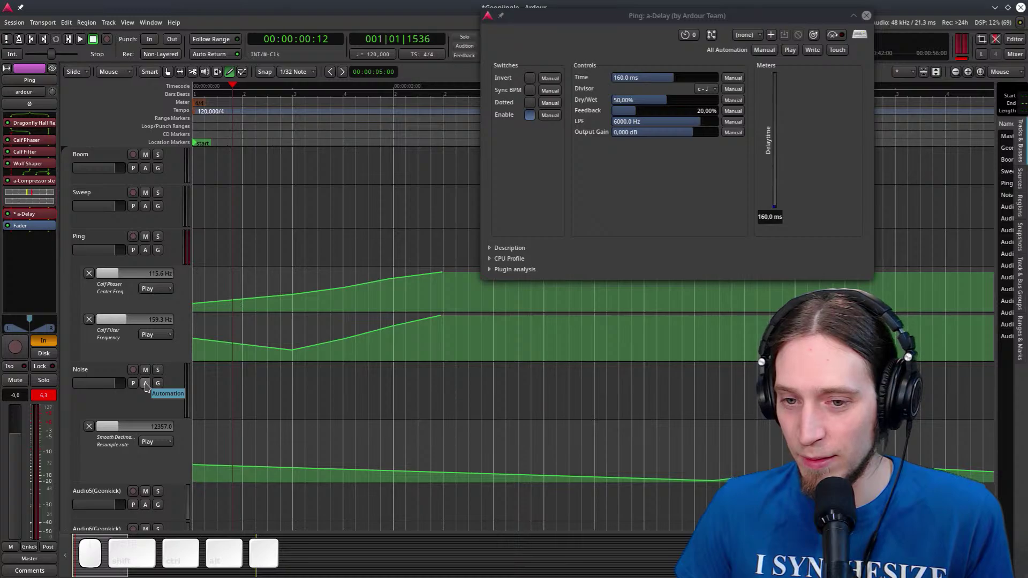
pyautogui.click(145, 250)
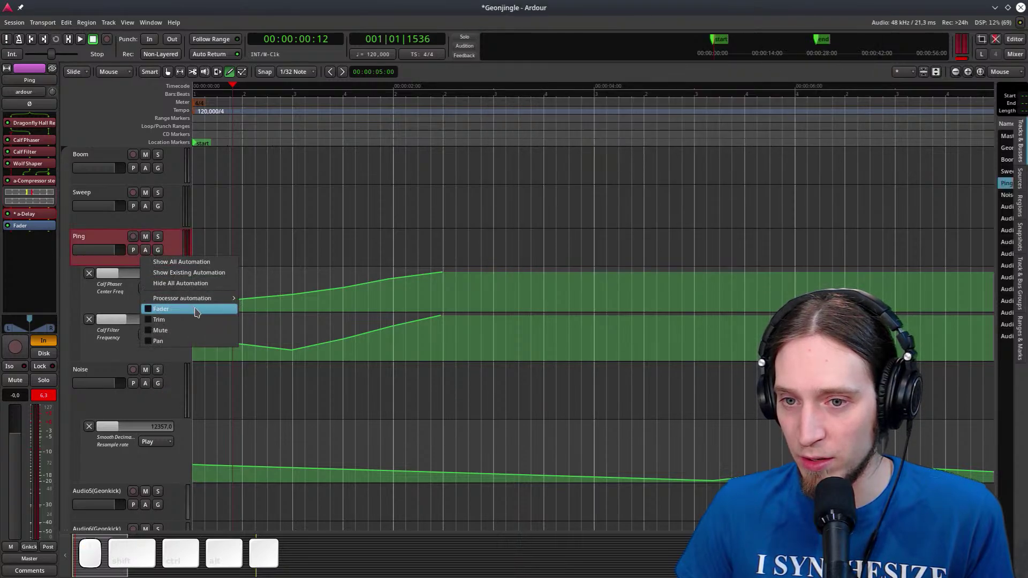
pyautogui.moveTo(204, 299)
pyautogui.moveTo(289, 356)
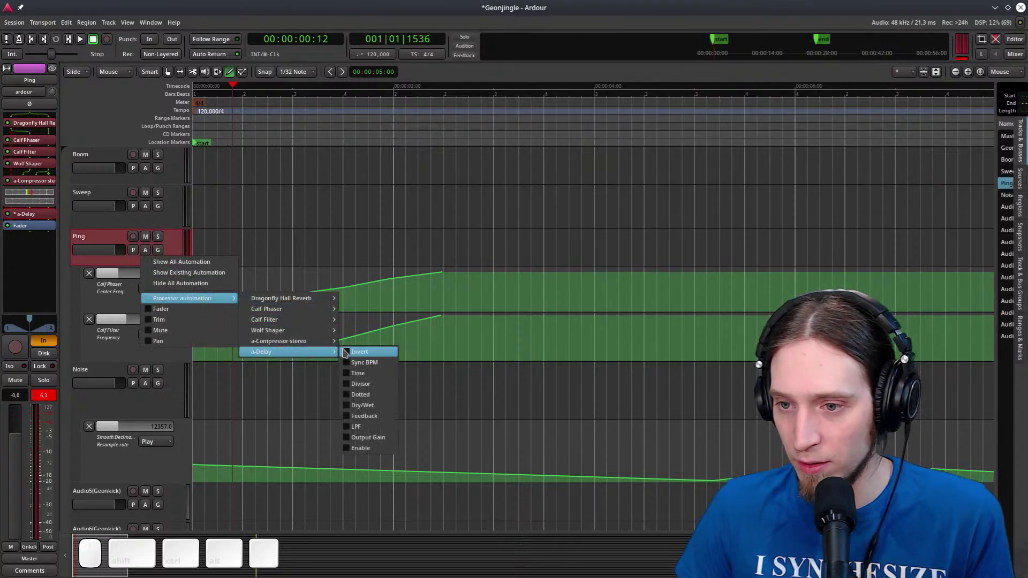
pyautogui.click(377, 379)
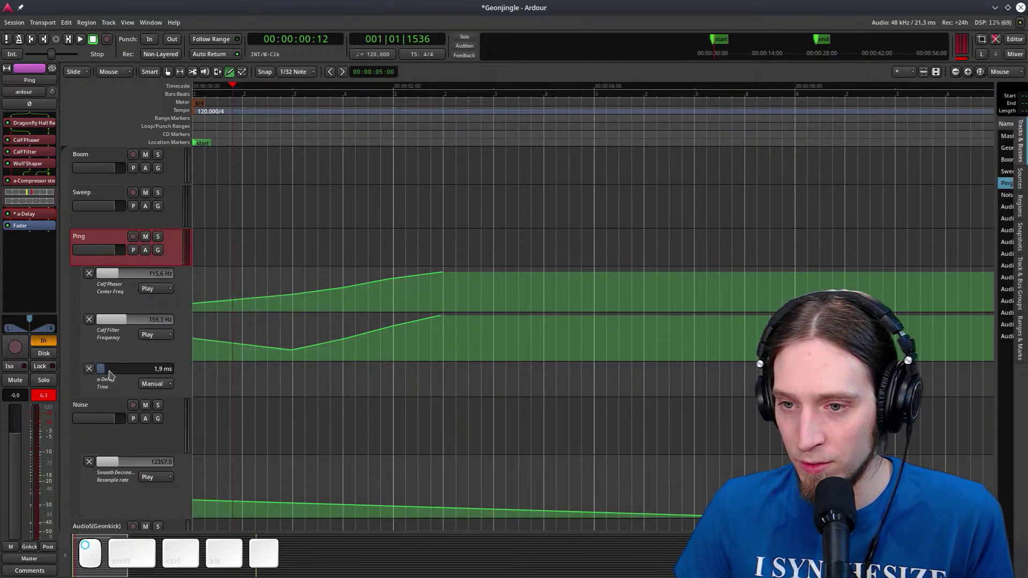
# Set the a-Delay Time lane to Play, draw a curve dipping near 1 s and rising until about 2.9 s, and audition it
pyautogui.click(292, 381)
pyautogui.click(155, 384)
pyautogui.click(155, 395)
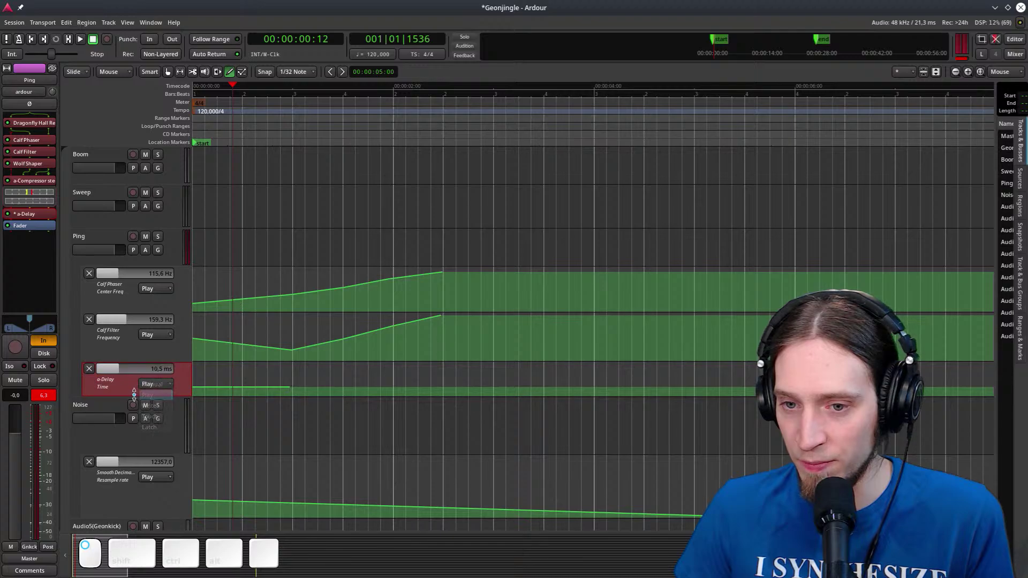
pyautogui.moveTo(298, 403); pyautogui.dragTo(483, 394)
pyautogui.click(279, 123)
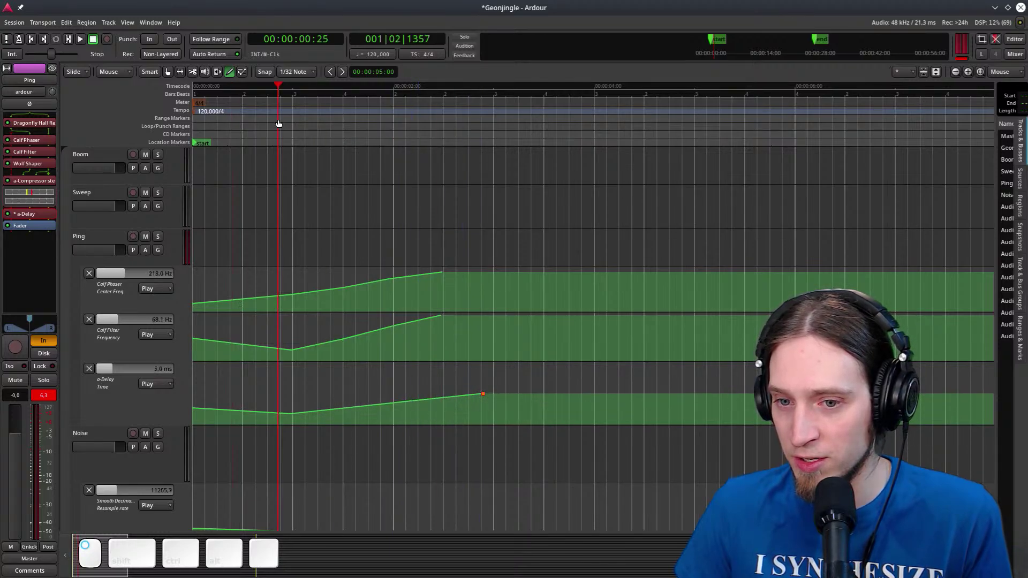
pyautogui.press('space')
pyautogui.press('space')
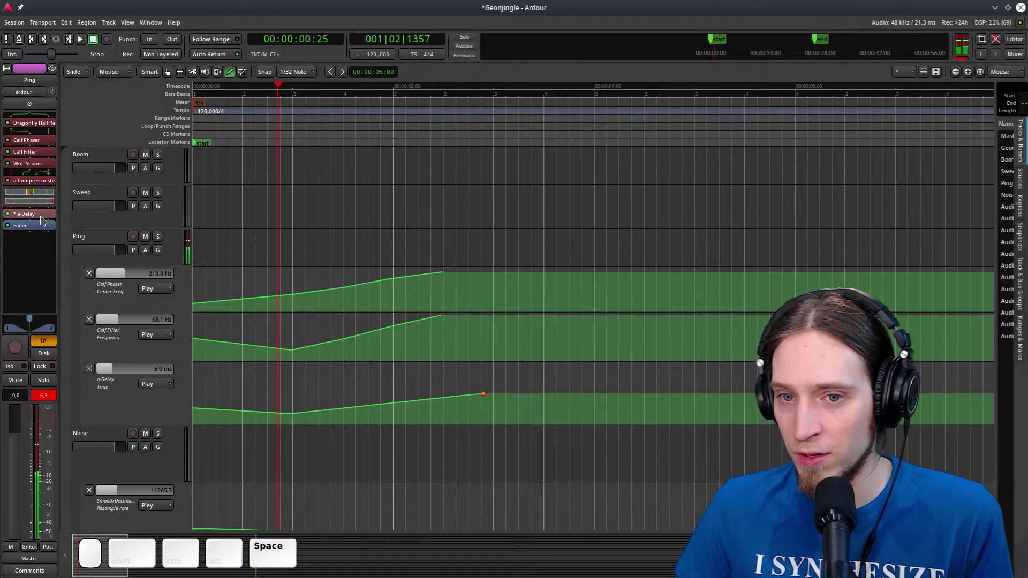
# Reopen a-Delay with generic controls and set Dry/Wet to 55.15%, Feedback to 87.01% and LPF to 14516.3 Hz during playback
pyautogui.doubleClick(41, 216)
pyautogui.click(760, 17)
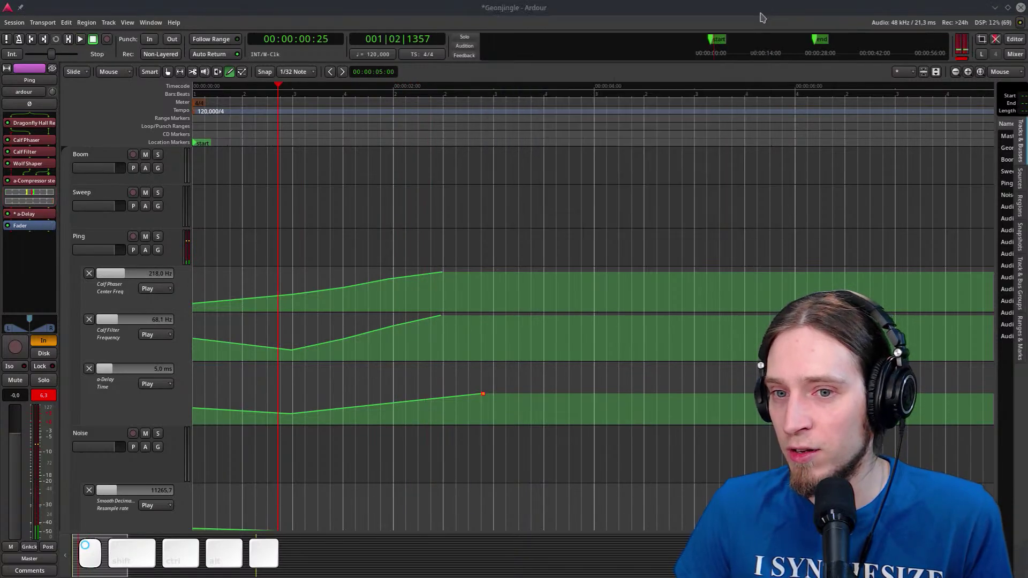
pyautogui.rightClick(25, 216)
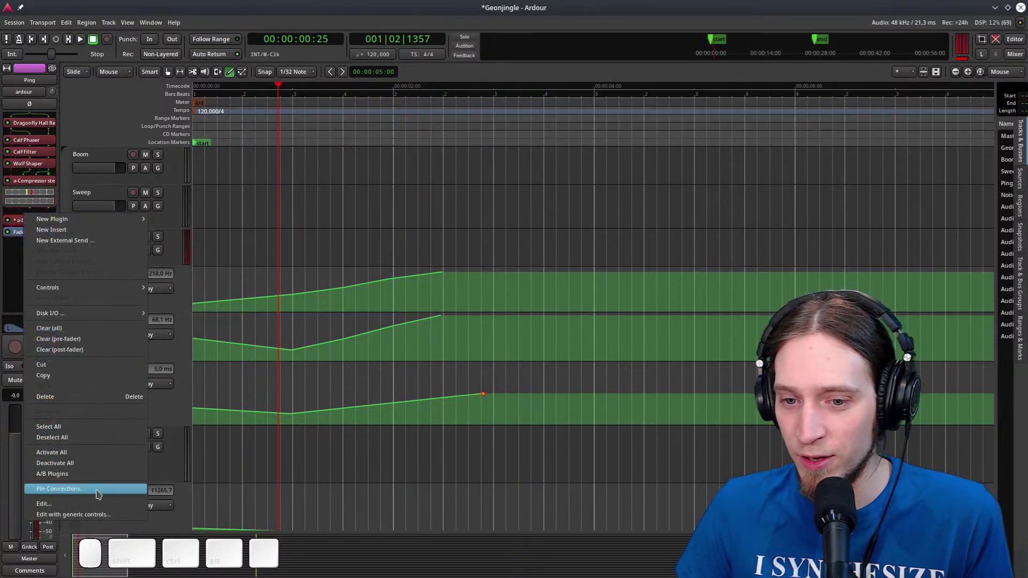
pyautogui.click(105, 516)
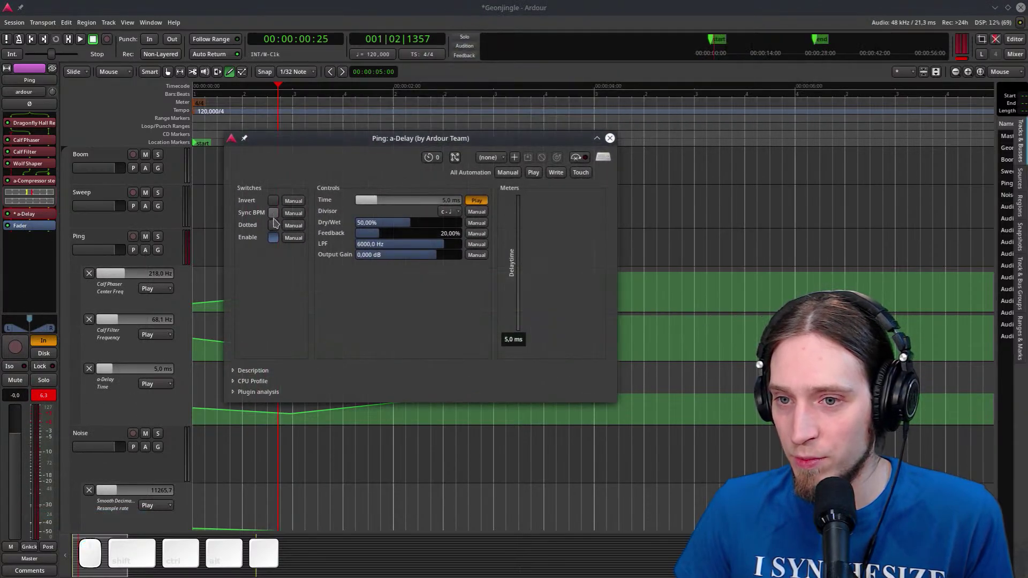
pyautogui.moveTo(373, 140); pyautogui.dragTo(379, 160)
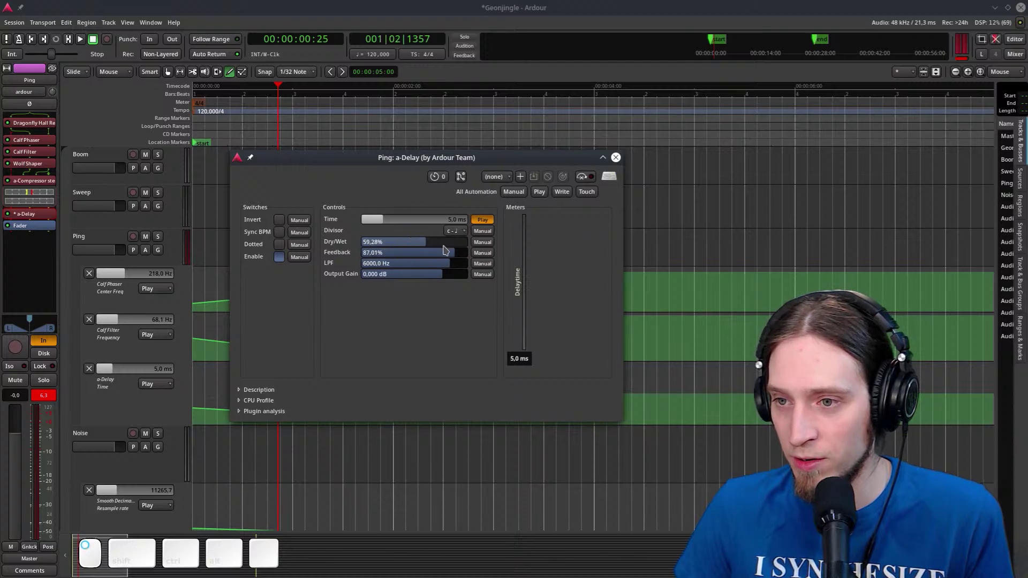
pyautogui.scroll(-4, 443, 244)
pyautogui.press('space')
pyautogui.scroll(8, 432, 264)
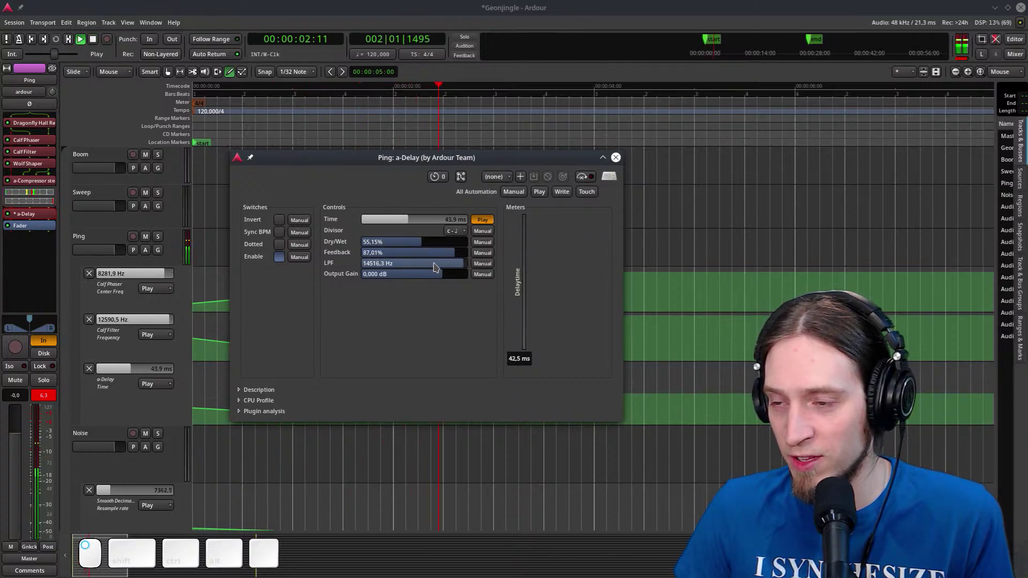
# Raise a-Delay's Feedback to 96.80%, close its controls and audition the delayed Ping
pyautogui.press('space')
pyautogui.press('space')
pyautogui.scroll(3, 438, 252)
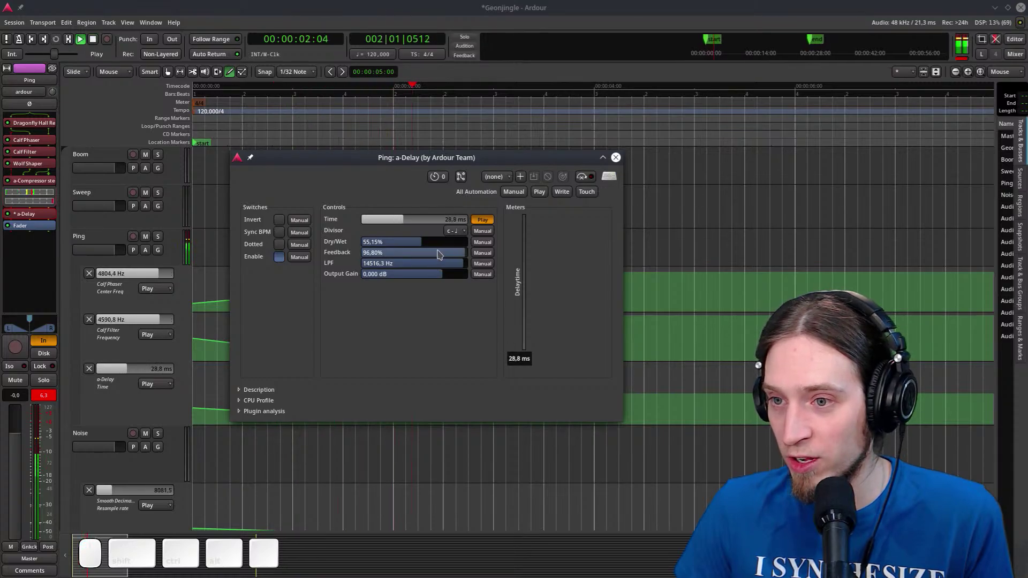
pyautogui.press('space')
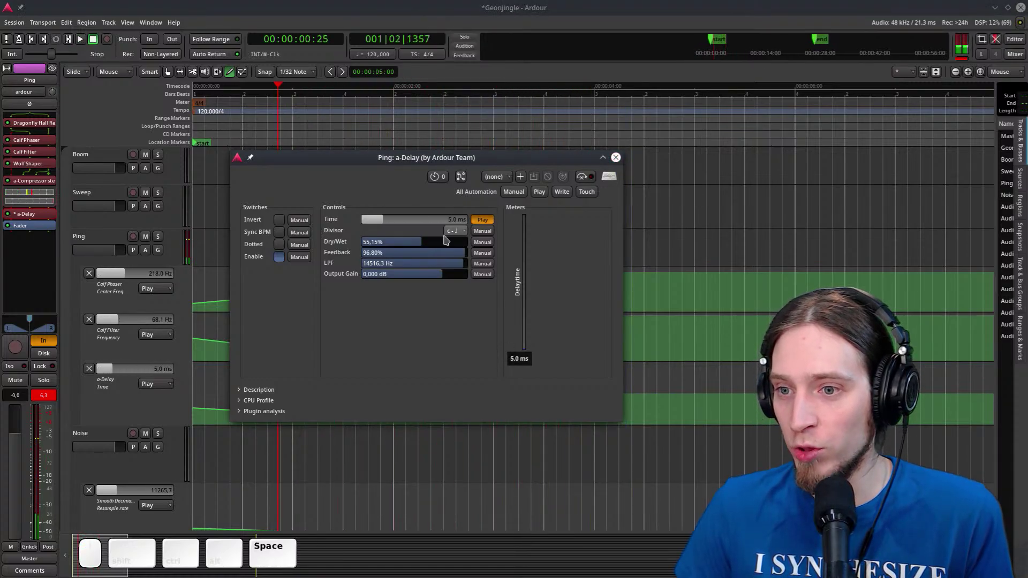
pyautogui.click(617, 158)
pyautogui.press('space')
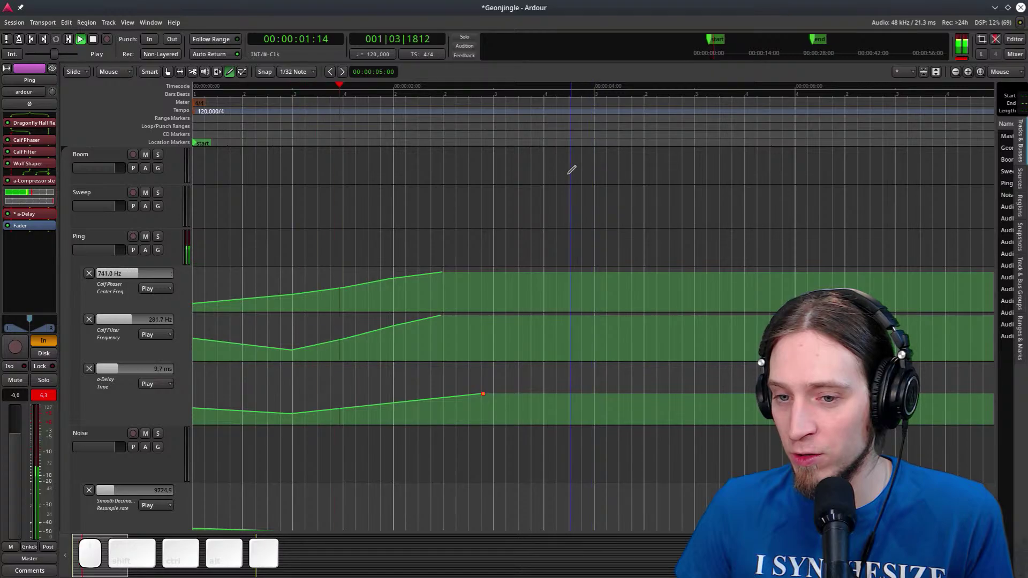
pyautogui.press('space')
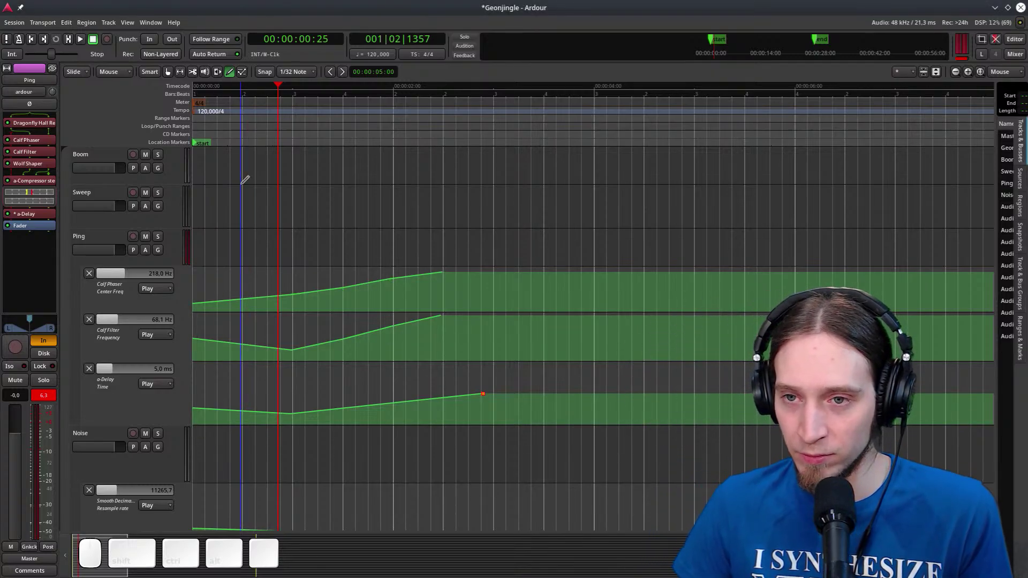
# Audition the full mix, restarting playback from just after the session start at about 0.2 s
pyautogui.press('space')
pyautogui.scroll(3, 527, 397)
pyautogui.press('space')
pyautogui.press('space')
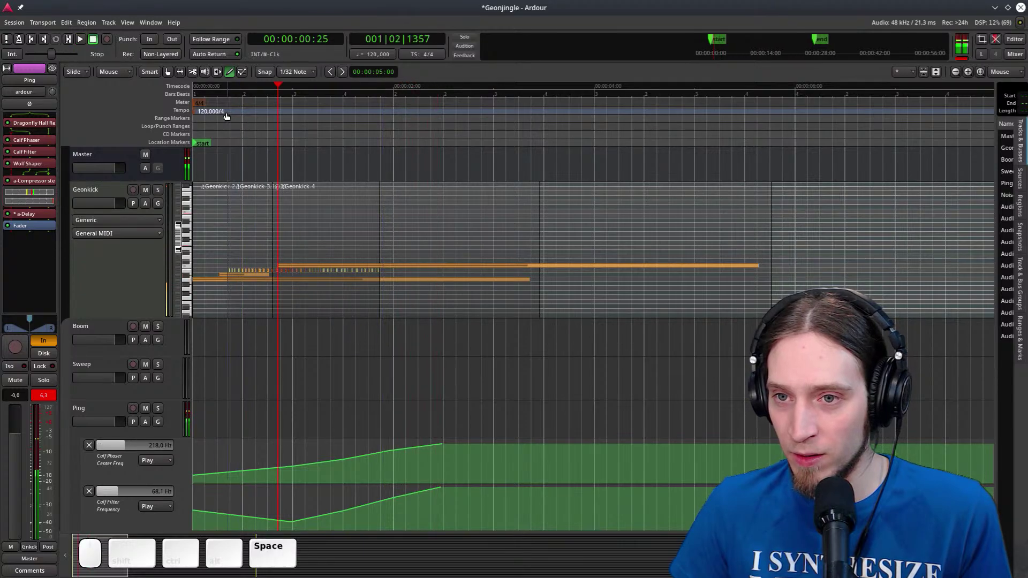
pyautogui.click(228, 94)
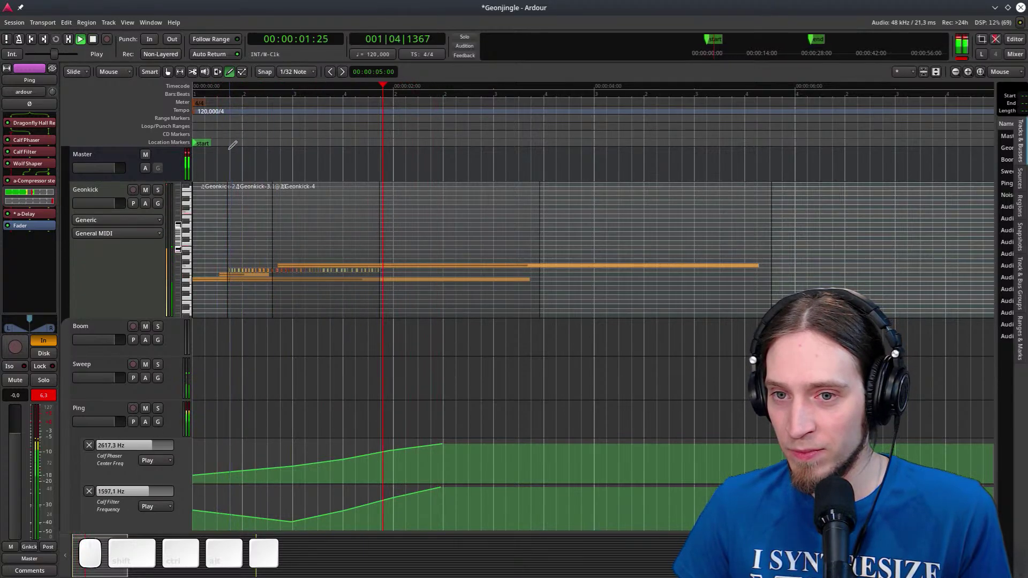
pyautogui.press('space')
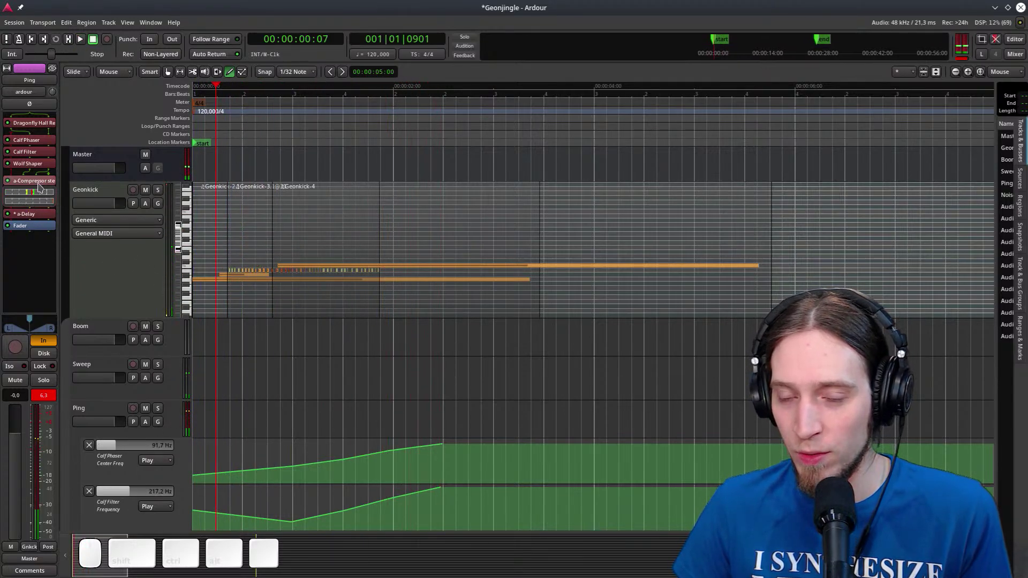
# Move a-Delay between Calf Phaser and Calf Filter in the Ping chain, audition it, and solo Ping for another listen
pyautogui.moveTo(30, 217); pyautogui.dragTo(32, 151)
pyautogui.press('space')
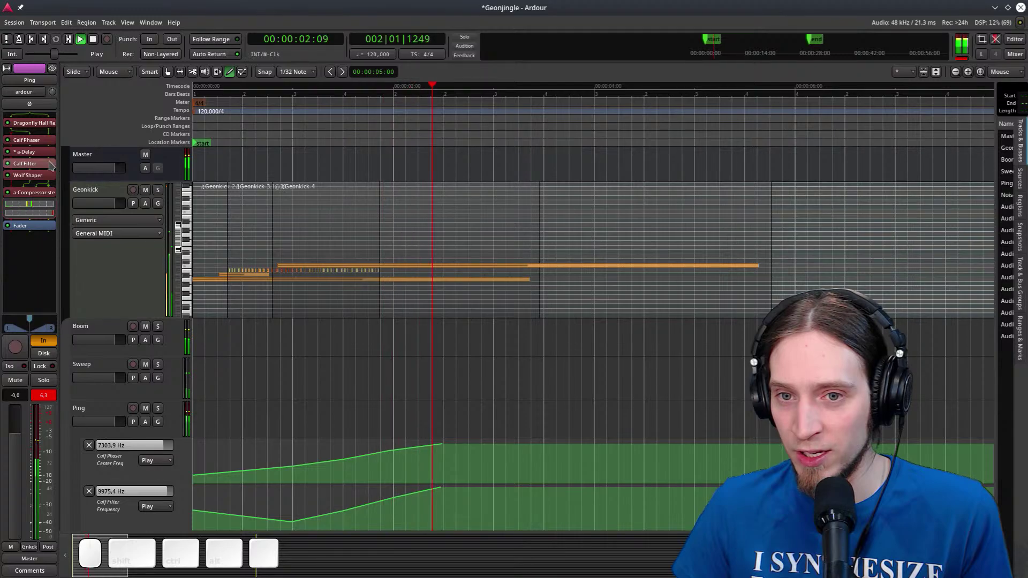
pyautogui.press('space')
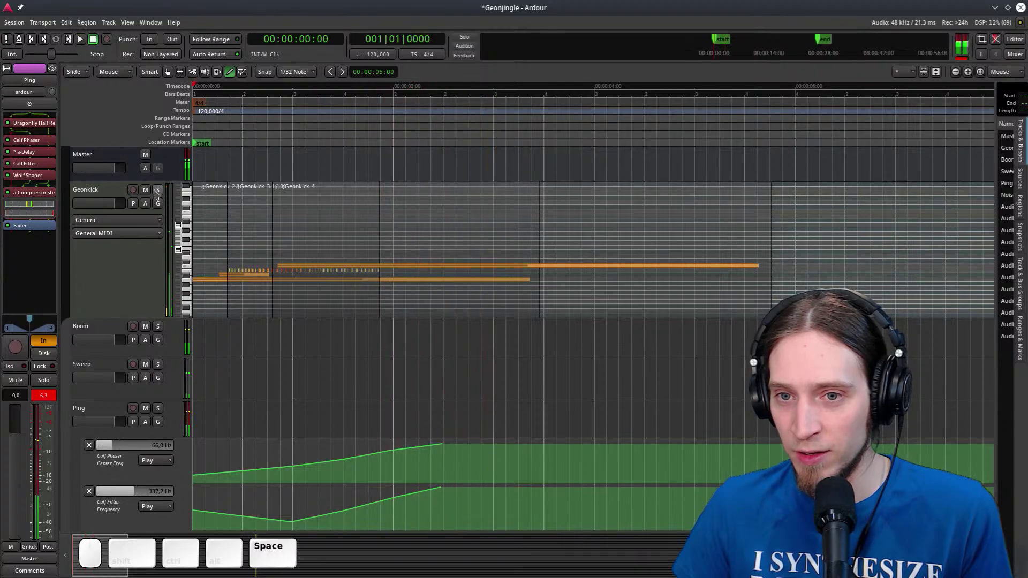
pyautogui.click(158, 409)
pyautogui.press('space')
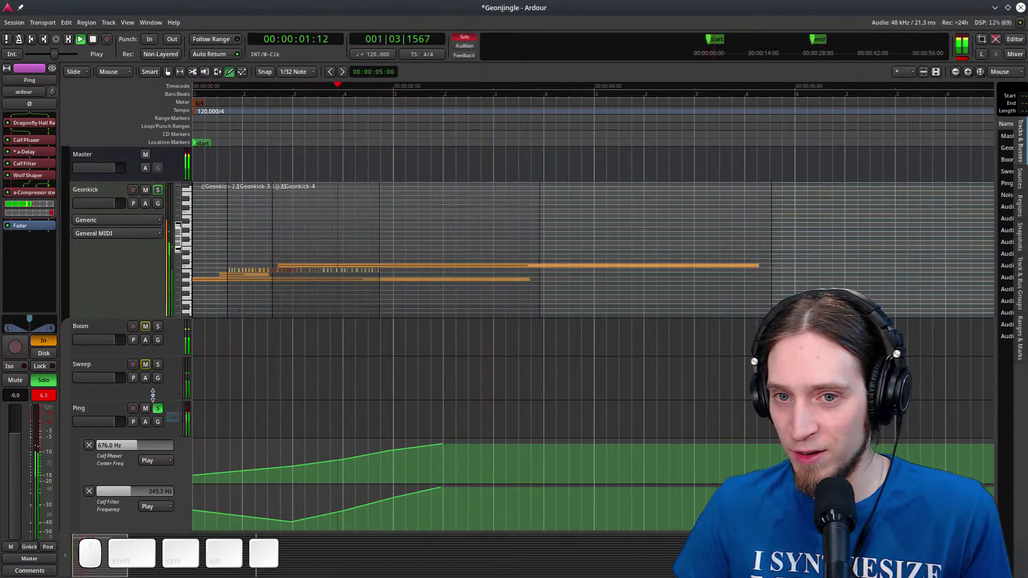
pyautogui.press('space')
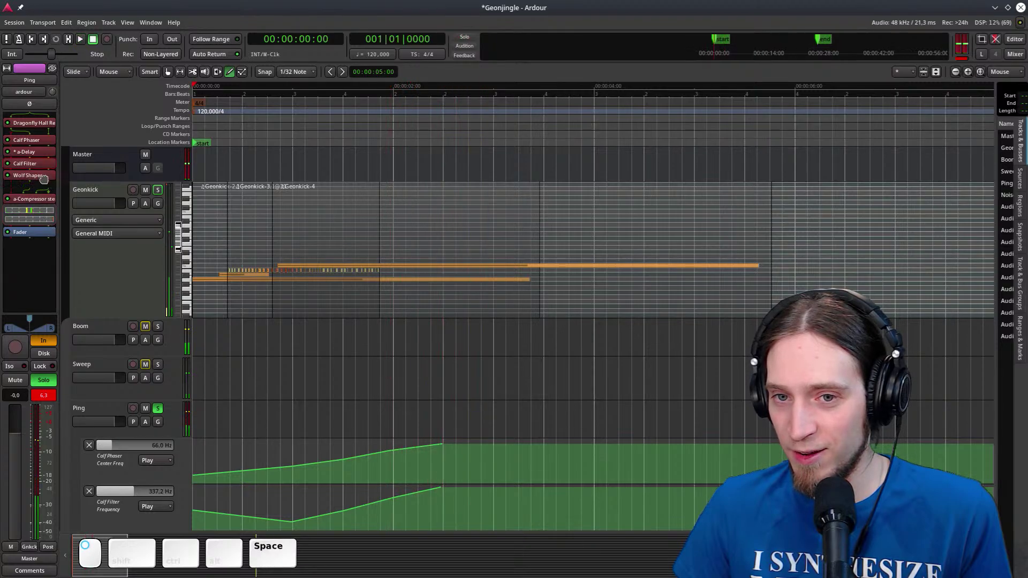
# Move Calf Filter after Wolf Shaper in the Ping chain and audition the soloed track
pyautogui.moveTo(27, 163); pyautogui.dragTo(47, 194)
pyautogui.press('space')
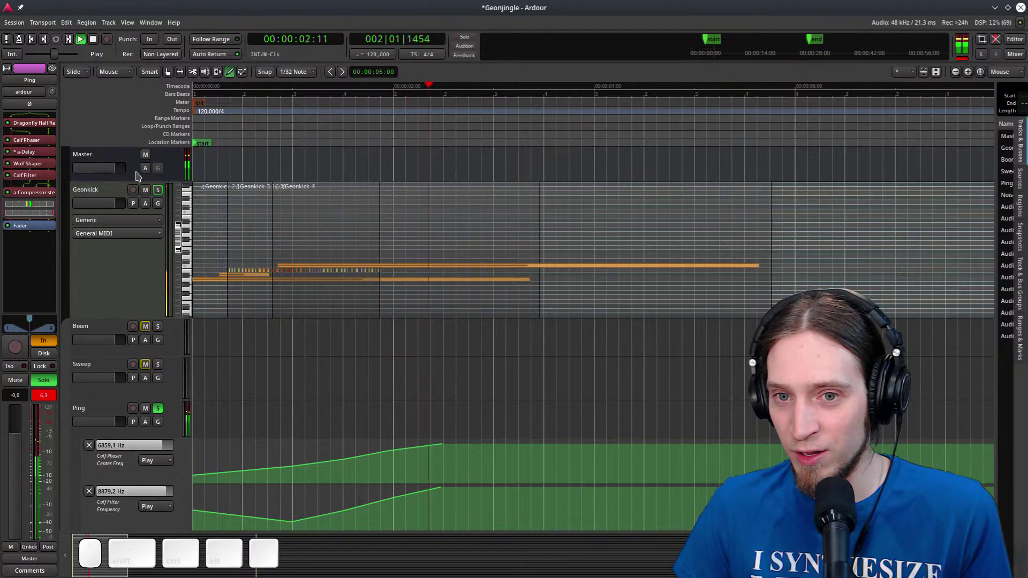
pyautogui.press('space')
# Open the Plugin Manager for the Ping track, search for "Multiband" and look through the matching plugins
pyautogui.rightClick(34, 232)
pyautogui.moveTo(107, 232)
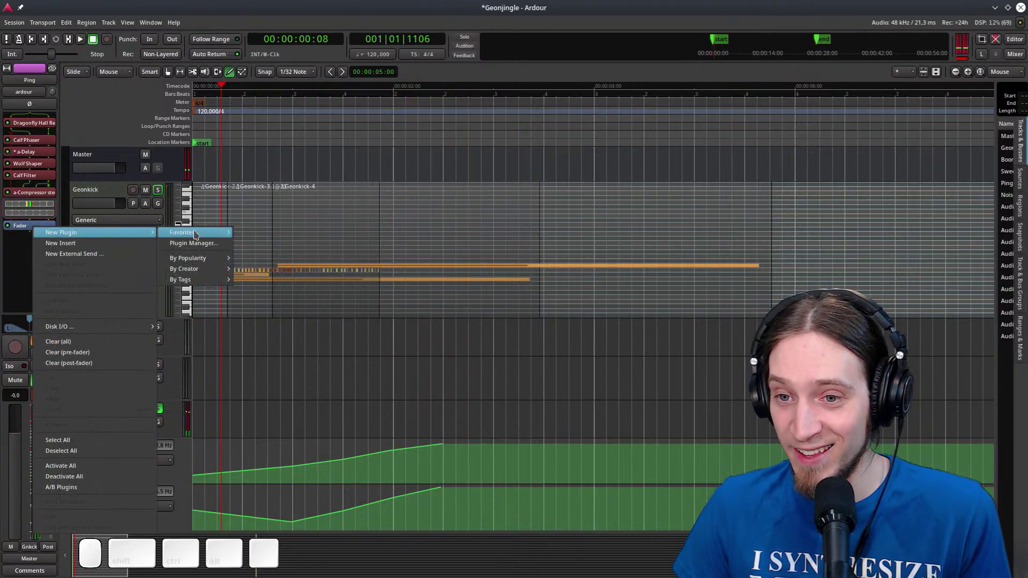
pyautogui.moveTo(193, 232)
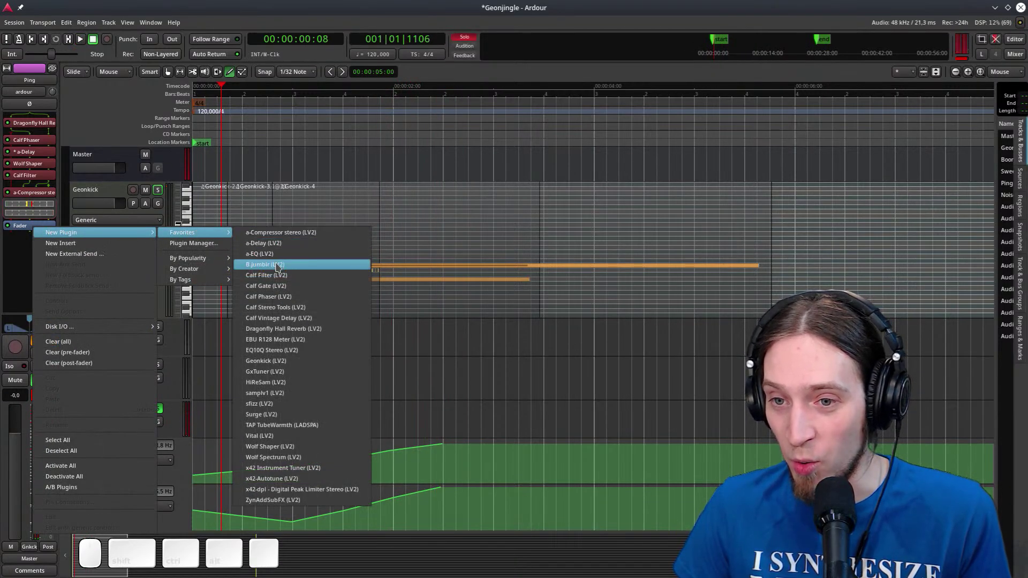
pyautogui.click(204, 244)
pyautogui.write('Multiband')
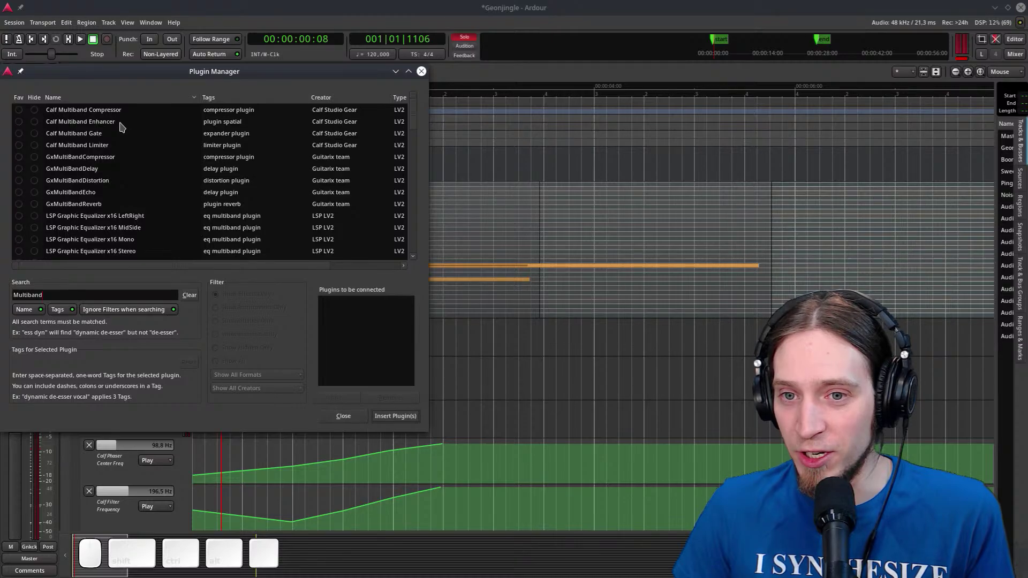
pyautogui.scroll(-10, 108, 217)
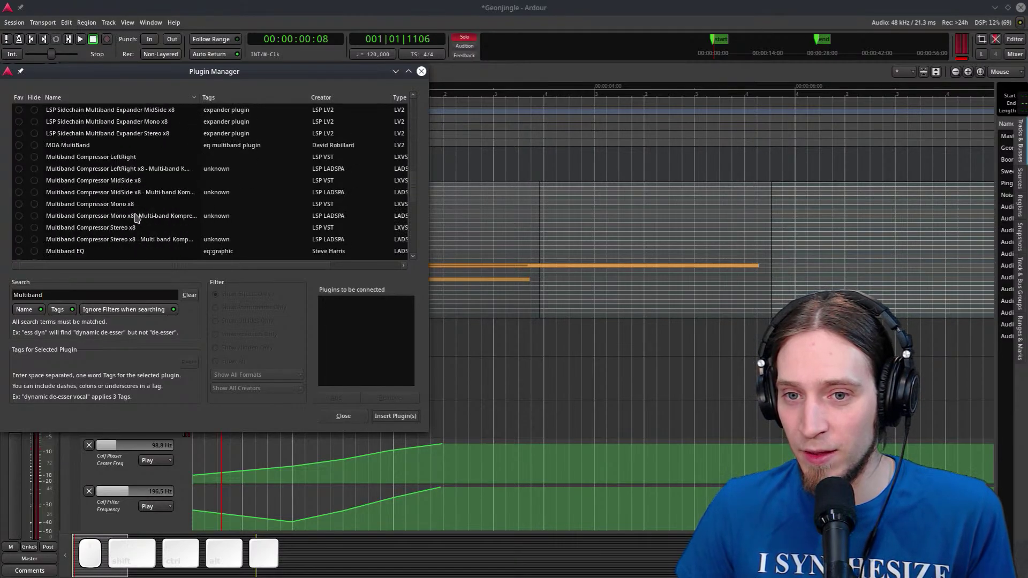
pyautogui.scroll(-10, 105, 215)
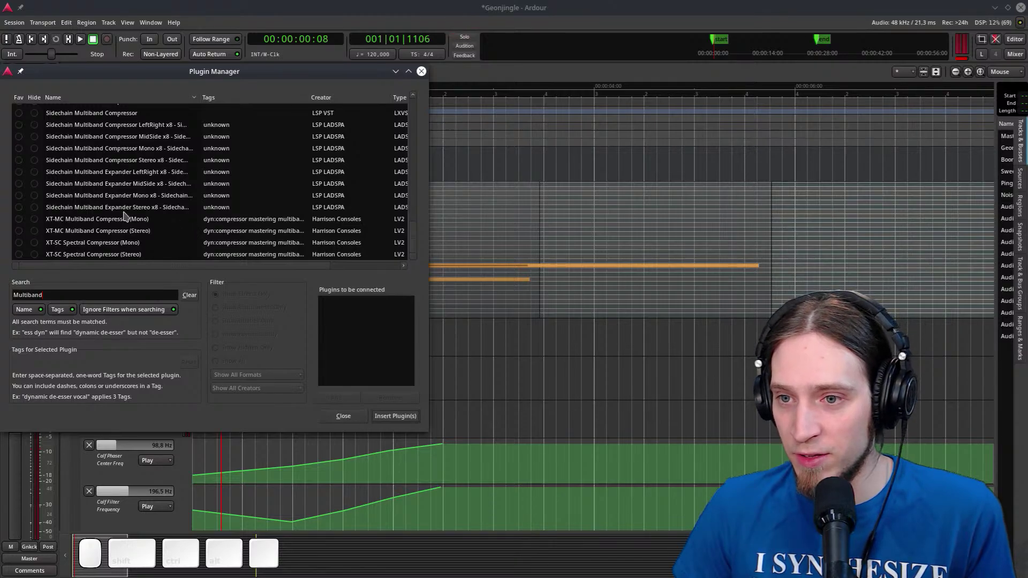
pyautogui.scroll(2, 33, 222)
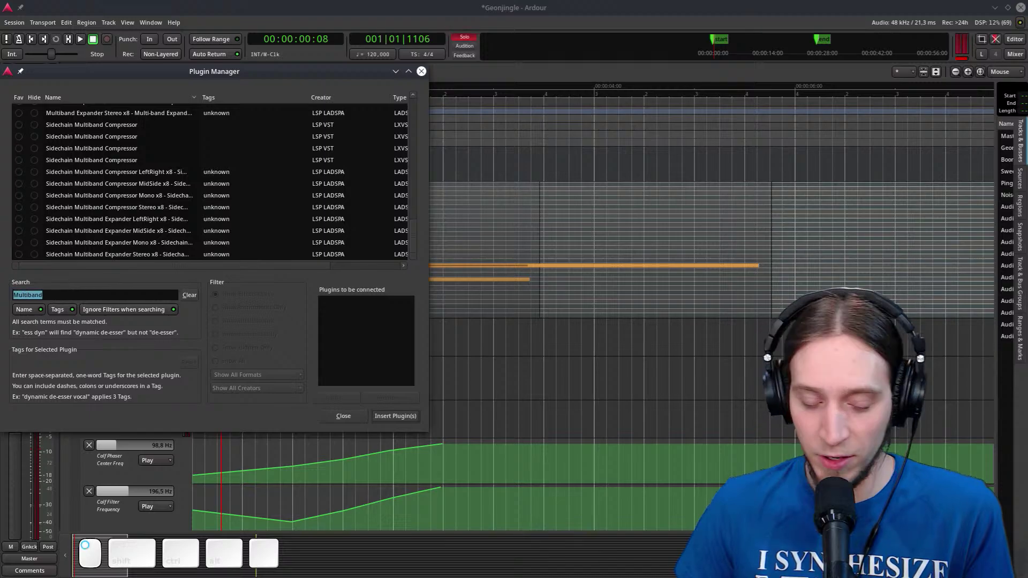
# Filter the plugin list by name, trying "Harris" and "x" and settling on "XT"
pyautogui.write('Harris')
pyautogui.hotkey('ctrl', 'a')
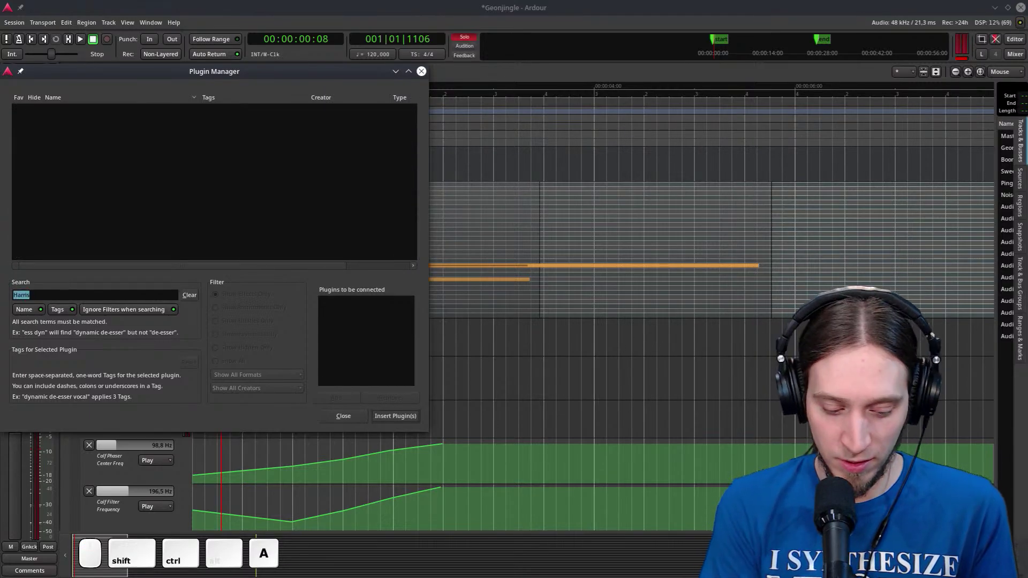
pyautogui.write('x')
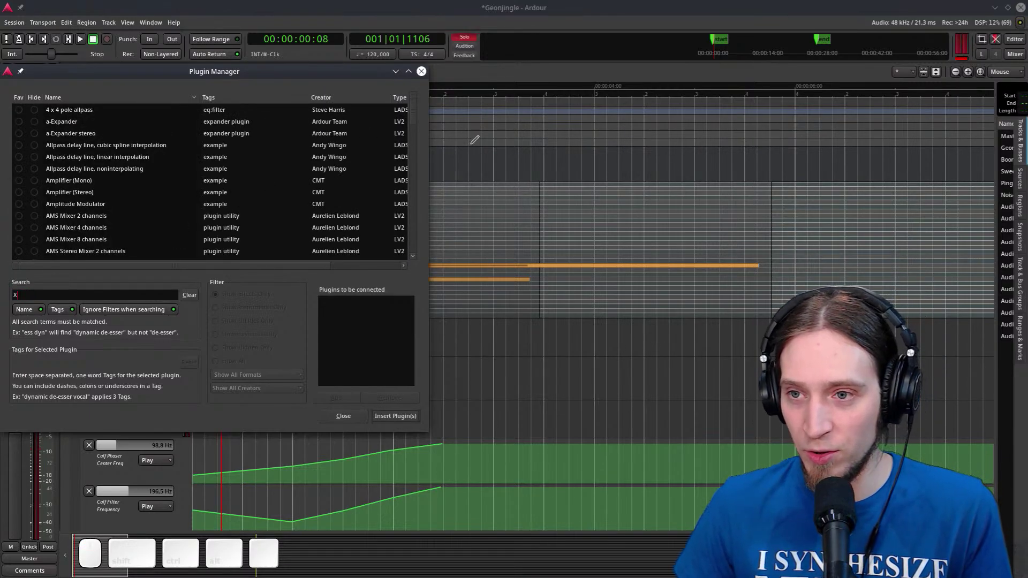
pyautogui.moveTo(413, 114); pyautogui.dragTo(409, 236)
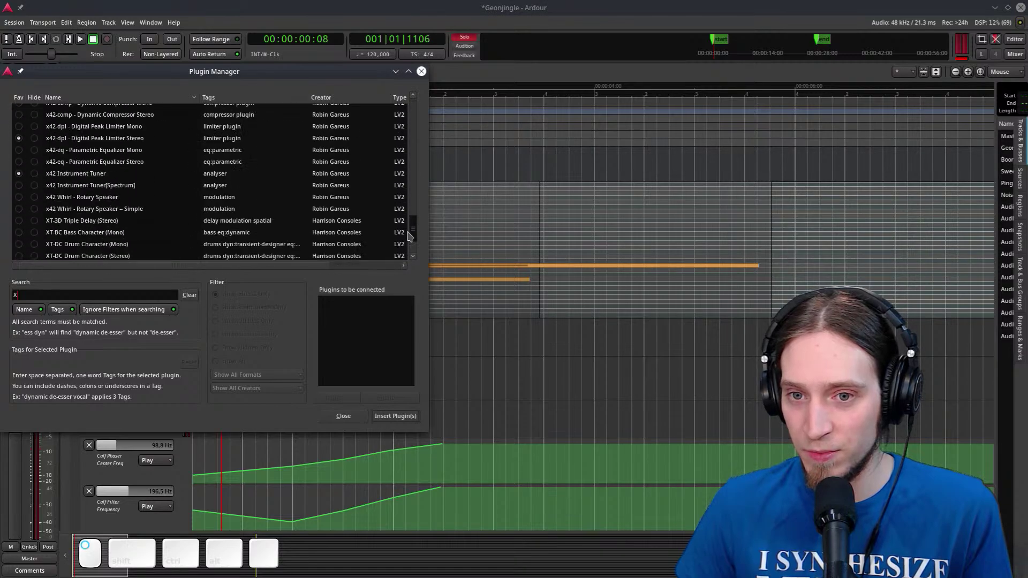
pyautogui.write('T')
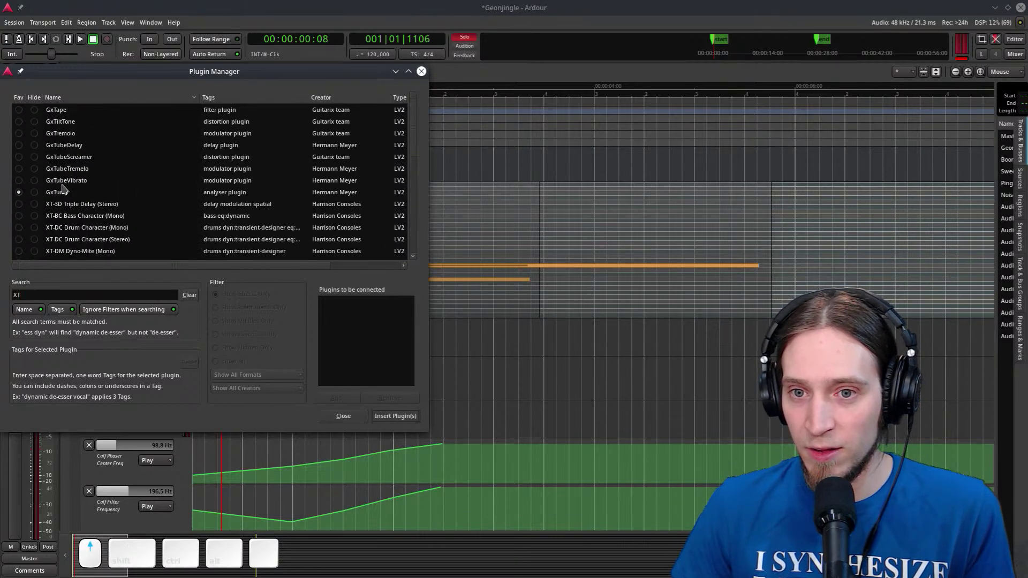
# Mark the Harrison Consoles XT plugins in the list as hidden, working down until none are left
pyautogui.scroll(-1, 34, 209)
pyautogui.doubleClick(34, 208)
pyautogui.scroll(-1, 34, 209)
pyautogui.doubleClick(34, 207)
pyautogui.scroll(-1, 34, 209)
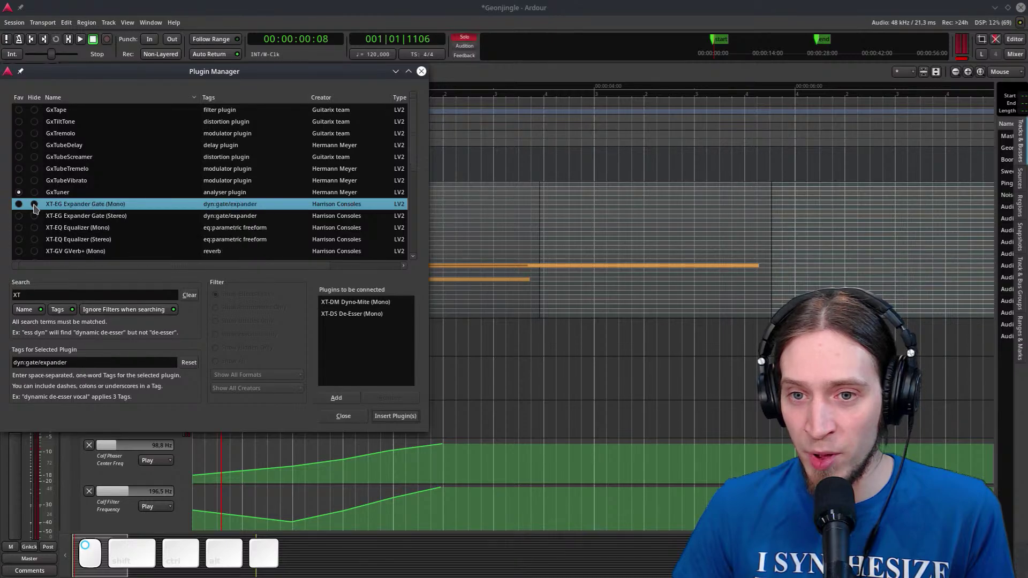
pyautogui.doubleClick(34, 208)
pyautogui.scroll(-1, 34, 209)
pyautogui.doubleClick(34, 208)
pyautogui.scroll(-1, 34, 209)
pyautogui.doubleClick(34, 208)
pyautogui.scroll(-1, 34, 209)
pyautogui.doubleClick(34, 208)
pyautogui.scroll(-1, 34, 209)
pyautogui.doubleClick(34, 208)
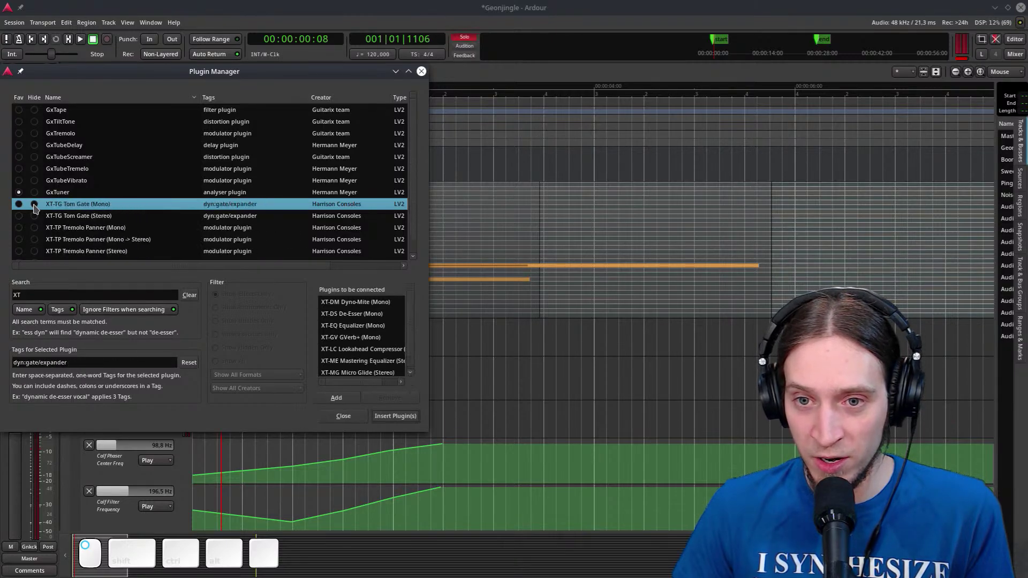
pyautogui.scroll(-2, 35, 209)
pyautogui.doubleClick(34, 208)
pyautogui.doubleClick(35, 208)
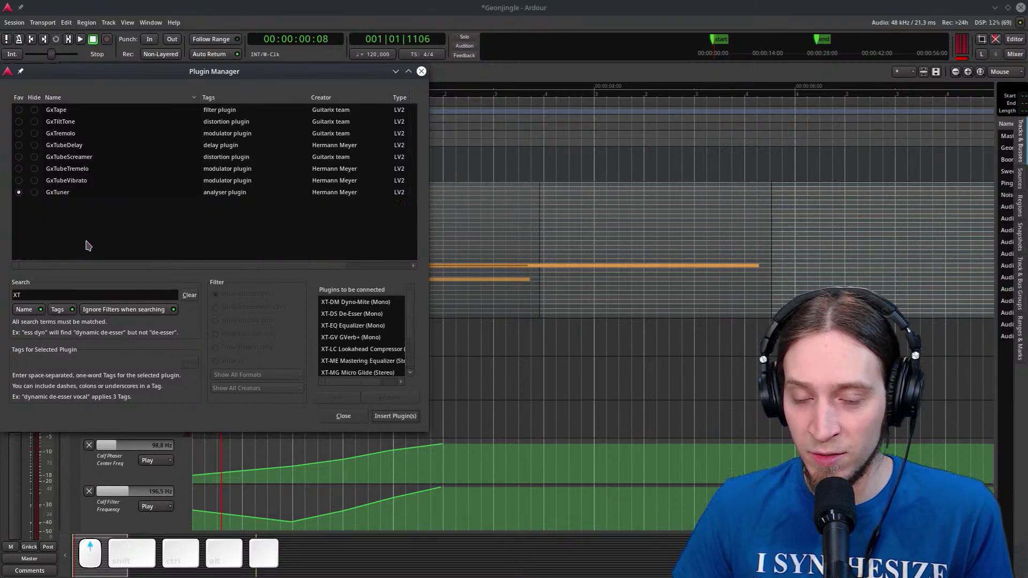
# Search the plugin list for "GxMul" and insert GxMultiBandCompressor on the Ping track
pyautogui.press('BackSpace')
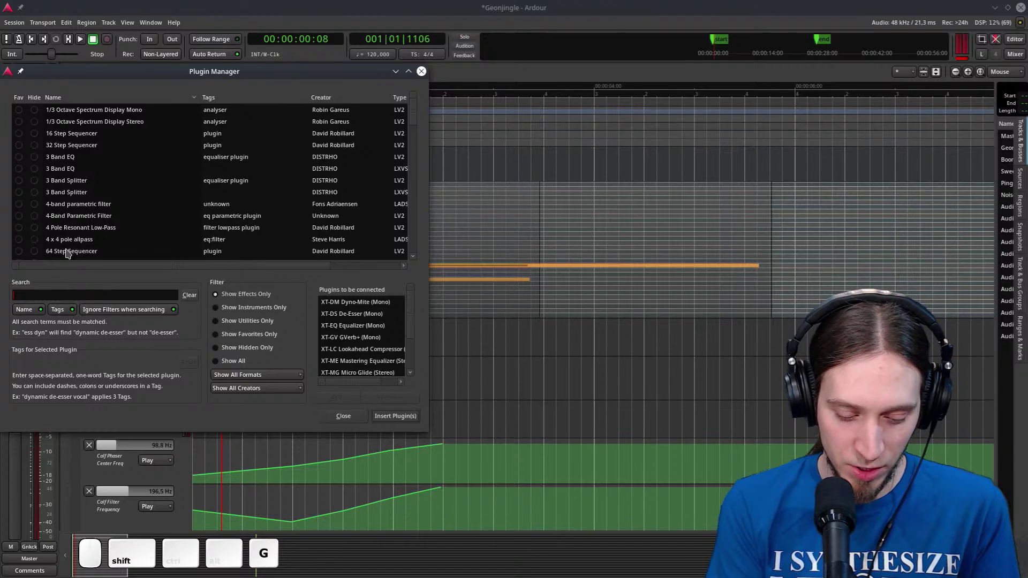
pyautogui.write('GxMul')
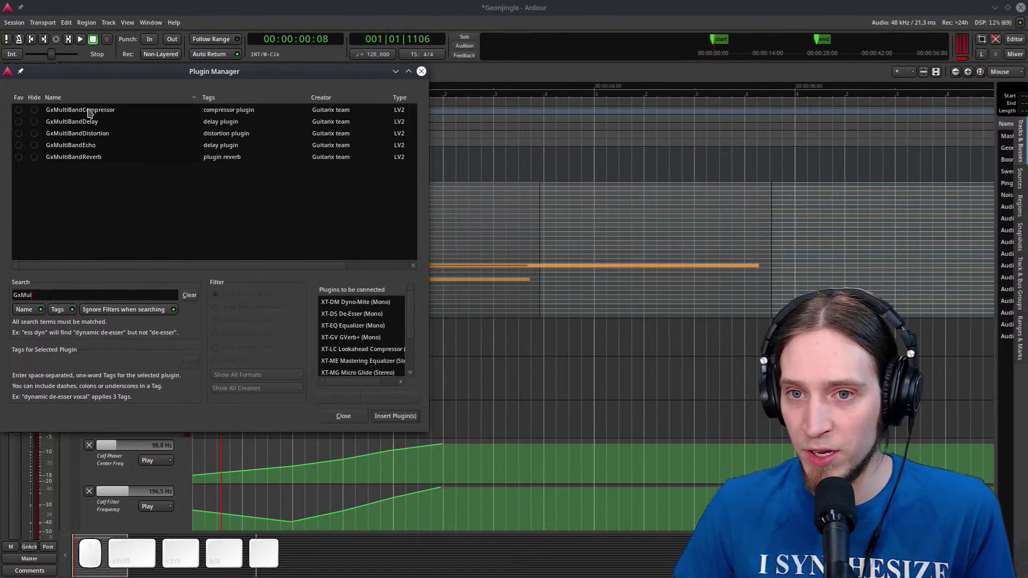
pyautogui.doubleClick(90, 114)
pyautogui.click(395, 417)
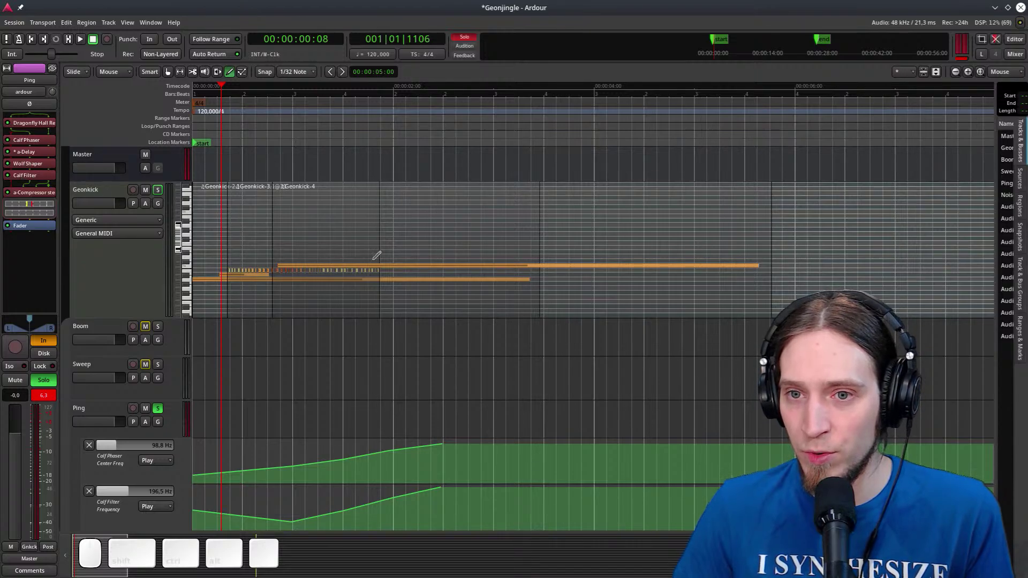
# Delete the accidentally added XT plugins from the Ping chain and move GxMultiBandCompressor ahead of the Fader
pyautogui.scroll(-3, 52, 238)
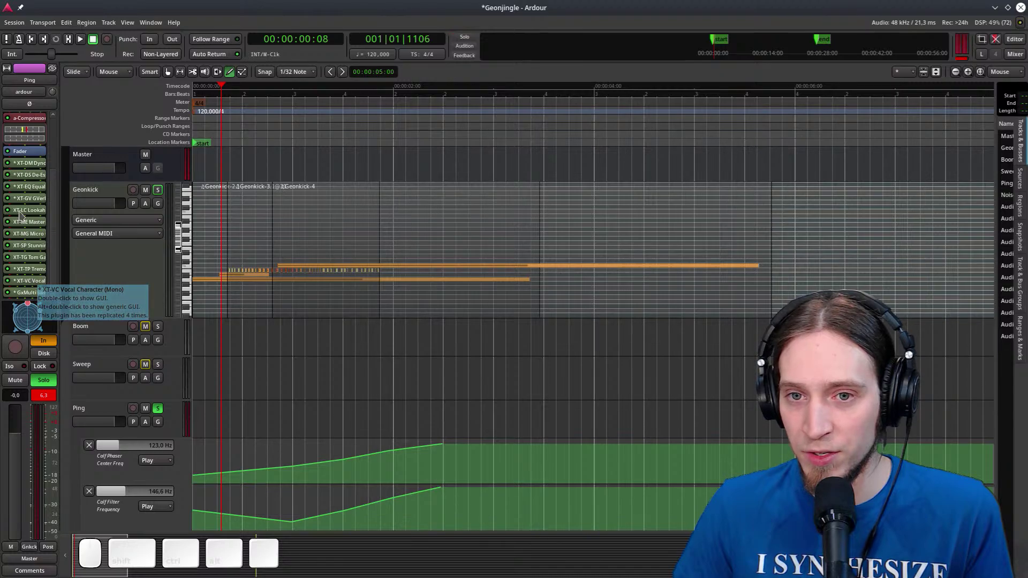
pyautogui.rightClick(28, 271)
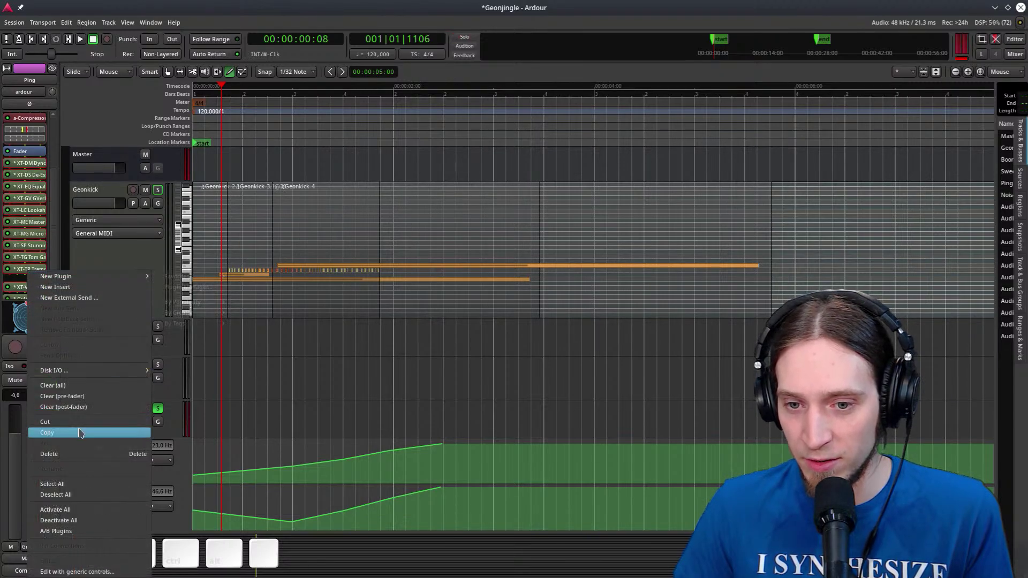
pyautogui.click(32, 452)
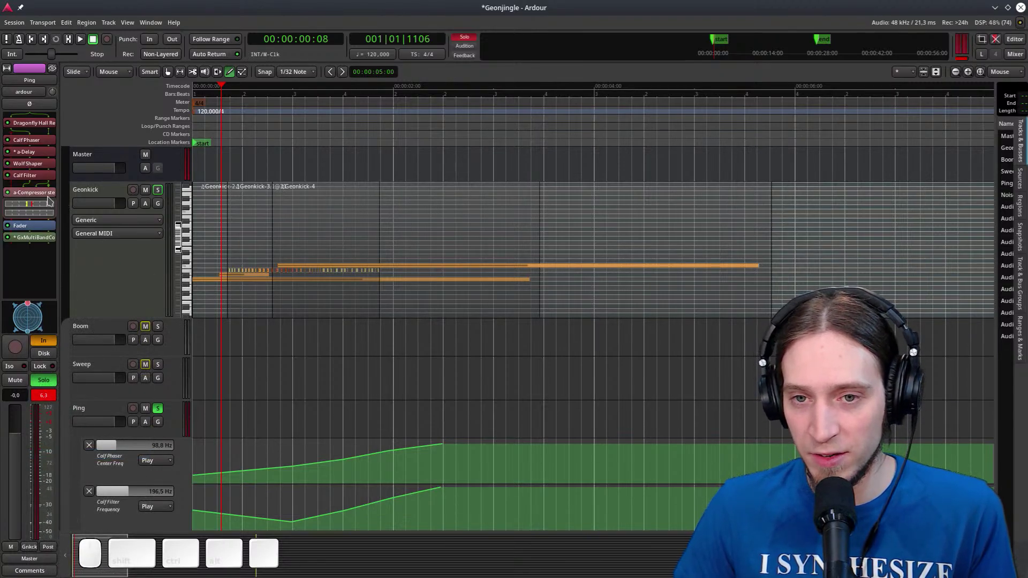
pyautogui.moveTo(37, 233); pyautogui.dragTo(40, 229)
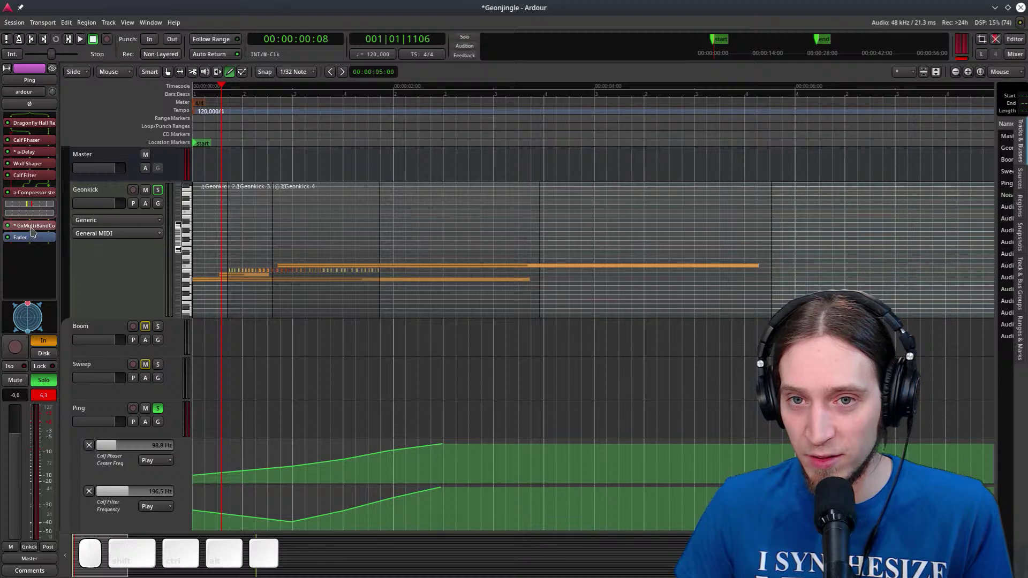
# Remove the surplus audio ports 4 and 3 from the Ping track's output routing and close the routing window
pyautogui.rightClick(39, 567)
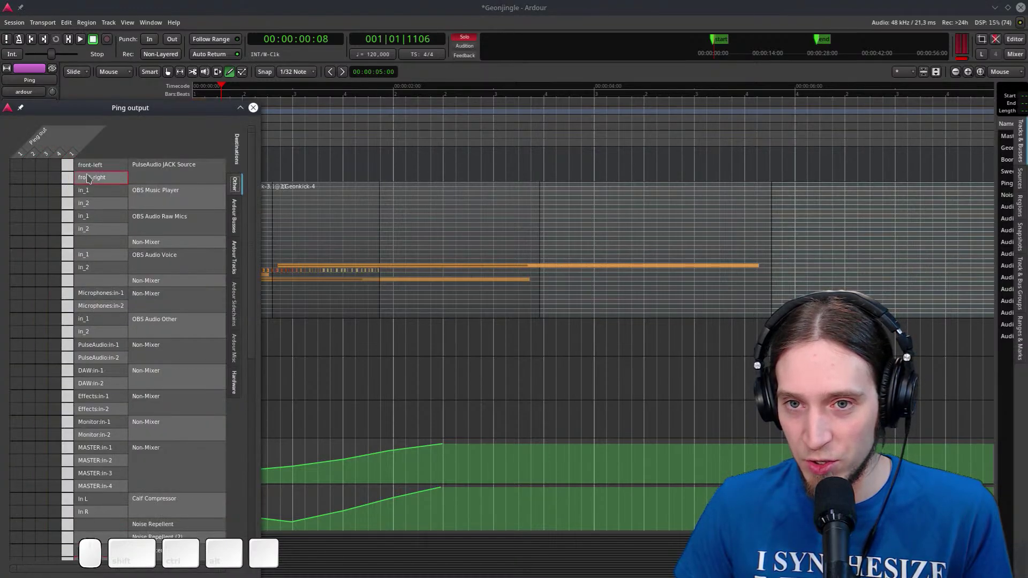
pyautogui.rightClick(55, 158)
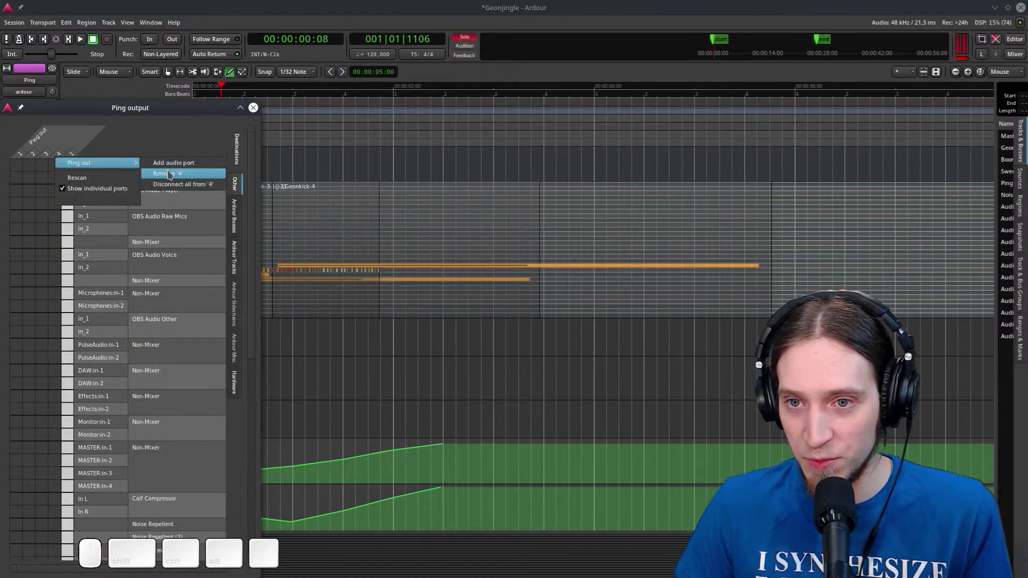
pyautogui.click(84, 160)
pyautogui.rightClick(50, 158)
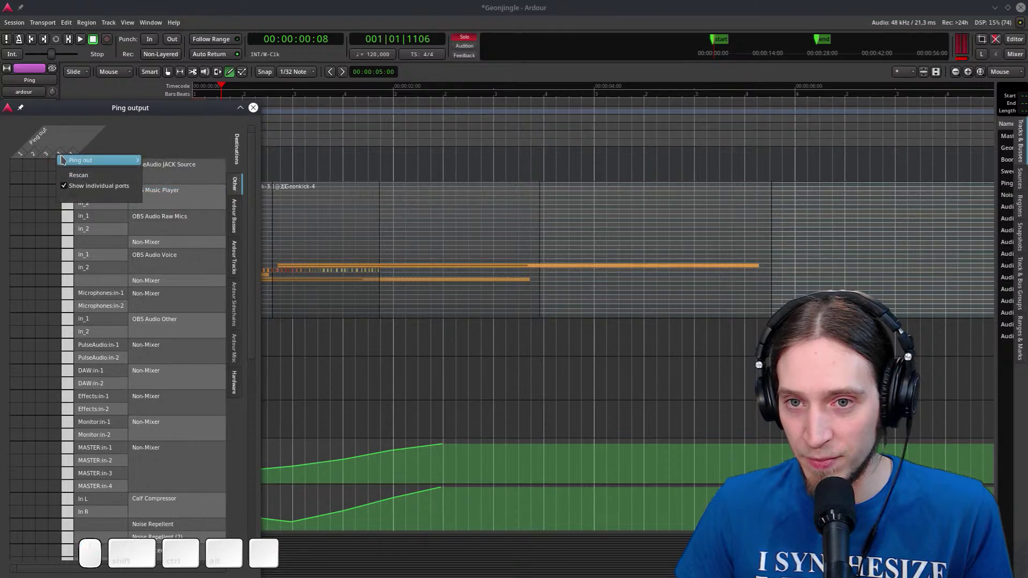
pyautogui.moveTo(81, 161)
pyautogui.click(182, 177)
pyautogui.rightClick(46, 162)
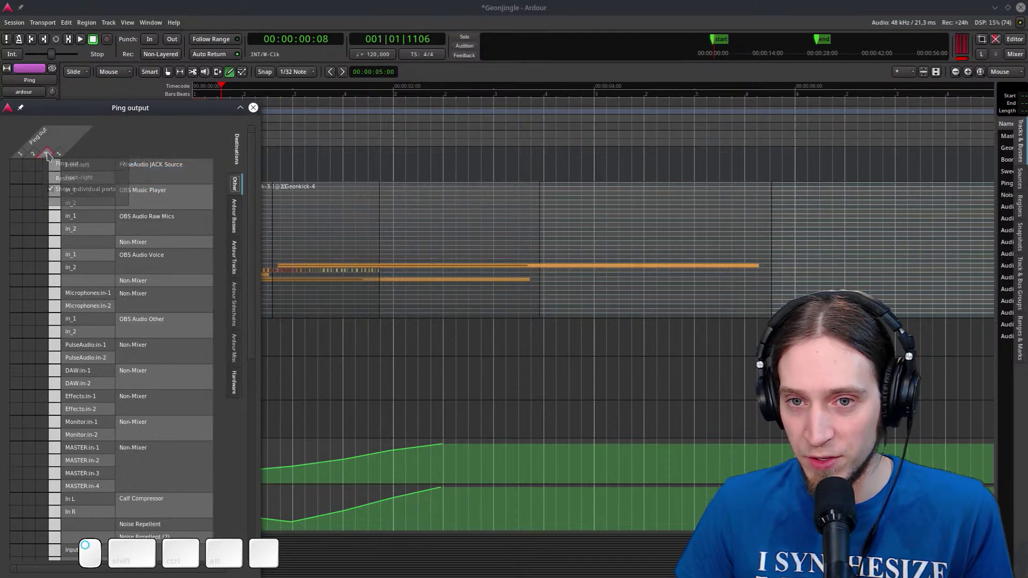
pyautogui.click(177, 168)
pyautogui.click(254, 108)
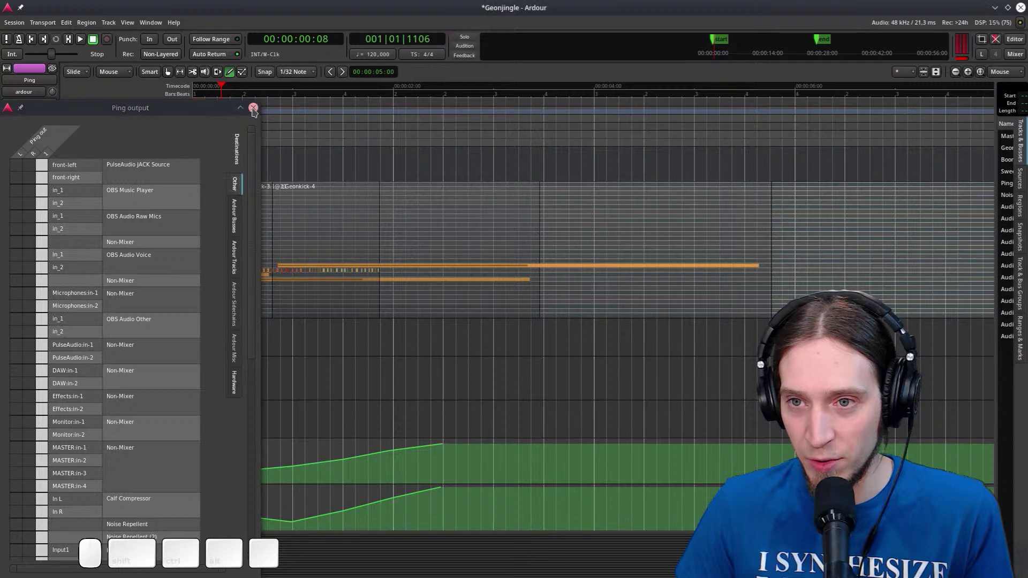
# Audition the soloed Ping track and move Calf Filter between a-Compressor and GxMultiBandCompressor in its chain
pyautogui.press('space')
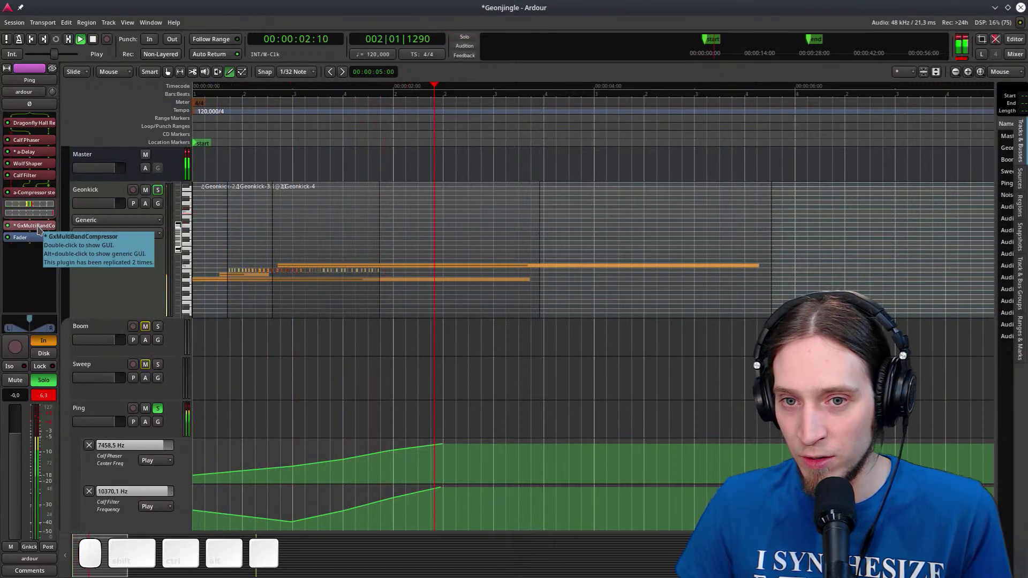
pyautogui.press('space')
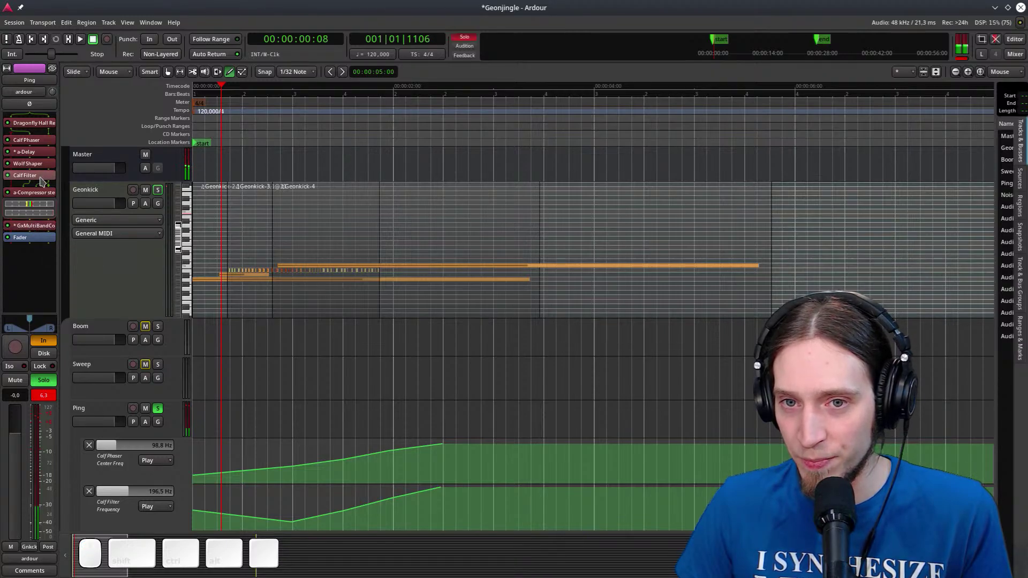
pyautogui.moveTo(40, 179); pyautogui.dragTo(43, 225)
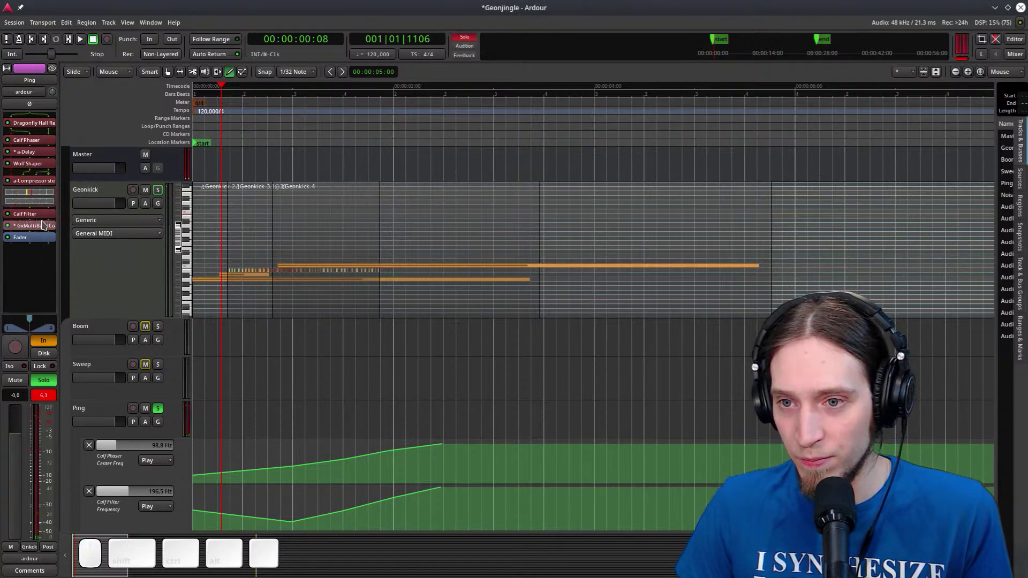
pyautogui.press('space')
# Open GxMultiBandCompressor on Ping and raise the band ratios, bringing the fifth band to 17.7, while auditioning the track
pyautogui.doubleClick(43, 226)
pyautogui.press('space')
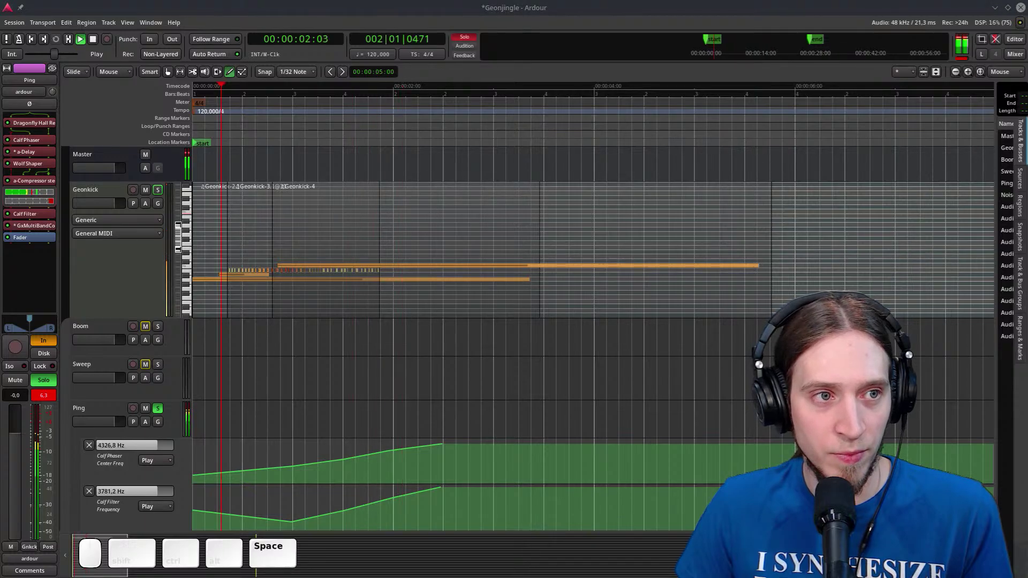
pyautogui.moveTo(501, 117); pyautogui.dragTo(608, 127)
pyautogui.press('space')
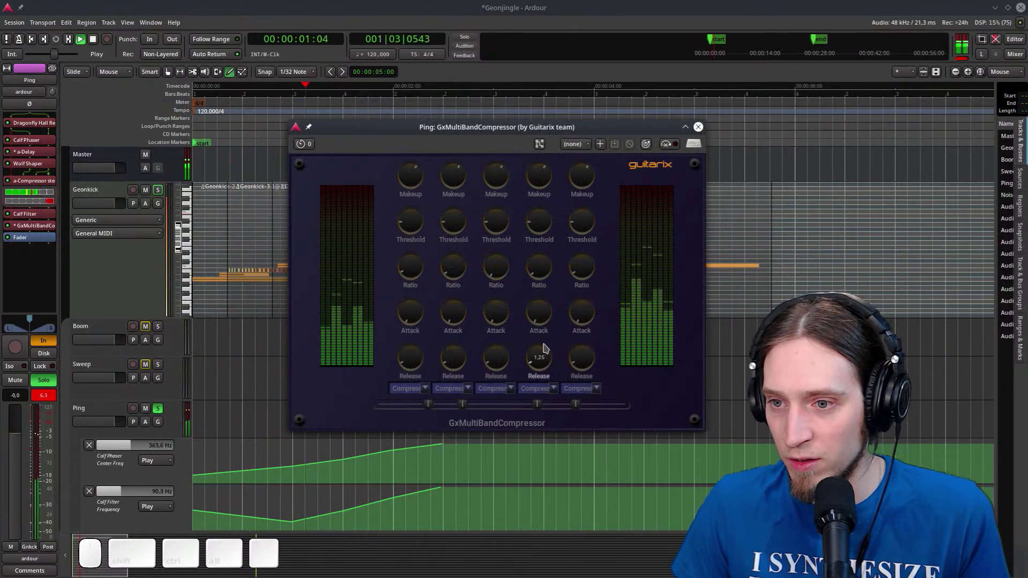
pyautogui.press('space')
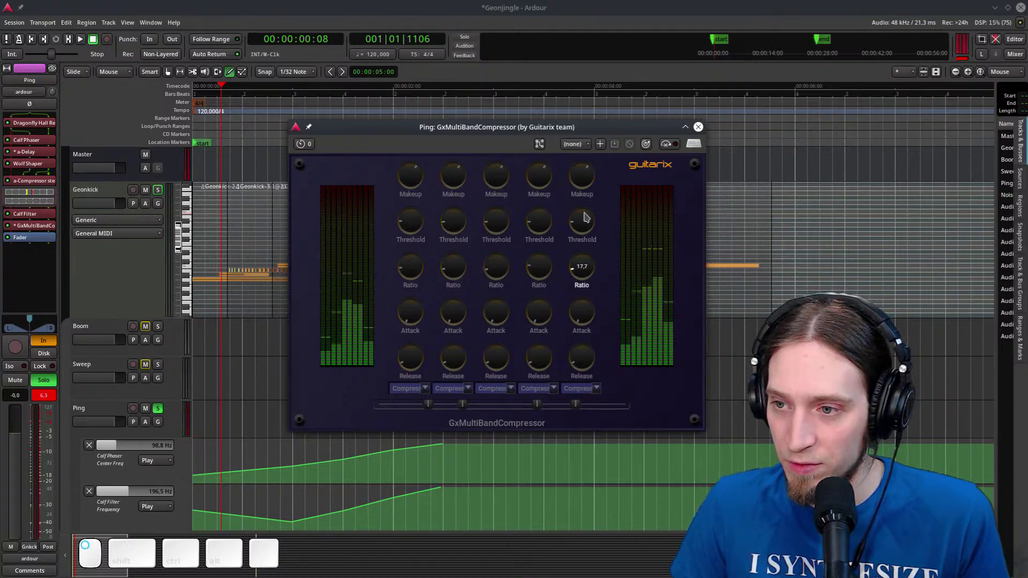
pyautogui.press('space')
pyautogui.press('space')
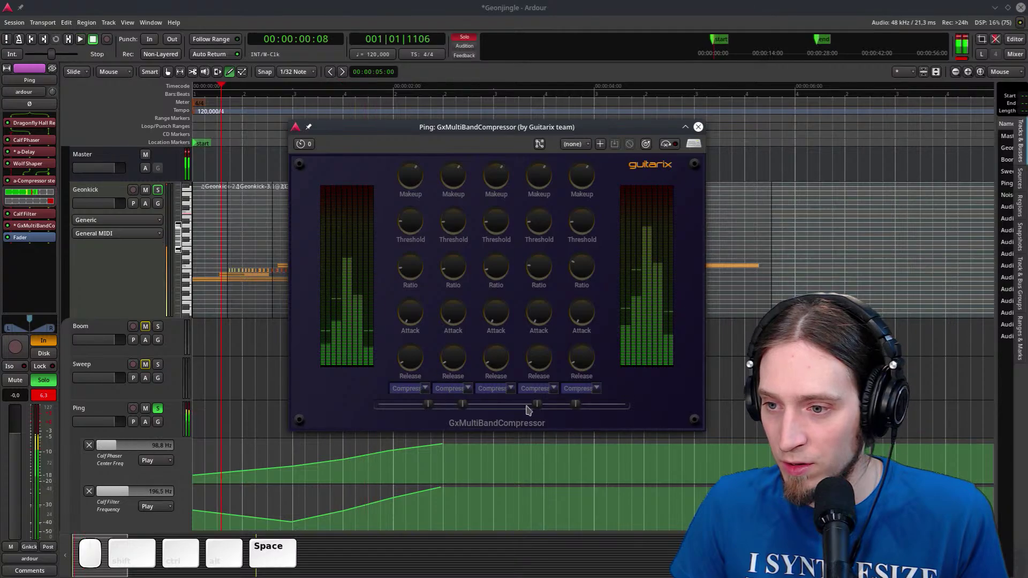
# Shift the crossover points between the GxMultiBandCompressor bands toward higher frequencies and audition Ping
pyautogui.moveTo(537, 407); pyautogui.dragTo(549, 409)
pyautogui.moveTo(464, 407); pyautogui.dragTo(508, 408)
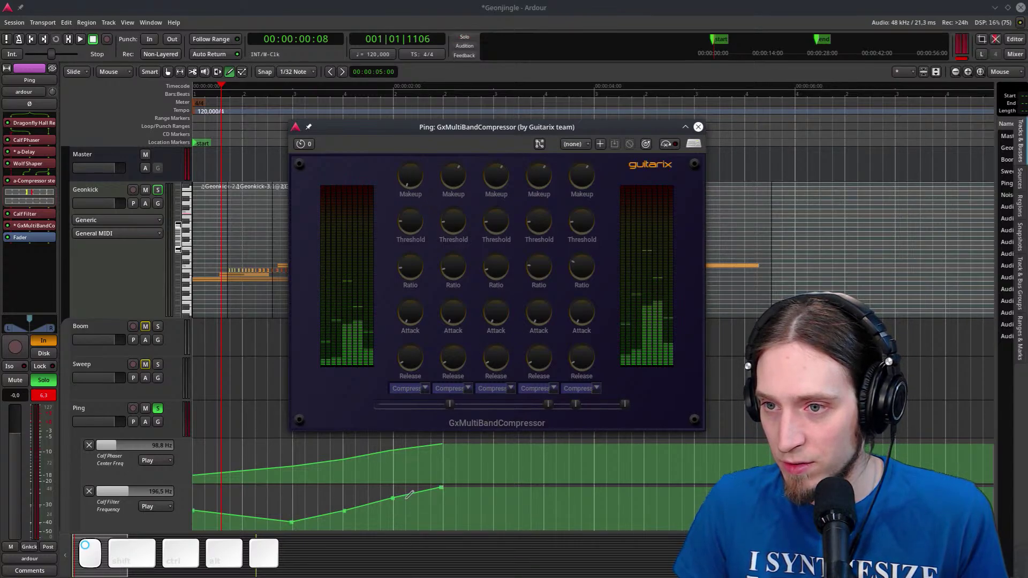
pyautogui.press('space')
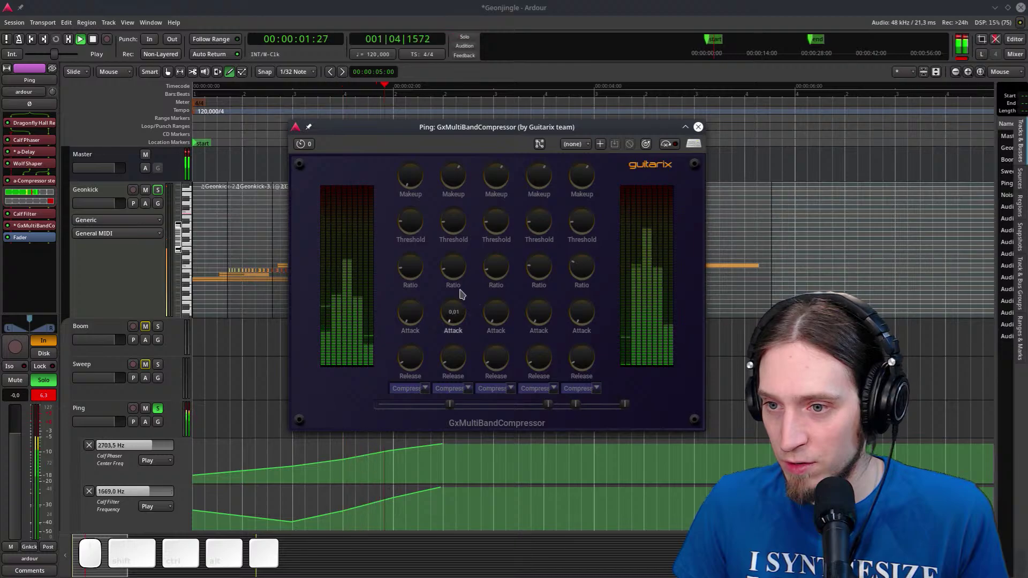
pyautogui.press('space')
# Lower the thresholds and raise the ratios of bands two to five in GxMultiBandCompressor, and audition Ping
pyautogui.moveTo(453, 273)
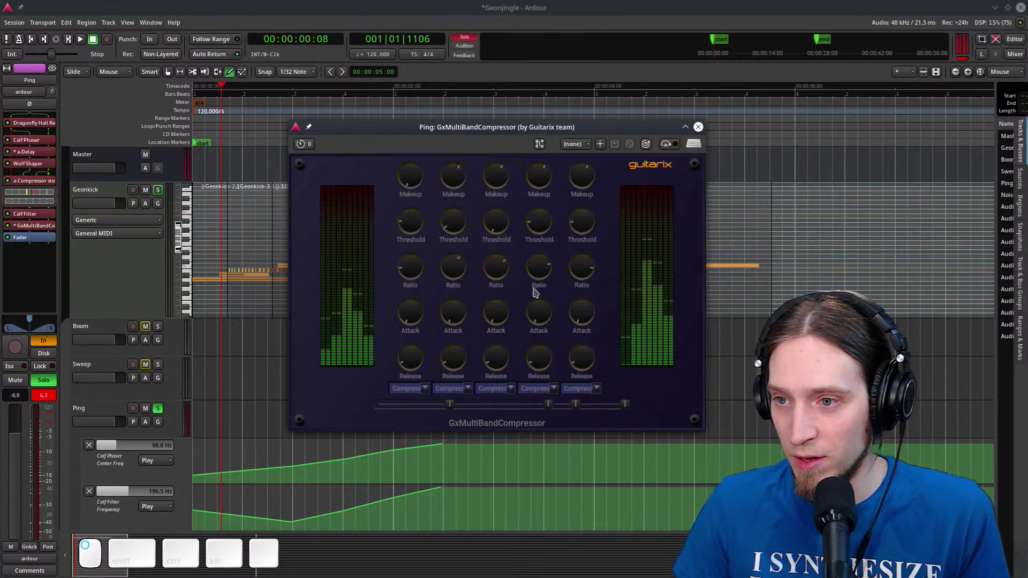
pyautogui.press('space')
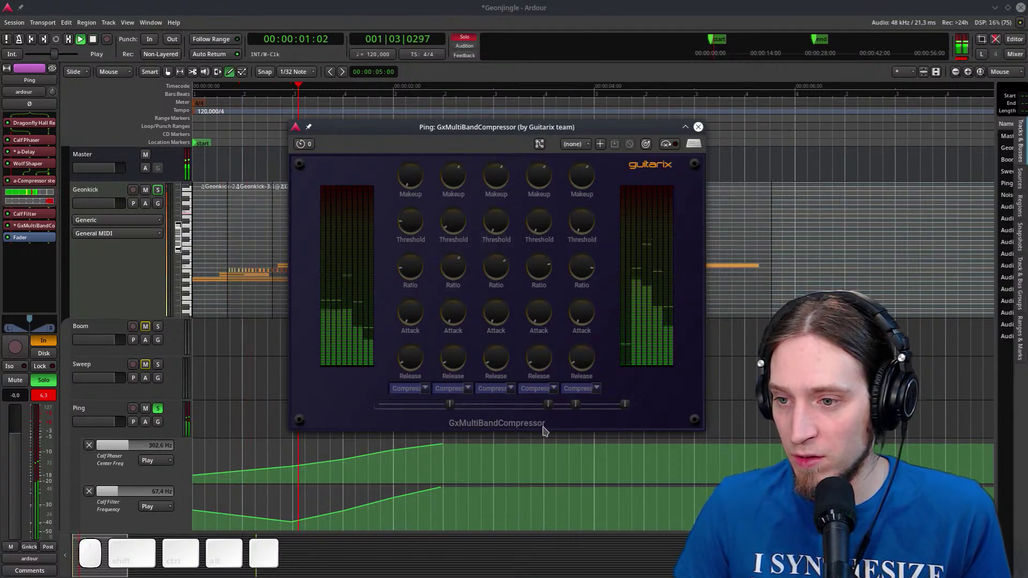
pyautogui.press('space')
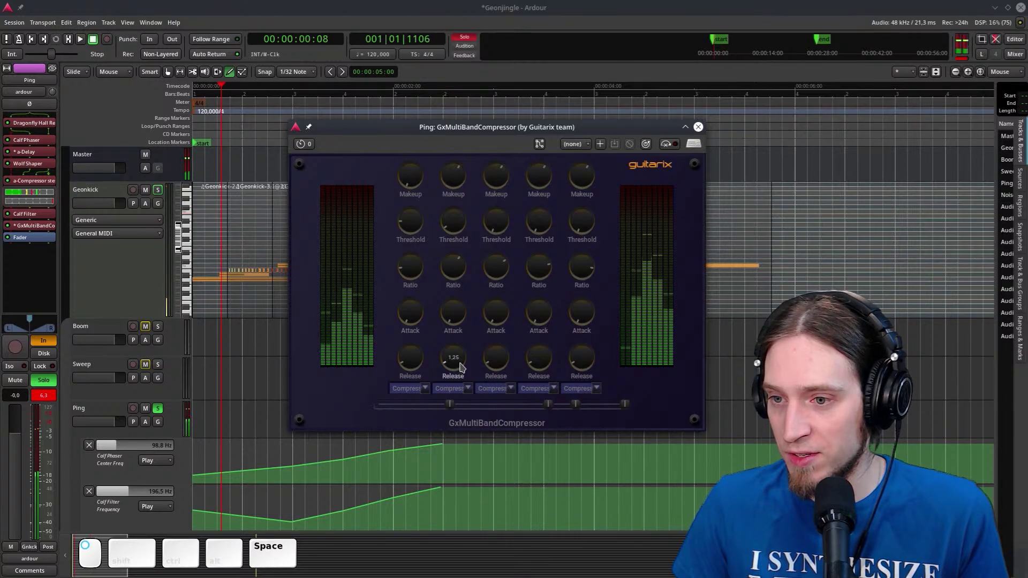
# Raise the second band's makeup and the thresholds of the second and third bands, and audition Ping
pyautogui.moveTo(449, 241)
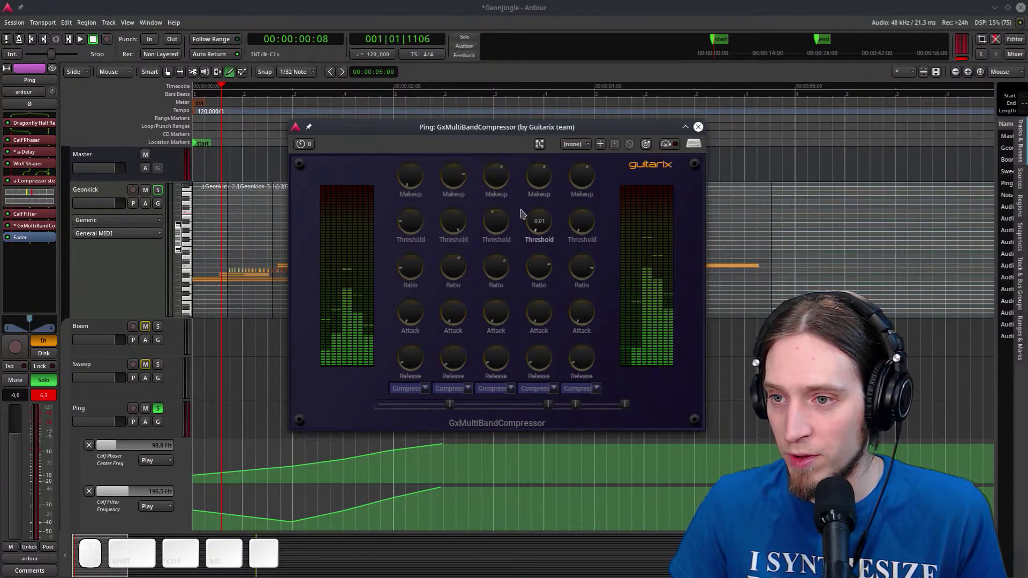
pyautogui.press('space')
pyautogui.moveTo(533, 228)
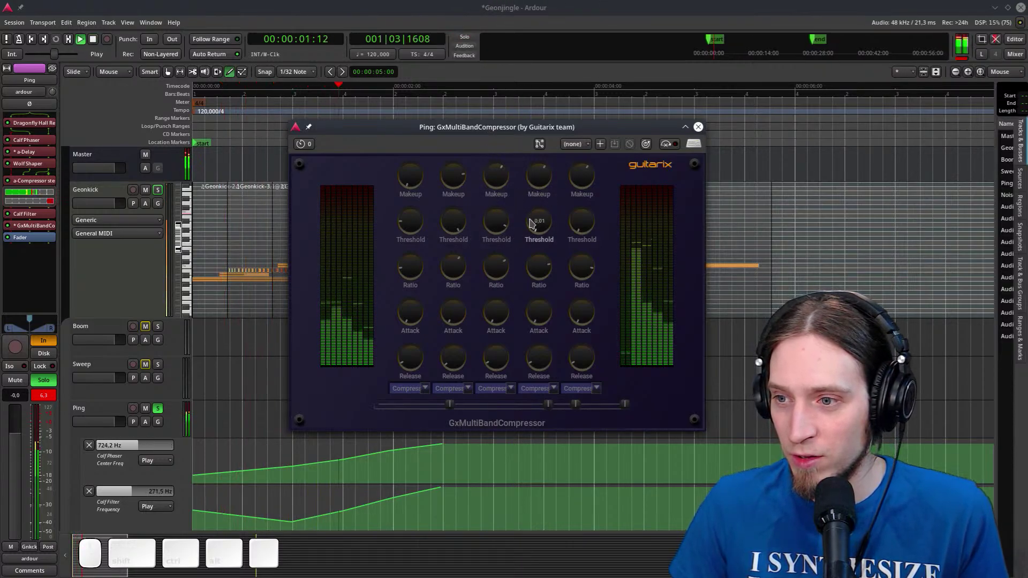
pyautogui.press('space')
# Lower the second and third bands' thresholds in GxMultiBandCompressor, set the second band's makeup to 14.1, and audition Ping
pyautogui.moveTo(460, 180)
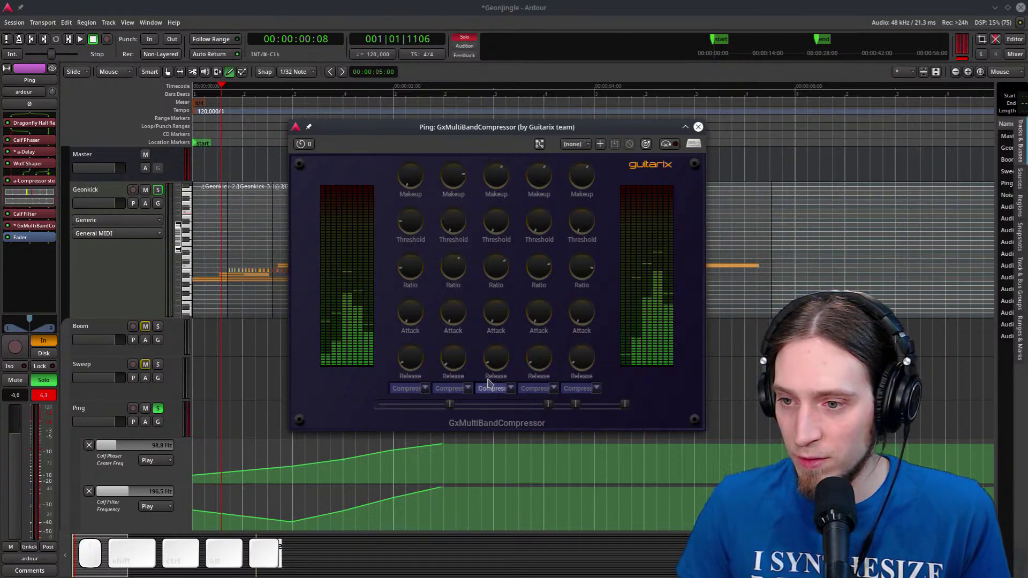
pyautogui.press('space')
pyautogui.moveTo(508, 213)
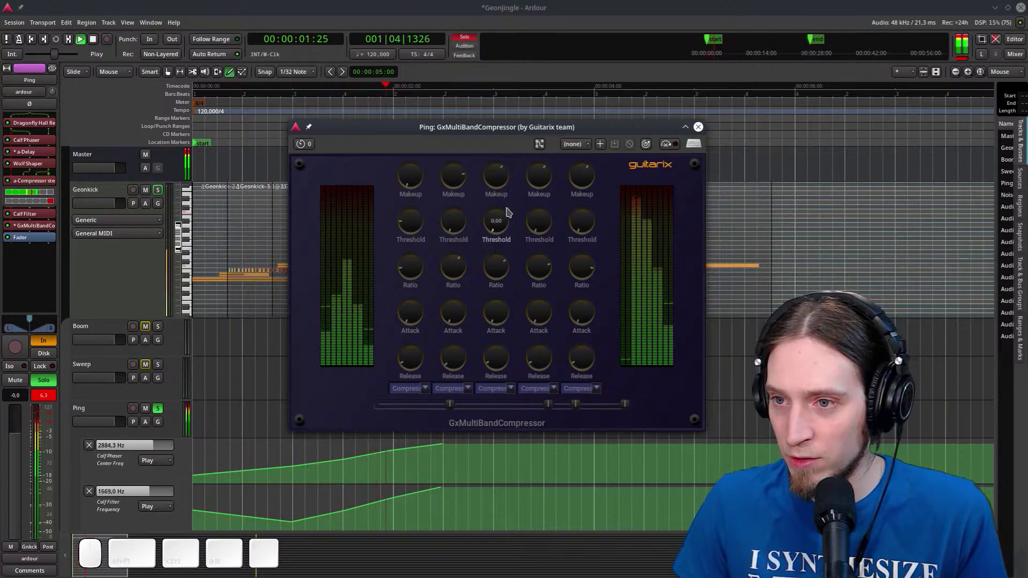
pyautogui.press('space')
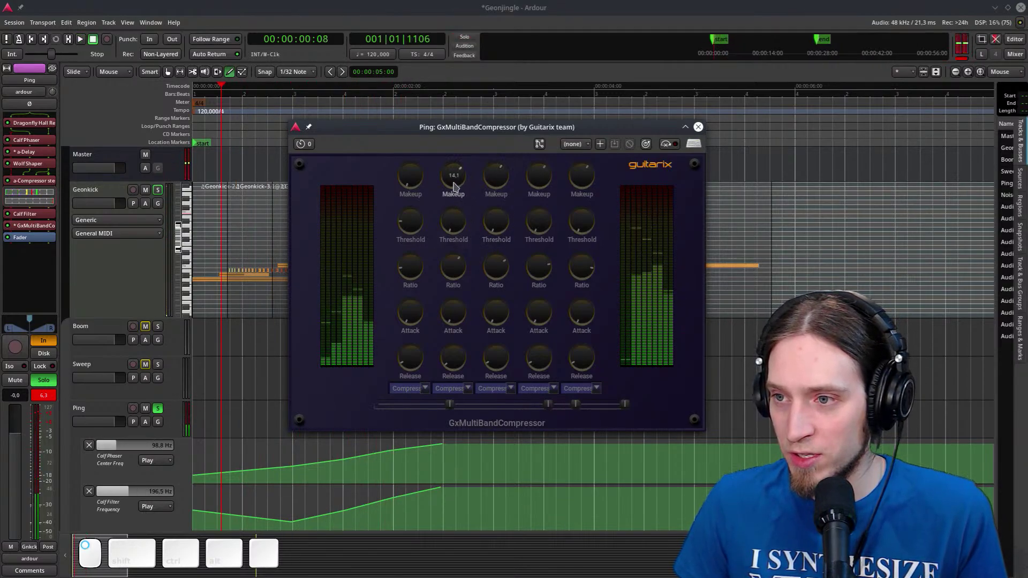
# Raise the ratios of bands two to five in GxMultiBandCompressor and audition Ping
pyautogui.click(425, 390)
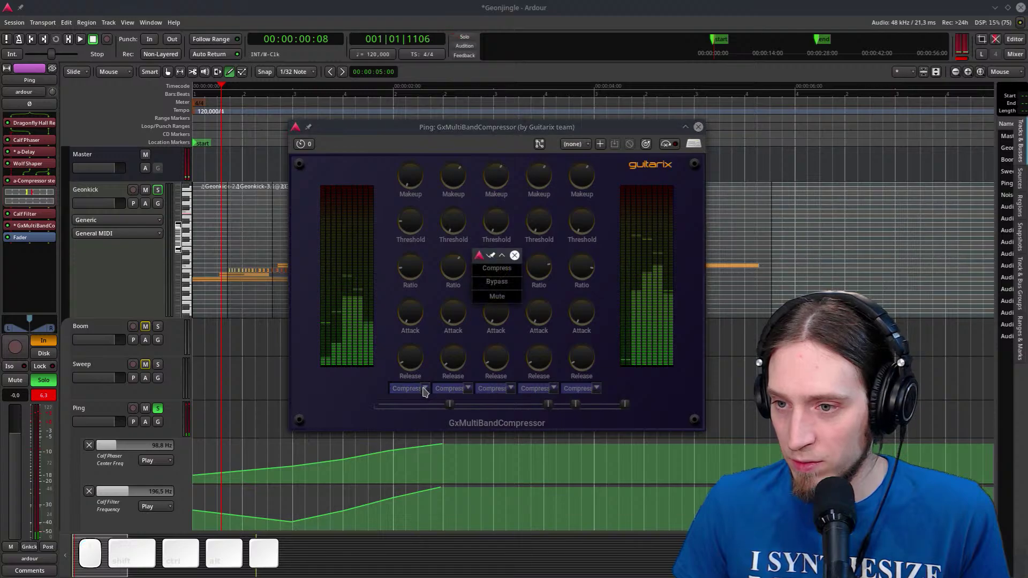
pyautogui.click(514, 256)
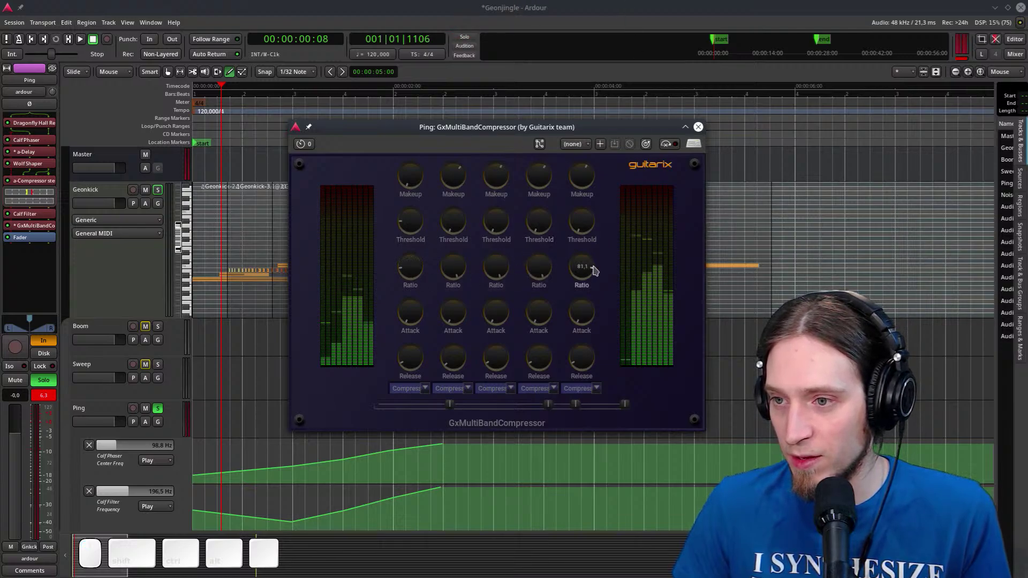
pyautogui.press('space')
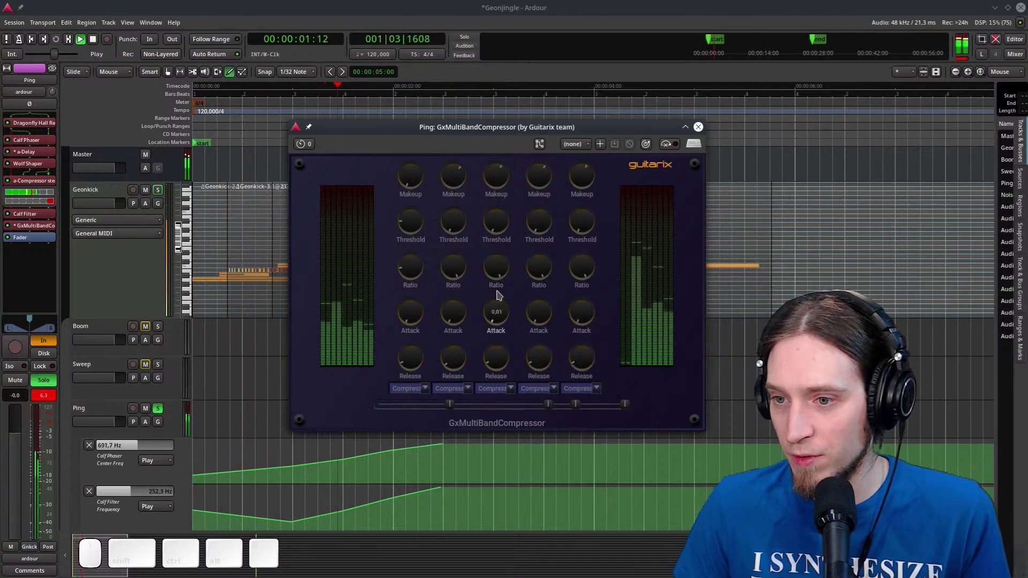
pyautogui.press('space')
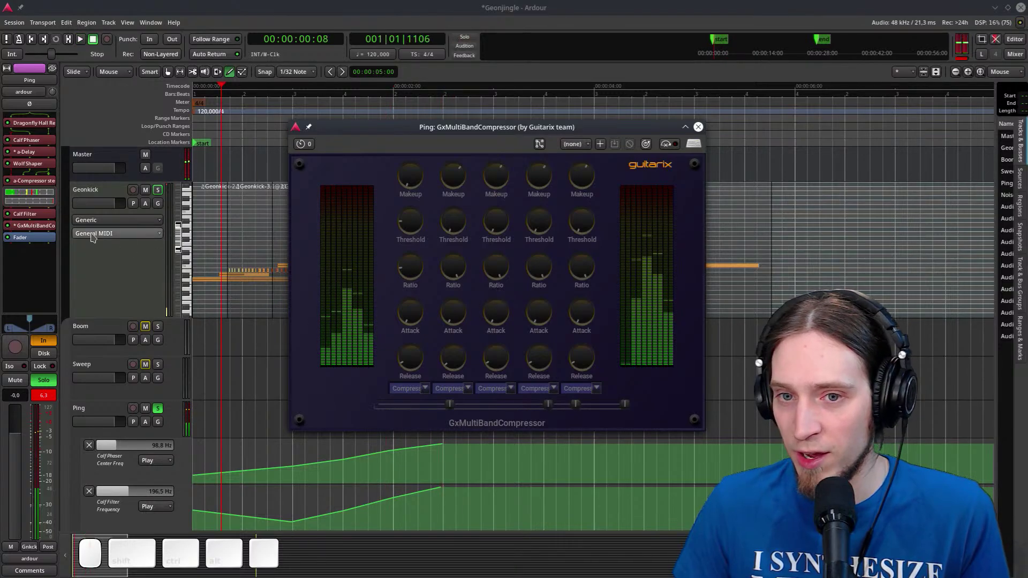
pyautogui.rightClick(28, 241)
pyautogui.moveTo(107, 243)
pyautogui.moveTo(155, 246)
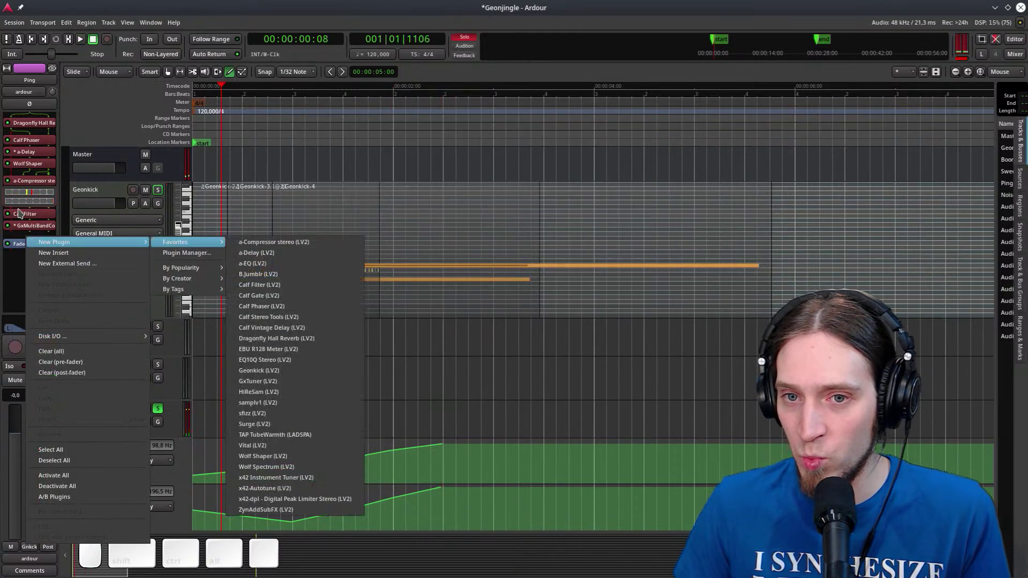
pyautogui.click(19, 214)
# Raise the makeup of Ping's a-Compressor stereo to 29.536 dB and close its window
pyautogui.doubleClick(33, 181)
pyautogui.moveTo(170, 216); pyautogui.dragTo(364, 191)
pyautogui.moveTo(264, 306); pyautogui.dragTo(343, 321)
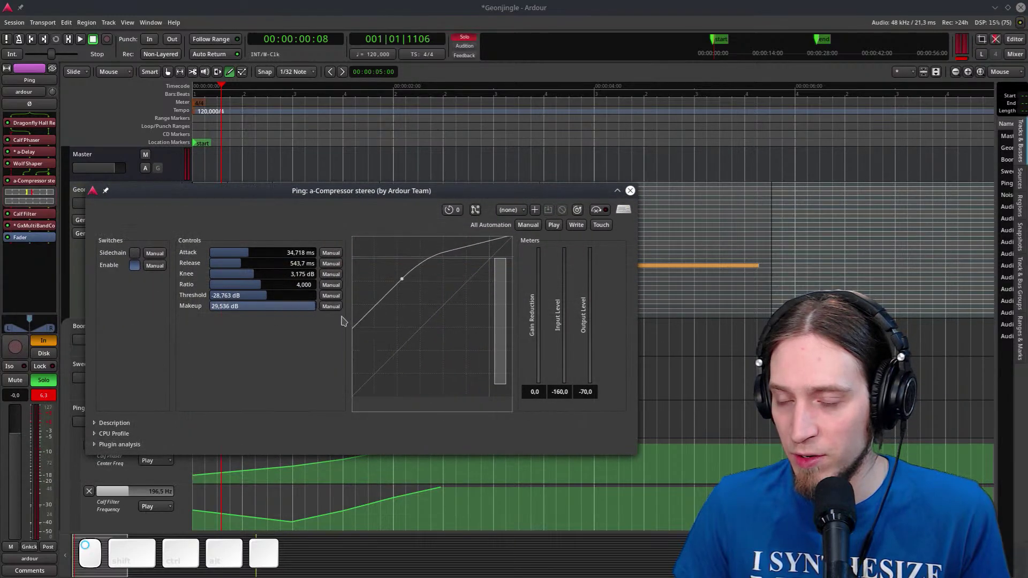
pyautogui.click(631, 191)
# Lower the Ping track's fader to -11.5 dB and audition the track
pyautogui.moveTo(14, 435); pyautogui.dragTo(14, 482)
pyautogui.press('space')
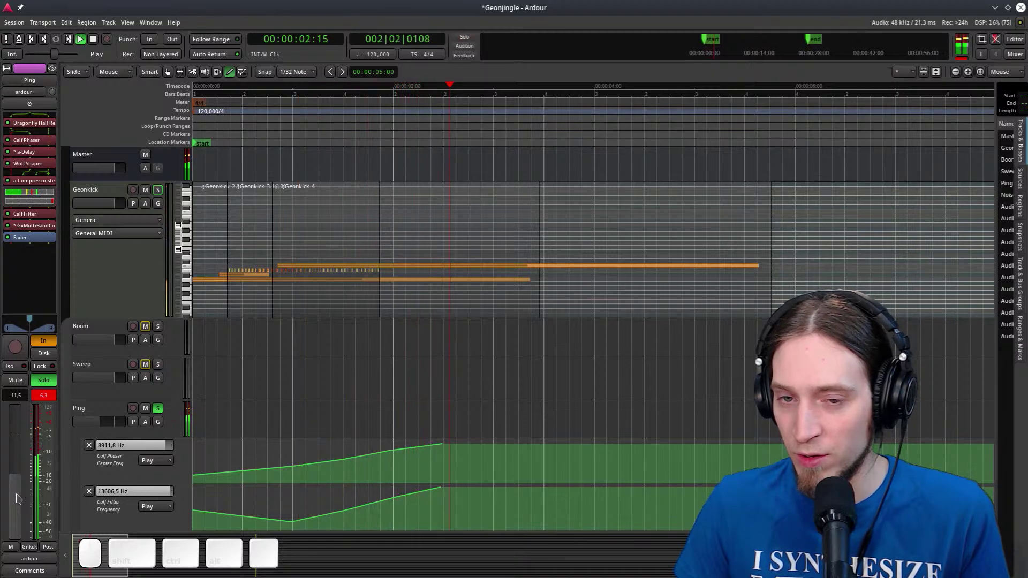
pyautogui.press('space')
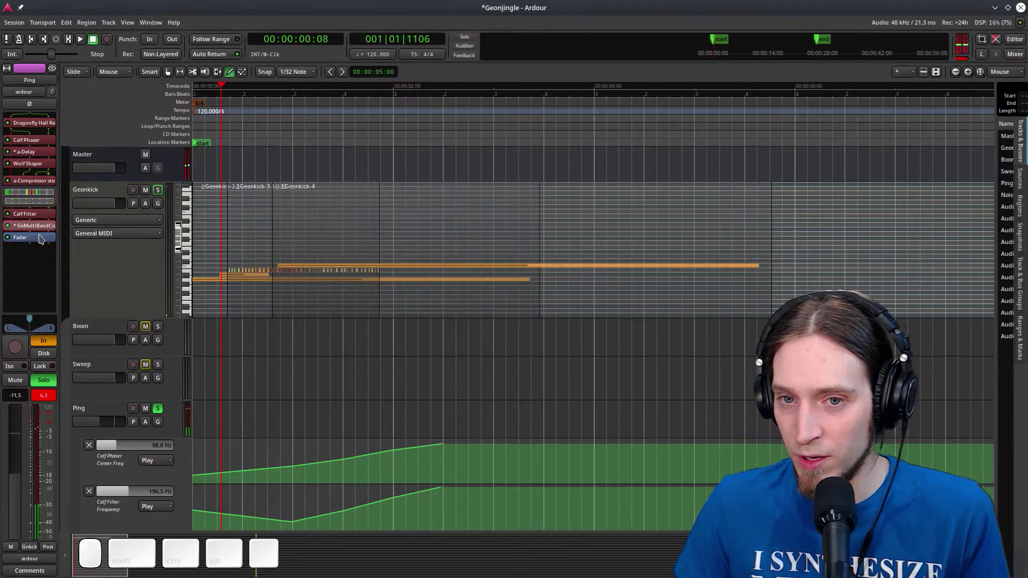
# In GxMultiBandCompressor, shift the lower three crossovers toward lower frequencies, raise the band 4-5 crossover to 8222.4, and audition Ping
pyautogui.doubleClick(30, 225)
pyautogui.press('space')
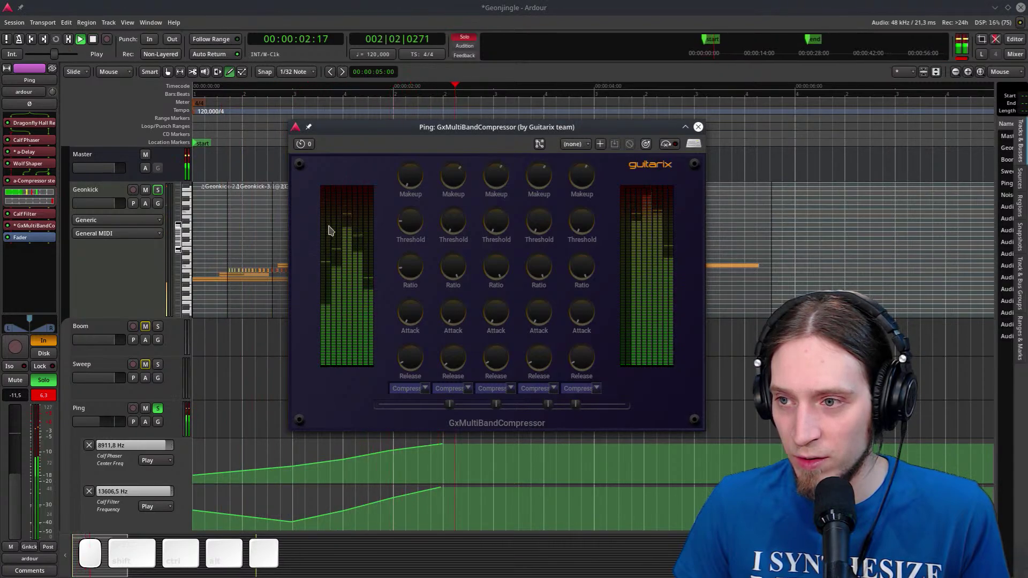
pyautogui.press('space')
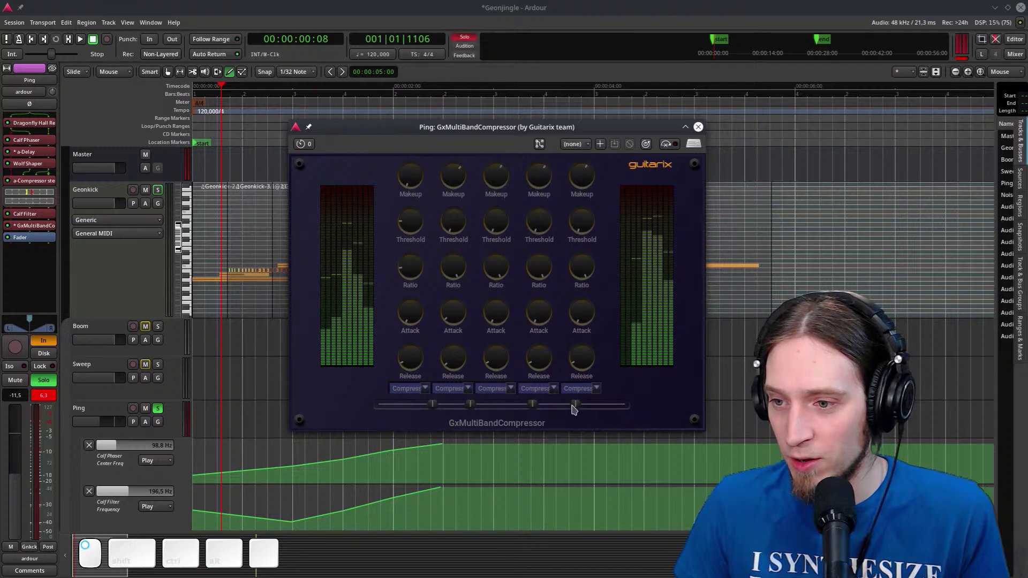
pyautogui.press('space')
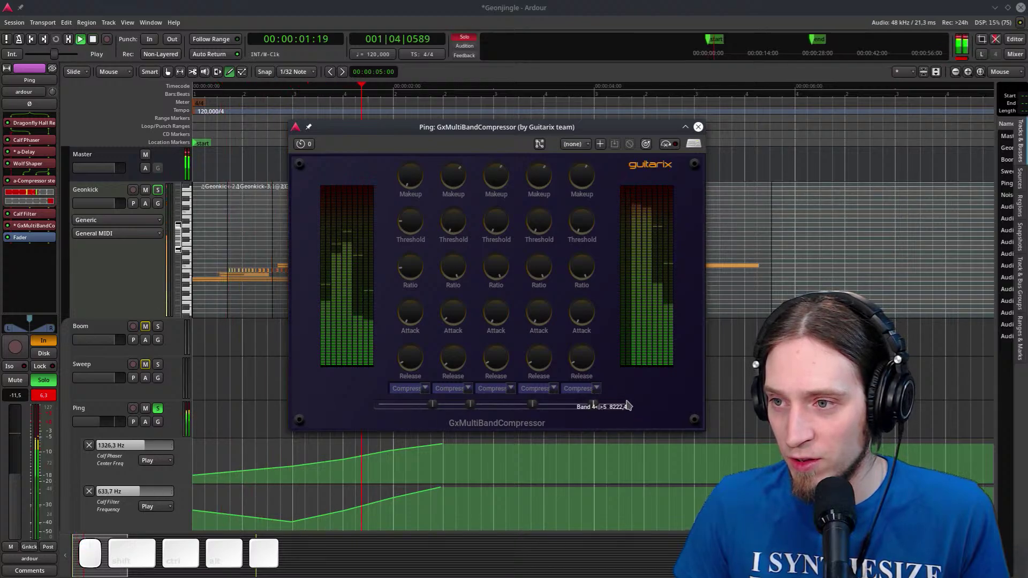
pyautogui.press('space')
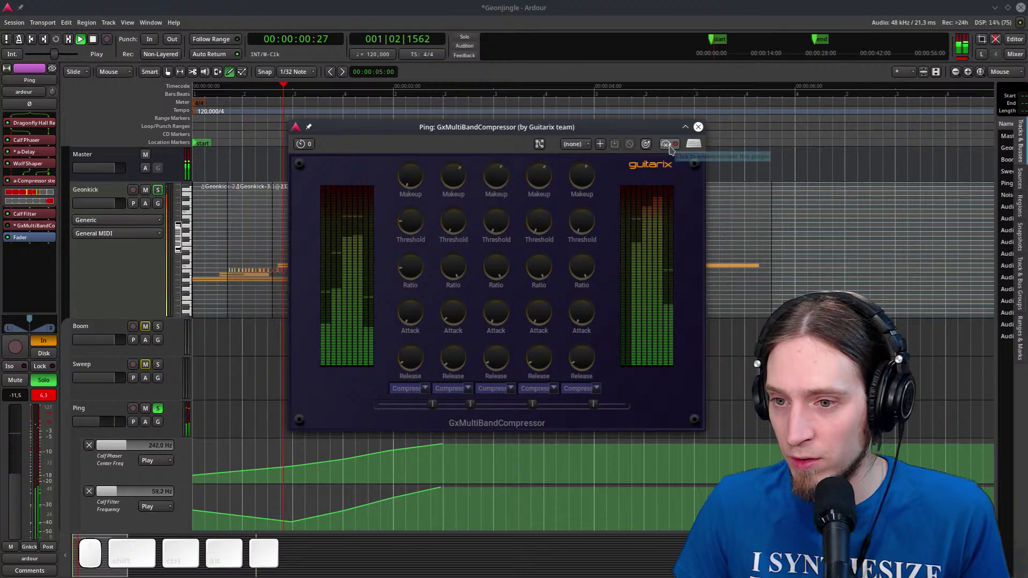
# Compare Ping with GxMultiBandCompressor bypassed and active, and lower the makeup of bands two to five
pyautogui.press('space')
pyautogui.press('space')
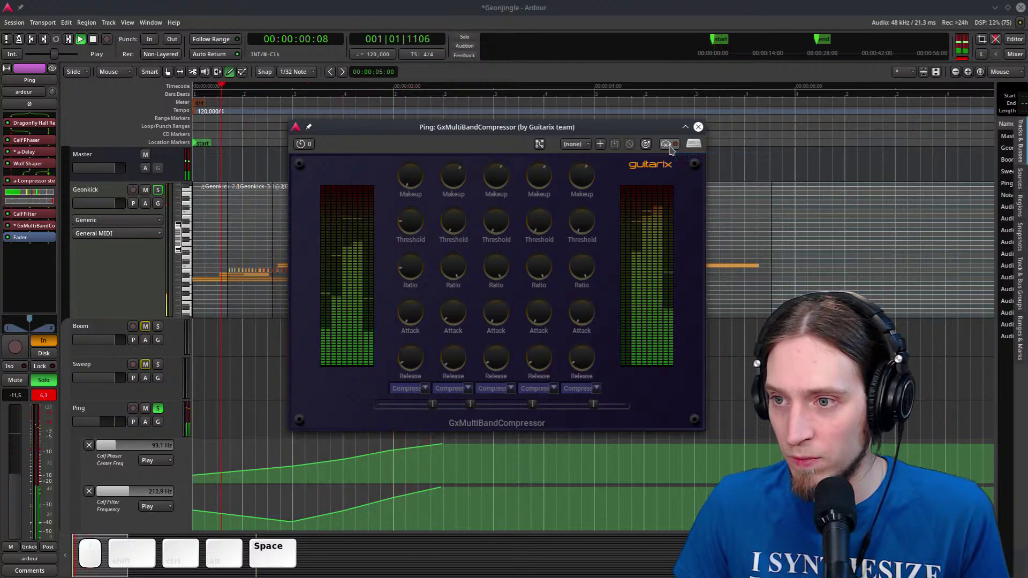
pyautogui.moveTo(454, 184)
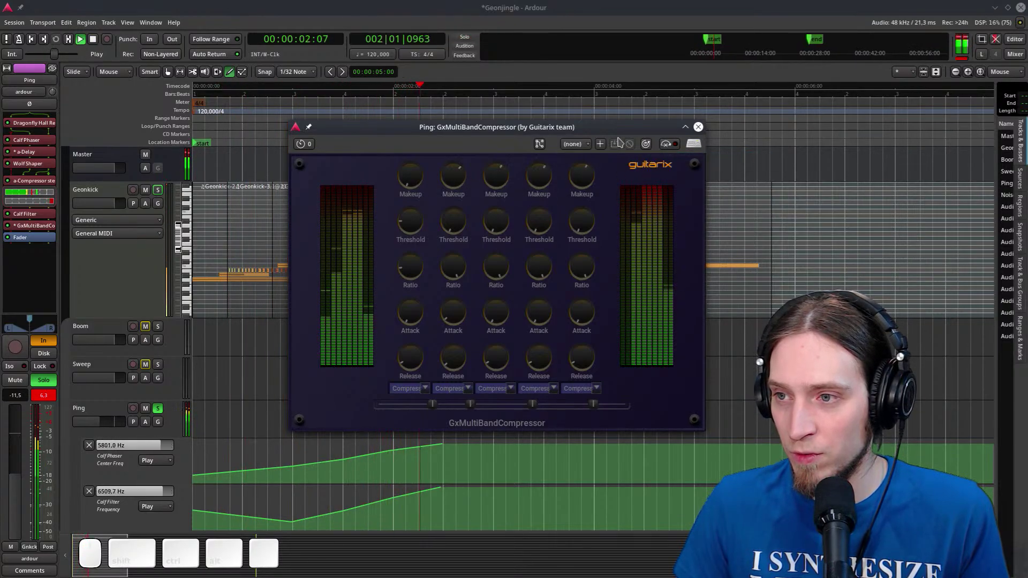
pyautogui.press('space')
pyautogui.moveTo(453, 184); pyautogui.dragTo(458, 234)
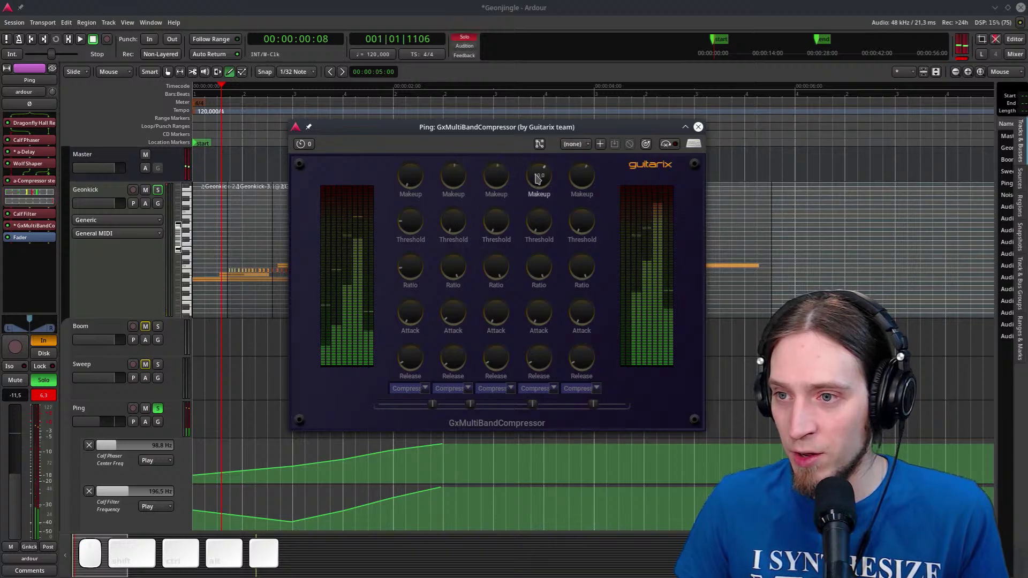
# Audition Ping repeatedly with GxMultiBandCompressor bypassed and active, and close the plugin window
pyautogui.press('space')
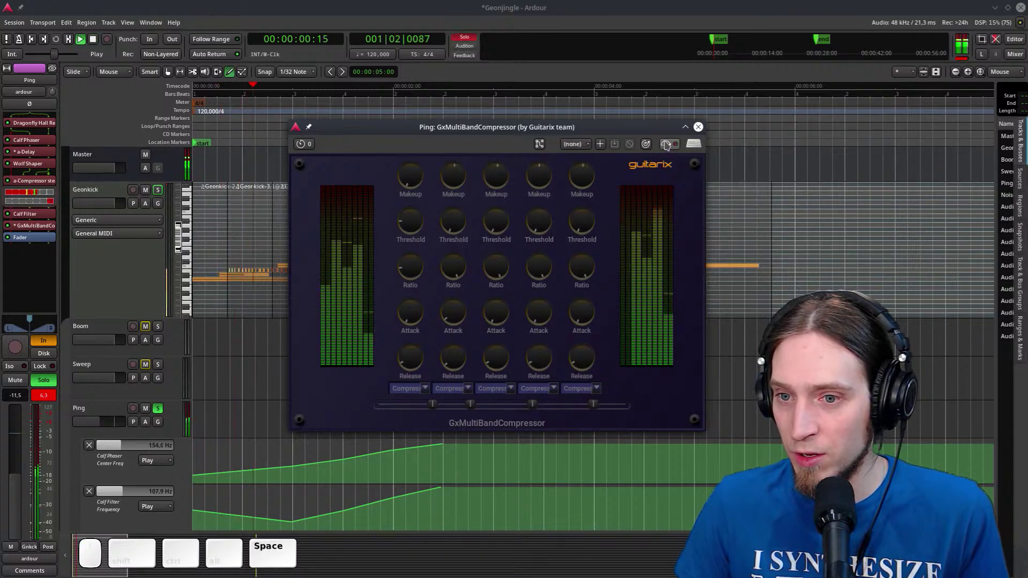
pyautogui.press('space')
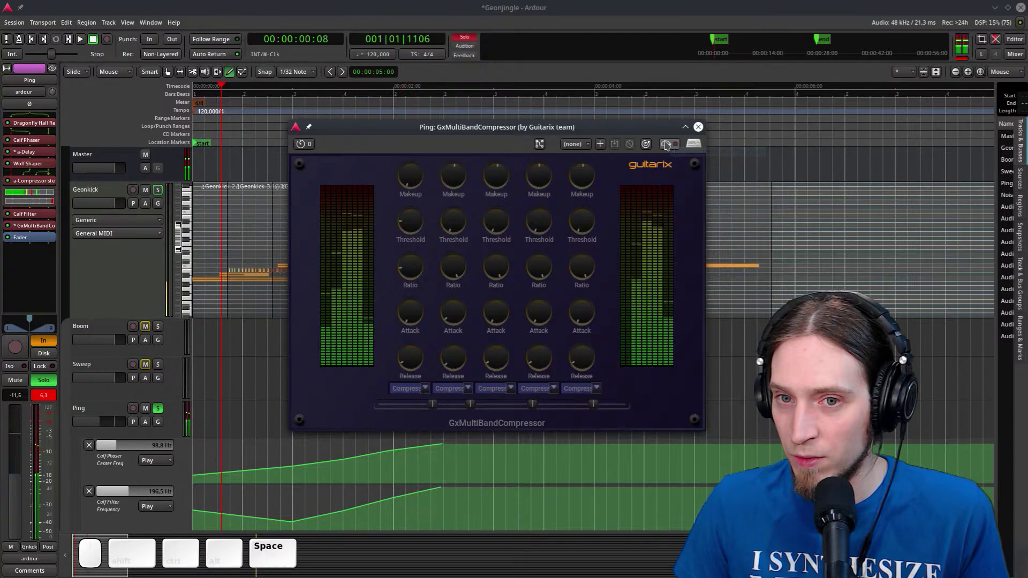
pyautogui.press('space')
pyautogui.press('space')
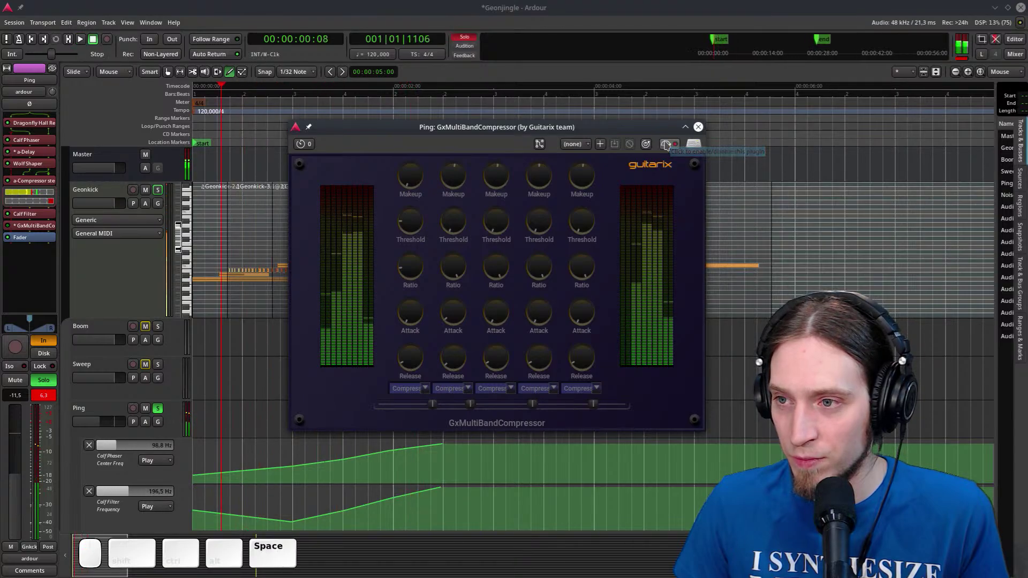
pyautogui.press('space')
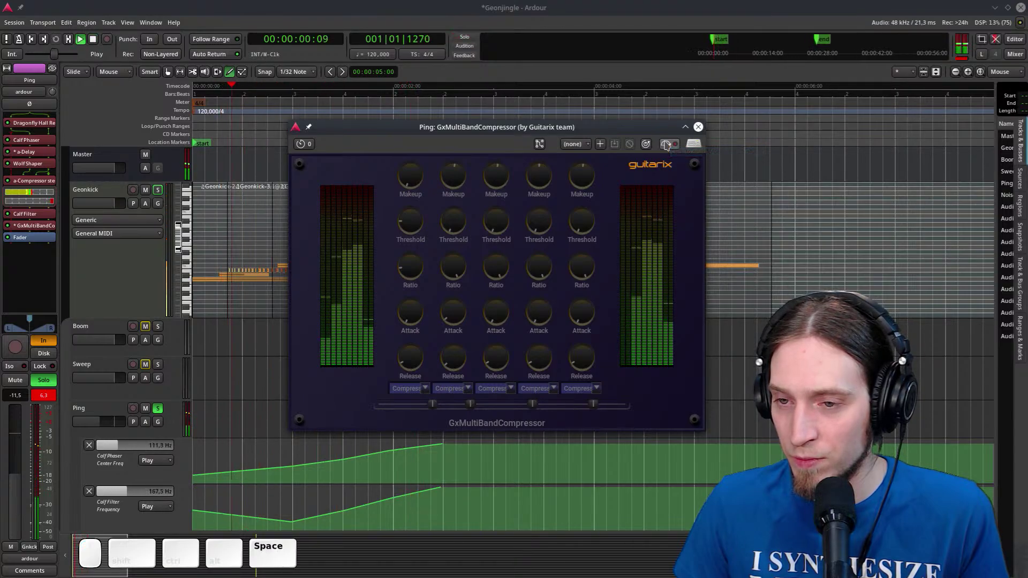
pyautogui.press('space')
pyautogui.click(699, 127)
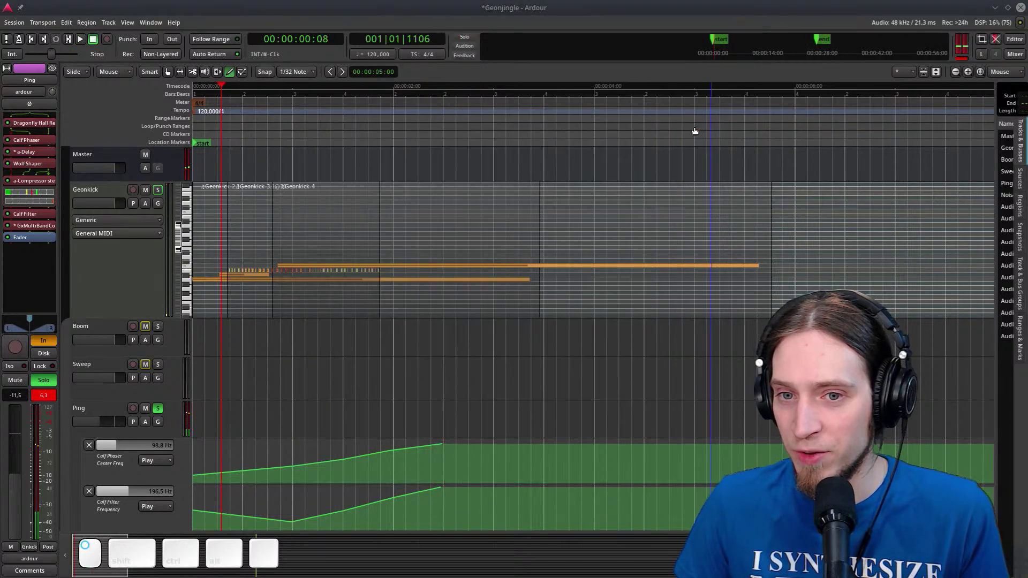
# Paste two copies of GxMultiBandCompressor onto Ping, place them ahead of the fader, and audition the track
pyautogui.rightClick(46, 229)
pyautogui.click(23, 239)
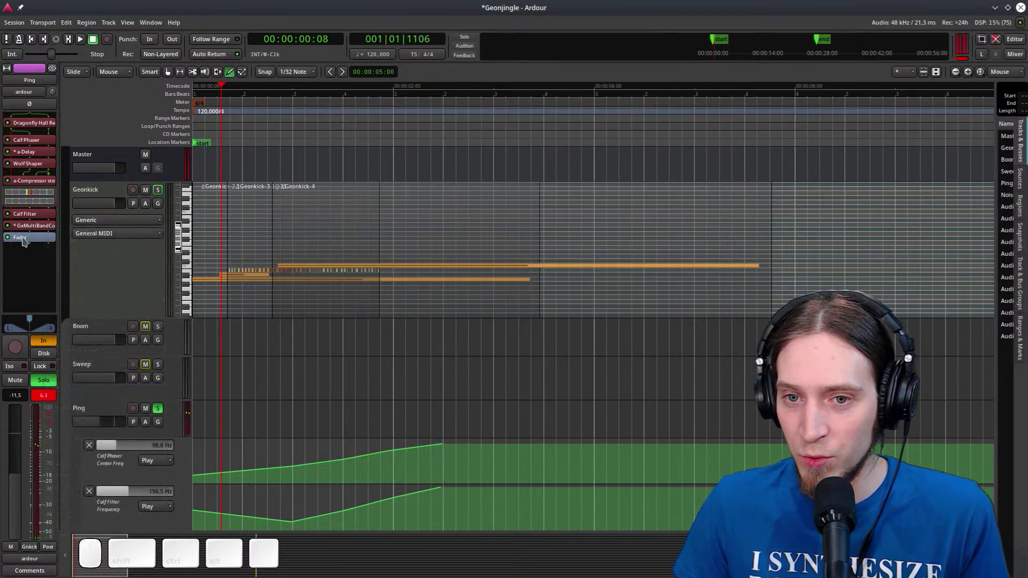
pyautogui.rightClick(22, 238)
pyautogui.click(77, 410)
pyautogui.rightClick(37, 253)
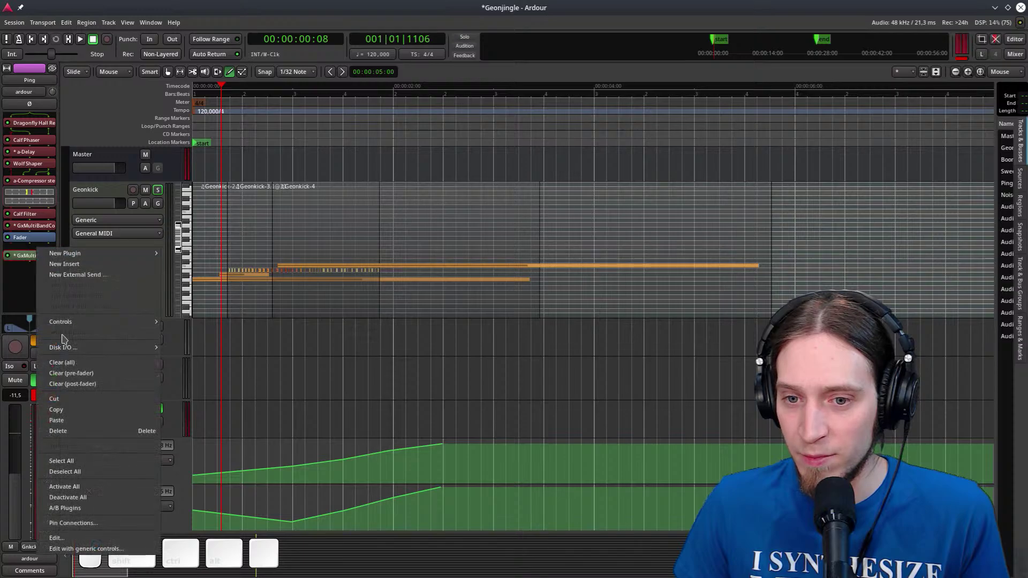
pyautogui.click(73, 421)
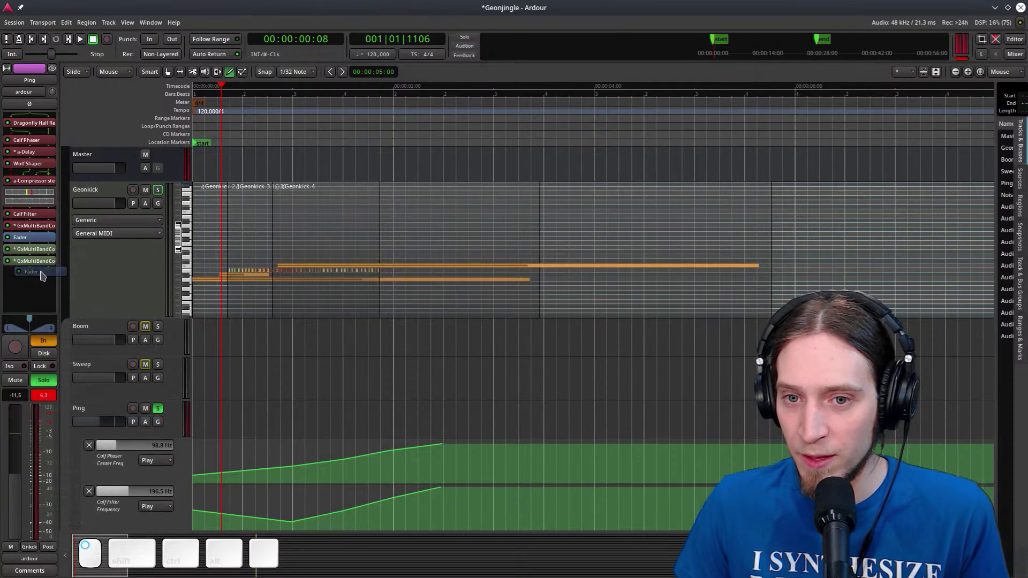
pyautogui.moveTo(43, 276); pyautogui.dragTo(43, 274)
pyautogui.press('space')
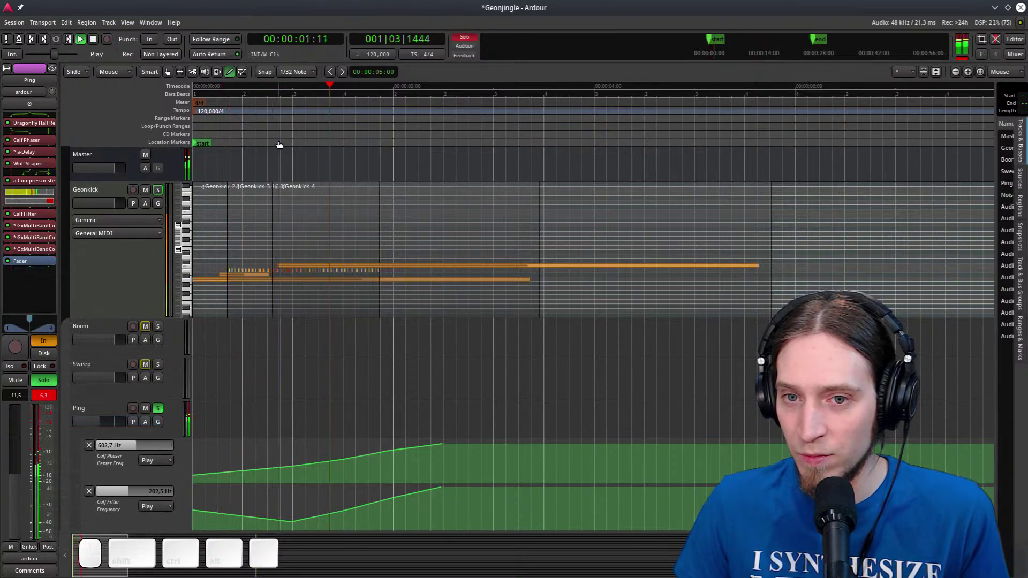
pyautogui.press('space')
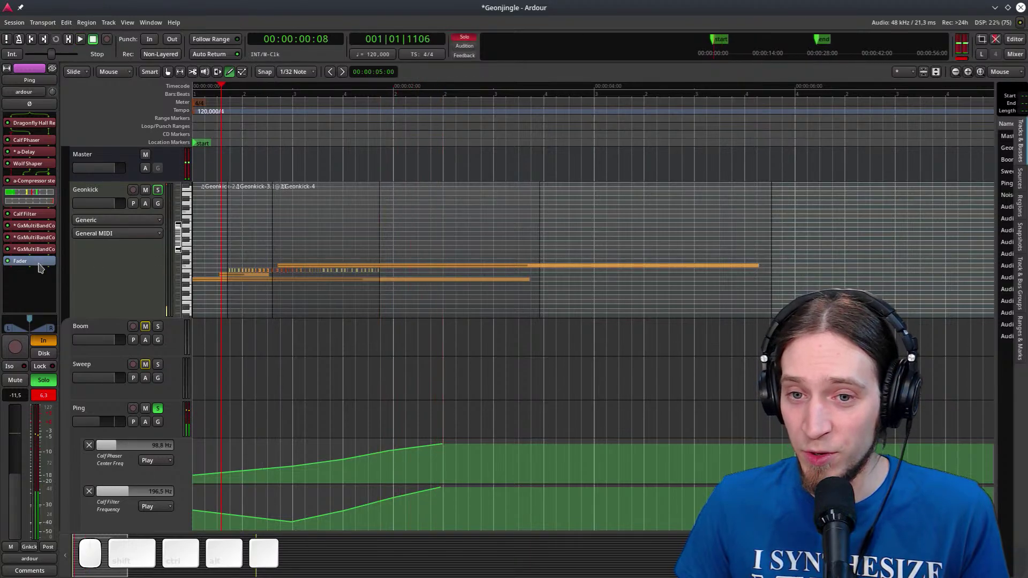
# Delete all three GxMultiBandCompressor instances from the Ping track
pyautogui.moveTo(39, 266); pyautogui.dragTo(42, 244)
pyautogui.rightClick(42, 243)
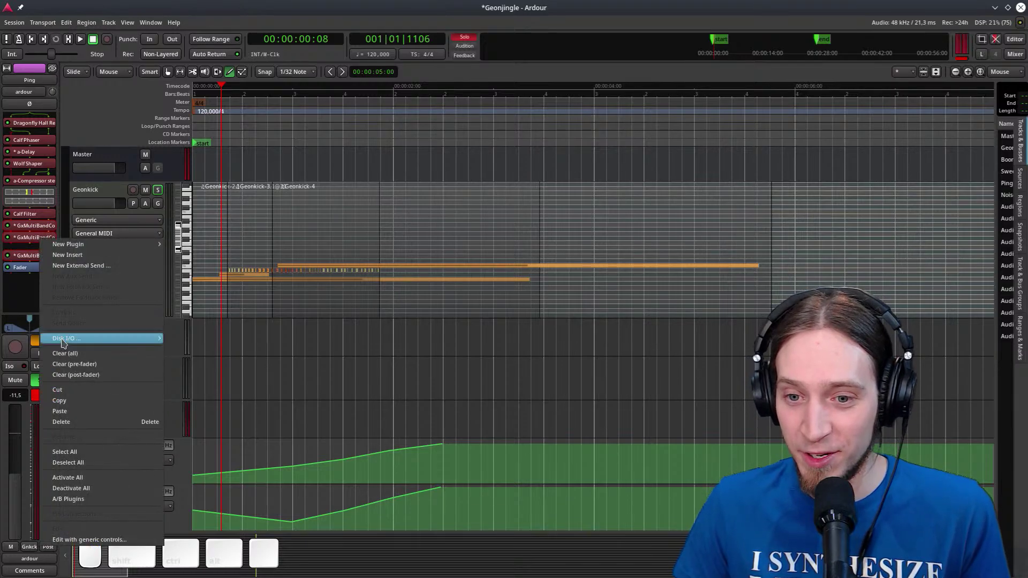
pyautogui.click(76, 420)
# Search the plugins for "LSP Mult", mark LSP Multiband Compressor Stereo x8 as favourite, and insert it on Ping between Calf Filter and the fader
pyautogui.rightClick(40, 234)
pyautogui.moveTo(107, 234)
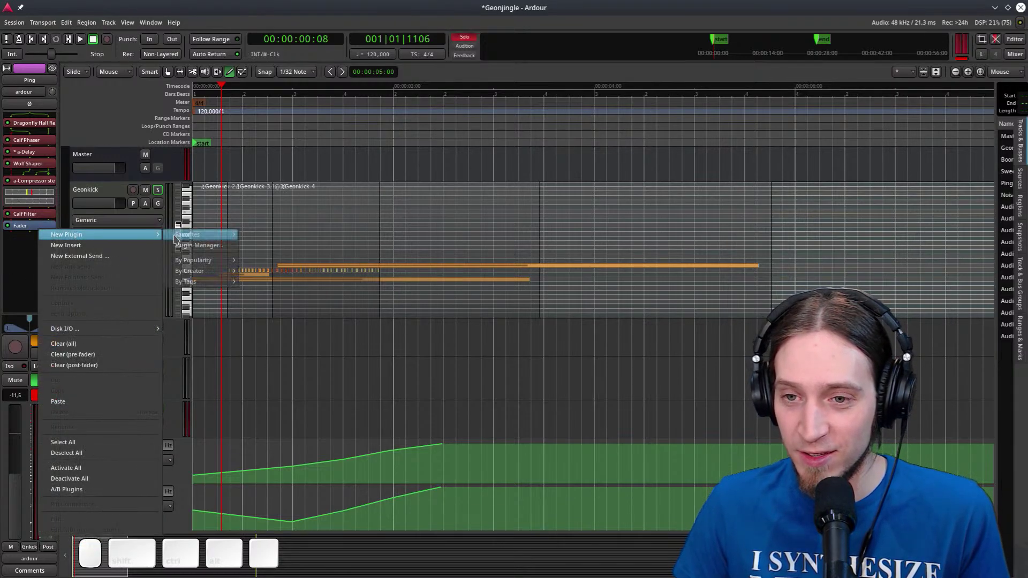
pyautogui.click(182, 236)
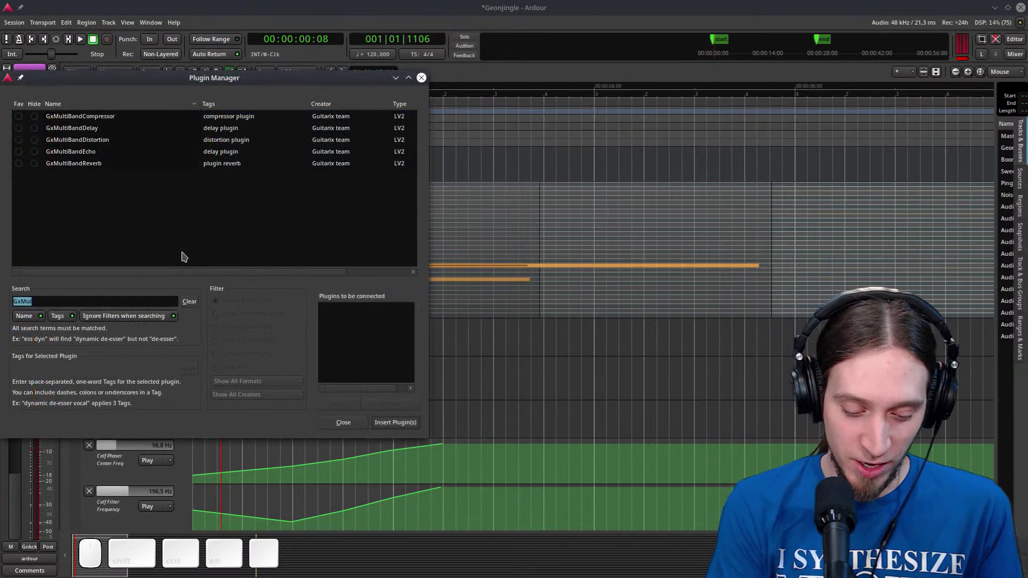
pyautogui.write('LSP Mult')
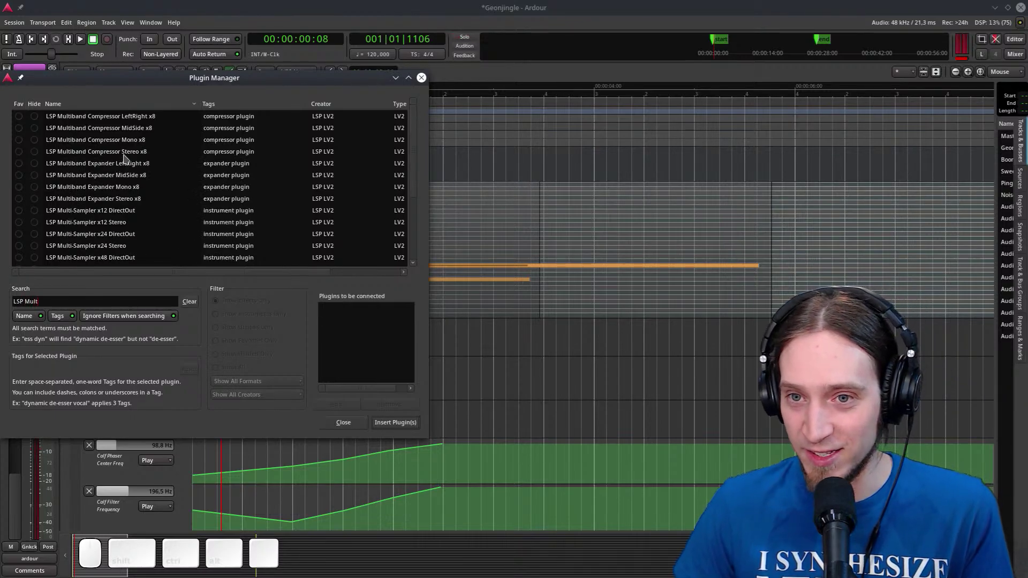
pyautogui.click(137, 152)
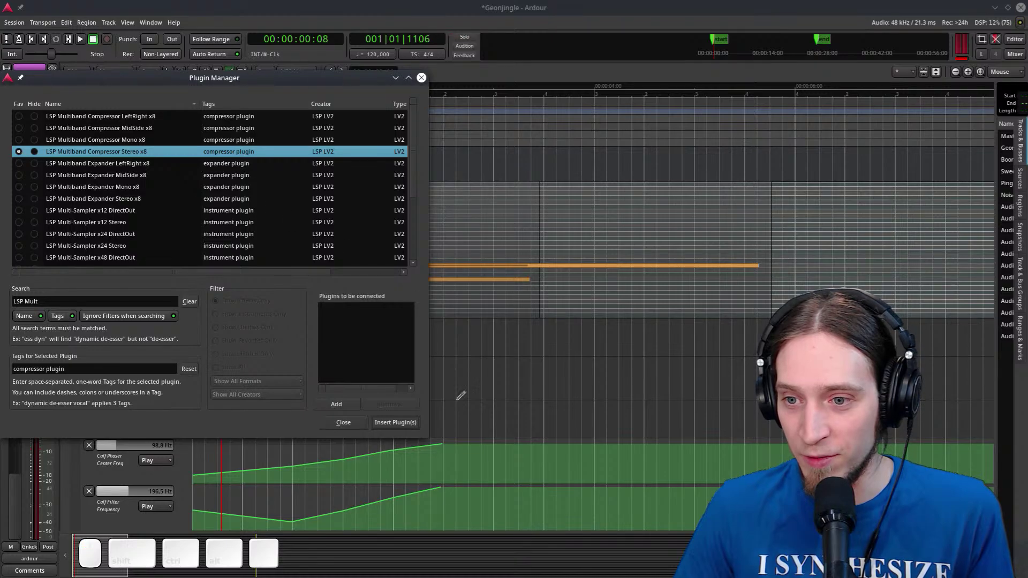
pyautogui.click(413, 423)
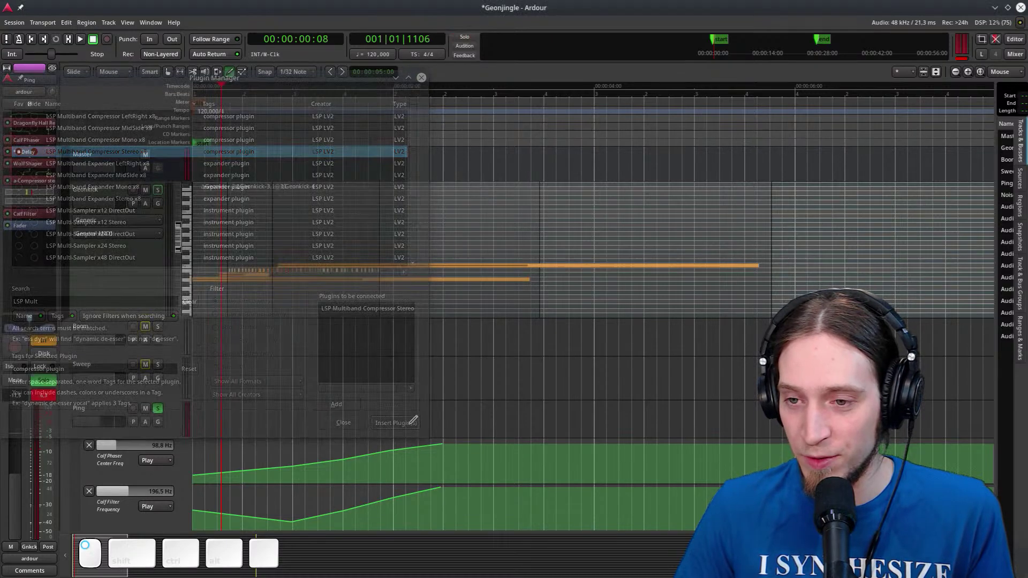
pyautogui.moveTo(33, 243); pyautogui.dragTo(33, 219)
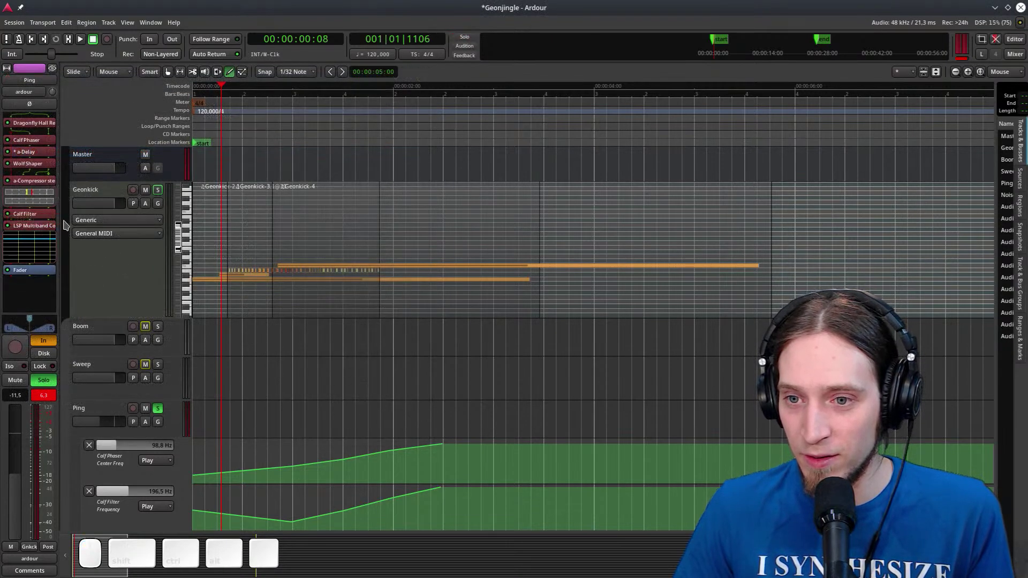
# Raise the crossover between bands 4 and 6 of Ping's LSP Multiband Compressor to 4753 Hz and audition the track
pyautogui.press('space')
pyautogui.press('space')
pyautogui.doubleClick(32, 220)
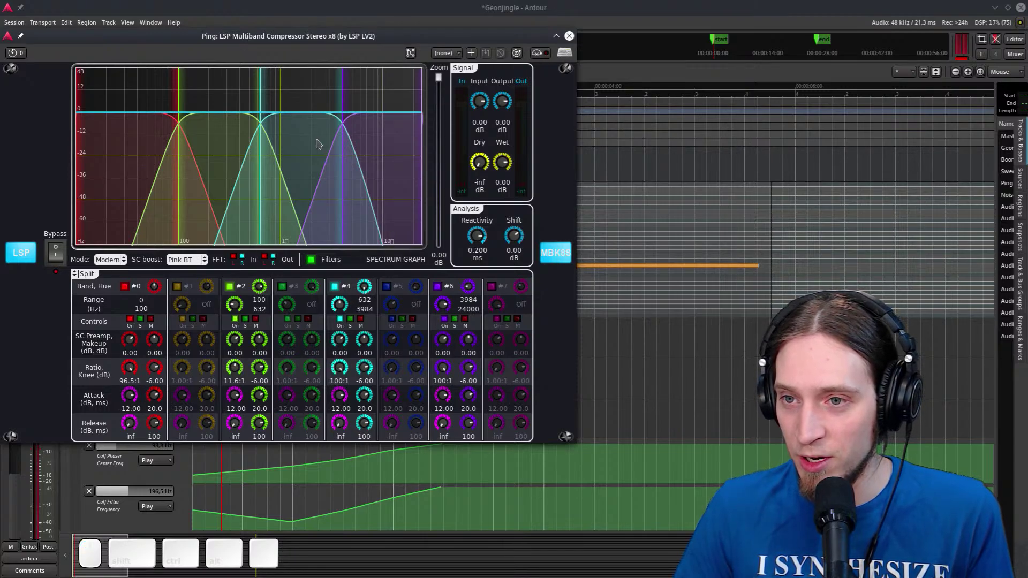
pyautogui.moveTo(338, 145); pyautogui.dragTo(349, 145)
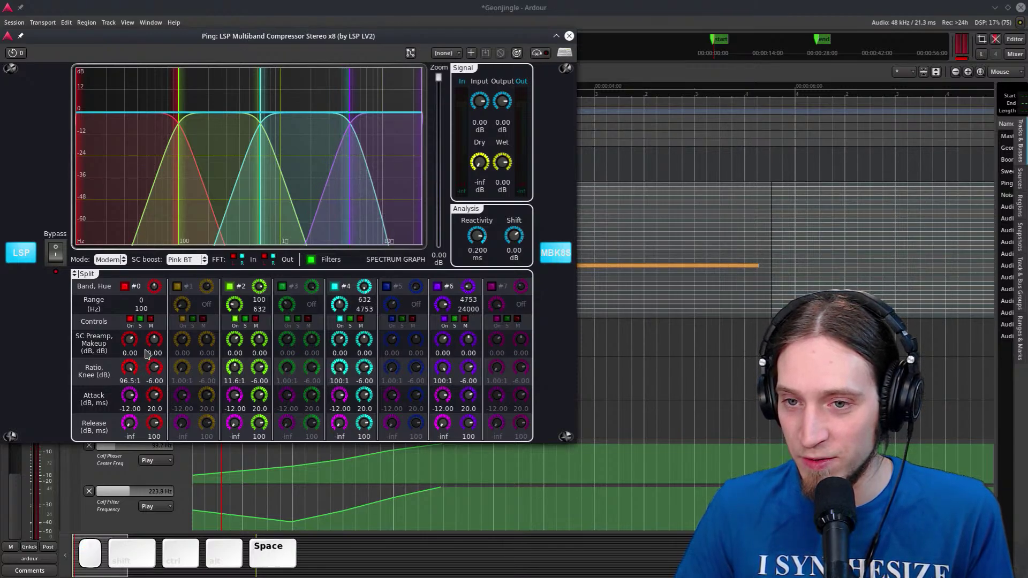
pyautogui.press('space')
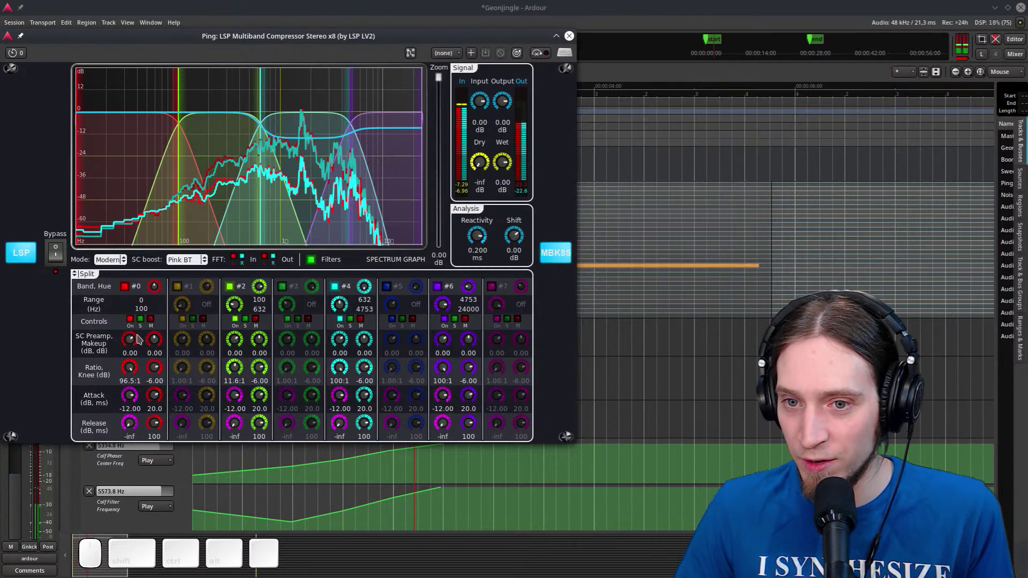
pyautogui.press('space')
# Set the LSP Multiband Compressor's input gain to 20 dB and output gain to about 6.5 dB while auditioning, and close its window
pyautogui.scroll(5, 480, 101)
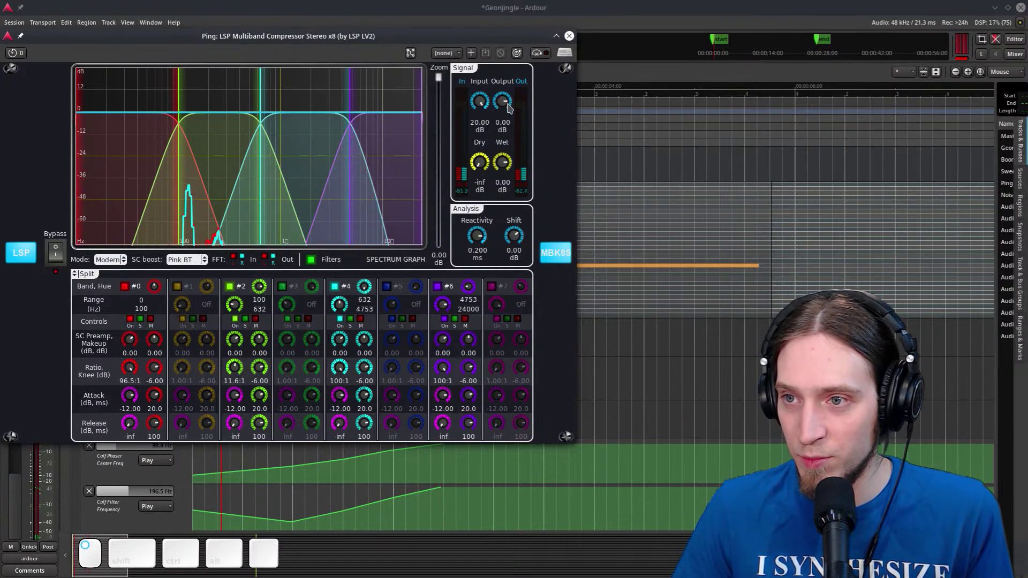
pyautogui.moveTo(503, 101); pyautogui.dragTo(503, 181)
pyautogui.press('space')
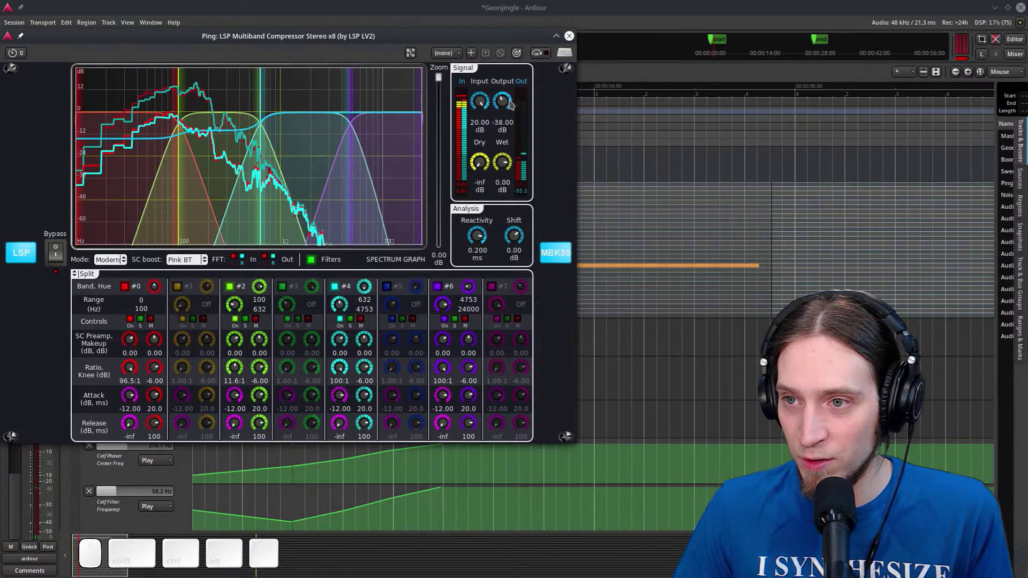
pyautogui.scroll(5, 509, 108)
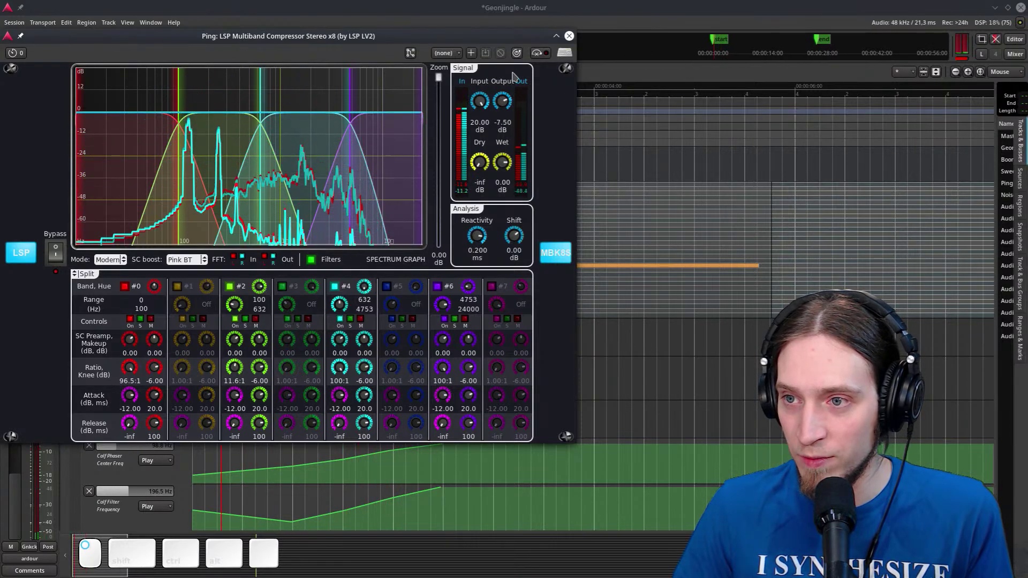
pyautogui.scroll(5, 509, 108)
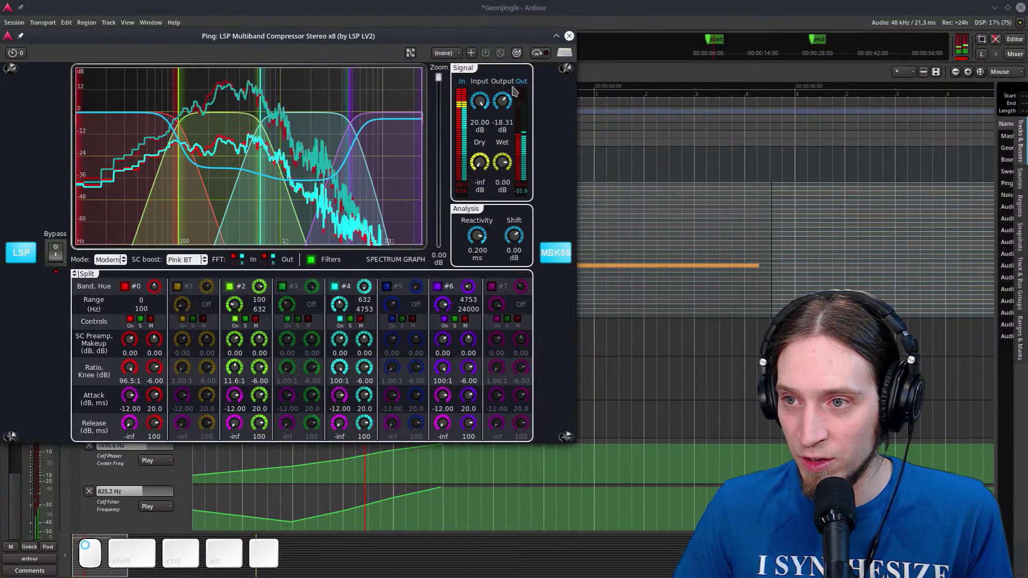
pyautogui.press('space')
pyautogui.moveTo(533, 117); pyautogui.dragTo(524, 111)
pyautogui.press('space')
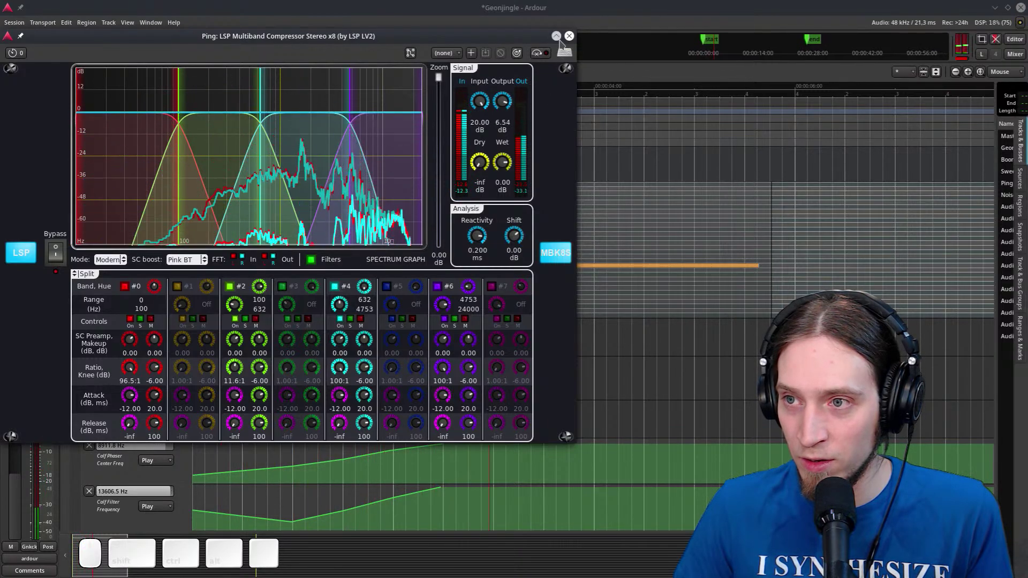
pyautogui.click(569, 36)
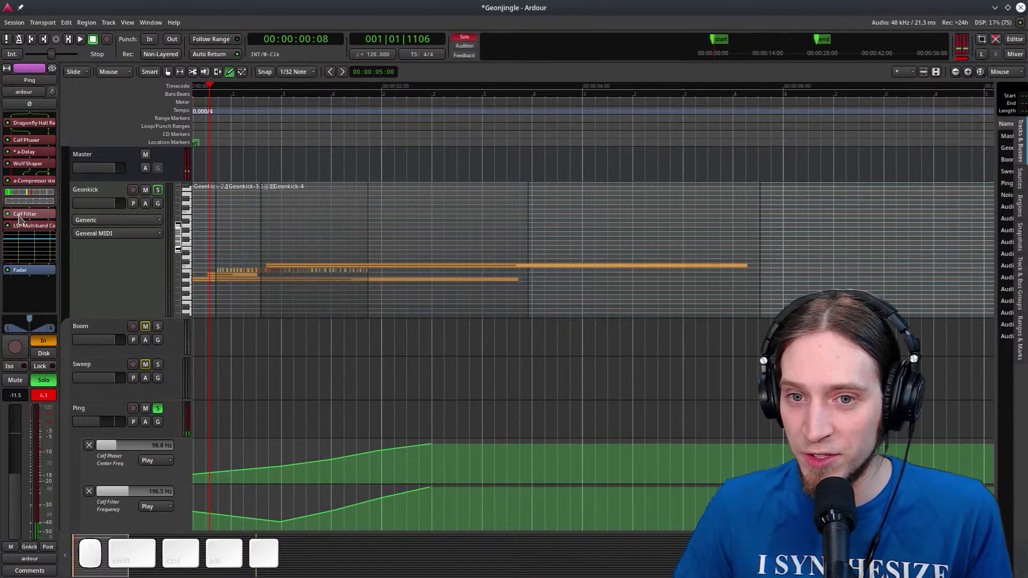
# Insert TAP TubeWarmth before Ping's fader, set Drive to 10, audition the track, and close the plugin window
pyautogui.rightClick(24, 271)
pyautogui.moveTo(64, 275)
pyautogui.moveTo(176, 275)
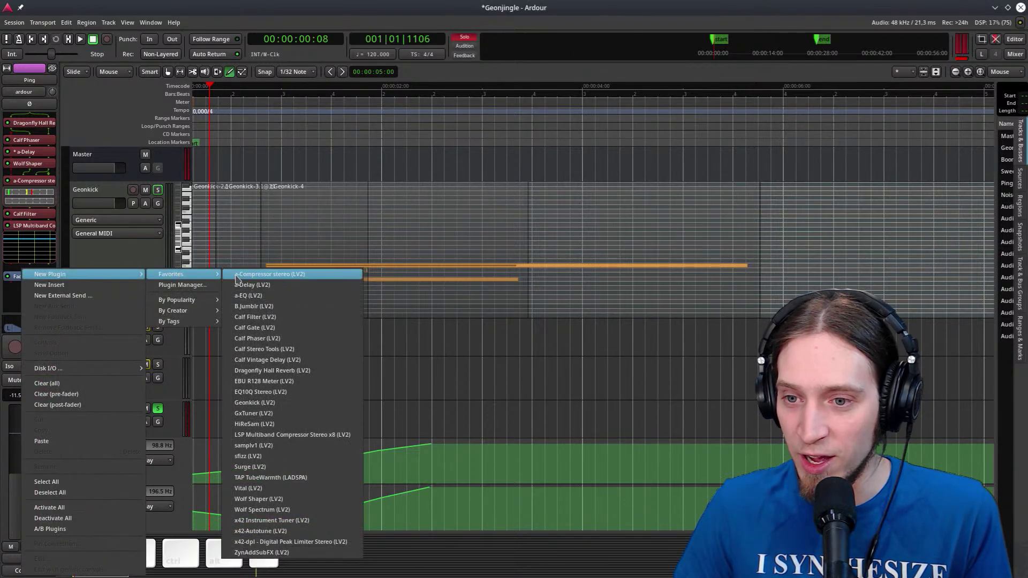
pyautogui.click(279, 477)
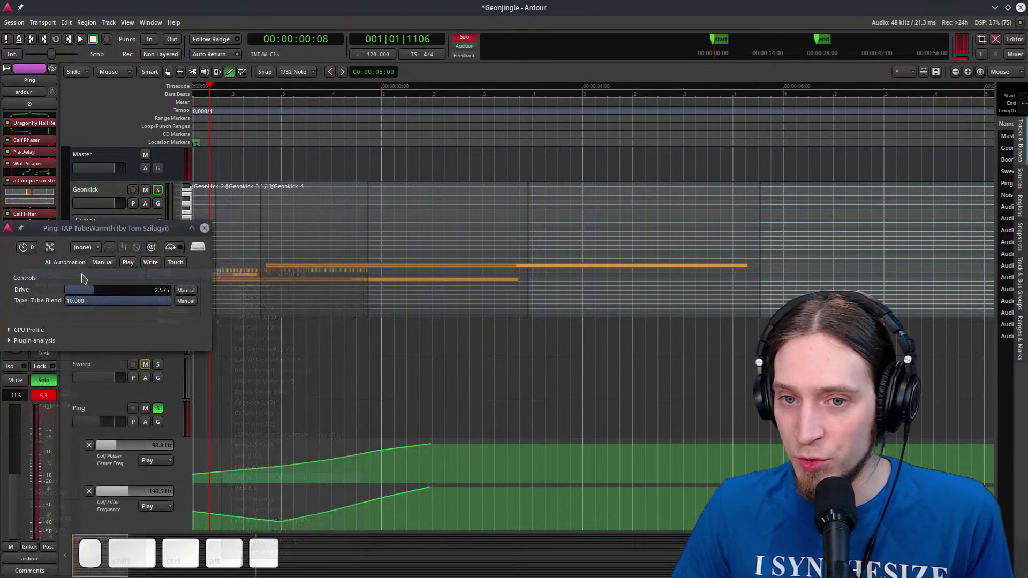
pyautogui.press('space')
pyautogui.moveTo(103, 288); pyautogui.dragTo(153, 294)
pyautogui.press('space')
pyautogui.press('space')
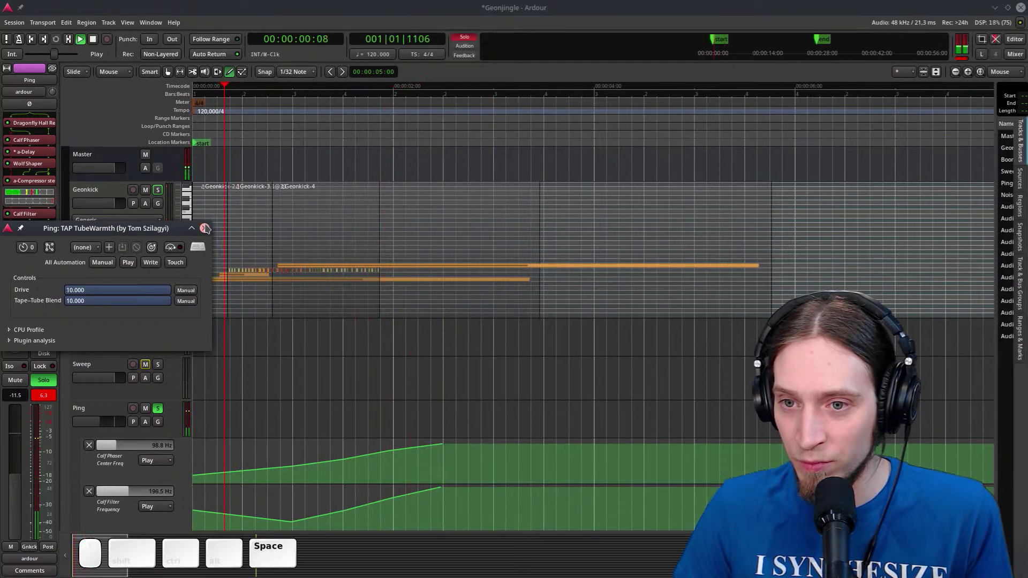
pyautogui.click(205, 228)
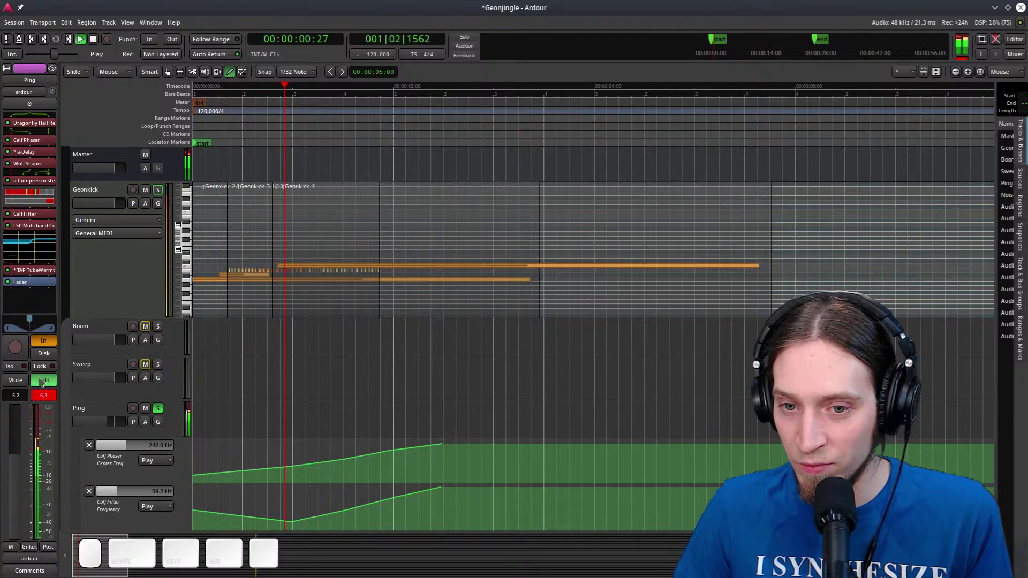
pyautogui.press('space')
# Search the plugins for "-H" and insert a-High/Low Pass Filter on Ping between TAP TubeWarmth and the fader
pyautogui.rightClick(31, 284)
pyautogui.moveTo(81, 277)
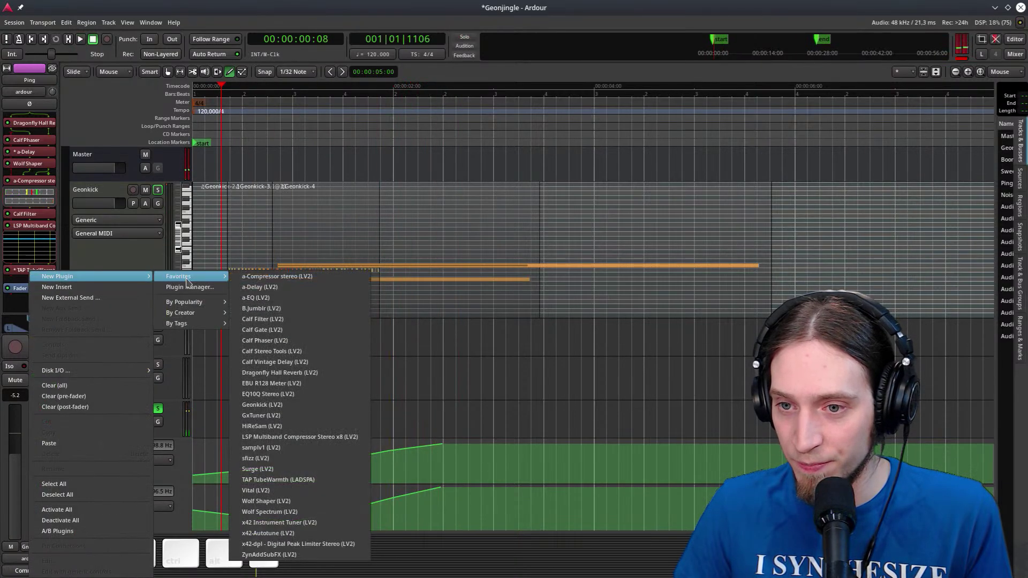
pyautogui.click(182, 289)
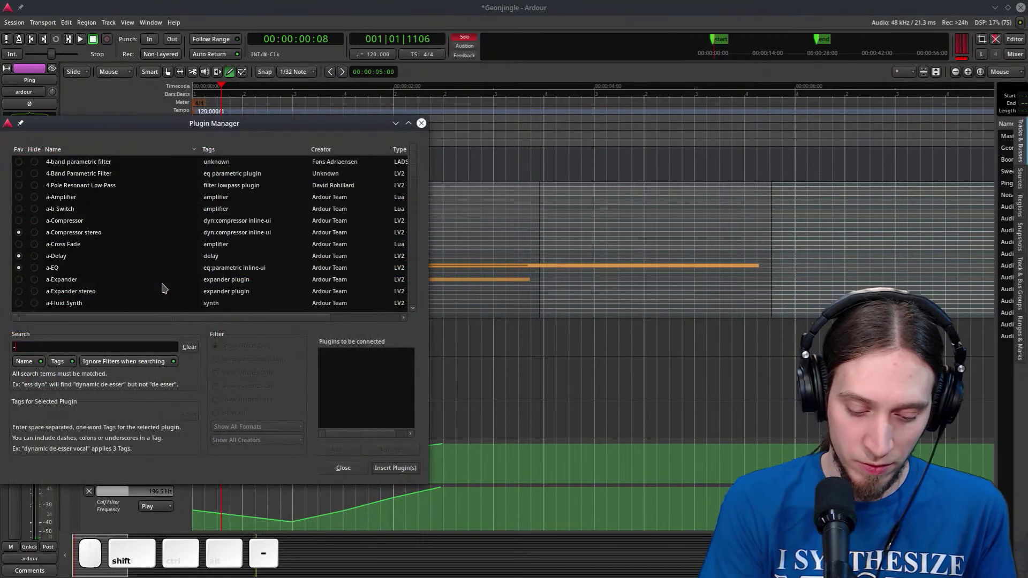
pyautogui.write('-H')
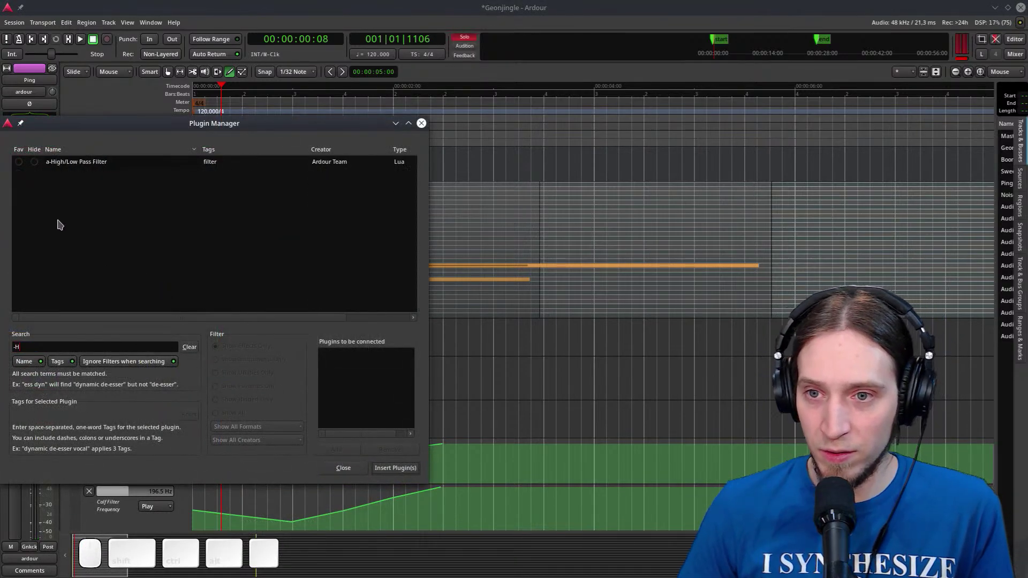
pyautogui.doubleClick(128, 163)
pyautogui.click(407, 468)
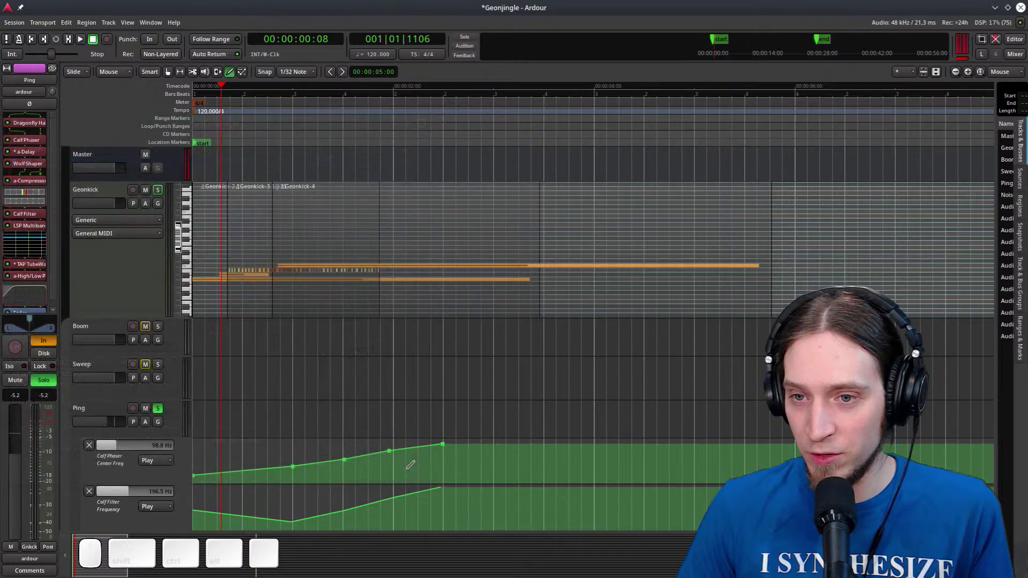
# Set the filter's High Pass Steepness to 24dB/oct and its cut off frequency to 123.8 Hz while auditioning, and close the window
pyautogui.doubleClick(32, 275)
pyautogui.moveTo(174, 197); pyautogui.dragTo(546, 187)
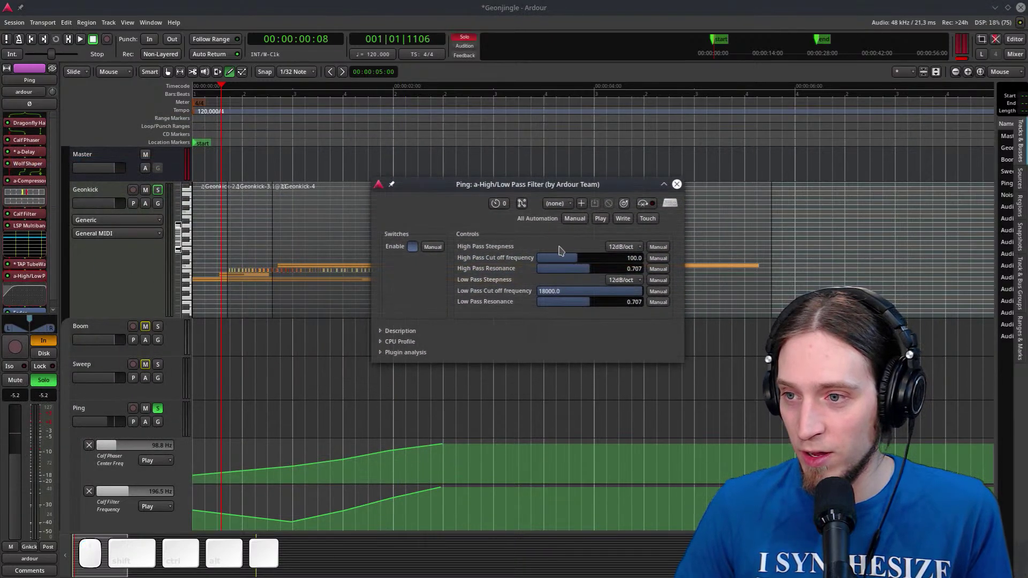
pyautogui.click(605, 250)
pyautogui.click(621, 258)
pyautogui.scroll(1, 595, 261)
pyautogui.press('space')
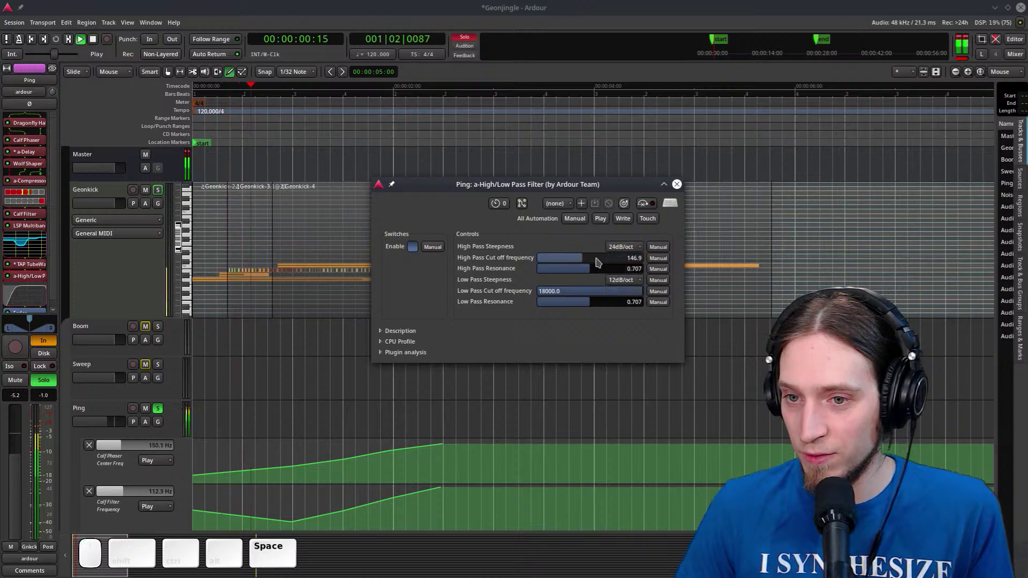
pyautogui.scroll(-4, 598, 262)
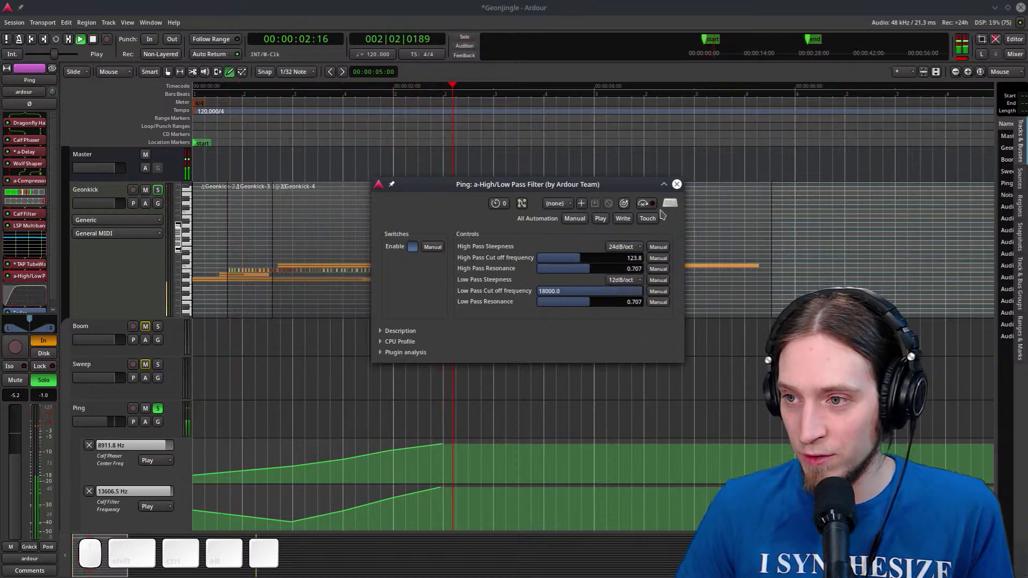
pyautogui.press('space')
pyautogui.click(677, 184)
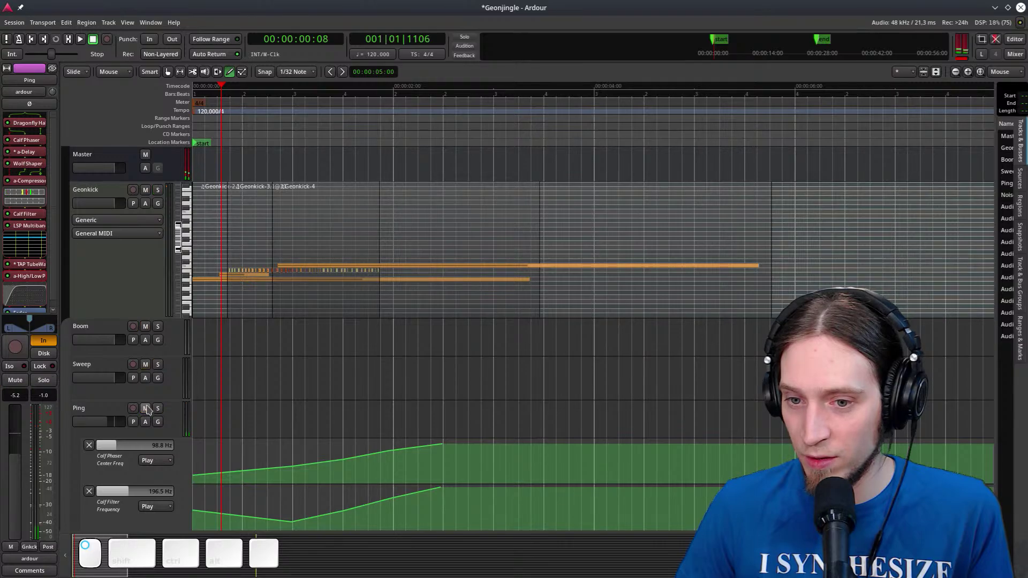
# Audition the full mix with Ping unsoloed and let it play past the last Geonkick region to hear the tail
pyautogui.press('space')
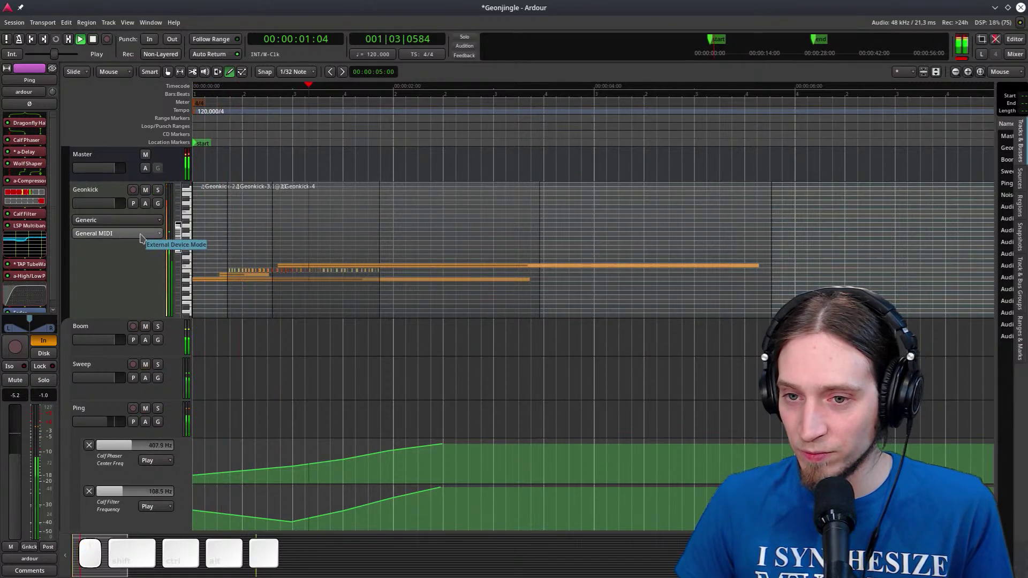
pyautogui.press('g')
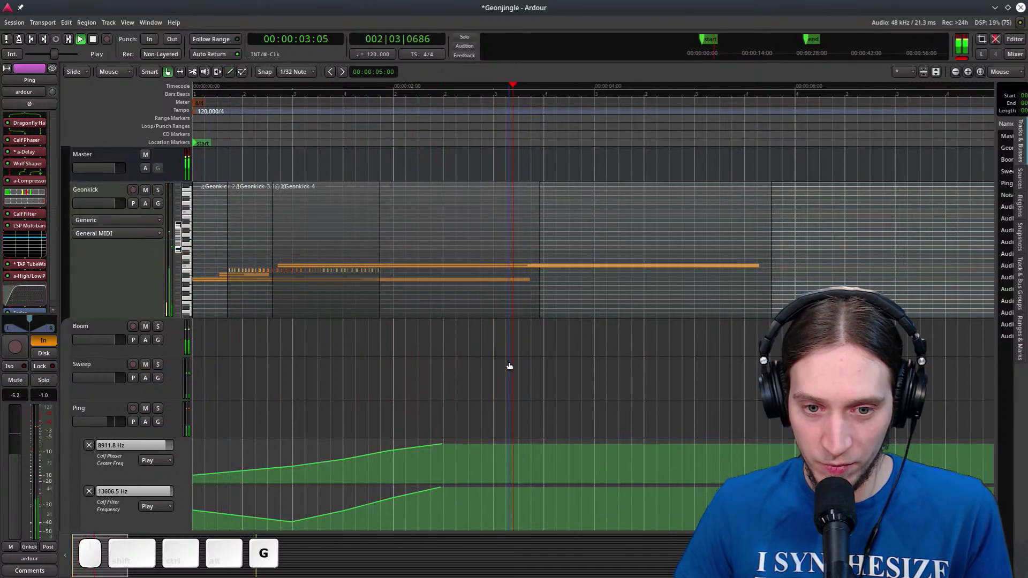
pyautogui.scroll(-4, 418, 364)
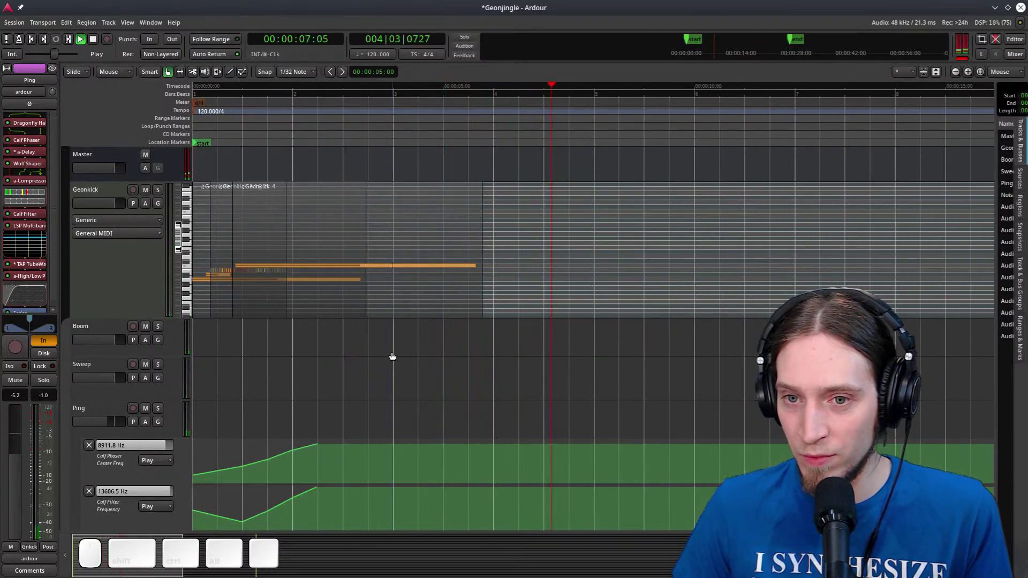
pyautogui.scroll(-4, 393, 333)
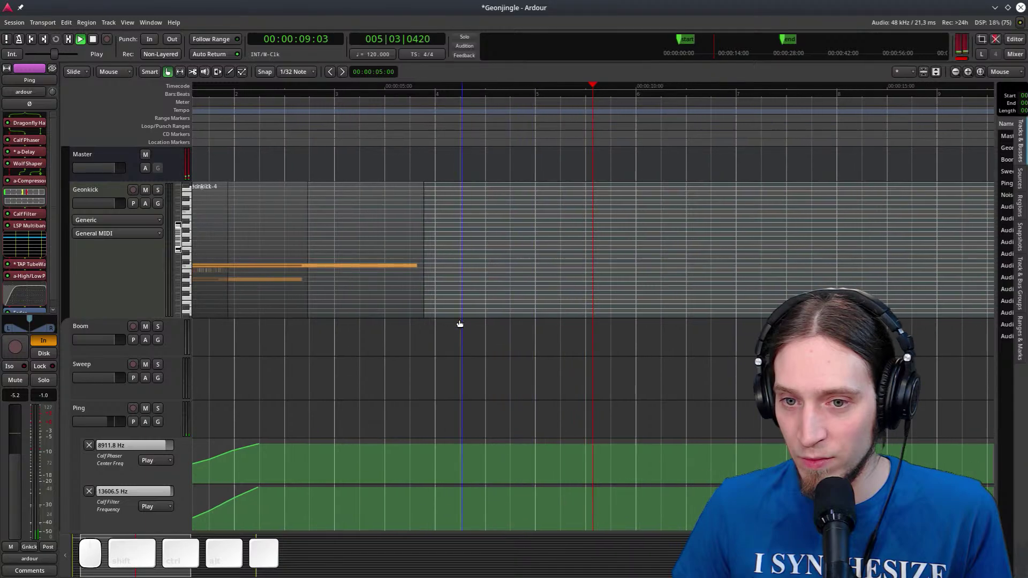
pyautogui.press('space')
pyautogui.moveTo(496, 108); pyautogui.dragTo(487, 105)
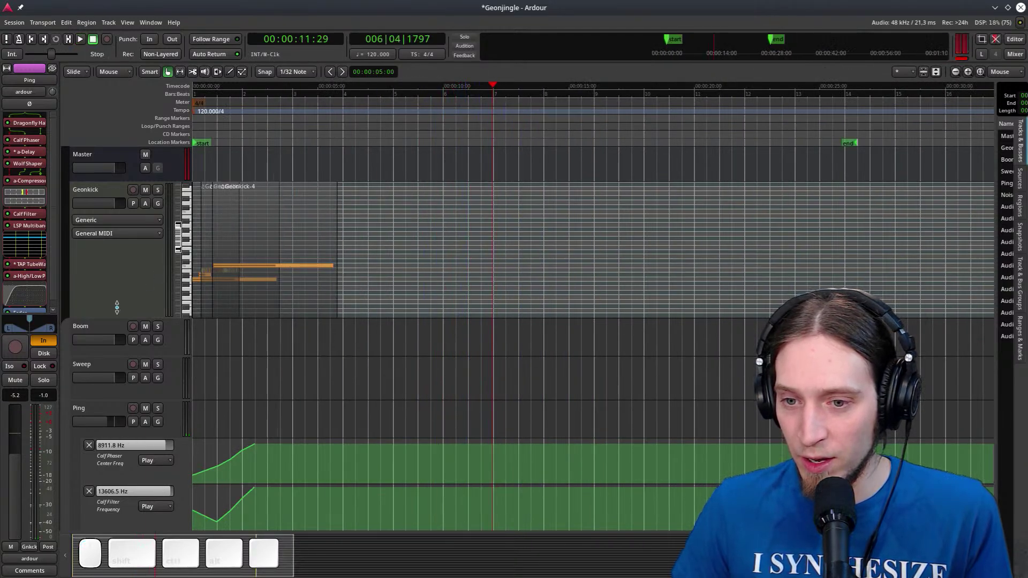
# Show the Feedback automation lane of a-Delay on the Ping track
pyautogui.scroll(-3, 167, 352)
pyautogui.click(145, 250)
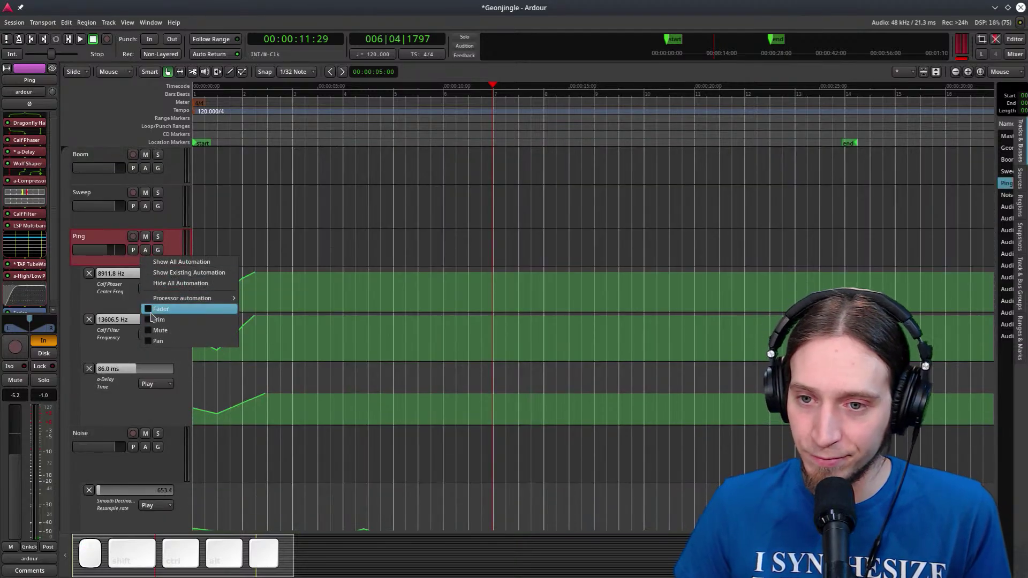
pyautogui.click(112, 239)
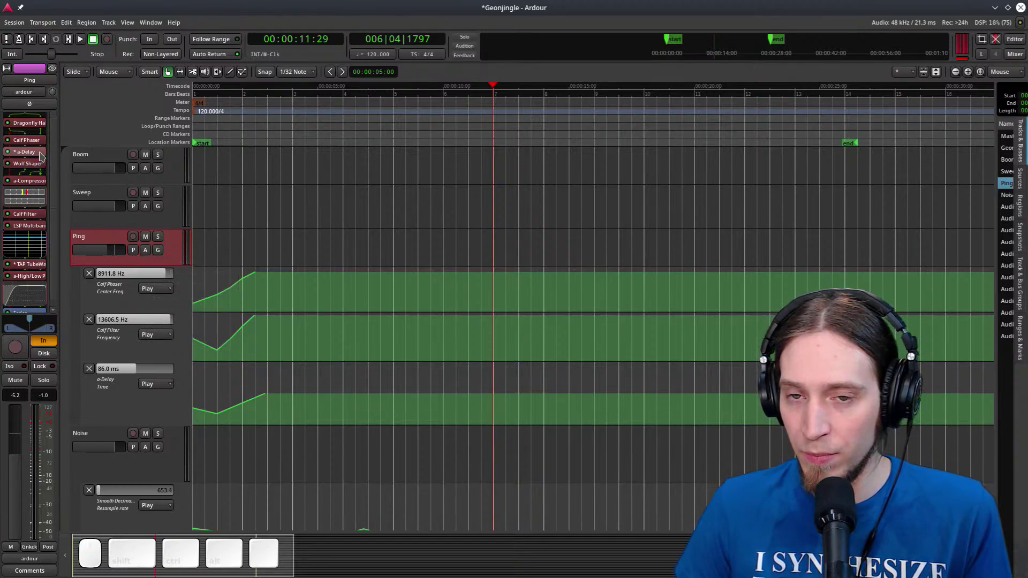
pyautogui.click(145, 250)
pyautogui.moveTo(185, 298)
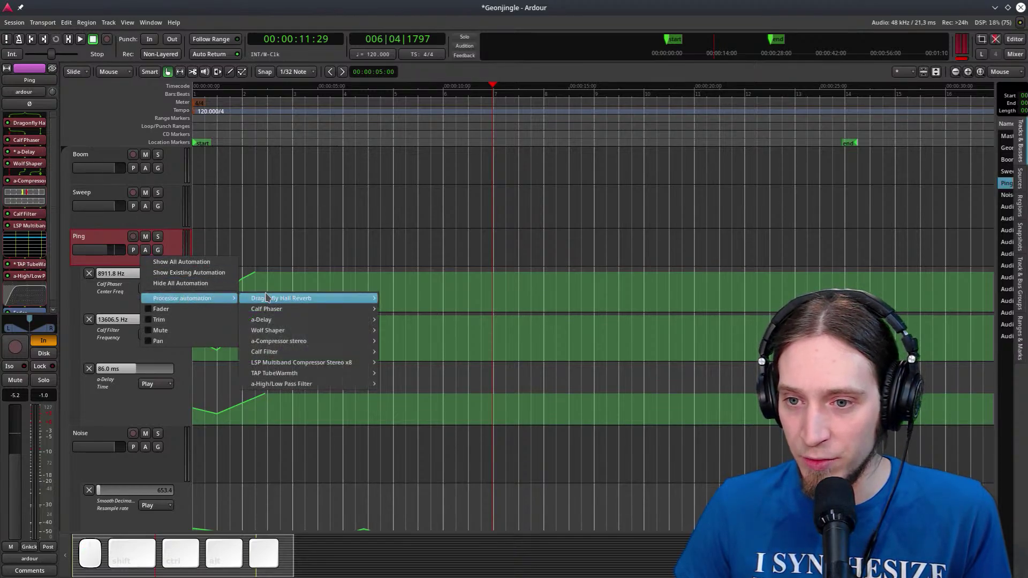
pyautogui.moveTo(274, 320)
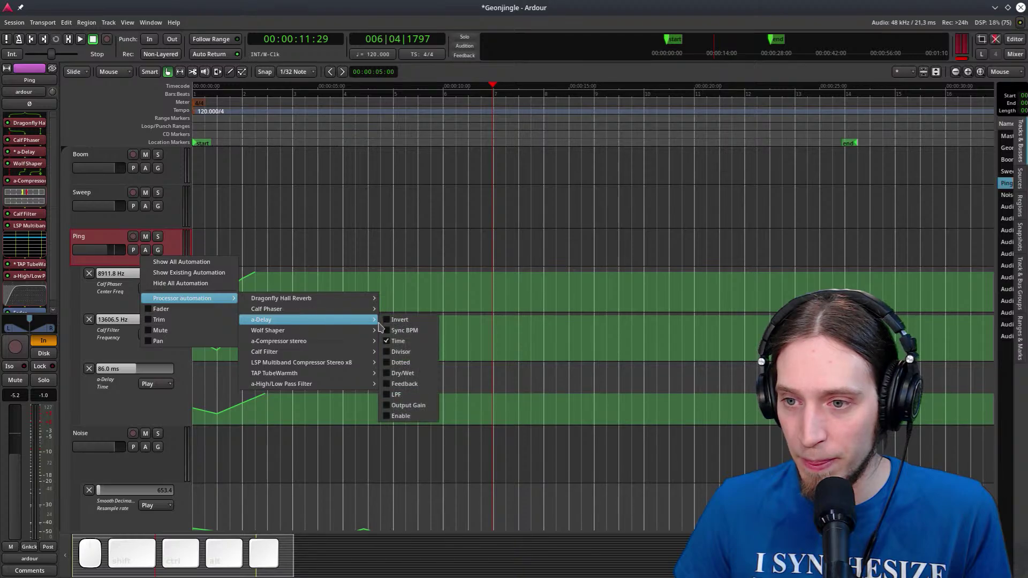
pyautogui.click(396, 385)
pyautogui.moveTo(113, 459); pyautogui.dragTo(114, 481)
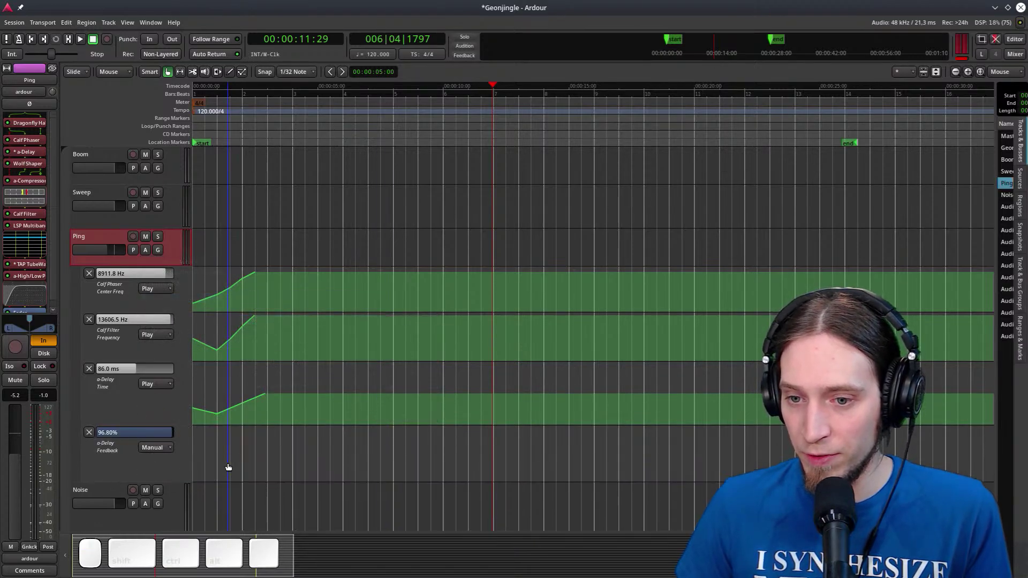
# Remove the trial point from the a-Delay Feedback lane, switch it to Write, and record 96.80% with a short playback before bar 2
pyautogui.click(219, 437)
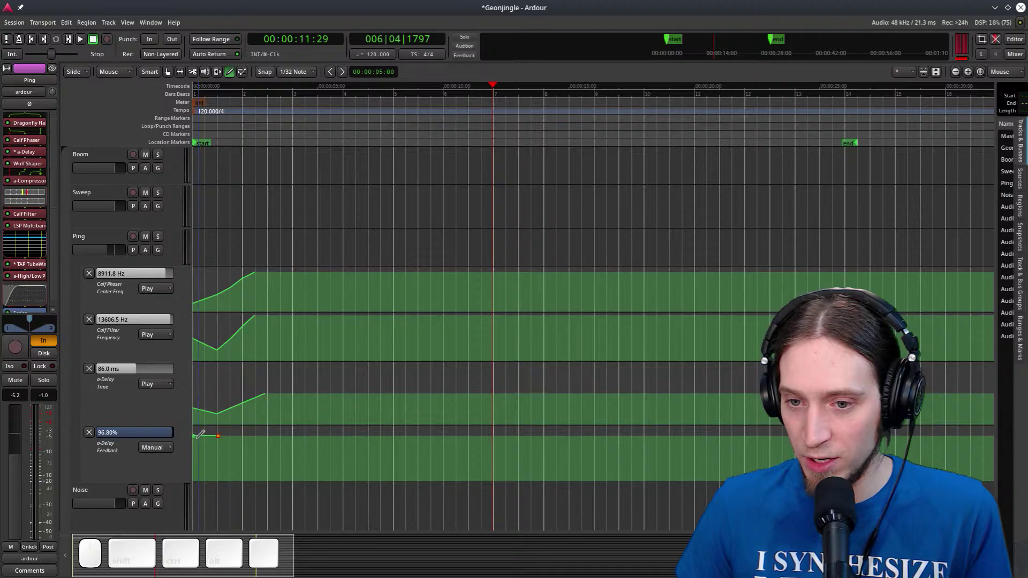
pyautogui.keyDown('shift'); pyautogui.rightClick(219, 436); pyautogui.keyUp('shift')
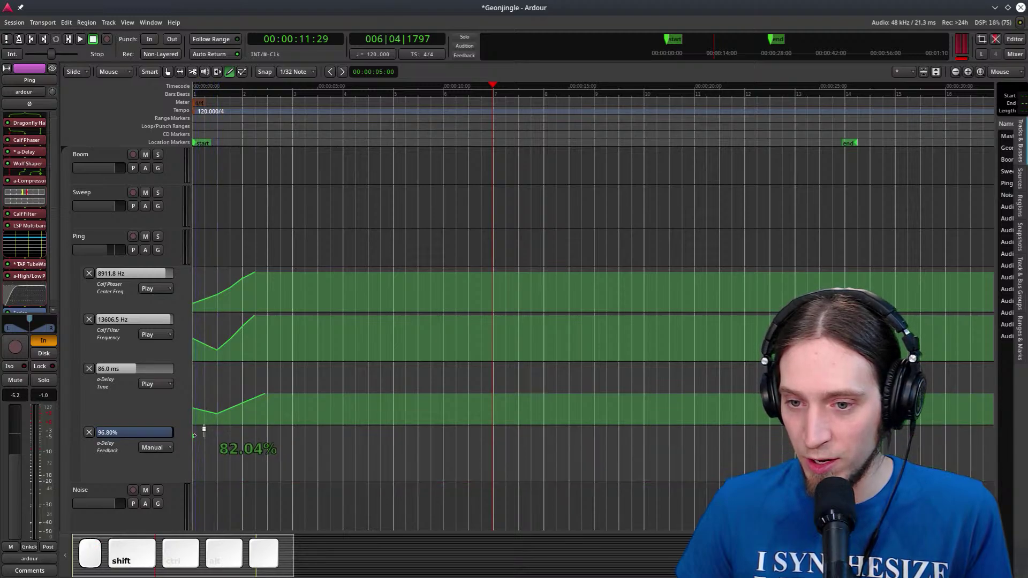
pyautogui.click(152, 448)
pyautogui.click(153, 472)
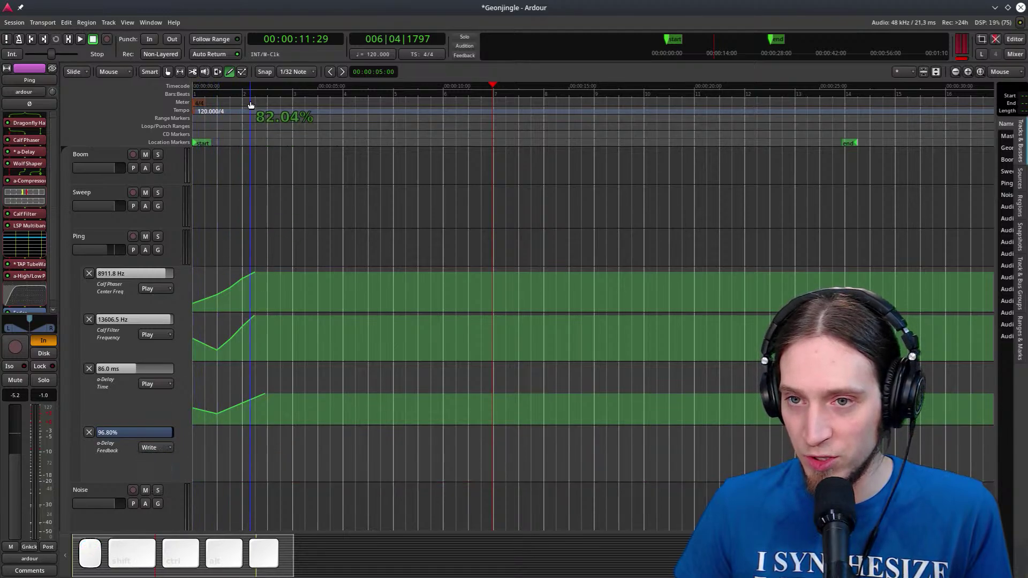
pyautogui.click(232, 93)
pyautogui.press('space')
pyautogui.press('space')
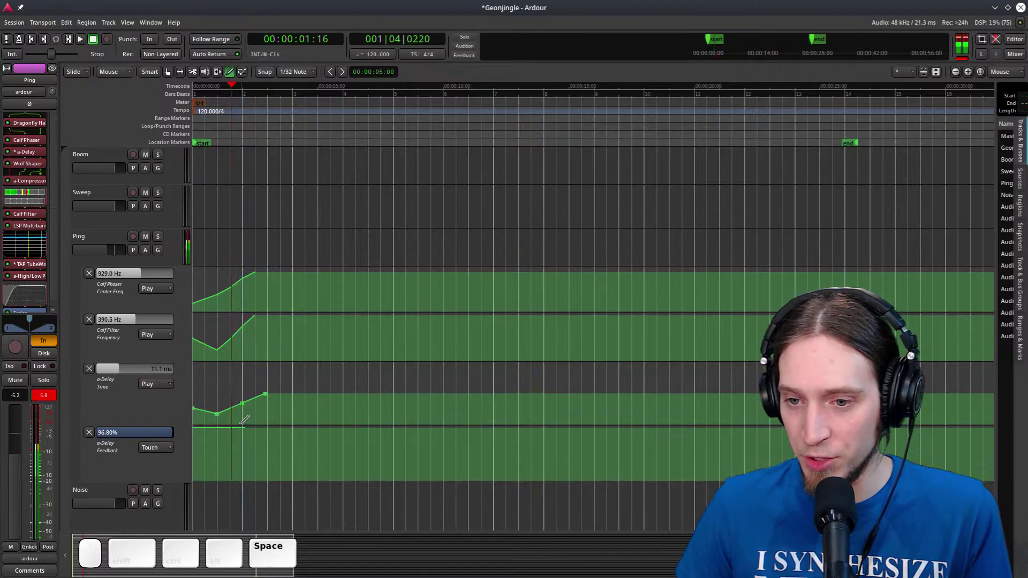
# Ramp the a-Delay Feedback lane from its recorded level just past 3 seconds down to 0% at bar 4, and set the lane to Play
pyautogui.press('space')
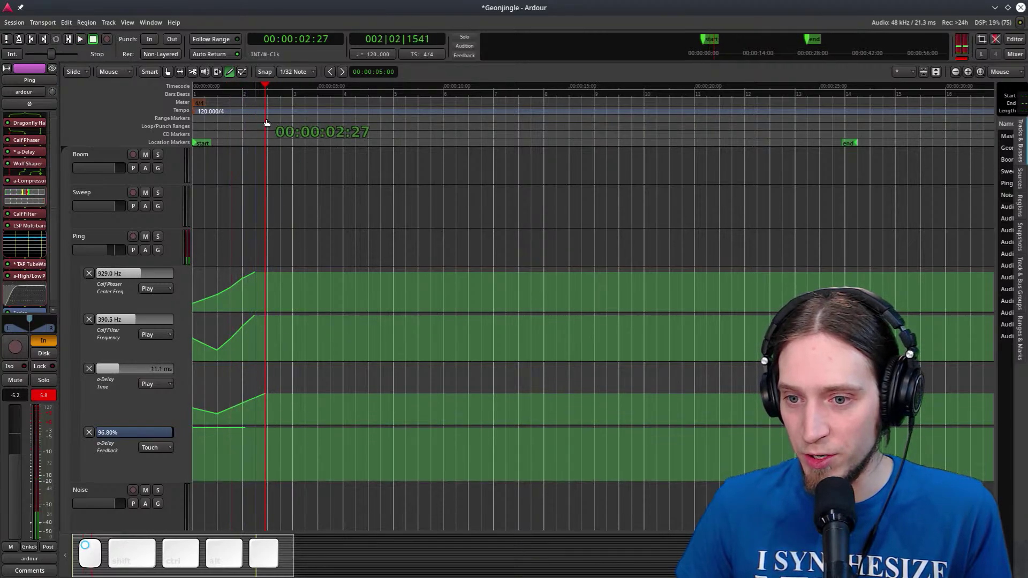
pyautogui.scroll(-3, 311, 268)
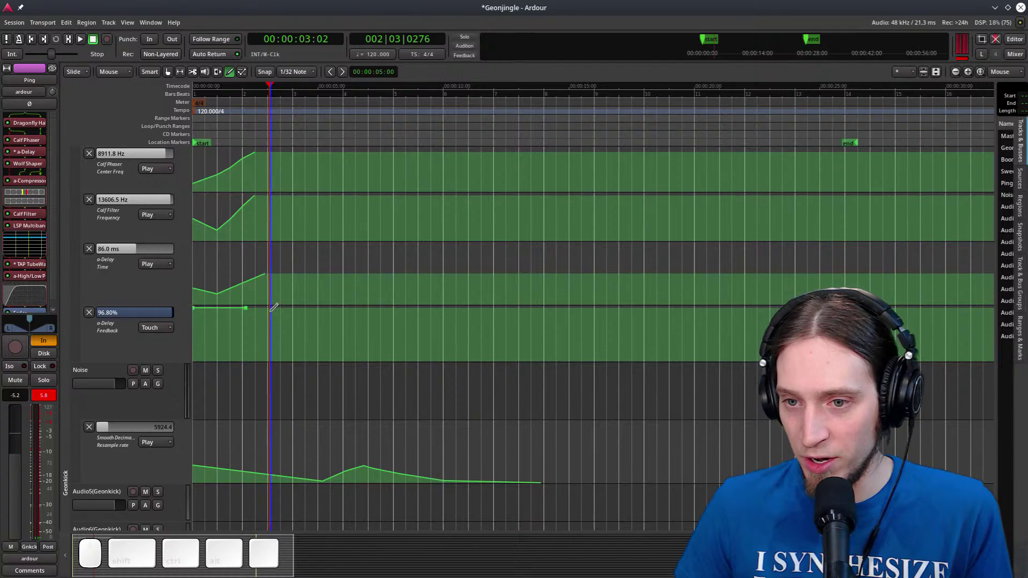
pyautogui.moveTo(273, 308); pyautogui.dragTo(344, 362)
pyautogui.click(152, 326)
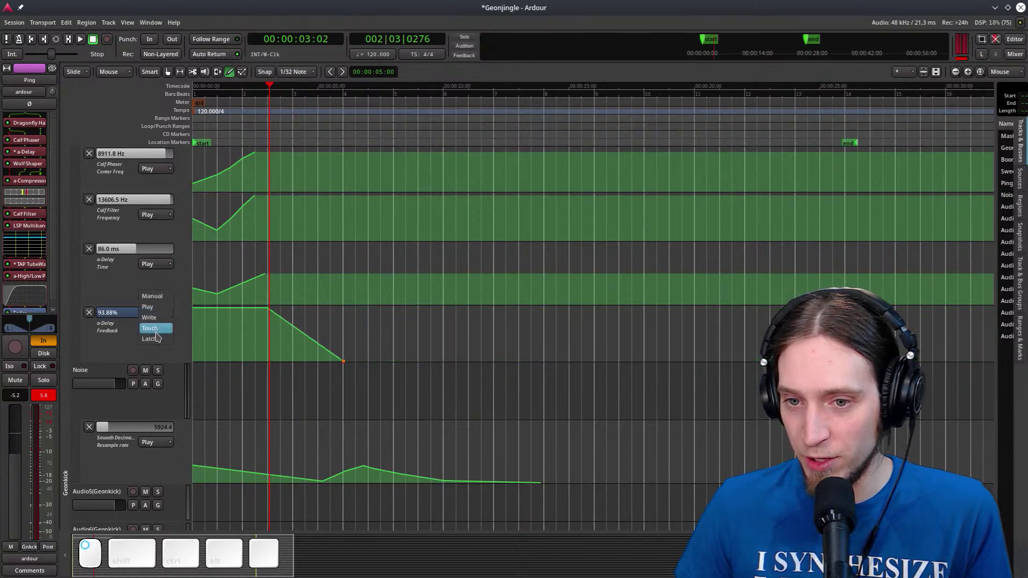
pyautogui.click(153, 304)
# Audition the mix from about bar 2 to hear the delay feedback fade out
pyautogui.press('space')
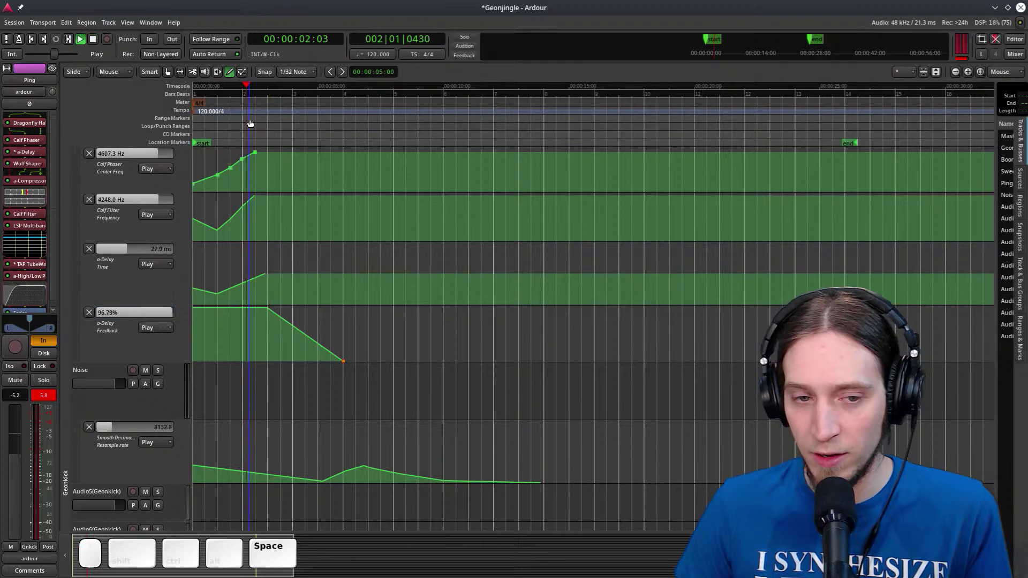
pyautogui.press('space')
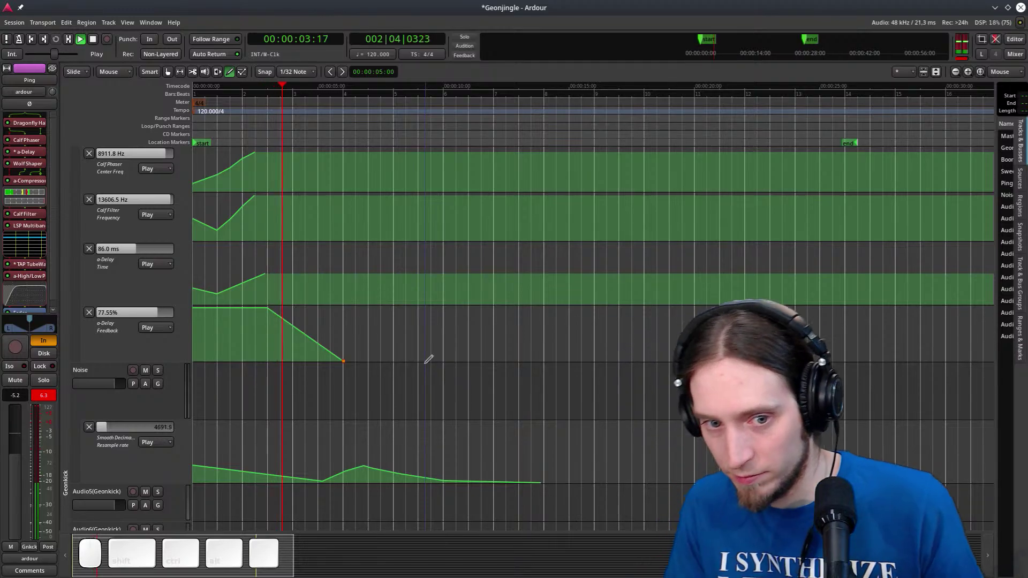
pyautogui.scroll(5, 321, 241)
pyautogui.press('space')
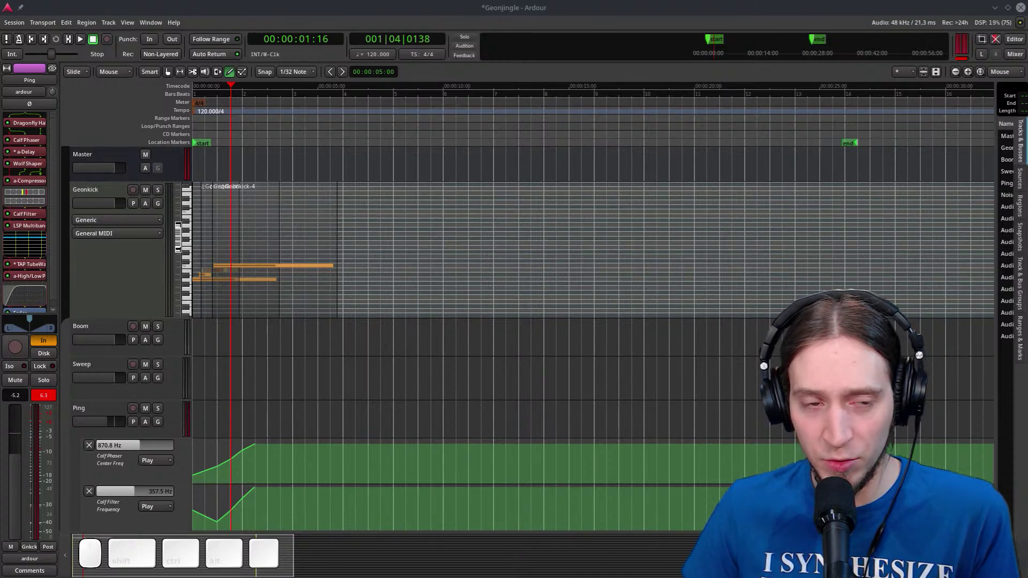
# Return the playhead to the session start and zoom the timeline in on the Geonkick regions
pyautogui.click(197, 116)
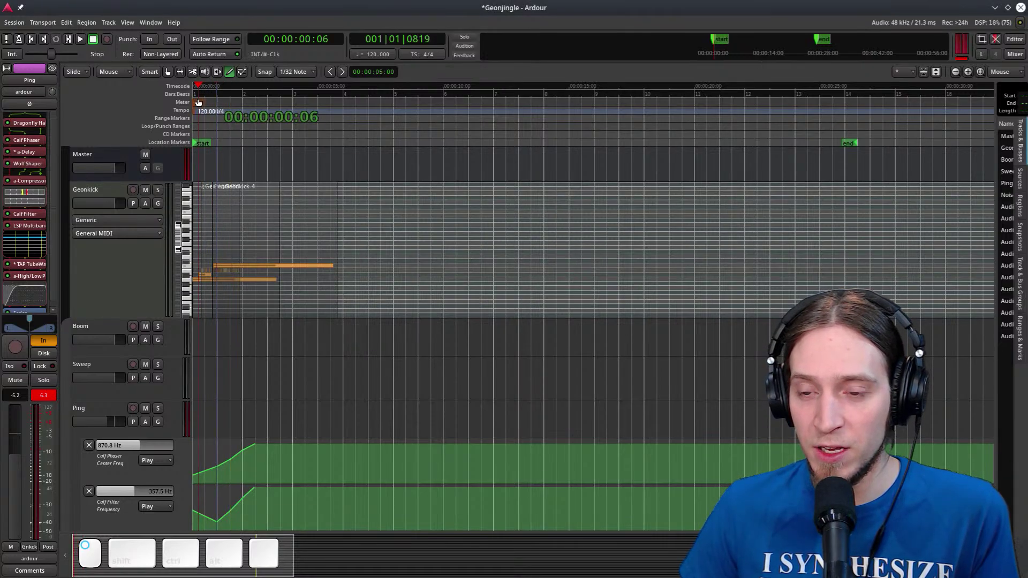
pyautogui.keyDown('ctrl'); pyautogui.scroll(2, 214, 118); pyautogui.keyUp('ctrl')
pyautogui.press('Home')
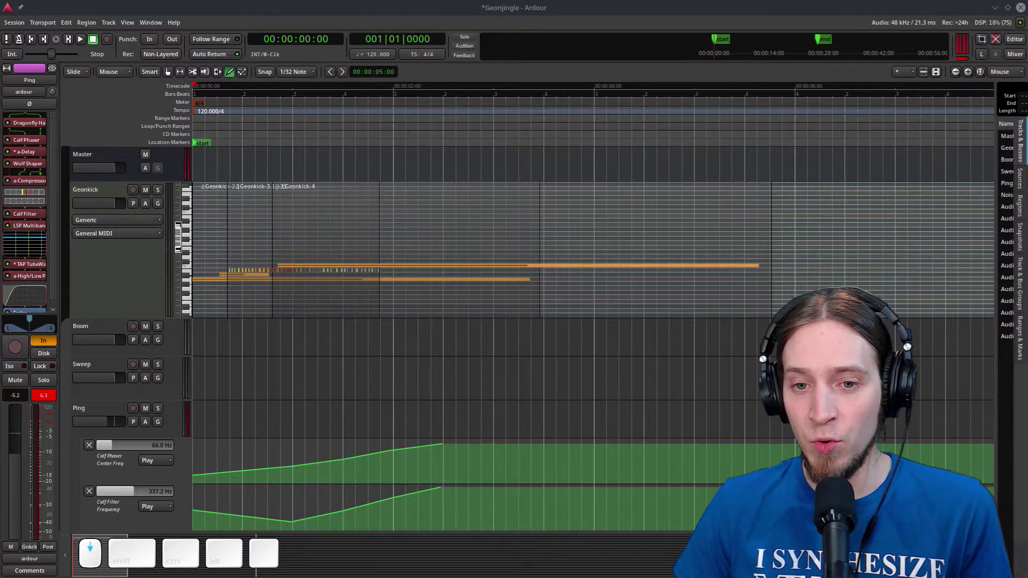
pyautogui.moveTo(259, 128); pyautogui.dragTo(125, 143)
pyautogui.moveTo(160, 308); pyautogui.dragTo(151, 269)
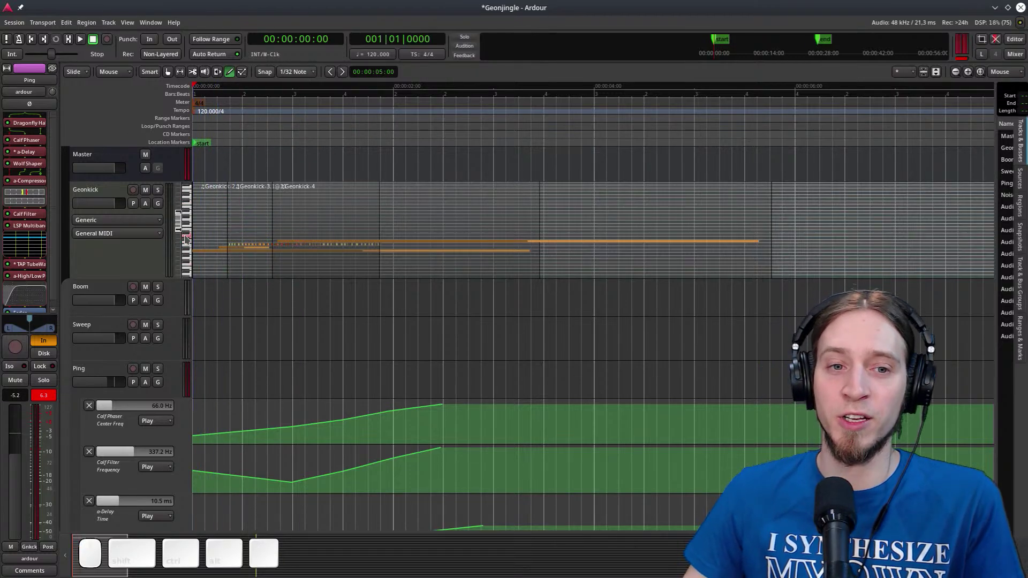
pyautogui.scroll(-5, 216, 284)
pyautogui.scroll(5, 217, 284)
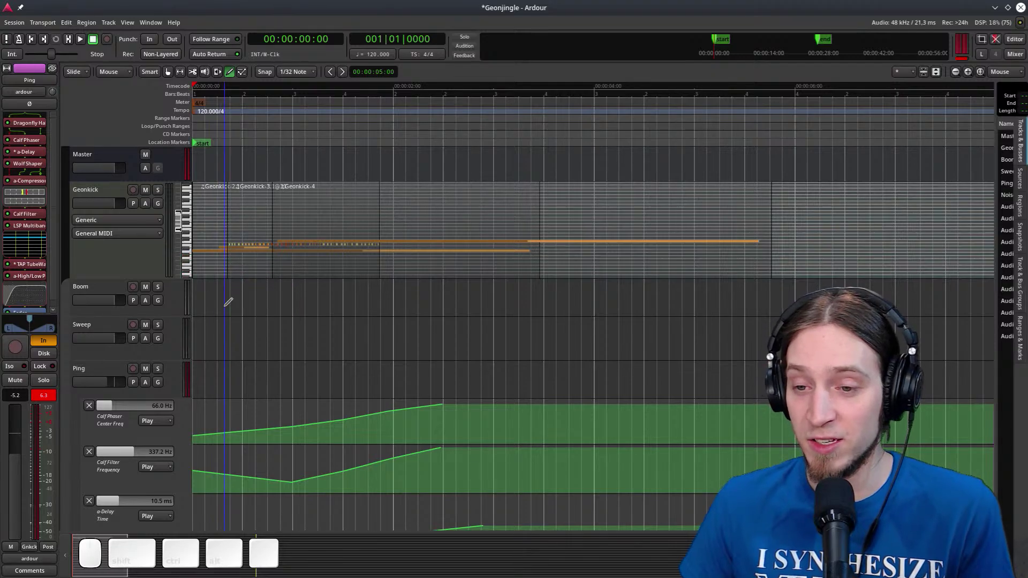
pyautogui.scroll(-5, 233, 305)
pyautogui.scroll(5, 243, 257)
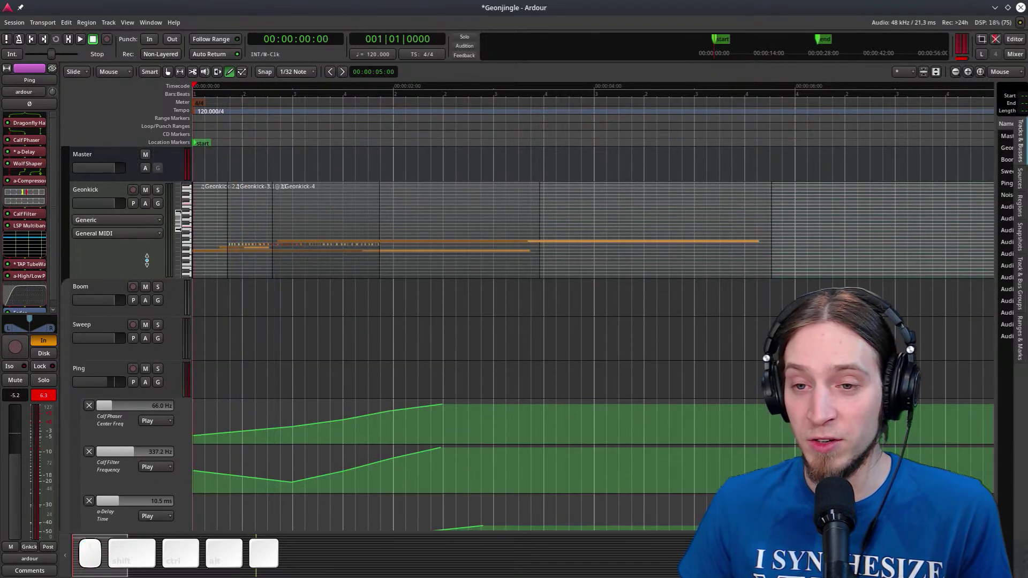
pyautogui.moveTo(130, 275); pyautogui.dragTo(130, 312)
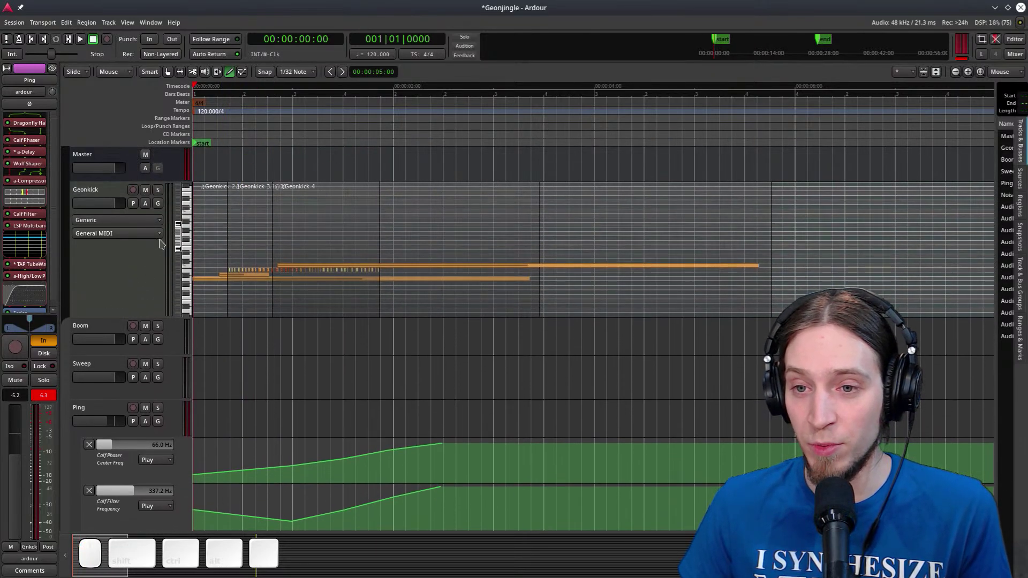
# Enlarge the Geonkick track's note rows and audition the jingle from the start past bar 4, following the Ping and Noise automation lanes
pyautogui.moveTo(180, 228); pyautogui.dragTo(178, 237)
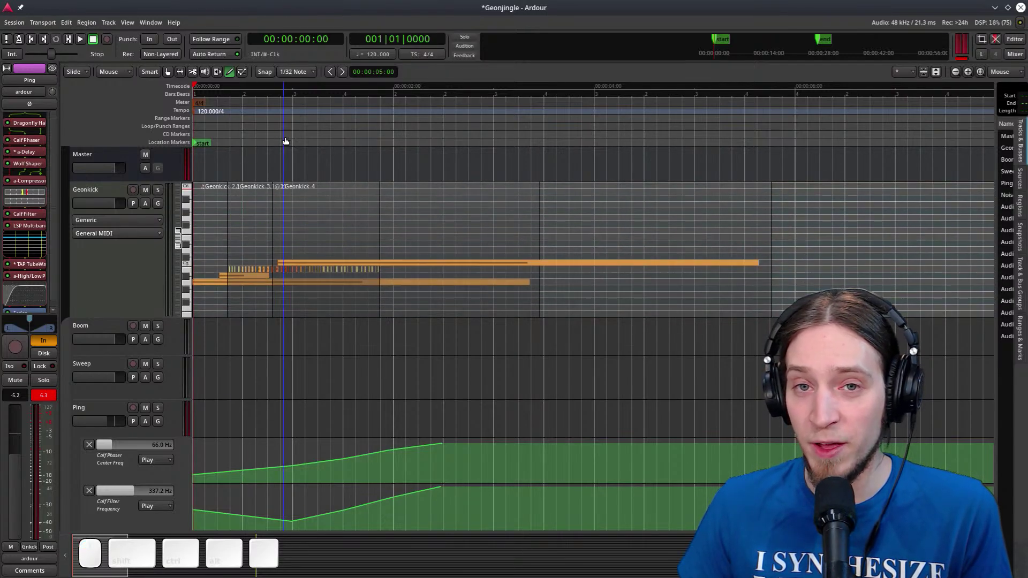
pyautogui.scroll(-3, 241, 356)
pyautogui.scroll(3, 252, 375)
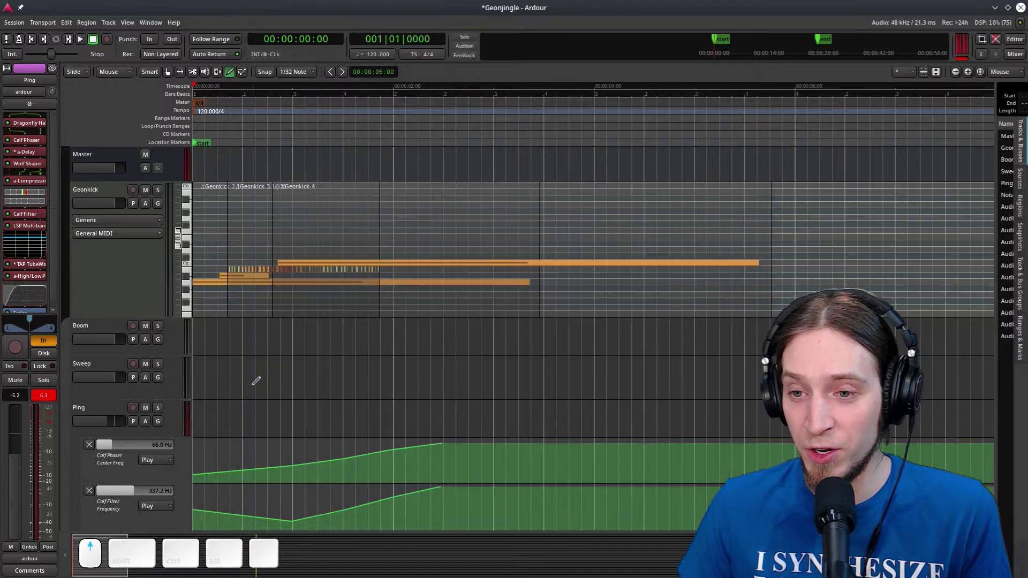
pyautogui.press('space')
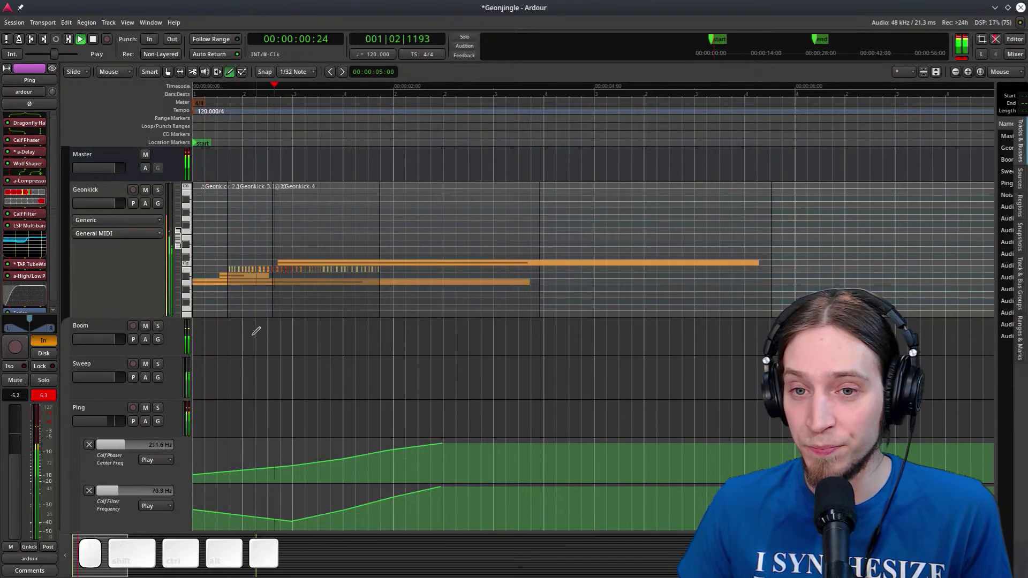
pyautogui.scroll(-3, 244, 343)
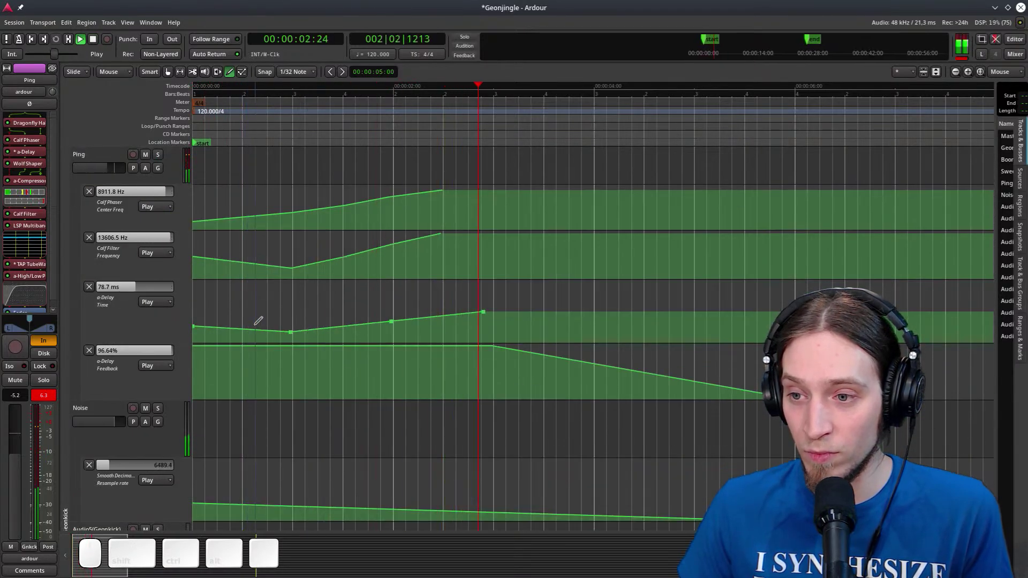
pyautogui.press('_')
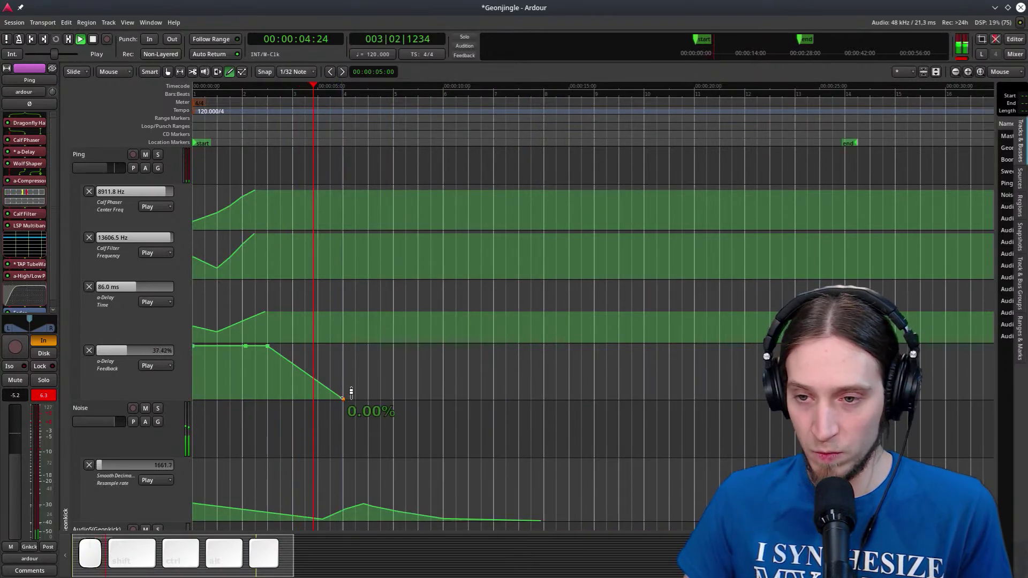
pyautogui.press('g')
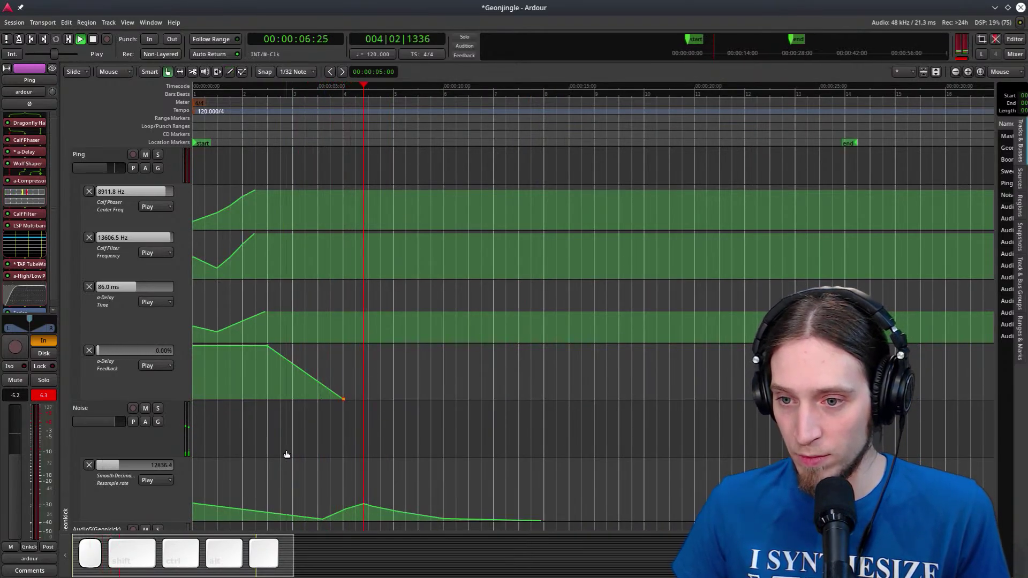
pyautogui.press('space')
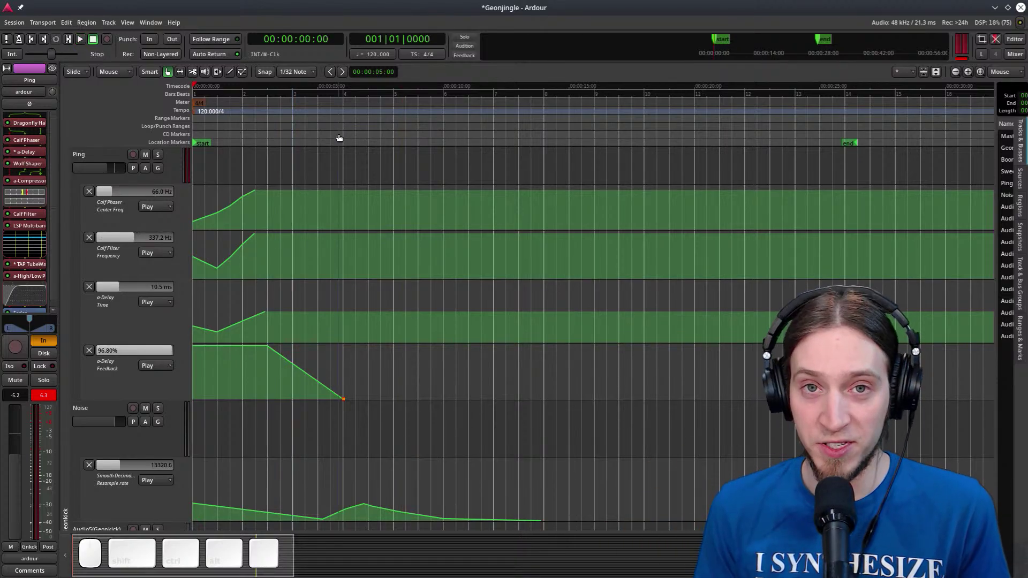
# Draw a MIDI region about 2.5 bars long on the Geonkick track from about bar 4 beat 2, containing one C#5 note about two bars long
pyautogui.scroll(5, 419, 184)
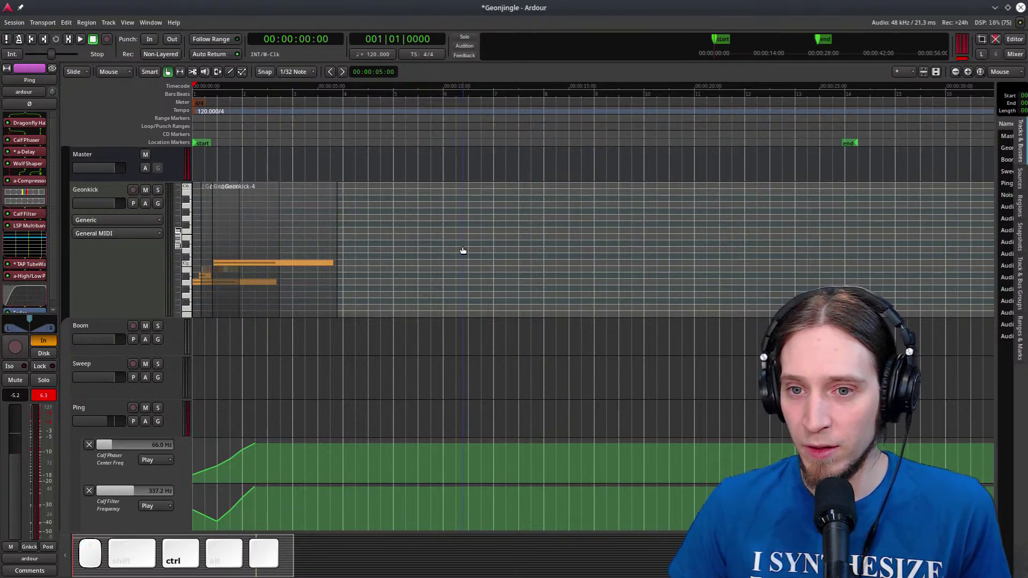
pyautogui.moveTo(119, 313); pyautogui.dragTo(136, 236)
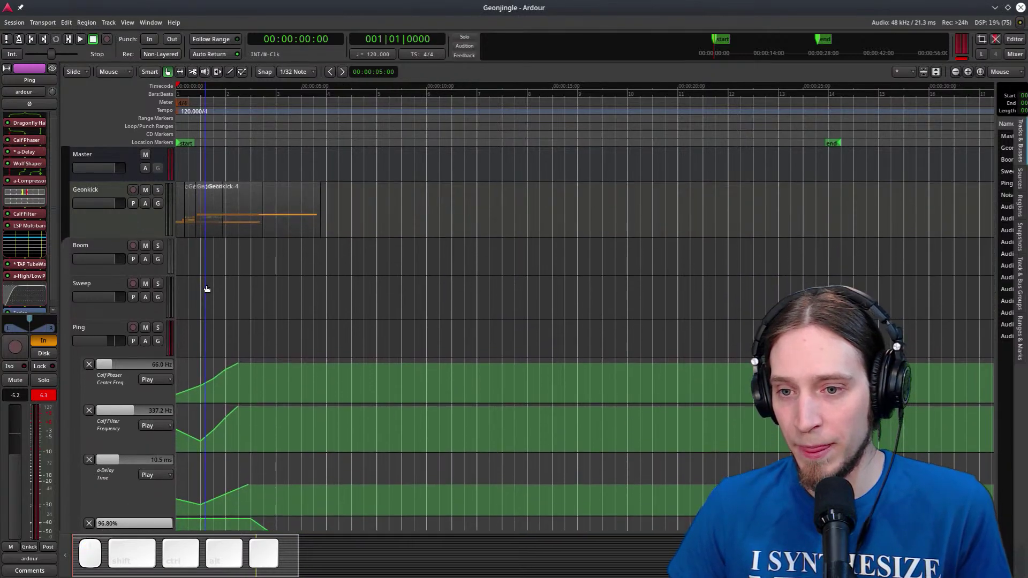
pyautogui.scroll(-3, 207, 290)
pyautogui.scroll(3, 223, 320)
pyautogui.moveTo(184, 239); pyautogui.dragTo(189, 292)
pyautogui.press('d')
pyautogui.moveTo(356, 241); pyautogui.dragTo(482, 242)
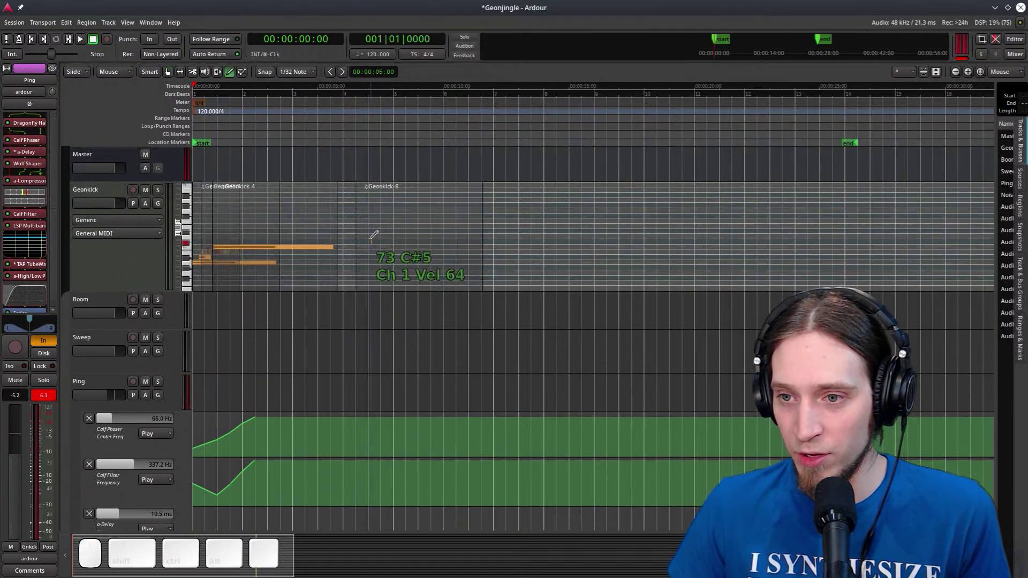
pyautogui.moveTo(371, 242); pyautogui.dragTo(472, 241)
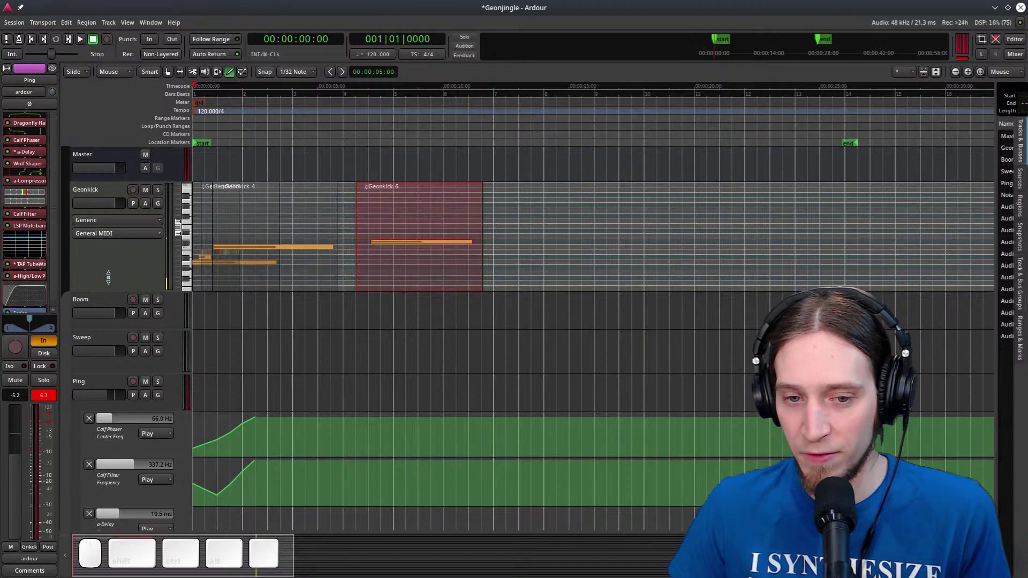
pyautogui.moveTo(108, 277); pyautogui.dragTo(105, 301)
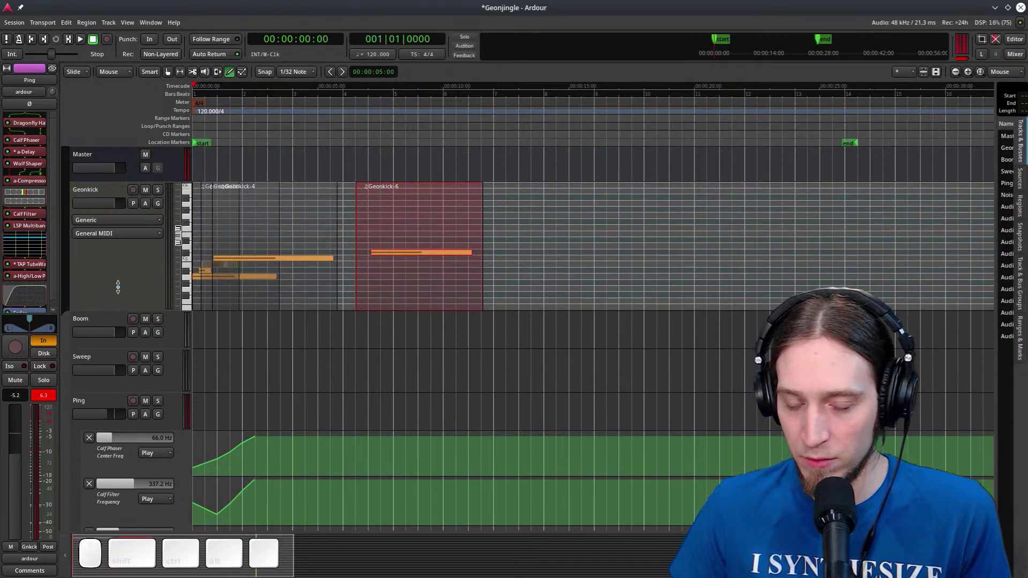
# Open the Geonkick plugin from its track and add a new instrument to the kit
pyautogui.click(116, 287)
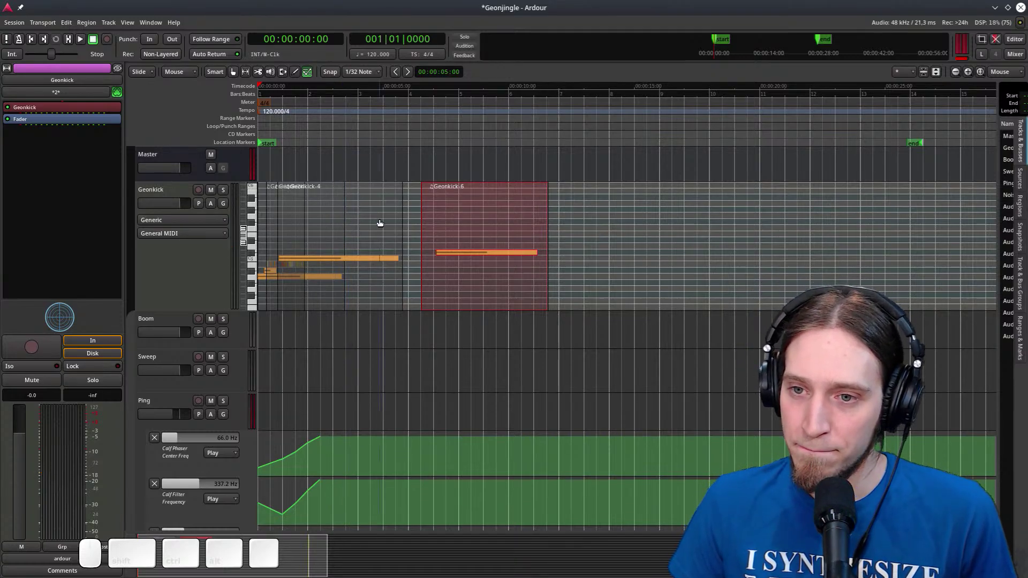
pyautogui.doubleClick(88, 107)
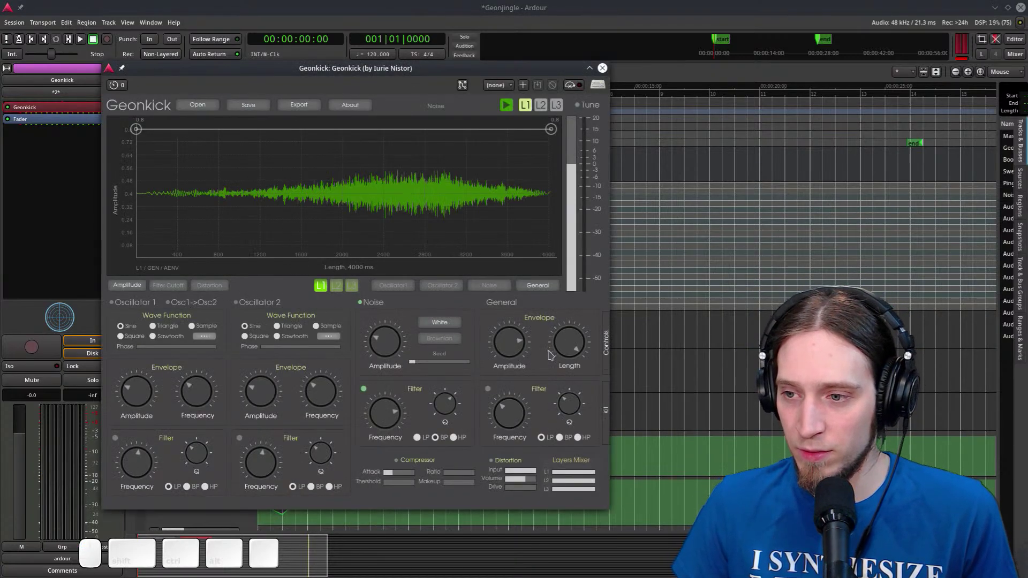
pyautogui.click(606, 426)
pyautogui.click(113, 307)
# Rename the new kit instrument Scream, assign it to key C#5 and output channel #4, and close the plugin window
pyautogui.doubleClick(134, 364)
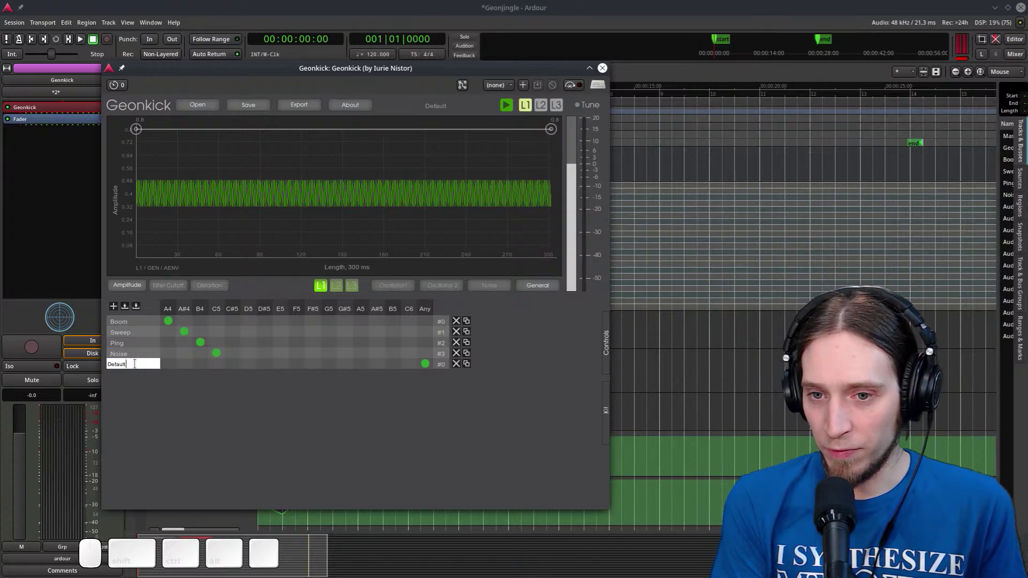
pyautogui.press('BackSpace')
pyautogui.press('BackSpace')
pyautogui.press('BackSpace')
pyautogui.write('Sc')
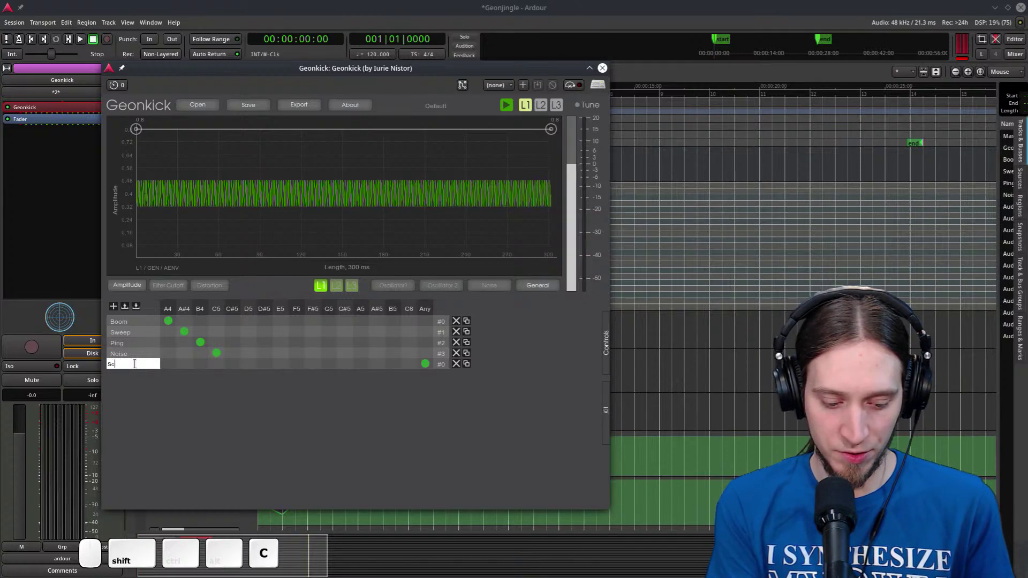
pyautogui.write('ream')
pyautogui.click(234, 365)
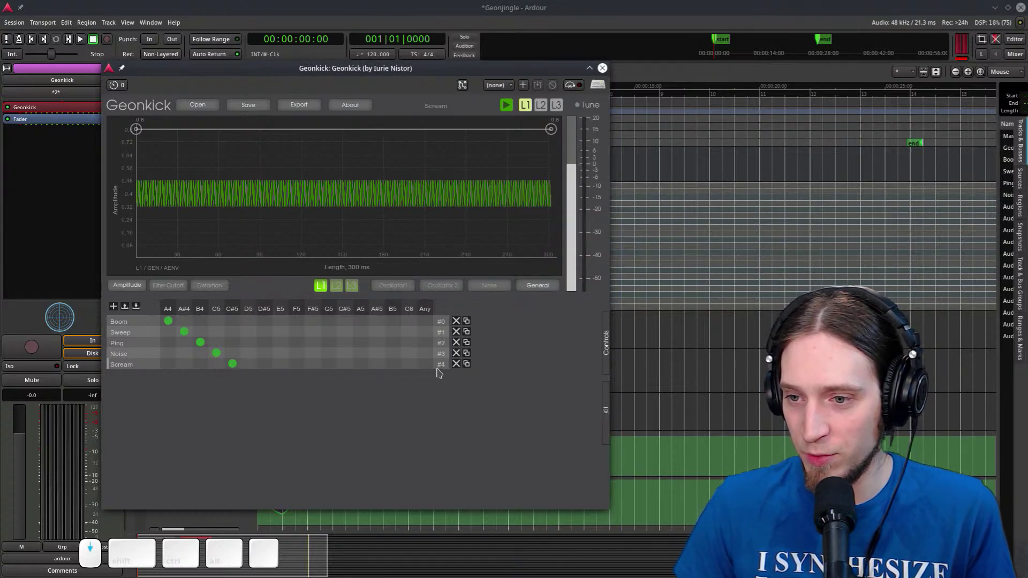
pyautogui.click(603, 68)
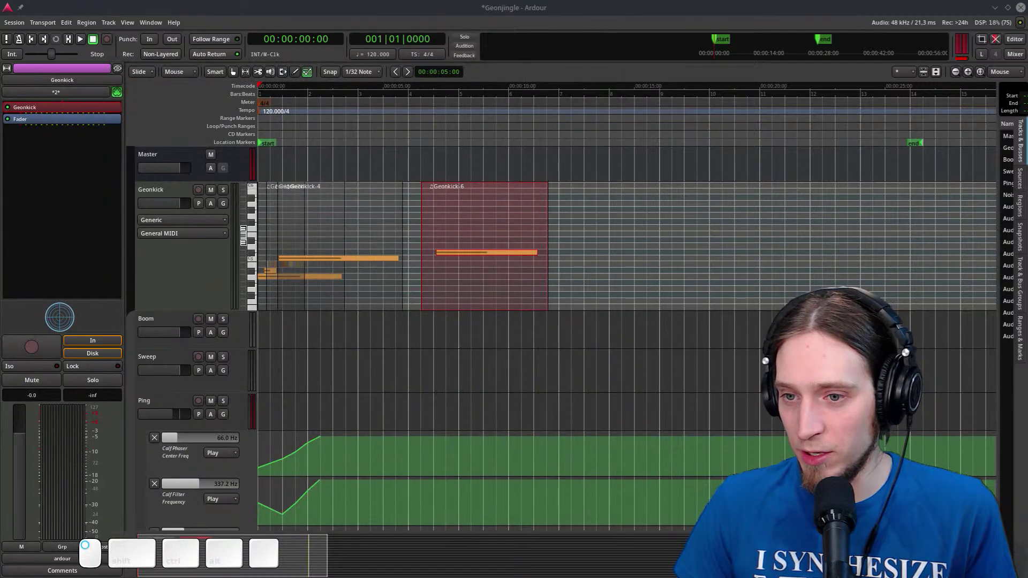
# Play the new region repeatedly from just before its note and check which Geonkick output track receives the signal
pyautogui.click(428, 105)
pyautogui.press('space')
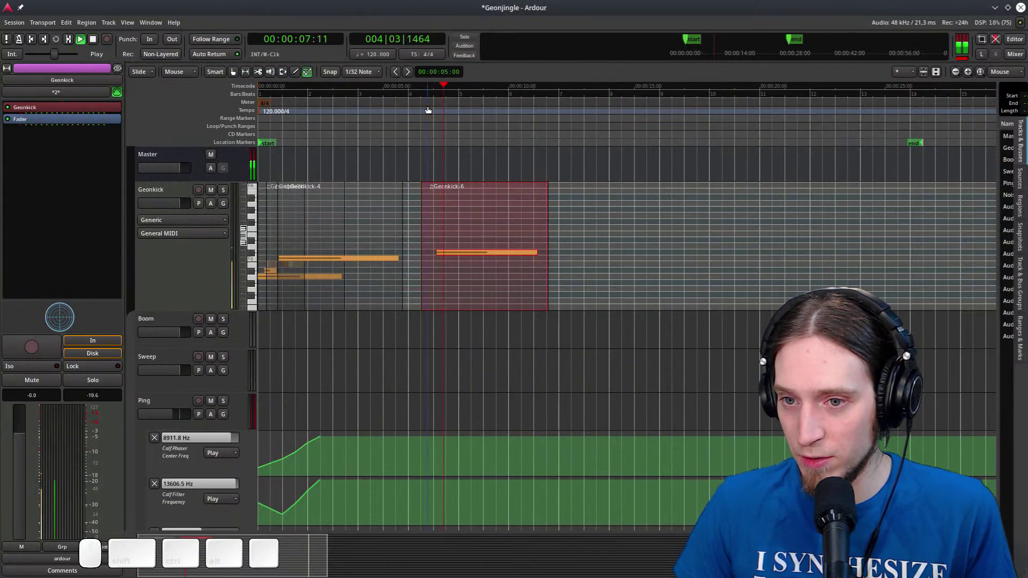
pyautogui.press('space')
pyautogui.scroll(-4, 548, 389)
pyautogui.press('space')
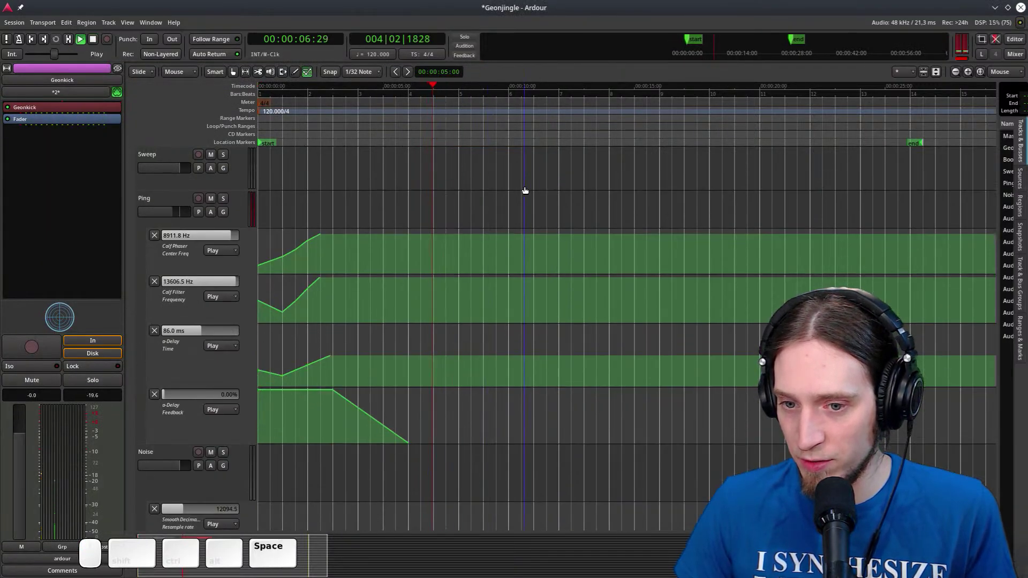
pyautogui.scroll(-2, 540, 339)
pyautogui.press('space')
pyautogui.press('space')
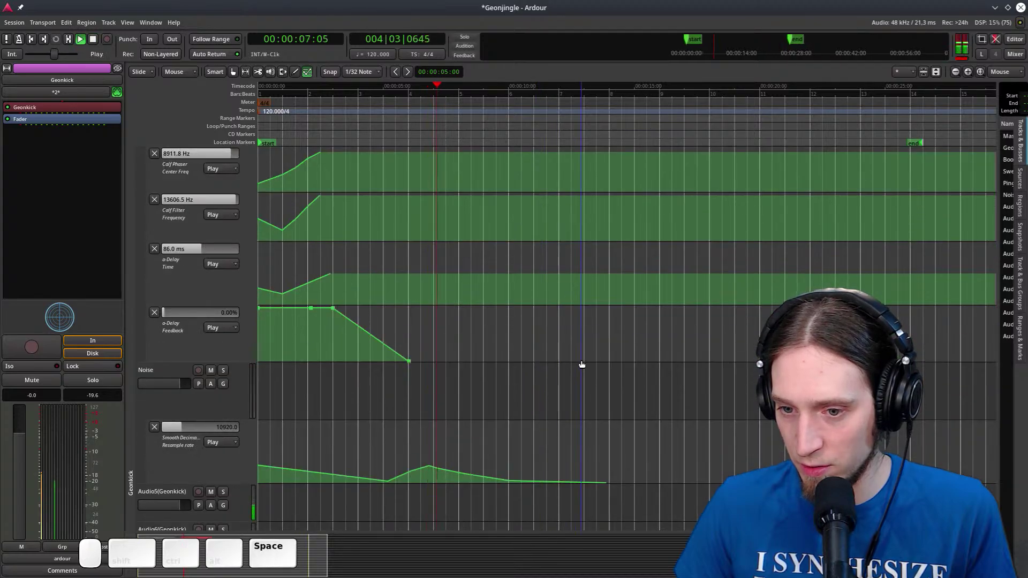
pyautogui.press('space')
# Rename the Audio5 output track below Noise to Scream
pyautogui.click(174, 493)
pyautogui.doubleClick(96, 499)
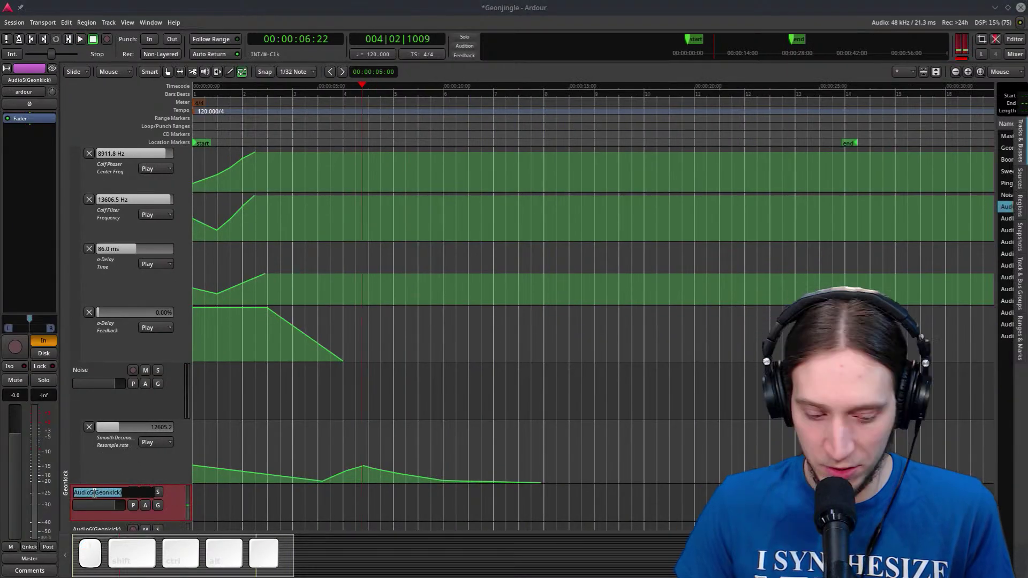
pyautogui.write('Scream')
pyautogui.press('Return')
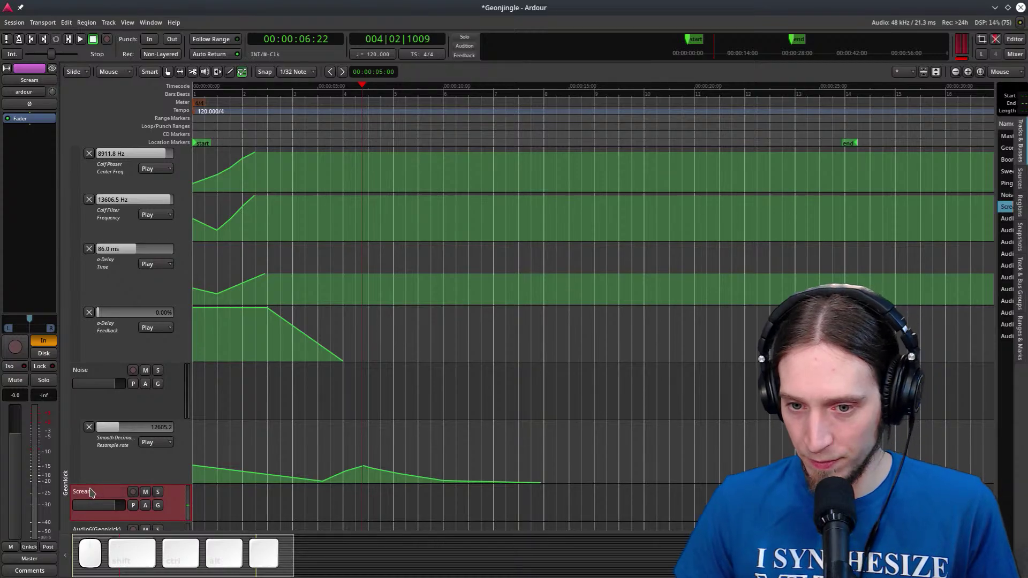
# Reduce the height of the Noise track and its Resample rate lane, and make the Scream track taller
pyautogui.moveTo(115, 477); pyautogui.dragTo(115, 428)
pyautogui.moveTo(110, 472); pyautogui.dragTo(110, 508)
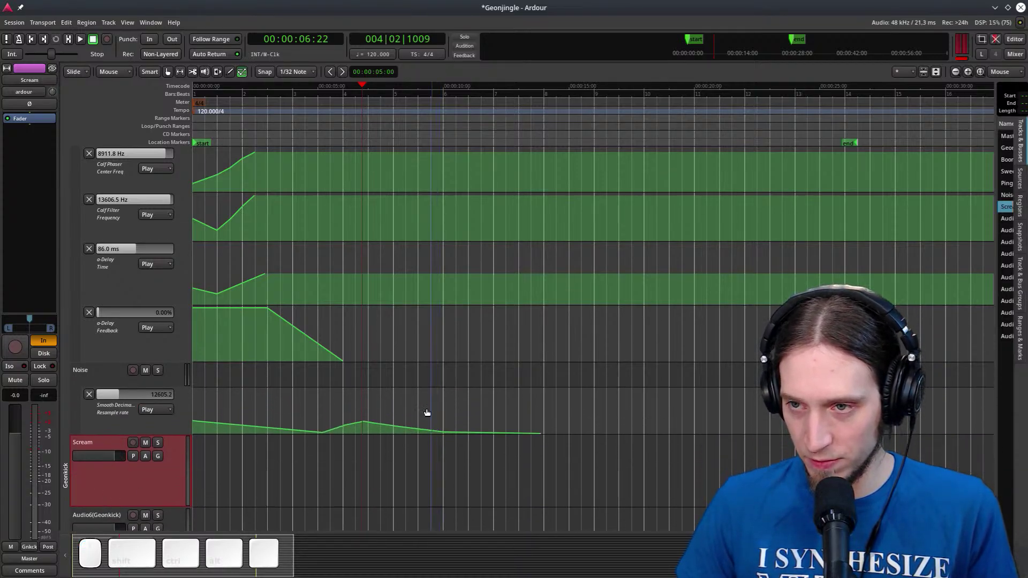
# Play the new region briefly and check that its signal reaches the Scream track
pyautogui.scroll(-3, 418, 381)
pyautogui.scroll(6, 380, 385)
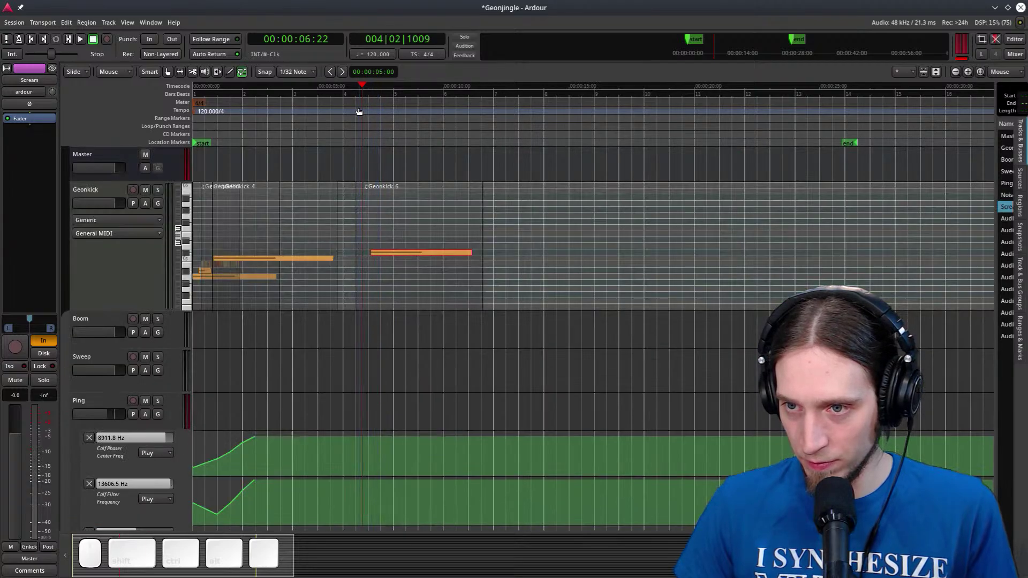
pyautogui.scroll(-6, 451, 376)
pyautogui.scroll(-2, 372, 423)
pyautogui.keyDown('ctrl'); pyautogui.scroll(1, 358, 401); pyautogui.keyUp('ctrl')
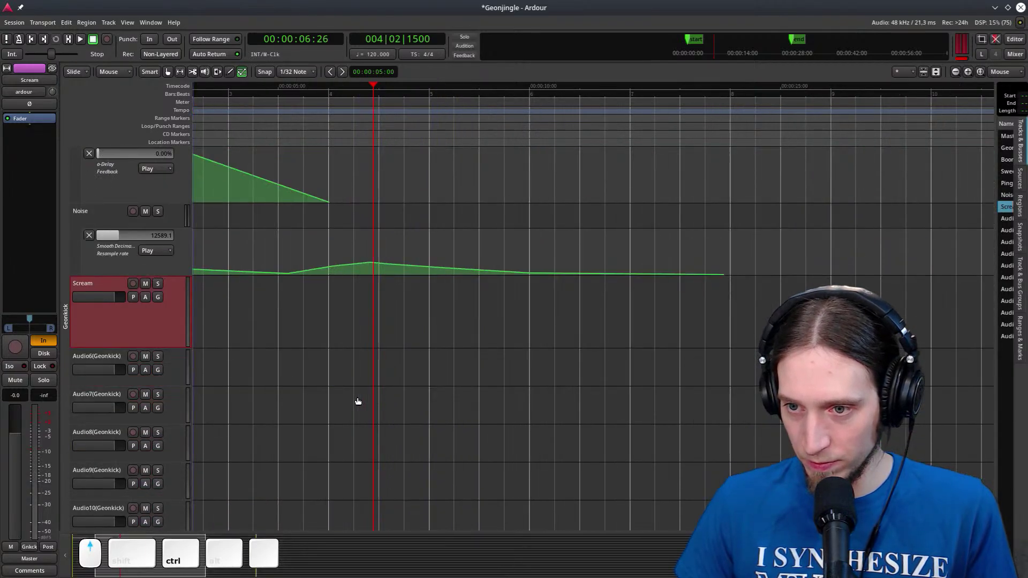
pyautogui.press('space')
pyautogui.press('space')
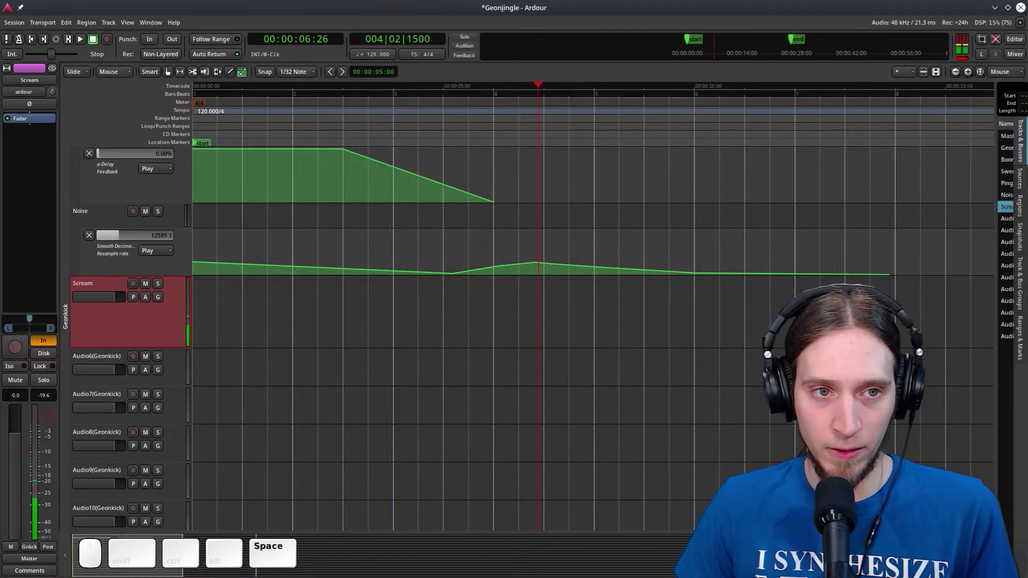
# In Geonkick's controls for Scream, set both oscillators to Triangle and enable Oscillator 2 and Osc1->Osc2 modulation
pyautogui.moveTo(473, 137); pyautogui.dragTo(379, 76)
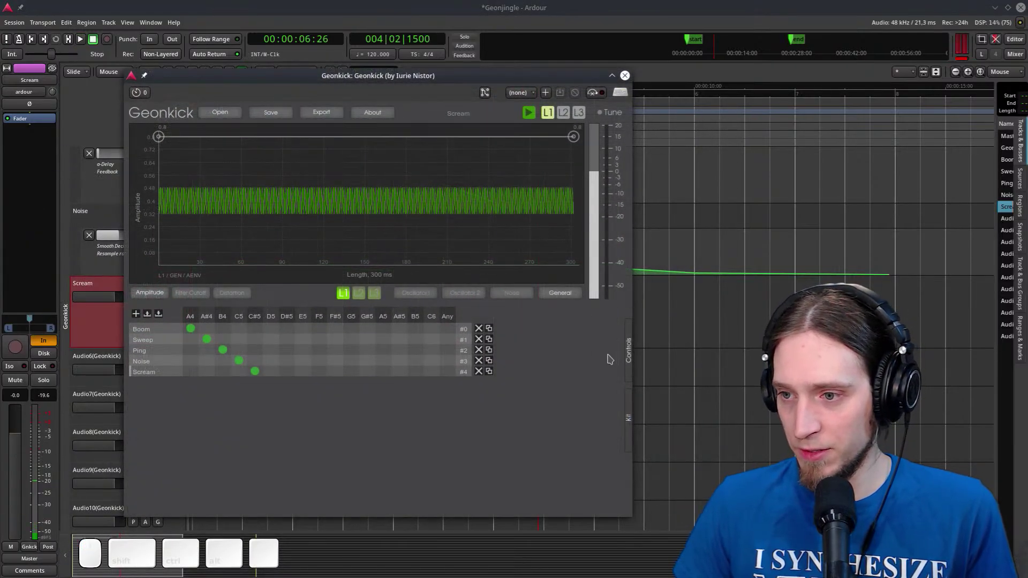
pyautogui.click(630, 359)
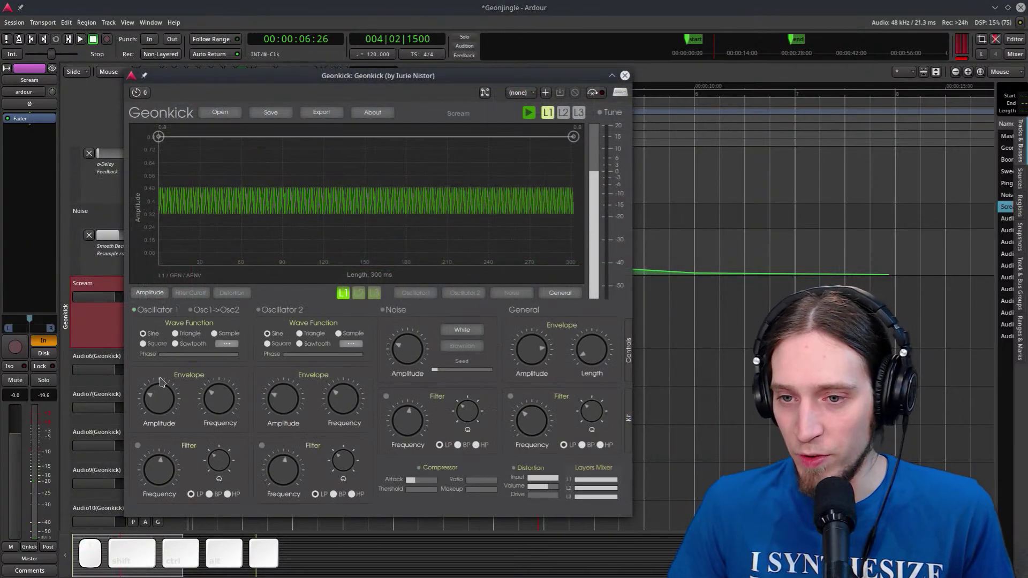
pyautogui.click(308, 336)
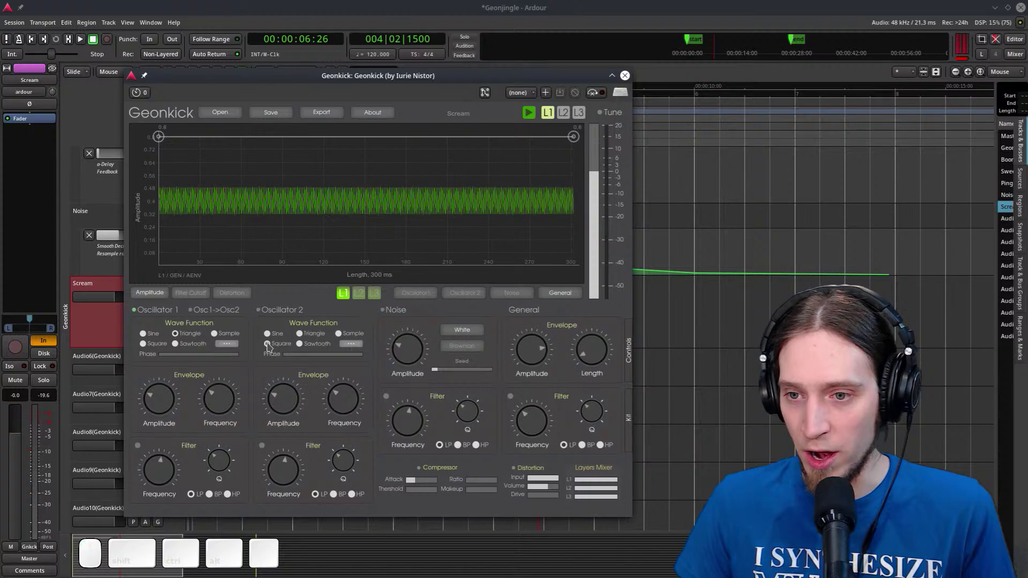
pyautogui.click(301, 345)
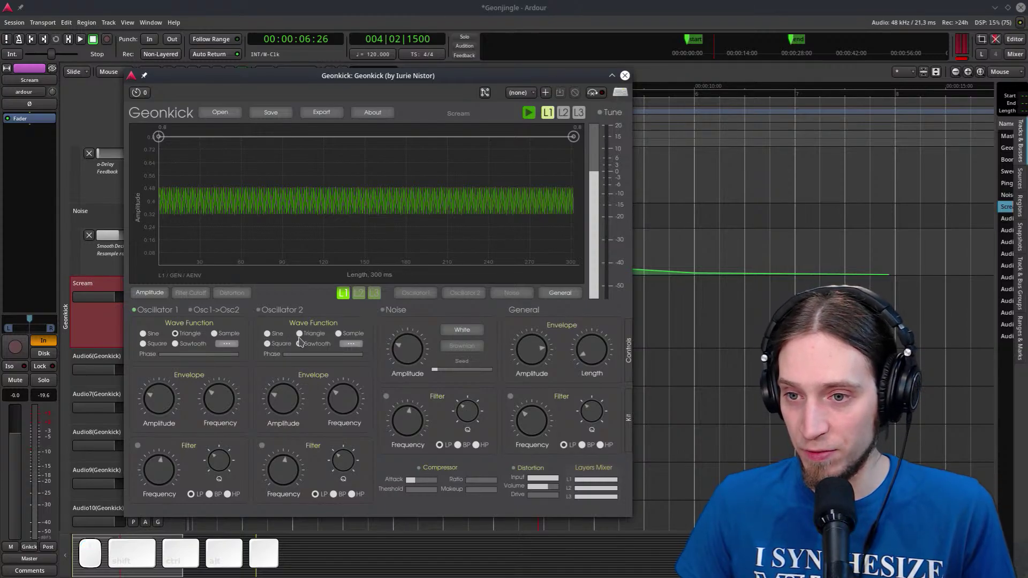
pyautogui.click(259, 310)
pyautogui.click(191, 311)
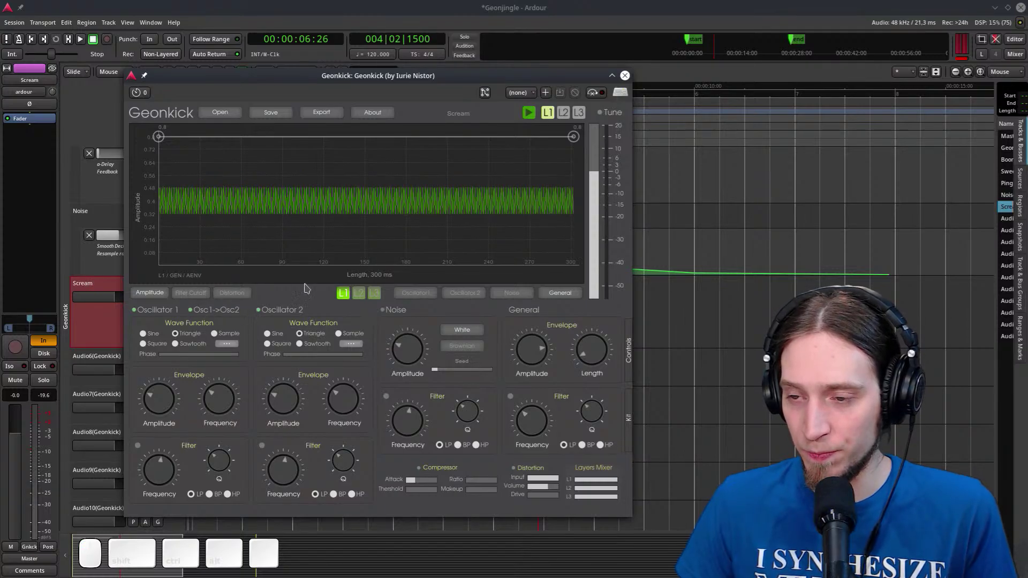
# Play the Scream note to hear the modulated triangle oscillators
pyautogui.press('space')
pyautogui.press('space')
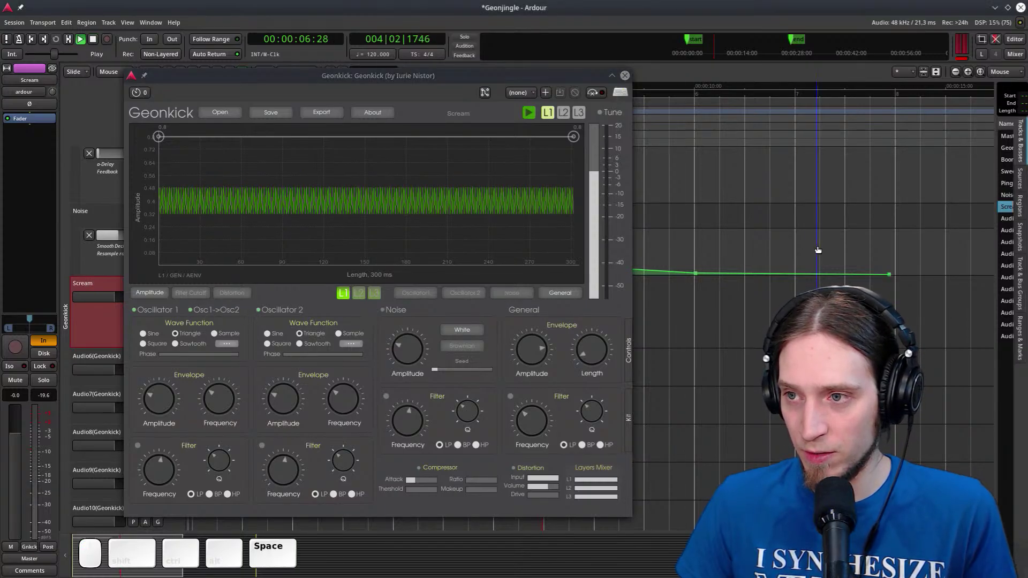
pyautogui.press('space')
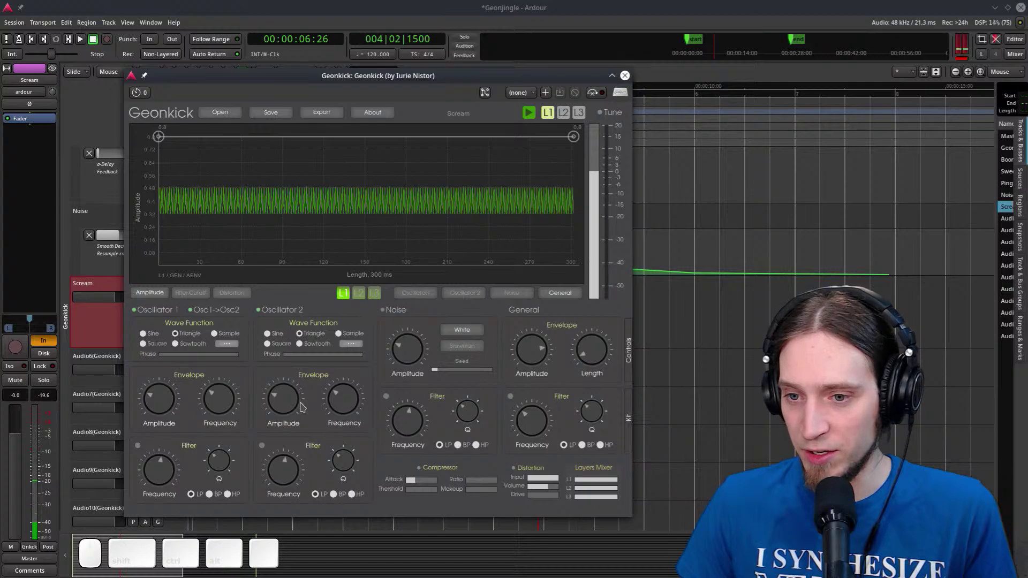
# Raise the envelope amplitudes of oscillators 1 and 2 in the Scream patch and audition the sound
pyautogui.moveTo(301, 407); pyautogui.dragTo(291, 390)
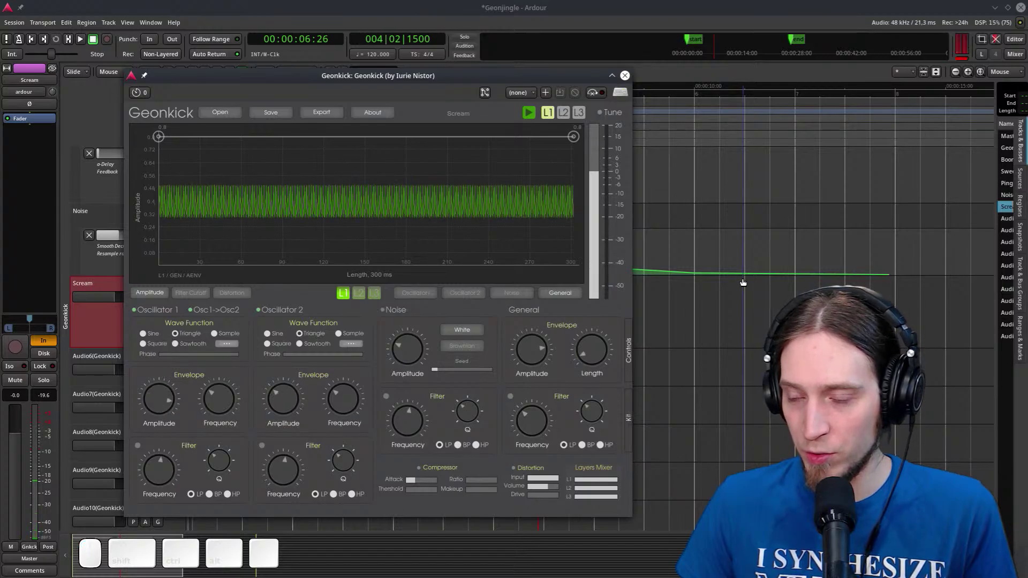
pyautogui.press('space')
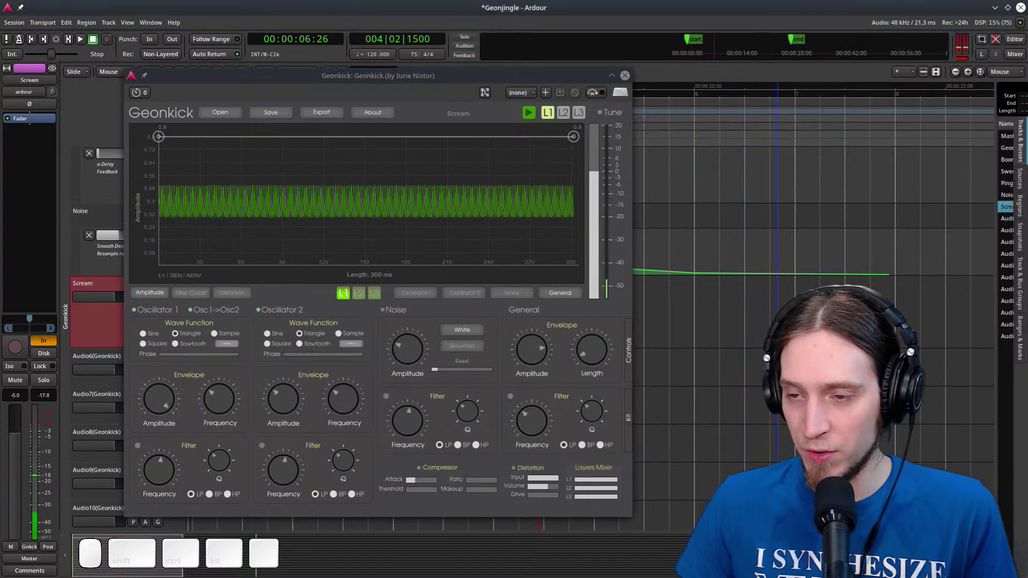
pyautogui.press('space')
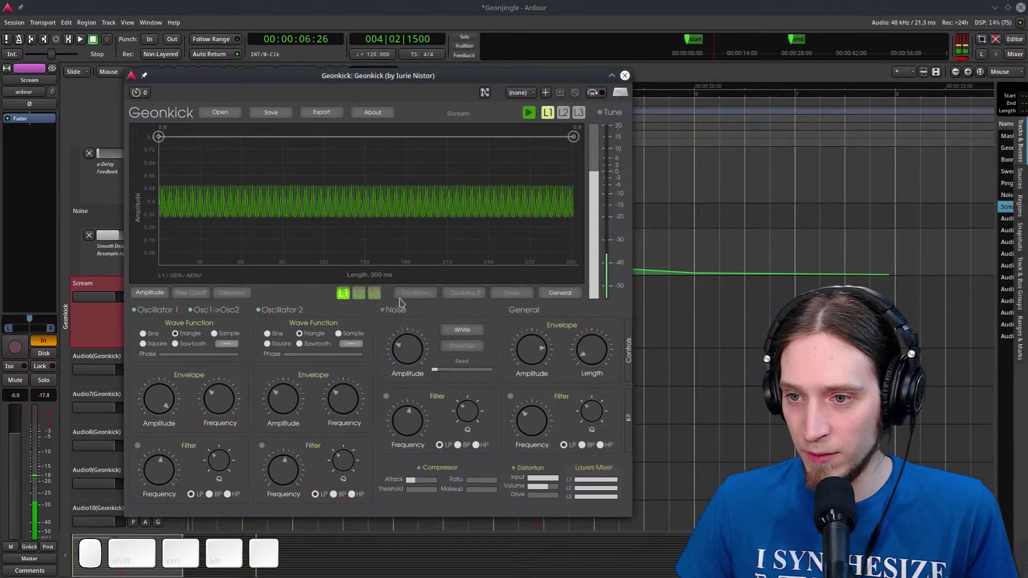
# Set oscillator 1's envelope frequency to about 691 Hz and play the session to hear it
pyautogui.moveTo(213, 398)
pyautogui.mouseDown()
pyautogui.moveTo(213, 407)
pyautogui.moveTo(224, 381)
pyautogui.mouseUp()
pyautogui.press('space')
pyautogui.press('space')
pyautogui.press('space')
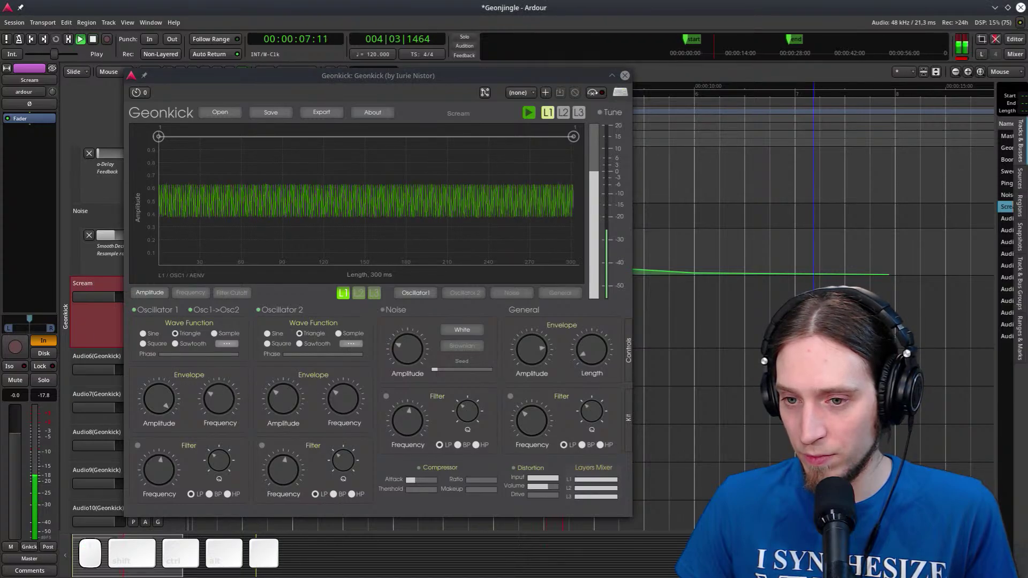
pyautogui.press('space')
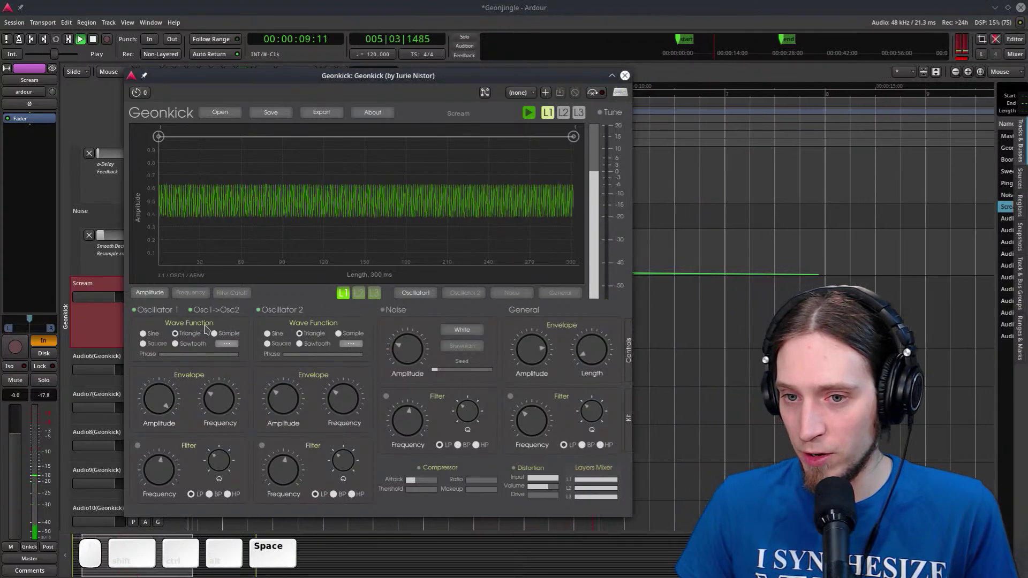
# Lower the end of oscillator 1's frequency envelope to about 89 Hz and extend the sound length to 2085 ms, auditioning each change
pyautogui.click(191, 292)
pyautogui.moveTo(573, 137); pyautogui.dragTo(574, 211)
pyautogui.press('space')
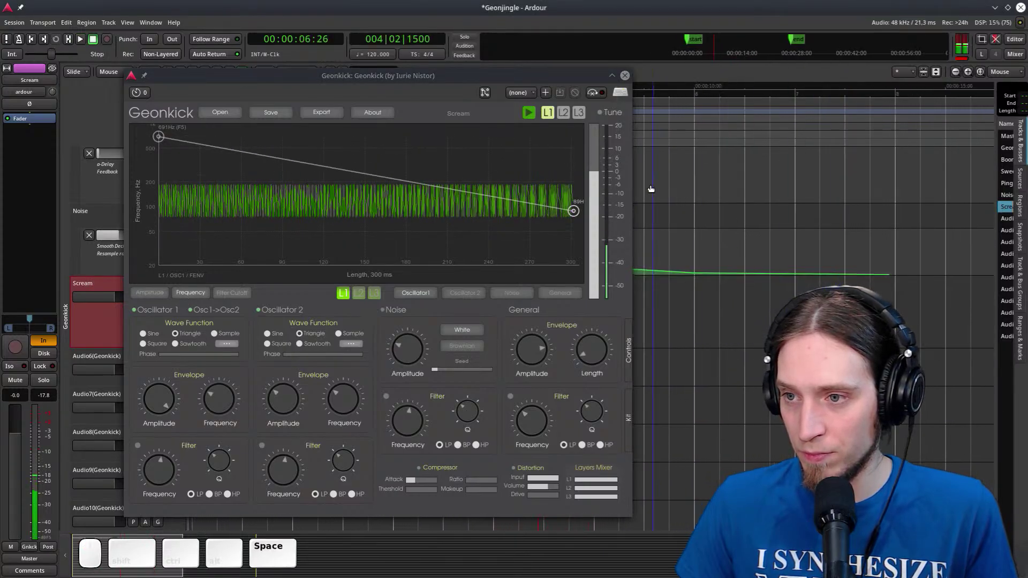
pyautogui.moveTo(595, 339); pyautogui.dragTo(614, 290)
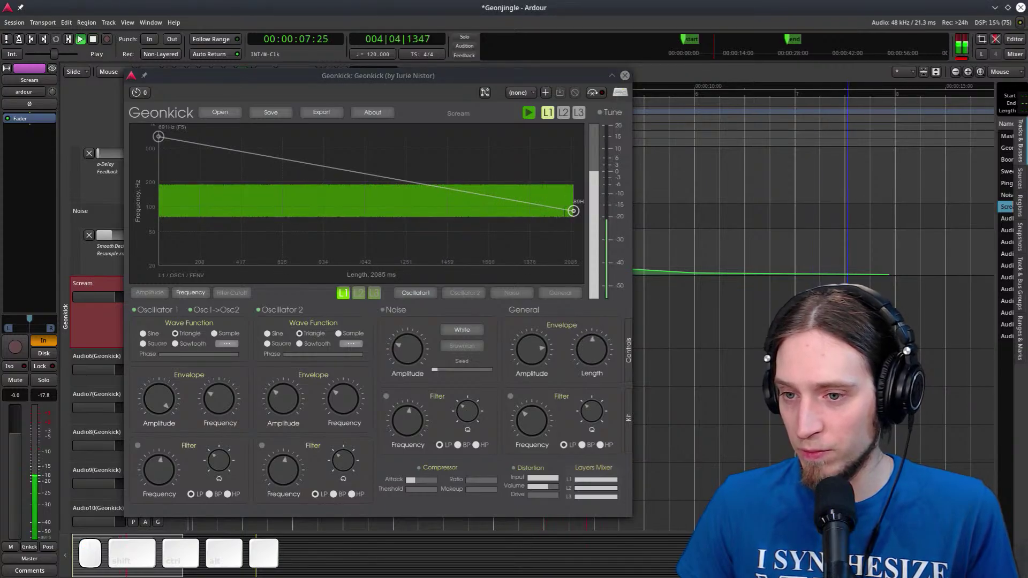
pyautogui.press('space')
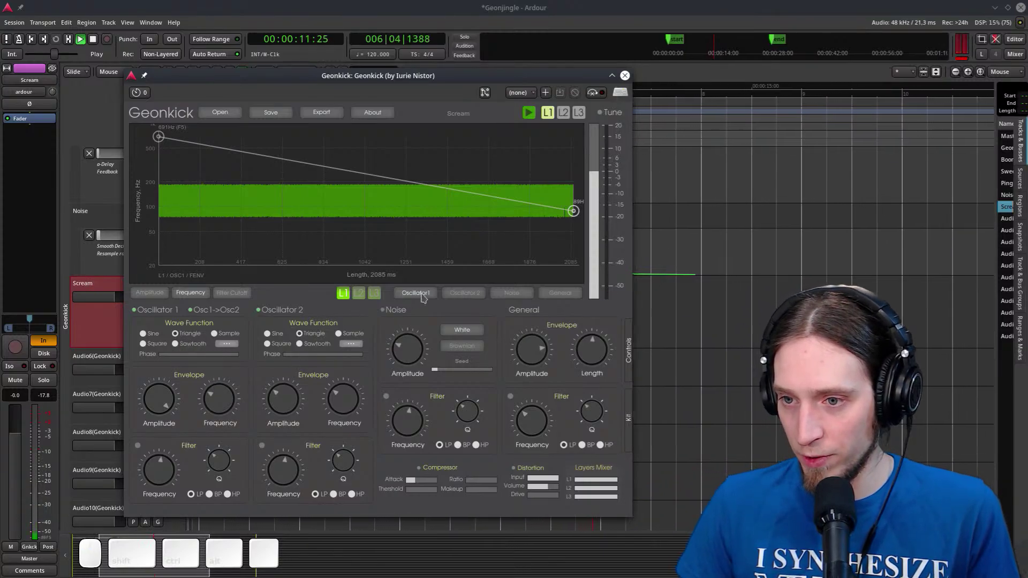
# Lower the start of oscillator 2's frequency envelope to about 100 Hz for a rising sweep and audition it
pyautogui.click(465, 293)
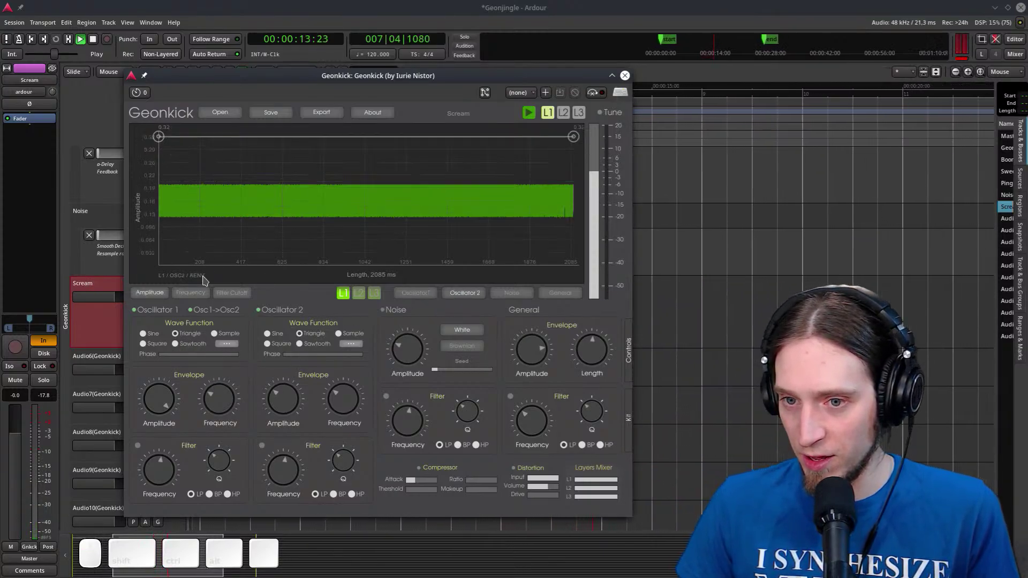
pyautogui.click(191, 293)
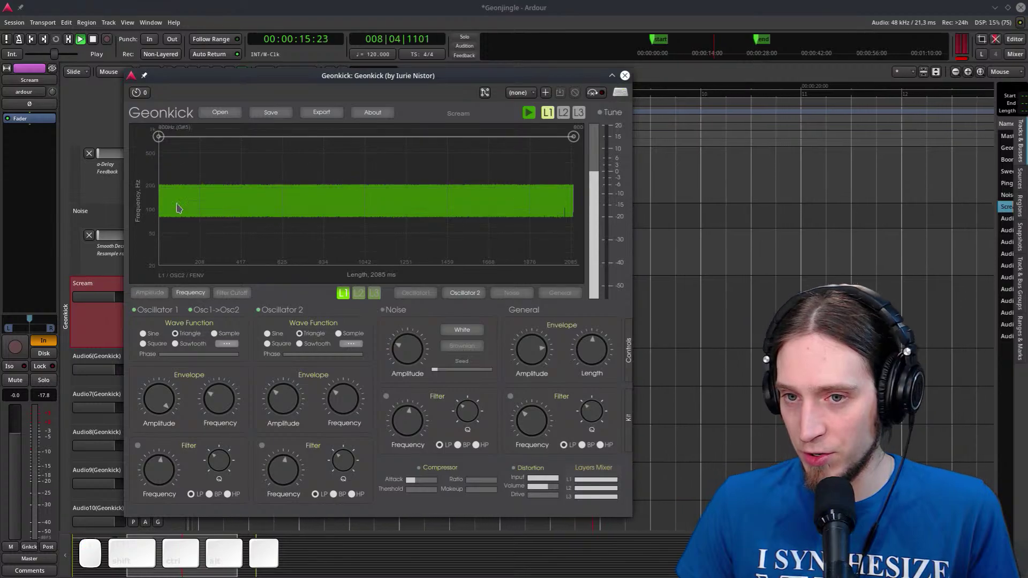
pyautogui.moveTo(158, 137); pyautogui.dragTo(158, 210)
pyautogui.press('space')
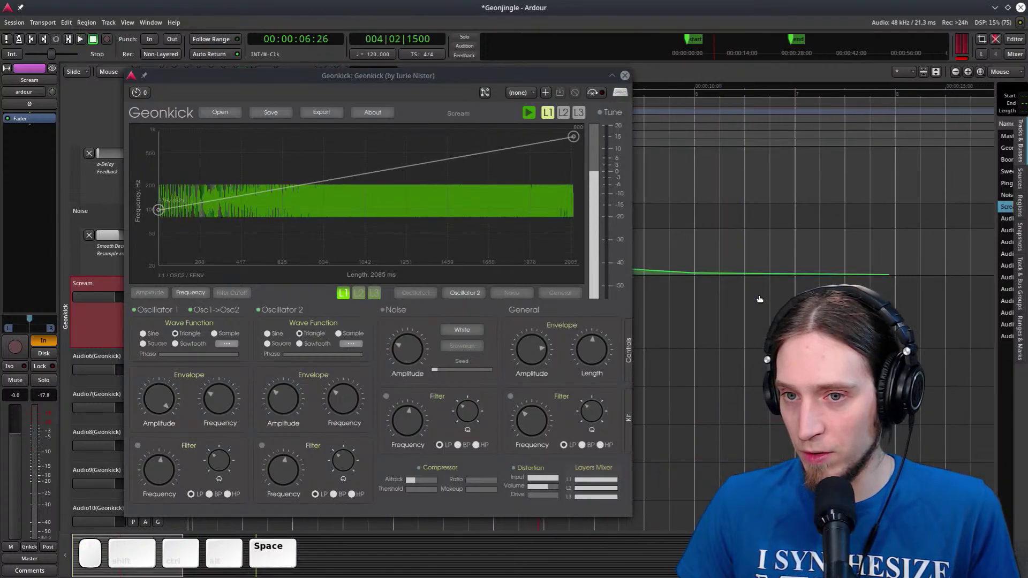
pyautogui.press('space')
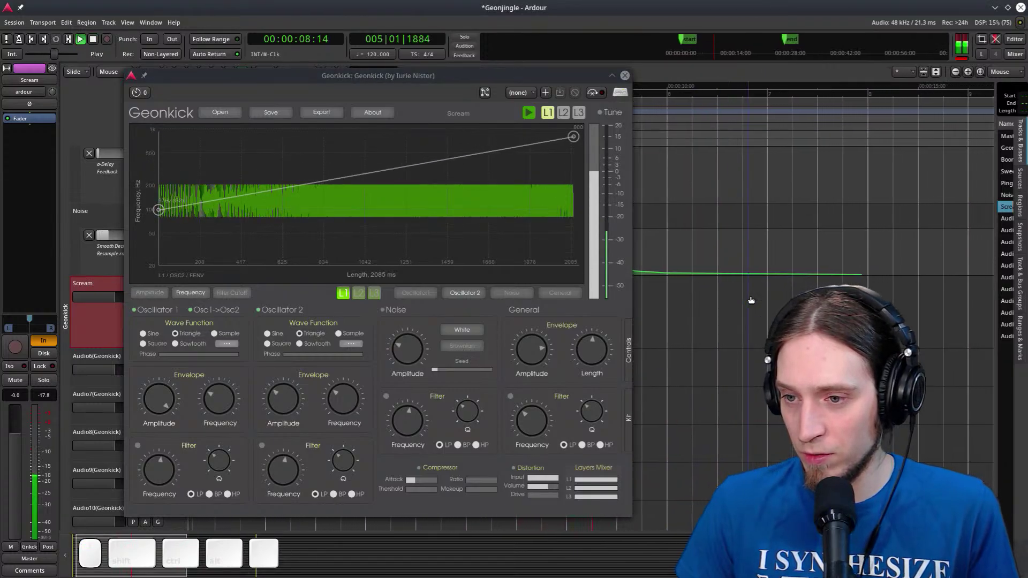
pyautogui.press('space')
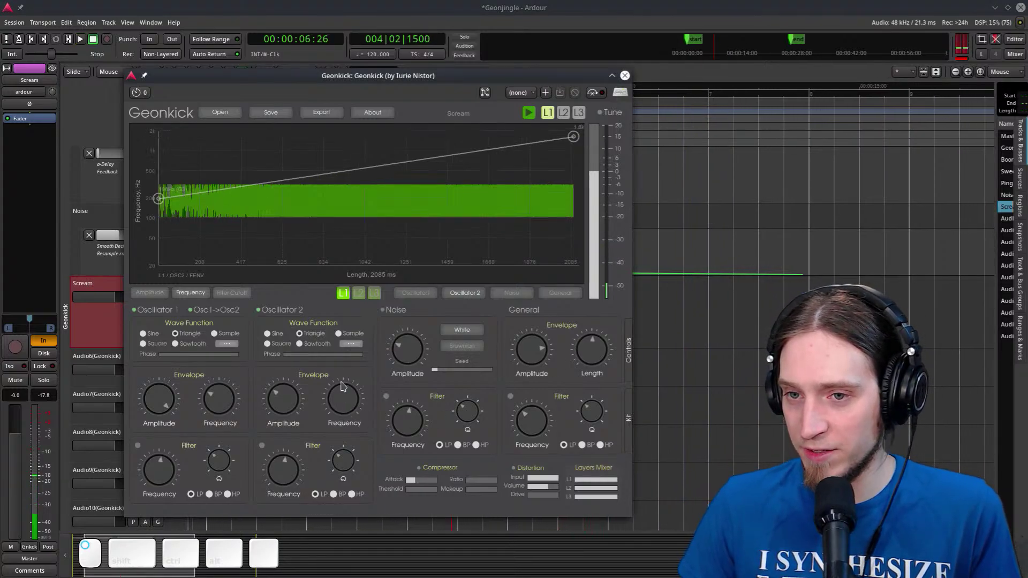
# Raise oscillator 2's envelope frequency in stages to about 6 kHz, playing the sound back between adjustments
pyautogui.press('space')
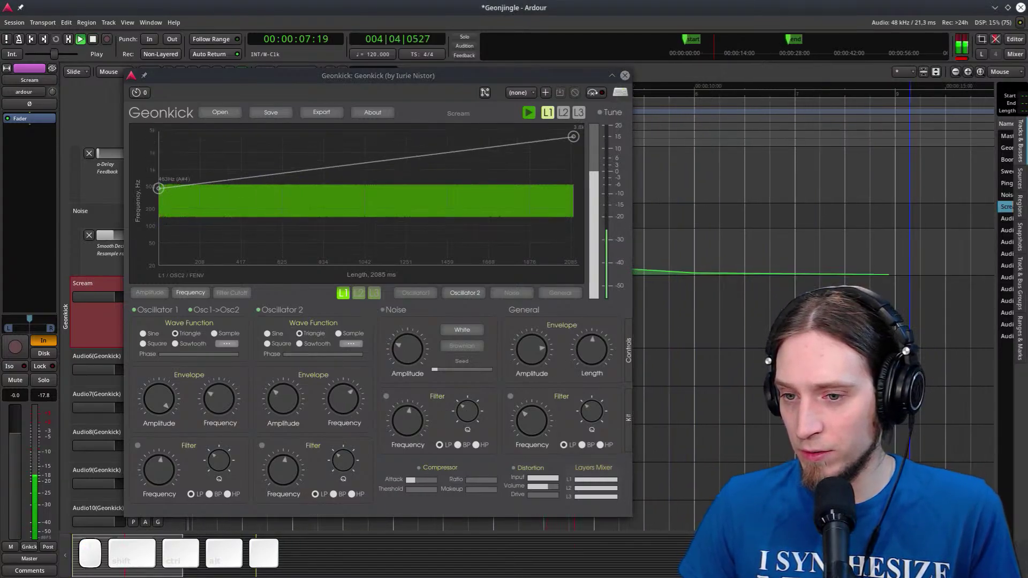
pyautogui.press('space')
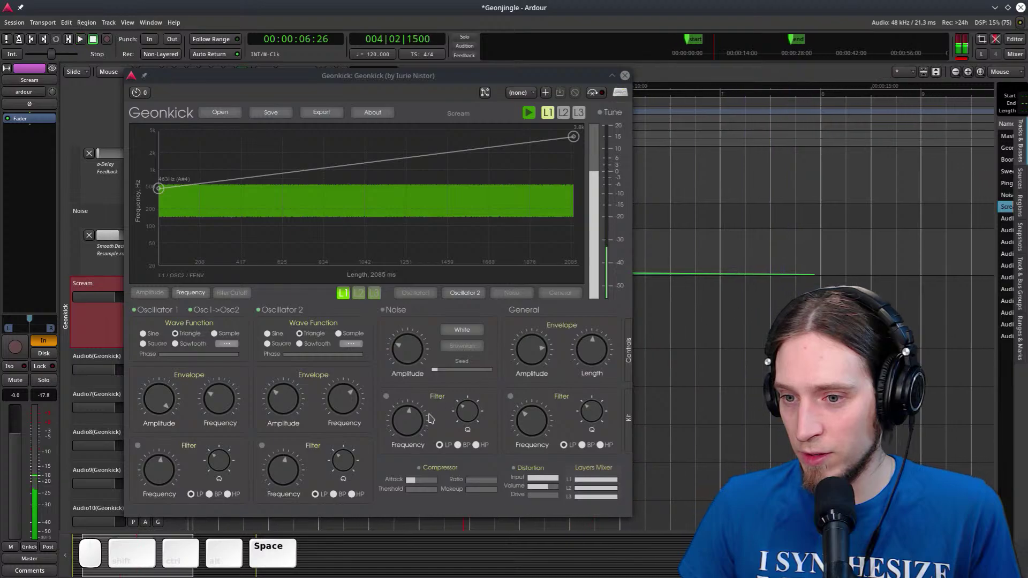
pyautogui.moveTo(351, 399); pyautogui.dragTo(352, 385)
pyautogui.press('space')
pyautogui.press('space')
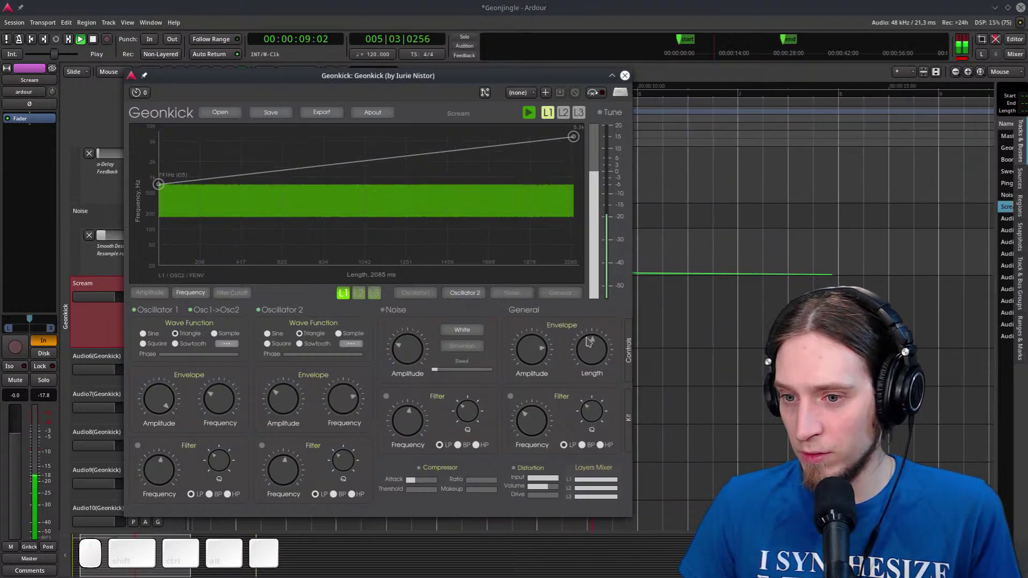
pyautogui.press('space')
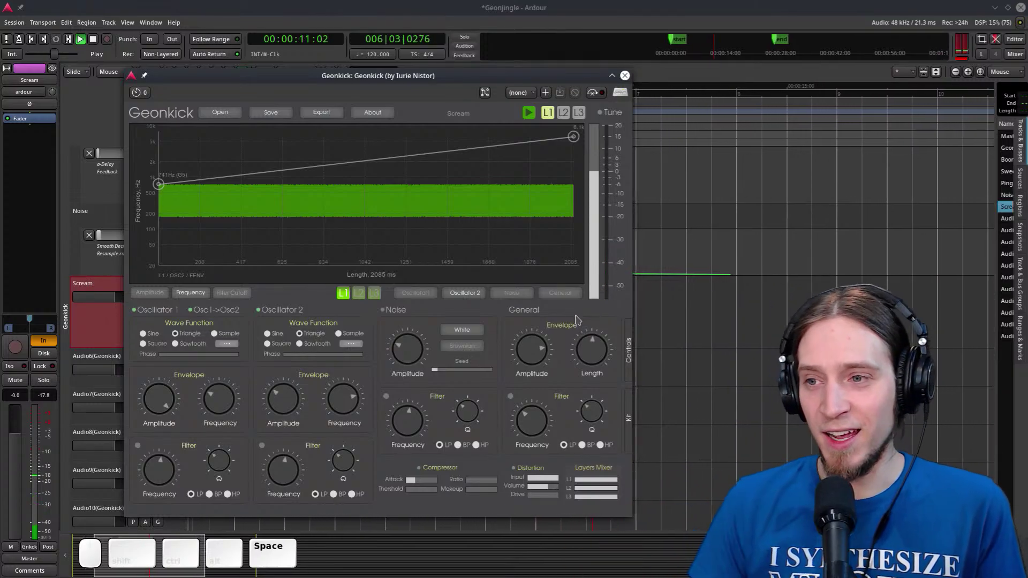
pyautogui.press('space')
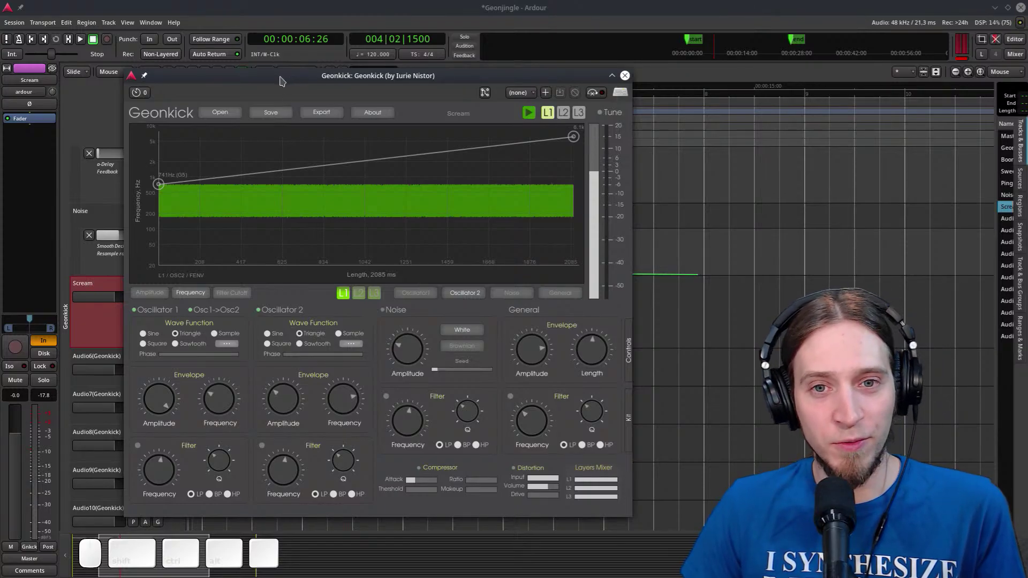
# Set the frequency envelope start to about 4 kHz for oscillator 2 and about 140 Hz for oscillator 1, and audition the result
pyautogui.moveTo(284, 77); pyautogui.dragTo(315, 79)
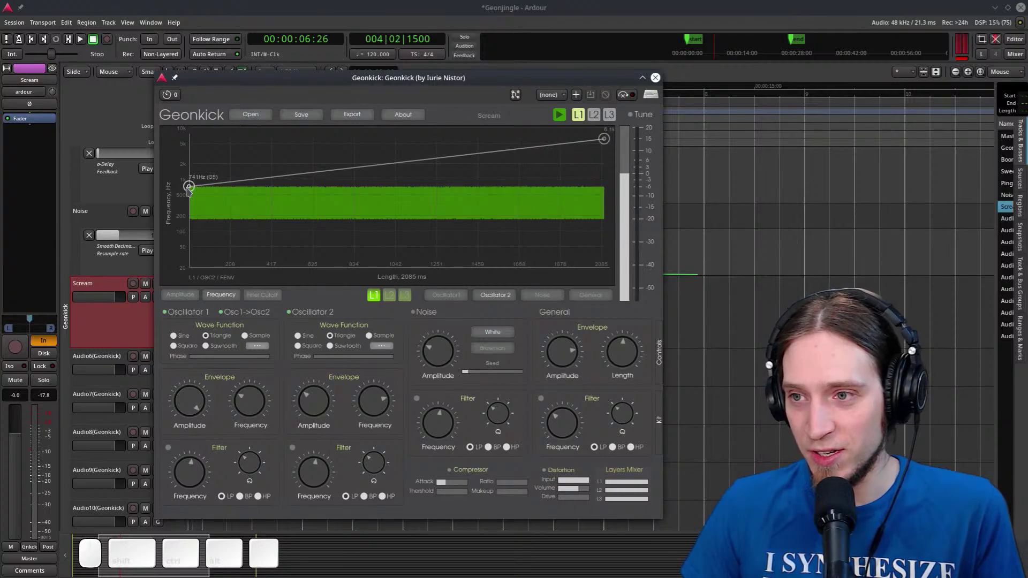
pyautogui.moveTo(188, 190); pyautogui.dragTo(164, 153)
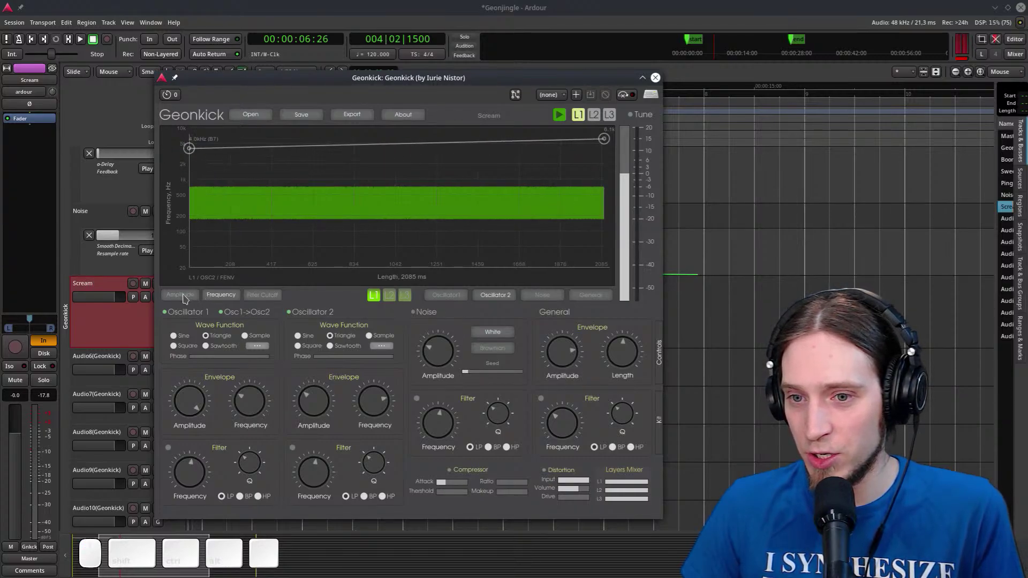
pyautogui.click(446, 295)
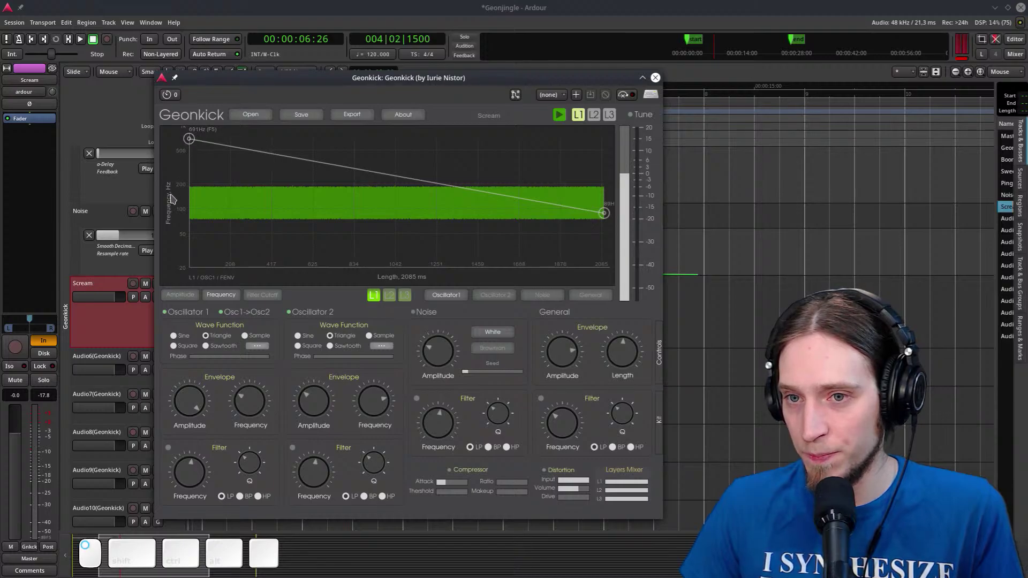
pyautogui.moveTo(188, 139); pyautogui.dragTo(189, 197)
pyautogui.press('space')
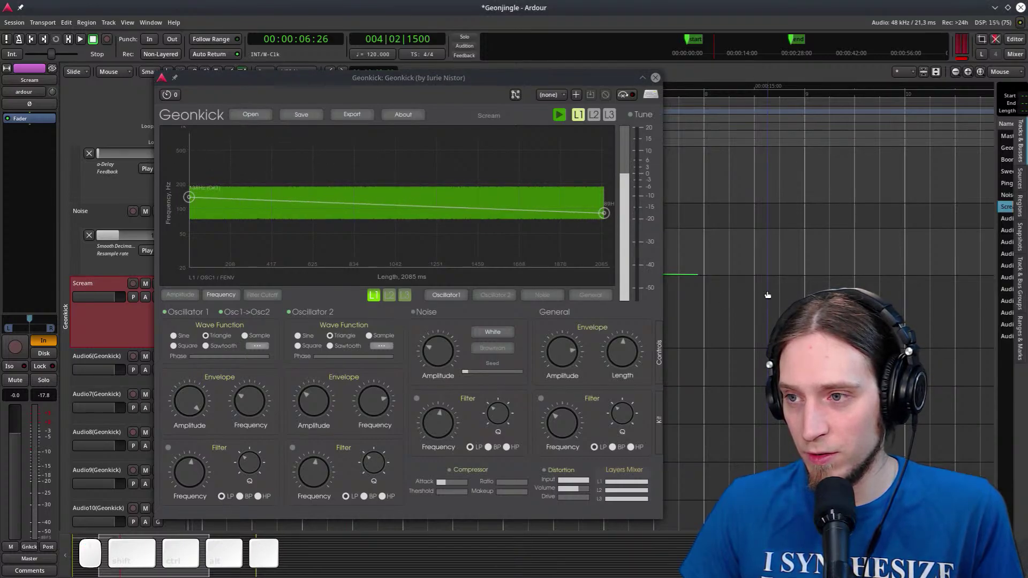
pyautogui.press('space')
pyautogui.press('space')
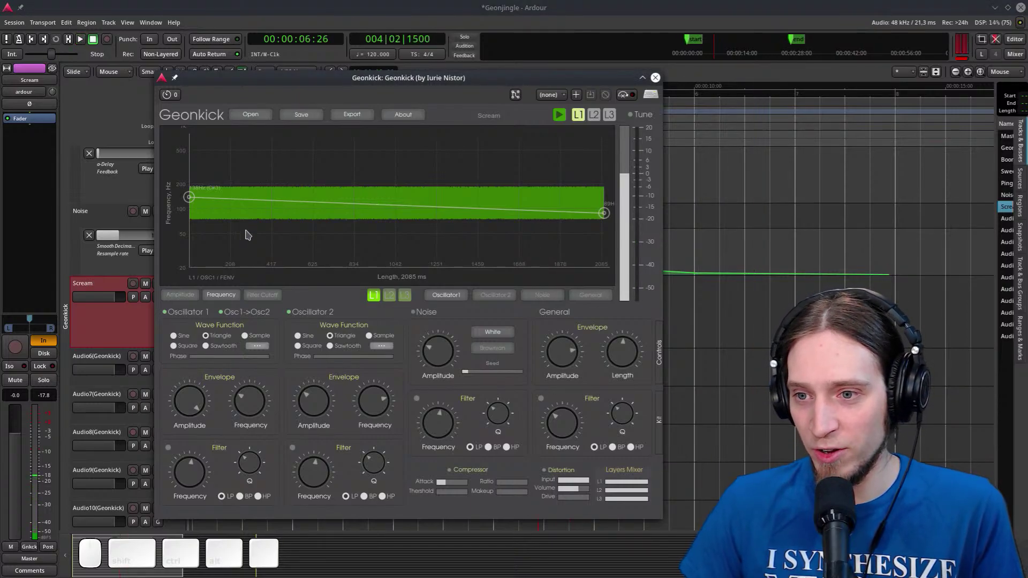
# Shape oscillator 1's amplitude envelope to rise from 0 to a peak of 1 near the middle and fall back to 0, and audition it
pyautogui.click(182, 300)
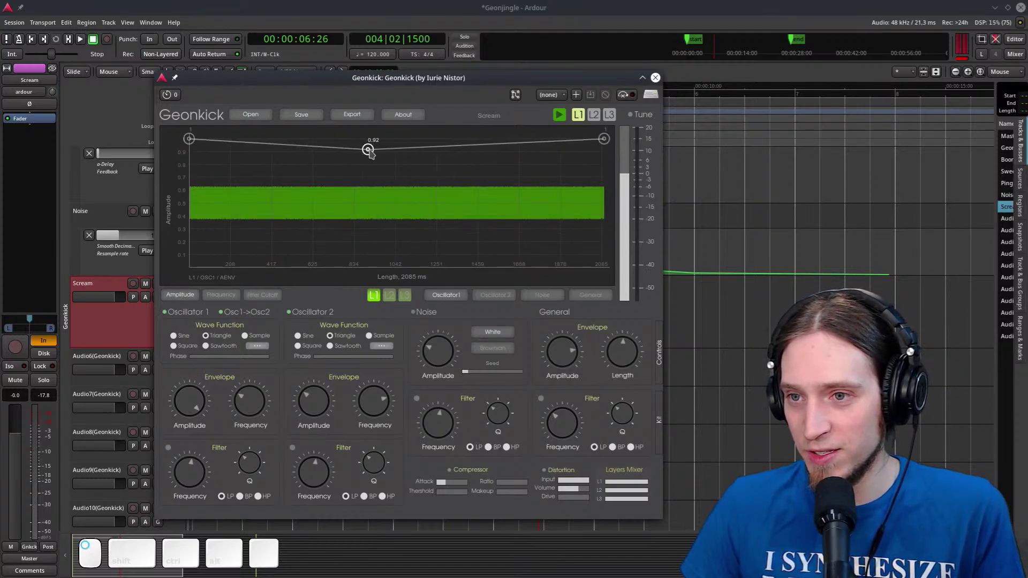
pyautogui.moveTo(369, 152); pyautogui.dragTo(381, 139)
pyautogui.moveTo(189, 139); pyautogui.dragTo(189, 267)
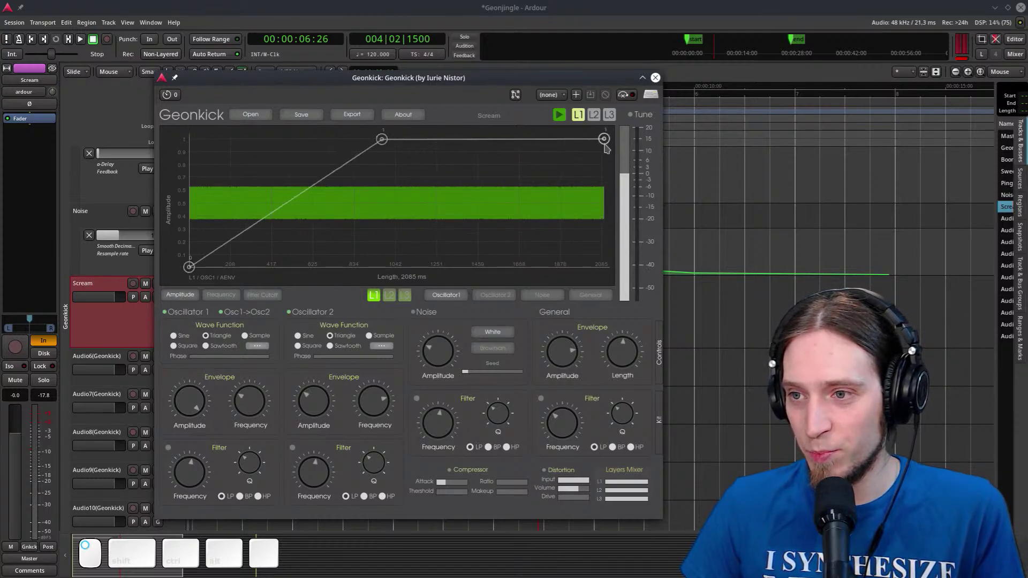
pyautogui.moveTo(603, 140); pyautogui.dragTo(604, 266)
pyautogui.press('space')
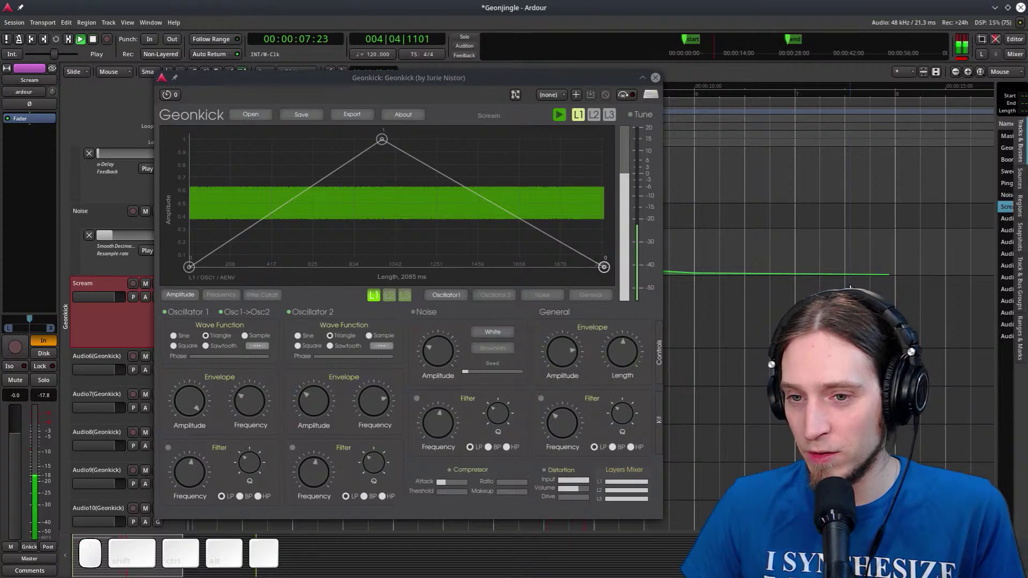
pyautogui.press('space')
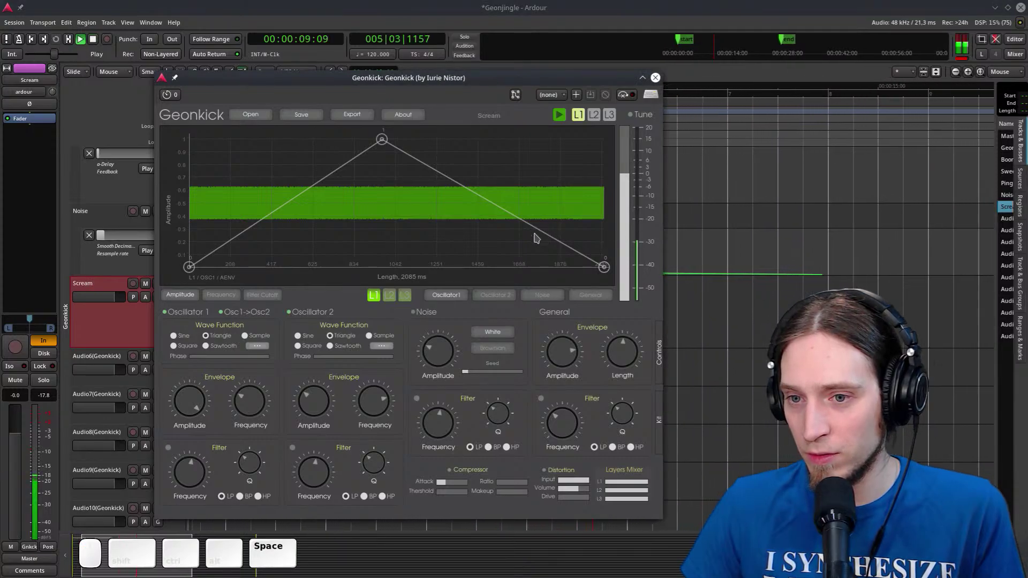
# Shape oscillator 2's amplitude envelope to rise from 0 to 0.31 about two thirds through and fall back to 0, and audition it
pyautogui.click(515, 295)
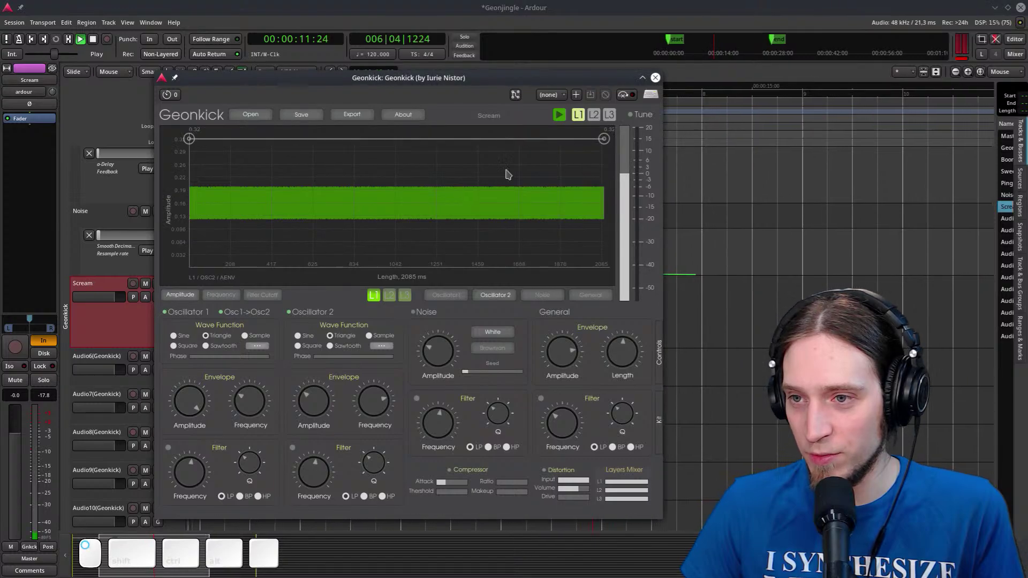
pyautogui.click(460, 143)
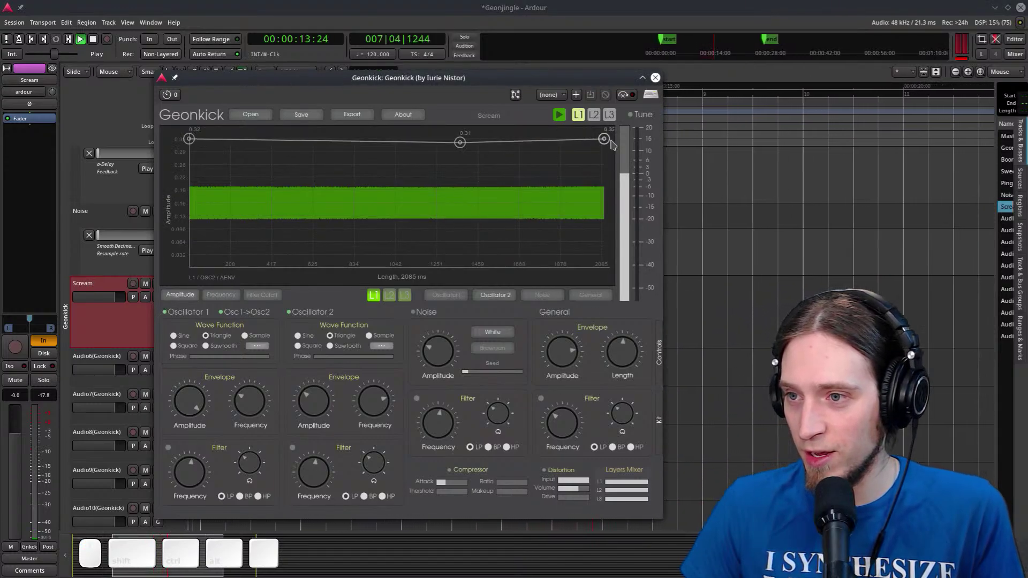
pyautogui.moveTo(605, 139); pyautogui.dragTo(604, 267)
pyautogui.moveTo(189, 140); pyautogui.dragTo(189, 266)
pyautogui.press('space')
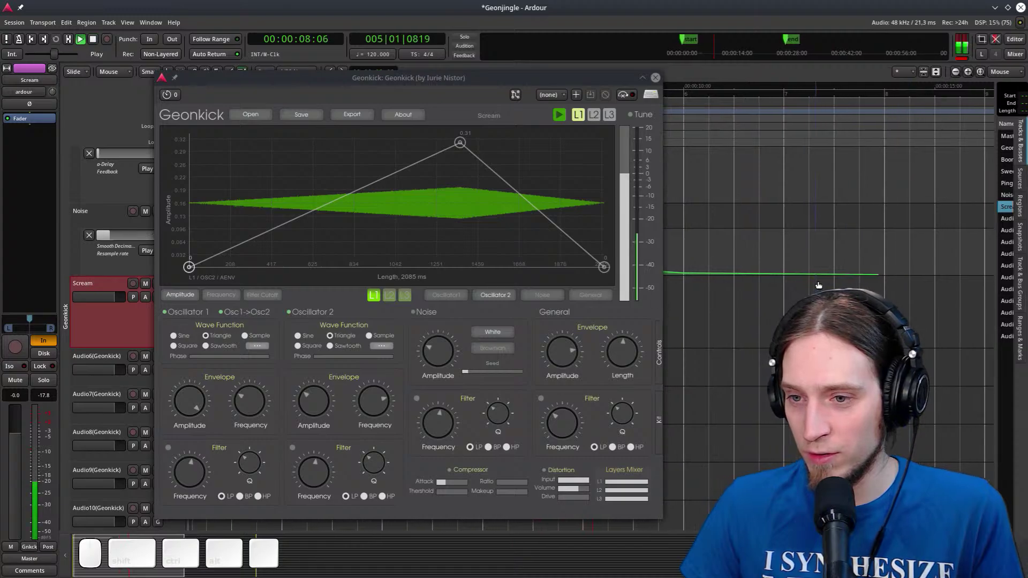
pyautogui.press('space')
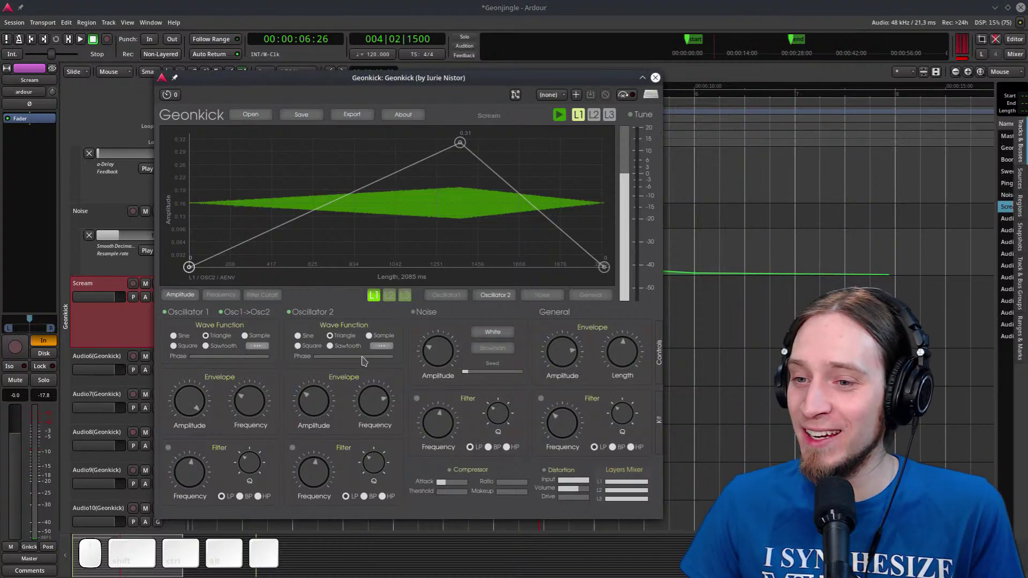
# Enable oscillator 1's low-pass filter and play the sound back to hear its effect
pyautogui.click(444, 298)
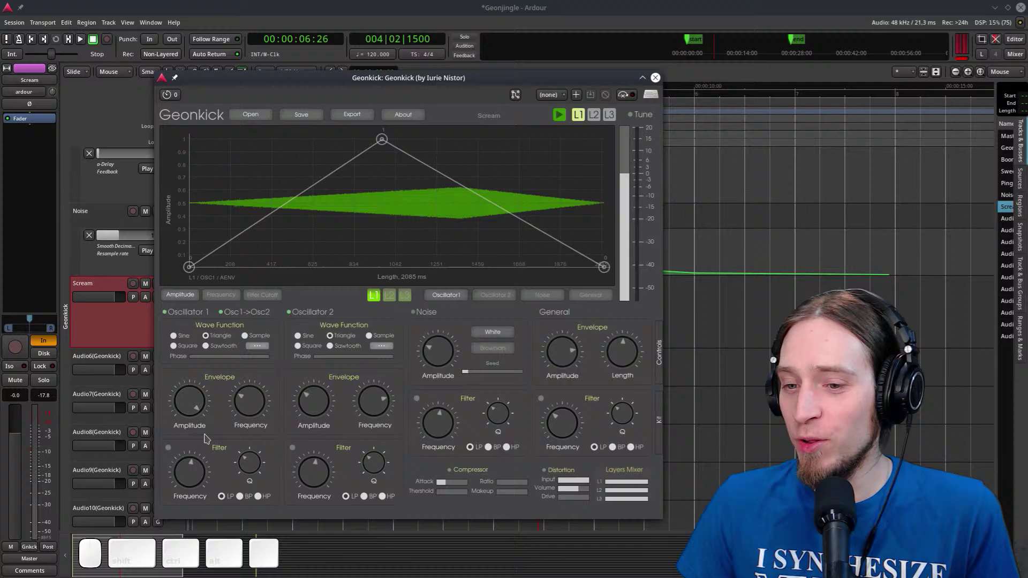
pyautogui.click(168, 448)
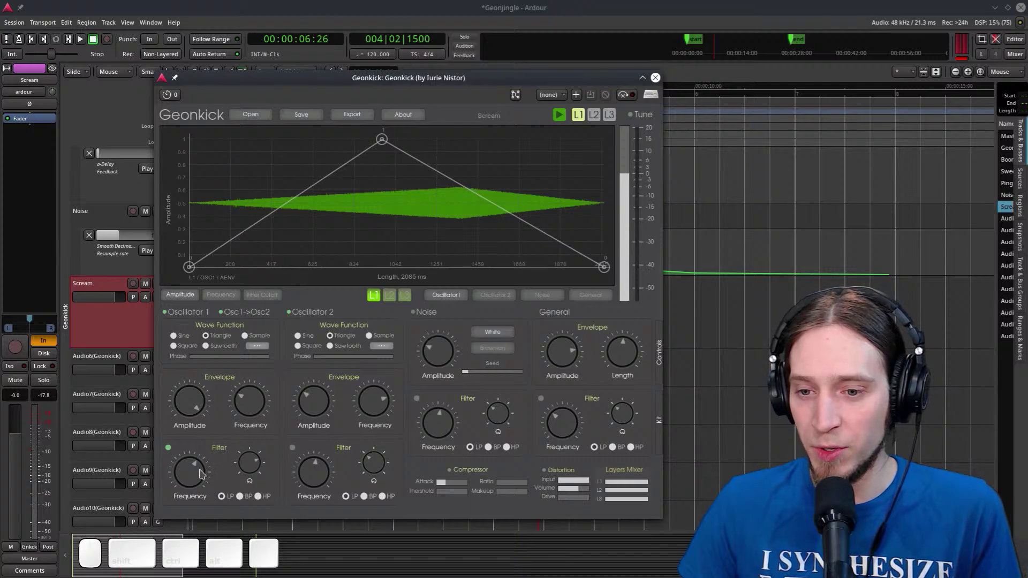
pyautogui.press('space')
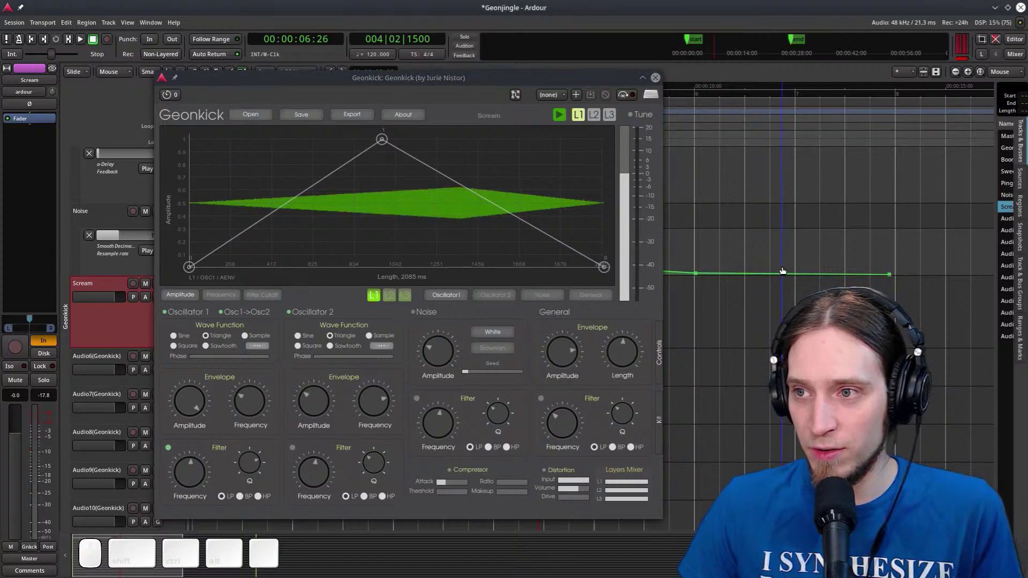
pyautogui.press('space')
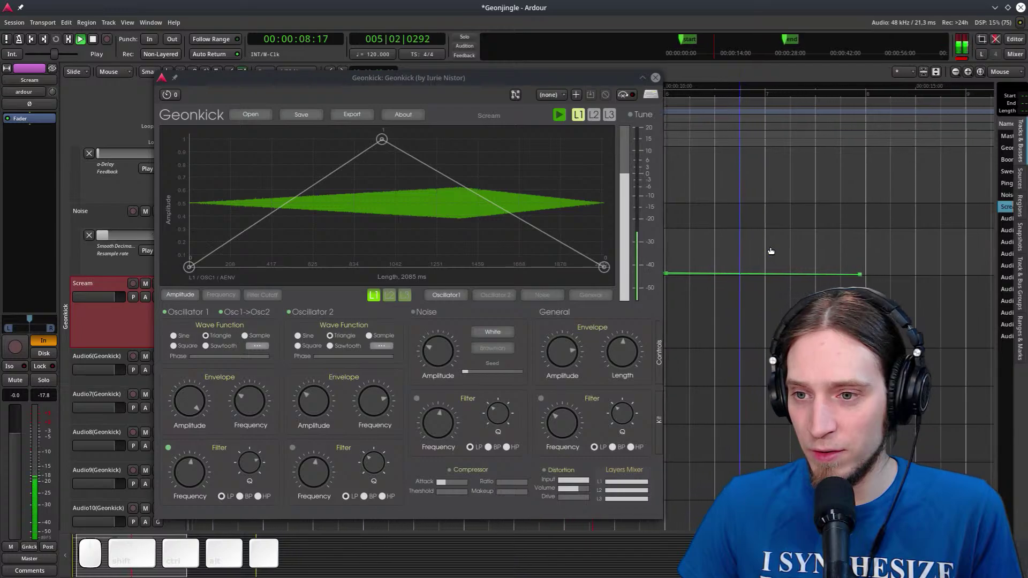
# Replay the scream to audition oscillator 1's current filter setting
pyautogui.press('space')
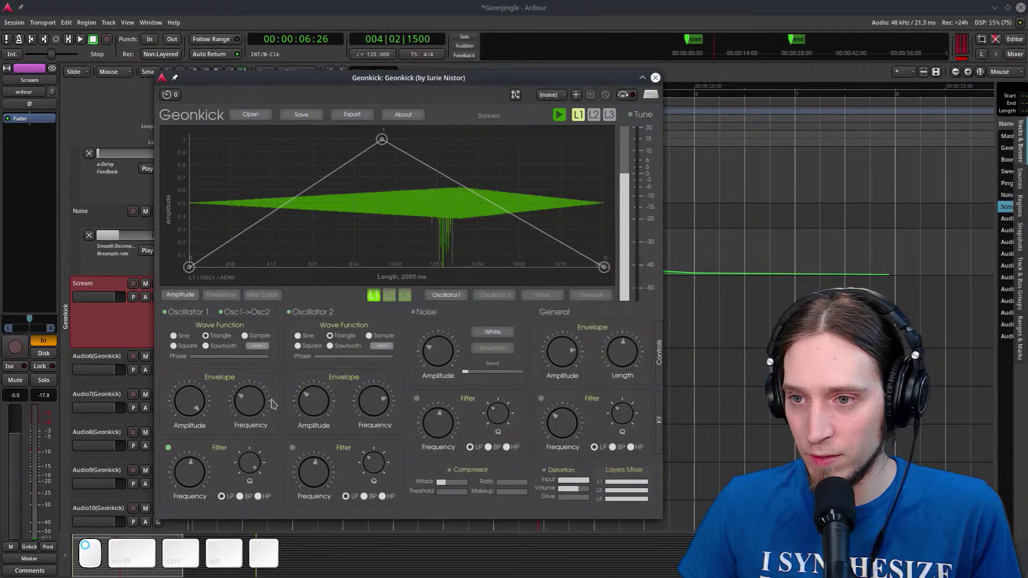
pyautogui.press('space')
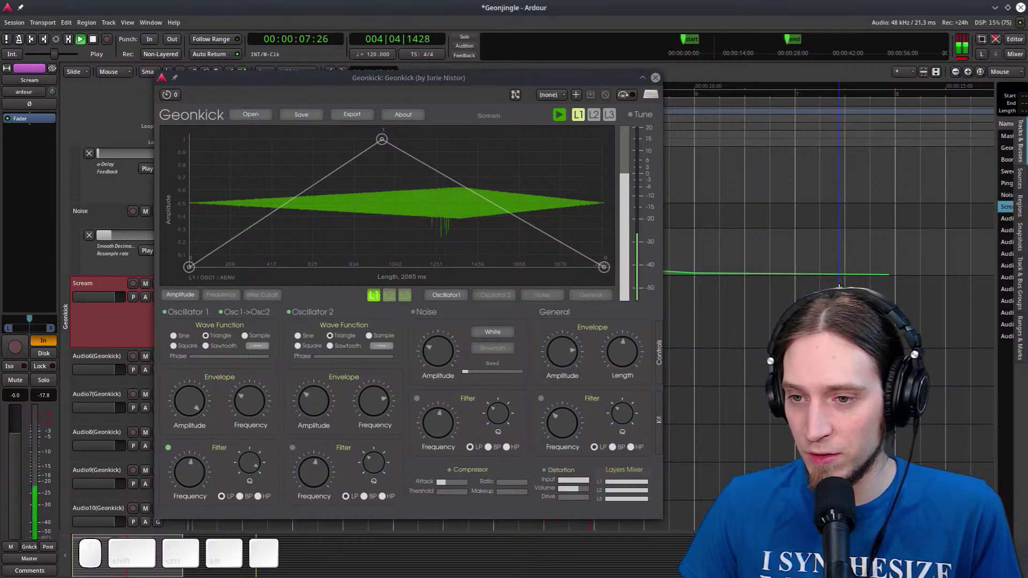
pyautogui.press('space')
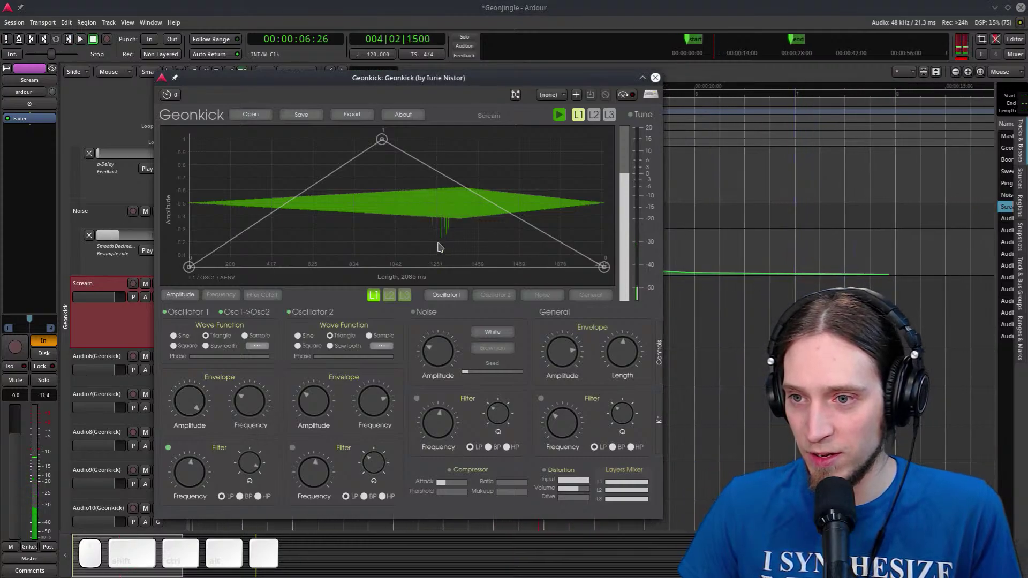
# Shape oscillator 1's filter cutoff envelope to rise from 20 Hz to a 780 Hz peak and fall in two segments to about 83 Hz, and audition it
pyautogui.click(225, 298)
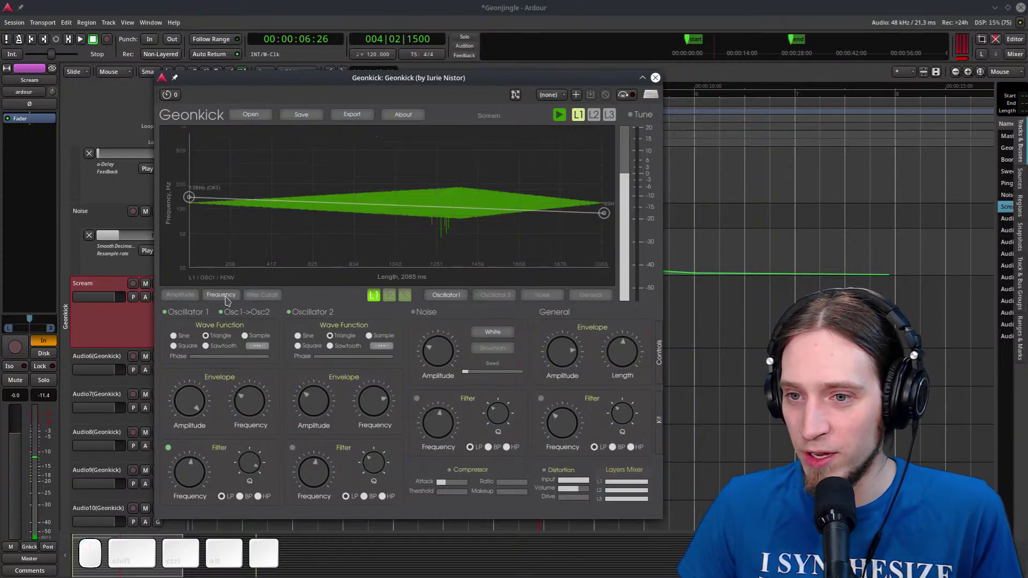
pyautogui.click(262, 295)
pyautogui.click(450, 145)
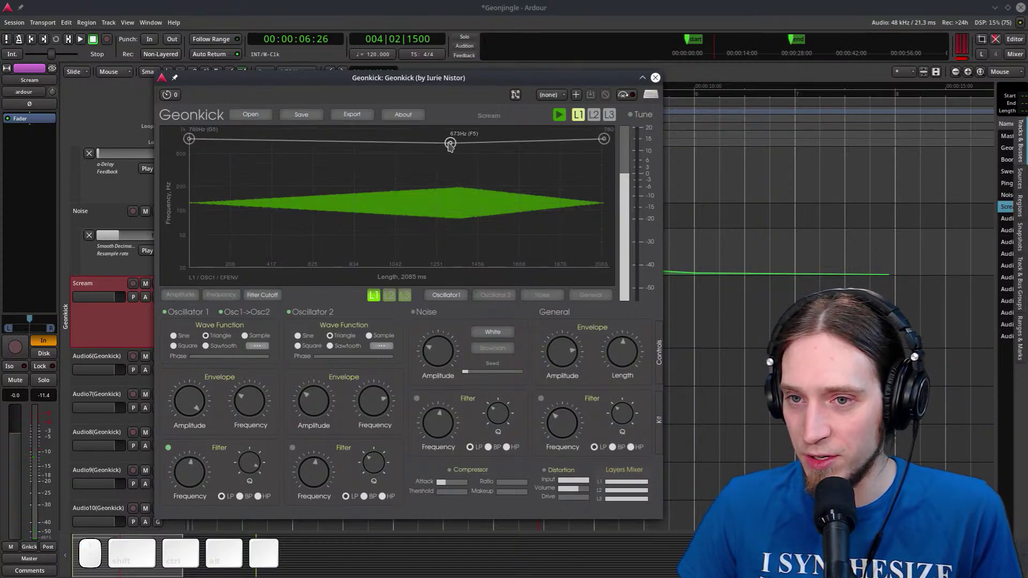
pyautogui.moveTo(450, 144); pyautogui.dragTo(425, 130)
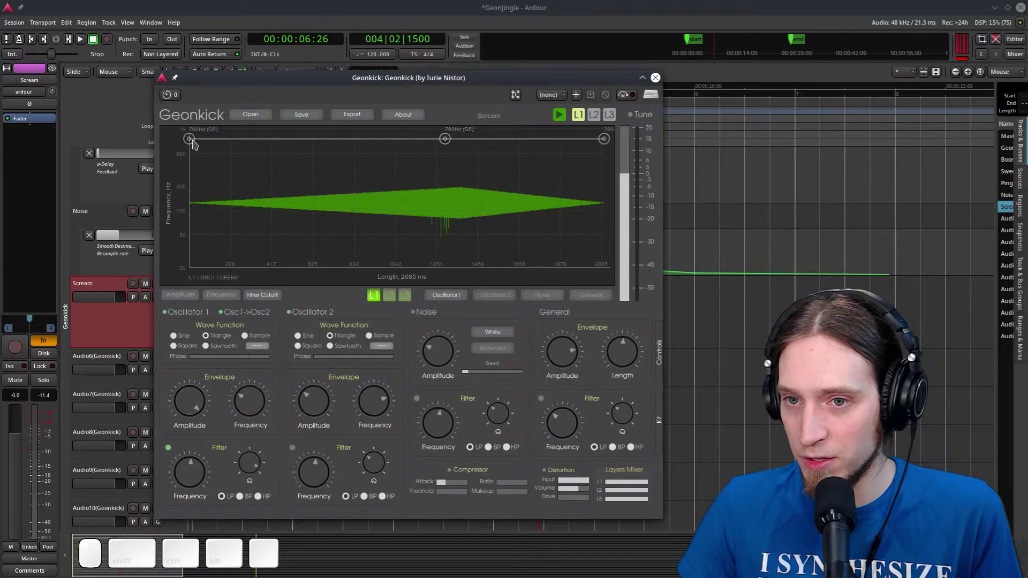
pyautogui.moveTo(204, 168); pyautogui.dragTo(174, 278)
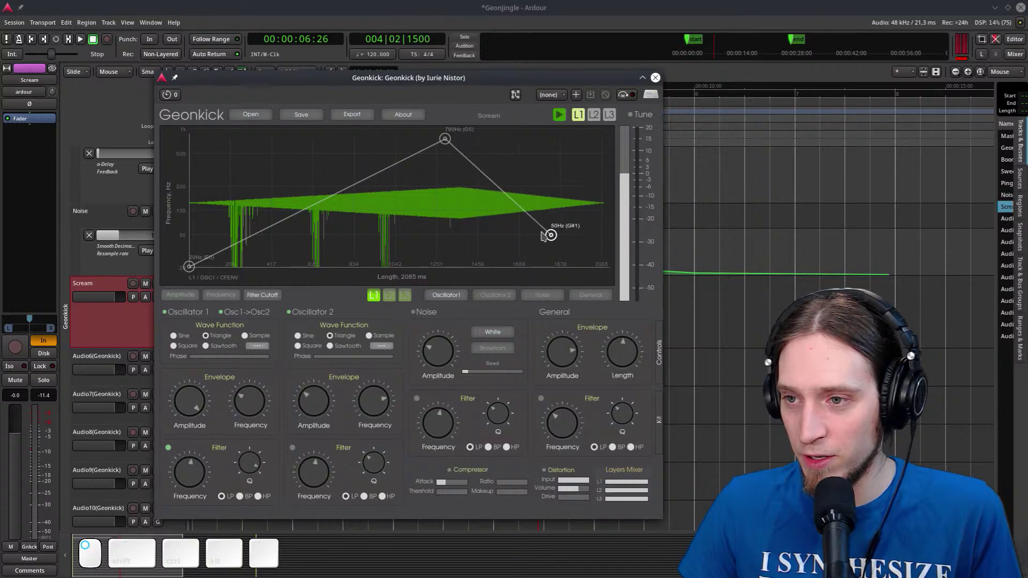
pyautogui.moveTo(544, 237); pyautogui.dragTo(667, 218)
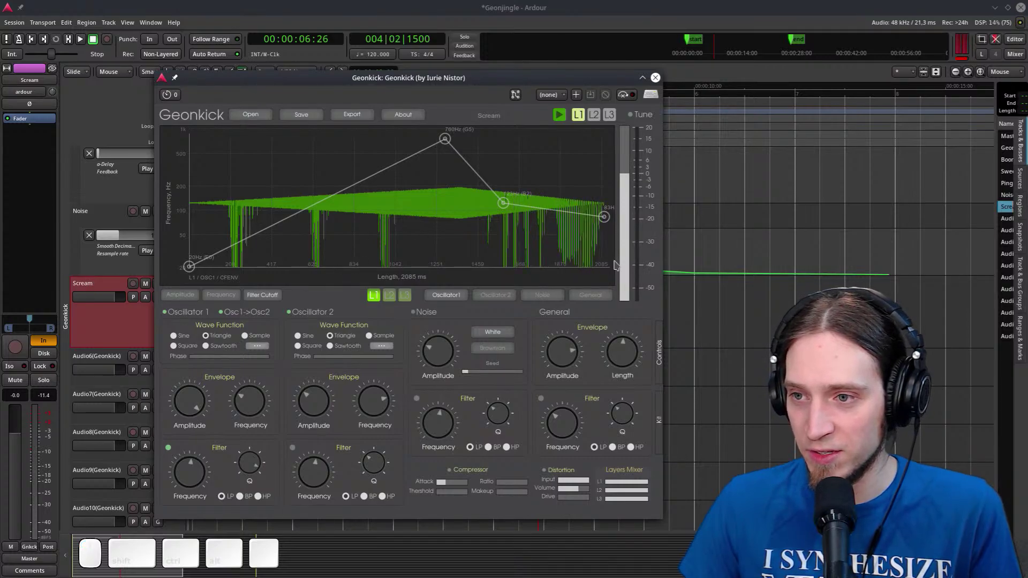
pyautogui.press('space')
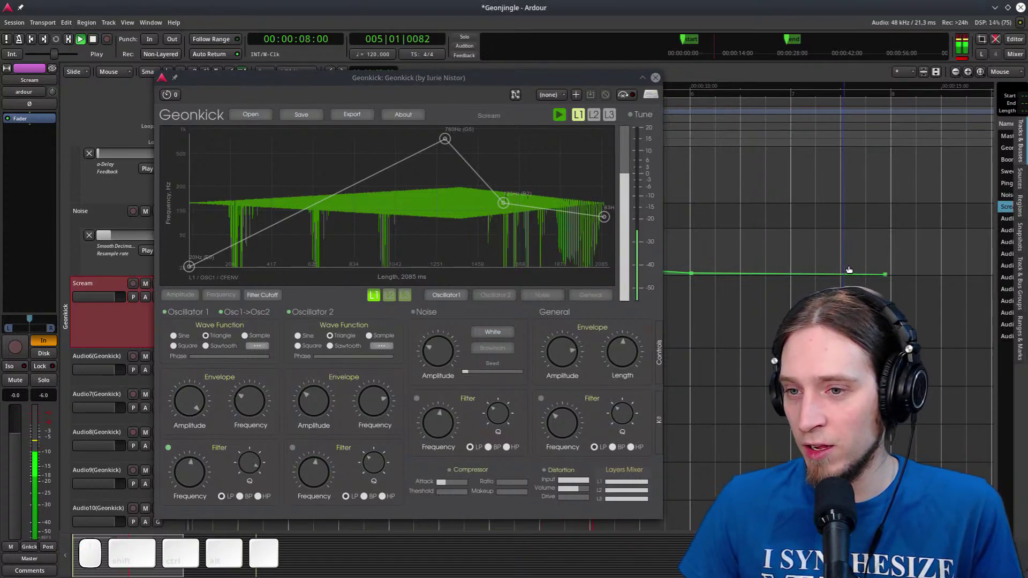
pyautogui.press('space')
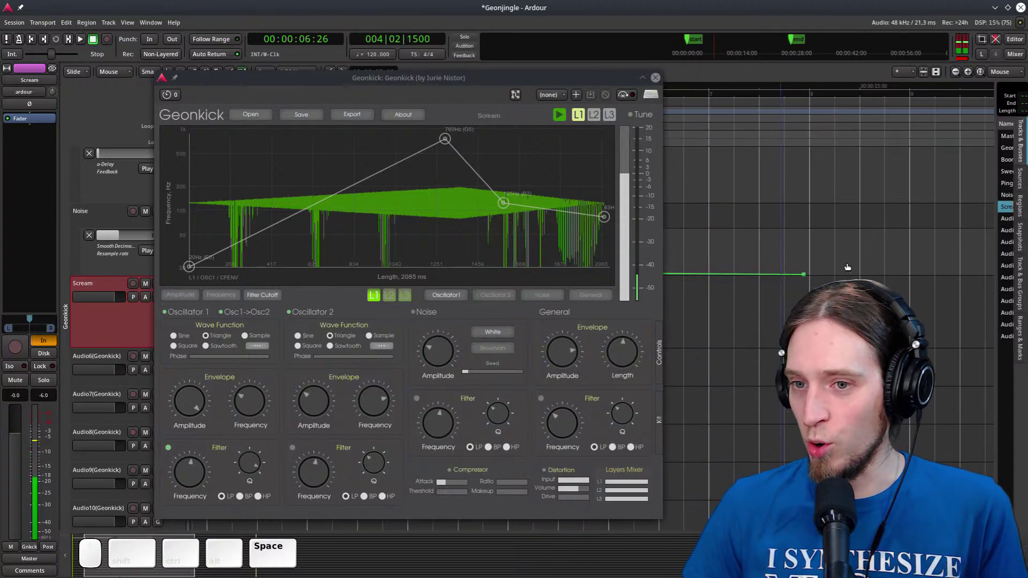
# Try oscillator 2's low-pass filter and switch it back off
pyautogui.click(521, 242)
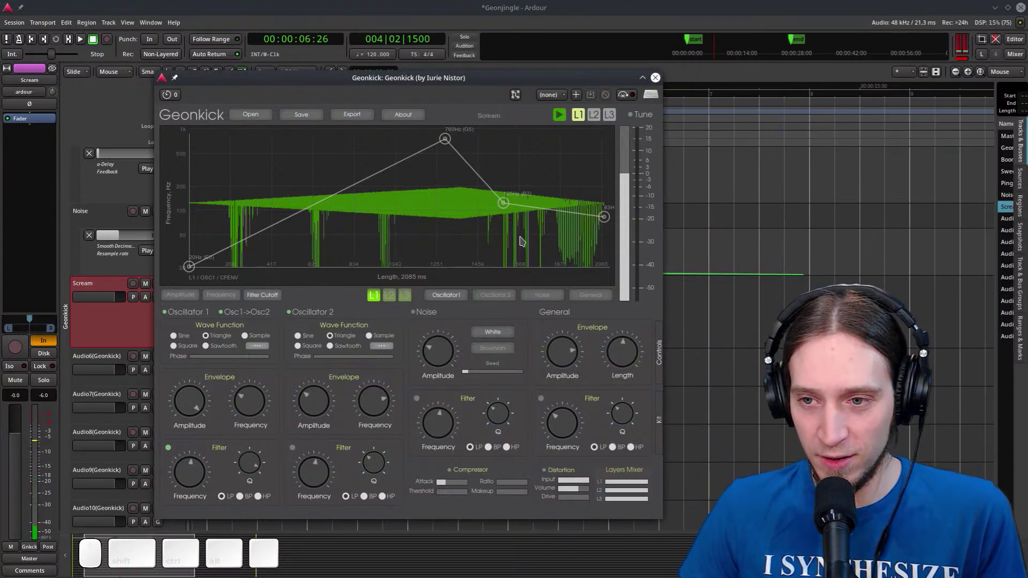
pyautogui.click(495, 296)
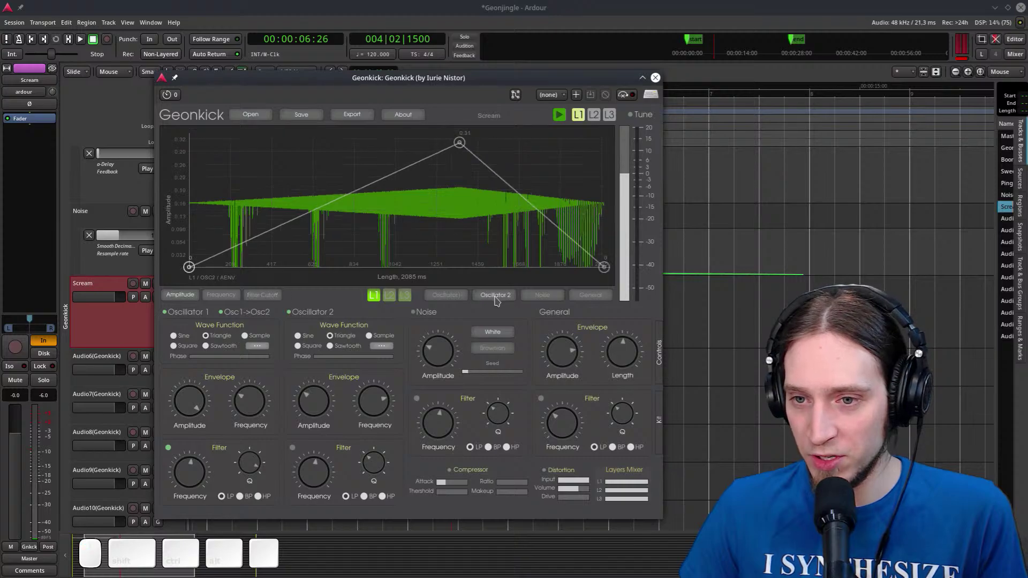
pyautogui.click(293, 448)
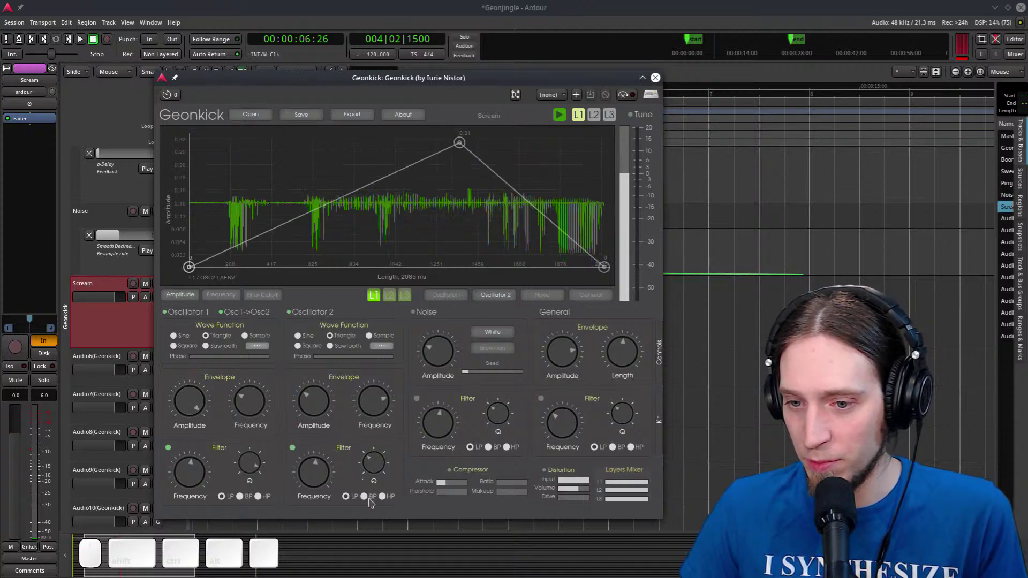
pyautogui.click(292, 448)
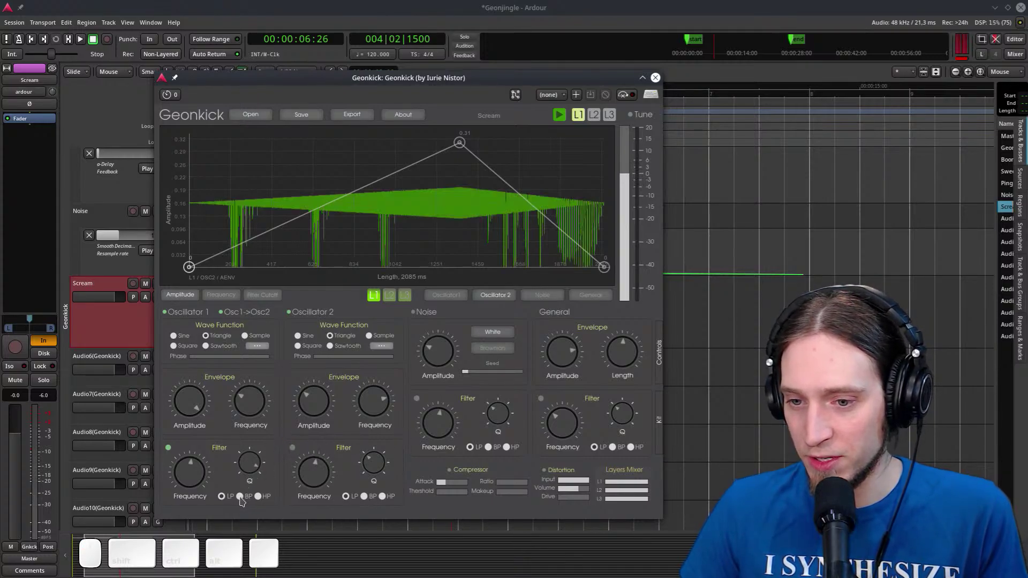
# Audition oscillator 1's filter as high-pass, and set it to band-pass and audition that as well
pyautogui.click(259, 497)
pyautogui.press('space')
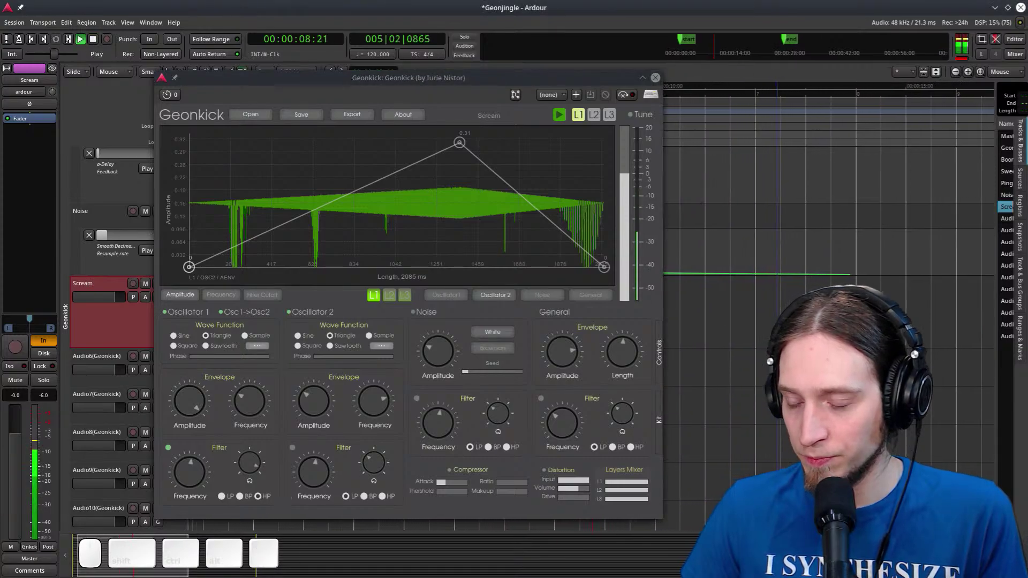
pyautogui.press('space')
pyautogui.press('space')
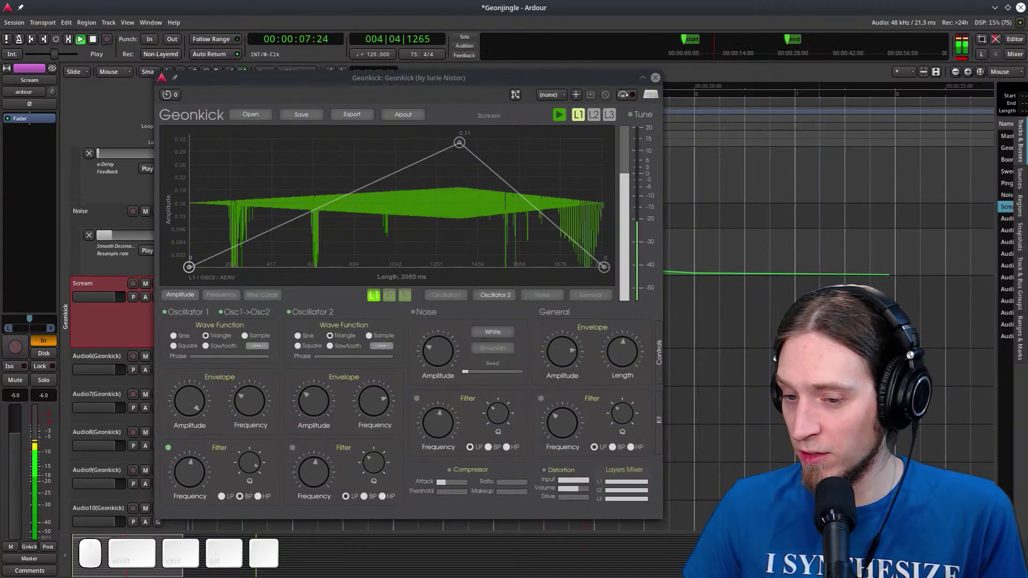
pyautogui.press('space')
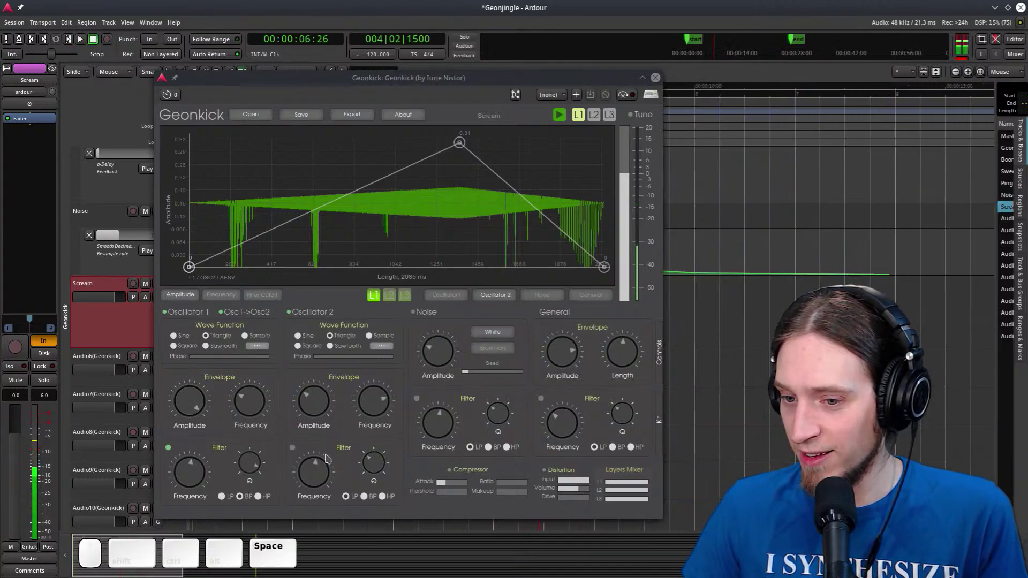
# Fine-tune the Q of oscillator 1's band-pass filter by ear, auditioning each setting
pyautogui.click(328, 459)
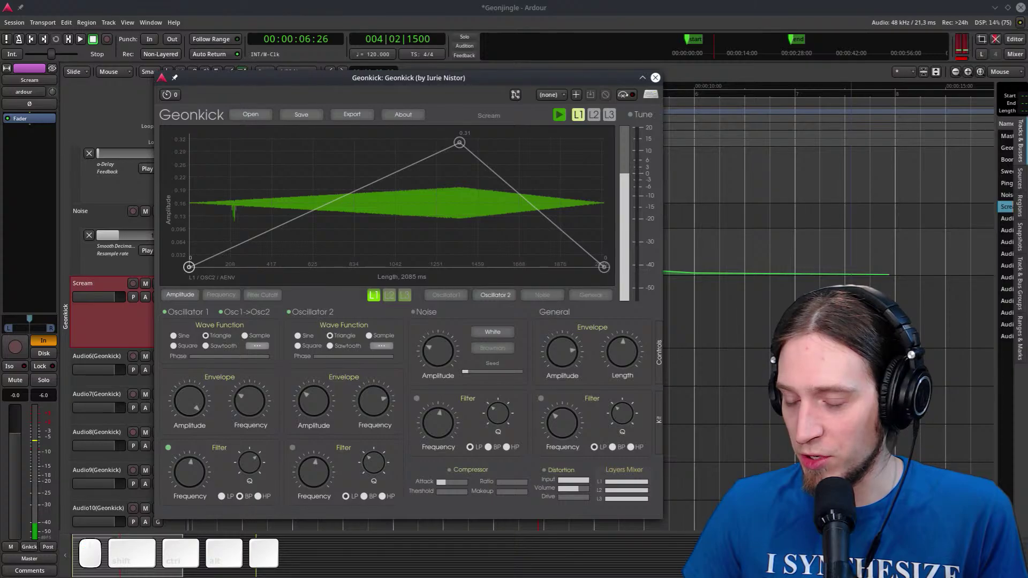
pyautogui.press('space')
pyautogui.click(272, 397)
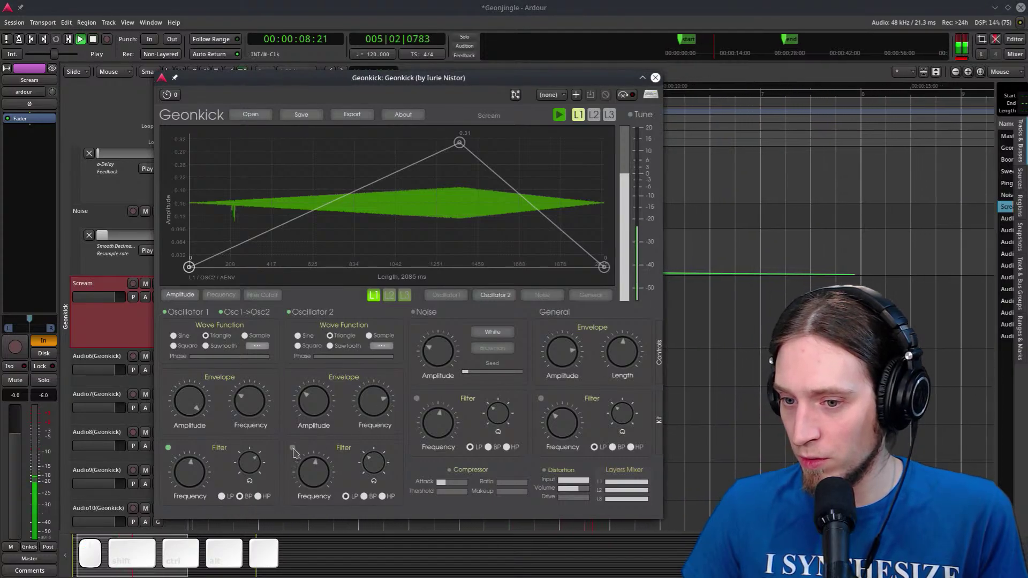
pyautogui.press('space')
pyautogui.press('space')
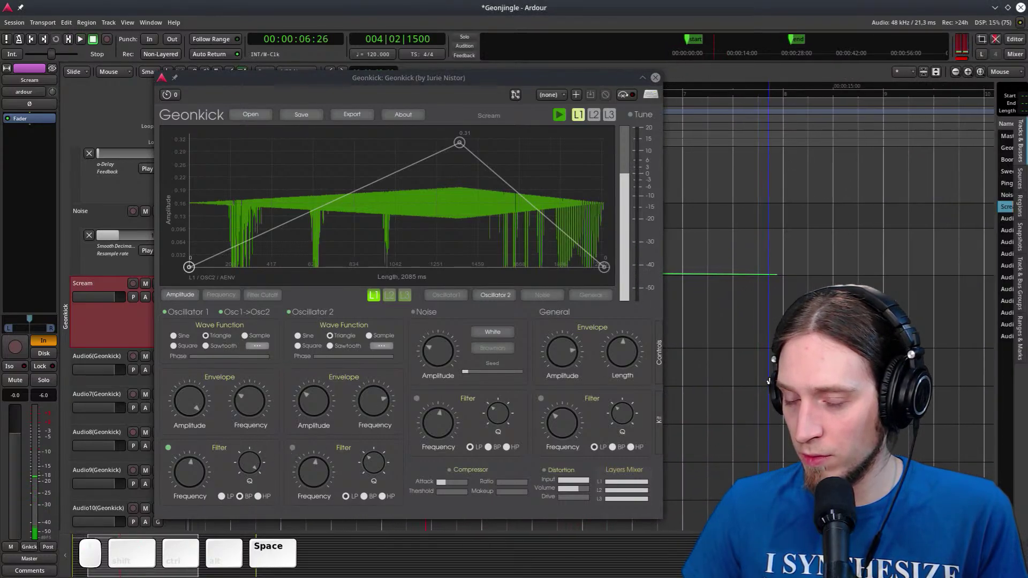
pyautogui.press('space')
pyautogui.click(249, 482)
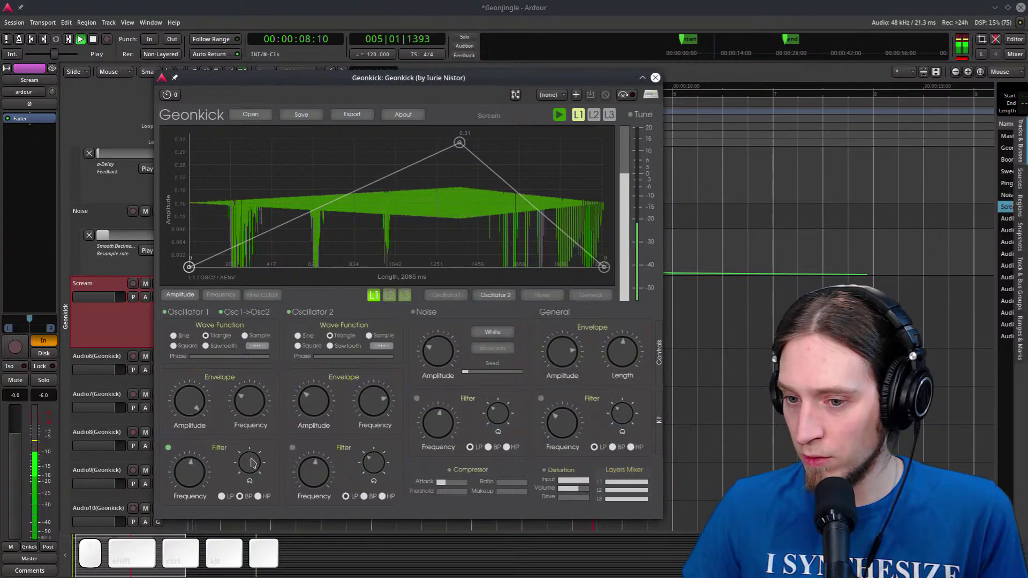
pyautogui.press('space')
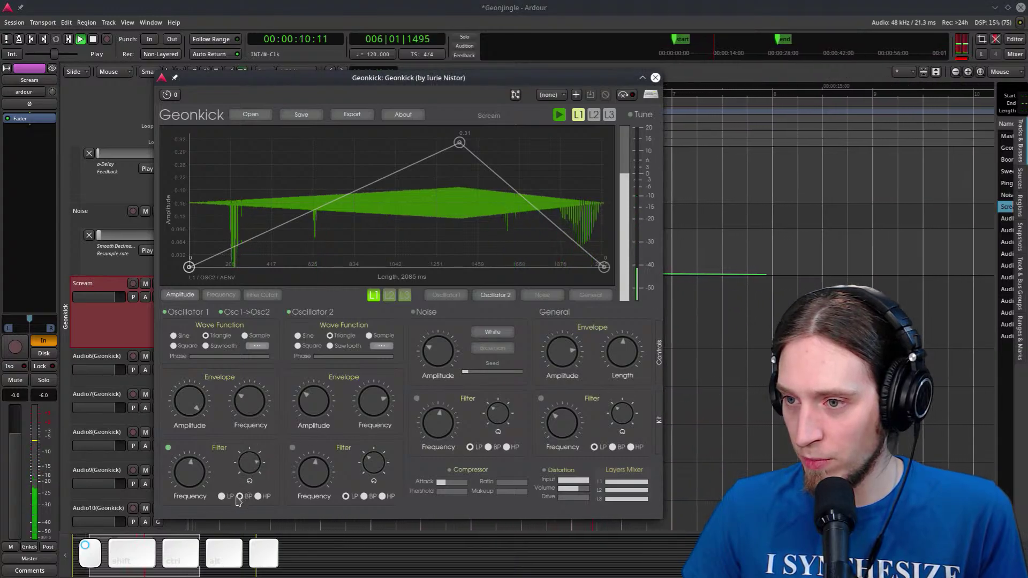
pyautogui.press('space')
pyautogui.press('space')
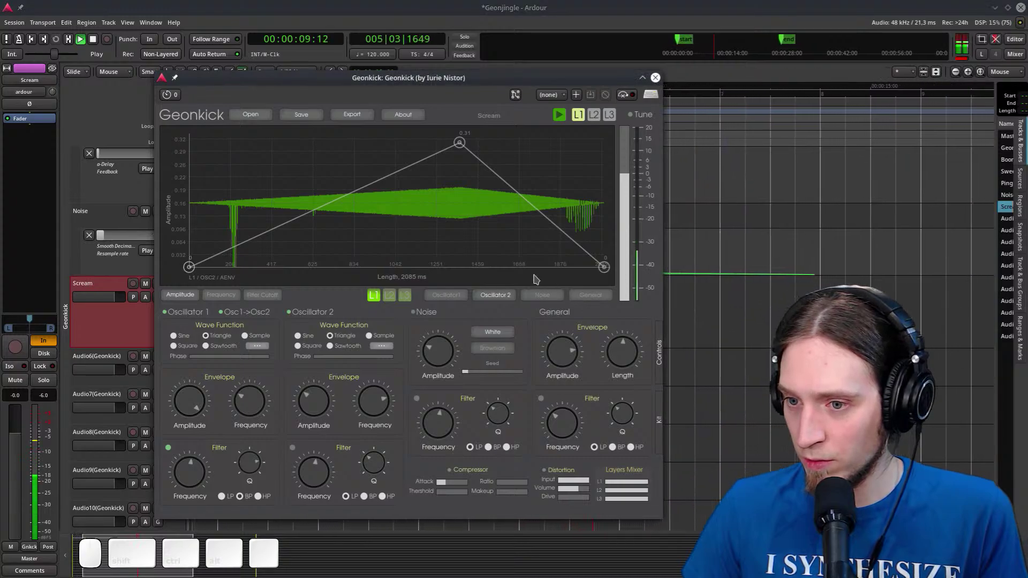
pyautogui.press('space')
# Reshape oscillator 1's amplitude envelope with a point at about 0.21 before the peak, a plateau at 1 and a 0.4 point in the fall, and audition it
pyautogui.click(190, 310)
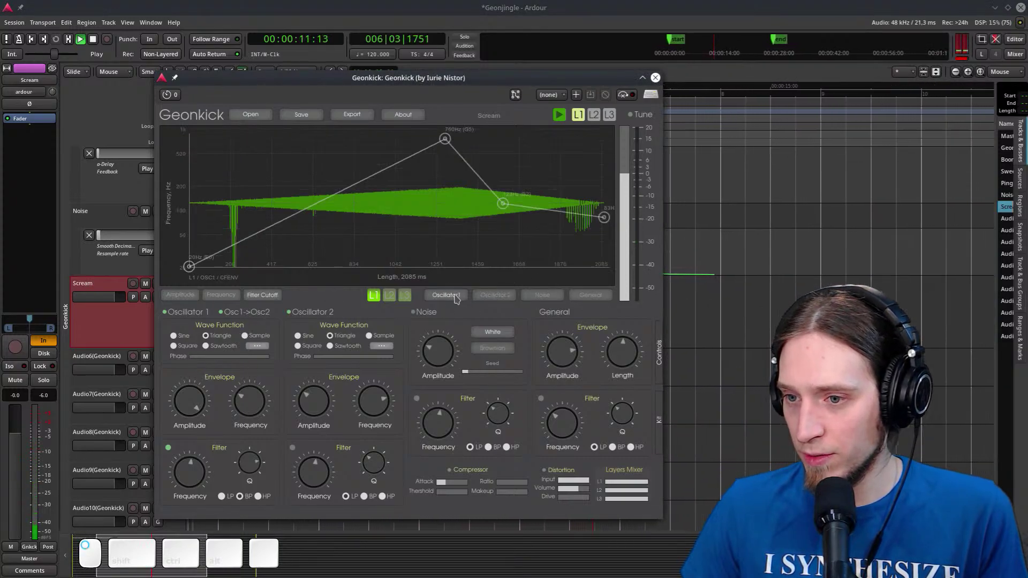
pyautogui.click(180, 295)
pyautogui.doubleClick(300, 222)
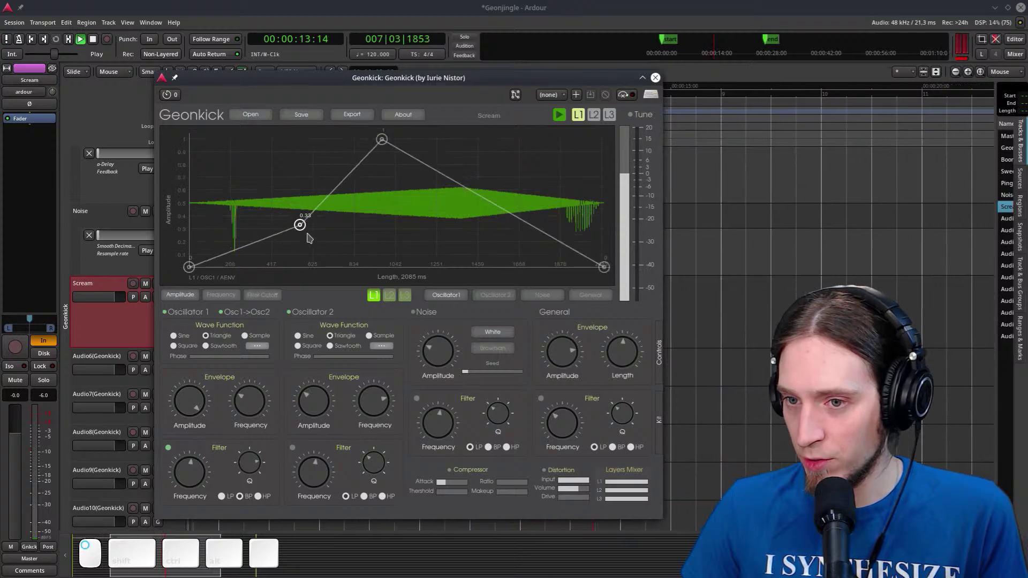
pyautogui.moveTo(300, 223); pyautogui.dragTo(305, 239)
pyautogui.doubleClick(463, 139)
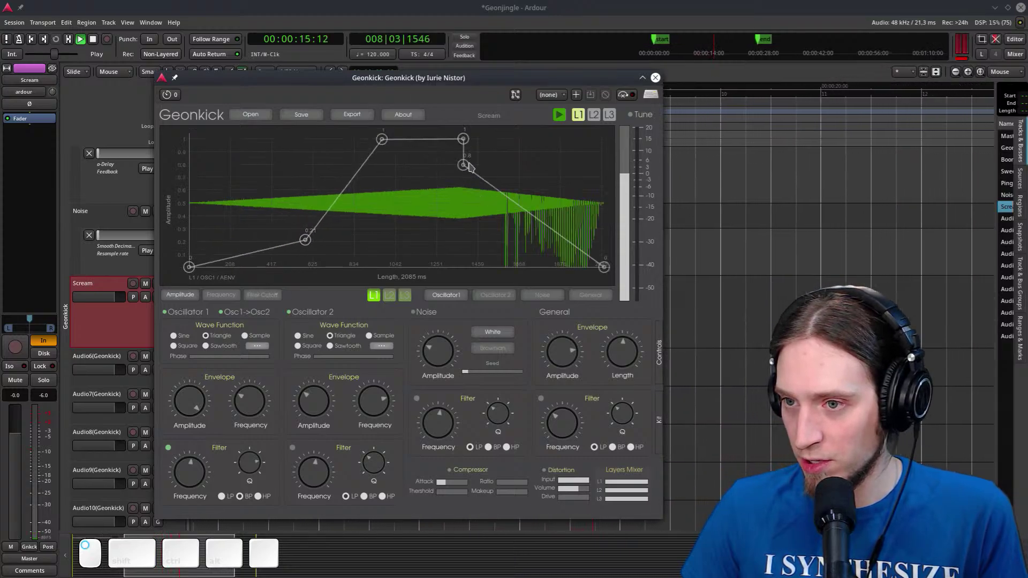
pyautogui.doubleClick(511, 180)
pyautogui.moveTo(523, 191); pyautogui.dragTo(542, 215)
pyautogui.press('space')
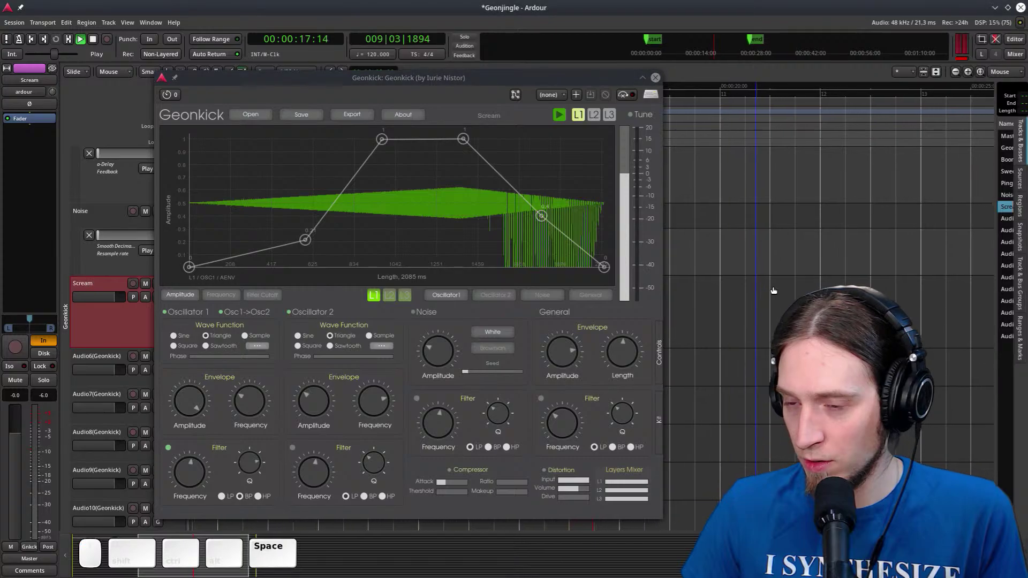
pyautogui.press('space')
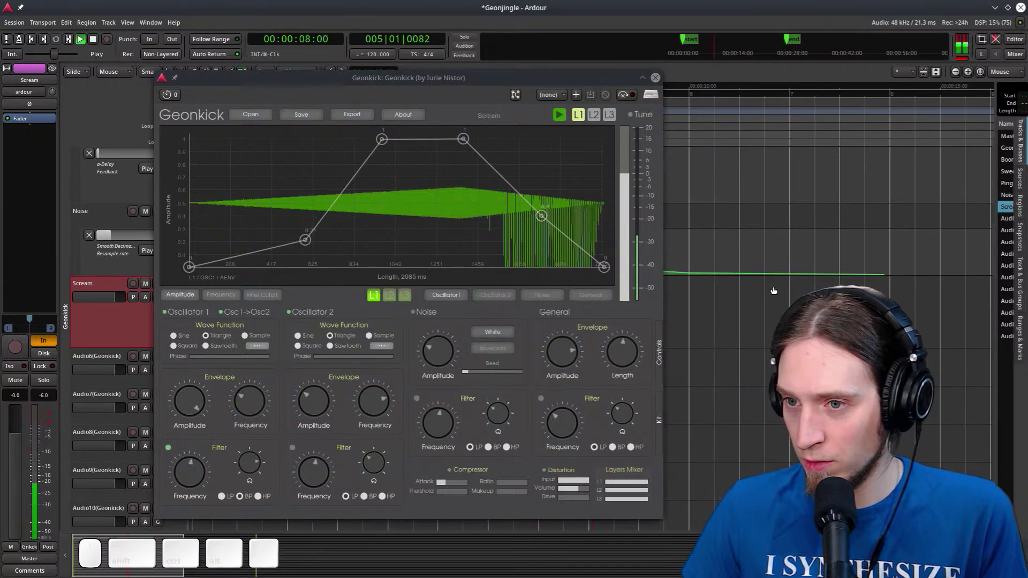
pyautogui.press('space')
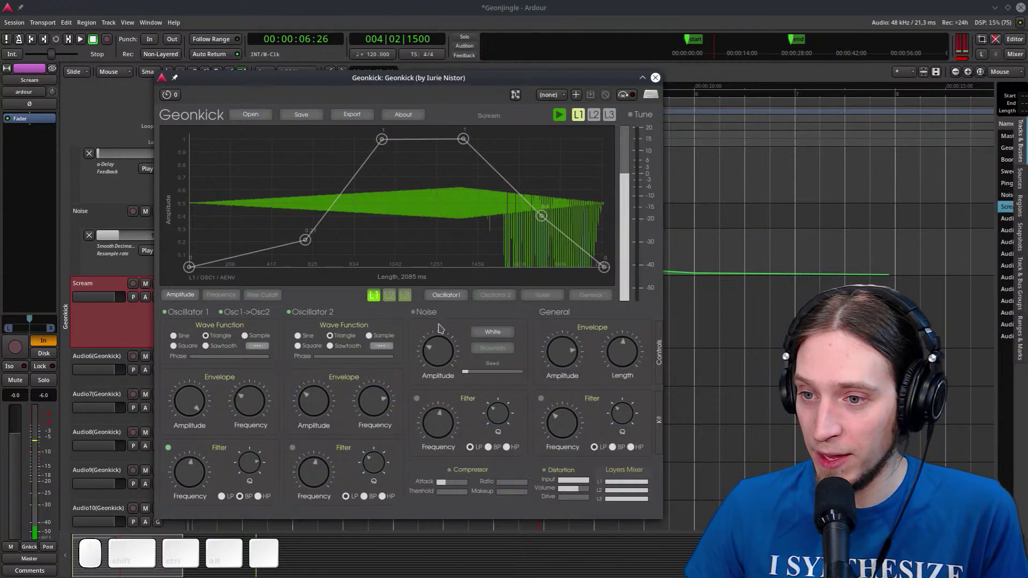
# Enable the noise generator at a very low amplitude and shape its amplitude envelope to rise from 0 to about 0.013 and fall back to 0
pyautogui.click(414, 312)
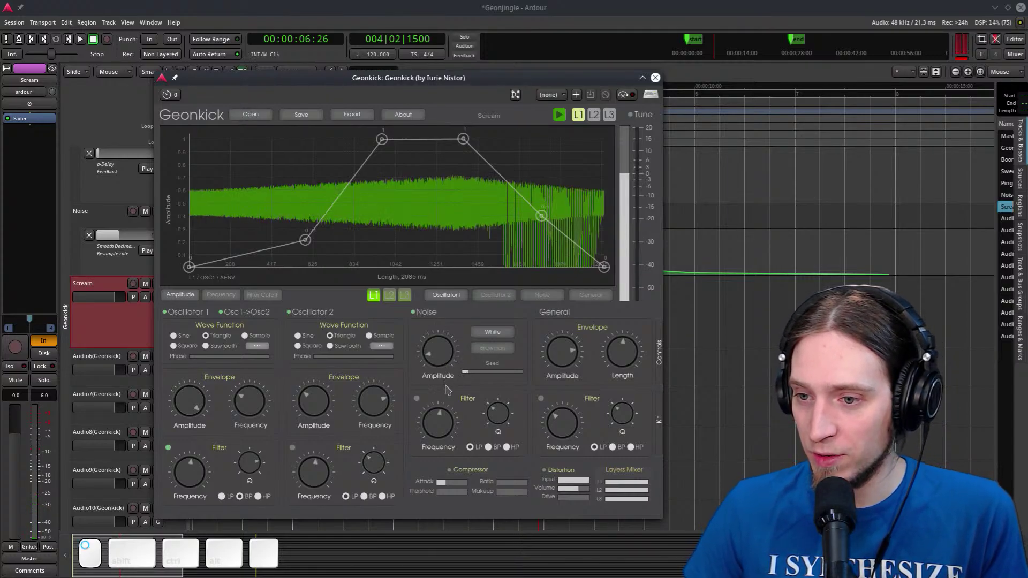
pyautogui.click(542, 295)
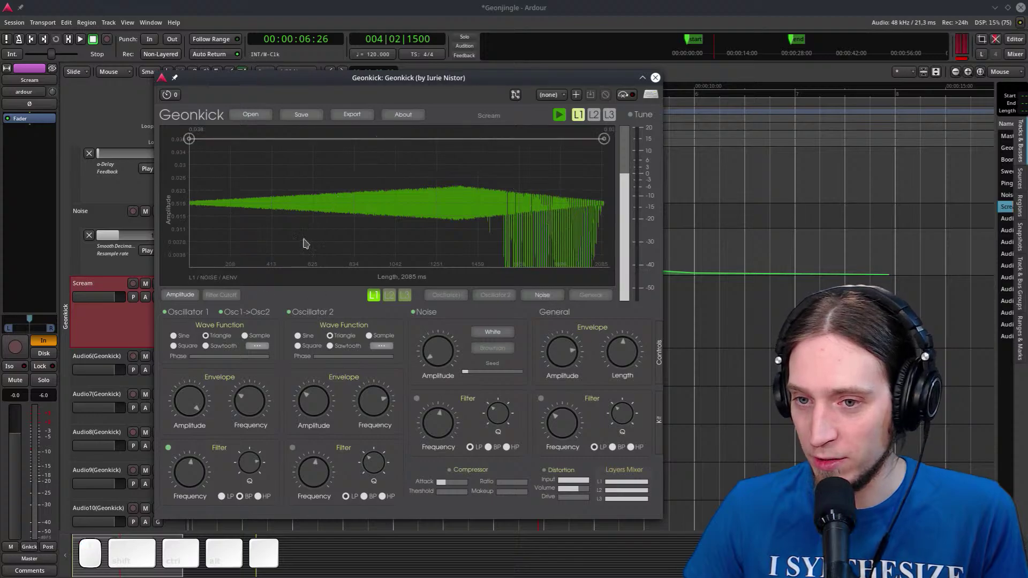
pyautogui.moveTo(192, 141); pyautogui.dragTo(134, 306)
pyautogui.moveTo(397, 185); pyautogui.dragTo(449, 223)
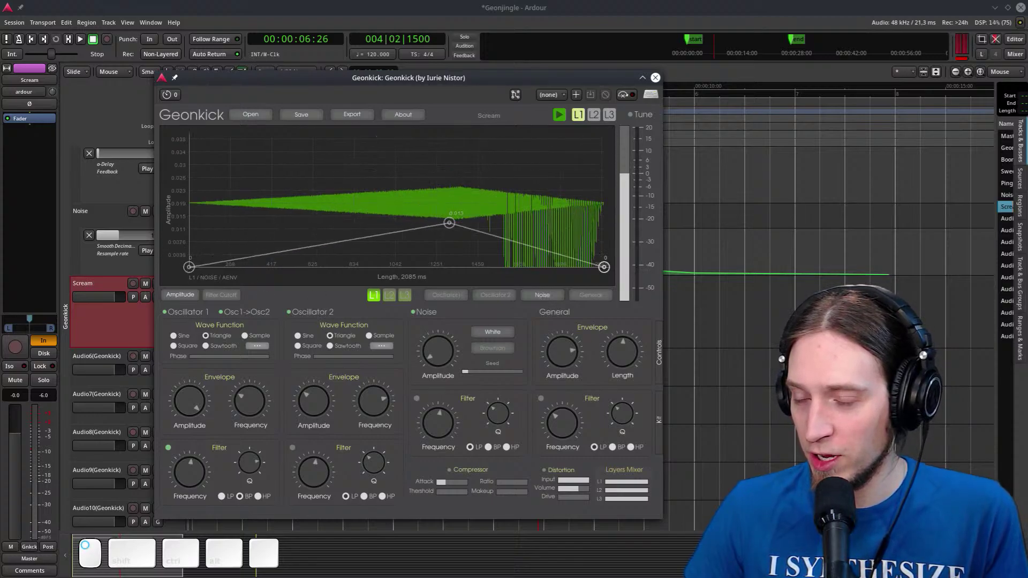
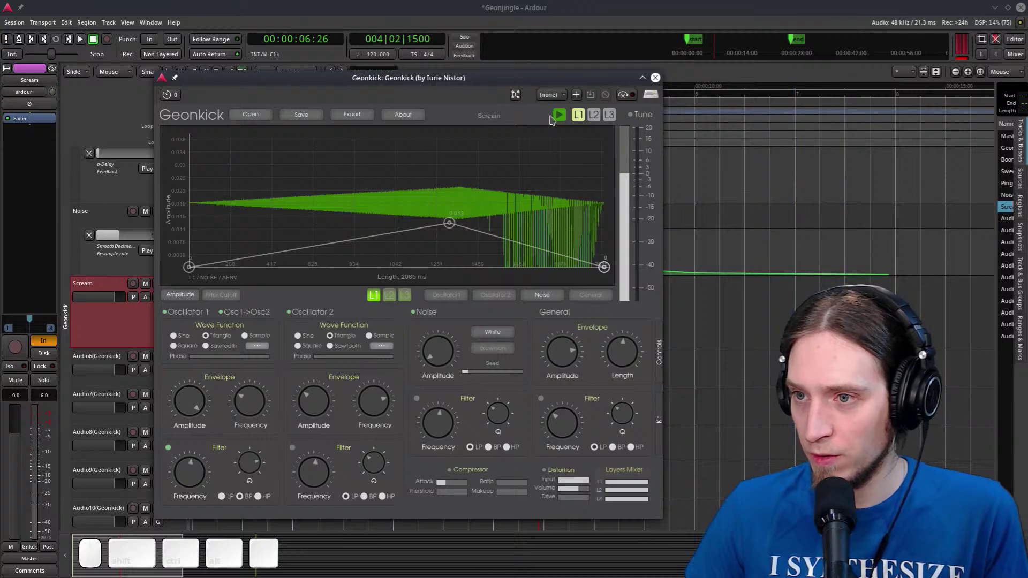
# Move the Geonkick window clear of the timeline and play the session to hear the scream with its noise layer
pyautogui.click(498, 69)
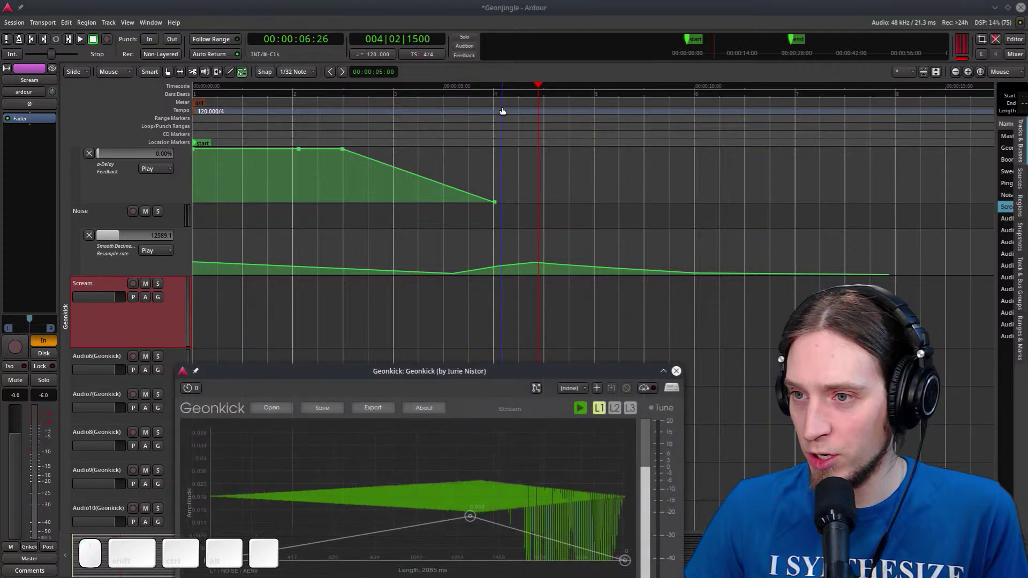
pyautogui.press('space')
pyautogui.scroll(3, 616, 322)
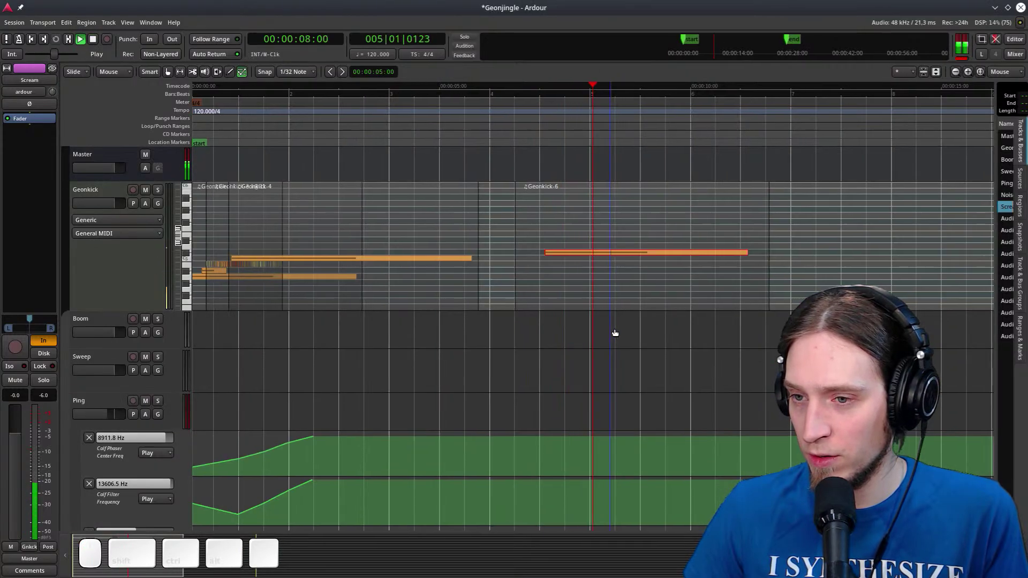
# Insert TAP TubeWarmth on the Scream track with Drive and Tape-Tube Blend at 10, and audition it
pyautogui.scroll(-5, 613, 329)
pyautogui.press('space')
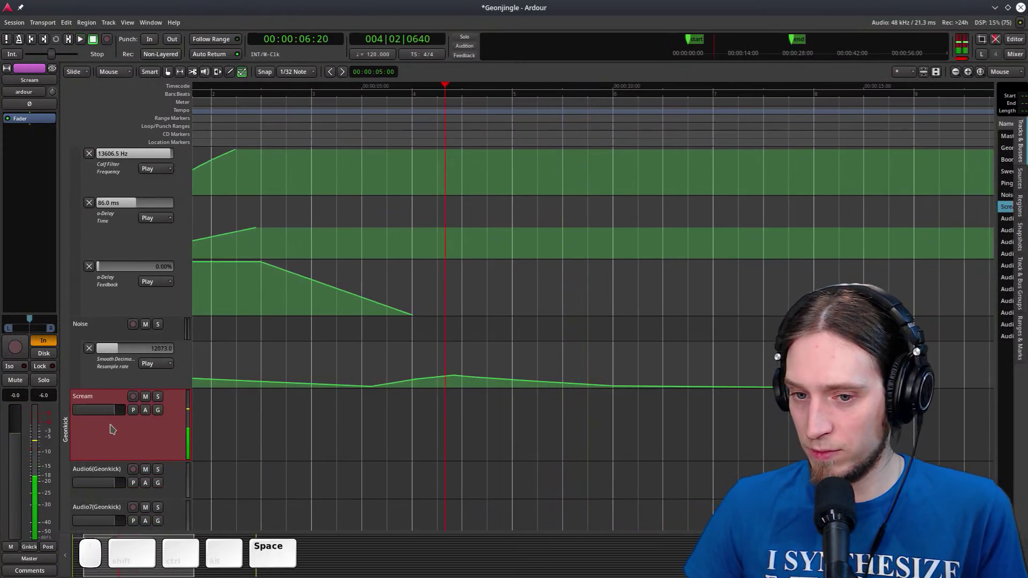
pyautogui.rightClick(28, 119)
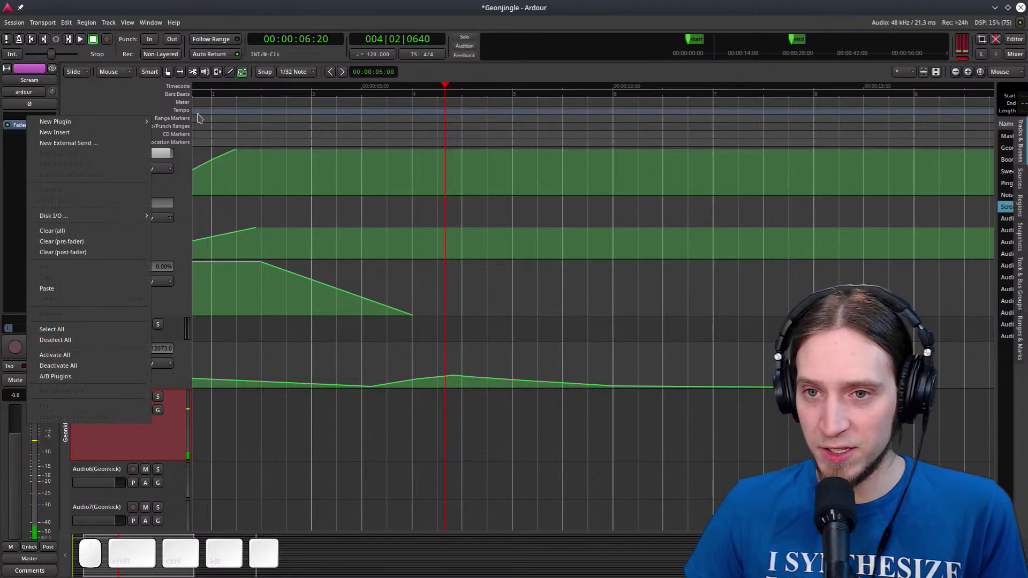
pyautogui.moveTo(133, 122)
pyautogui.moveTo(212, 122)
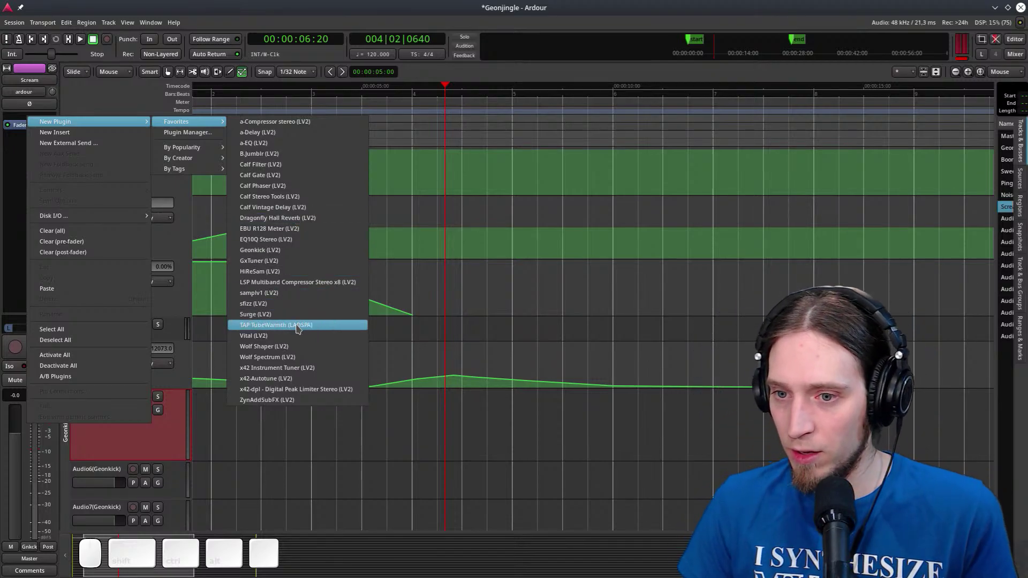
pyautogui.click(276, 325)
pyautogui.press('space')
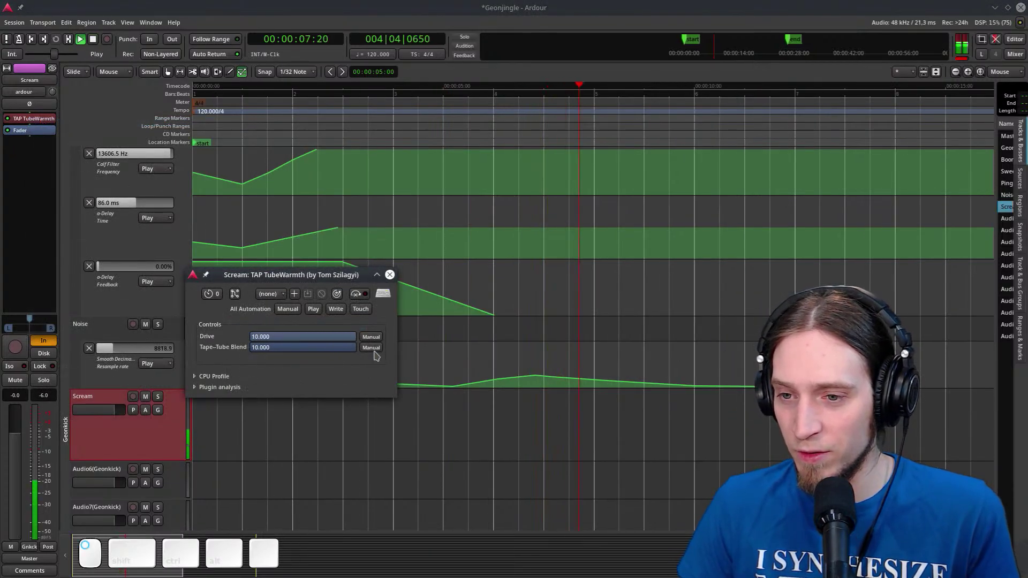
pyautogui.click(390, 275)
# Open the plugin manager for the Scream track and search it for another effect with "Fat" and "Fly"
pyautogui.rightClick(38, 135)
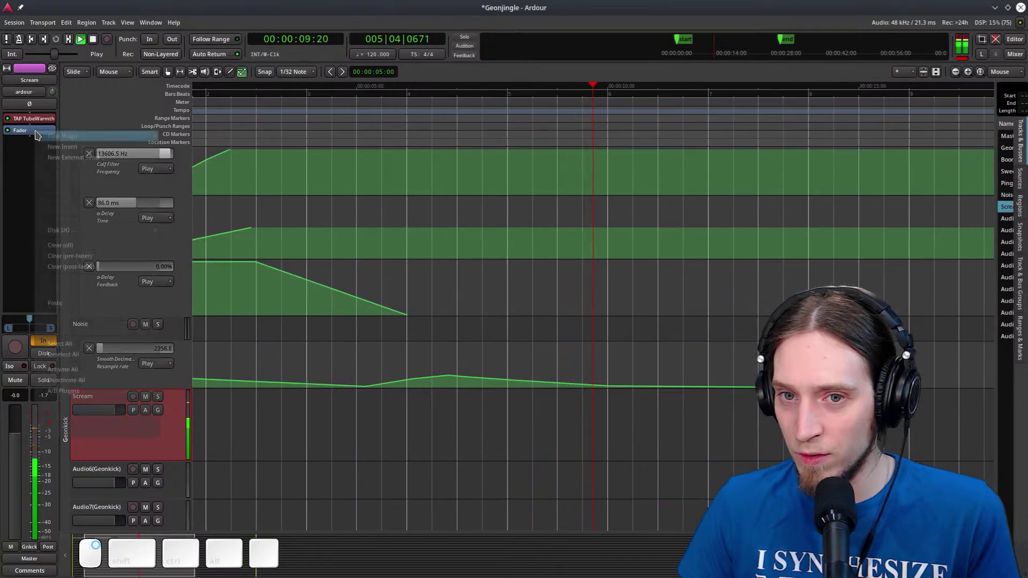
pyautogui.moveTo(39, 136)
pyautogui.moveTo(188, 137)
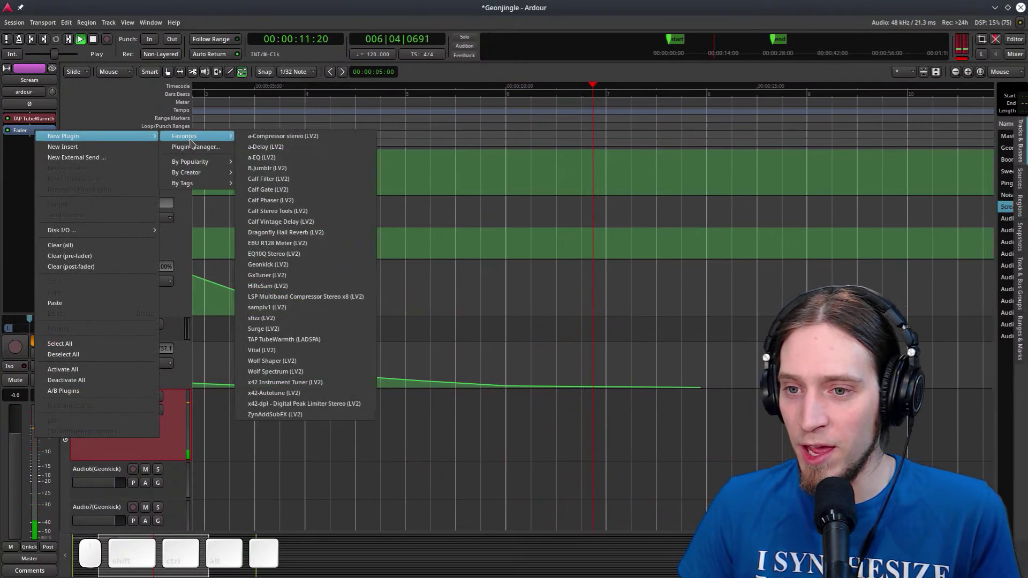
pyautogui.click(193, 146)
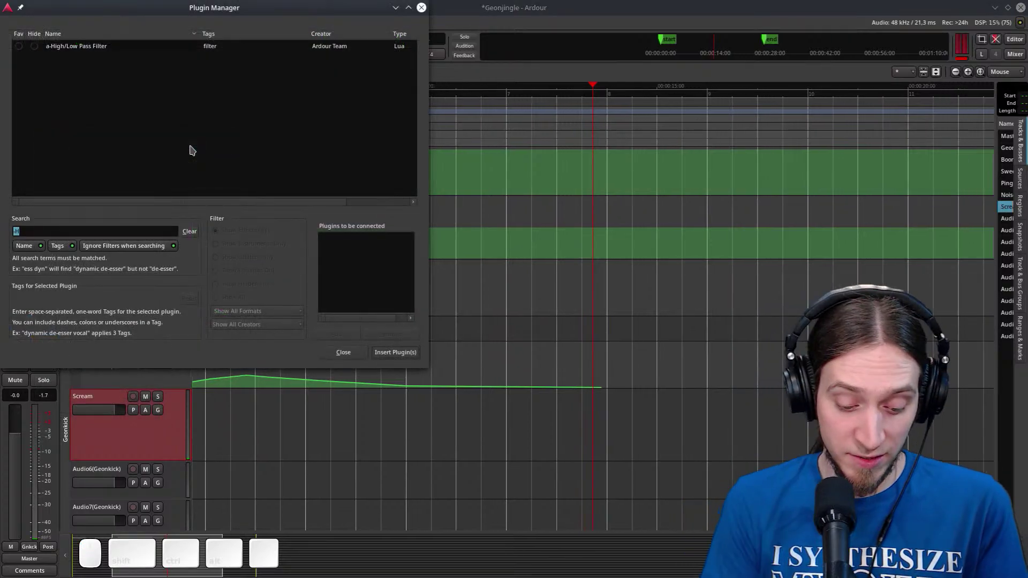
pyautogui.write('G')
pyautogui.press('BackSpace')
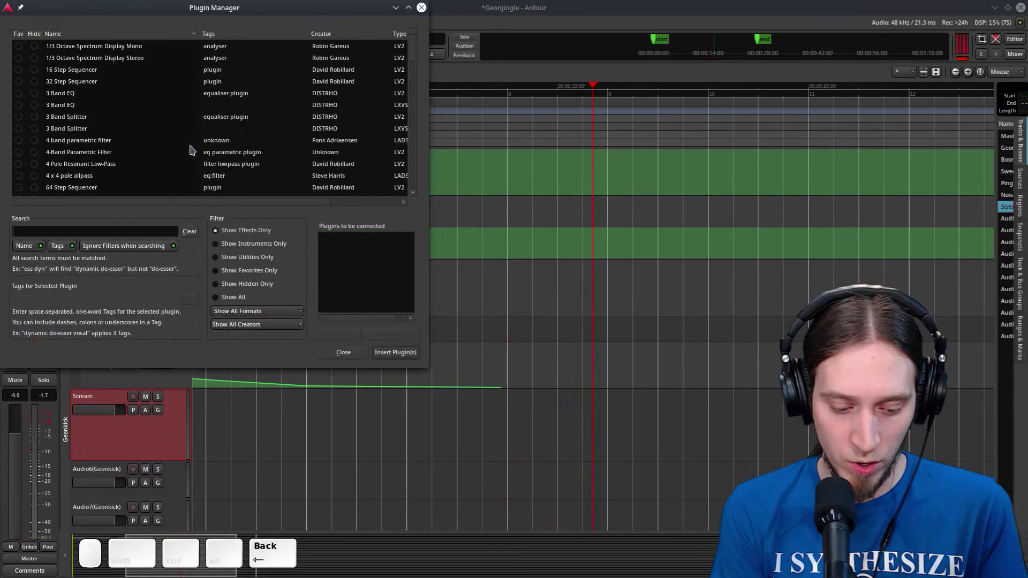
pyautogui.write('Fat')
pyautogui.press('BackSpace')
pyautogui.press('BackSpace')
pyautogui.press('BackSpace')
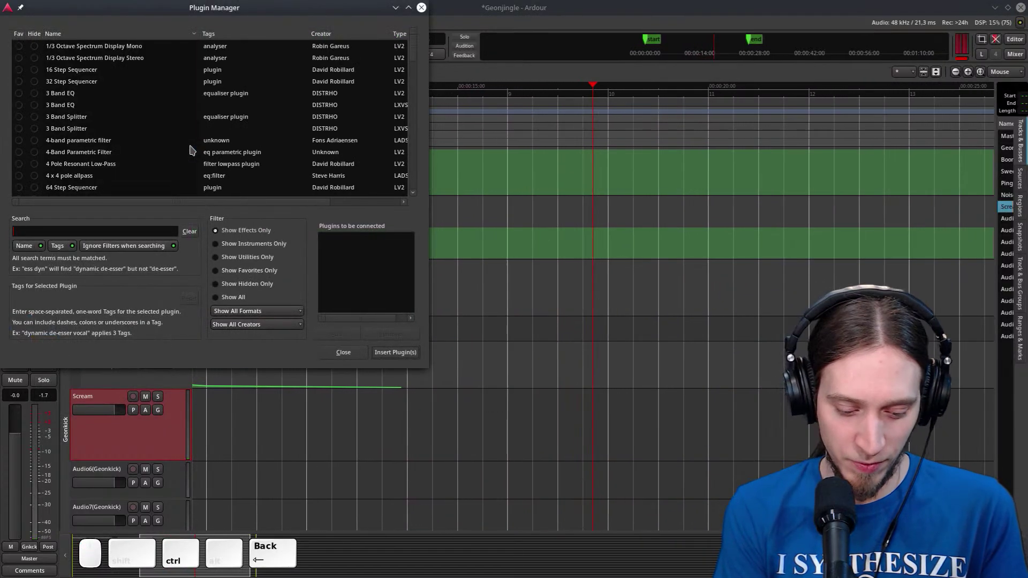
pyautogui.write('Fly')
pyautogui.hotkey('ctrl', 'a')
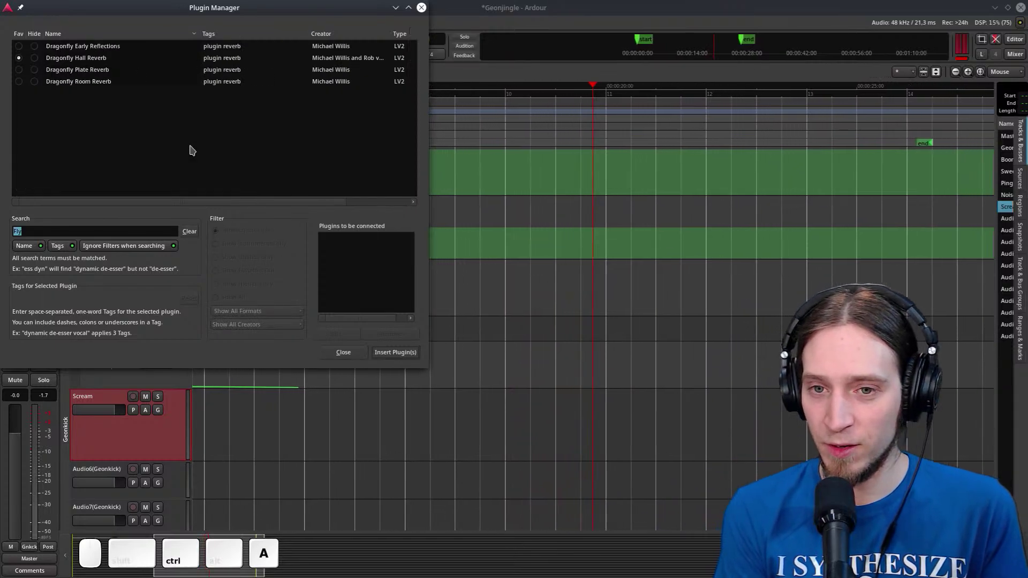
pyautogui.press('BackSpace')
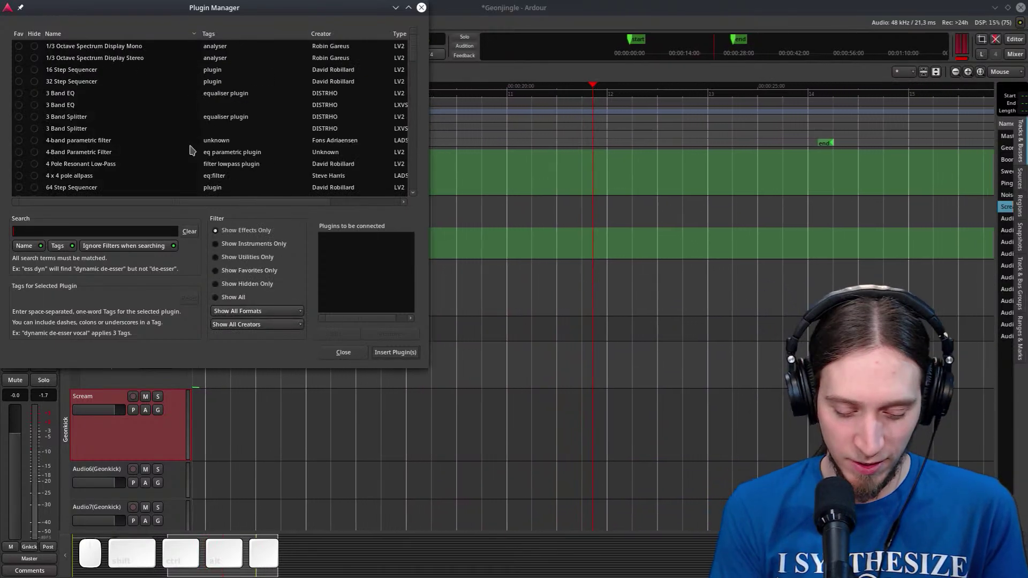
# Find the Gx plugins, insert GxAutoWah on the Scream track and switch the effect on
pyautogui.write('Gx')
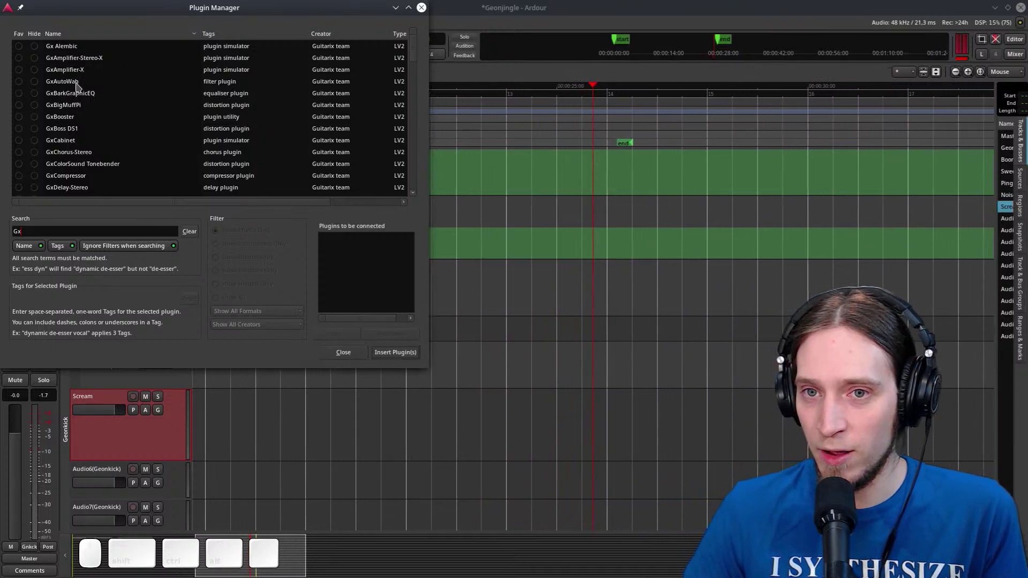
pyautogui.doubleClick(75, 81)
pyautogui.click(394, 353)
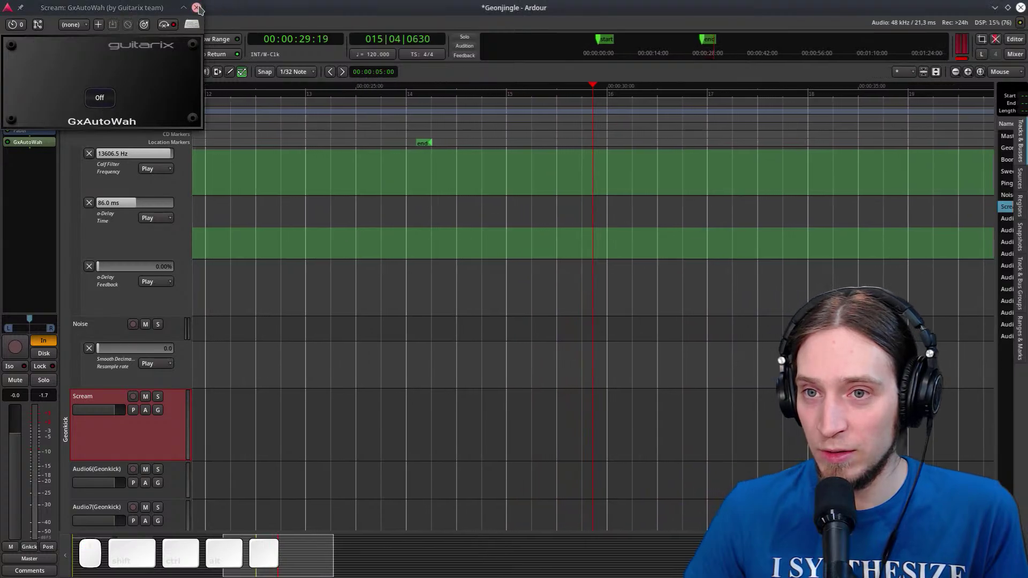
pyautogui.click(100, 97)
pyautogui.click(197, 8)
# Try GxAutoWah ahead of the fader by ear and remove it from the Scream track
pyautogui.press('space')
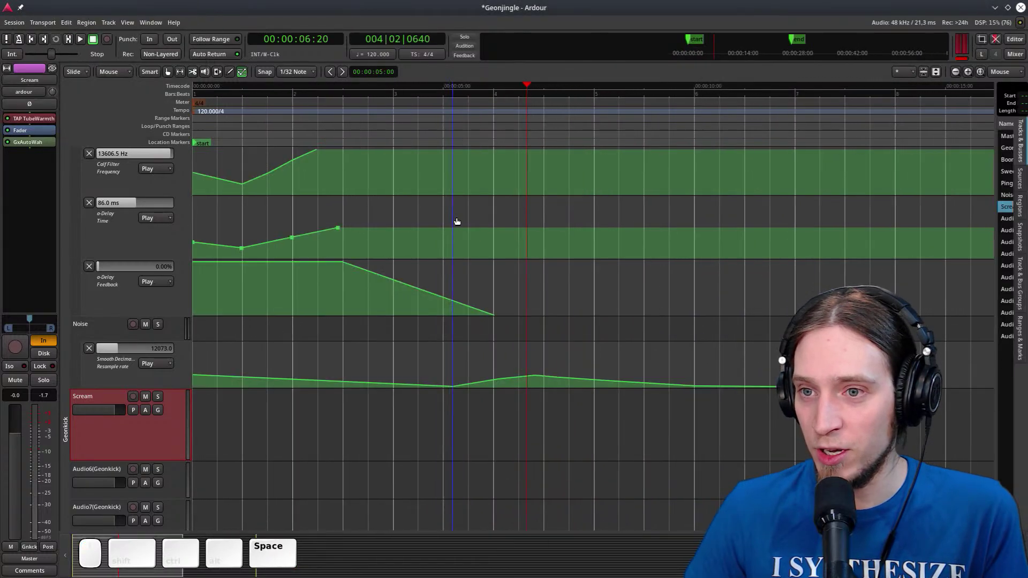
pyautogui.moveTo(45, 142); pyautogui.dragTo(32, 128)
pyautogui.press('space')
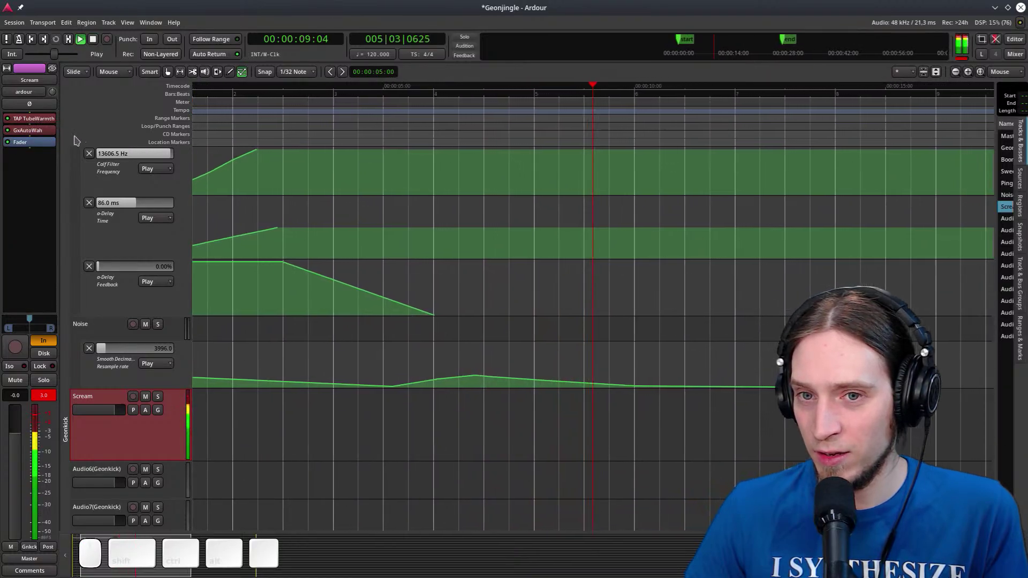
pyautogui.press('space')
pyautogui.rightClick(38, 132)
pyautogui.click(63, 320)
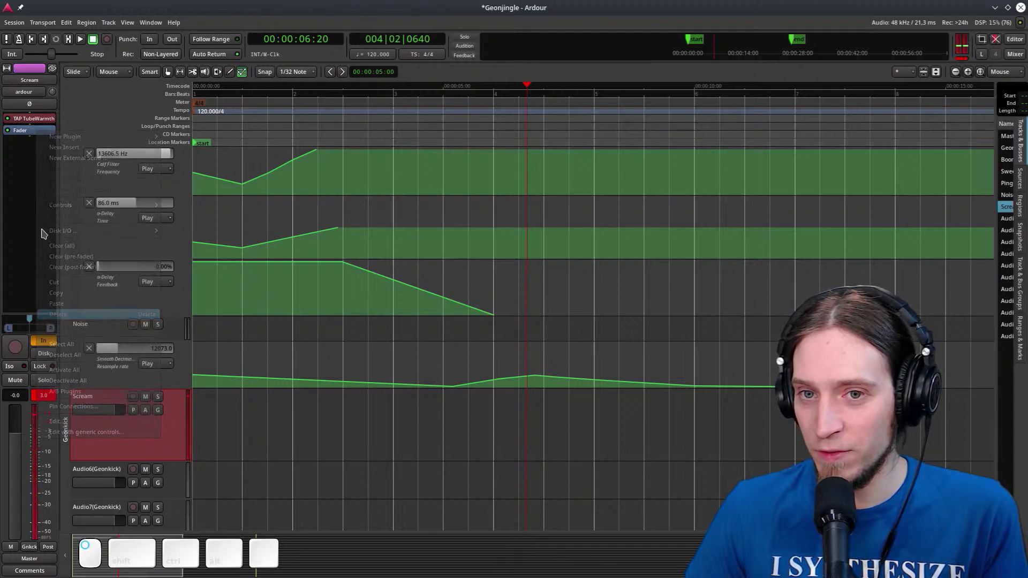
# Find the Calf Envelope Filter in the plugin manager and insert it on the Scream track after TAP TubeWarmth
pyautogui.rightClick(30, 131)
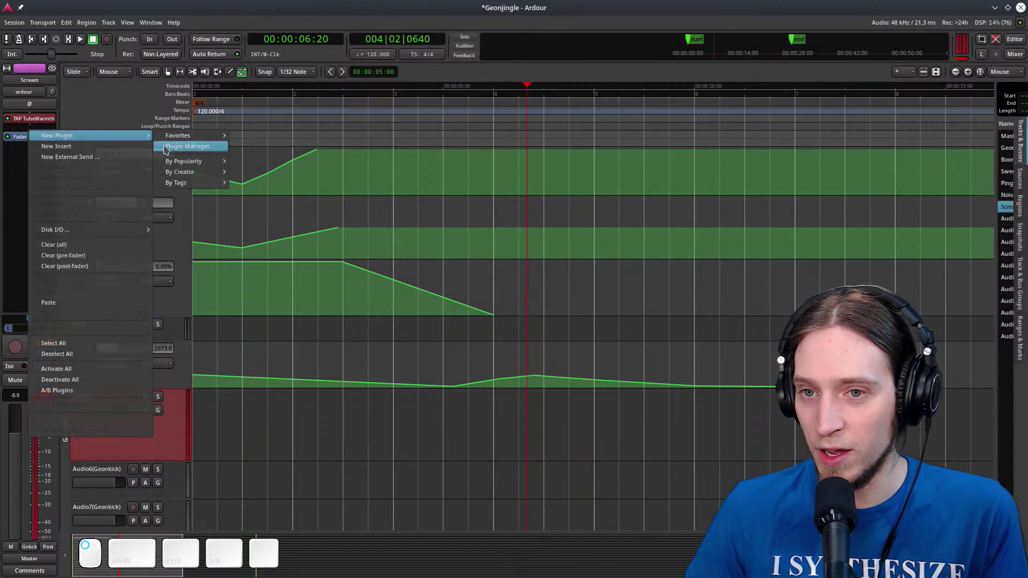
pyautogui.click(163, 142)
pyautogui.write('Cal')
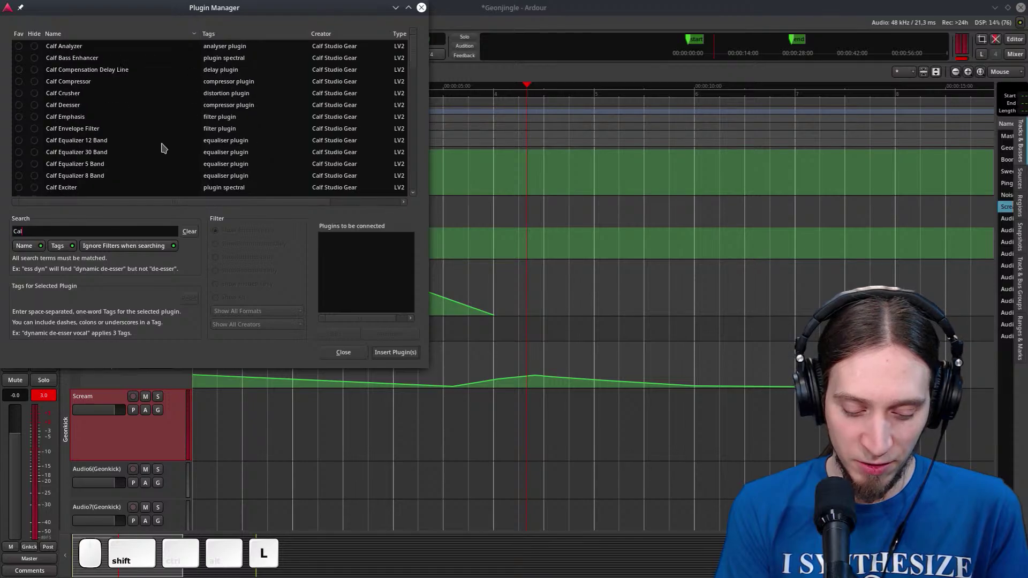
pyautogui.write('f Envel')
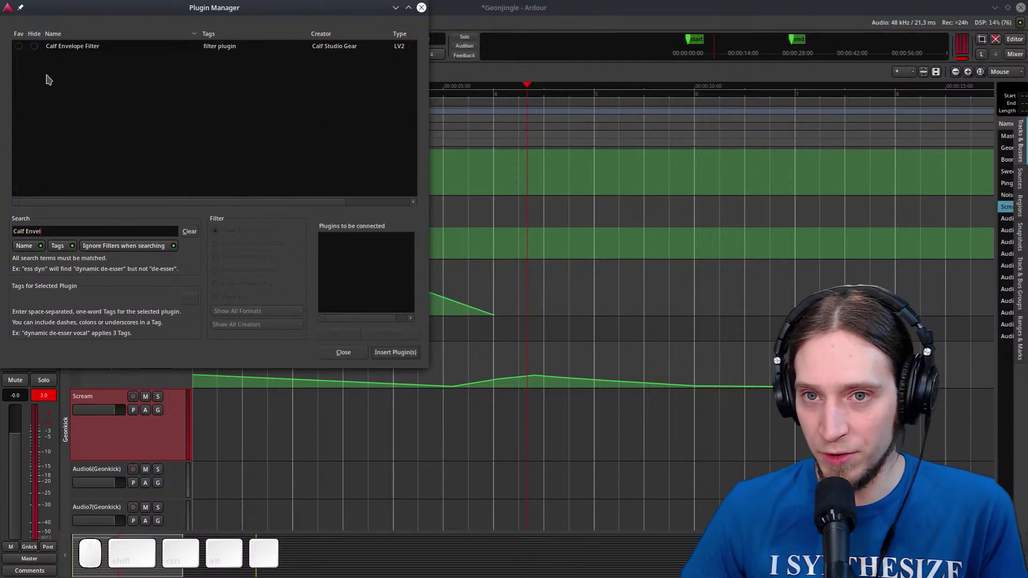
pyautogui.doubleClick(86, 47)
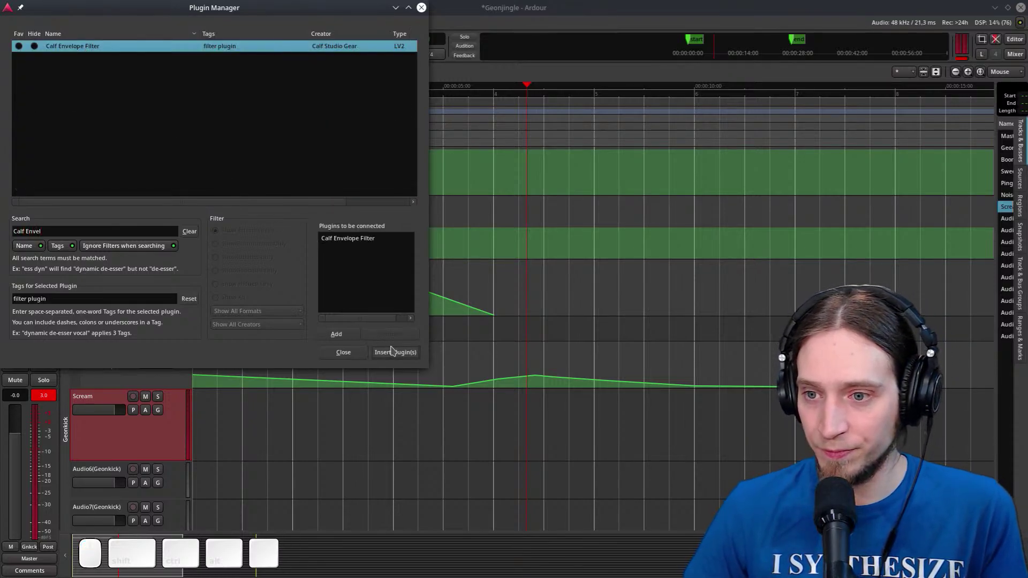
pyautogui.click(395, 352)
pyautogui.moveTo(400, 283); pyautogui.dragTo(417, 259)
# Examine the Calf Envelope Filter's pin connections and play the session to hear the scream through the filter
pyautogui.press('space')
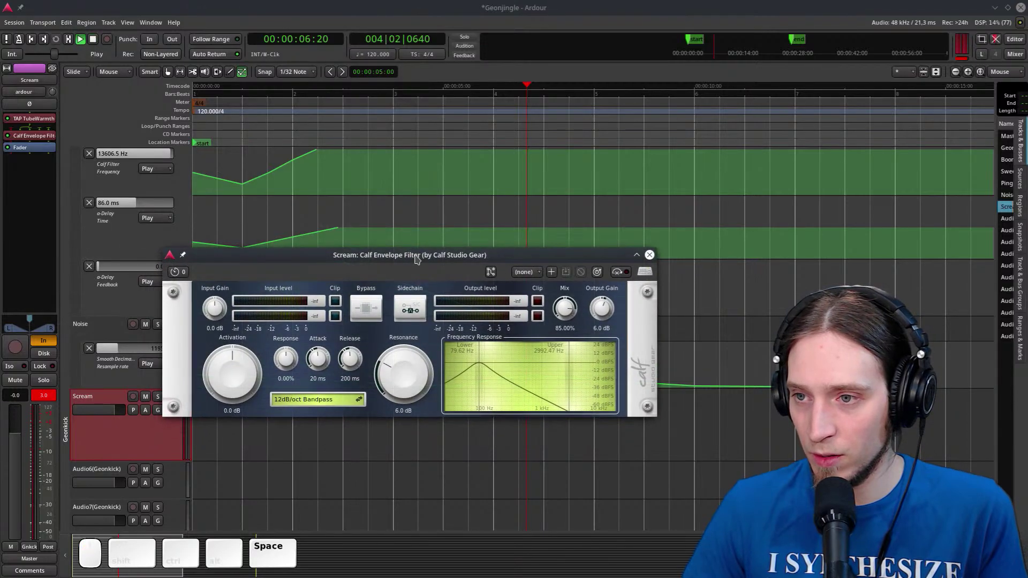
pyautogui.click(650, 255)
pyautogui.press('space')
pyautogui.rightClick(35, 135)
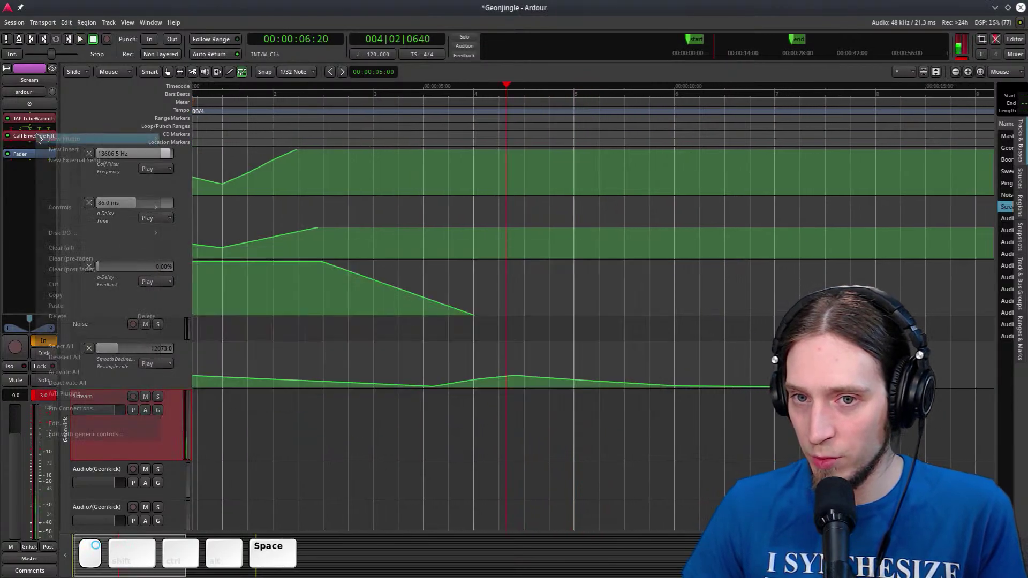
pyautogui.click(86, 408)
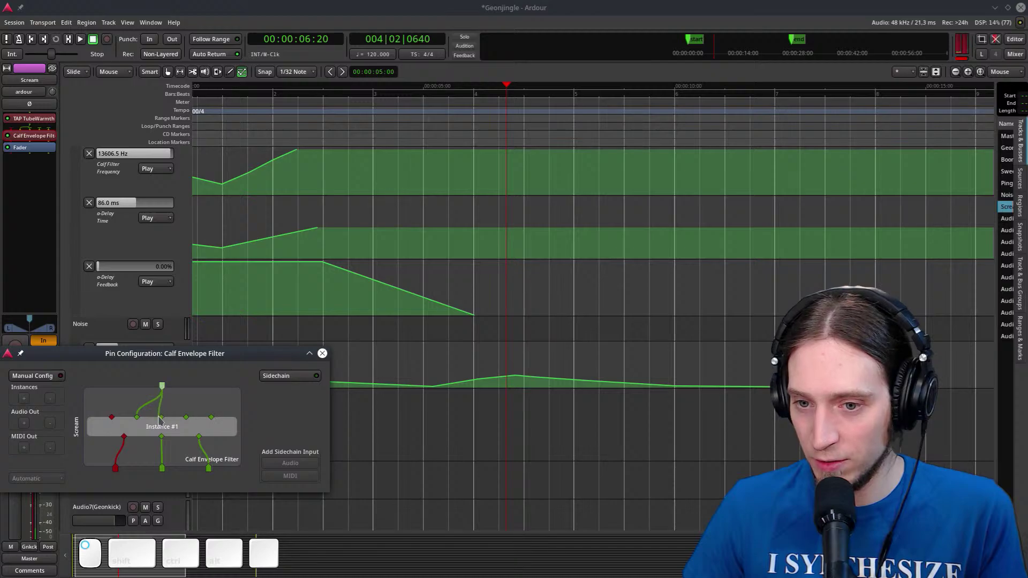
pyautogui.click(323, 354)
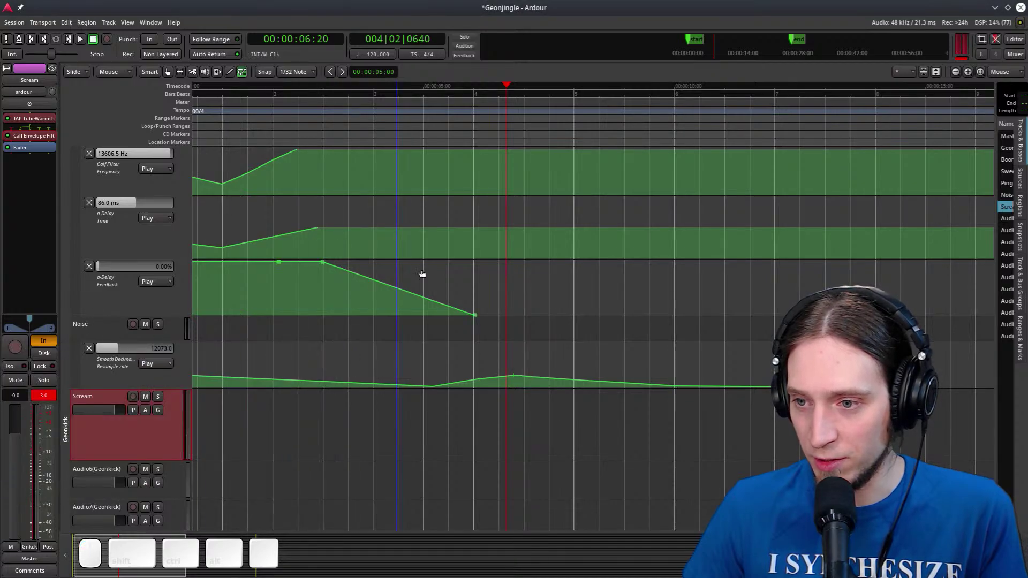
pyautogui.press('space')
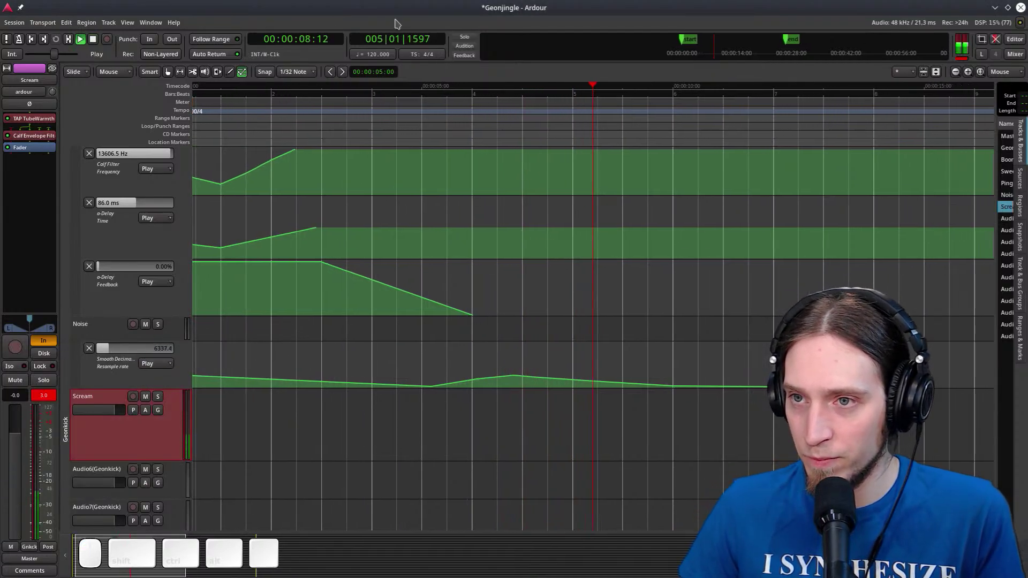
pyautogui.press('space')
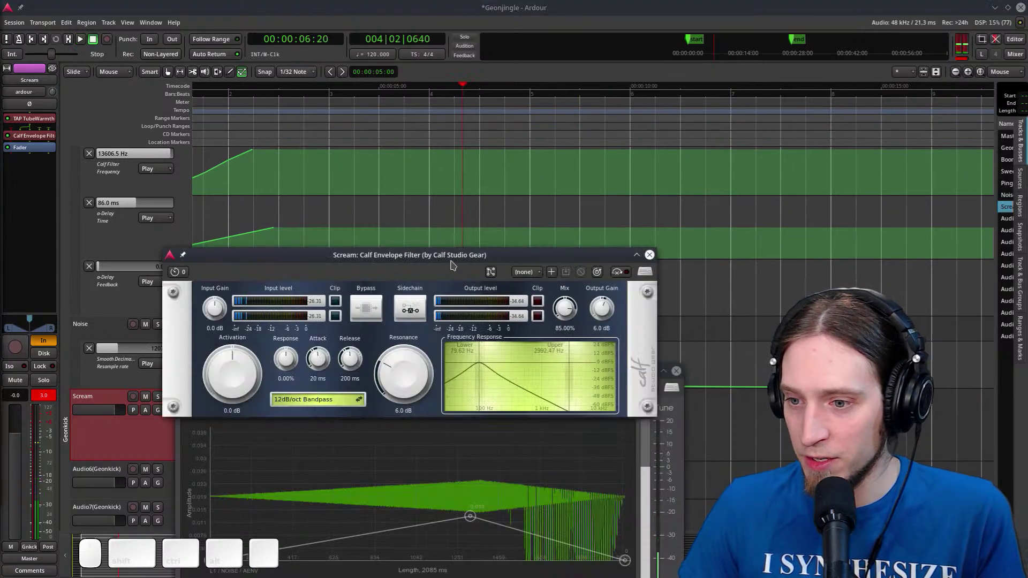
# Reopen the Calf Envelope Filter, set its resonance to 16.5 dB and release to about 422 ms, and audition it
pyautogui.moveTo(451, 264); pyautogui.dragTo(462, 185)
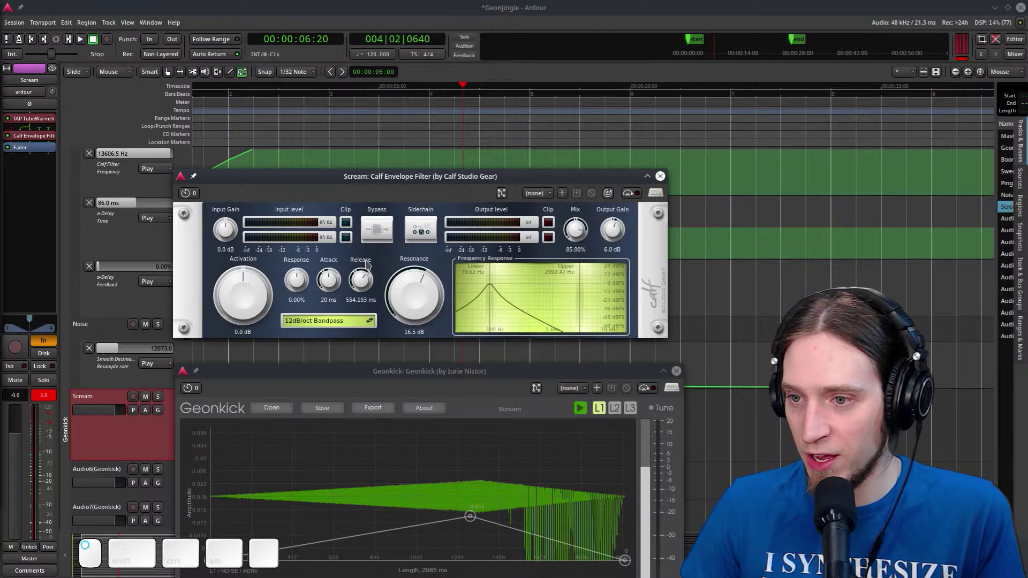
pyautogui.press('space')
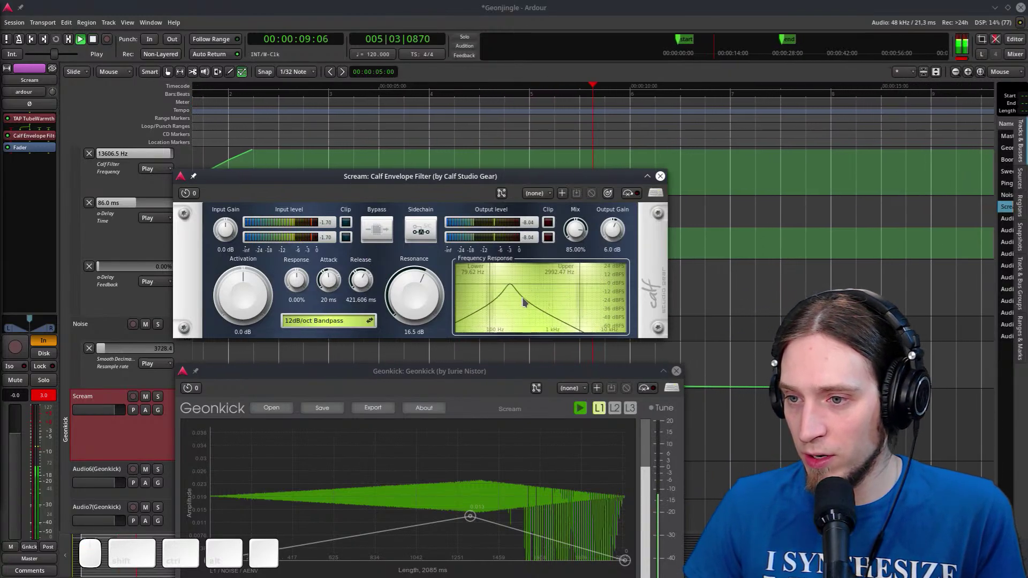
pyautogui.press('space')
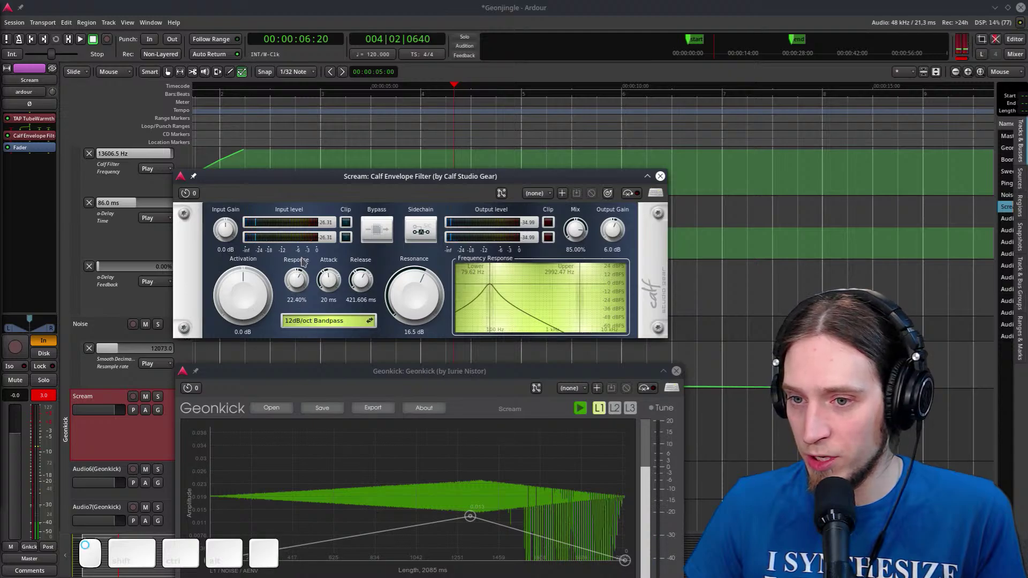
# Set the envelope filter's response to 56.8% and mix to 100%, auditioning the scream
pyautogui.press('space')
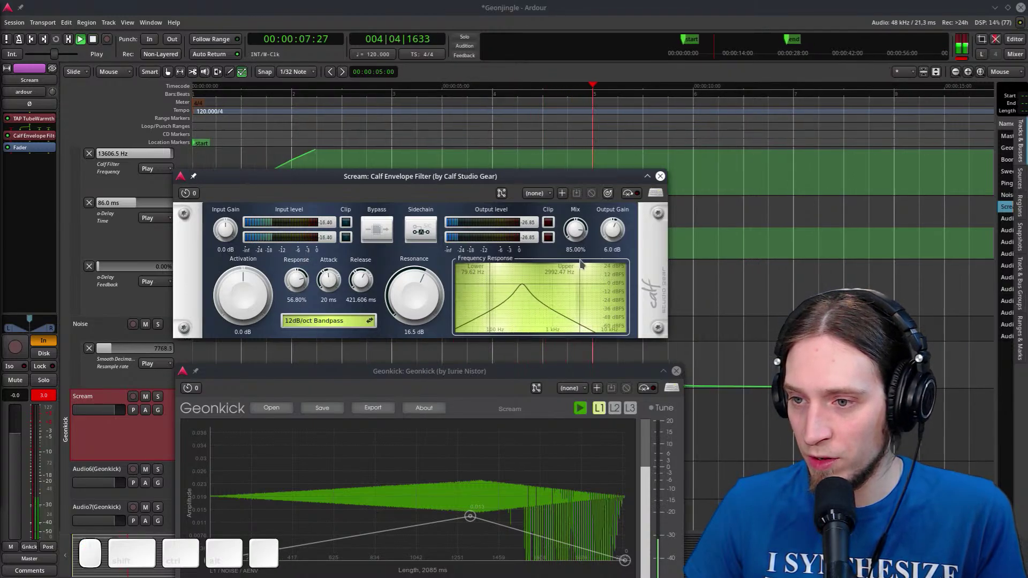
pyautogui.press('space')
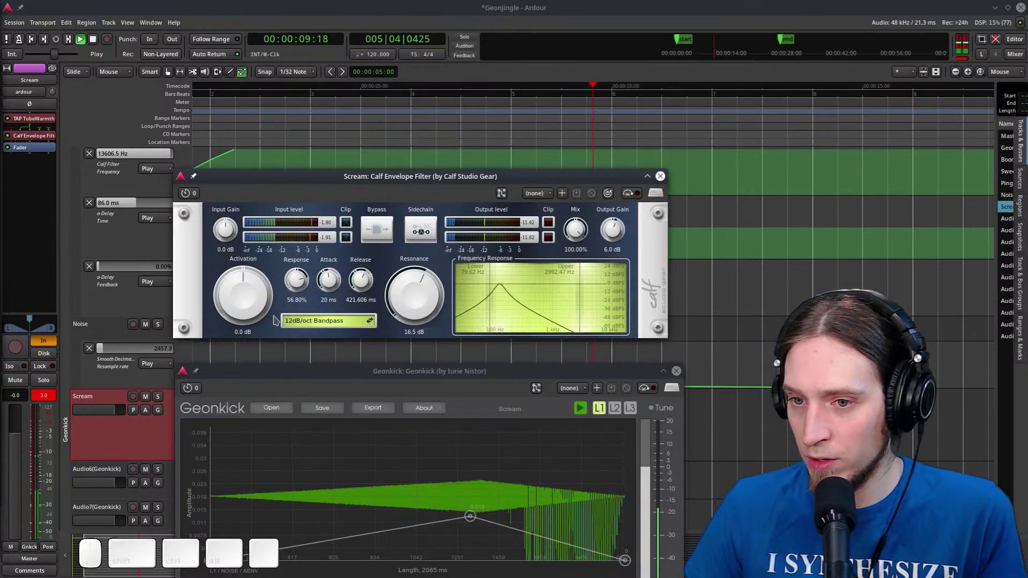
pyautogui.press('space')
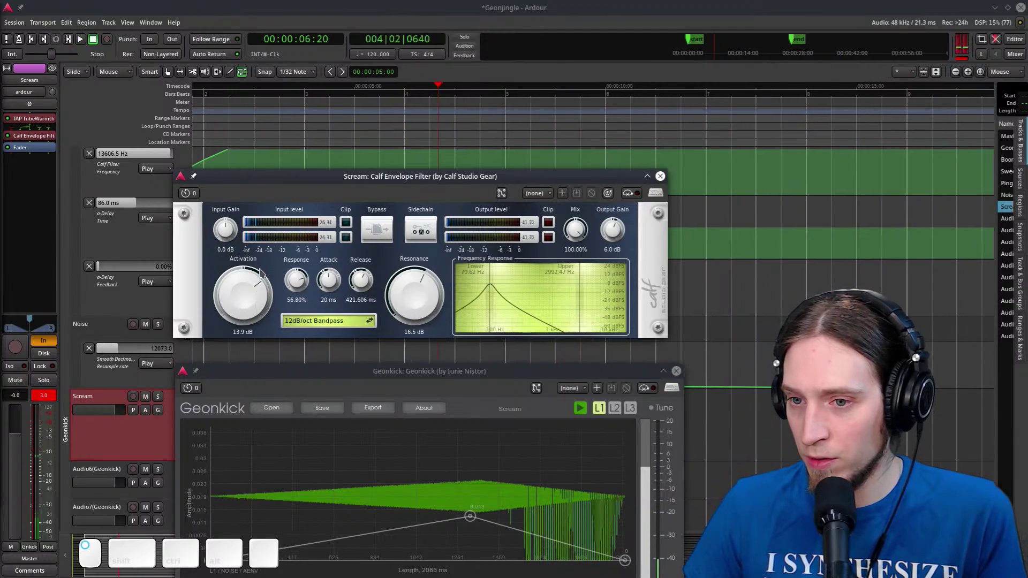
# Adjust the envelope filter by ear to 1.4 dB activation, 30.1 dB resonance and 48% mix, replaying the scream
pyautogui.press('space')
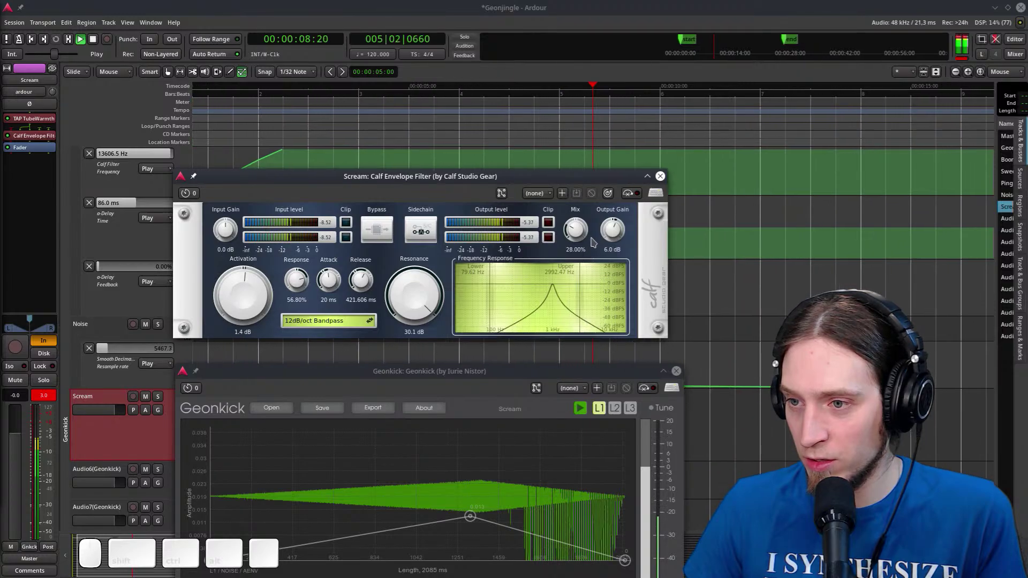
pyautogui.scroll(2, 588, 240)
pyautogui.scroll(8, 588, 240)
pyautogui.press('space')
pyautogui.press('space')
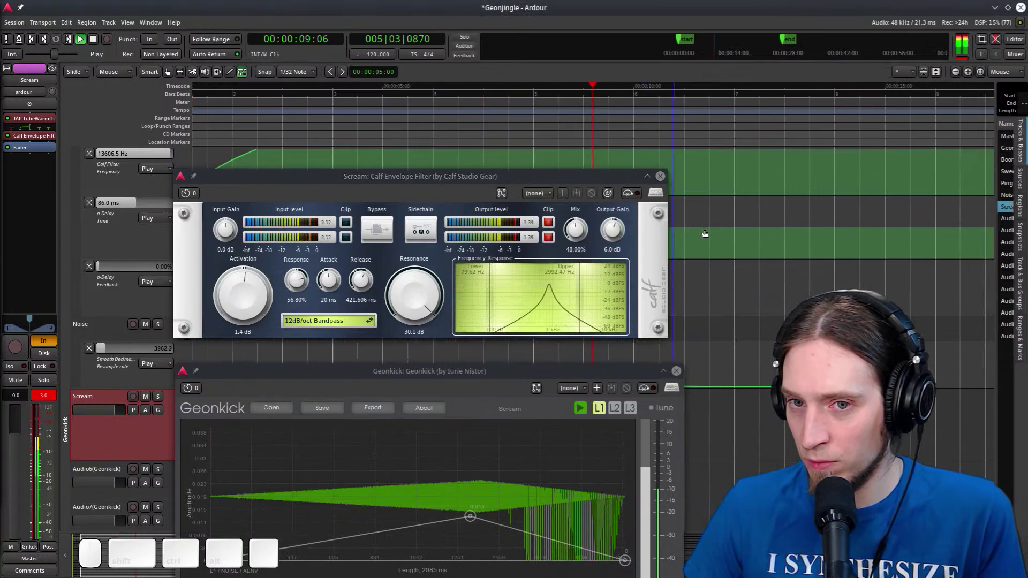
pyautogui.press('space')
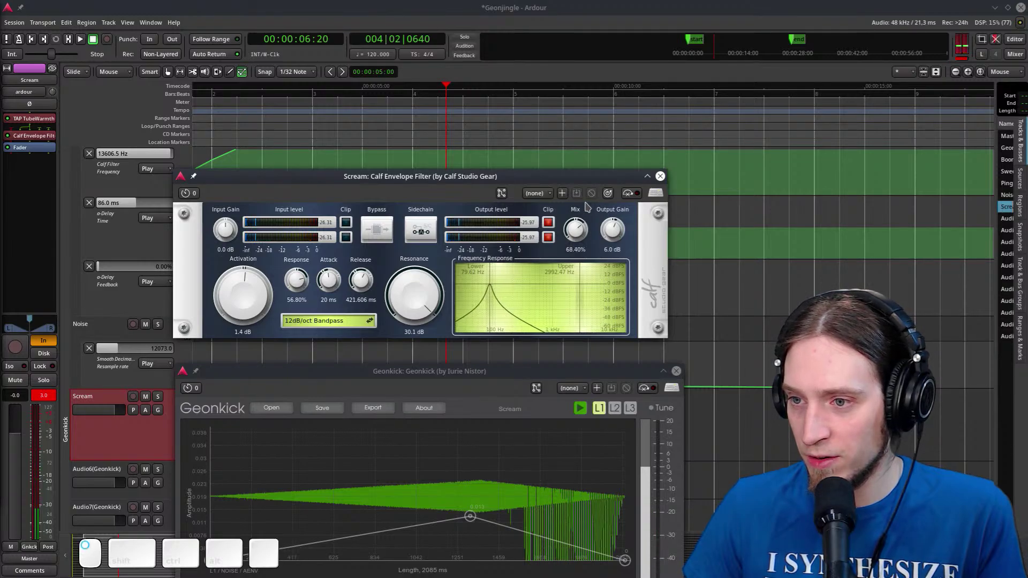
# Set the envelope filter's mix to 71.2% and output gain to 0.0 dB, and replay the scream
pyautogui.press('space')
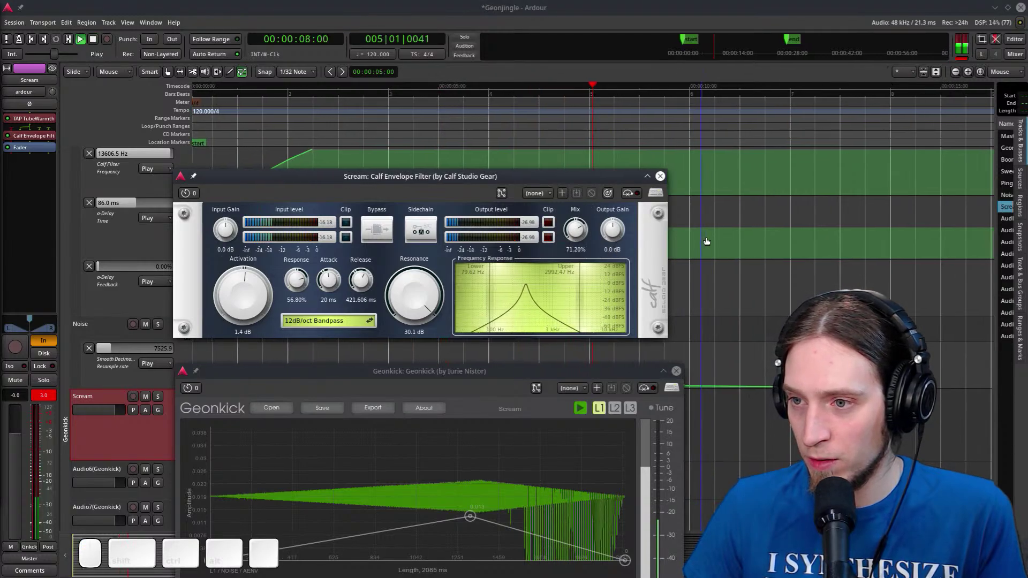
pyautogui.press('space')
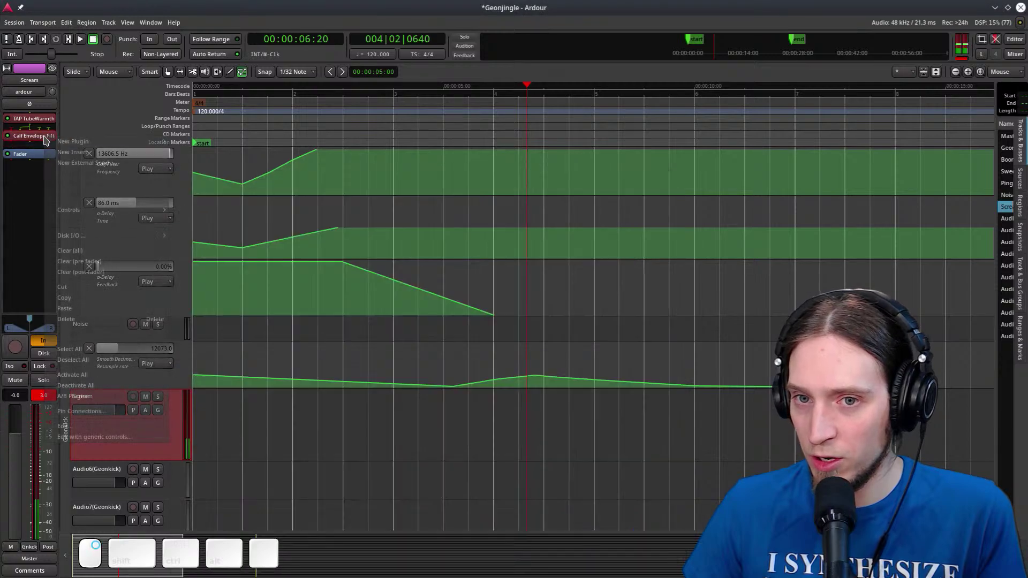
# Duplicate the Calf Envelope Filter on the Scream track, set the copy's response to 13.6%, and audition it
pyautogui.rightClick(45, 136)
pyautogui.click(65, 298)
pyautogui.rightClick(31, 143)
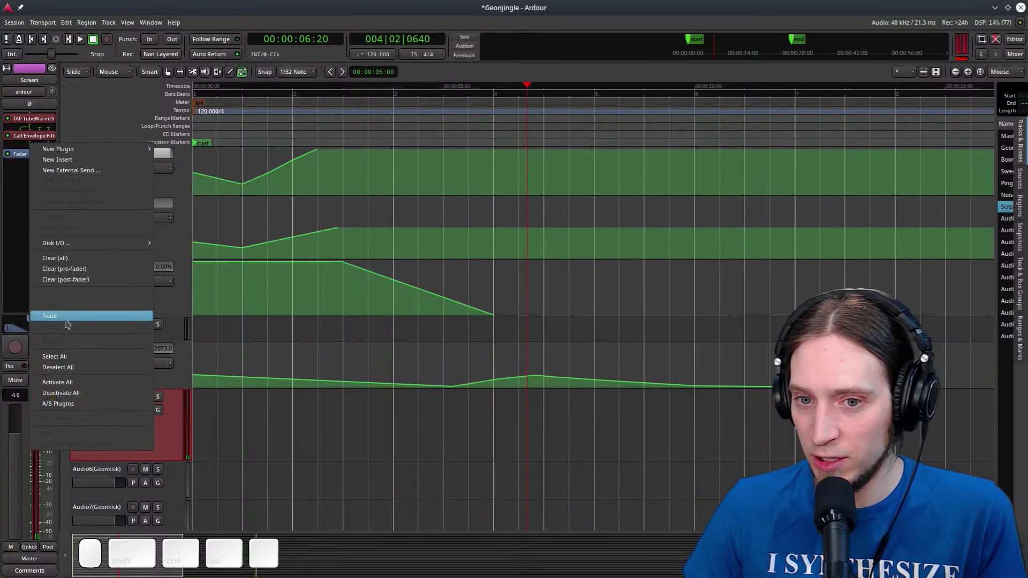
pyautogui.click(59, 314)
pyautogui.doubleClick(38, 154)
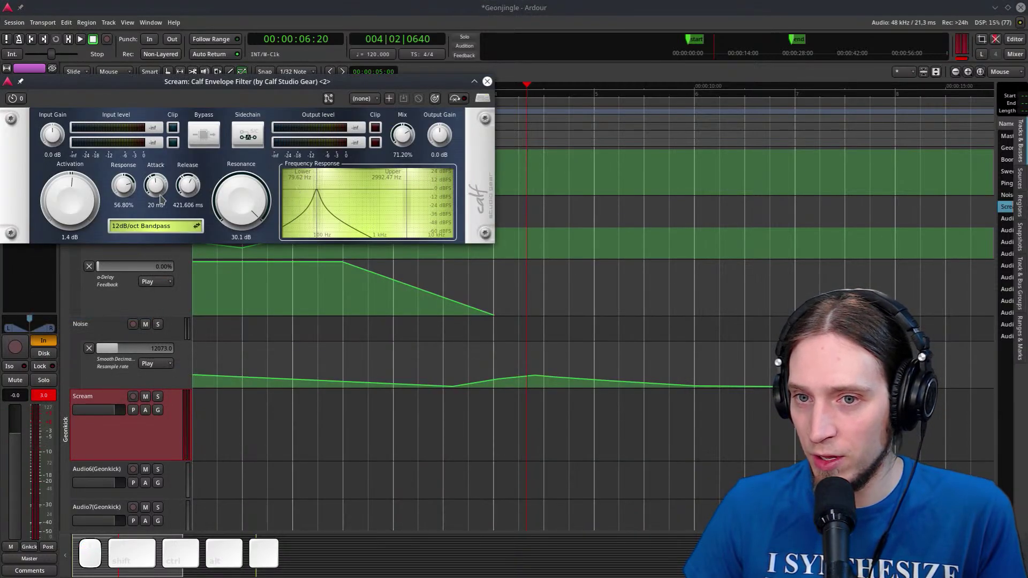
pyautogui.press('space')
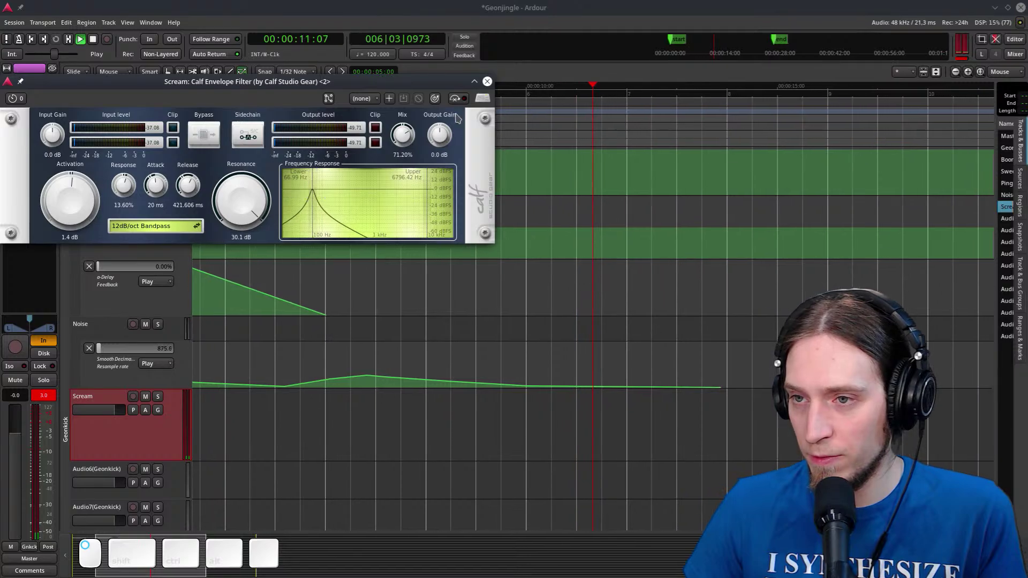
pyautogui.press('space')
# Paste a third Calf Envelope Filter before the fader and set its output gain to 13.0 dB while auditioning the scream
pyautogui.rightClick(30, 200)
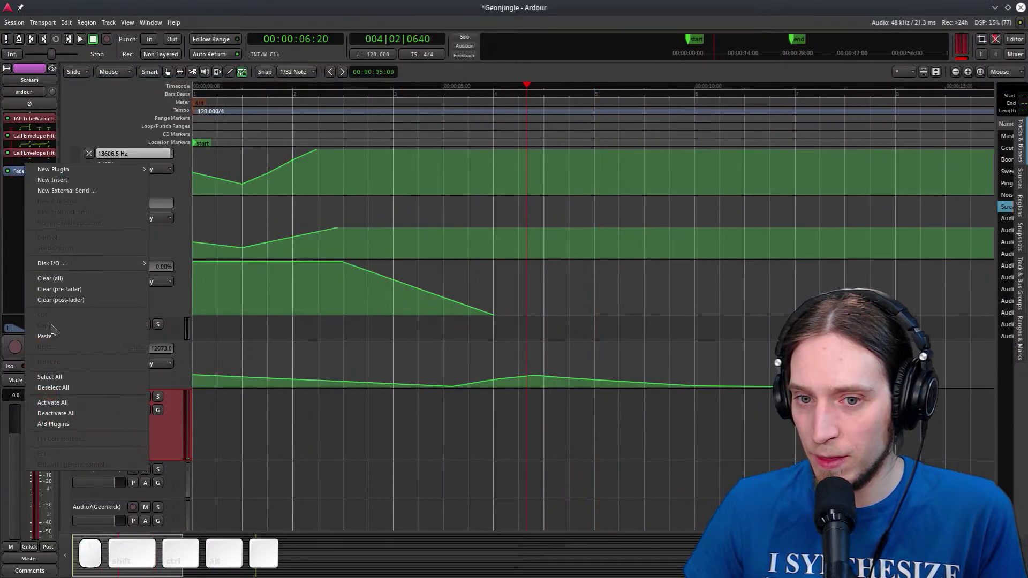
pyautogui.click(86, 338)
pyautogui.press('space')
pyautogui.doubleClick(32, 170)
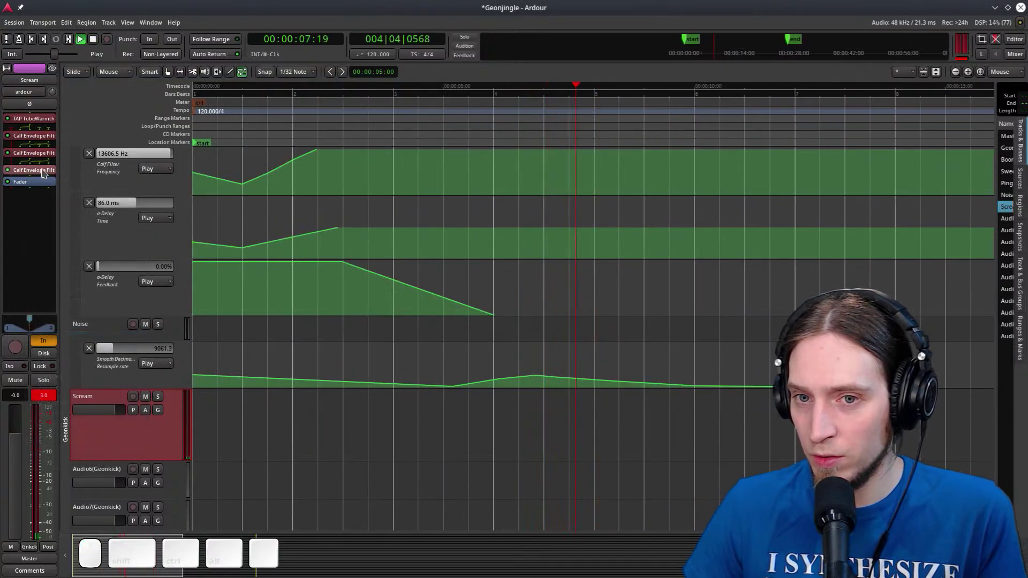
pyautogui.scroll(10, 443, 155)
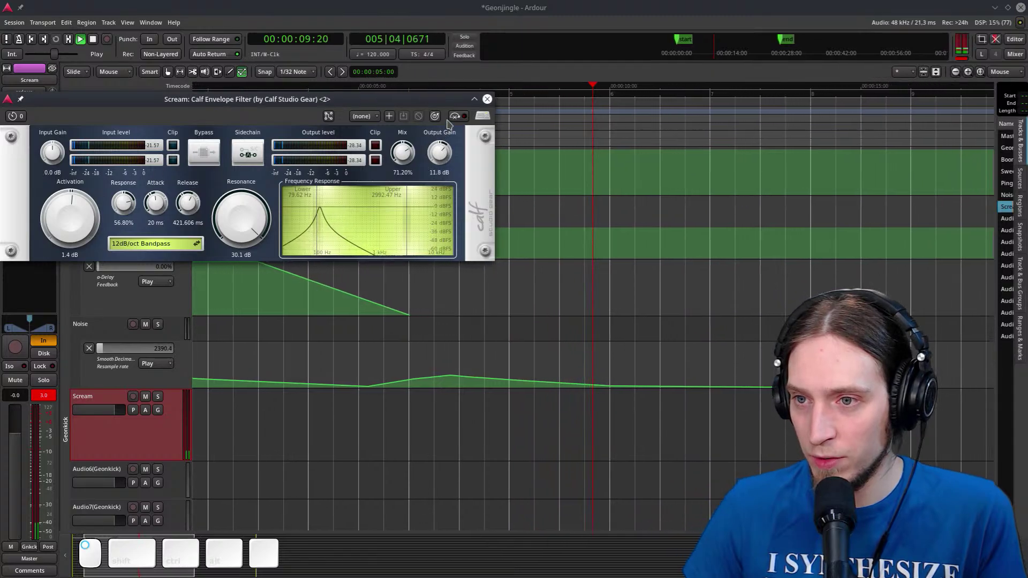
pyautogui.press('space')
pyautogui.press('space')
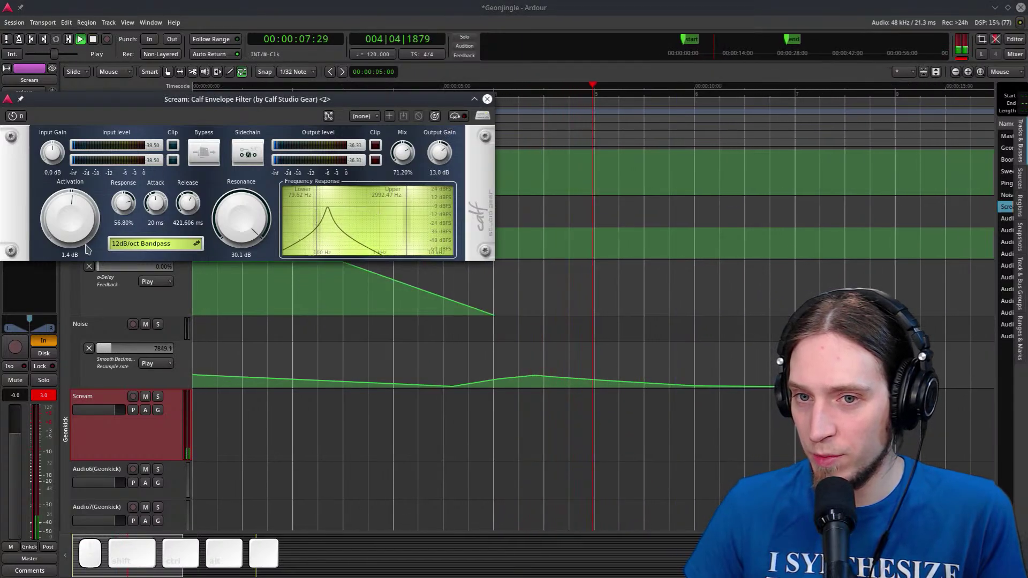
# Set the third envelope filter's activation to 22.0 dB and replay the scream
pyautogui.scroll(10, 69, 229)
pyautogui.press('space')
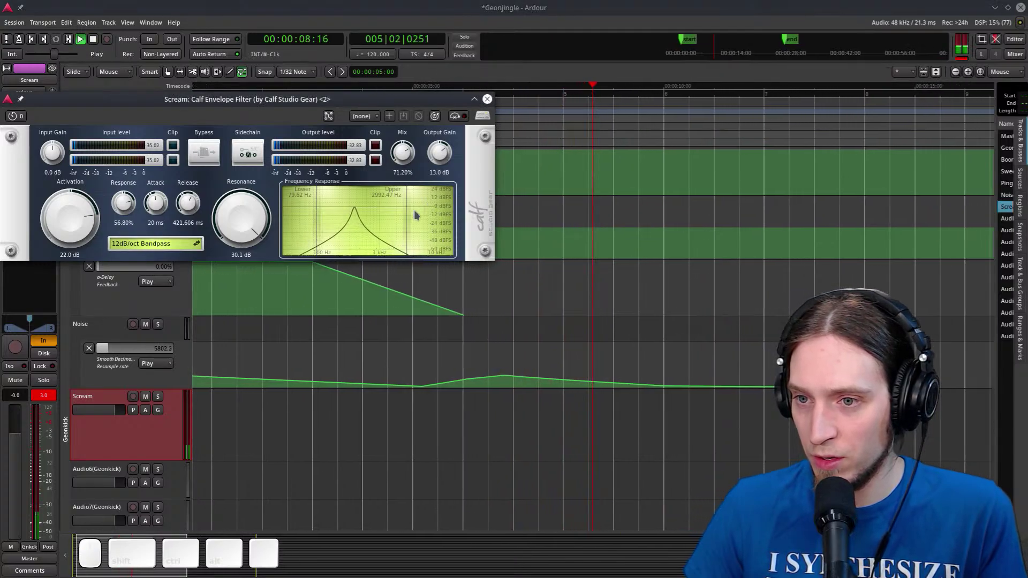
pyautogui.press('space')
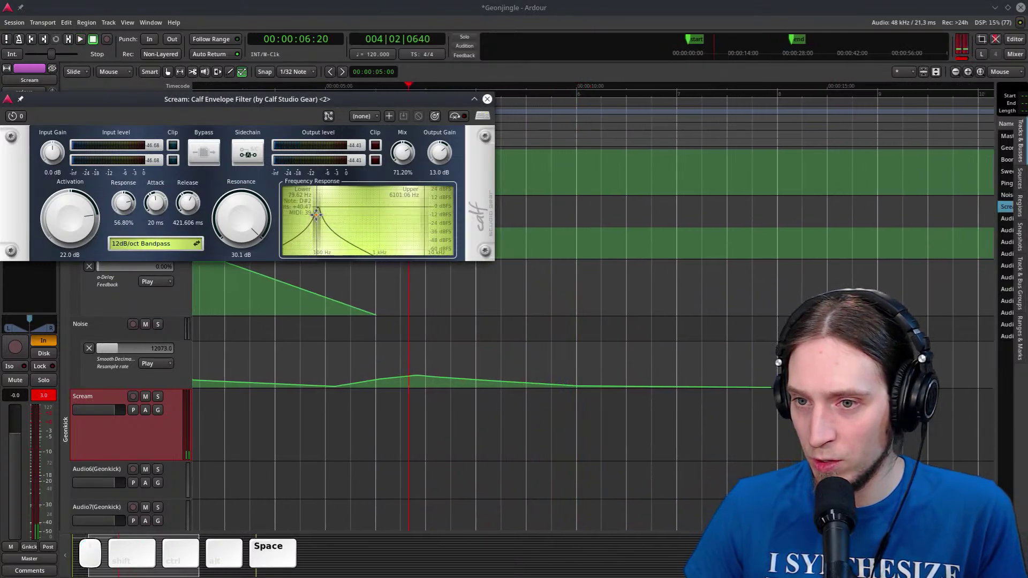
# Invert the third filter's frequency range by moving its lower limit above the upper, to about 6945 Hz, auditioning along the way
pyautogui.moveTo(316, 214); pyautogui.dragTo(446, 222)
pyautogui.press('space')
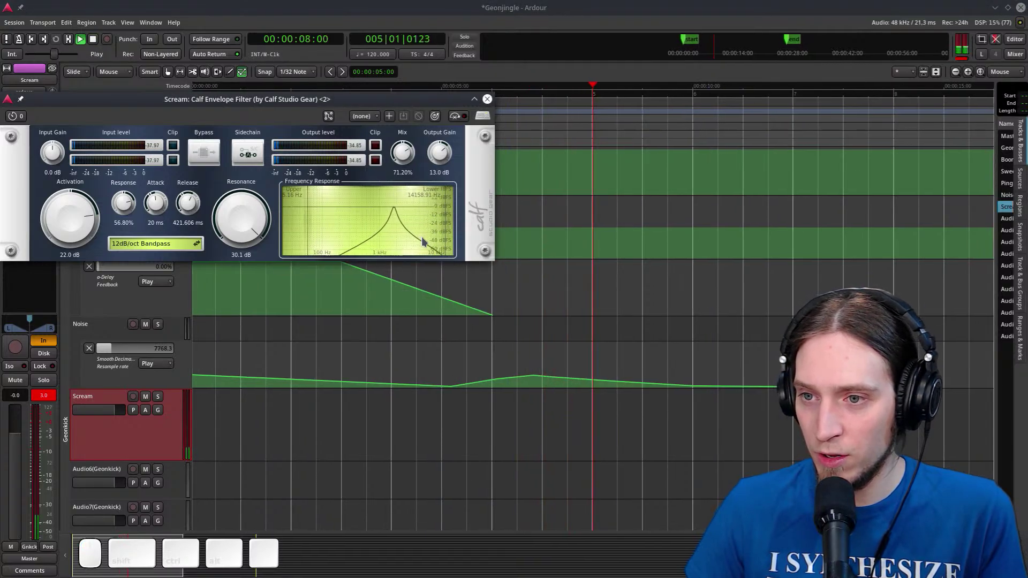
pyautogui.press('space')
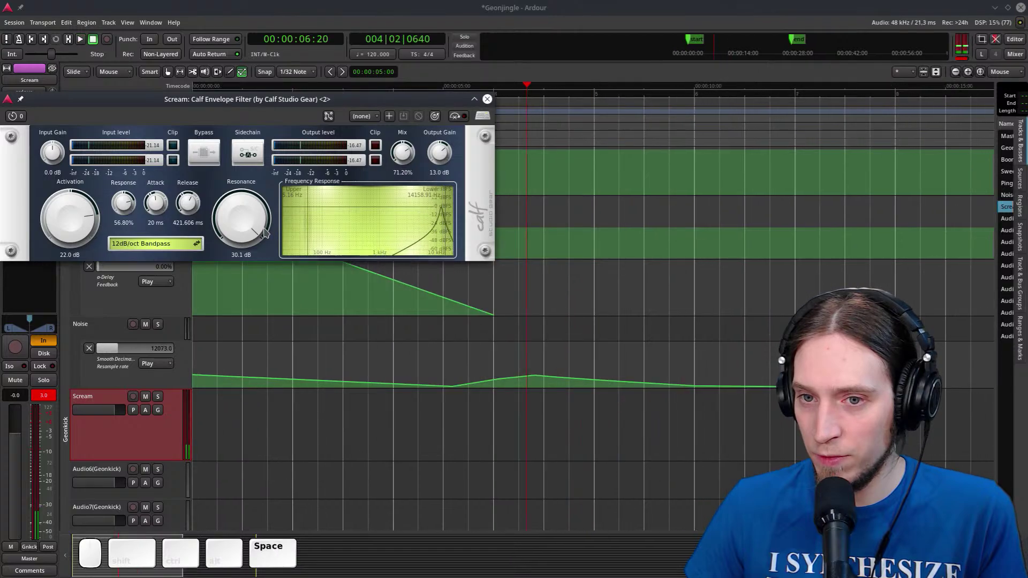
pyautogui.moveTo(439, 206); pyautogui.dragTo(426, 210)
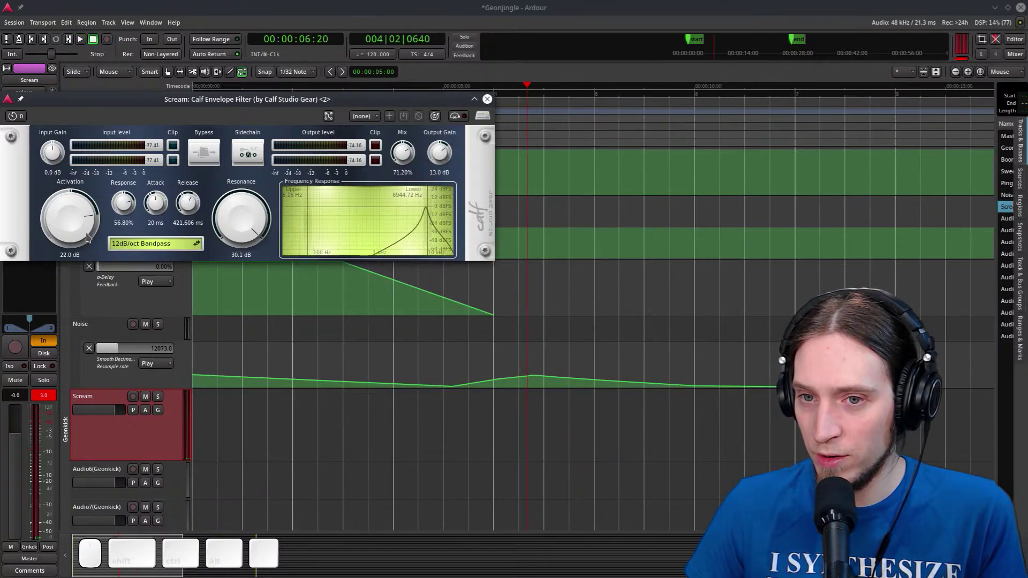
# Set the third filter's activation to 18.2 dB, audition the scream and close the filter
pyautogui.press('space')
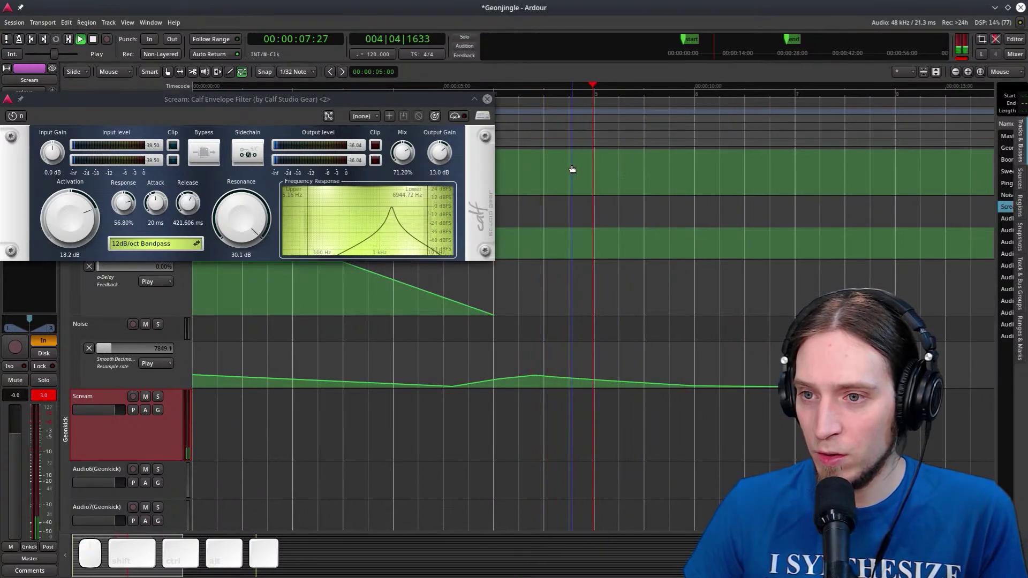
pyautogui.click(488, 99)
pyautogui.press('space')
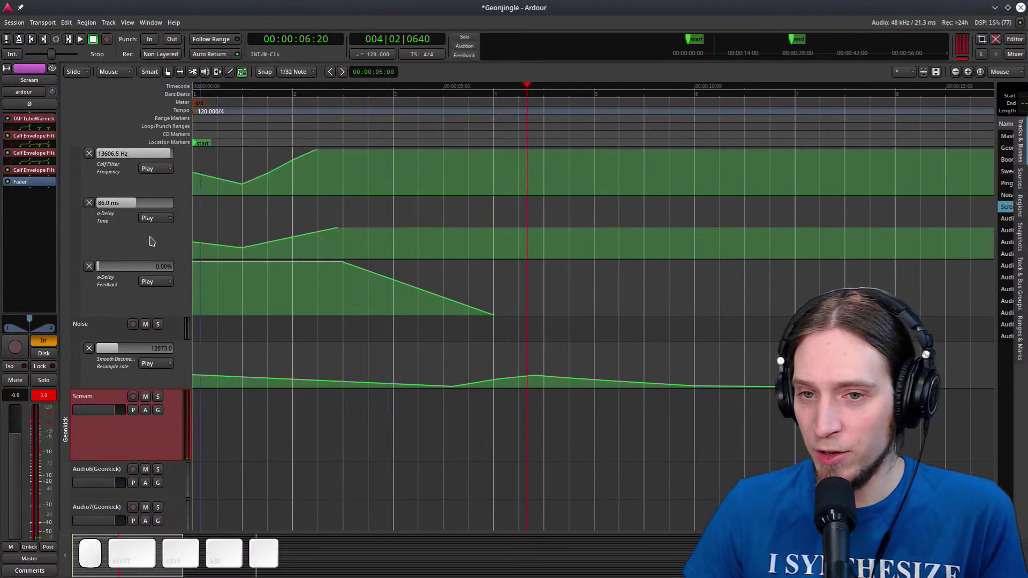
# Insert an a-Delay from the favorites before the Scream track's fader and open it with generic controls
pyautogui.rightClick(8, 192)
pyautogui.moveTo(107, 187)
pyautogui.moveTo(191, 187)
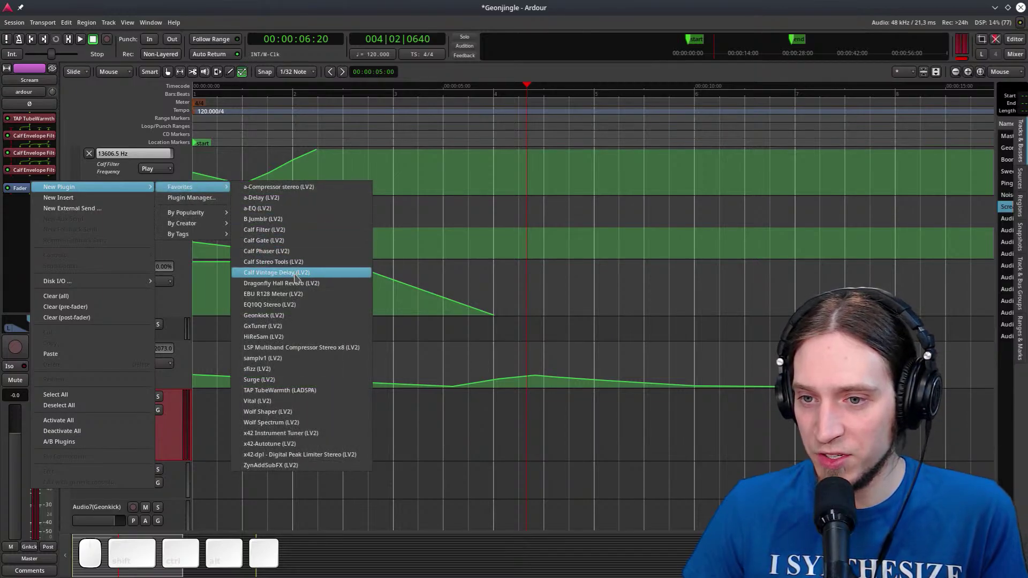
pyautogui.click(284, 199)
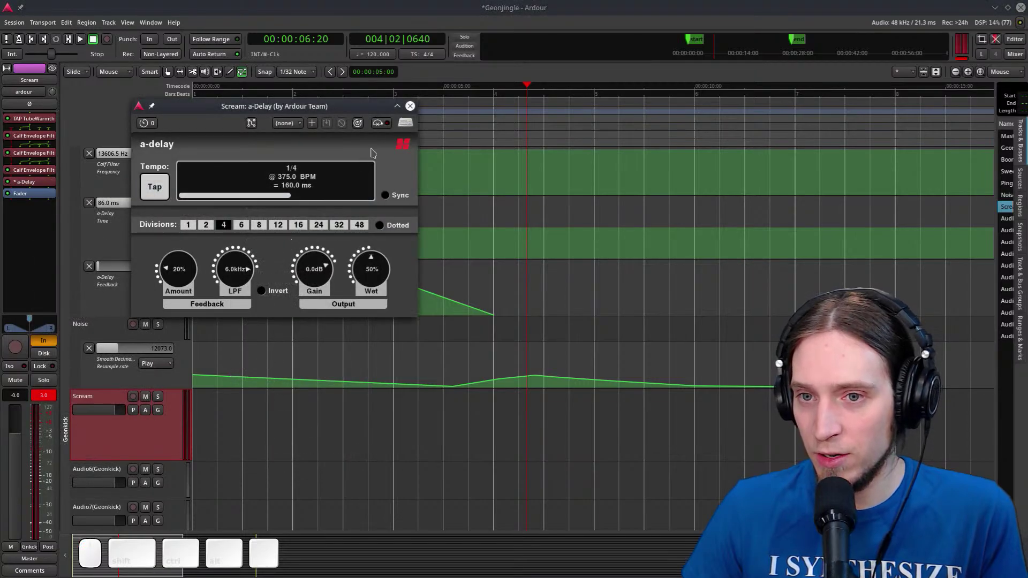
pyautogui.click(411, 106)
pyautogui.rightClick(39, 184)
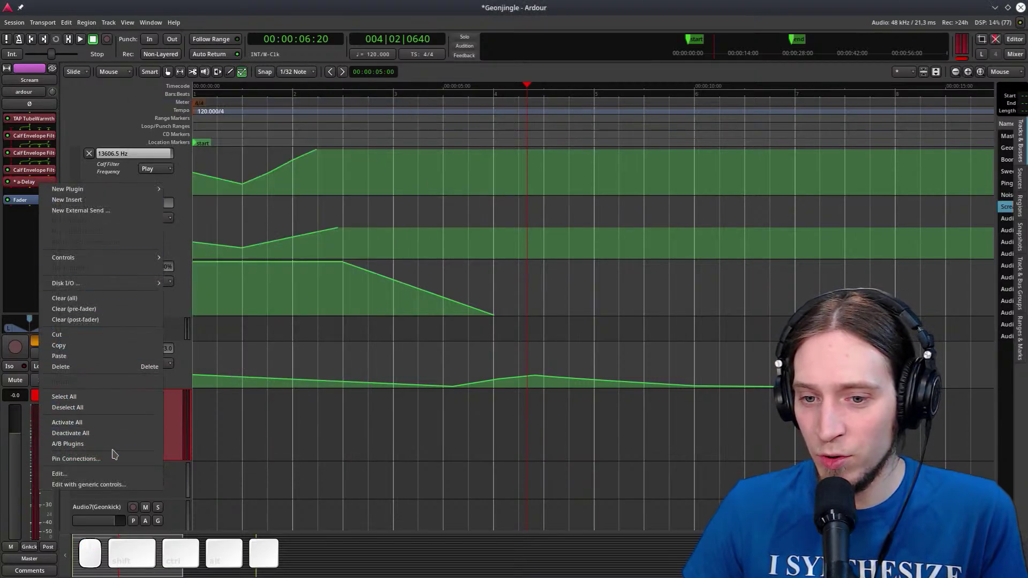
pyautogui.click(114, 484)
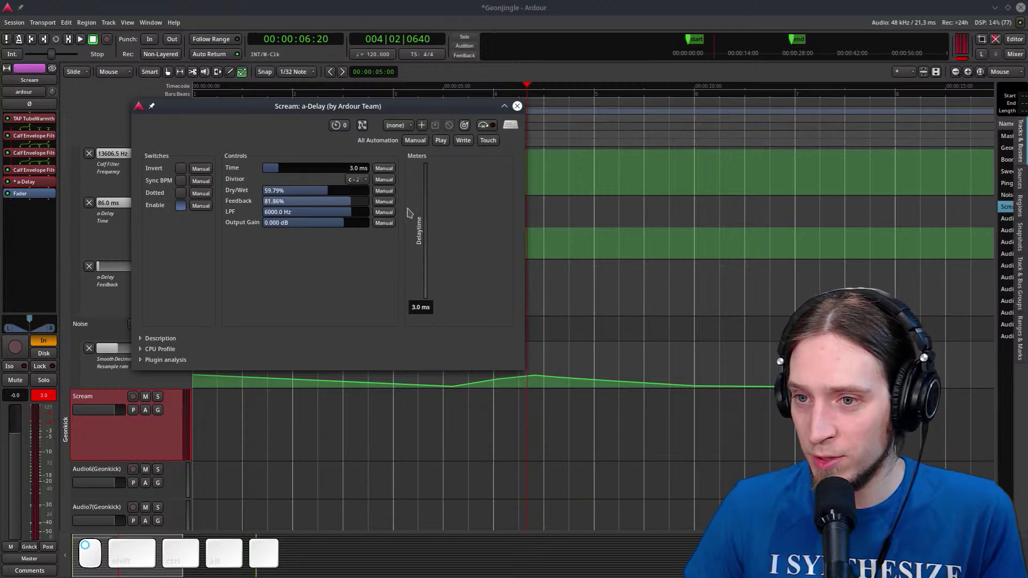
# Set a-Delay's feedback to 93.20% and audition the scream with a 3.0 ms delay time
pyautogui.moveTo(354, 201); pyautogui.dragTo(358, 207)
pyautogui.press('space')
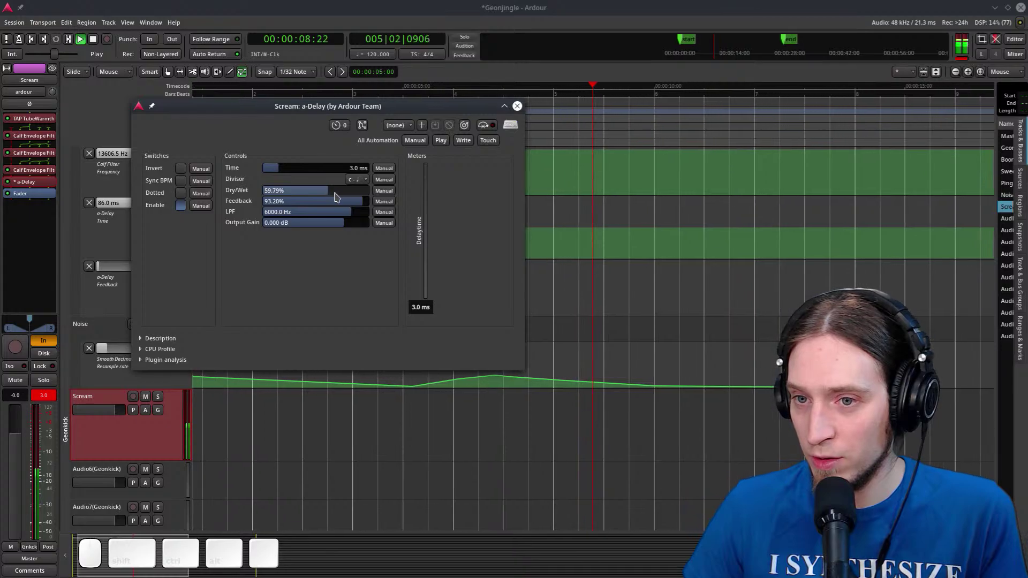
pyautogui.press('space')
# Adjust a-Delay by ear to 13.7 ms time and 58.66% feedback, then close it
pyautogui.moveTo(357, 177); pyautogui.dragTo(358, 168)
pyautogui.press('space')
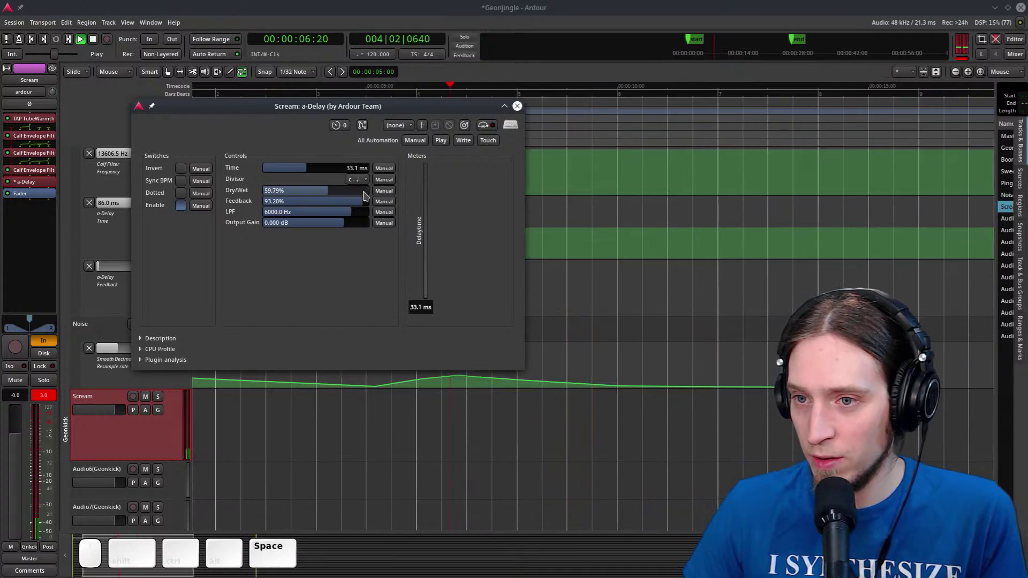
pyautogui.moveTo(356, 202); pyautogui.dragTo(314, 213)
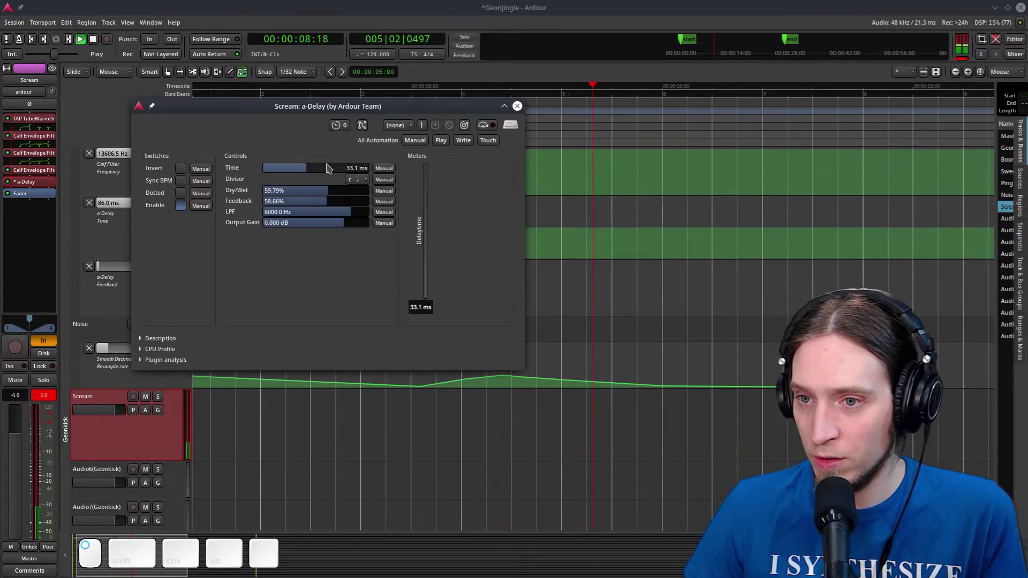
pyautogui.moveTo(314, 167); pyautogui.dragTo(314, 172)
pyautogui.press('space')
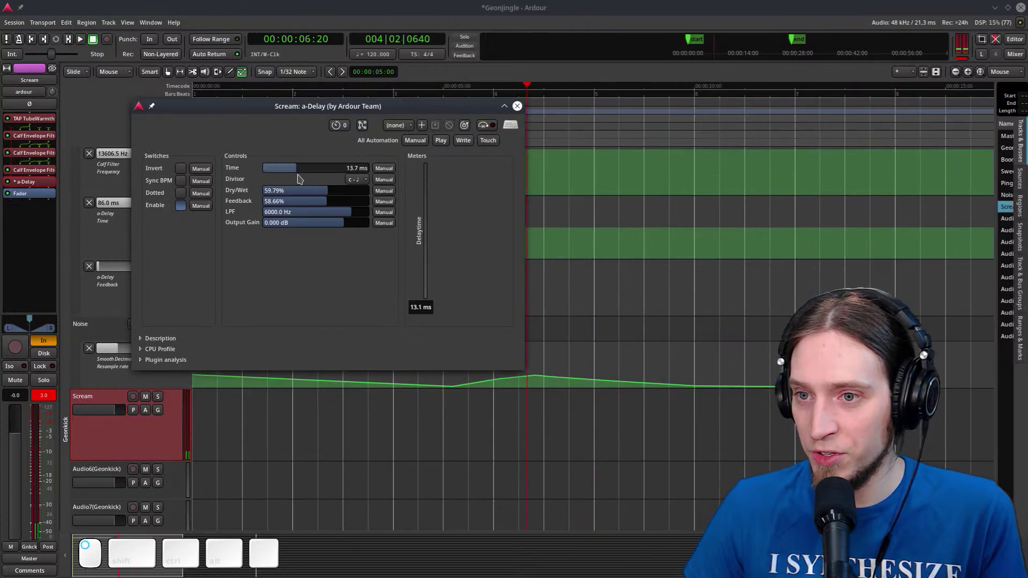
pyautogui.click(517, 105)
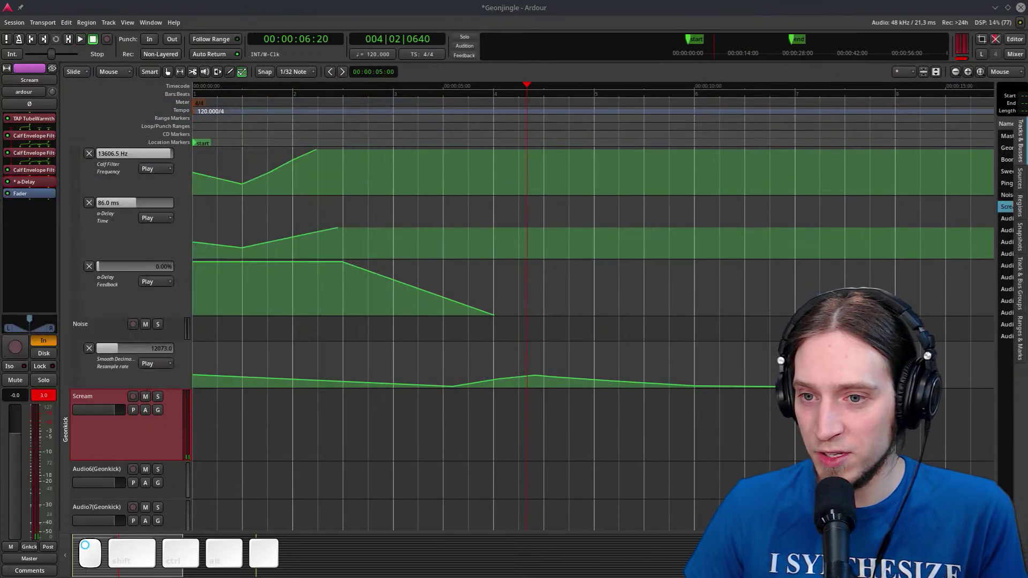
# Show automation lanes for a-Delay's Time and Feedback on the Scream track and make both lanes taller
pyautogui.click(145, 411)
pyautogui.moveTo(189, 459)
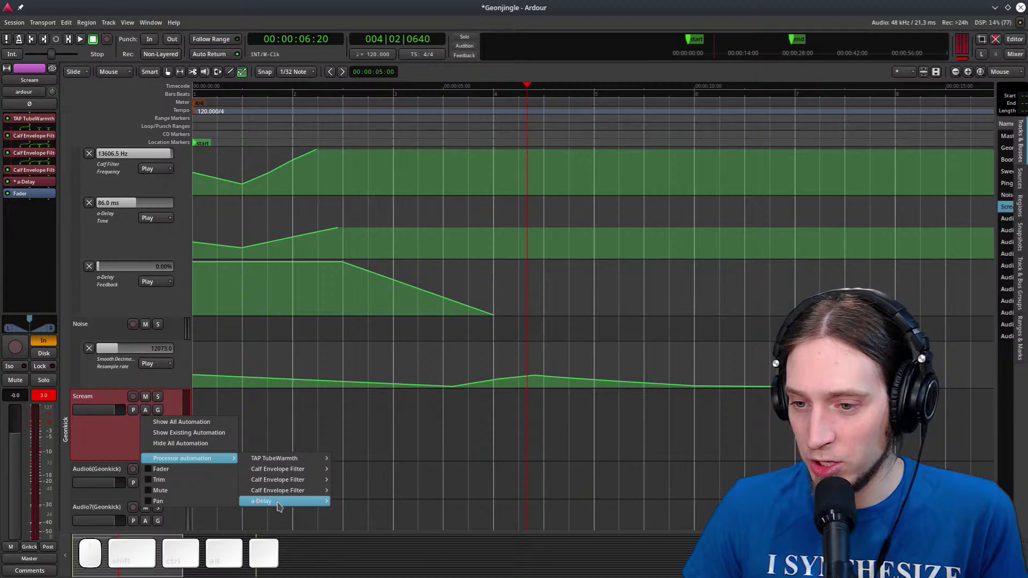
pyautogui.moveTo(280, 502)
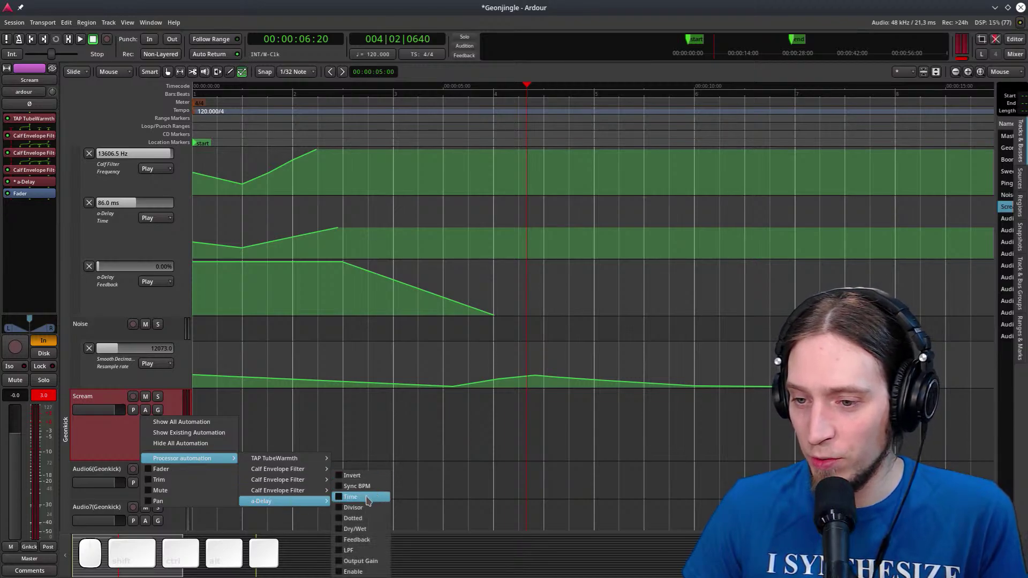
pyautogui.click(351, 498)
pyautogui.click(146, 411)
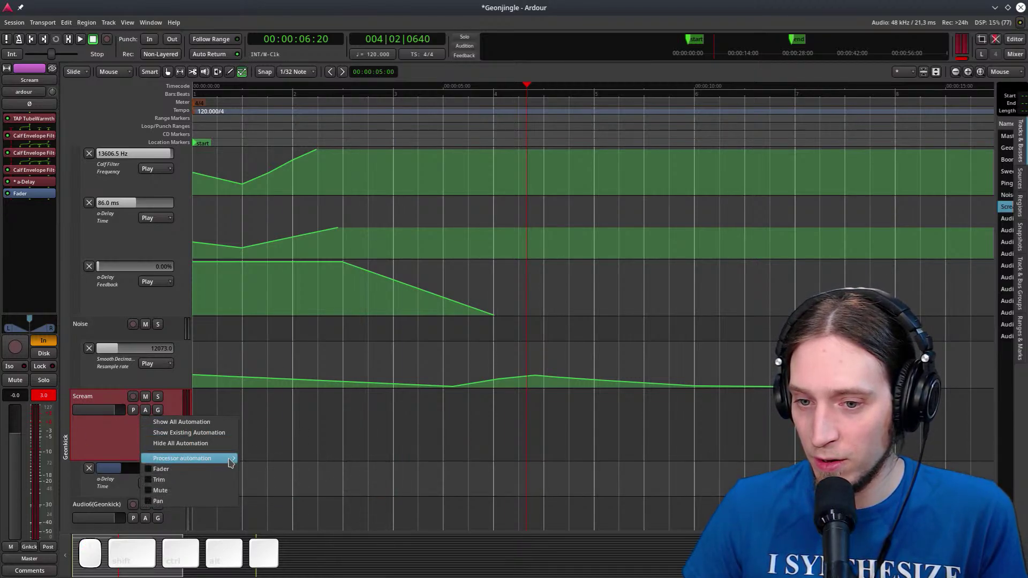
pyautogui.moveTo(312, 507)
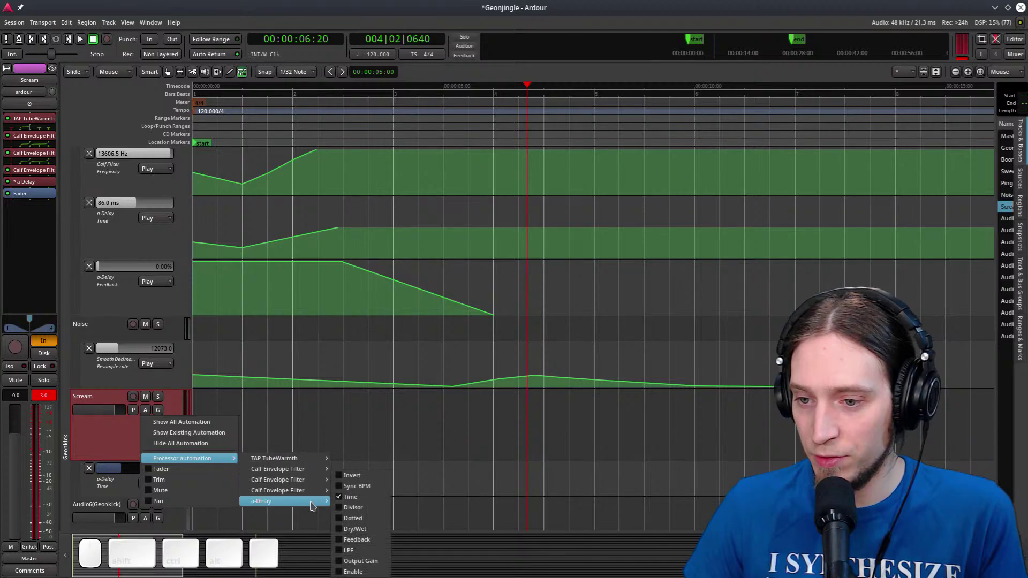
pyautogui.click(366, 542)
pyautogui.scroll(-3, 259, 469)
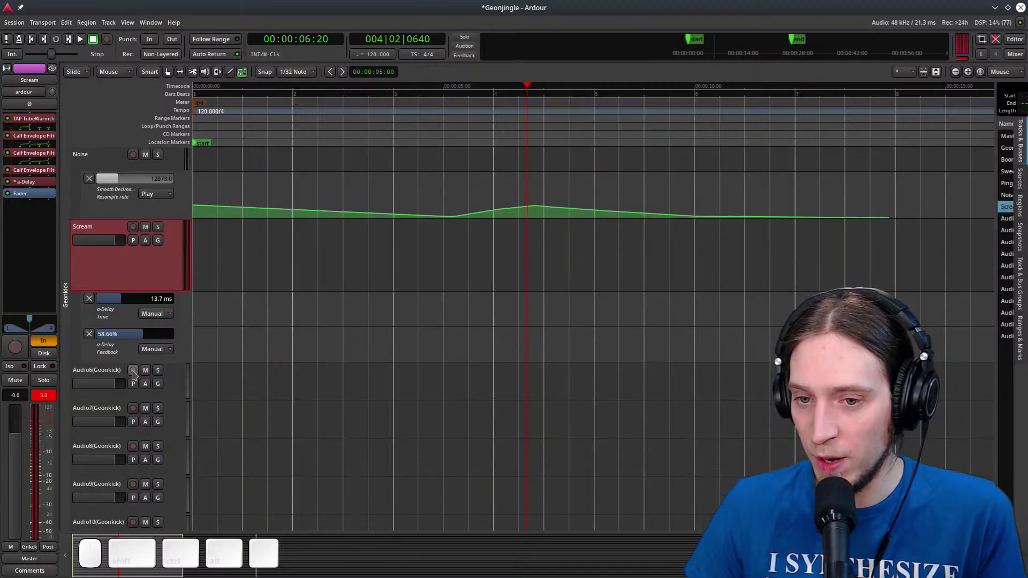
pyautogui.moveTo(132, 323); pyautogui.dragTo(133, 378)
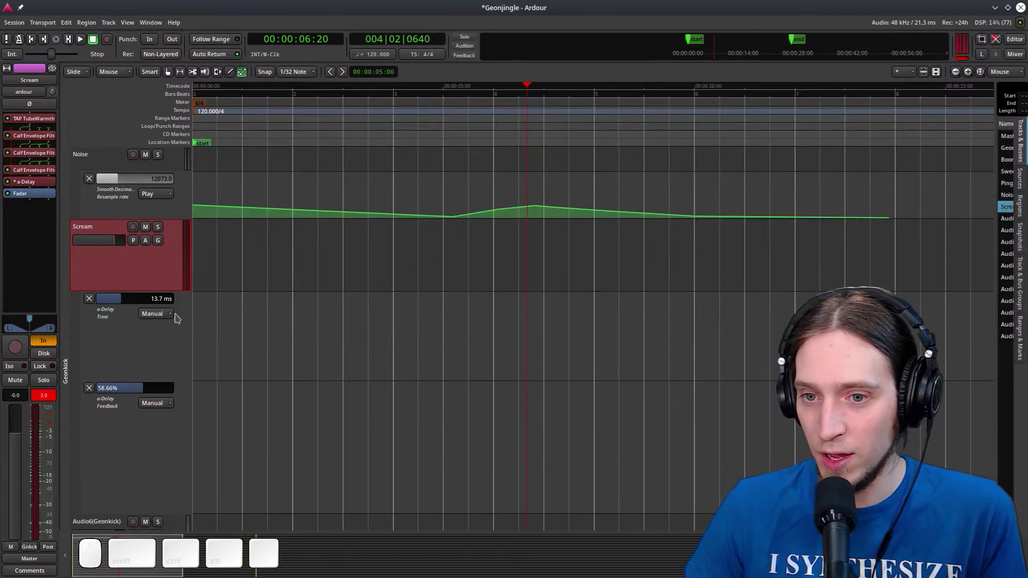
# Set the delay Time lane to Play and draw a curve peaking just before bar 4 and falling to about 2.2 ms
pyautogui.press('space')
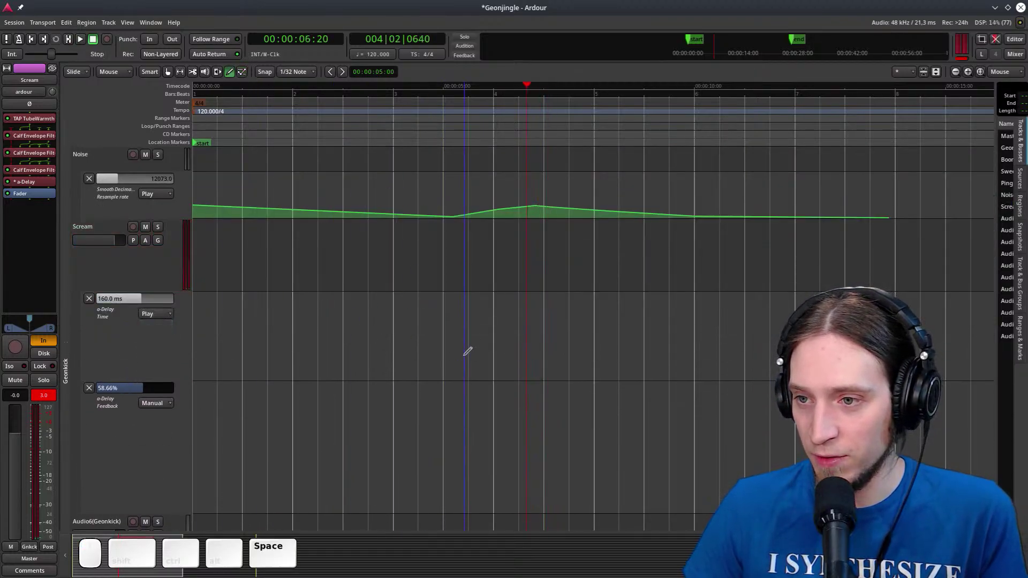
pyautogui.press('d')
pyautogui.click(463, 356)
pyautogui.moveTo(555, 349)
pyautogui.mouseDown()
pyautogui.moveTo(548, 306)
pyautogui.moveTo(547, 348)
pyautogui.mouseUp()
pyautogui.moveTo(469, 356); pyautogui.dragTo(470, 340)
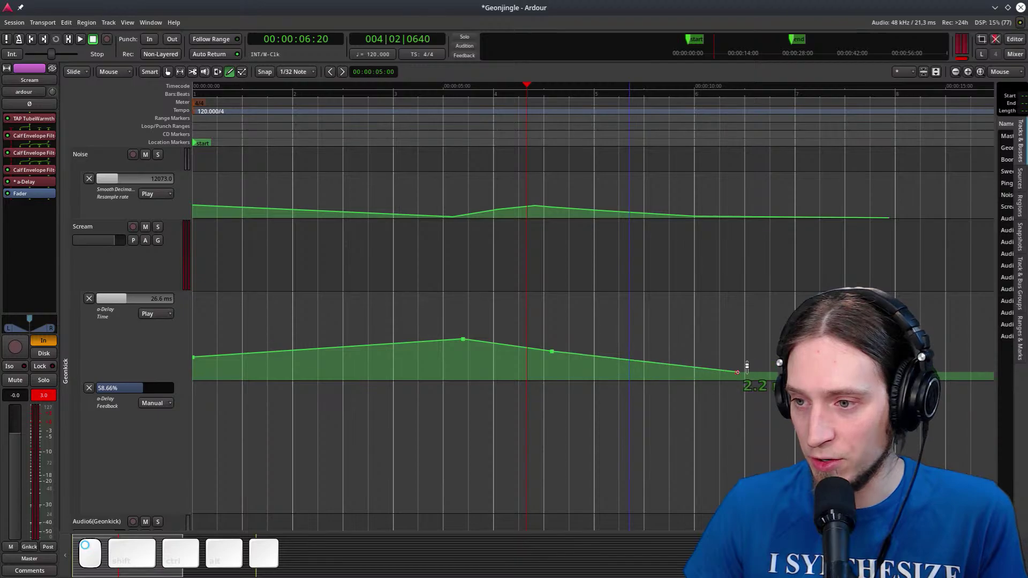
# Draw a delay Feedback curve rising sharply to a peak at bar 4 and declining after it, and set the lane to Play
pyautogui.click(447, 505)
pyautogui.moveTo(448, 505); pyautogui.dragTo(528, 477)
pyautogui.click(480, 504)
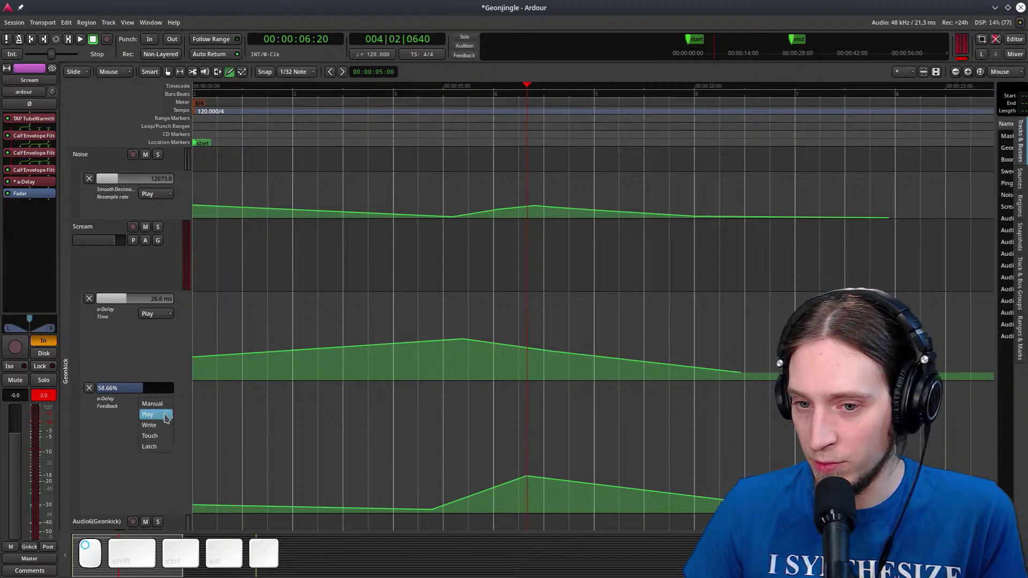
pyautogui.click(166, 416)
pyautogui.moveTo(527, 476); pyautogui.dragTo(494, 433)
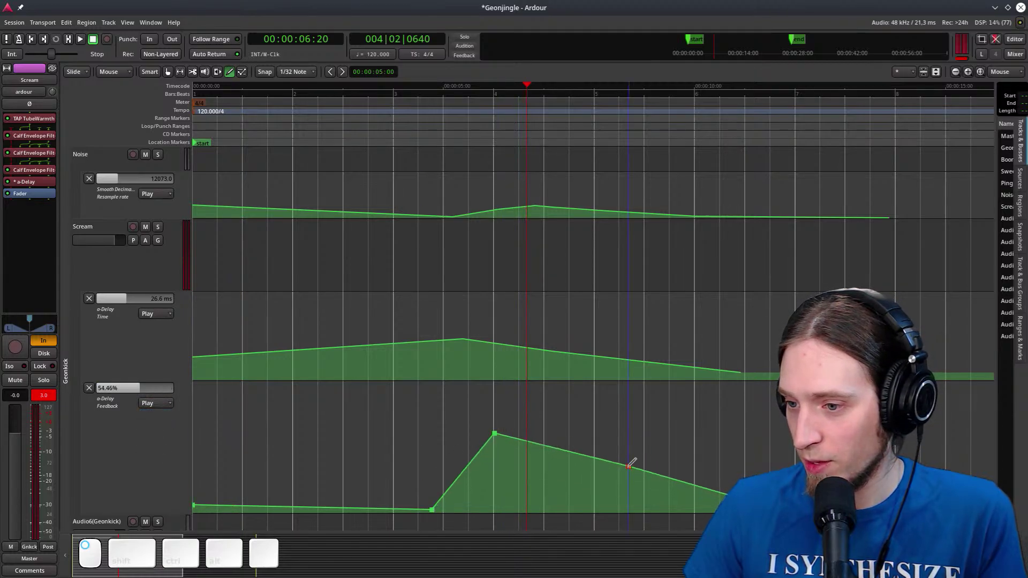
# Raise the Scream delay Feedback curve's point in mid-bar 5, move the bar 4 point to just after bar 5 begins, and audition it
pyautogui.moveTo(631, 470); pyautogui.dragTo(643, 448)
pyautogui.scroll(5, 573, 268)
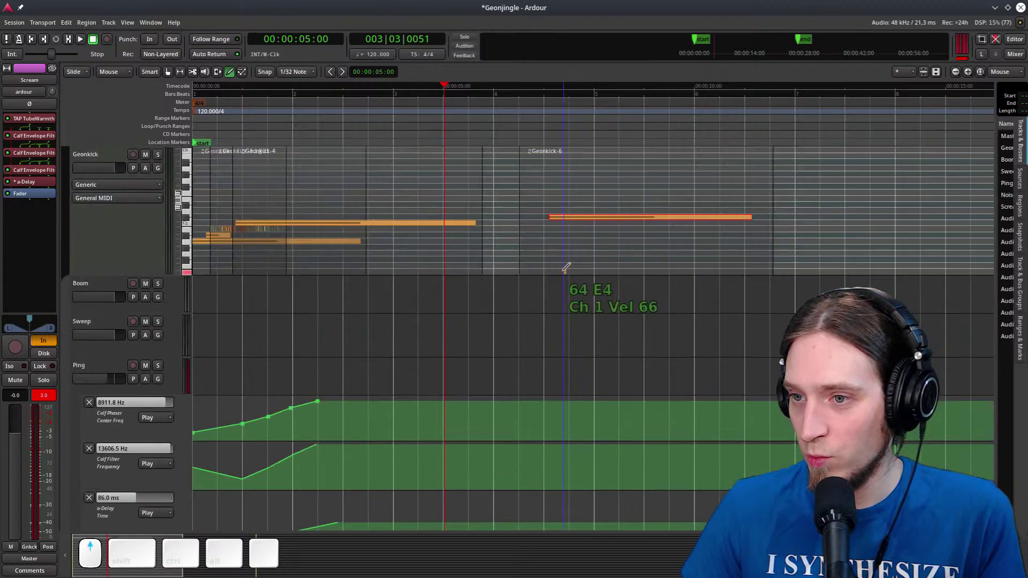
pyautogui.press('space')
pyautogui.scroll(-5, 590, 371)
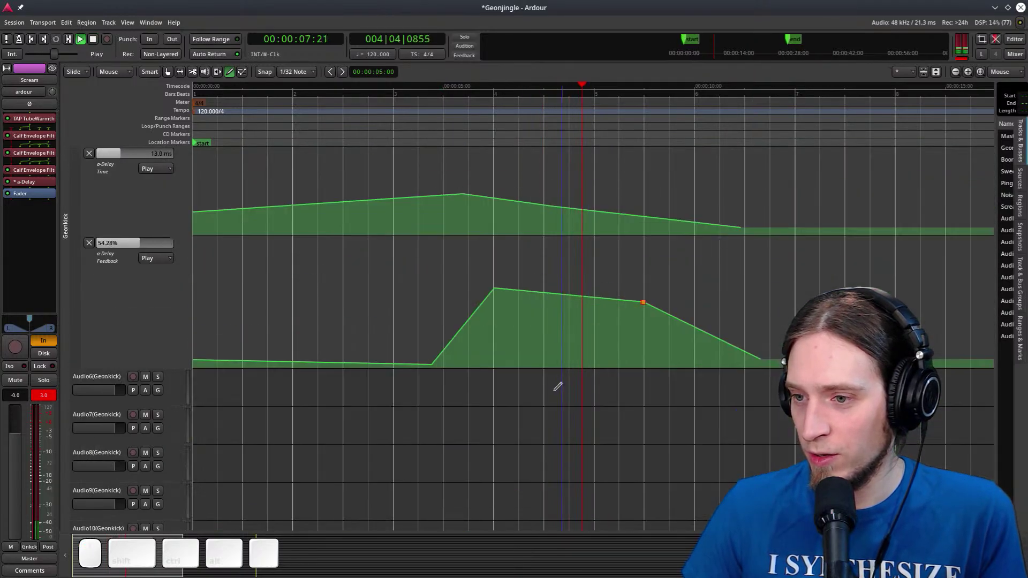
pyautogui.press('space')
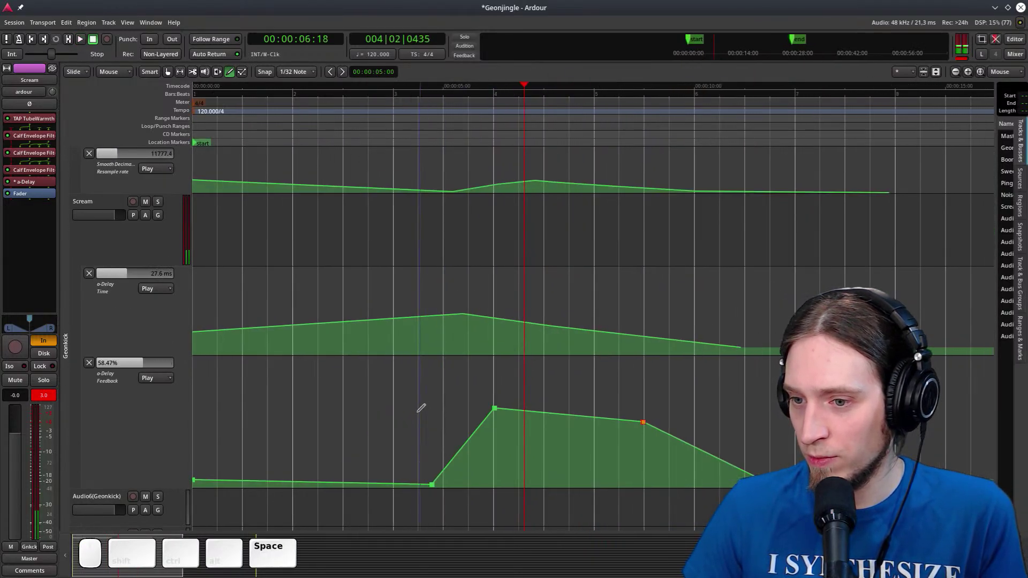
pyautogui.moveTo(494, 406); pyautogui.dragTo(599, 423)
pyautogui.press('space')
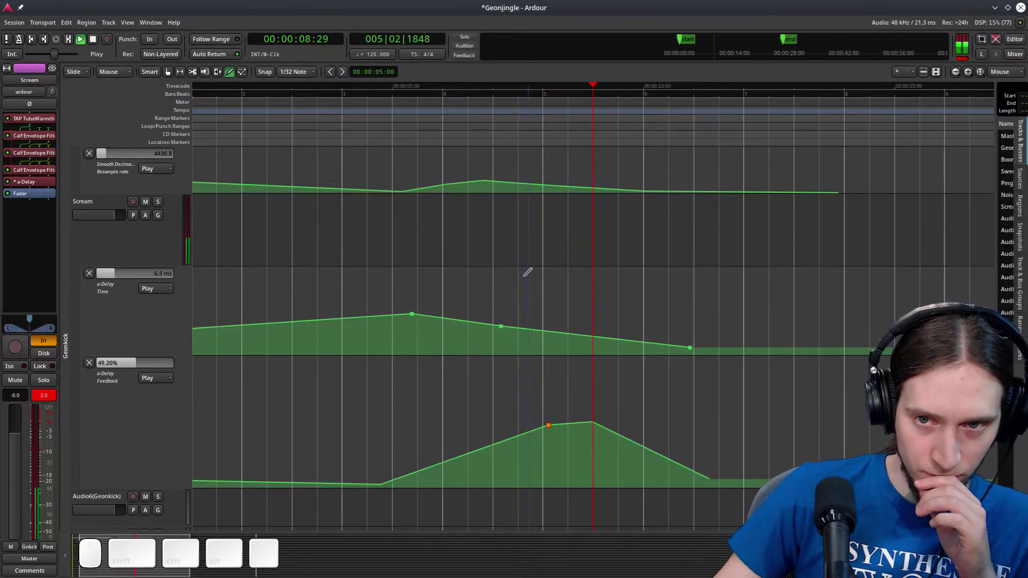
pyautogui.press('space')
# Add Dragonfly Hall Reverb before the second envelope filter on the Scream track, set dry level 98% and decay 4.4 s, then close it
pyautogui.rightClick(45, 138)
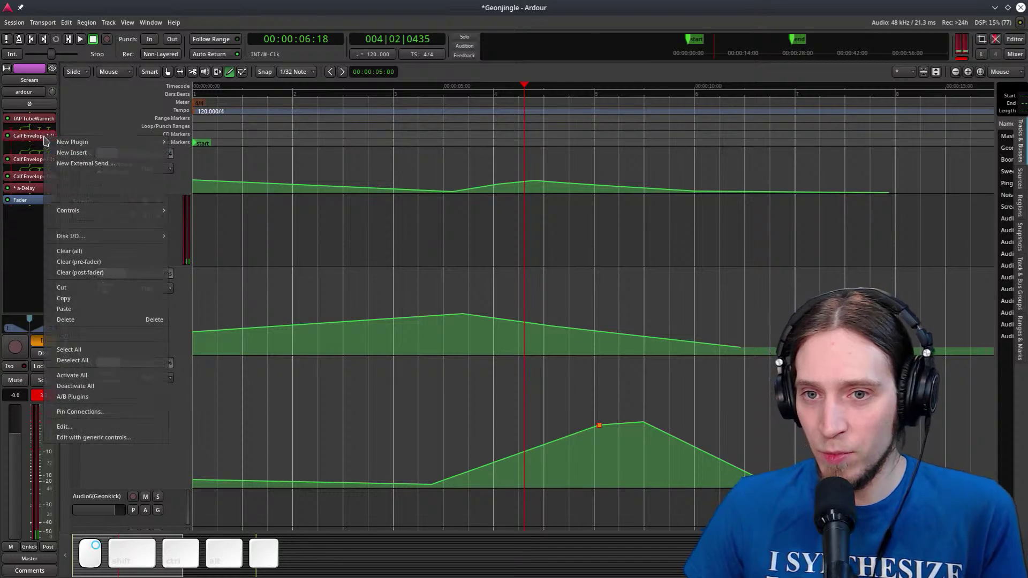
pyautogui.moveTo(107, 142)
pyautogui.moveTo(209, 142)
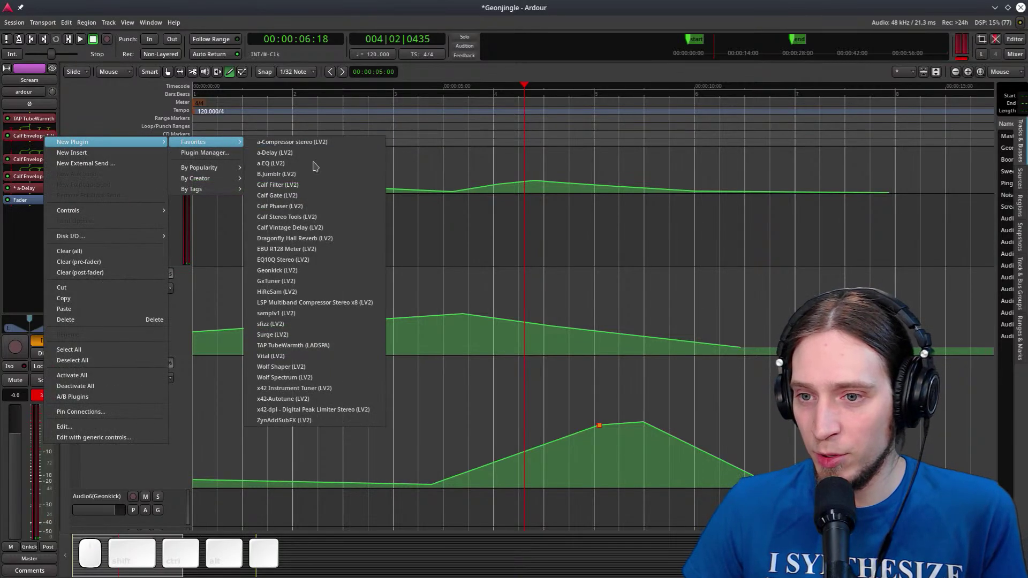
pyautogui.click(318, 238)
pyautogui.press('space')
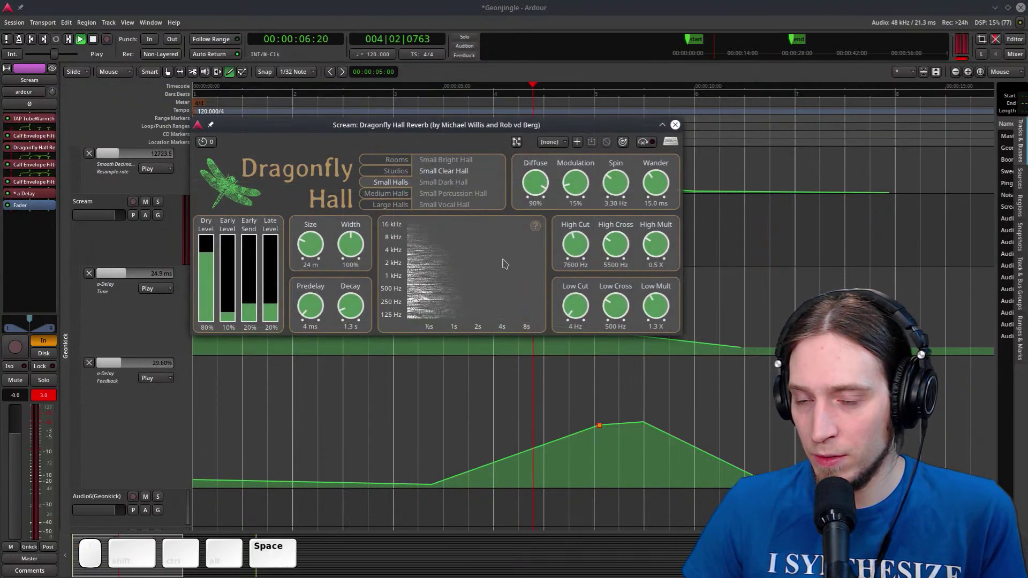
pyautogui.moveTo(205, 257); pyautogui.dragTo(205, 237)
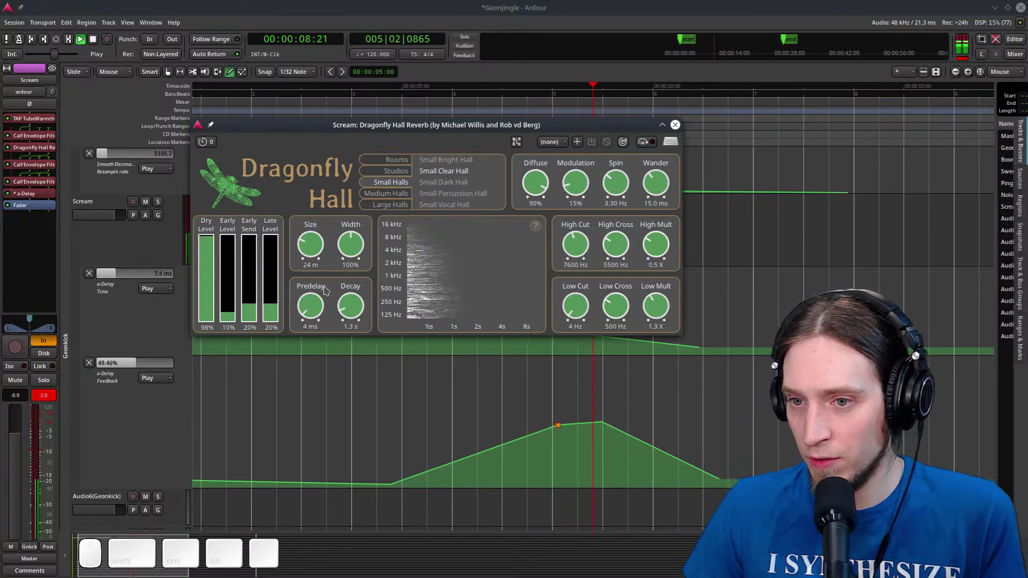
pyautogui.moveTo(351, 316); pyautogui.dragTo(354, 289)
pyautogui.press('space')
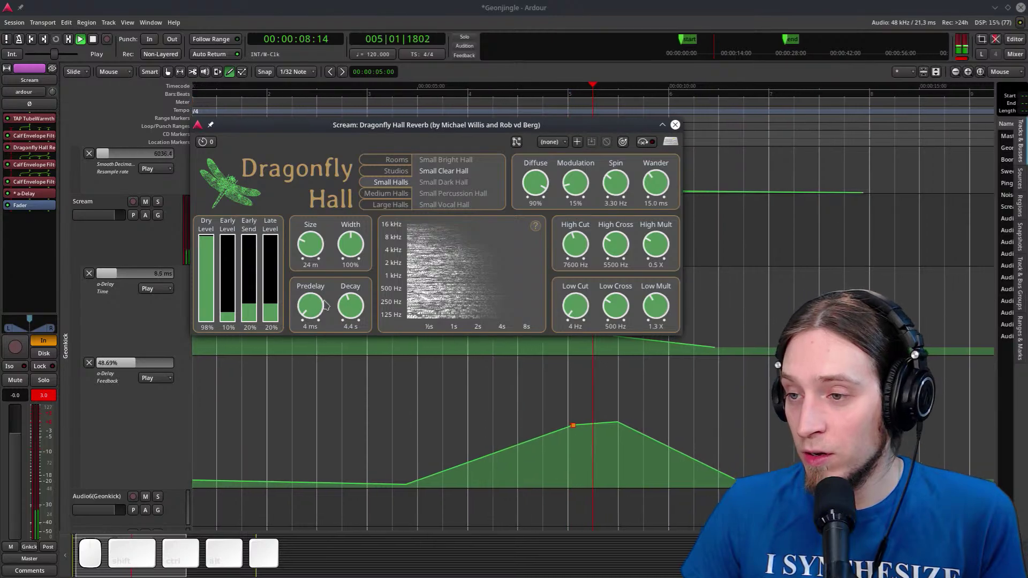
pyautogui.click(675, 125)
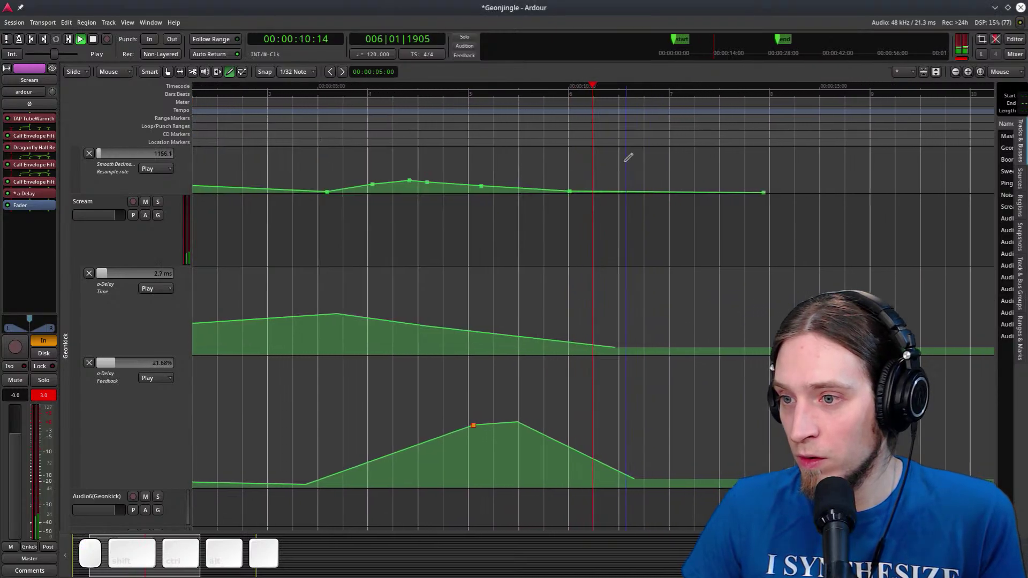
# Reduce the heights of the Scream track and its delay Time and Feedback automation lanes
pyautogui.scroll(-1, 254, 219)
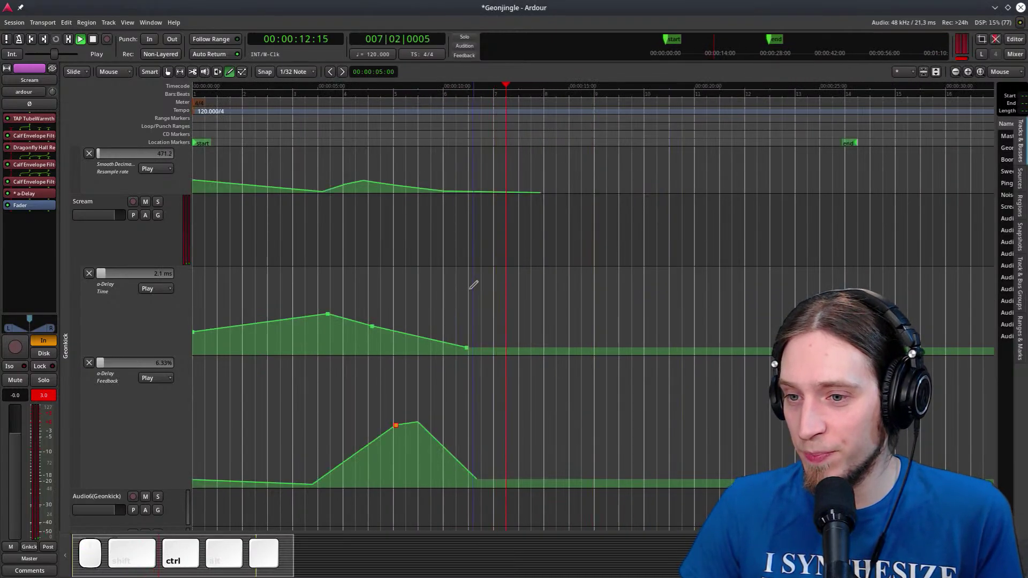
pyautogui.press('space')
pyautogui.moveTo(116, 259); pyautogui.dragTo(117, 238)
pyautogui.moveTo(120, 328); pyautogui.dragTo(118, 292)
pyautogui.moveTo(117, 411); pyautogui.dragTo(116, 335)
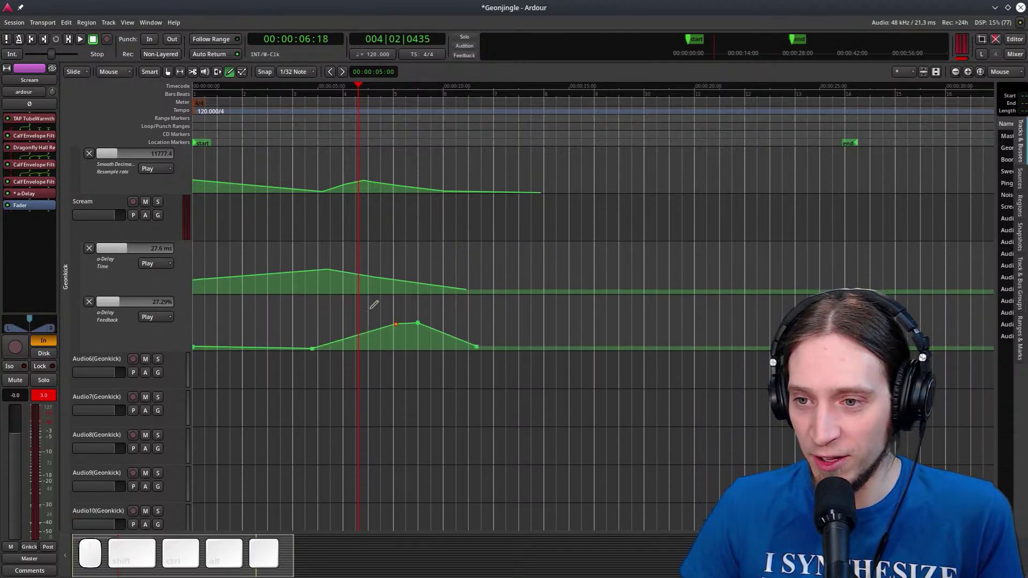
pyautogui.click(83, 207)
pyautogui.rightClick(82, 208)
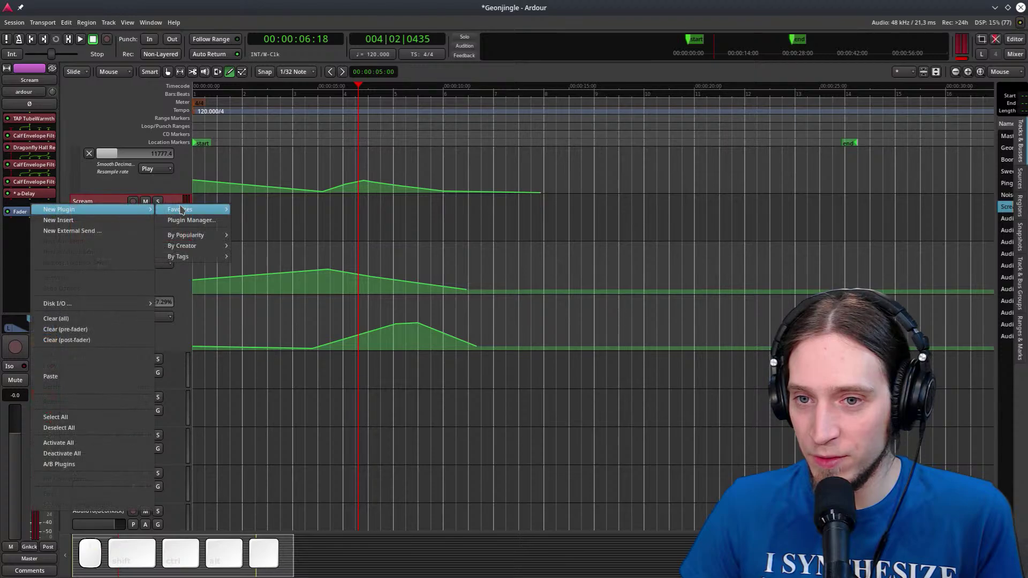
pyautogui.press('Escape')
# Copy the LSP Multiband Compressor from the Ping track, paste it after a-Delay on the Scream track, and play the result
pyautogui.scroll(5, 386, 354)
pyautogui.scroll(2, 386, 353)
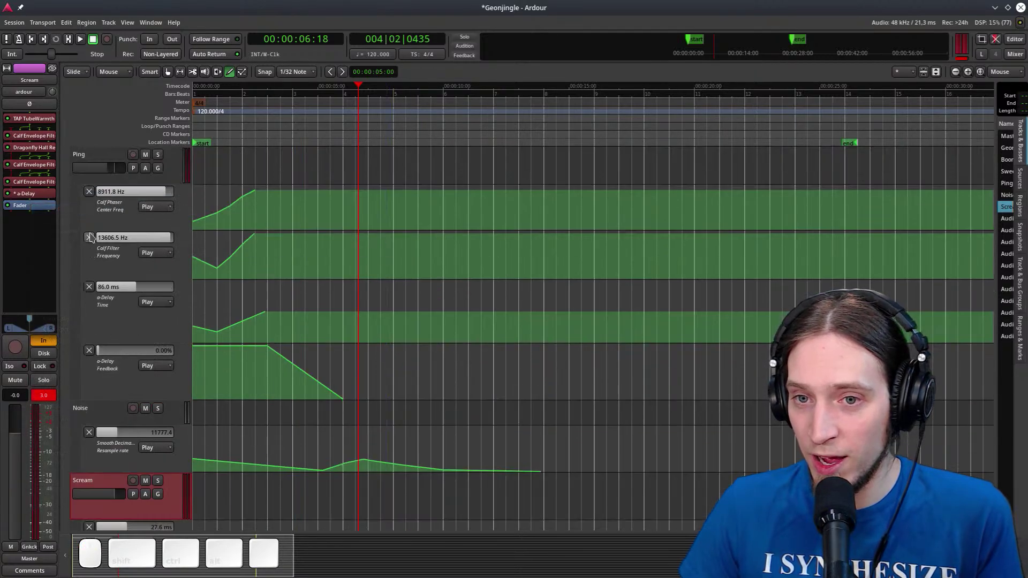
pyautogui.click(103, 159)
pyautogui.rightClick(24, 232)
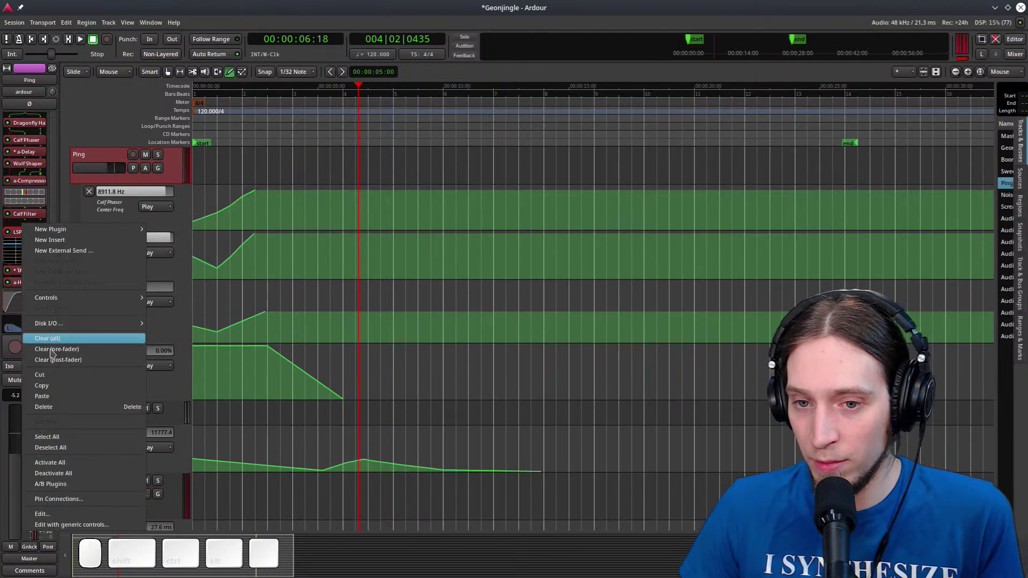
pyautogui.click(56, 386)
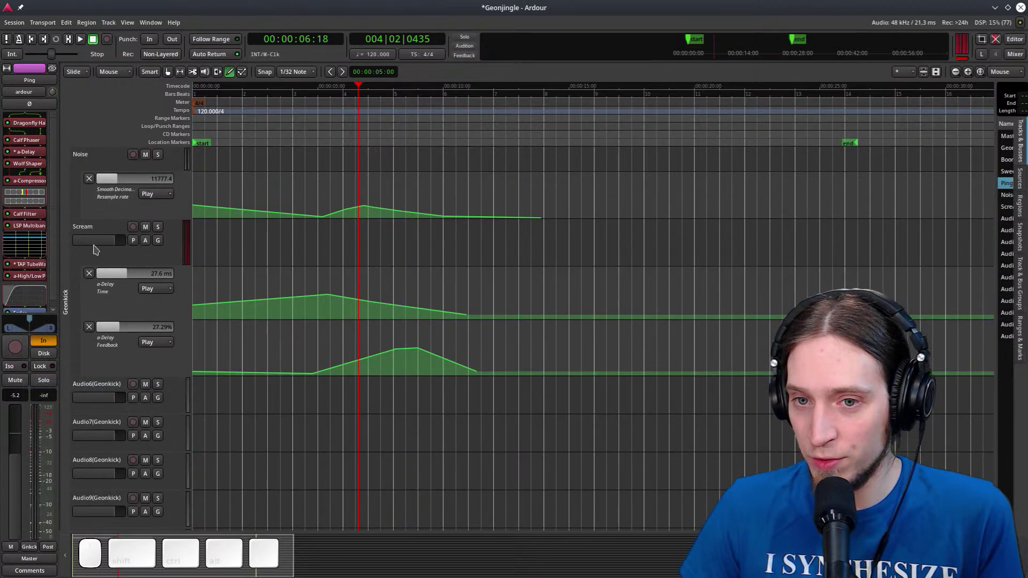
pyautogui.click(95, 250)
pyautogui.rightClick(32, 208)
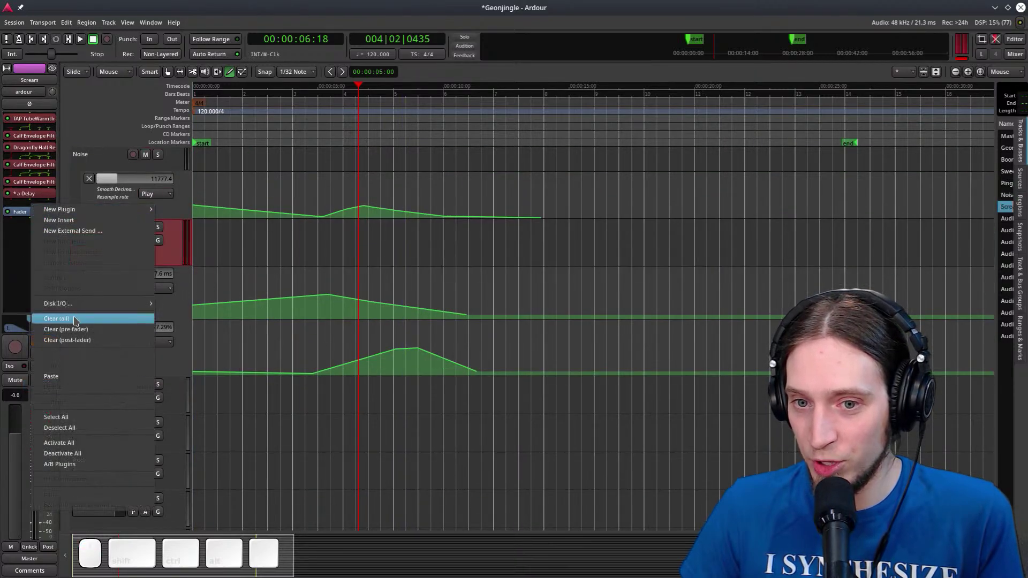
pyautogui.click(69, 367)
pyautogui.press('space')
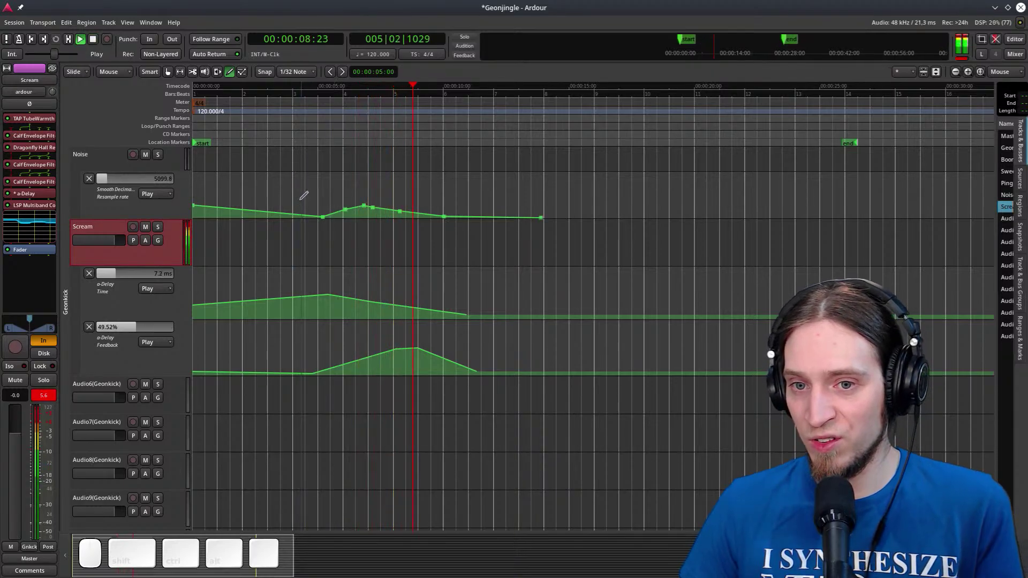
pyautogui.rightClick(35, 254)
pyautogui.moveTo(38, 255)
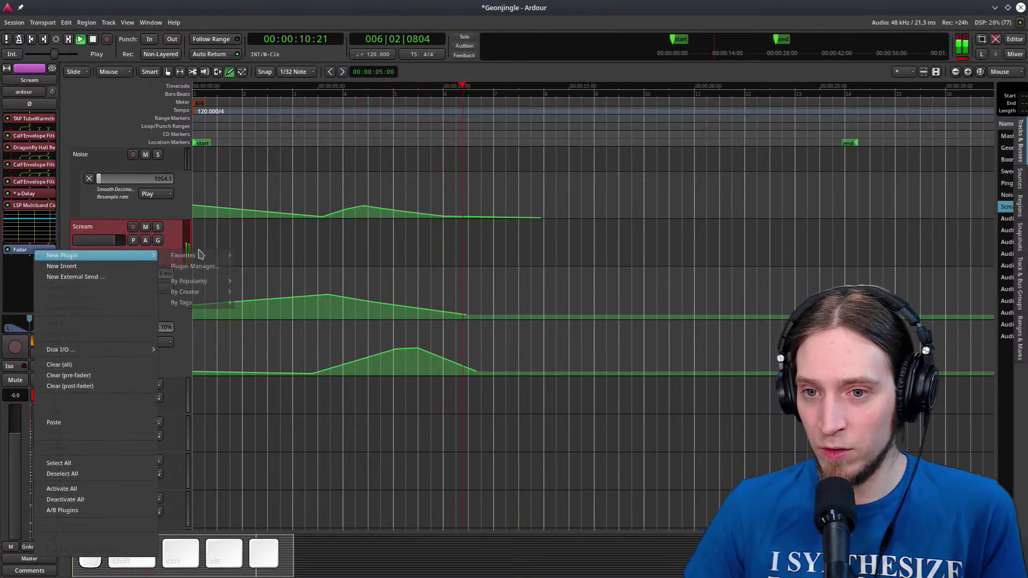
pyautogui.moveTo(193, 258)
pyautogui.click(391, 121)
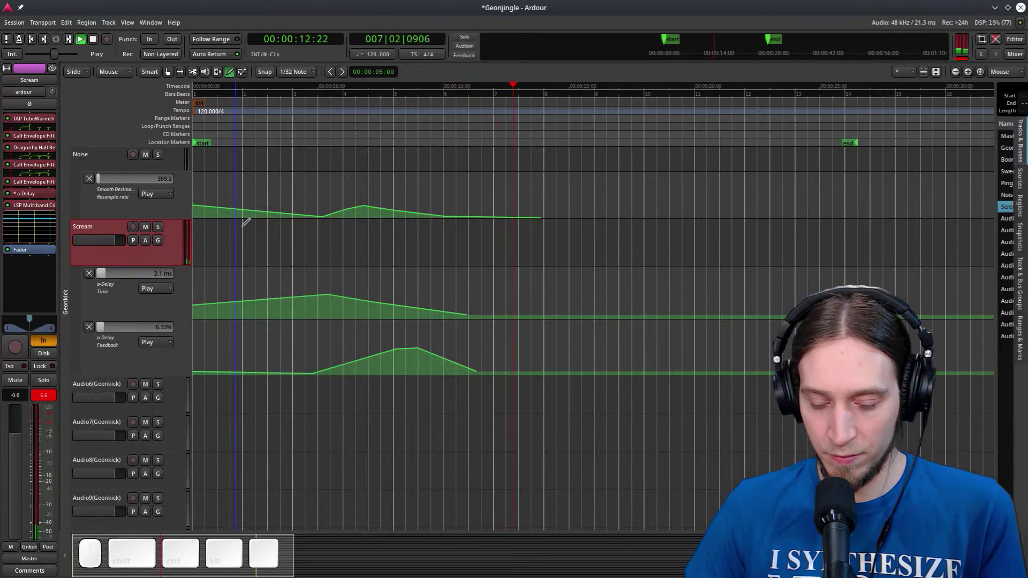
# Move the last Geonkick MIDI region earlier so it starts just before bar 2, and play the jingle from the session start
pyautogui.press('space')
pyautogui.scroll(5, 492, 159)
pyautogui.scroll(2, 491, 159)
pyautogui.press('Home')
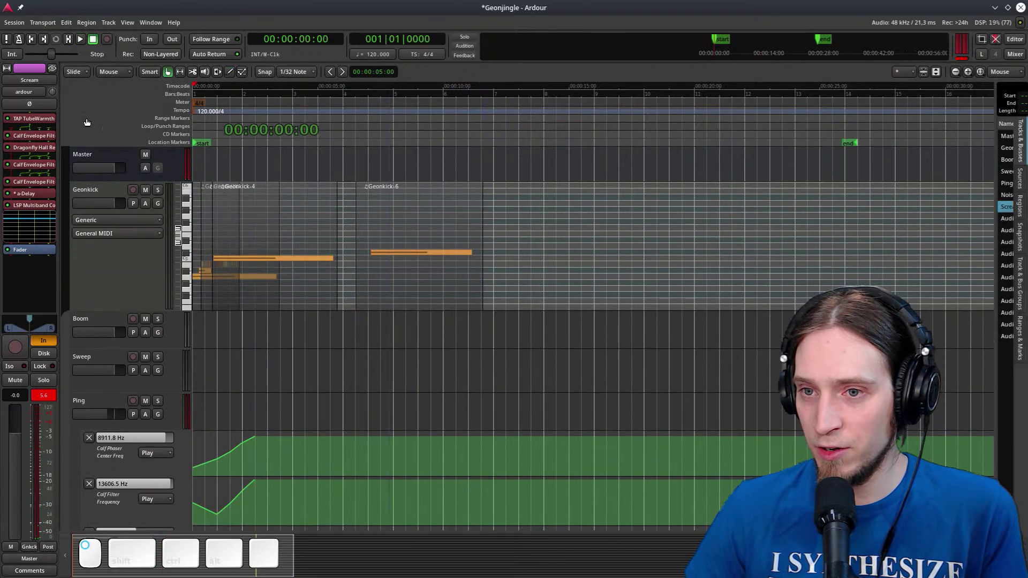
pyautogui.moveTo(440, 242); pyautogui.dragTo(316, 244)
pyautogui.press('space')
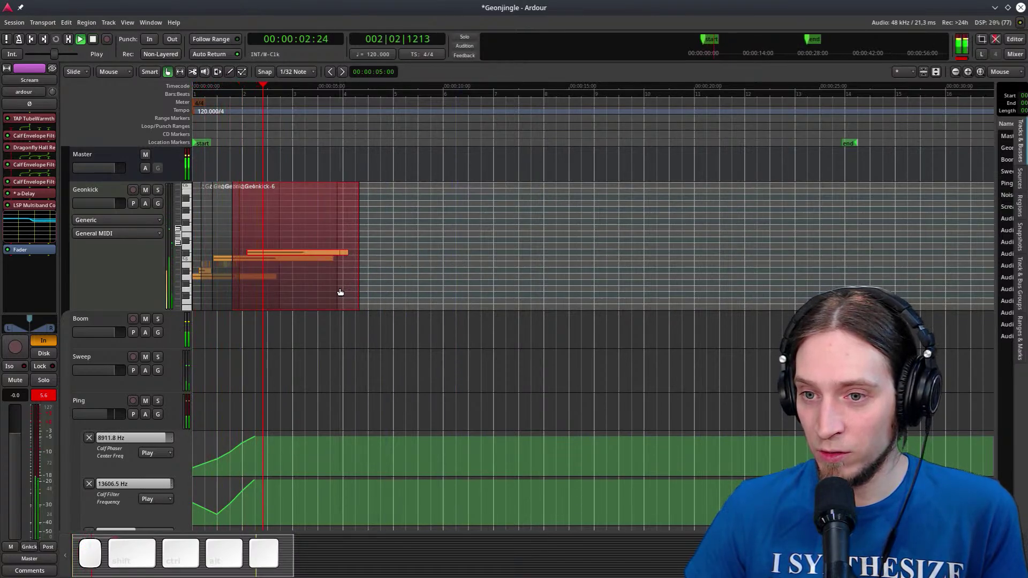
# Move the session's end marker to the middle of bar 6 and stop playback
pyautogui.press('g')
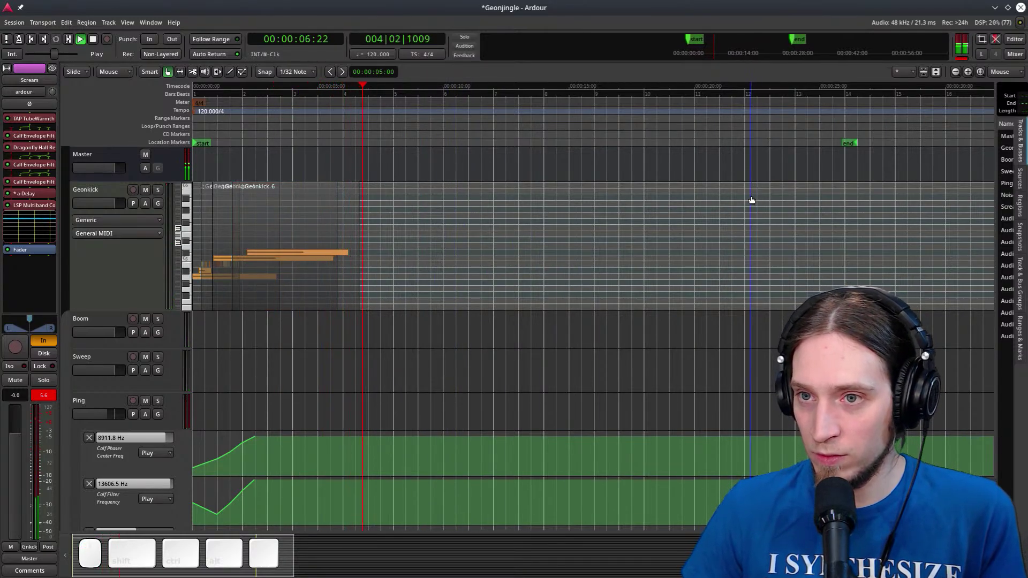
pyautogui.moveTo(847, 143)
pyautogui.mouseDown()
pyautogui.moveTo(409, 205)
pyautogui.moveTo(458, 201)
pyautogui.mouseUp()
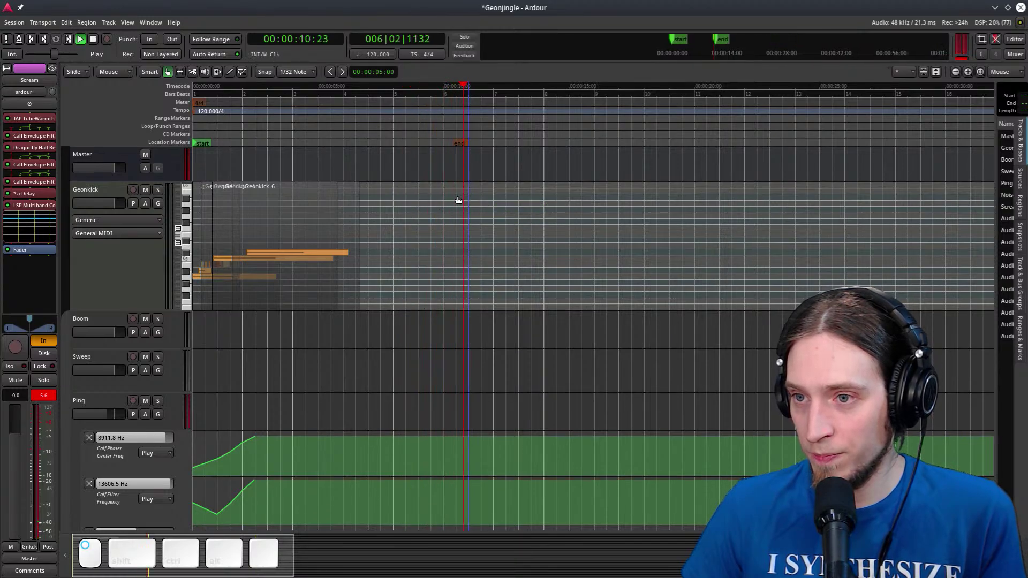
pyautogui.press('space')
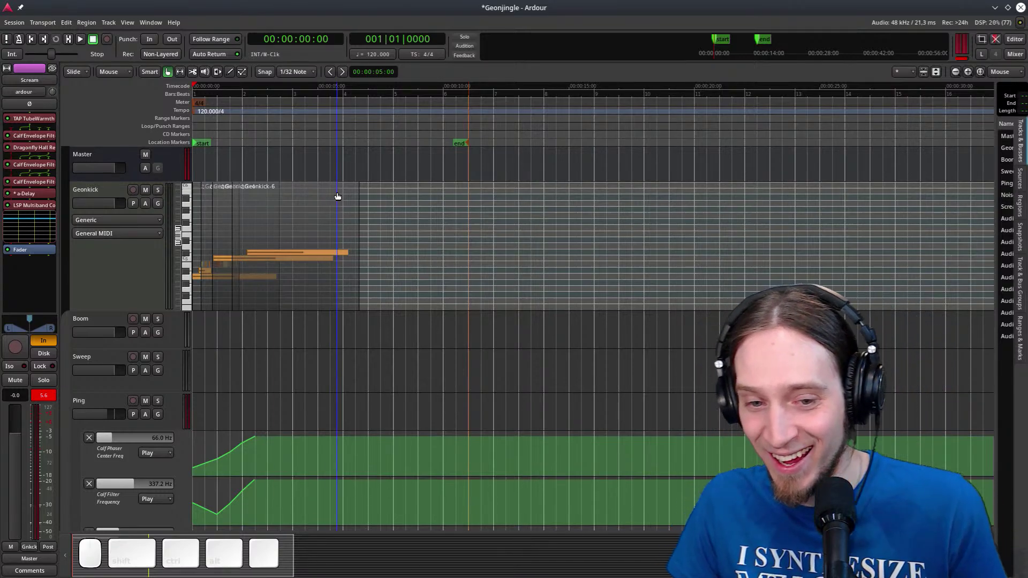
# Play the jingle from the start and examine the level meters and automation of all tracks
pyautogui.press('space')
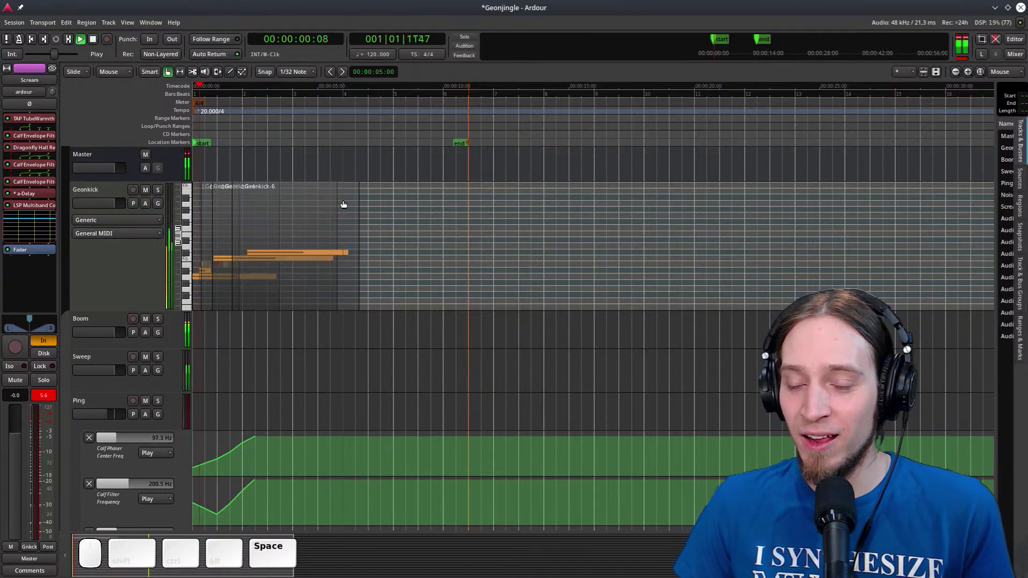
pyautogui.scroll(-5, 394, 319)
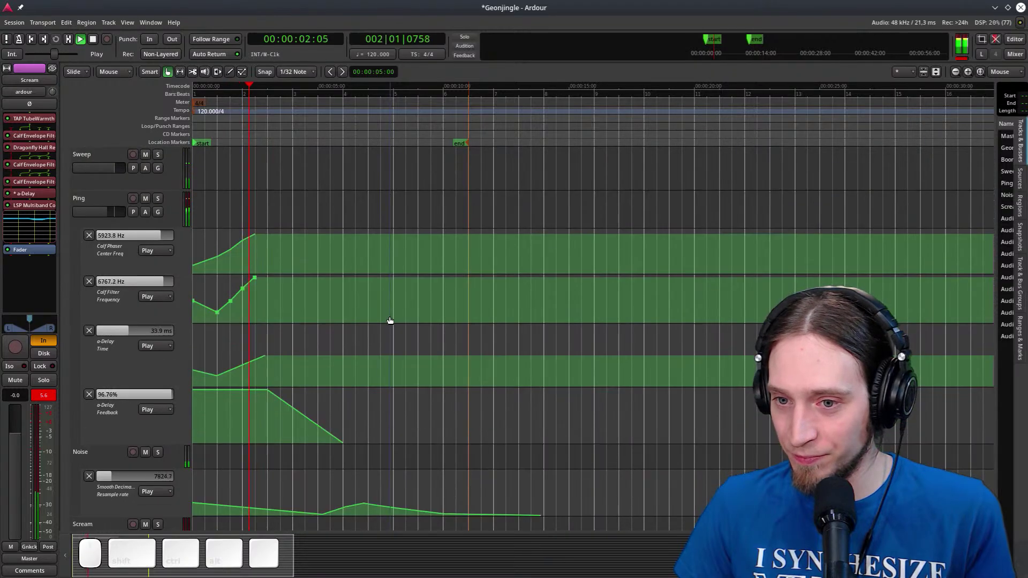
pyautogui.scroll(5, 390, 321)
pyautogui.scroll(-5, 348, 314)
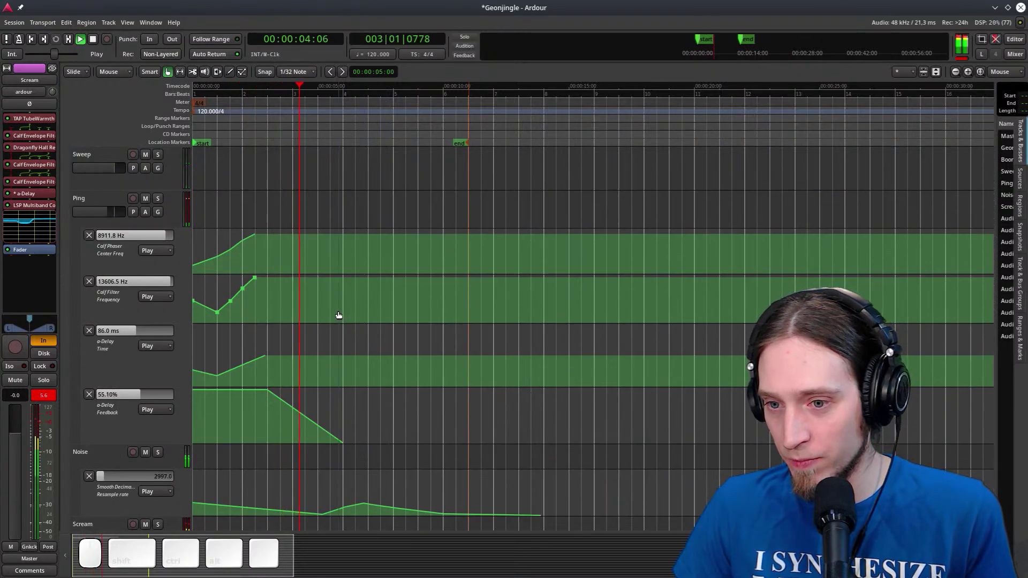
pyautogui.scroll(-2, 335, 321)
pyautogui.scroll(5, 323, 348)
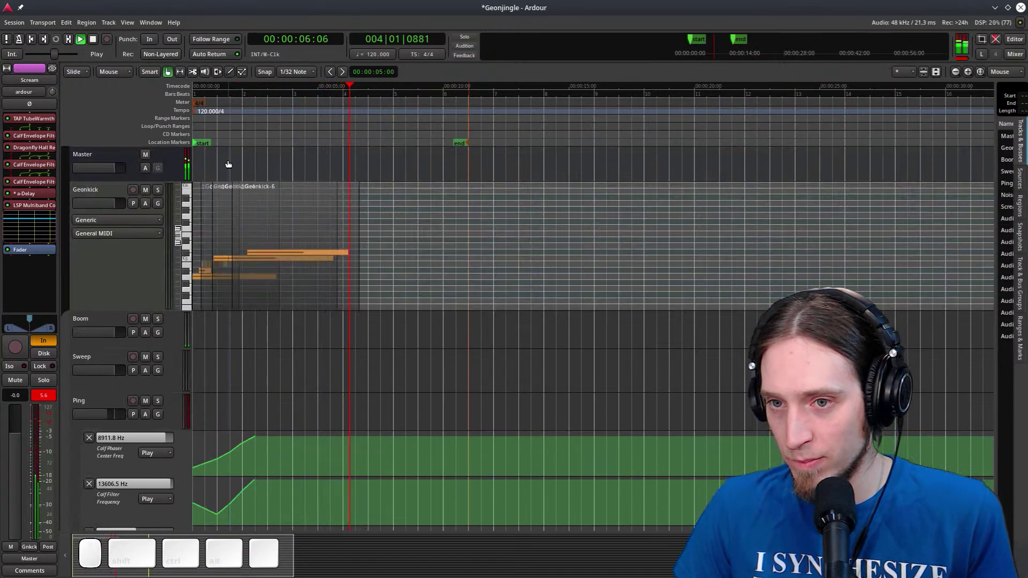
pyautogui.press('space')
pyautogui.scroll(-5, 251, 322)
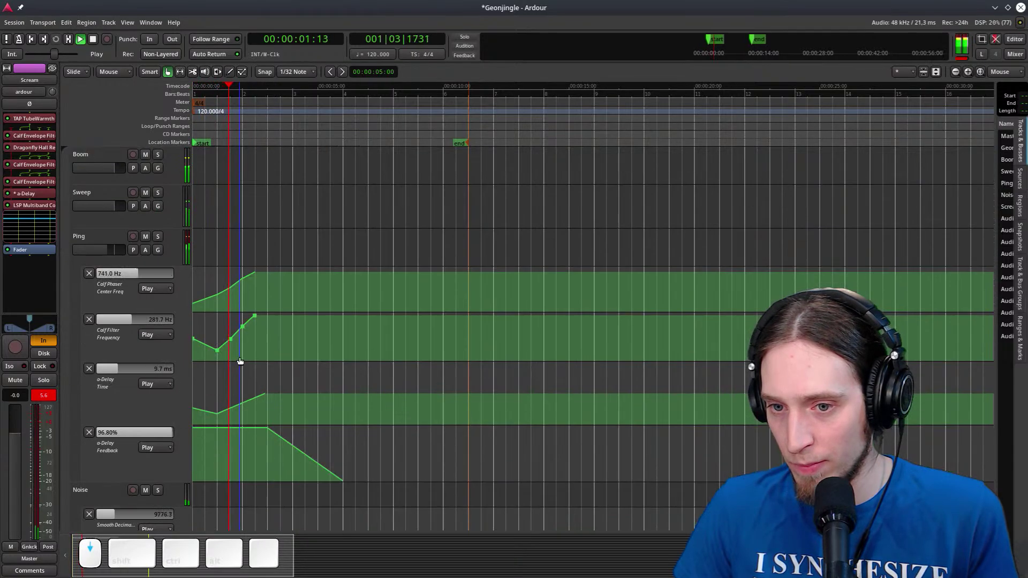
pyautogui.scroll(5, 217, 332)
pyautogui.press('space')
# Save the session and add a-Compressor stereo at the end of the Sweep track's plugin chain
pyautogui.click(97, 365)
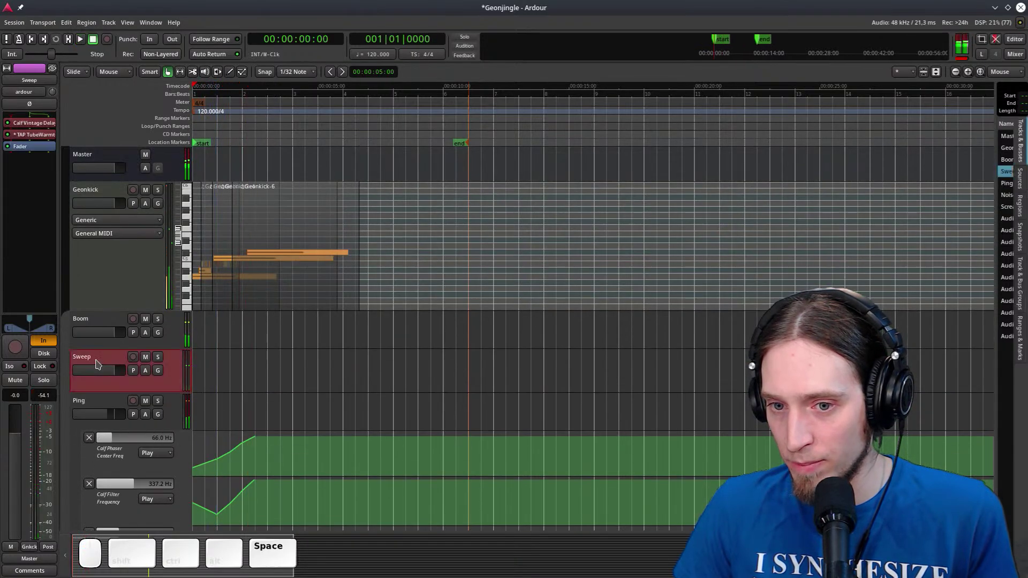
pyautogui.rightClick(38, 149)
pyautogui.click(382, 143)
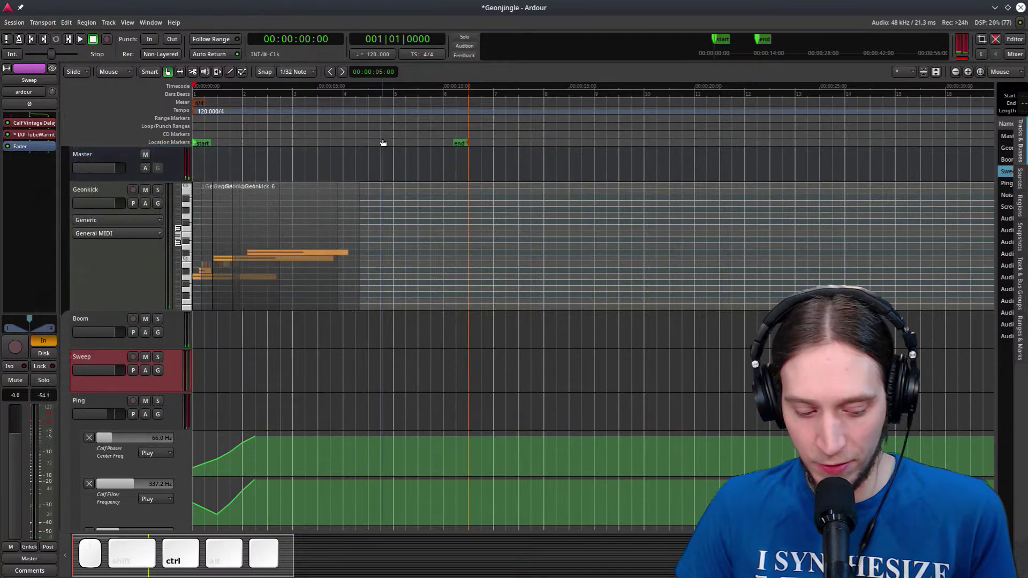
pyautogui.hotkey('ctrl', 's')
pyautogui.rightClick(22, 151)
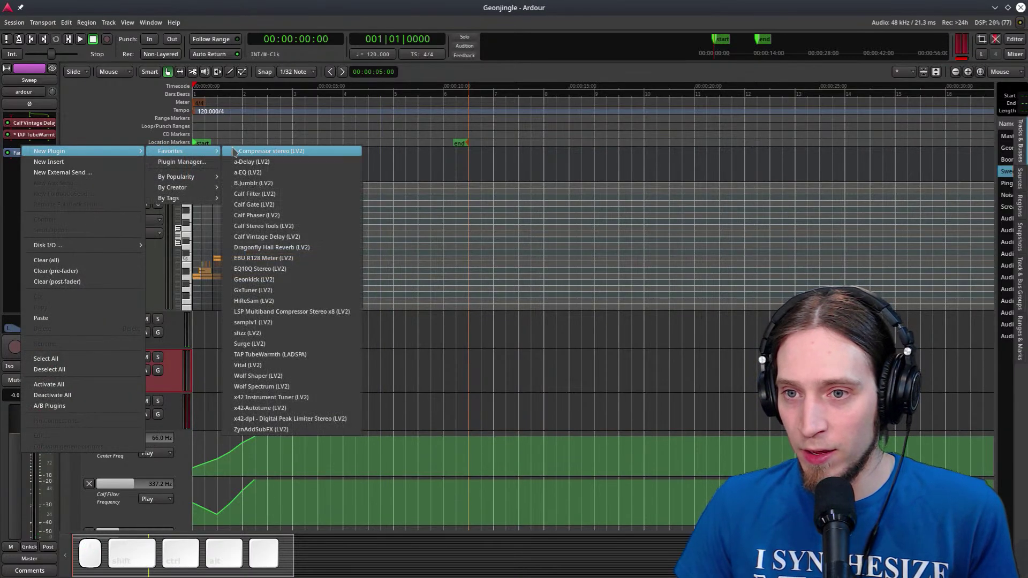
pyautogui.click(238, 154)
# Set the Sweep compressor to 8.970 ms attack, 574.6 ms release, 2.268 dB knee, -27.526 dB threshold and 10.825 dB makeup during playback
pyautogui.doubleClick(29, 154)
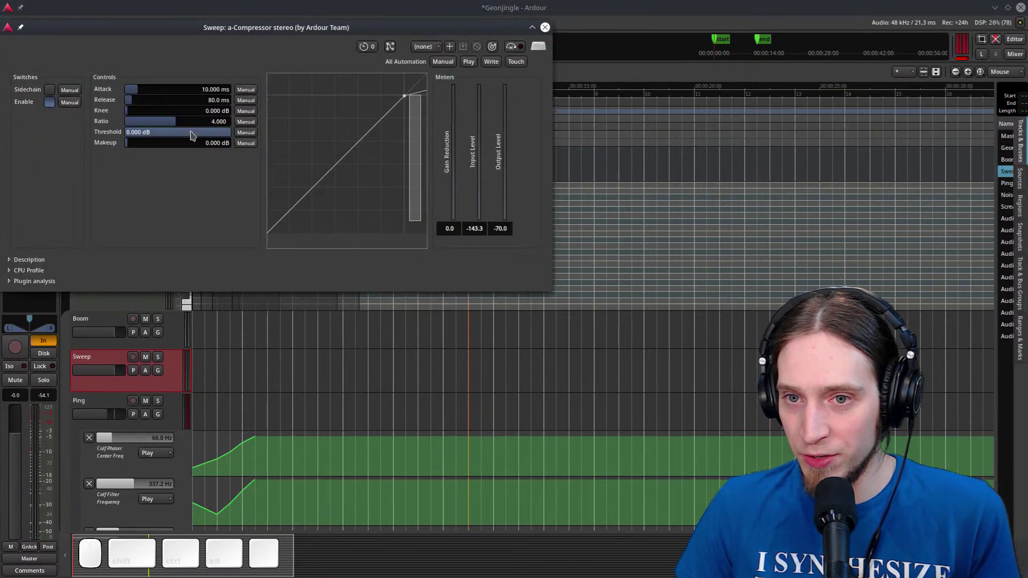
pyautogui.moveTo(191, 135); pyautogui.dragTo(166, 143)
pyautogui.moveTo(128, 100); pyautogui.dragTo(157, 109)
pyautogui.press('space')
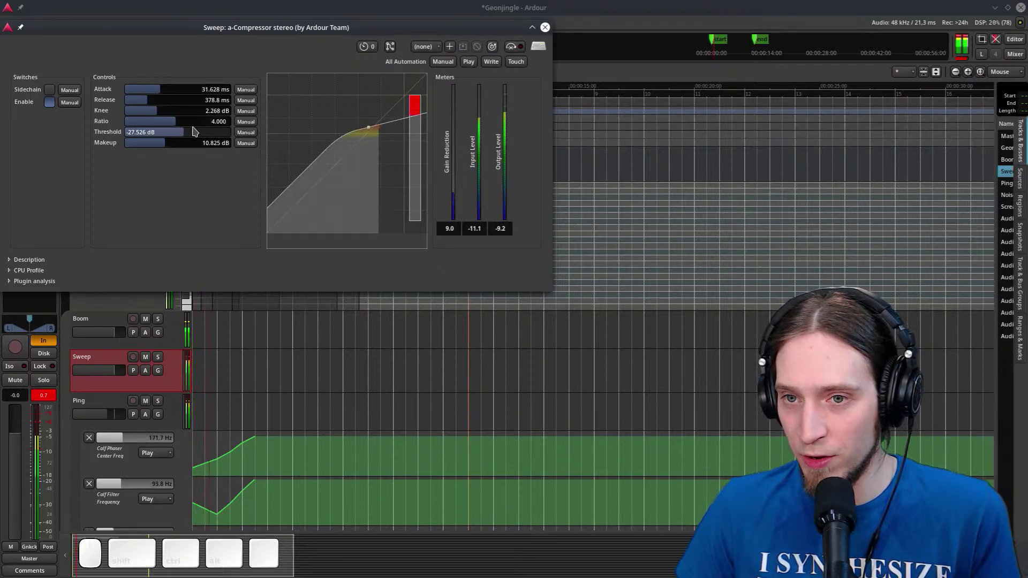
pyautogui.moveTo(183, 92)
pyautogui.mouseDown()
pyautogui.moveTo(140, 92)
pyautogui.moveTo(173, 104)
pyautogui.mouseUp()
pyautogui.press('space')
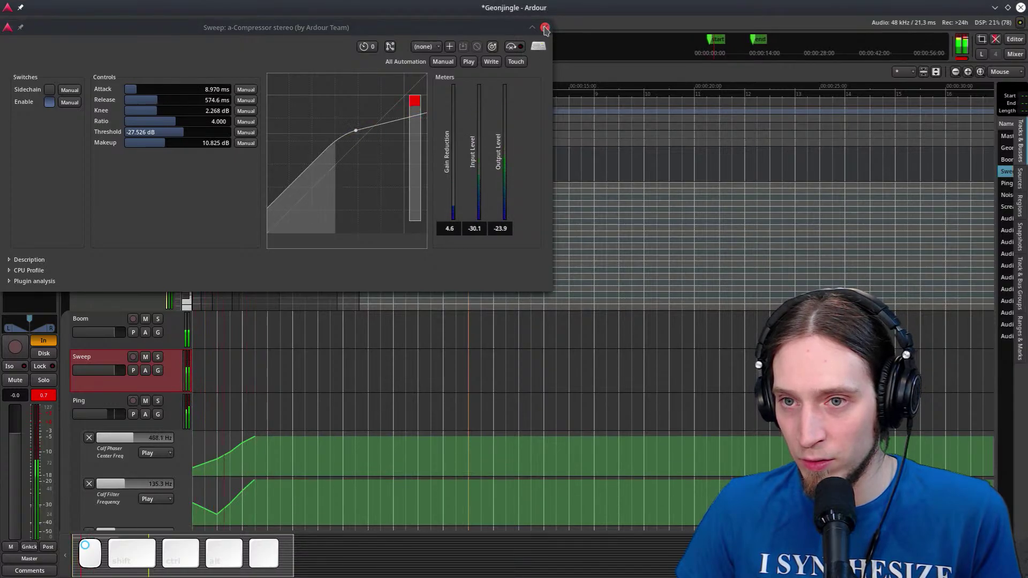
pyautogui.click(545, 27)
pyautogui.rightClick(36, 190)
pyautogui.moveTo(37, 190)
pyautogui.moveTo(184, 191)
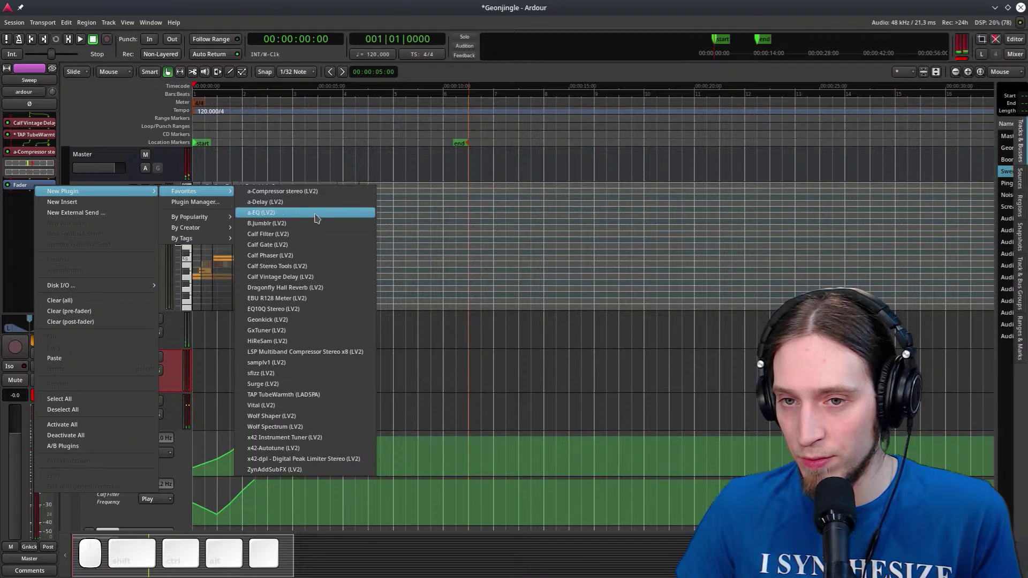
pyautogui.click(316, 213)
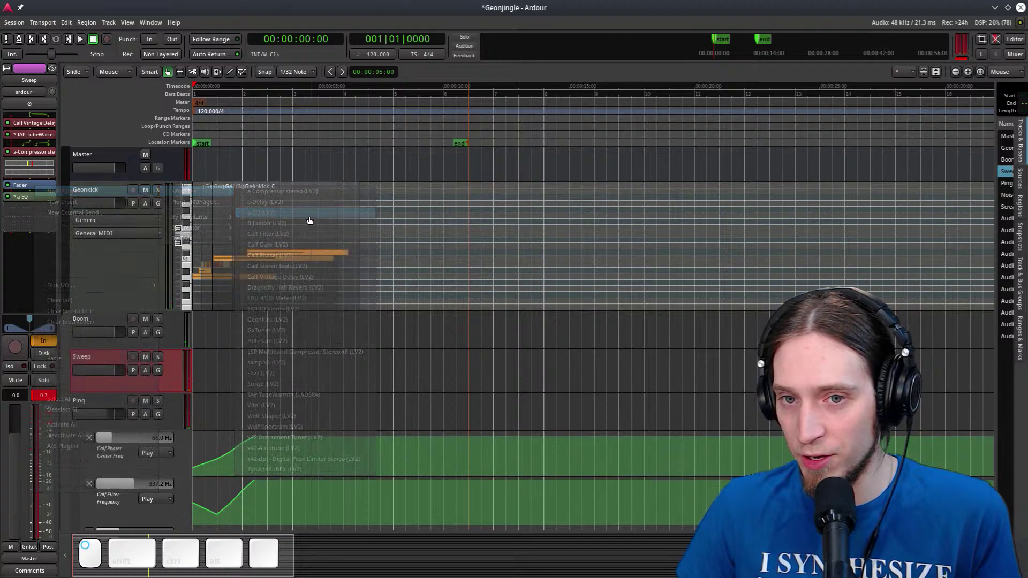
pyautogui.doubleClick(21, 196)
pyautogui.click(421, 71)
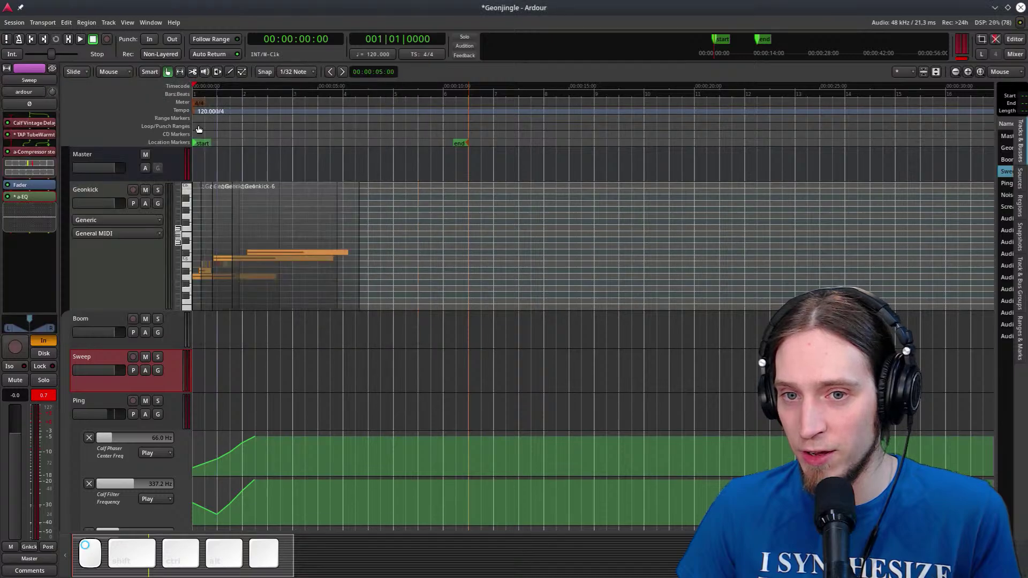
pyautogui.rightClick(19, 198)
pyautogui.click(65, 378)
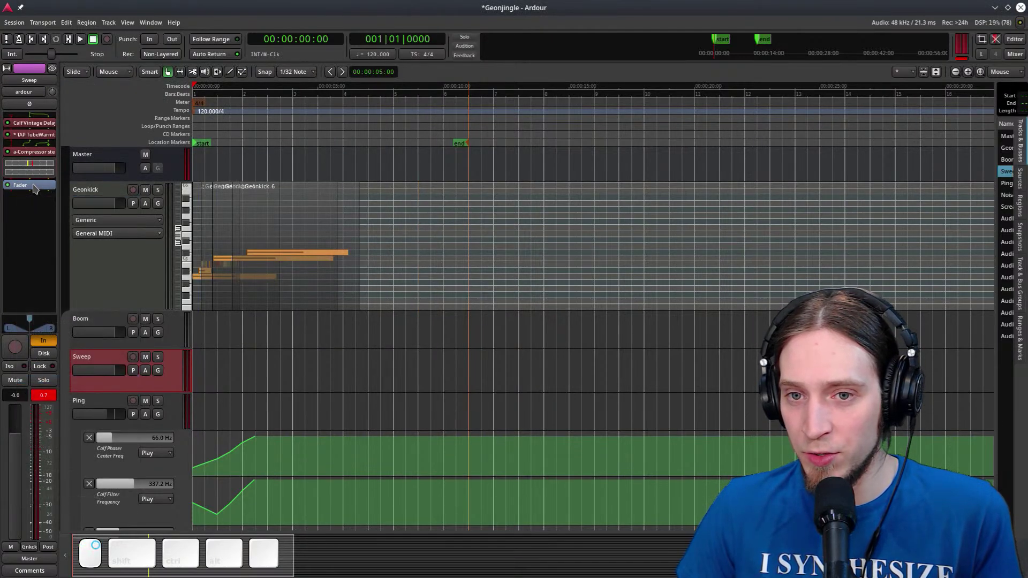
pyautogui.rightClick(33, 185)
pyautogui.moveTo(118, 190)
pyautogui.click(190, 200)
pyautogui.write('Eq')
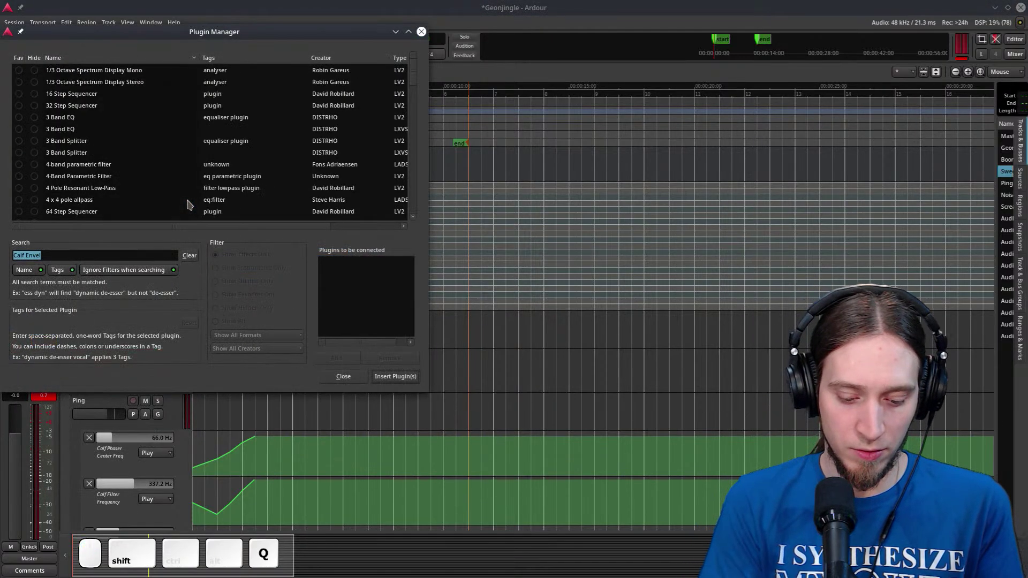
pyautogui.write('10')
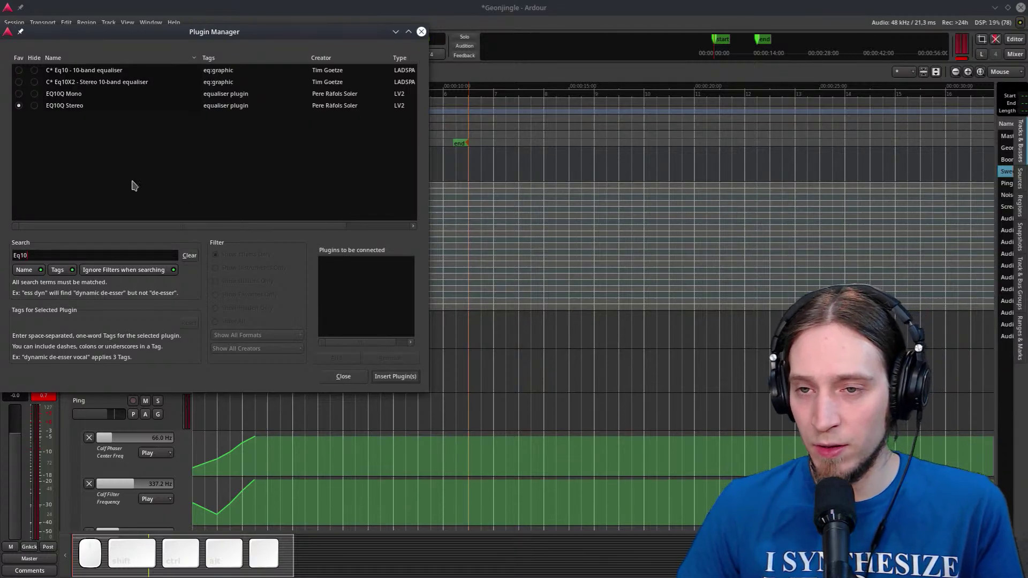
pyautogui.doubleClick(102, 106)
pyautogui.click(396, 376)
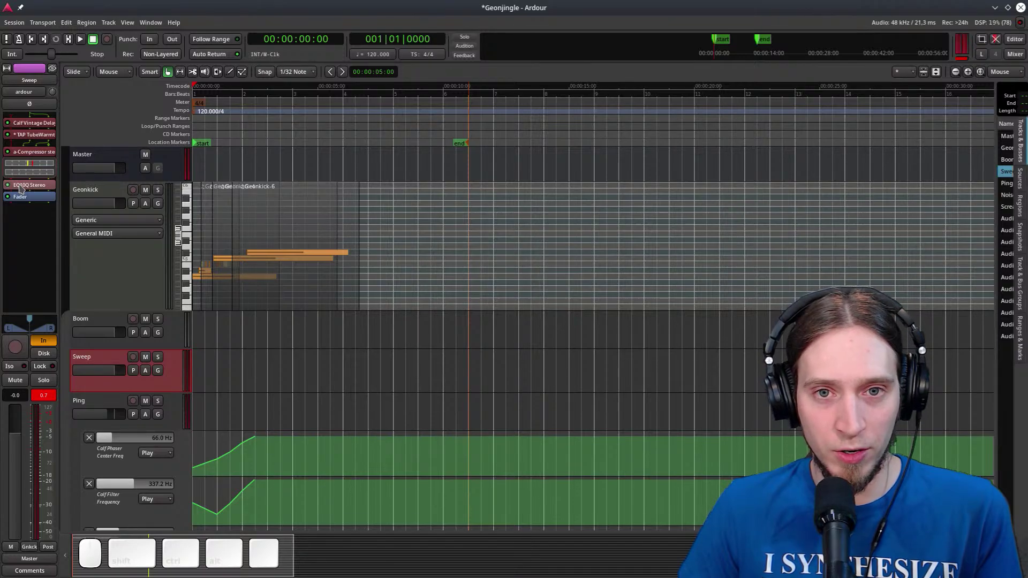
pyautogui.rightClick(46, 188)
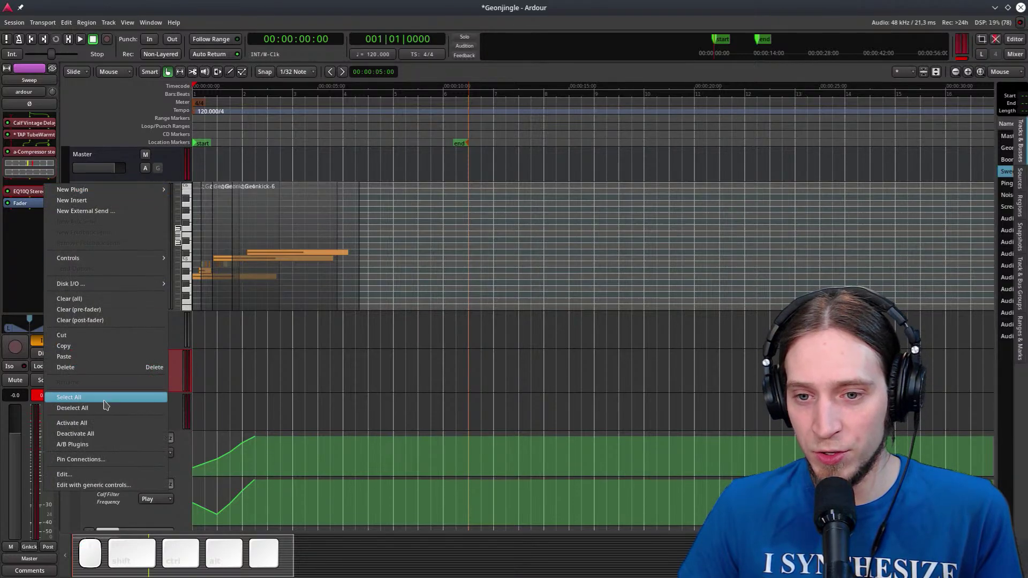
pyautogui.click(100, 370)
# Mark x42-eq - Parametric Equalizer Mono as a favorite and insert it on the Sweep track between the compressor and the fader
pyautogui.rightClick(42, 188)
pyautogui.moveTo(146, 195)
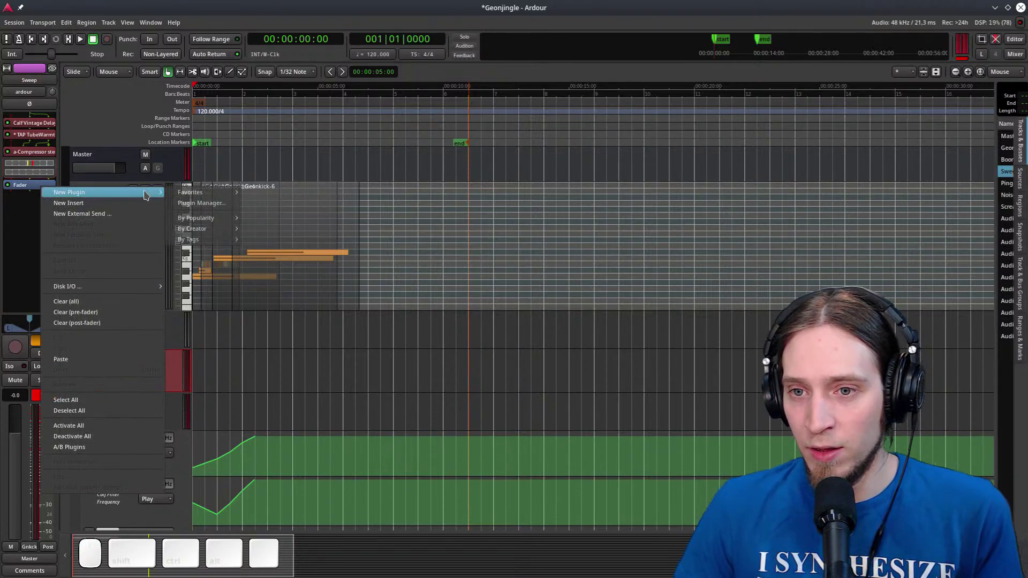
pyautogui.click(179, 208)
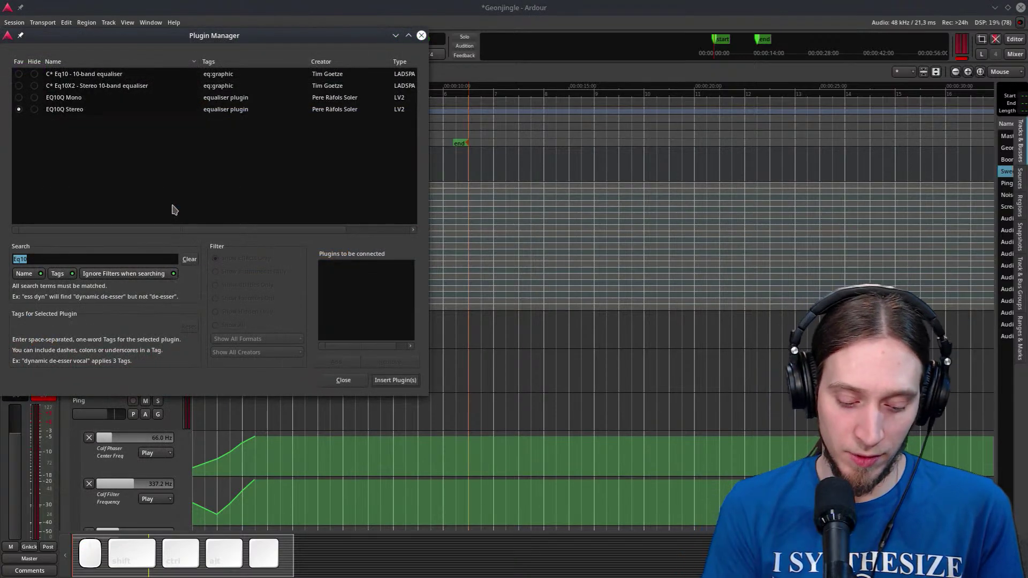
pyautogui.write('x42')
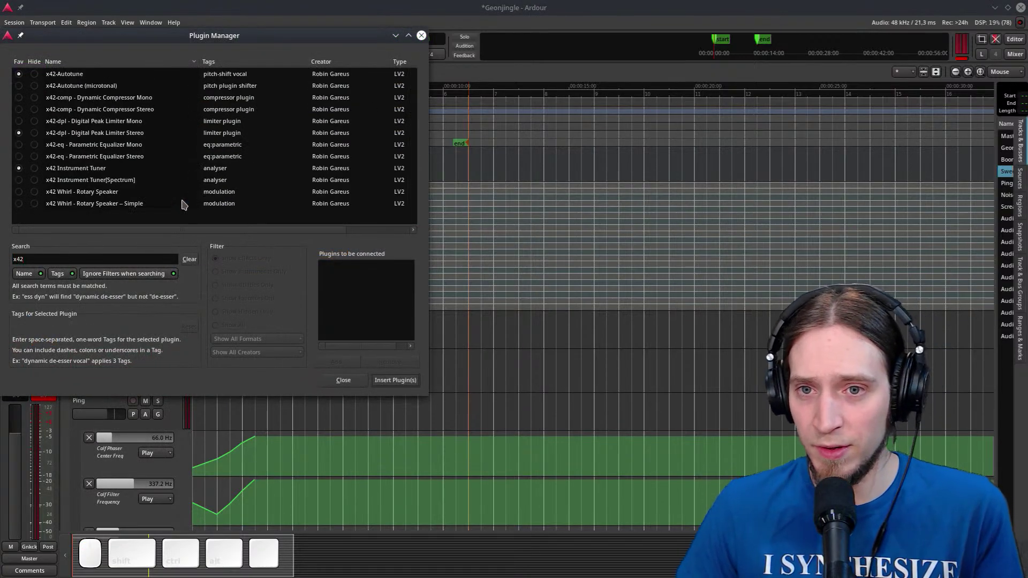
pyautogui.click(16, 145)
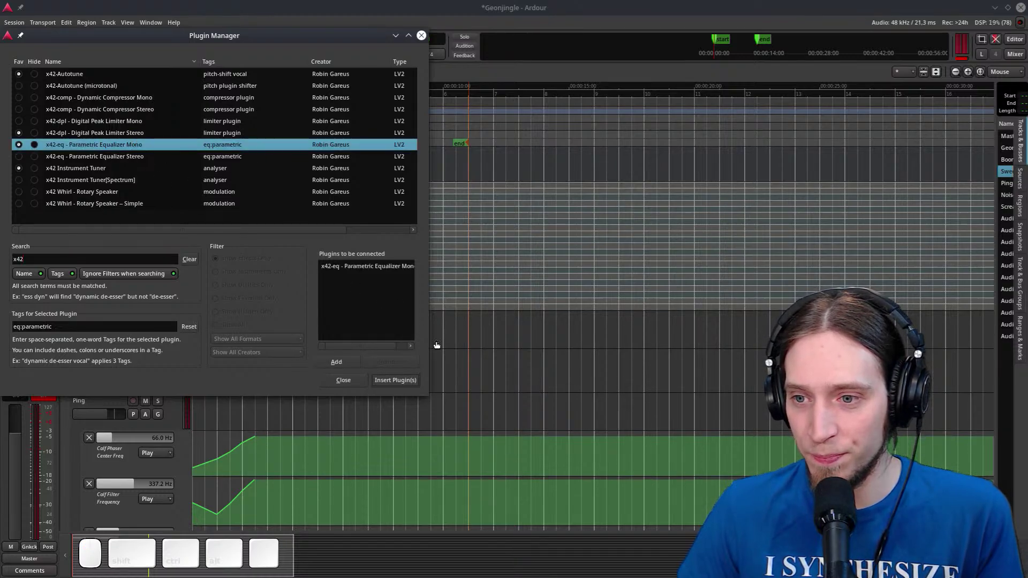
pyautogui.click(403, 382)
pyautogui.doubleClick(37, 197)
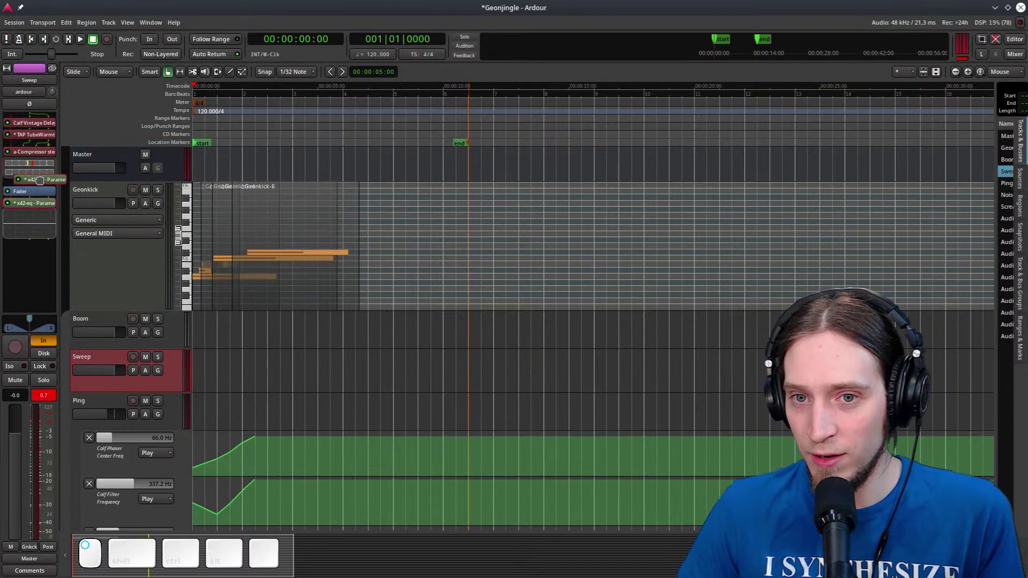
pyautogui.moveTo(298, 80); pyautogui.dragTo(691, 101)
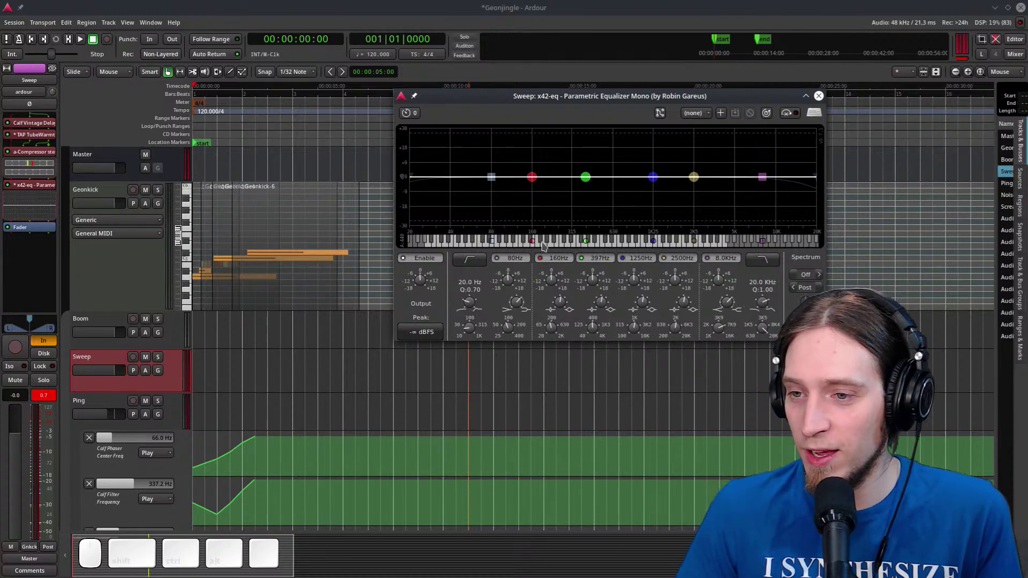
# Turn on the equalizer's spectrum display and cut the low shelf at 69 Hz while playing the jingle
pyautogui.press('space')
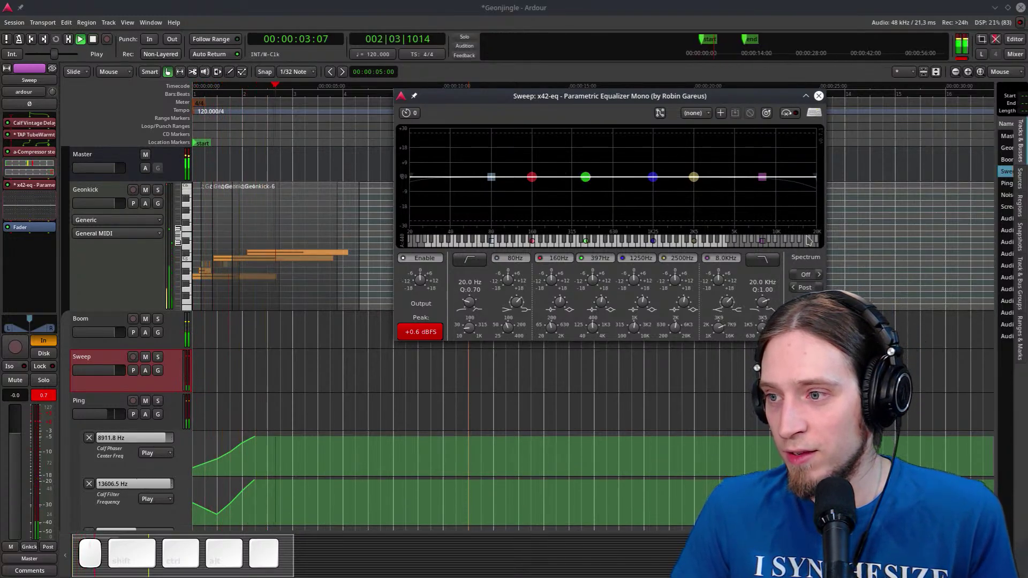
pyautogui.press('space')
pyautogui.press('space')
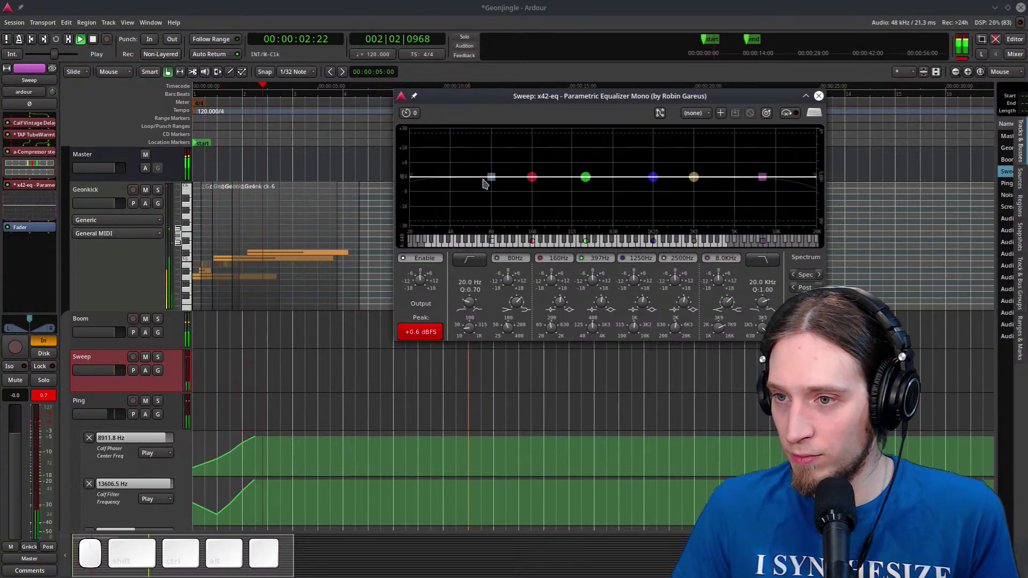
pyautogui.press('space')
pyautogui.moveTo(488, 177); pyautogui.dragTo(486, 230)
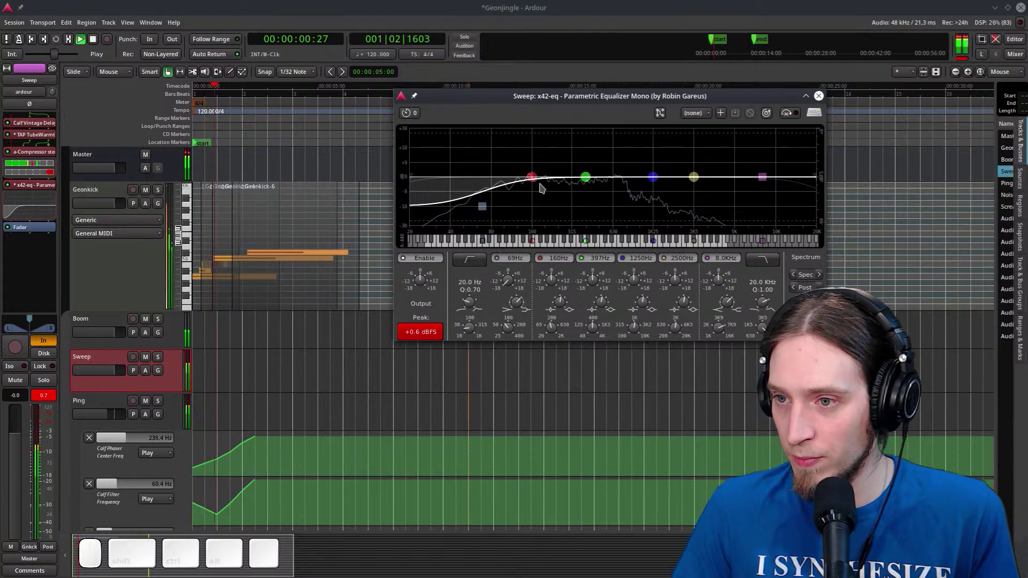
pyautogui.press('space')
# Boost the equalizer's first parametric band at 233 Hz and narrow its bandwidth, checking it in playback
pyautogui.moveTo(532, 175); pyautogui.dragTo(553, 165)
pyautogui.press('space')
pyautogui.press('space')
pyautogui.press('space')
pyautogui.press('space')
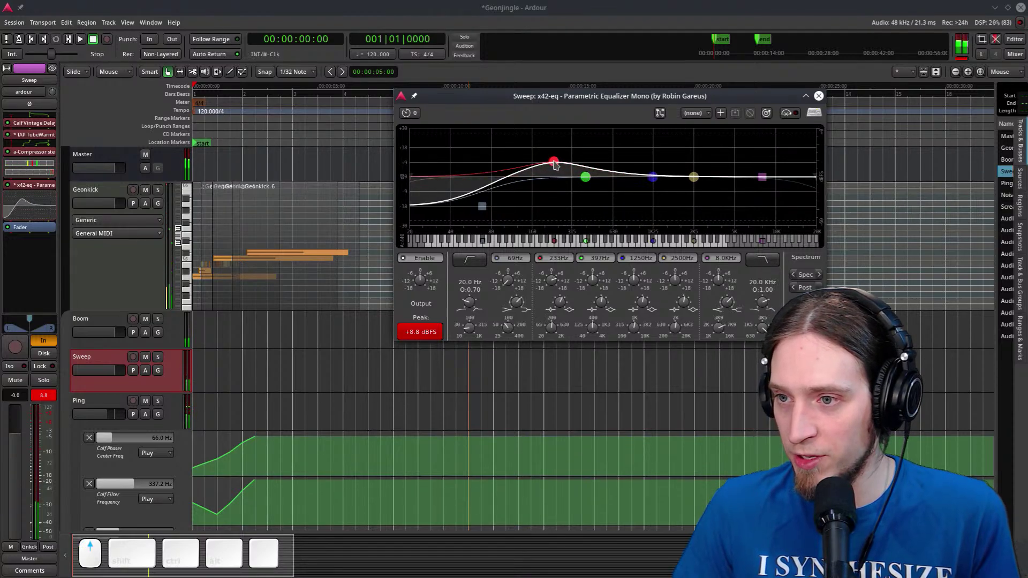
pyautogui.scroll(5, 556, 167)
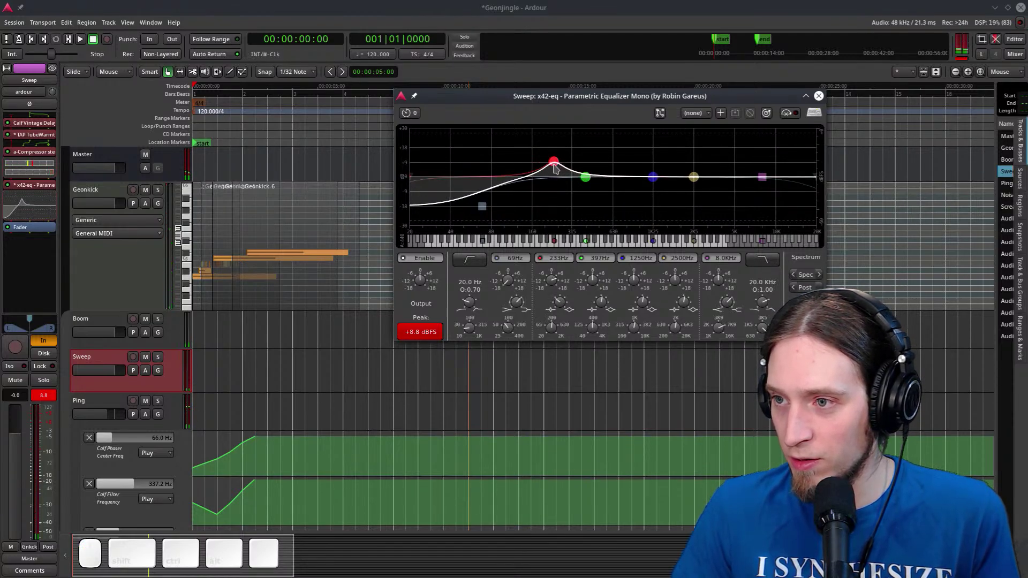
pyautogui.moveTo(677, 98); pyautogui.dragTo(651, 134)
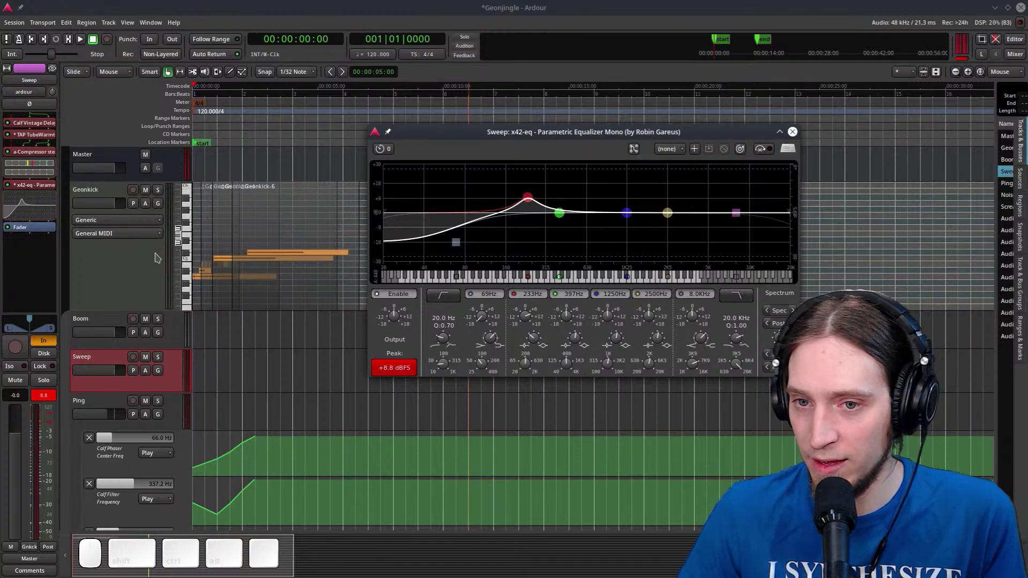
# Show Sweep's x42-eq Frequency 1 automation and draw a curve rising to a peak just after bar 2 and falling again
pyautogui.click(145, 371)
pyautogui.moveTo(203, 419)
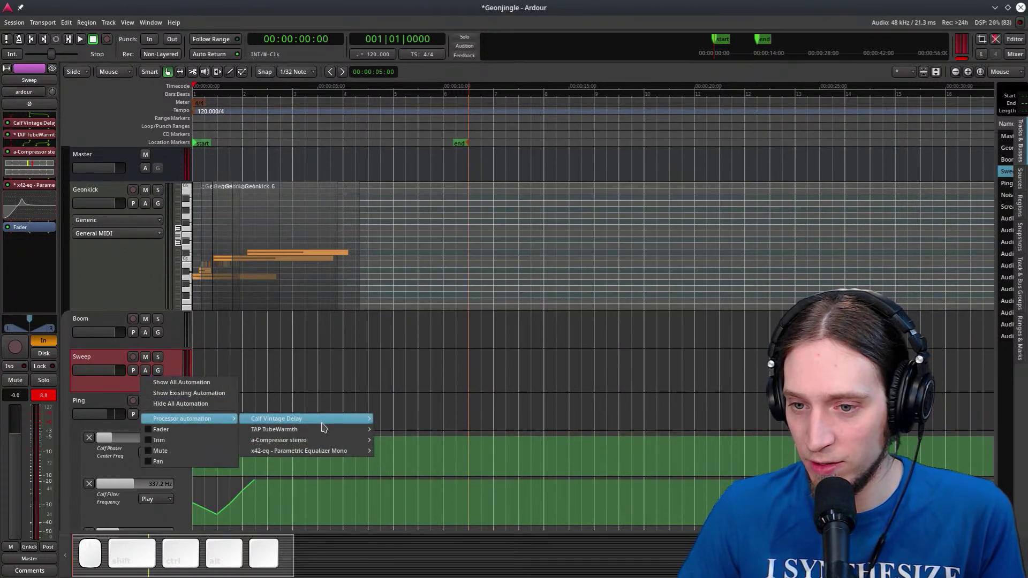
pyautogui.moveTo(296, 452)
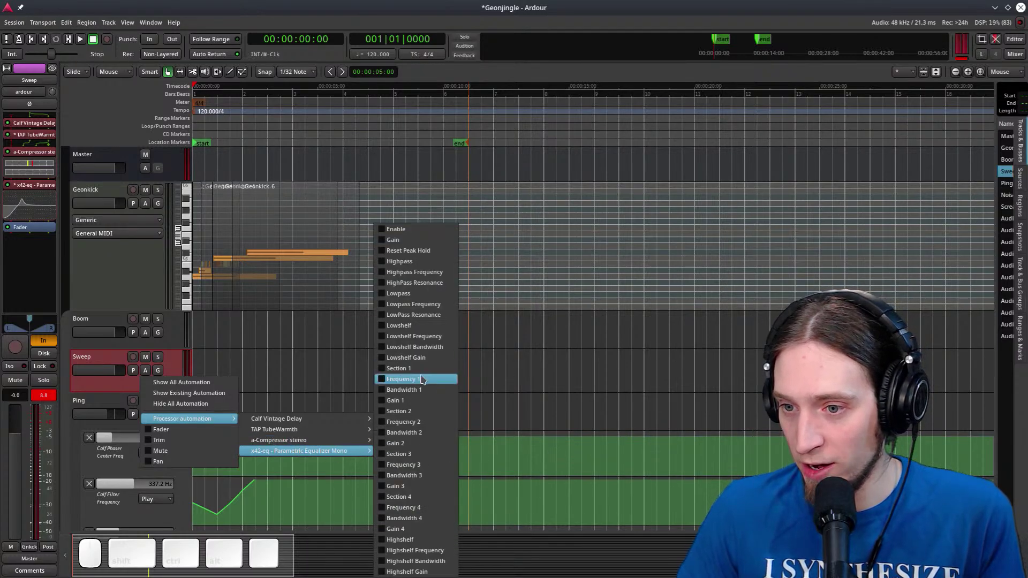
pyautogui.click(404, 379)
pyautogui.press('d')
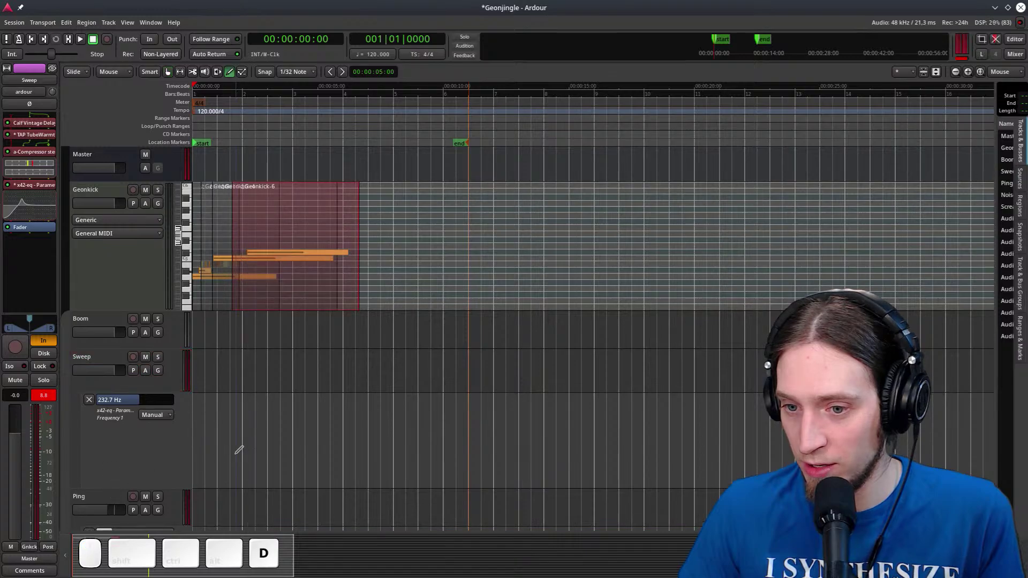
pyautogui.click(235, 455)
pyautogui.moveTo(244, 447); pyautogui.dragTo(280, 440)
# Set the Frequency 1 automation to Play mode and audition the jingle from the start
pyautogui.press('space')
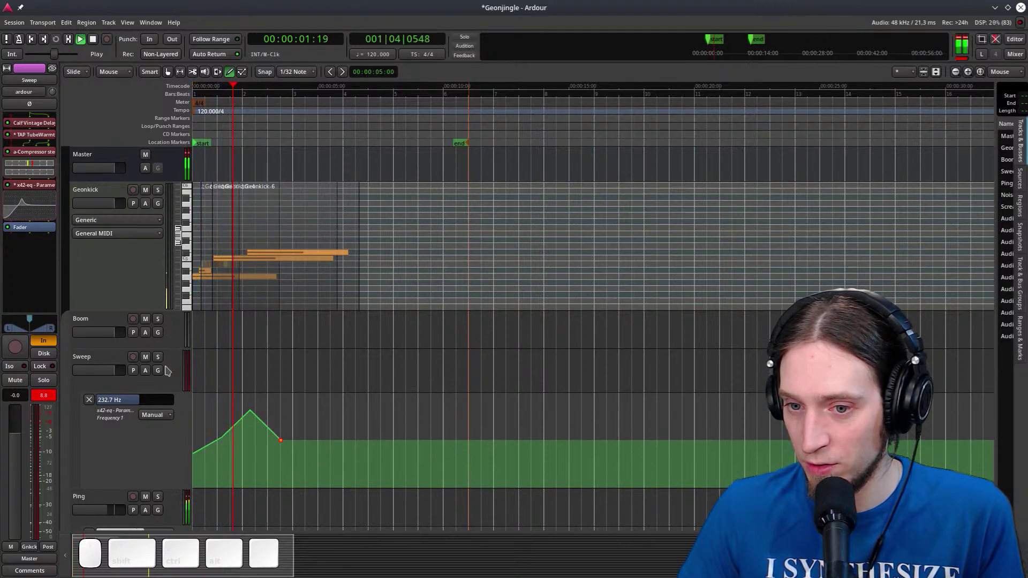
pyautogui.press('space')
pyautogui.click(153, 415)
pyautogui.press('space')
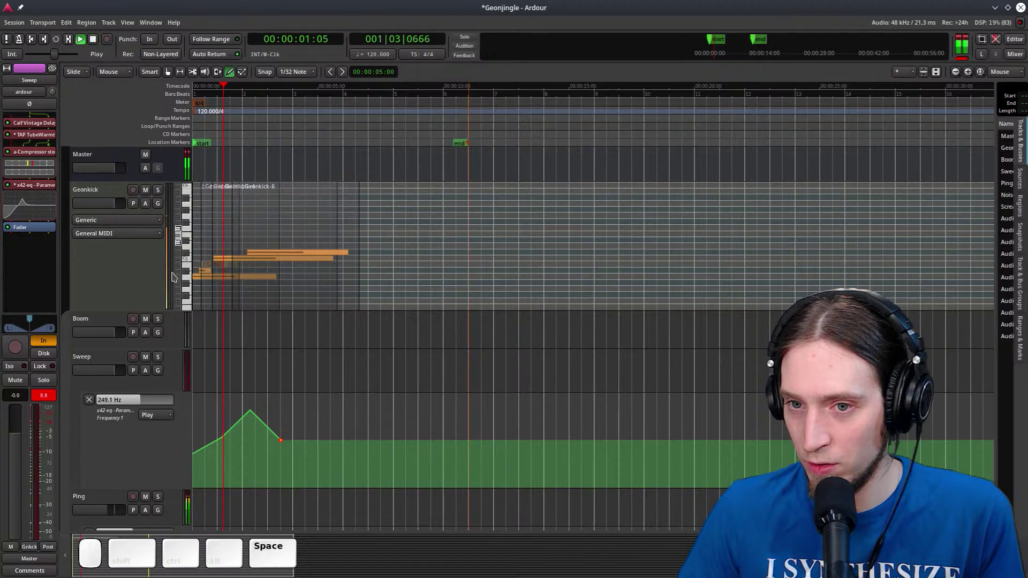
pyautogui.press('space')
pyautogui.press('space')
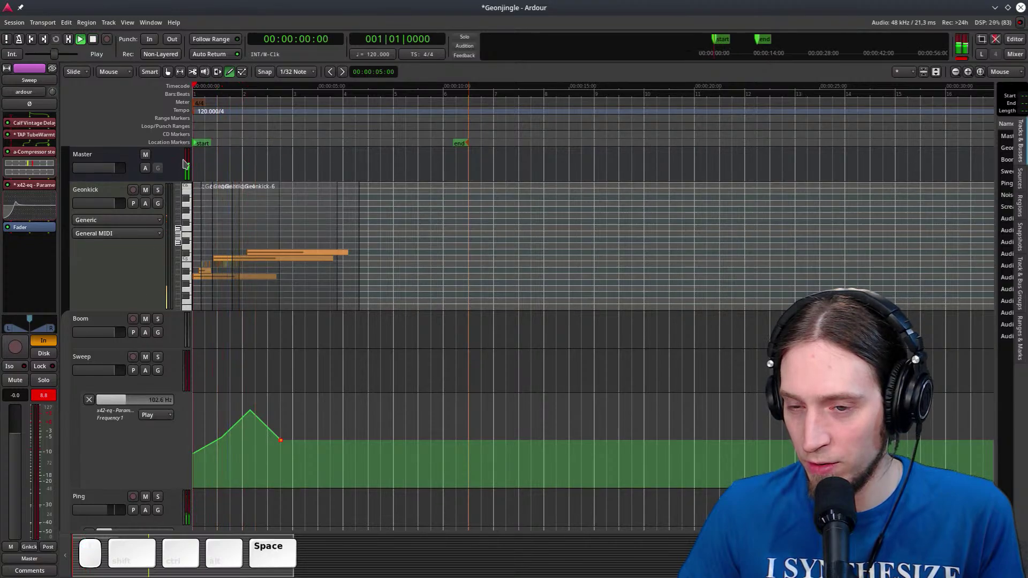
pyautogui.scroll(2, 273, 424)
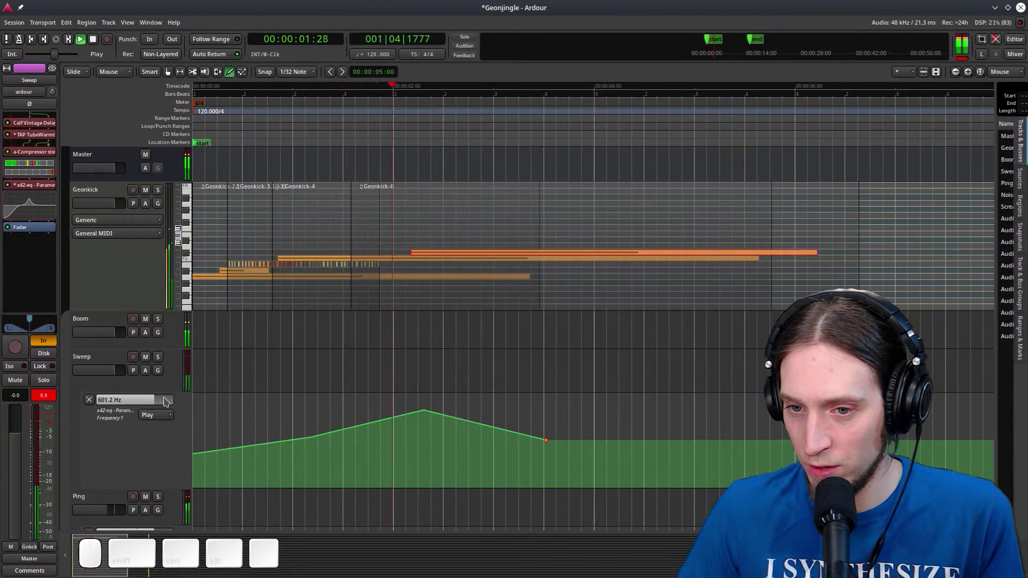
# Solo the Sweep track and move the Frequency 1 points earlier, with the peak at about 0.8 s and the end at about 1.8 s
pyautogui.press('space')
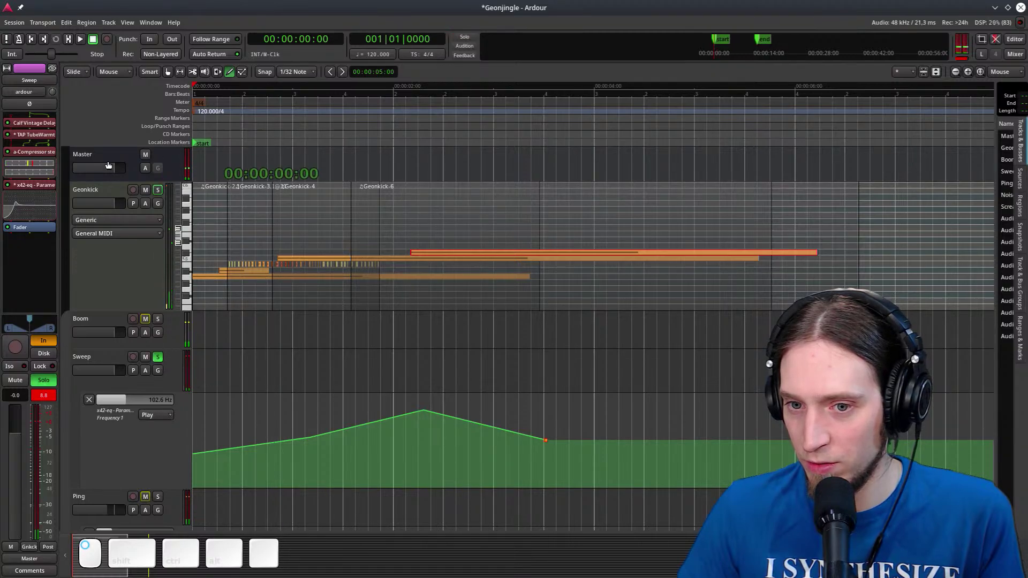
pyautogui.press('space')
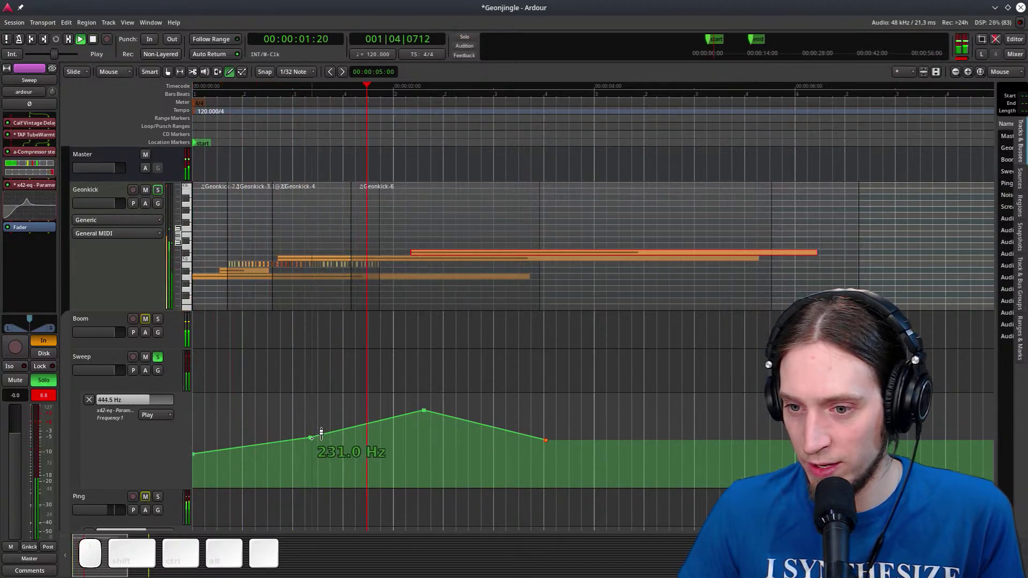
pyautogui.press('space')
pyautogui.moveTo(321, 434); pyautogui.dragTo(256, 448)
pyautogui.moveTo(427, 410); pyautogui.dragTo(276, 412)
pyautogui.press('space')
pyautogui.moveTo(552, 436); pyautogui.dragTo(377, 443)
pyautogui.press('space')
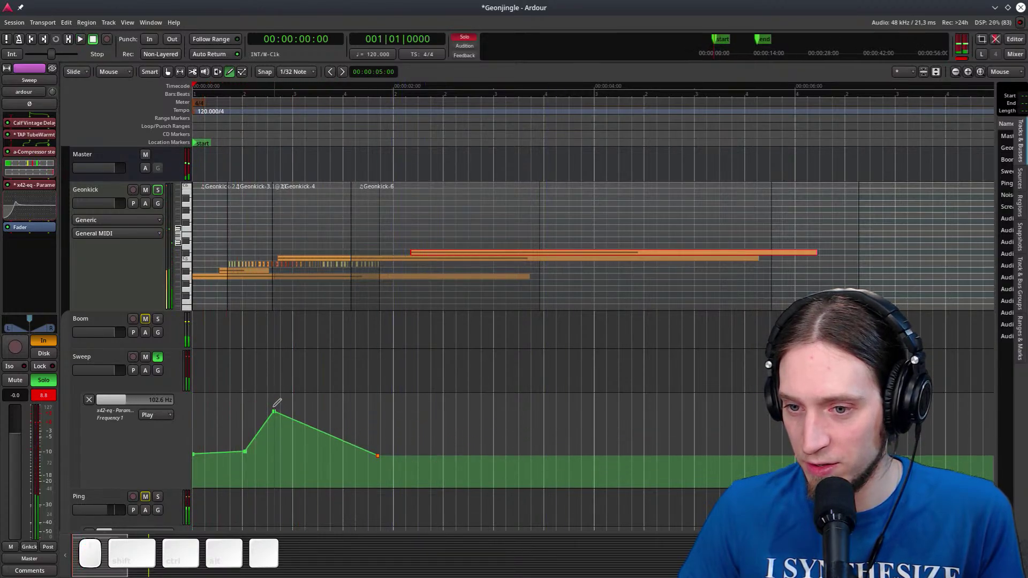
# Raise the Frequency 1 peak, shift it and the preceding point slightly earlier, and lift the end point a little
pyautogui.moveTo(281, 404); pyautogui.dragTo(275, 391)
pyautogui.moveTo(254, 449); pyautogui.dragTo(230, 447)
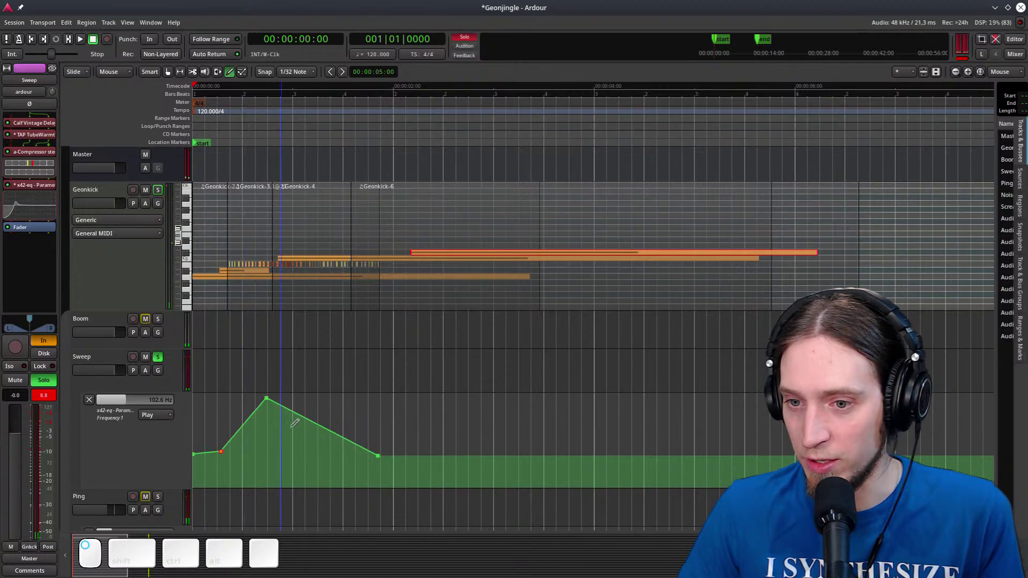
pyautogui.press('space')
pyautogui.moveTo(378, 456); pyautogui.dragTo(382, 449)
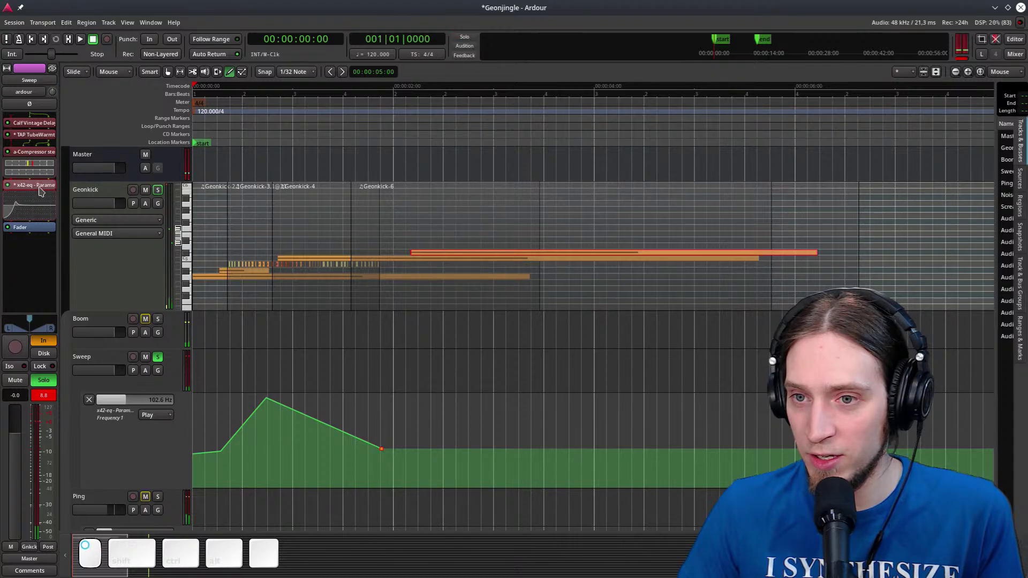
# Try a narrower bandwidth on band 1 of Sweep's x42-eq, audition it, and restore the wider bandwidth
pyautogui.doubleClick(41, 192)
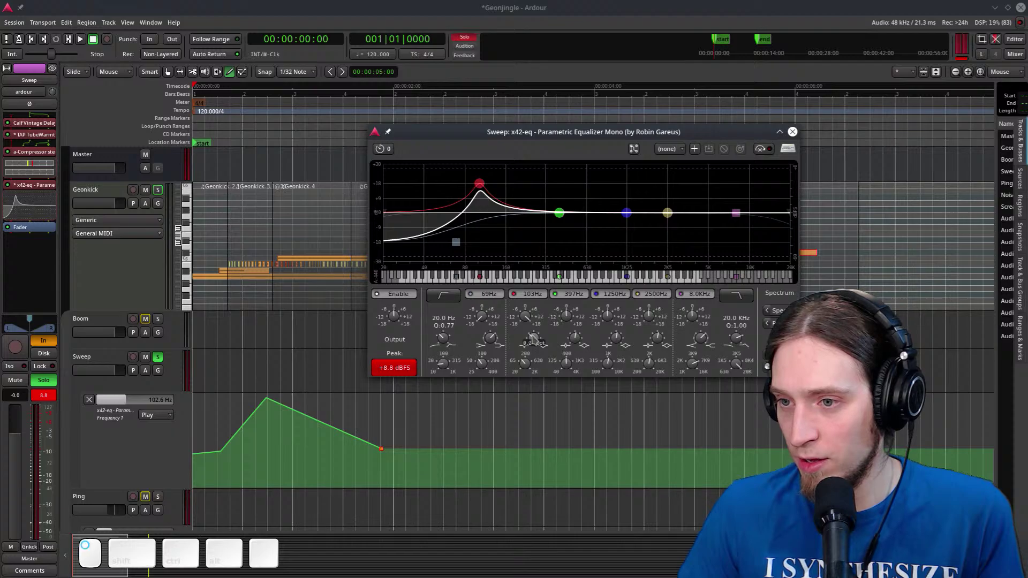
pyautogui.moveTo(532, 339); pyautogui.dragTo(533, 387)
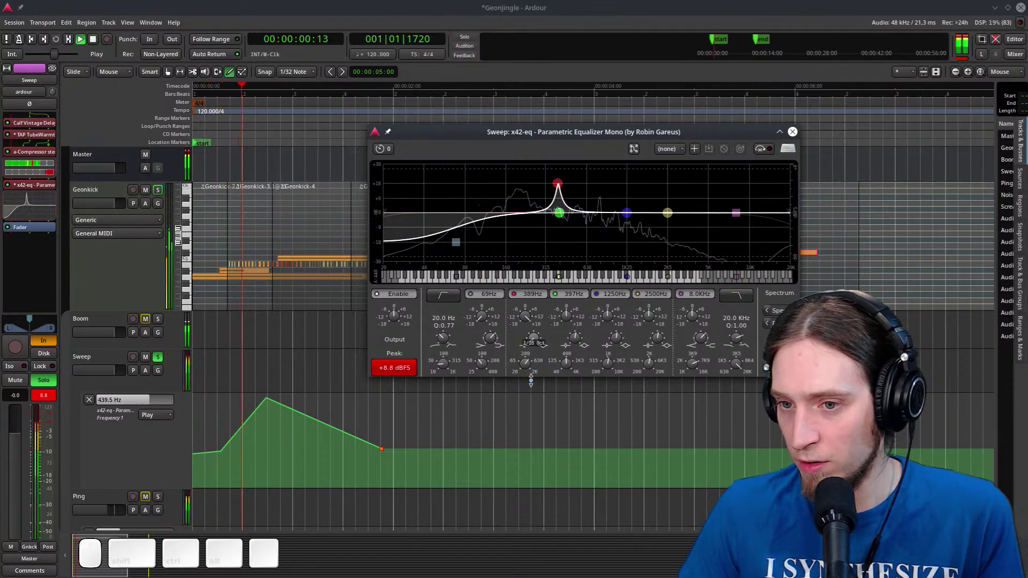
pyautogui.press('space')
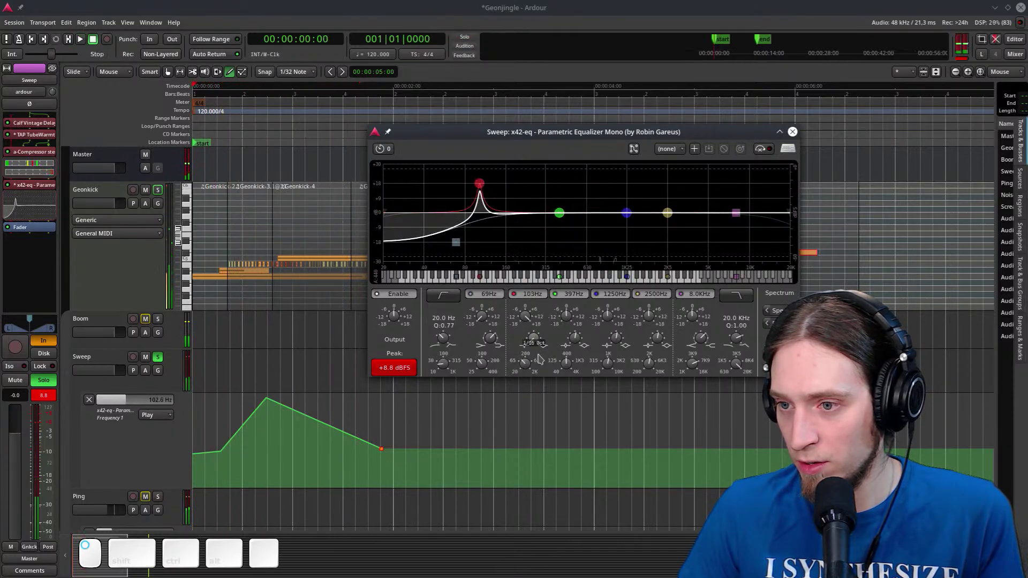
pyautogui.moveTo(534, 331); pyautogui.dragTo(538, 316)
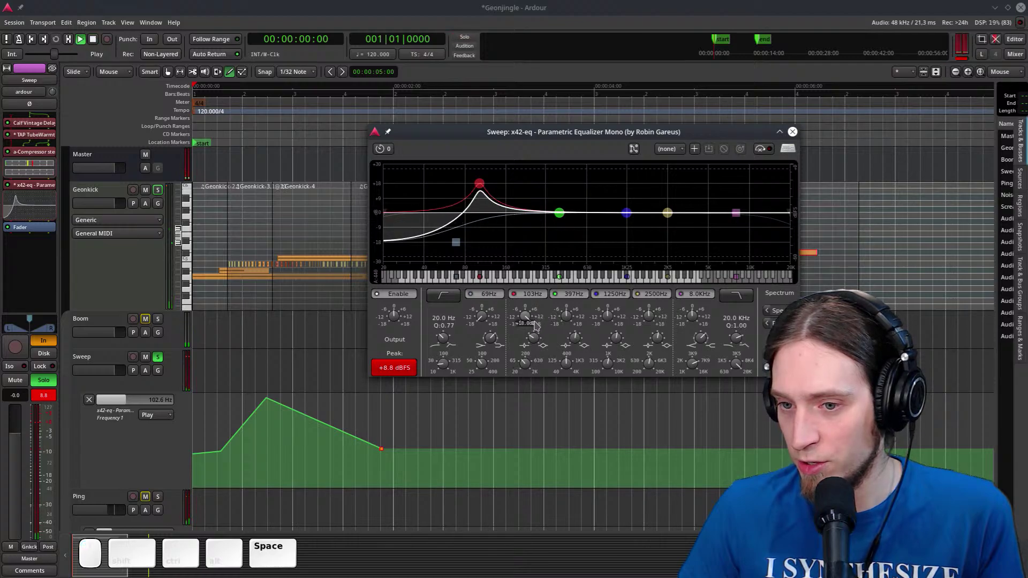
pyautogui.press('space')
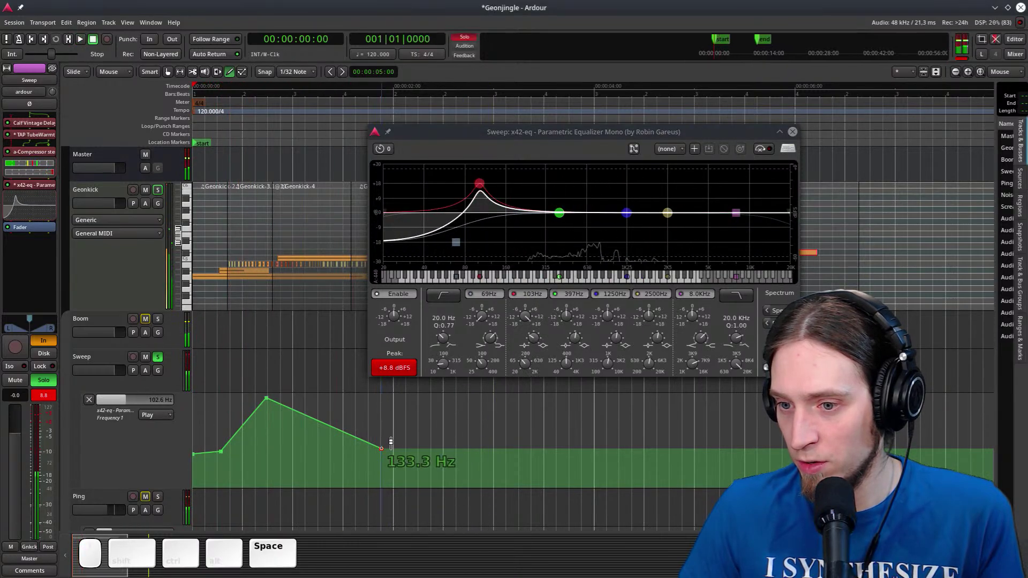
# Raise the Frequency 1 end point to about 263 Hz at 2 s, bend the descent with points near 1.1 s and 1.8 s, and audition
pyautogui.moveTo(391, 442)
pyautogui.mouseDown()
pyautogui.moveTo(315, 384)
pyautogui.moveTo(306, 413)
pyautogui.moveTo(401, 431)
pyautogui.mouseUp()
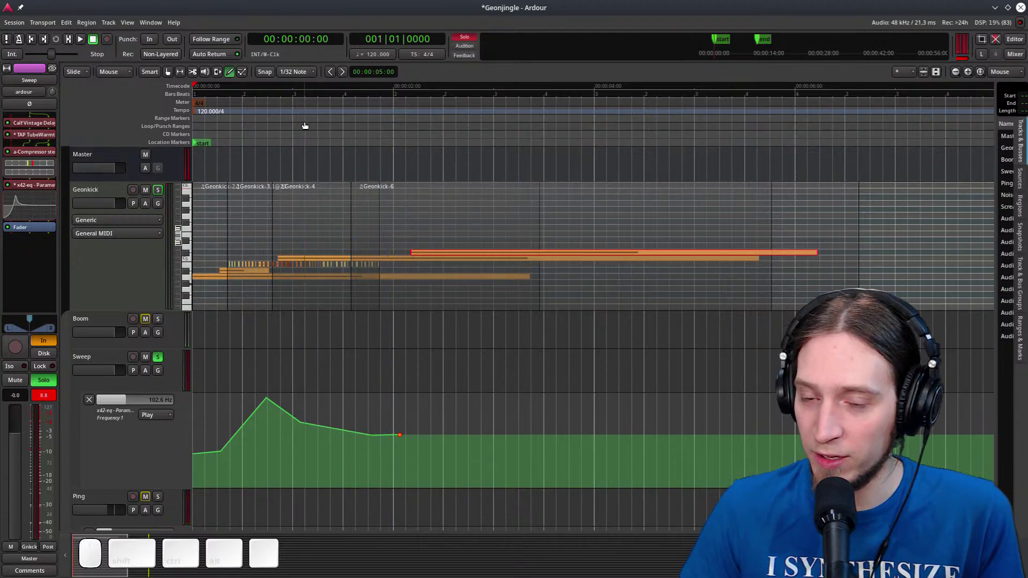
pyautogui.press('space')
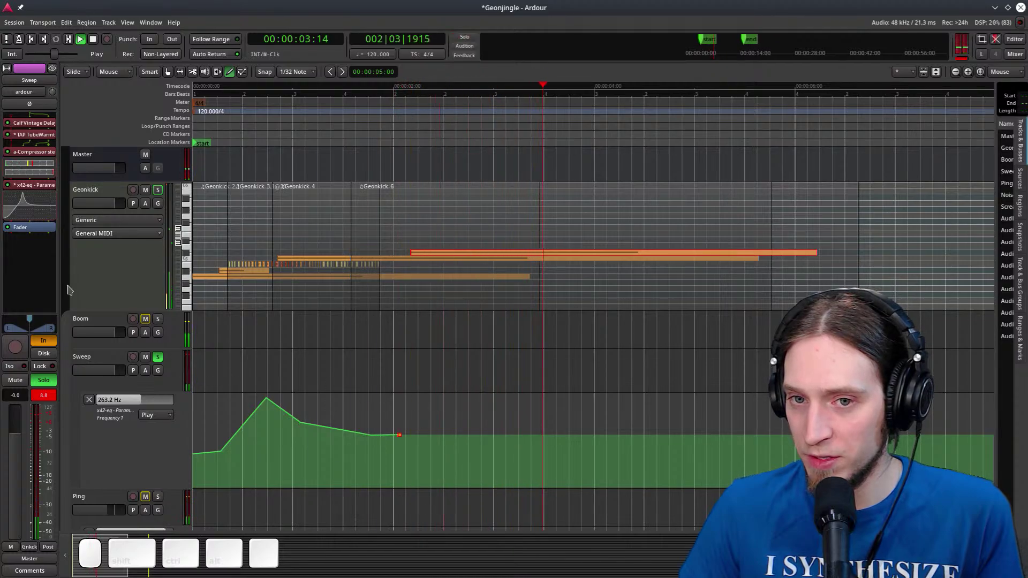
pyautogui.press('space')
# Move Sweep's x42-eq ahead of TAP TubeWarmth in the plugin chain, audition it, and unsolo Sweep
pyautogui.moveTo(35, 184); pyautogui.dragTo(60, 139)
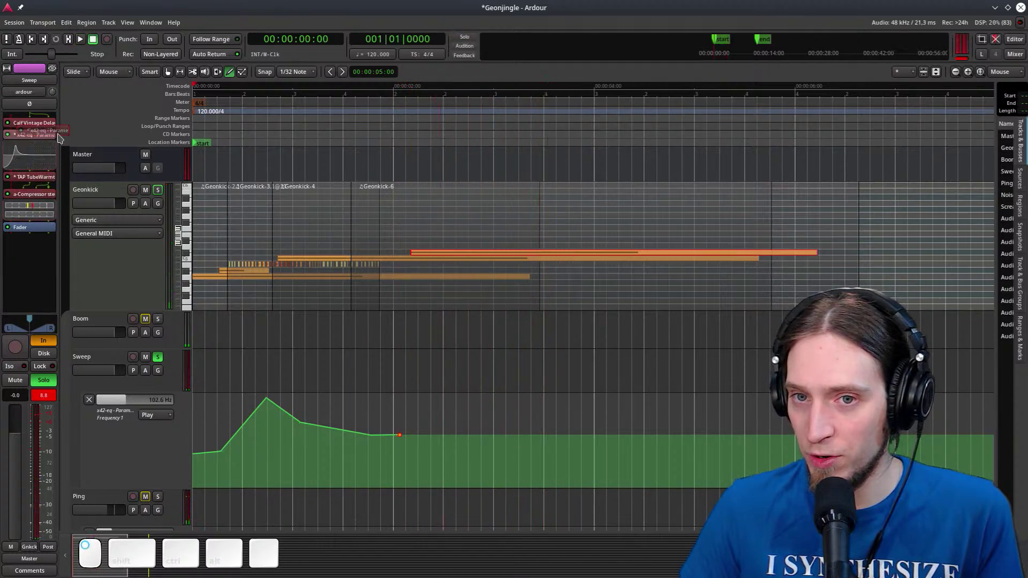
pyautogui.press('space')
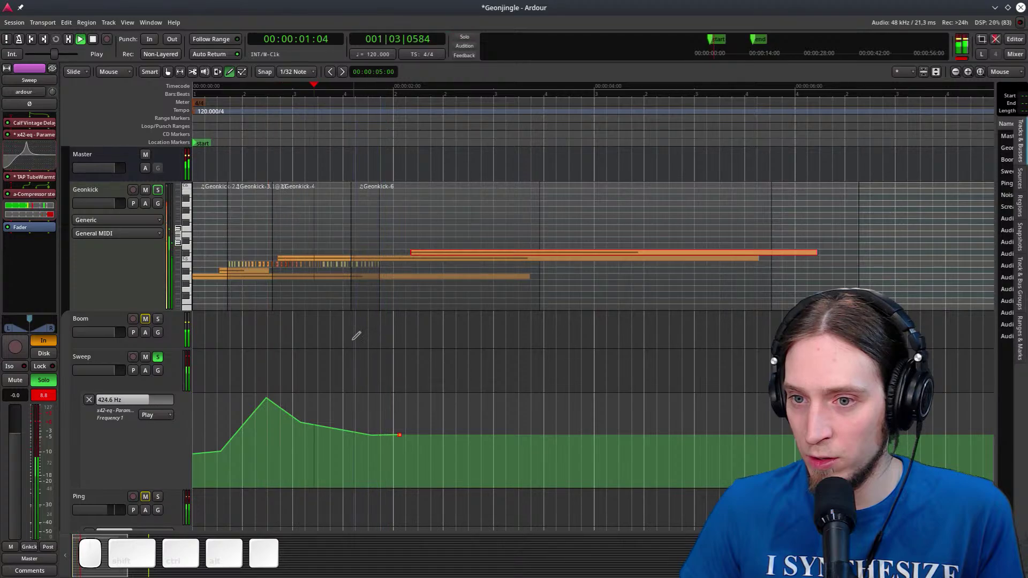
pyautogui.press('space')
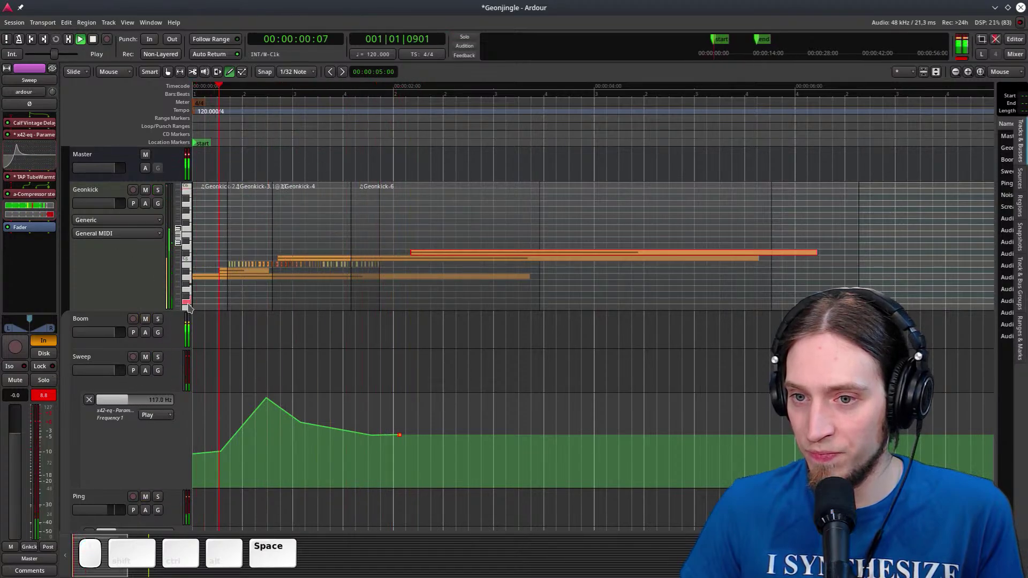
# Switch to Grab mode, reduce the Geonkick track's height slightly, and audition the full jingle
pyautogui.press('g')
pyautogui.moveTo(138, 303); pyautogui.dragTo(119, 280)
pyautogui.scroll(-6, 252, 295)
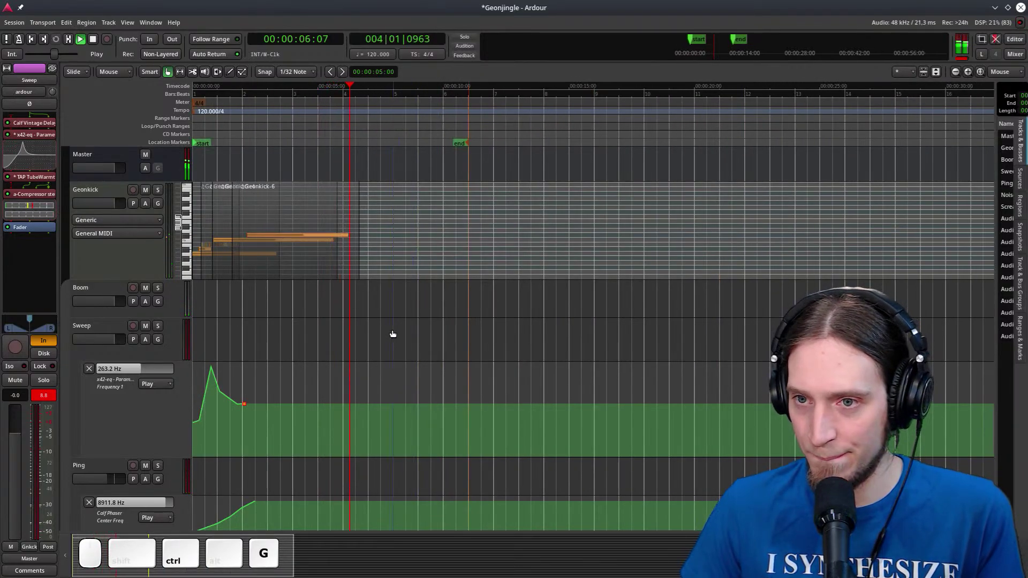
pyautogui.scroll(-2, 238, 129)
pyautogui.press('space')
pyautogui.scroll(2, 91, 269)
pyautogui.press('space')
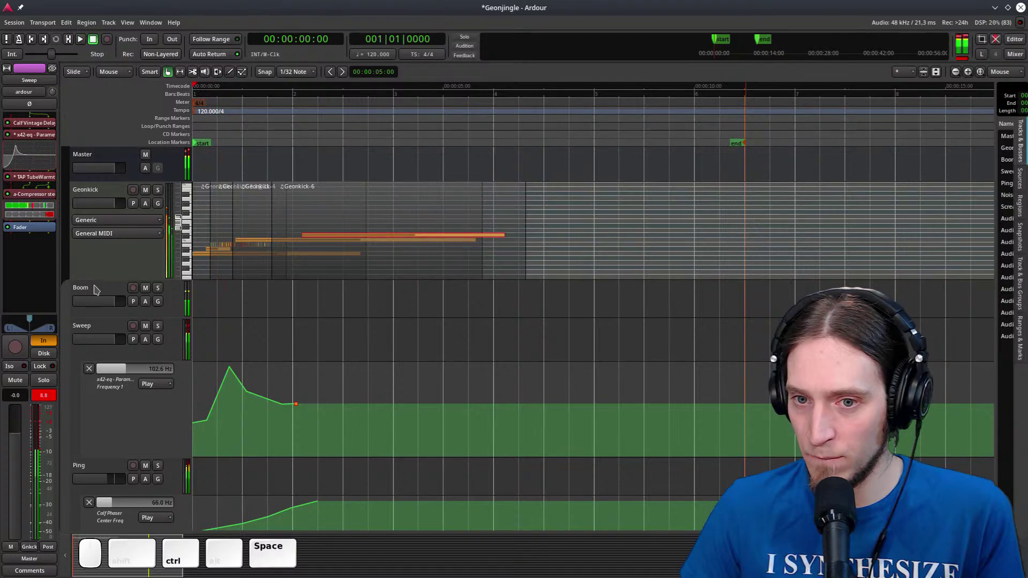
# Insert x42-eq - Parametric Equalizer Mono on the Boom track after its a-Compressor
pyautogui.click(92, 296)
pyautogui.rightClick(23, 178)
pyautogui.moveTo(107, 179)
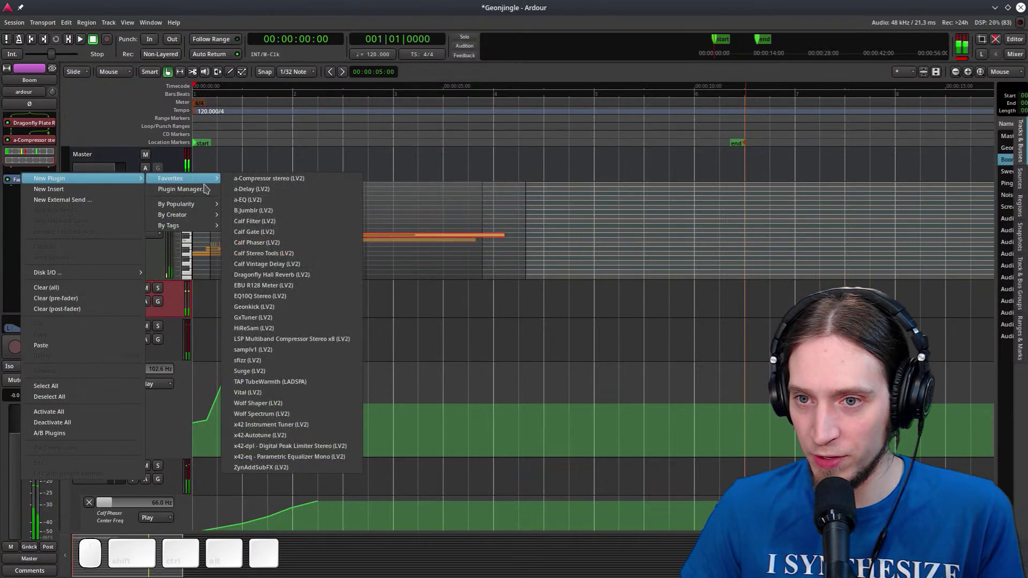
pyautogui.click(182, 189)
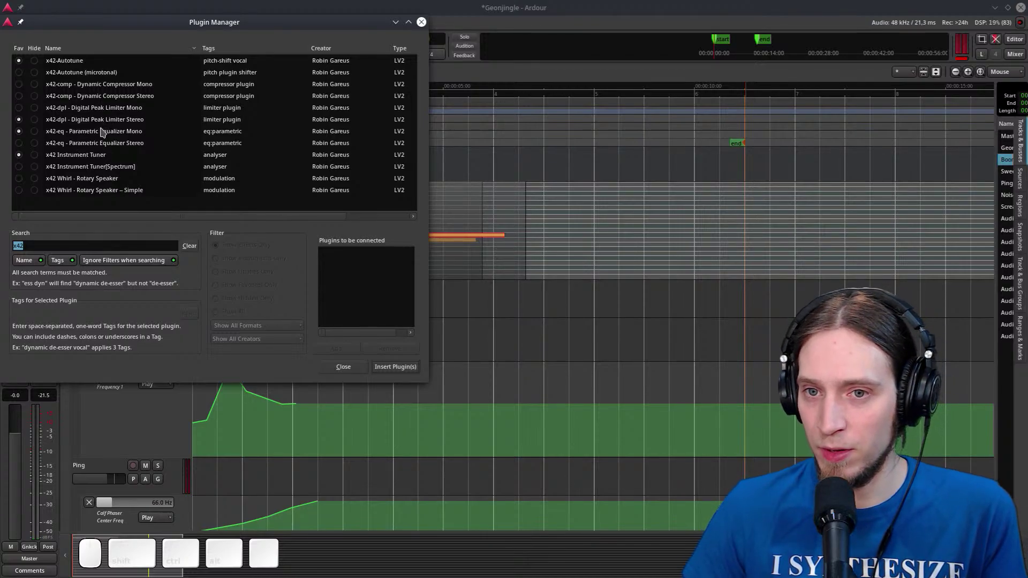
pyautogui.click(130, 132)
pyautogui.click(392, 366)
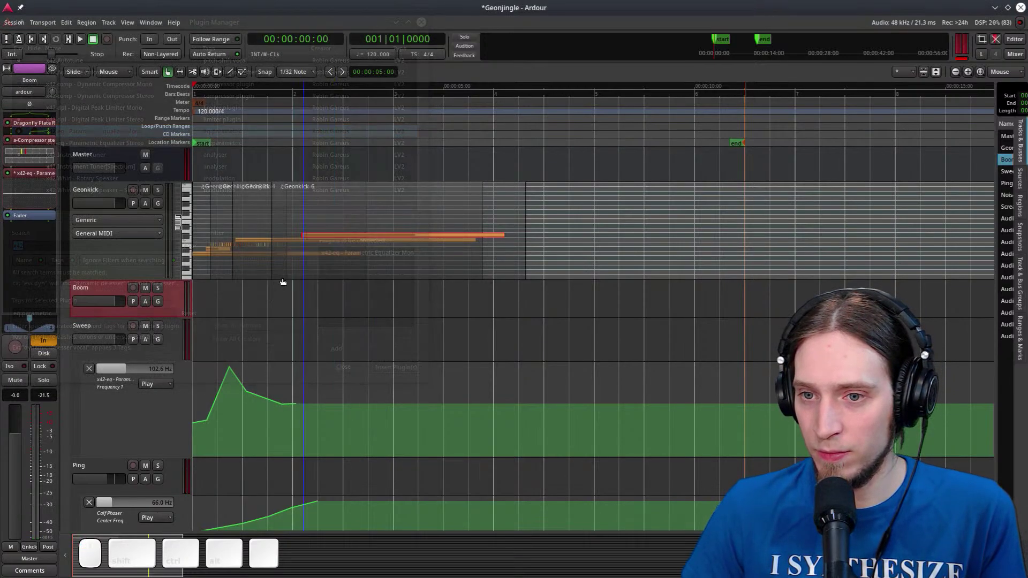
# Boost the low shelf of Boom's x42-eq at about 176 Hz while auditioning the jingle, and close the equalizer
pyautogui.press('space')
pyautogui.press('space')
pyautogui.doubleClick(30, 174)
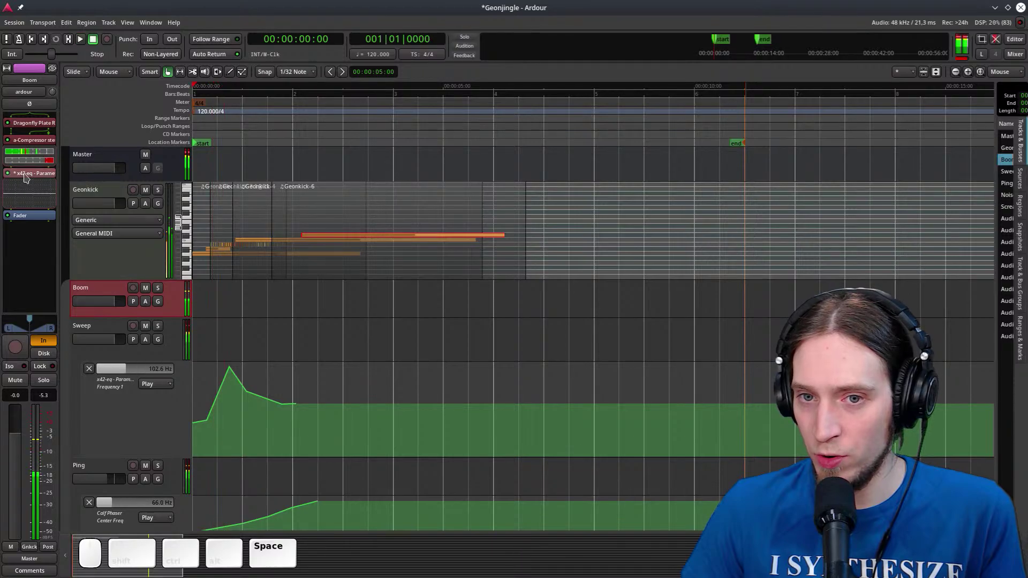
pyautogui.moveTo(107, 149); pyautogui.dragTo(143, 113)
pyautogui.press('space')
pyautogui.moveTo(338, 63); pyautogui.dragTo(482, 104)
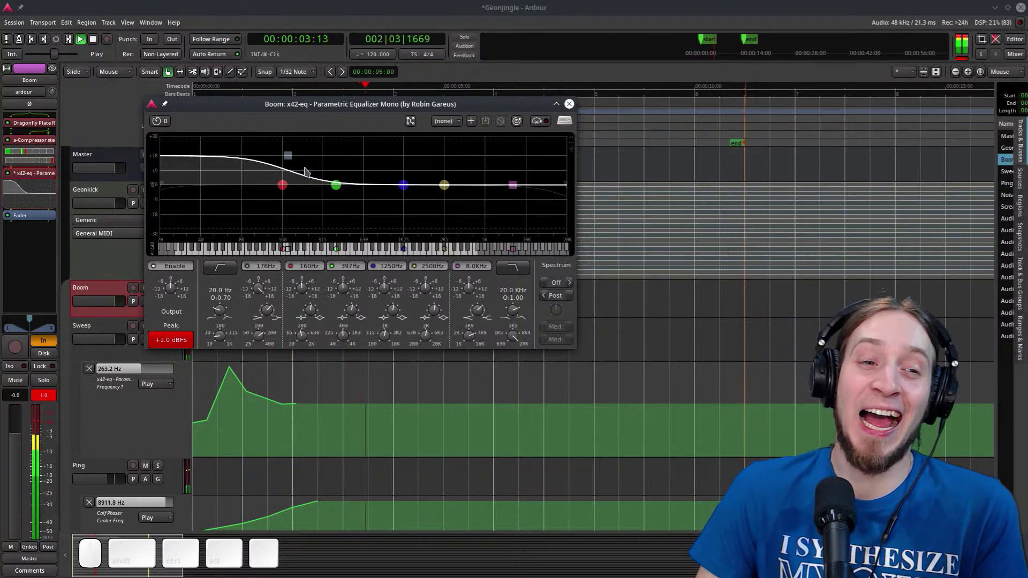
pyautogui.click(569, 104)
pyautogui.press('space')
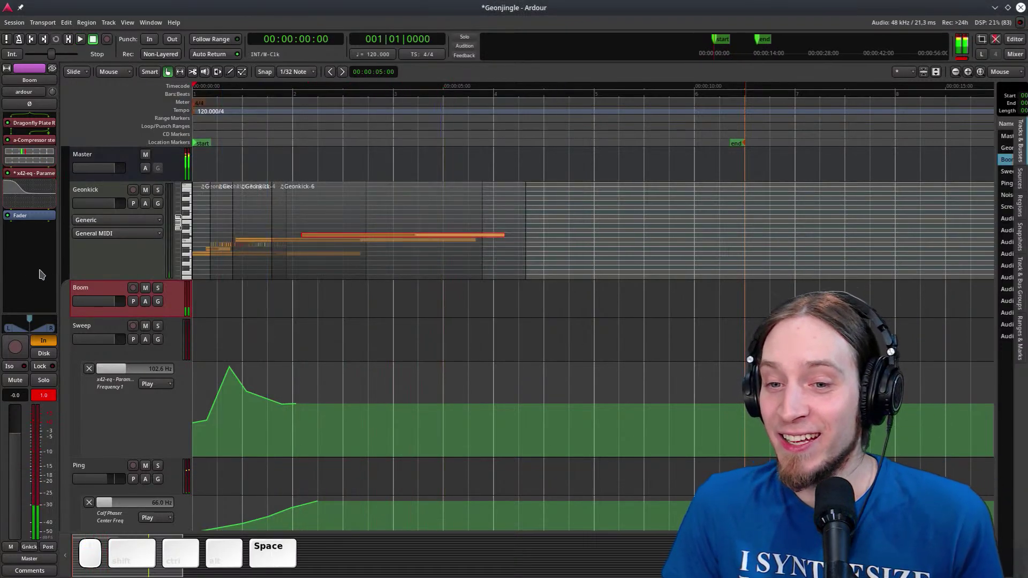
# Search the plugins for "LSP Limi" and insert LSP Limiter Stereo after the x42-eq on the Boom track
pyautogui.rightClick(27, 216)
pyautogui.moveTo(119, 220)
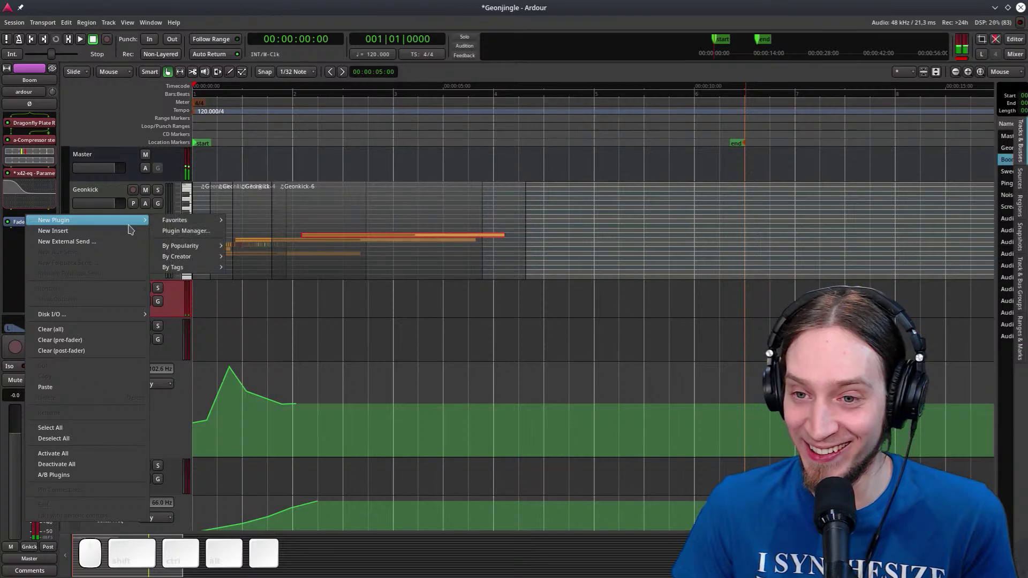
pyautogui.click(173, 233)
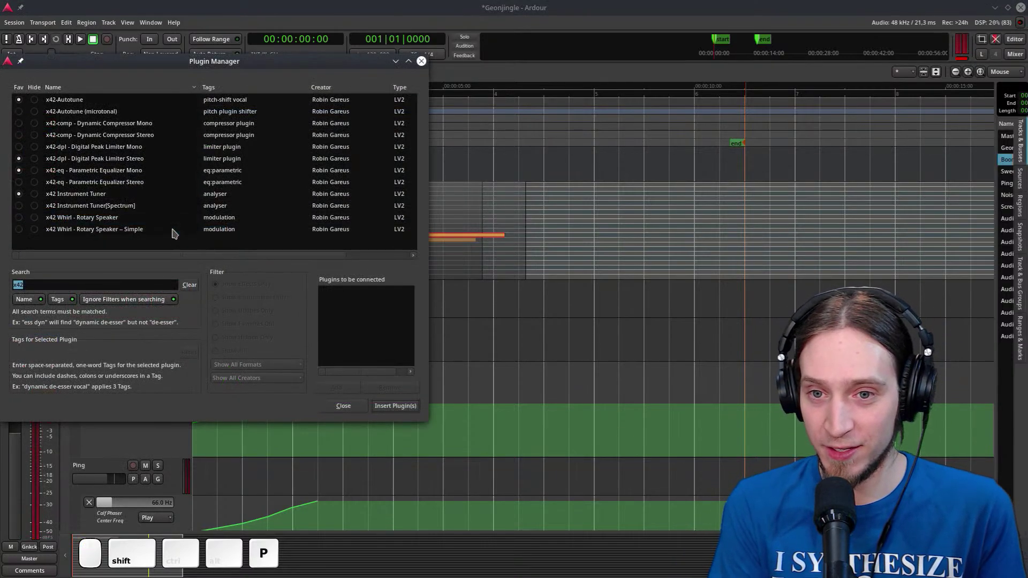
pyautogui.write('LSP Limi')
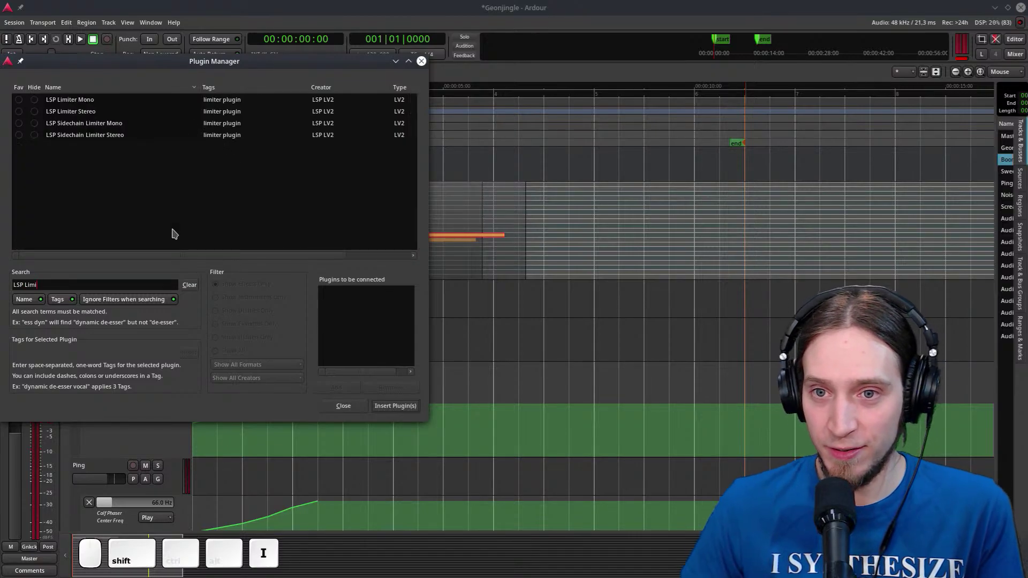
pyautogui.doubleClick(122, 117)
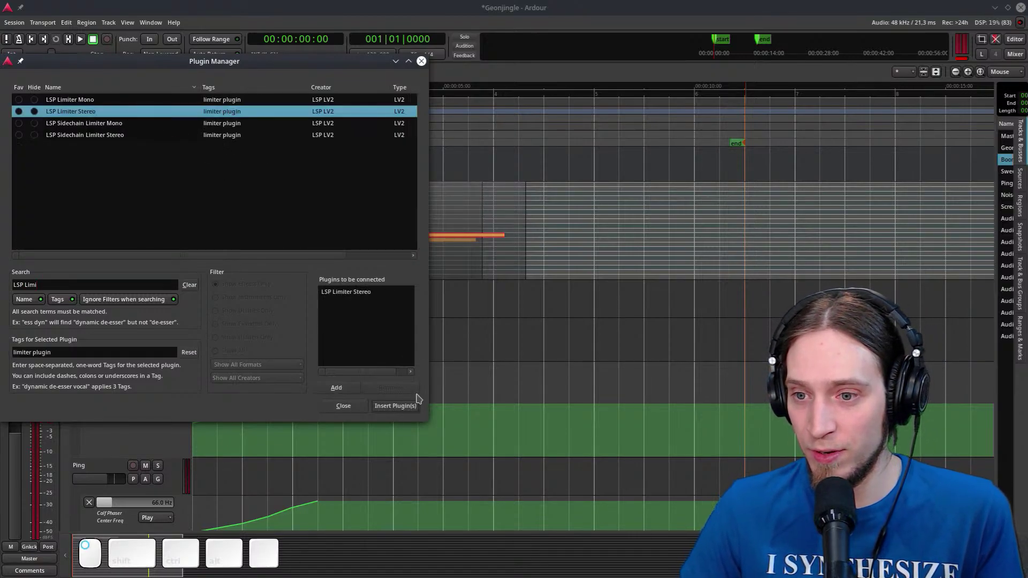
pyautogui.click(396, 405)
# Set Boom's LSP limiter to Full x8(3L) oversampling and Herm Wide mode, keeping dither at None
pyautogui.press('space')
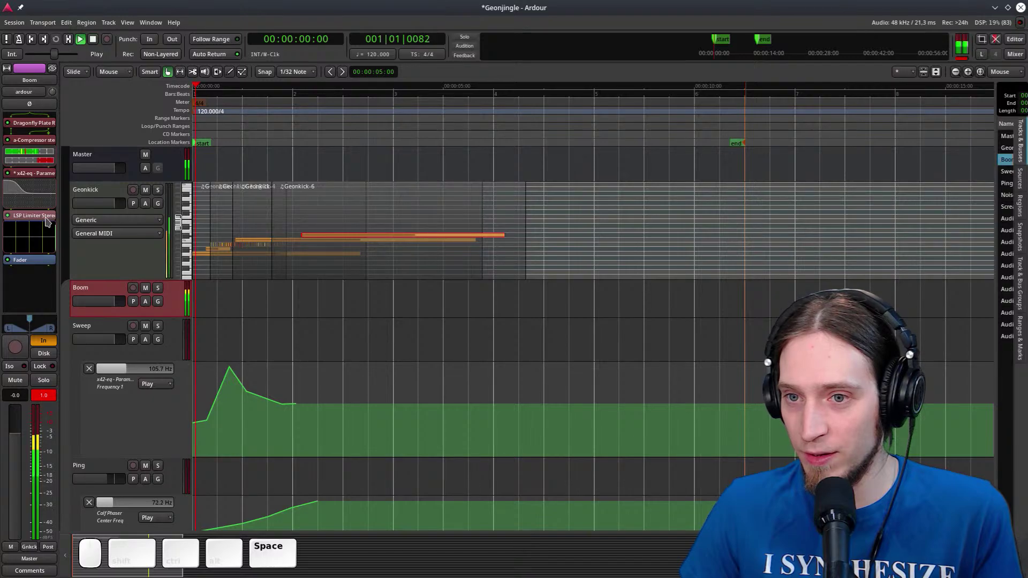
pyautogui.press('space')
pyautogui.doubleClick(47, 217)
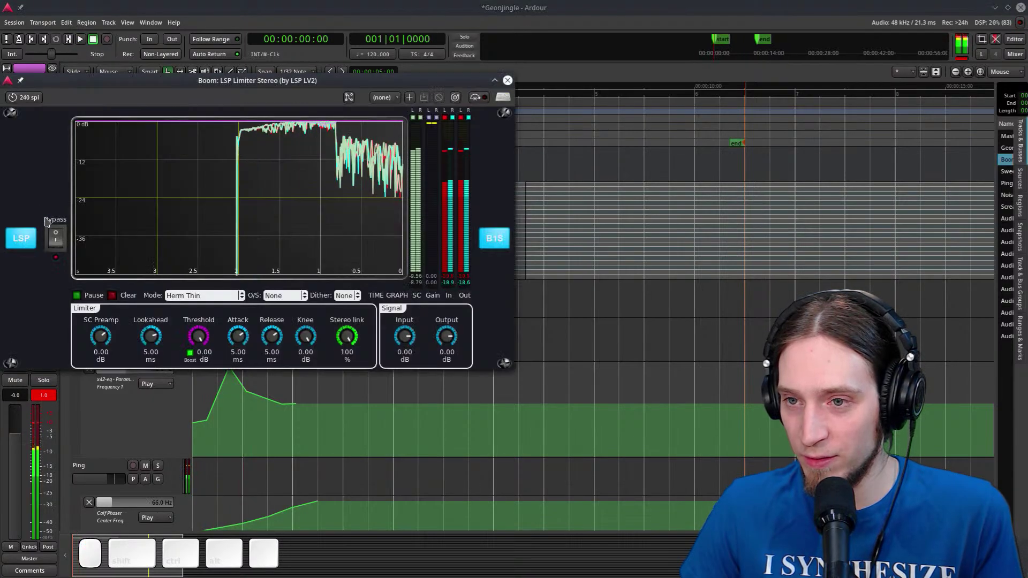
pyautogui.click(295, 303)
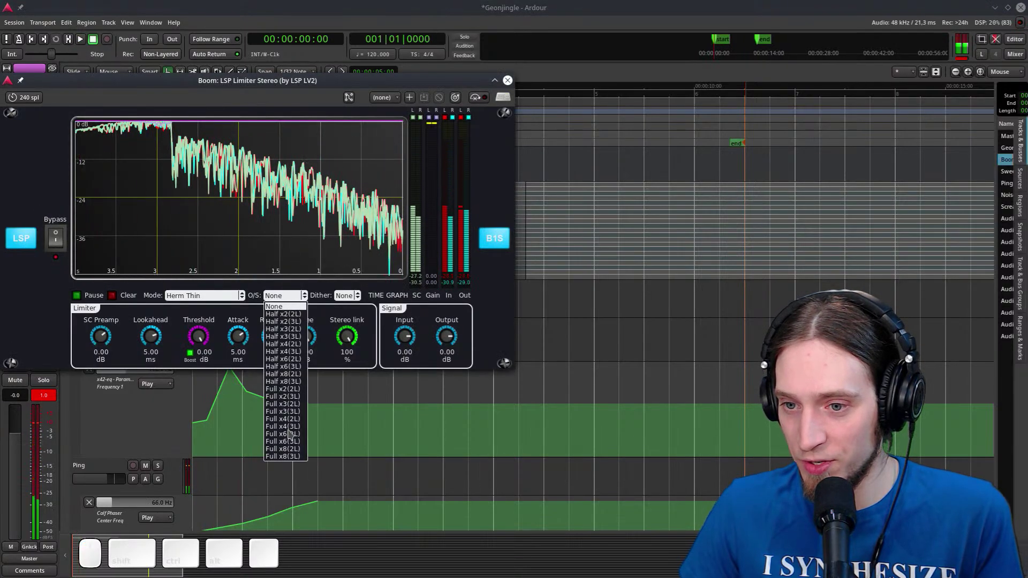
pyautogui.click(293, 459)
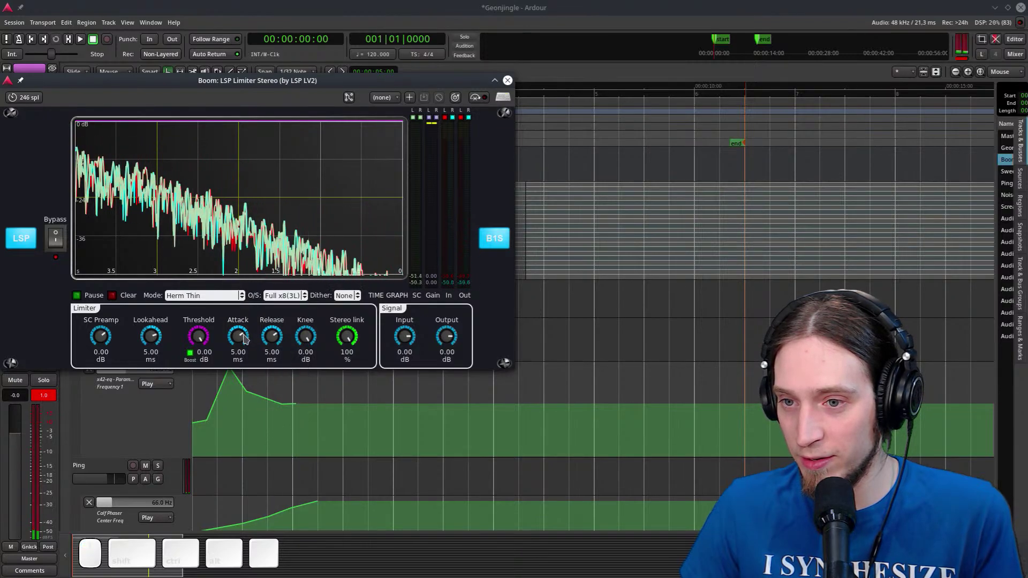
pyautogui.click(347, 297)
pyautogui.click(346, 306)
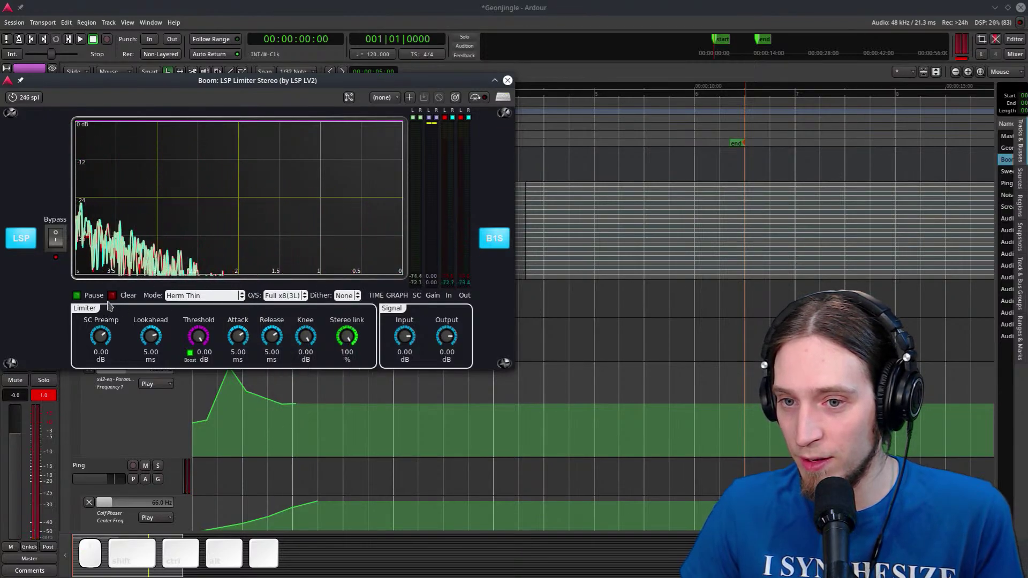
pyautogui.click(193, 300)
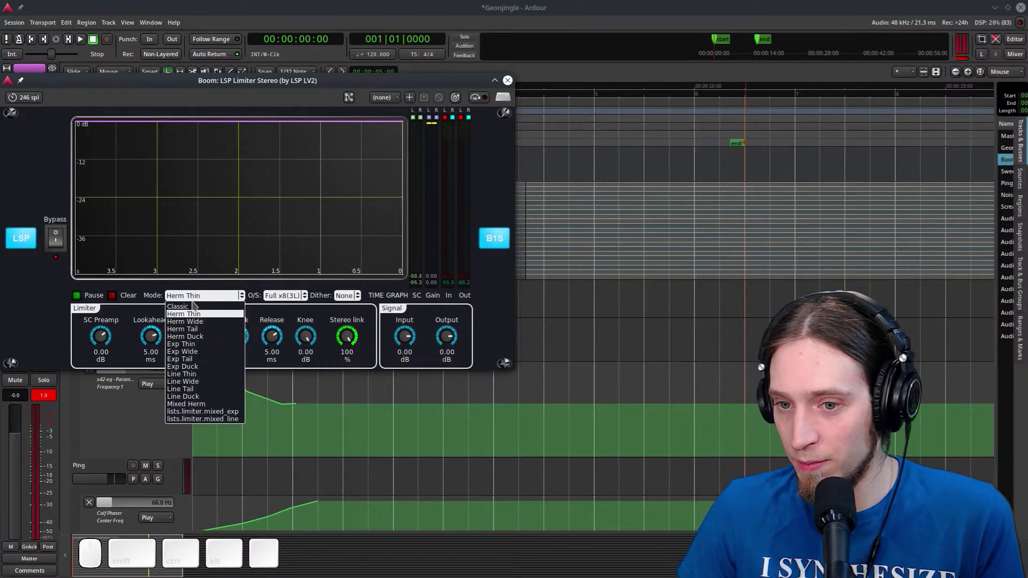
pyautogui.click(202, 321)
# Set the limiter's attack to 12.9 ms, release to 14.5 ms and lookahead to 6.06 ms while auditioning the jingle
pyautogui.press('space')
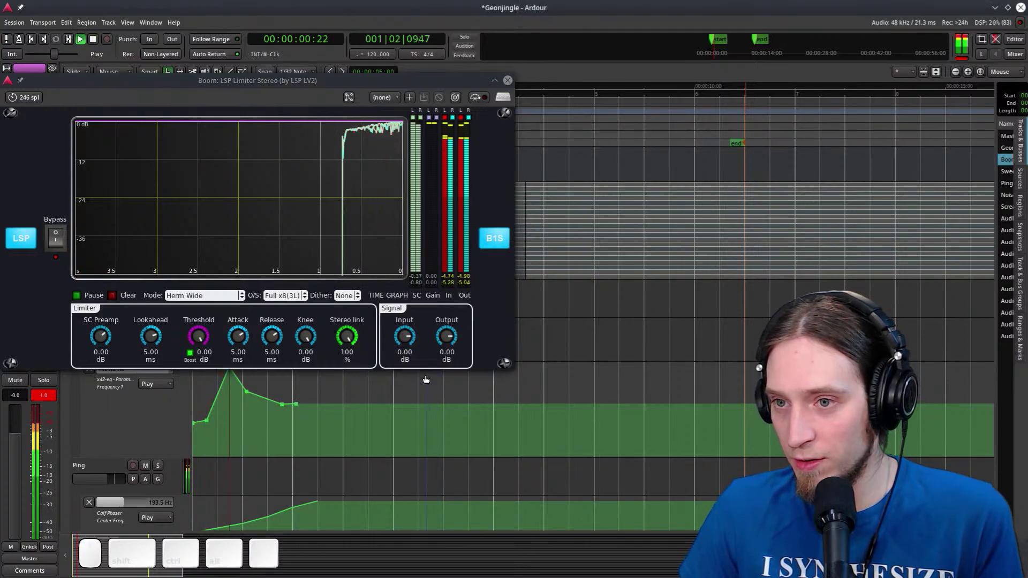
pyautogui.moveTo(276, 353); pyautogui.dragTo(273, 333)
pyautogui.press('space')
pyautogui.moveTo(151, 337); pyautogui.dragTo(164, 340)
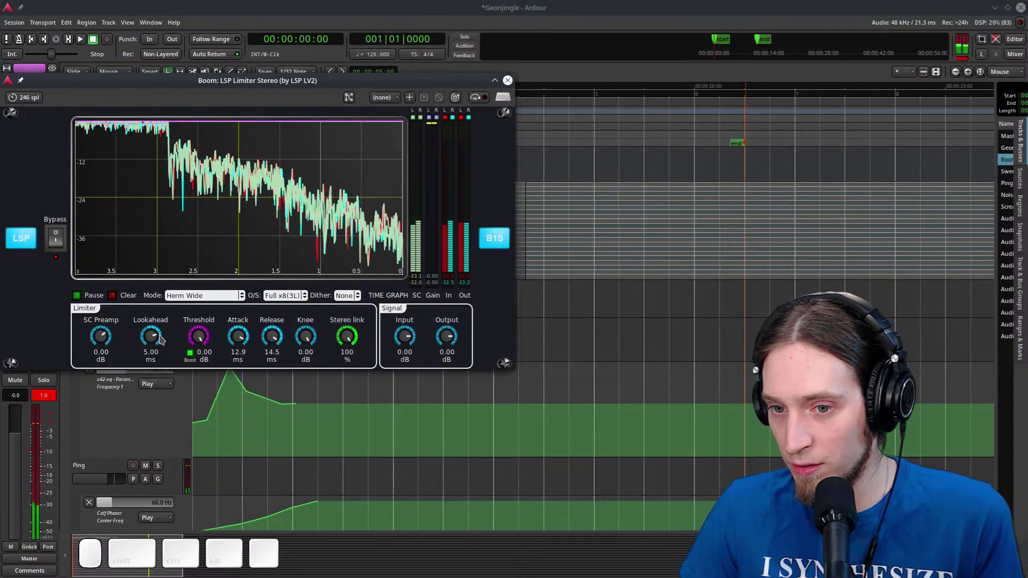
pyautogui.press('space')
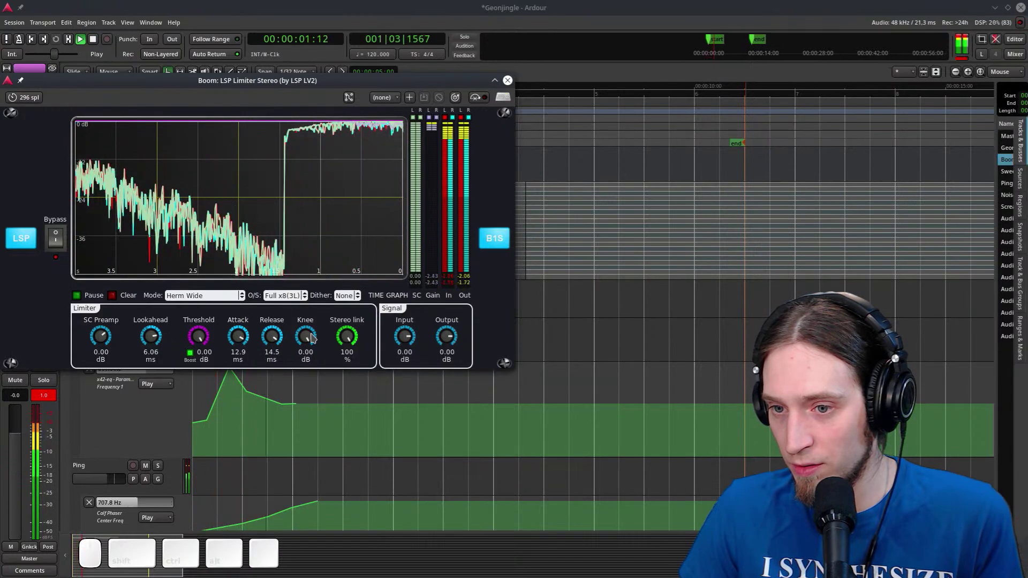
pyautogui.press('space')
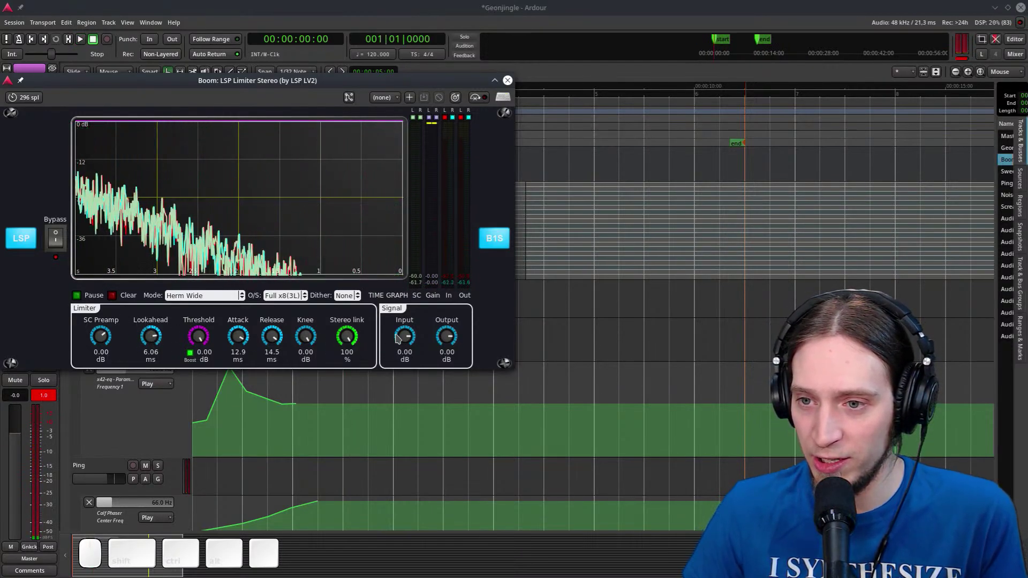
# Move the limiter window off the track controls, solo the Boom track, and audition the limited sound
pyautogui.press('space')
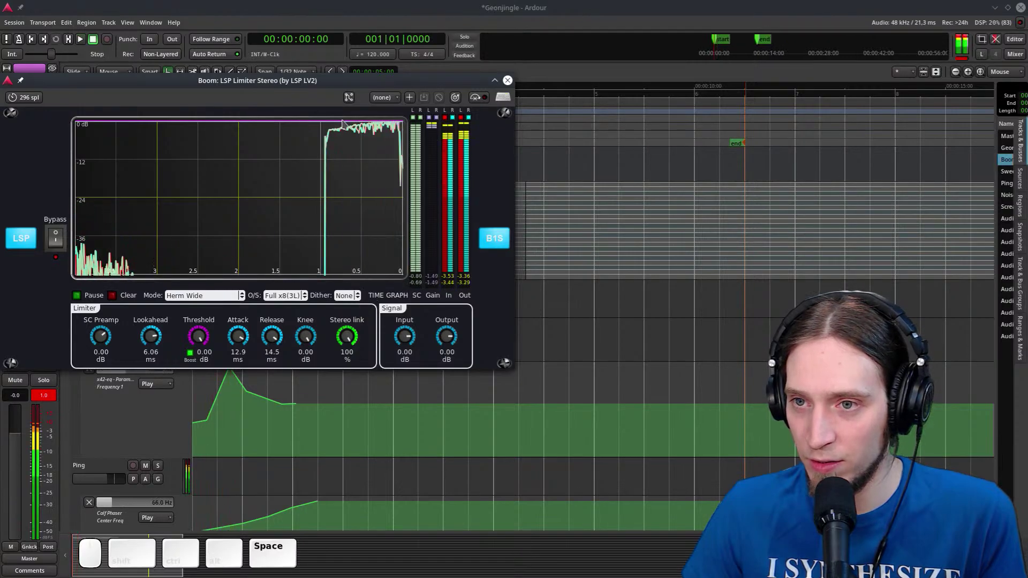
pyautogui.moveTo(333, 85); pyautogui.dragTo(723, 98)
pyautogui.click(158, 289)
pyautogui.press('space')
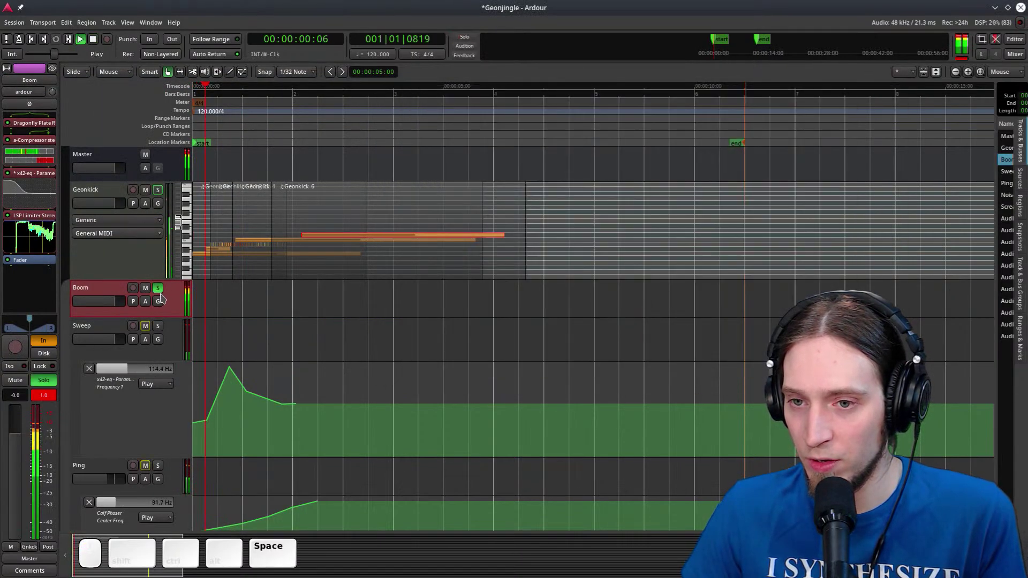
pyautogui.press('space')
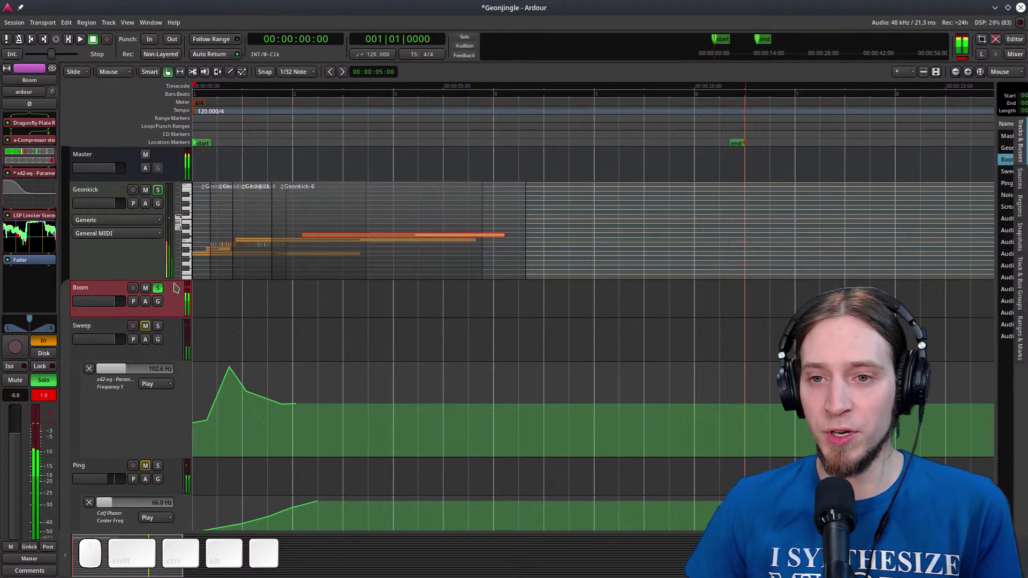
# Search the plugins for "LSP Limi" and insert LSP Limiter Stereo before the fader on the Master bus
pyautogui.click(88, 160)
pyautogui.rightClick(35, 118)
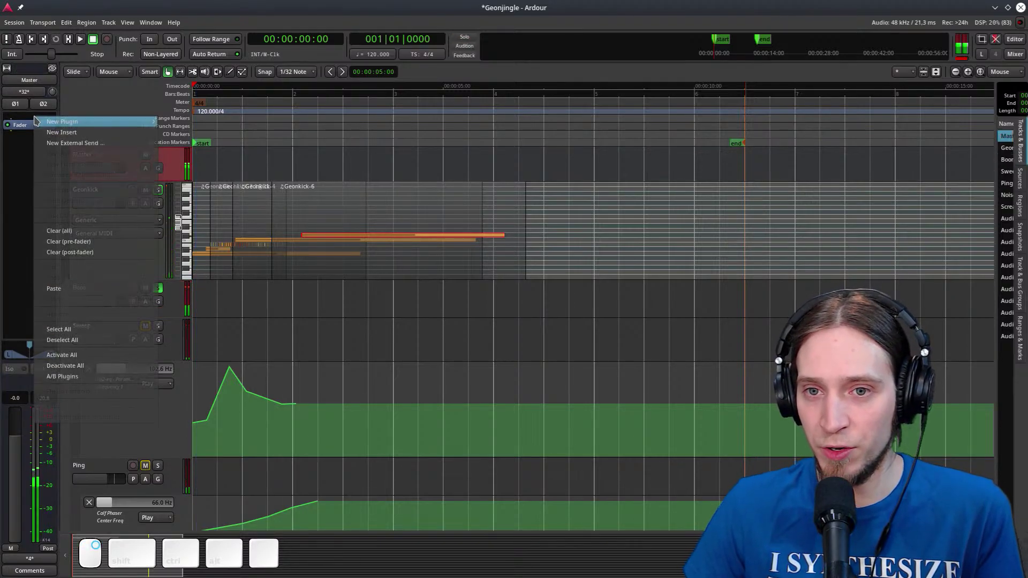
pyautogui.moveTo(96, 121)
pyautogui.click(195, 133)
pyautogui.write('LSP L')
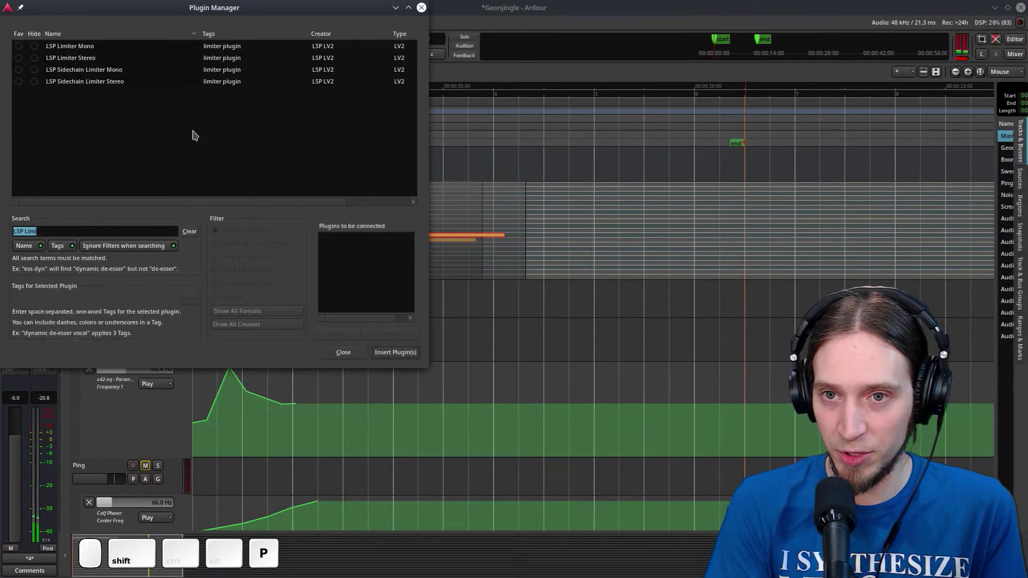
pyautogui.write('imi')
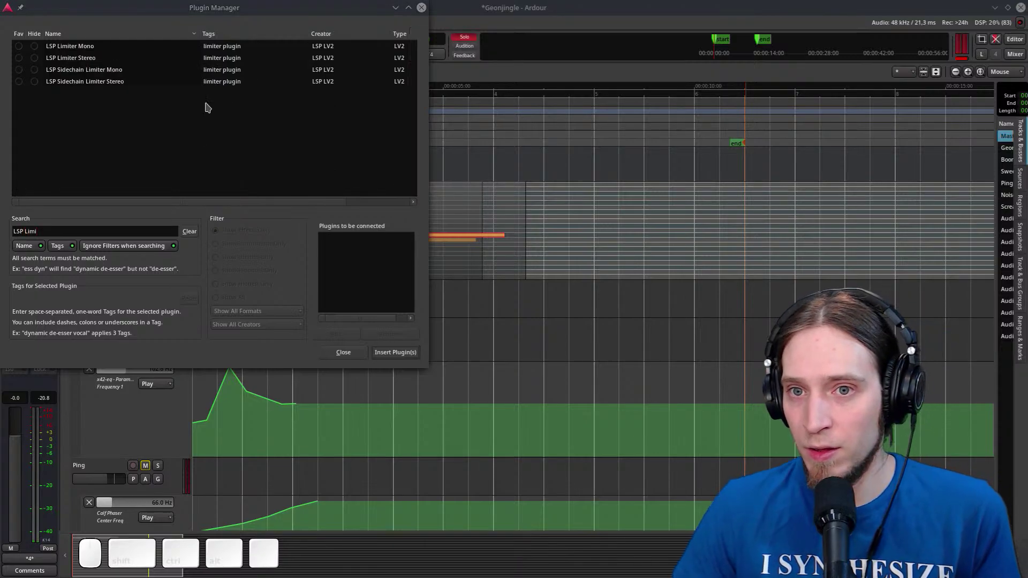
pyautogui.doubleClick(80, 58)
pyautogui.click(396, 352)
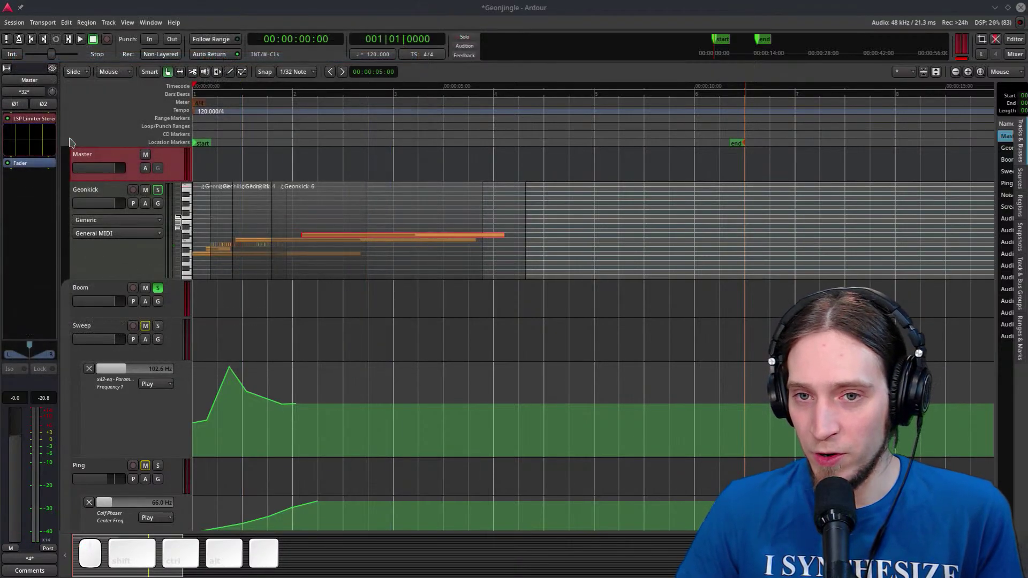
# Open Master's LSP limiter, move its window to mid-screen, and set oversampling to Full x8(3L) while playing the jingle
pyautogui.doubleClick(28, 119)
pyautogui.doubleClick(257, 10)
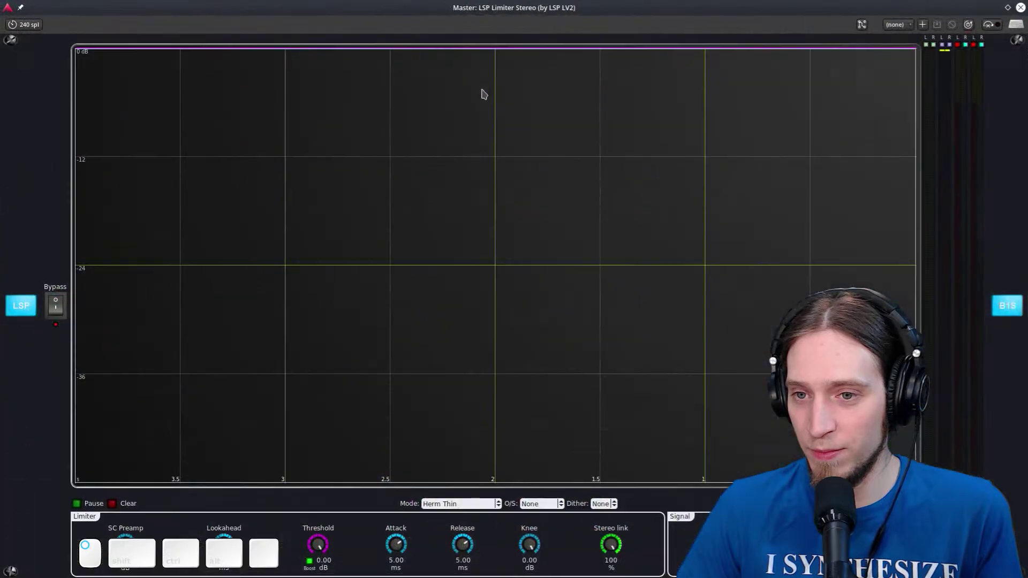
pyautogui.doubleClick(394, 7)
pyautogui.moveTo(364, 13); pyautogui.dragTo(586, 112)
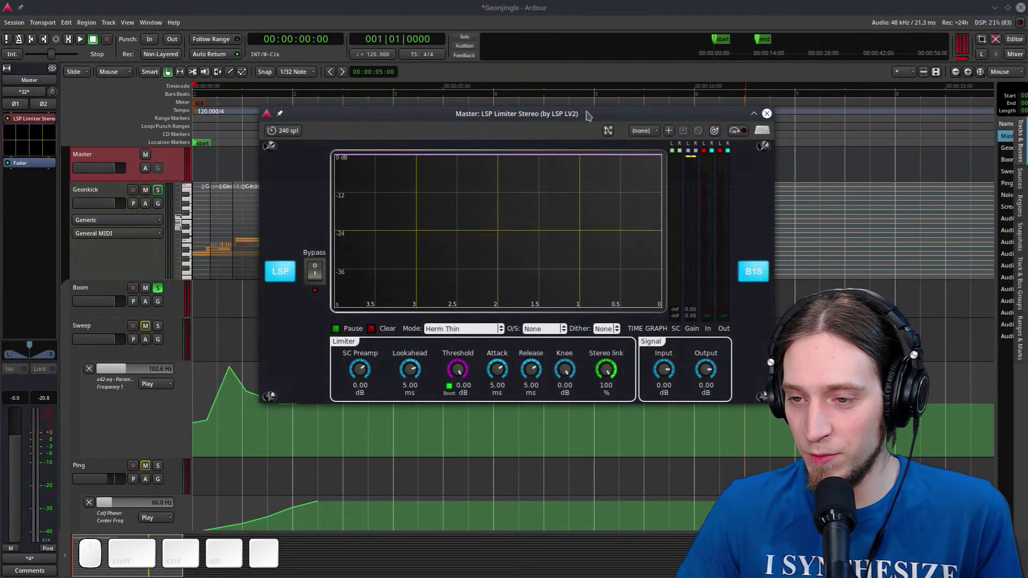
pyautogui.press('space')
pyautogui.click(543, 329)
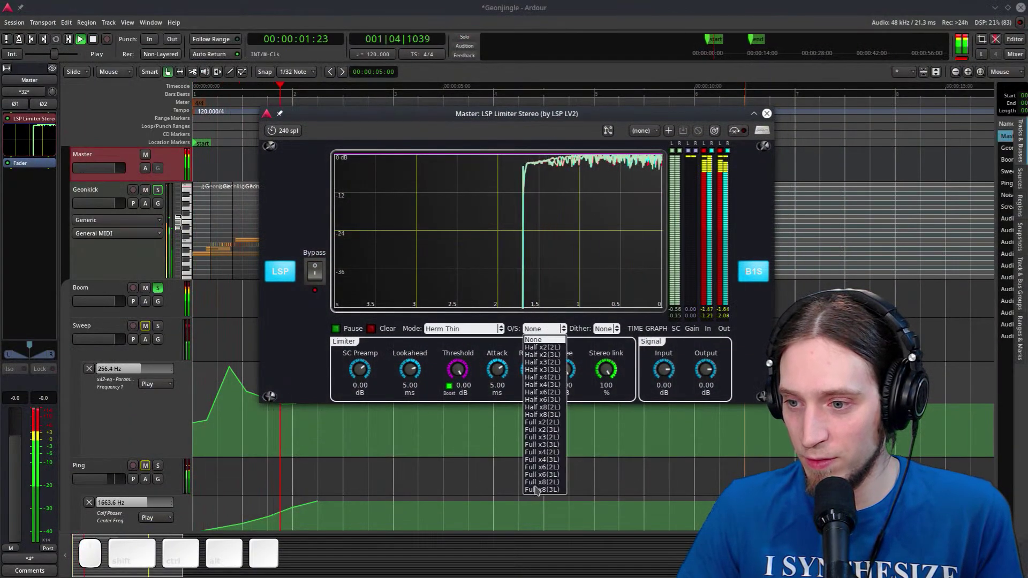
pyautogui.click(538, 489)
pyautogui.press('space')
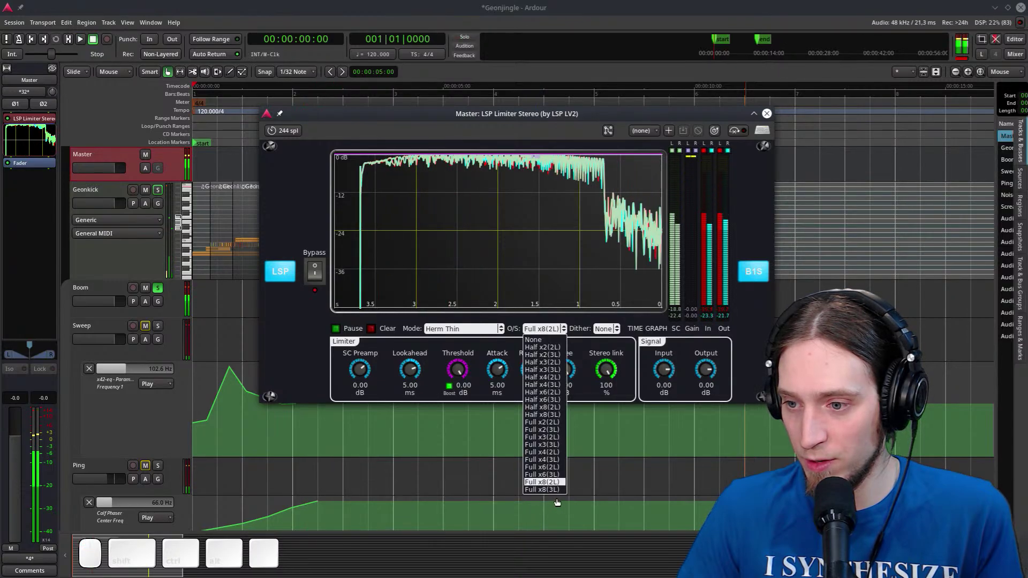
pyautogui.click(543, 490)
pyautogui.click(533, 329)
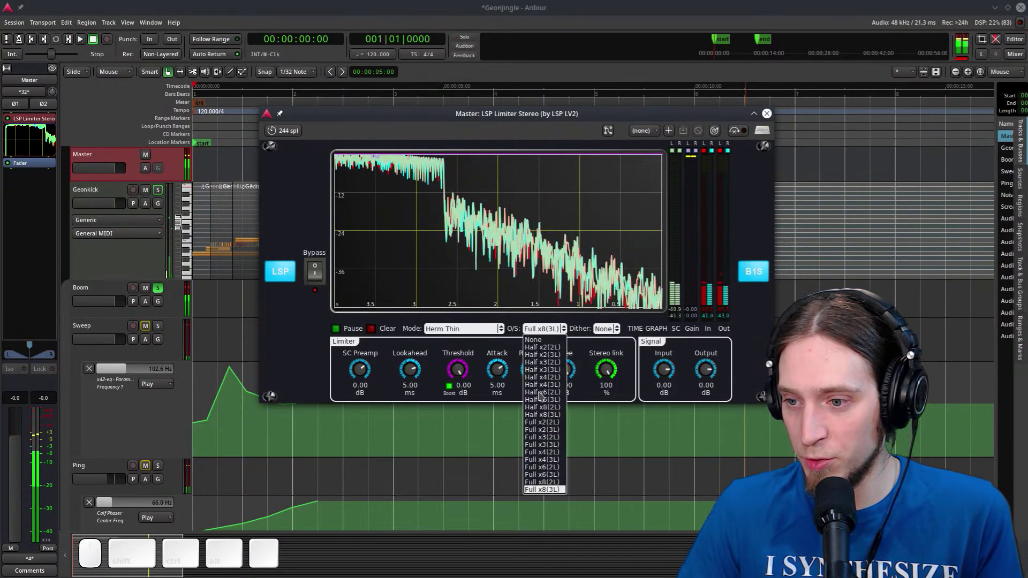
pyautogui.click(520, 336)
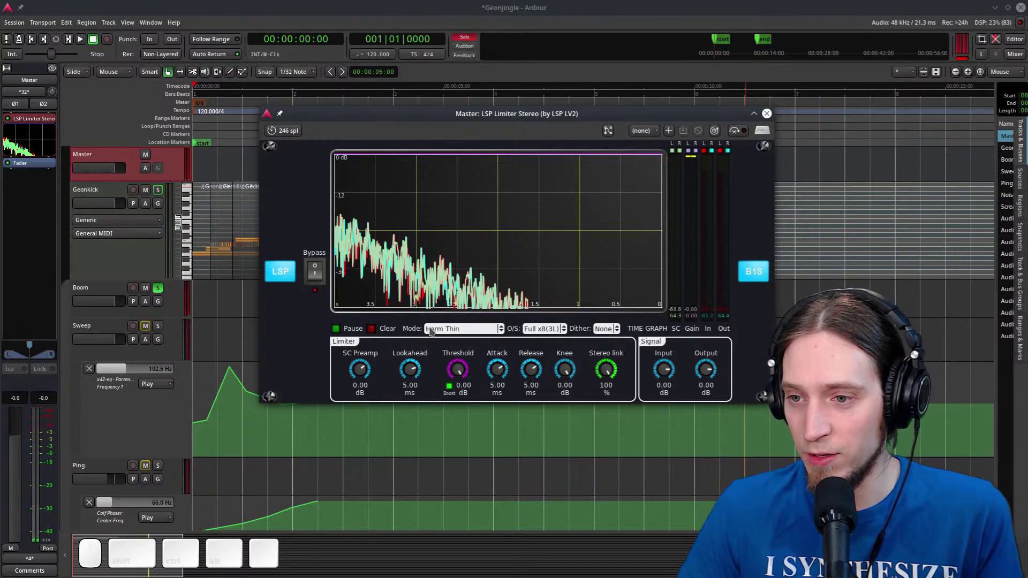
# Set the Master limiter's mode to Herm Wide and close its window
pyautogui.click(462, 329)
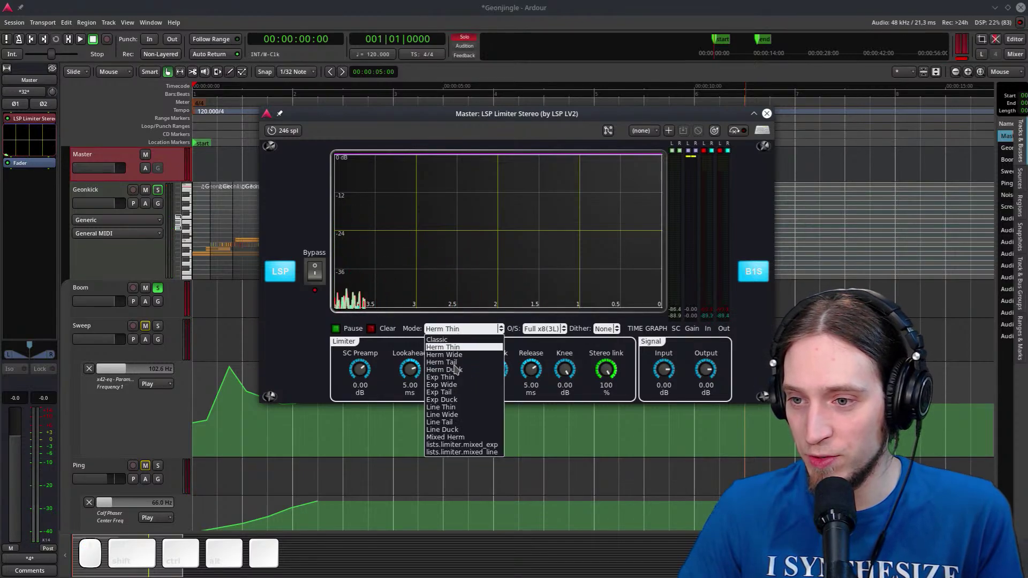
pyautogui.click(457, 347)
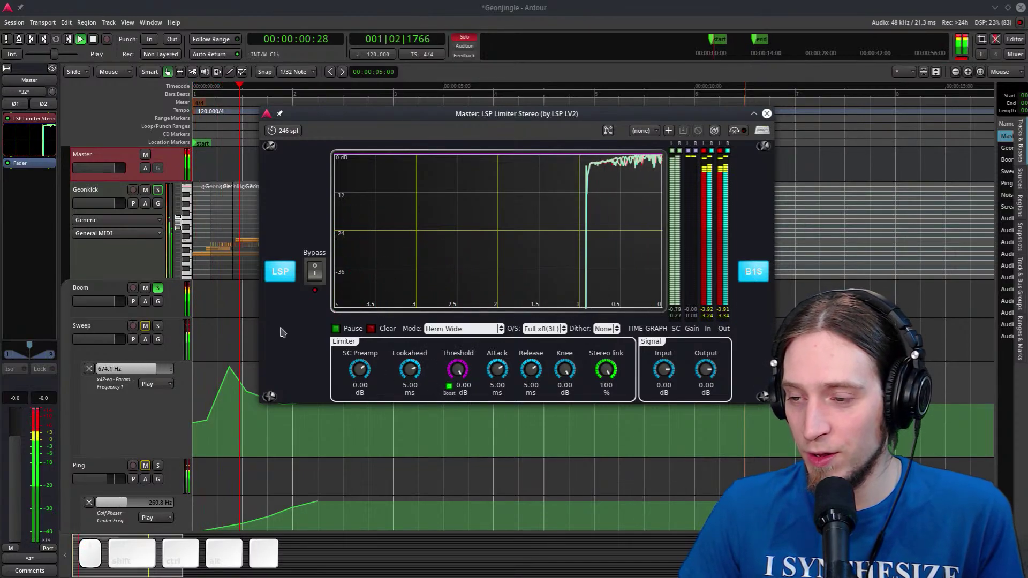
pyautogui.click(767, 114)
pyautogui.press('space')
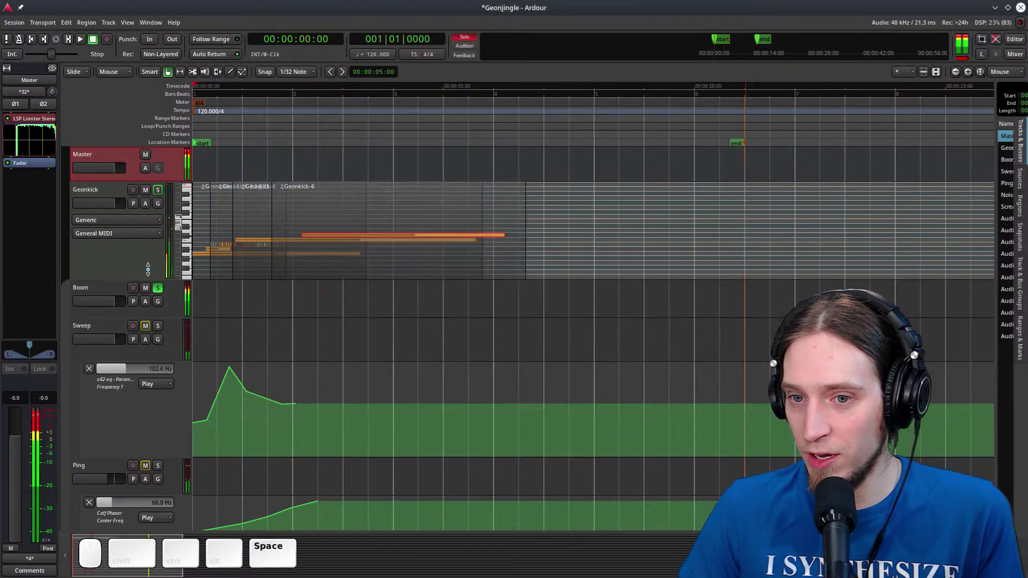
# Unsolo the Boom track, adjust its fader, and audition the full mix through the Master limiter
pyautogui.press('space')
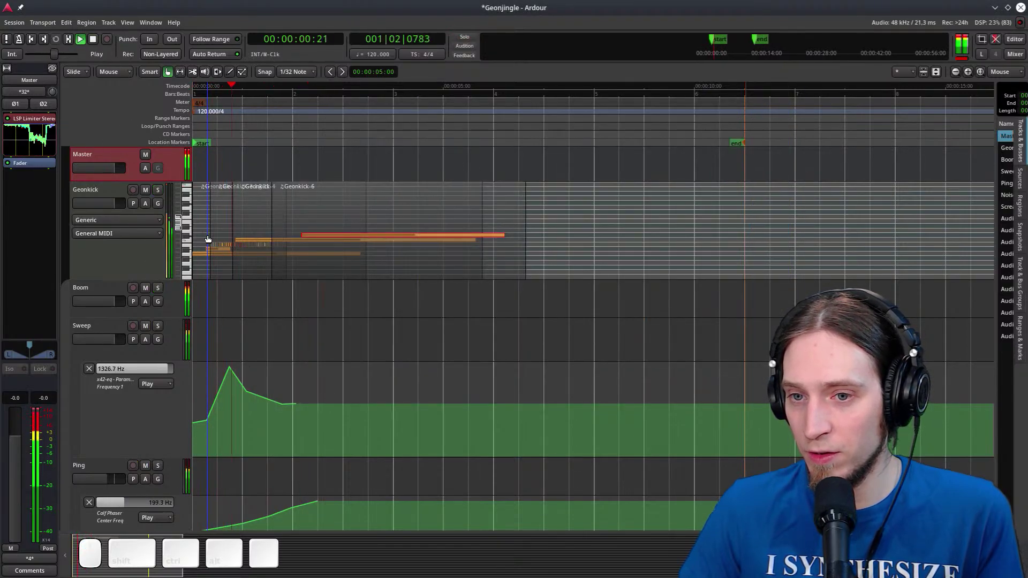
pyautogui.press('space')
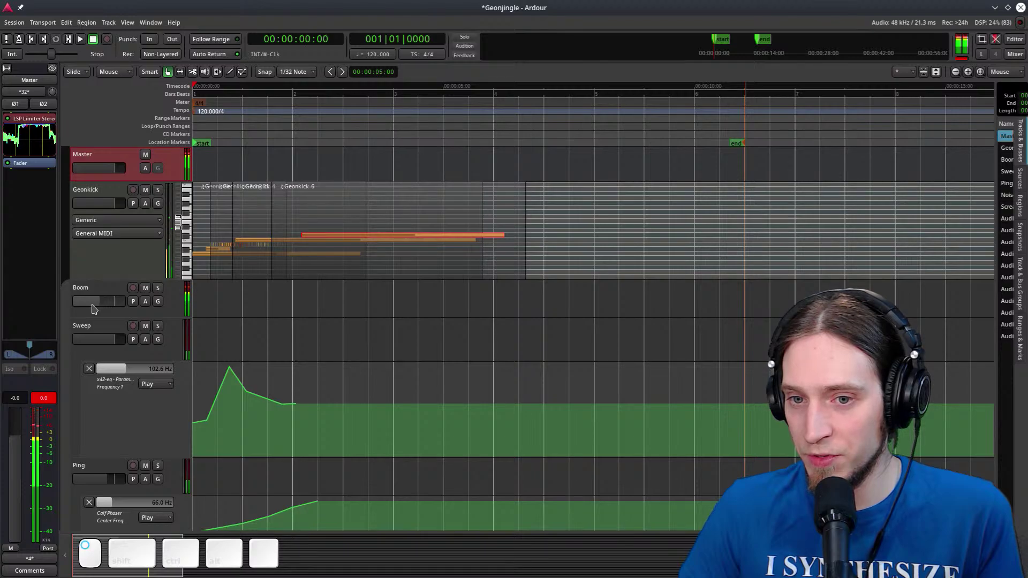
pyautogui.press('space')
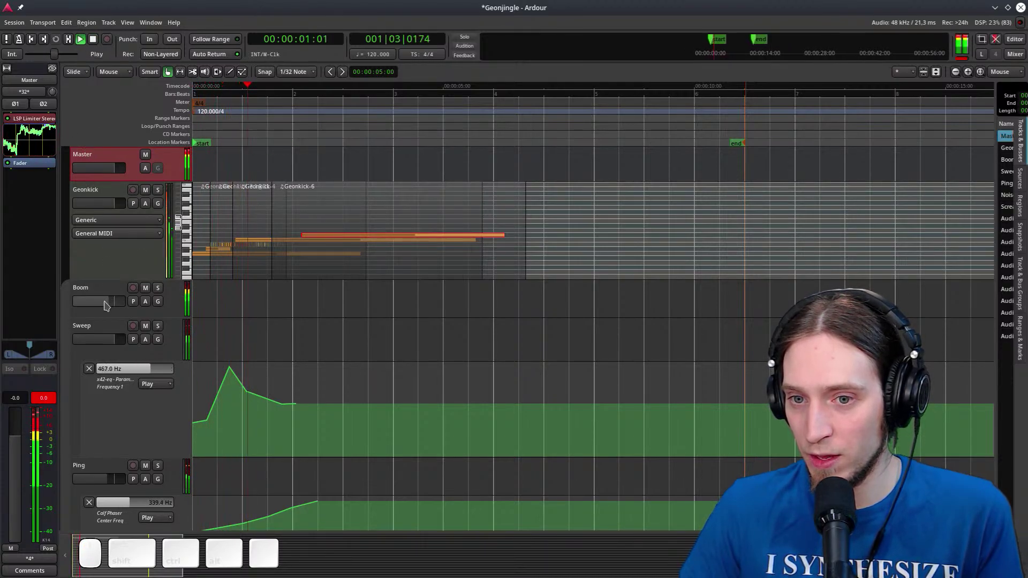
pyautogui.scroll(-5, 273, 325)
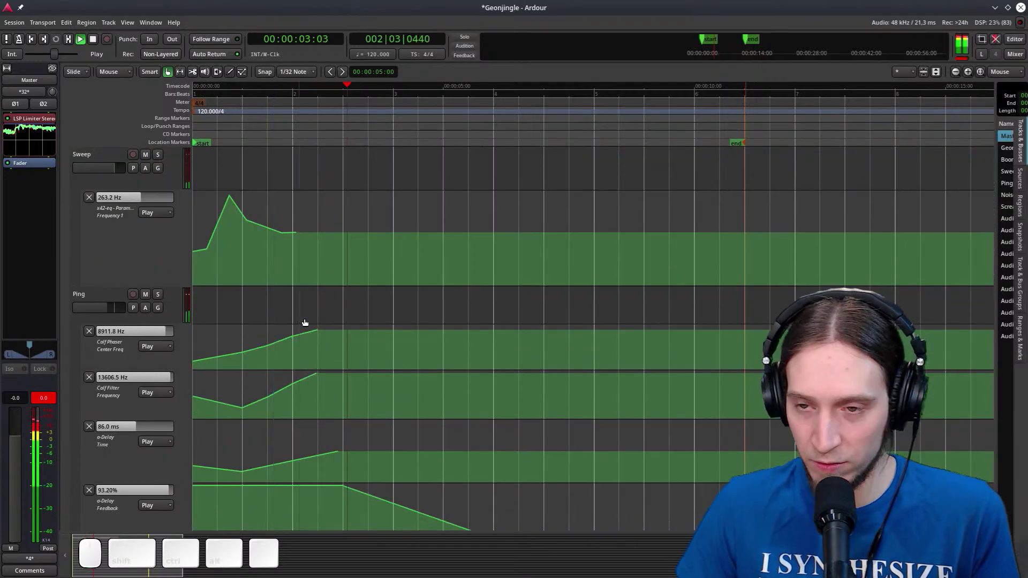
pyautogui.scroll(5, 305, 322)
pyautogui.press('g')
pyautogui.scroll(-5, 308, 316)
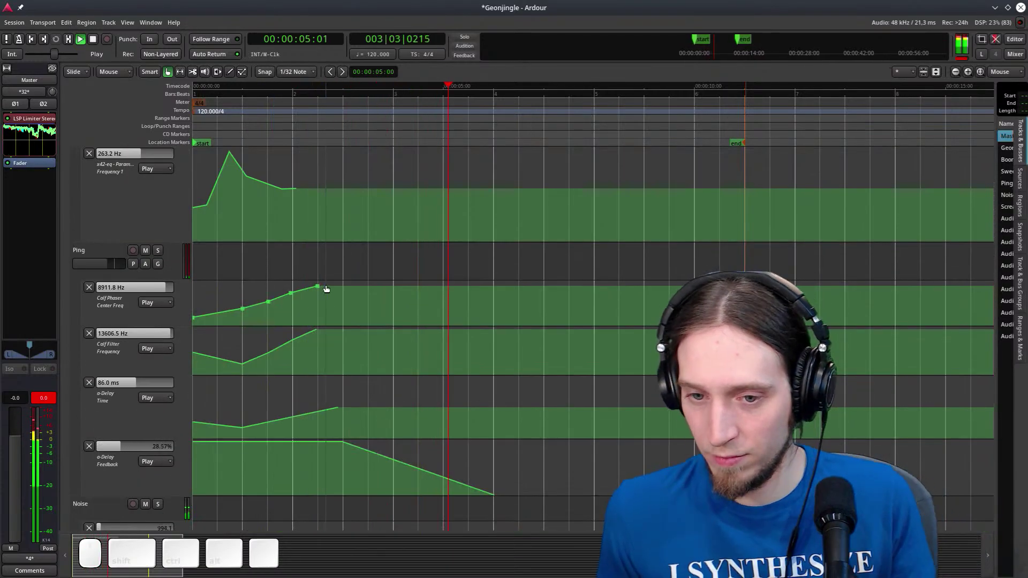
pyautogui.scroll(5, 369, 394)
pyautogui.press('space')
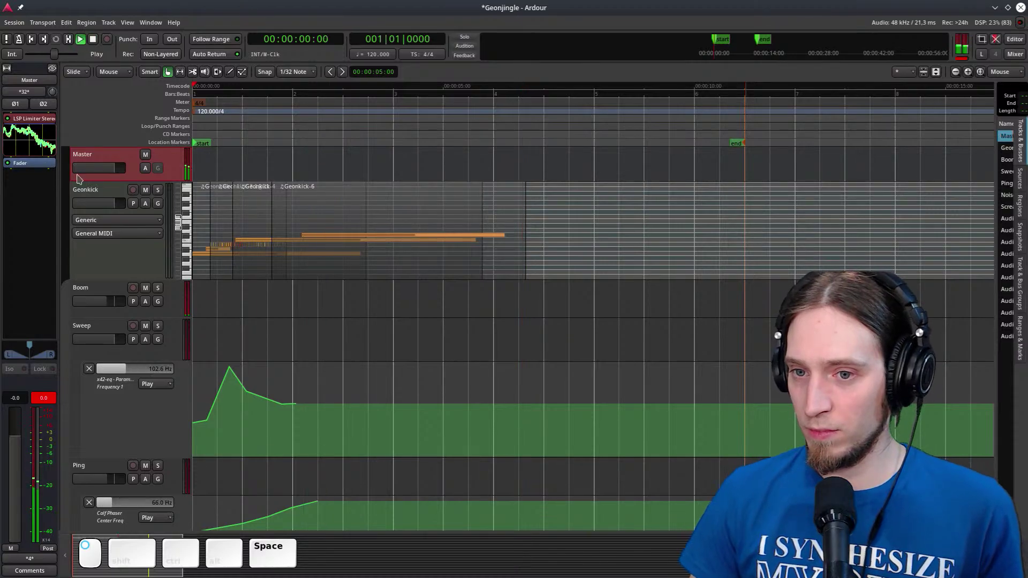
pyautogui.press('space')
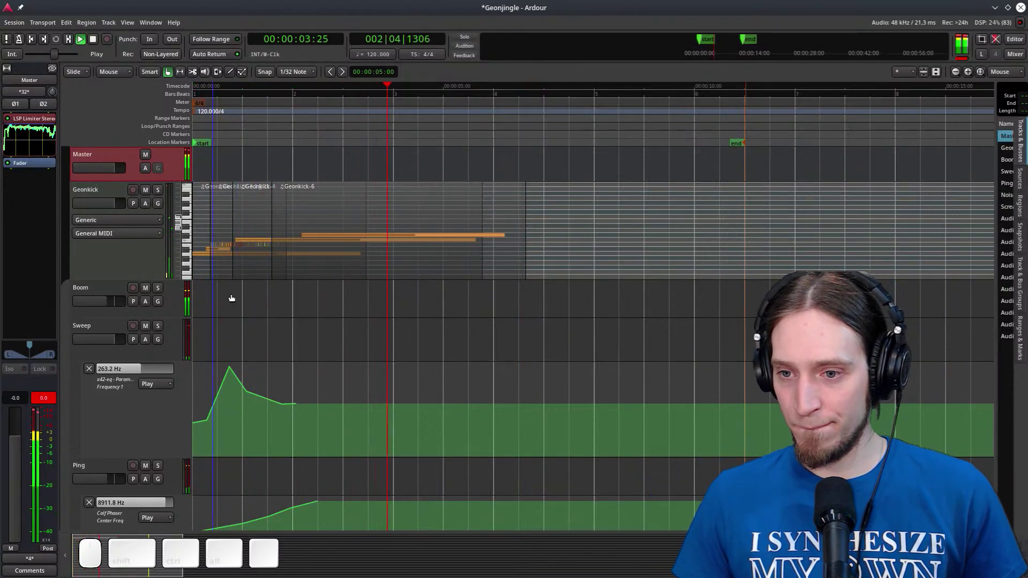
# Solo the Scream track and audition it on its own
pyautogui.scroll(-5, 257, 343)
pyautogui.scroll(-2, 272, 381)
pyautogui.press('space')
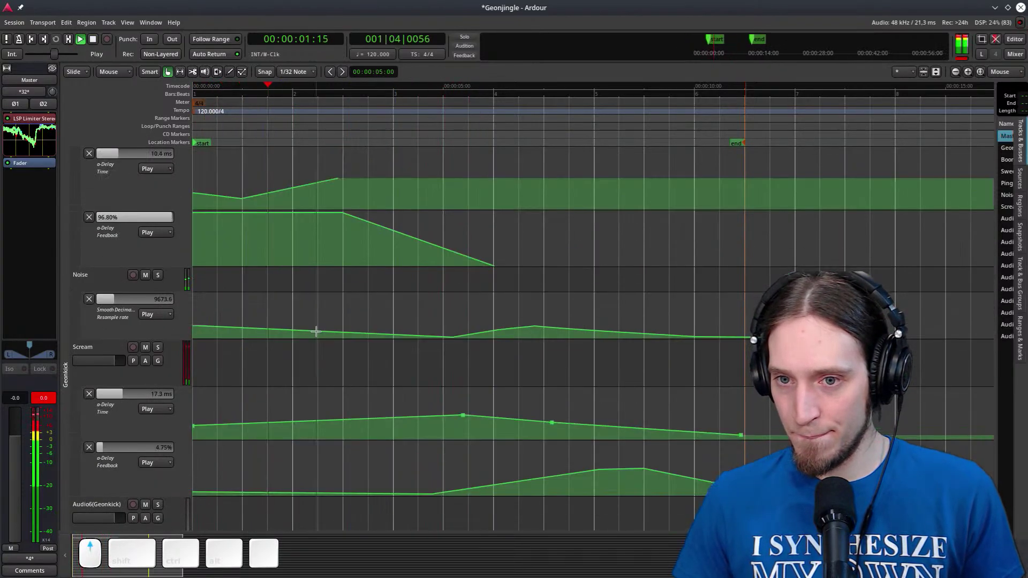
pyautogui.scroll(2, 242, 370)
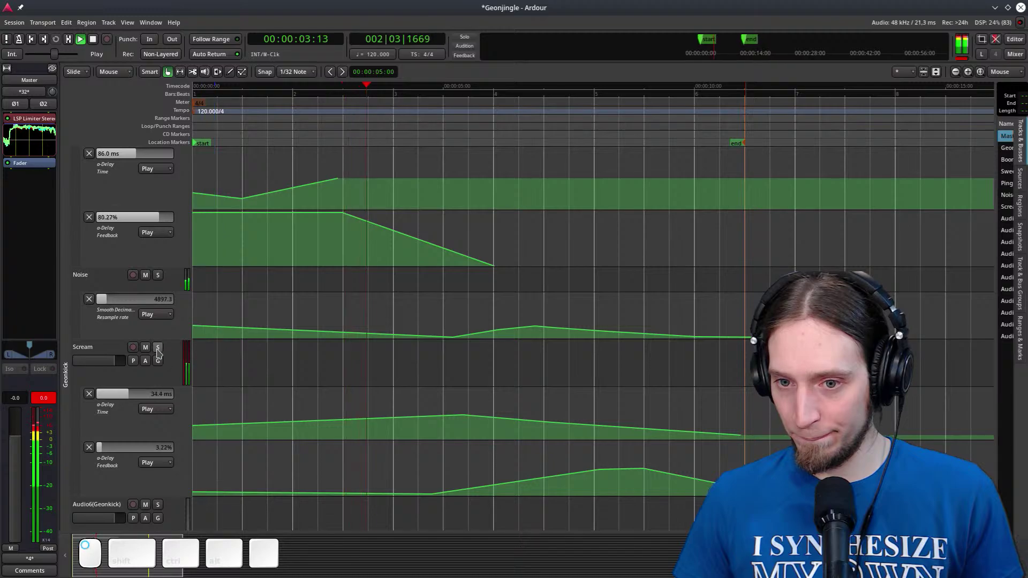
pyautogui.press('space')
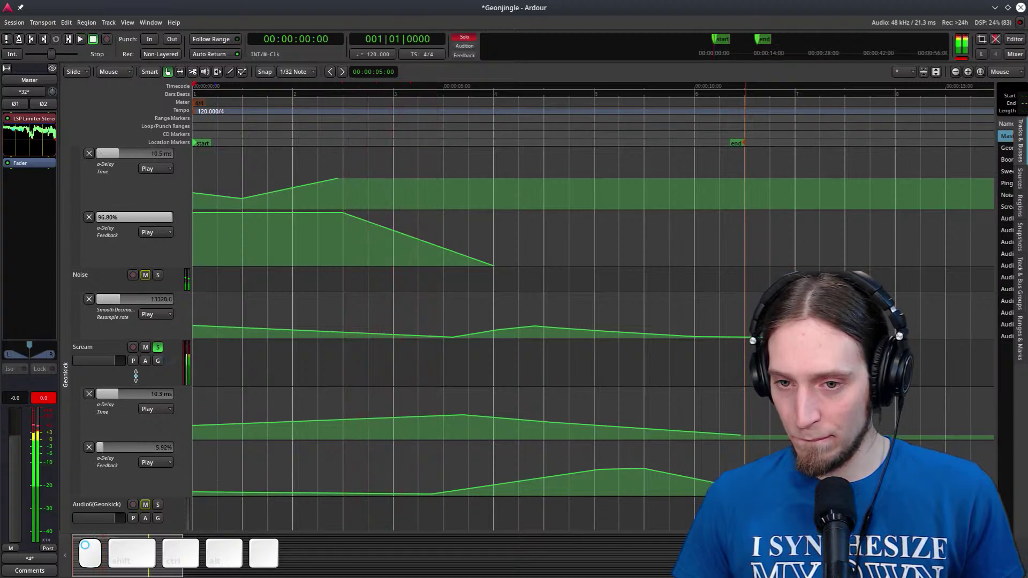
# Search the plugins for "Mapitch" and insert MaPitchshift after the fader on the Scream track
pyautogui.click(136, 377)
pyautogui.rightClick(26, 250)
pyautogui.moveTo(75, 256)
pyautogui.click(168, 268)
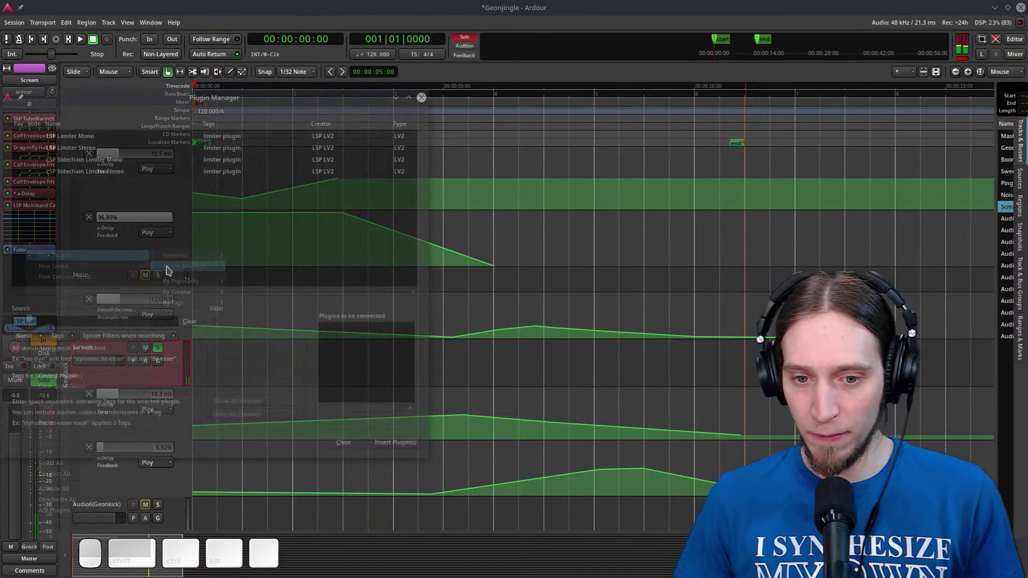
pyautogui.write('Mapitch')
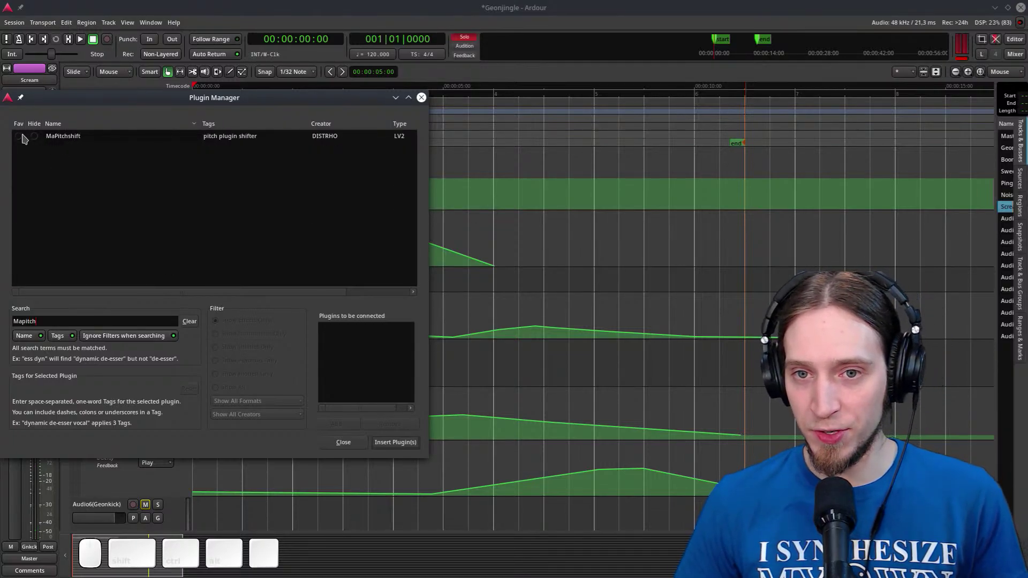
pyautogui.click(52, 140)
pyautogui.click(395, 442)
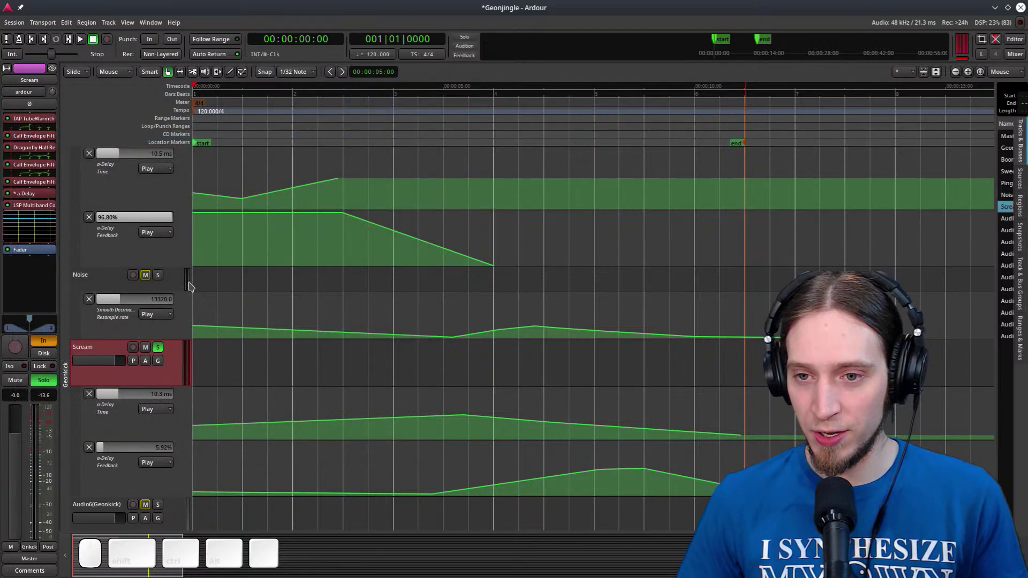
# Move the MaPitchshift window clear of the track controls and keep it above the other windows
pyautogui.moveTo(343, 287); pyautogui.dragTo(579, 125)
pyautogui.rightClick(569, 134)
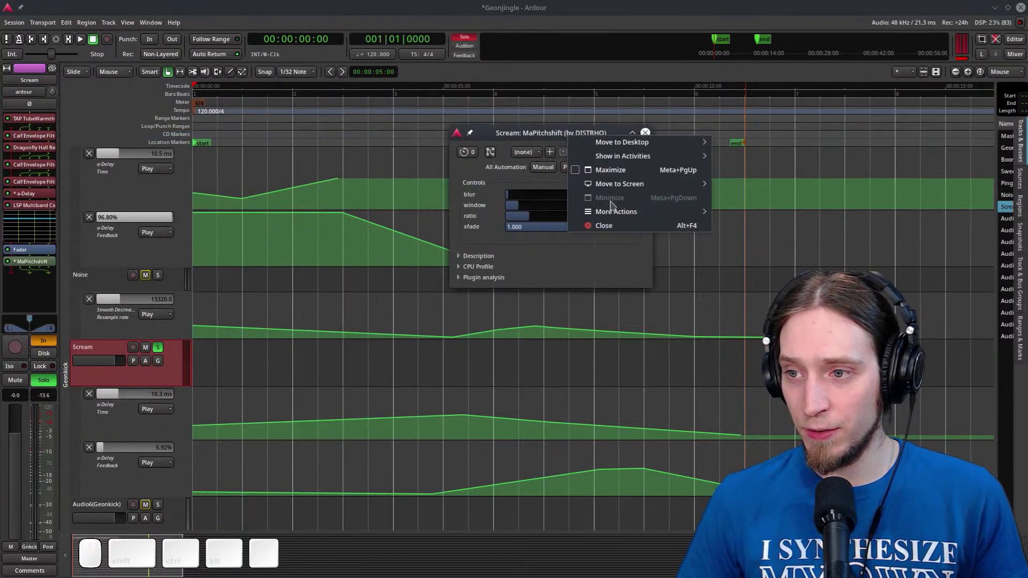
pyautogui.moveTo(609, 213)
pyautogui.click(763, 241)
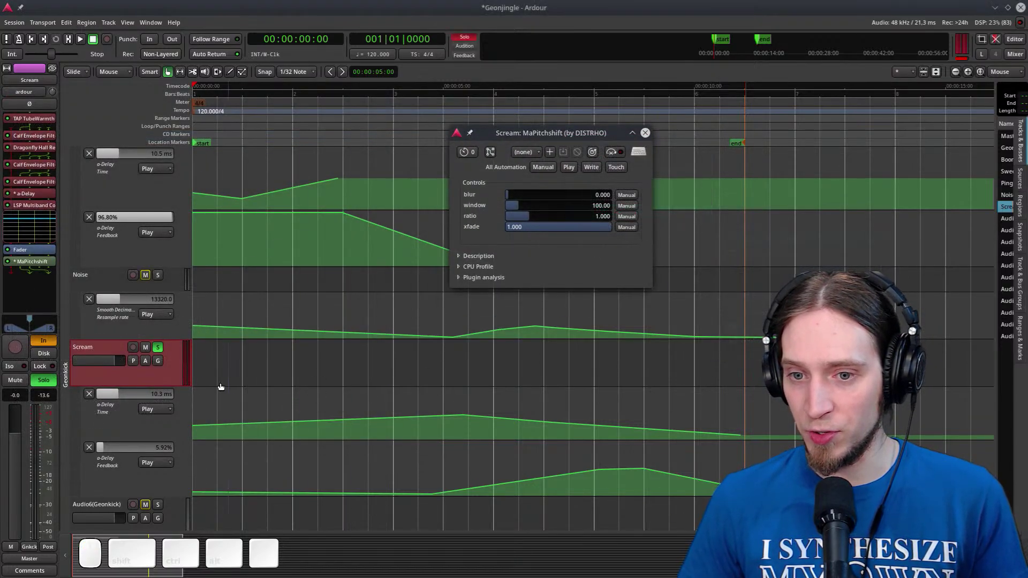
# Show the MaPitchshift ratio automation lane on the Scream track, make it taller, and set its mode to Play
pyautogui.click(146, 364)
pyautogui.moveTo(192, 409)
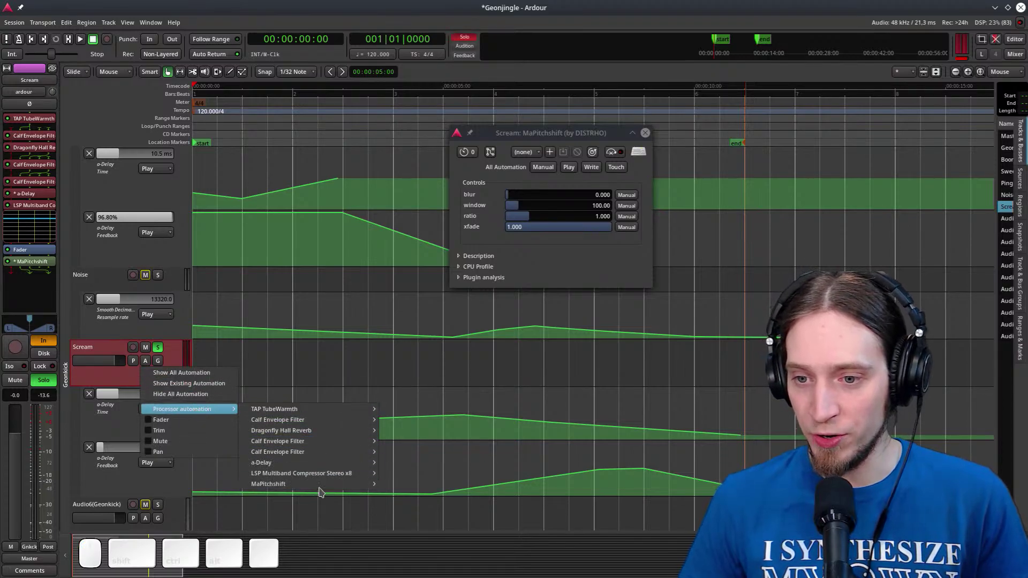
pyautogui.moveTo(327, 486)
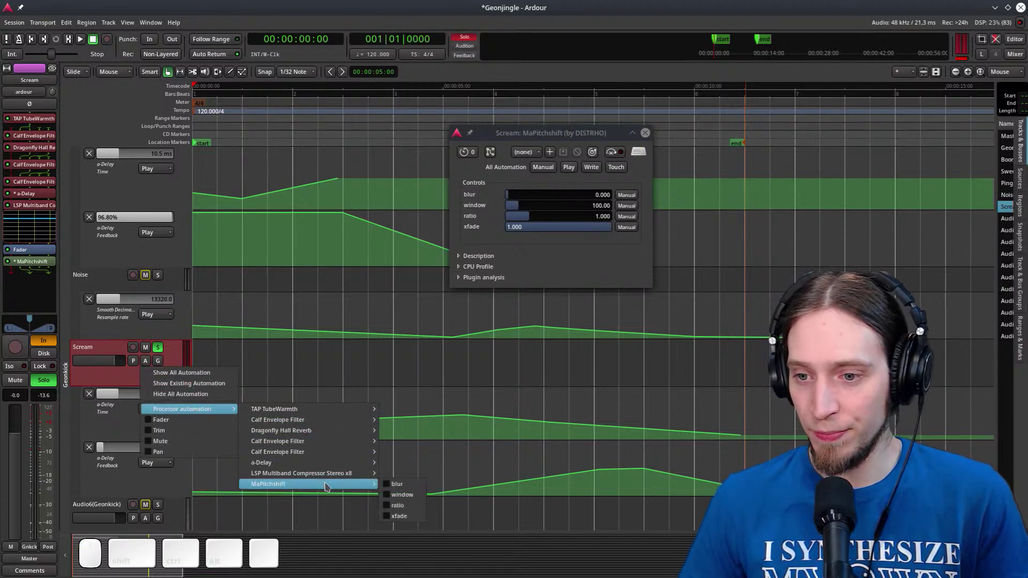
pyautogui.click(387, 506)
pyautogui.scroll(-2, 325, 454)
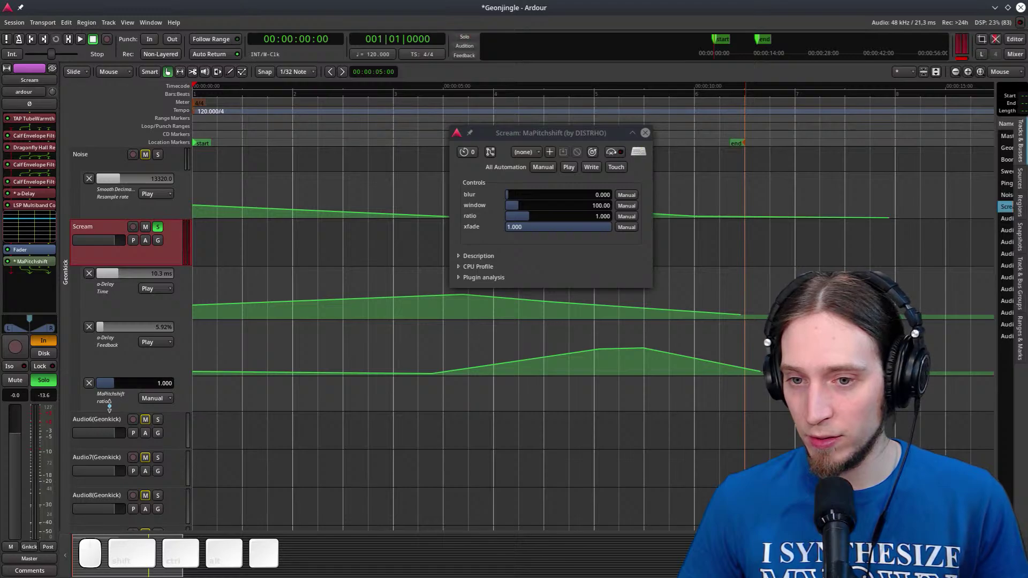
pyautogui.moveTo(109, 408); pyautogui.dragTo(113, 441)
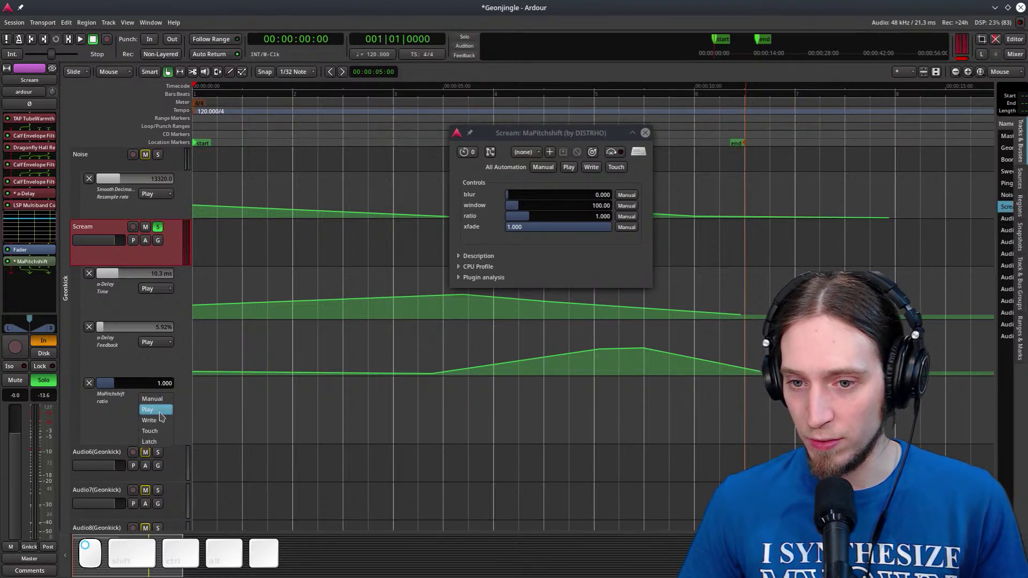
pyautogui.click(156, 410)
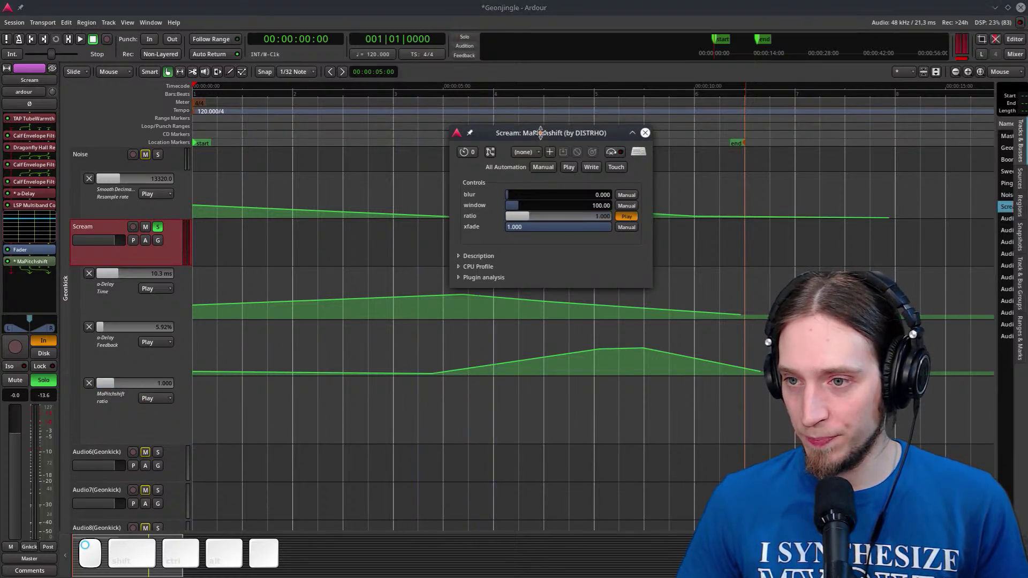
# Move the MaPitchshift window away from the automation curves and audition the soloed Scream track
pyautogui.moveTo(541, 133); pyautogui.dragTo(747, 162)
pyautogui.click(393, 115)
pyautogui.press('space')
pyautogui.scroll(5, 474, 373)
pyautogui.scroll(5, 475, 373)
pyautogui.press('space')
pyautogui.click(305, 110)
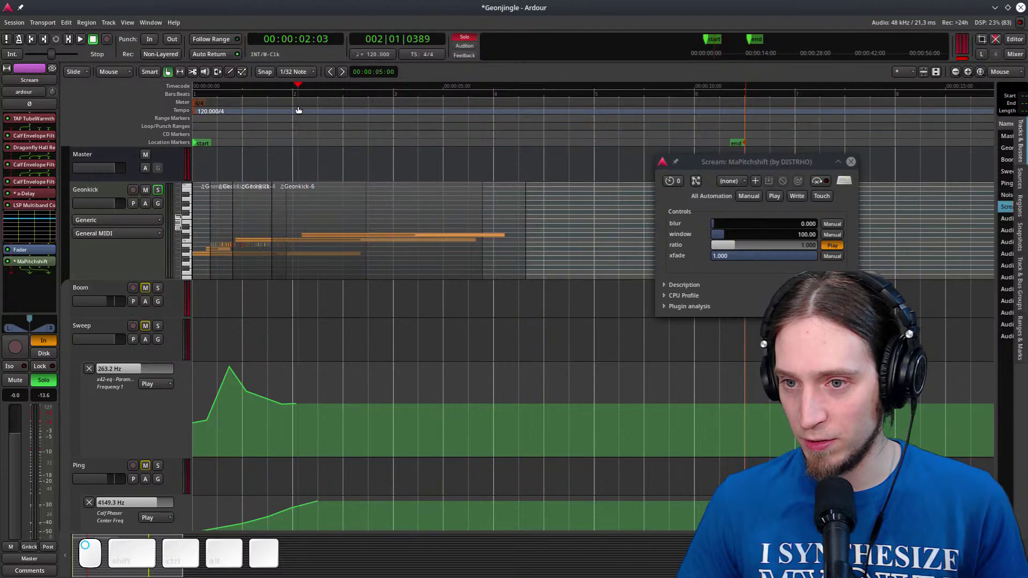
pyautogui.scroll(-6, 522, 370)
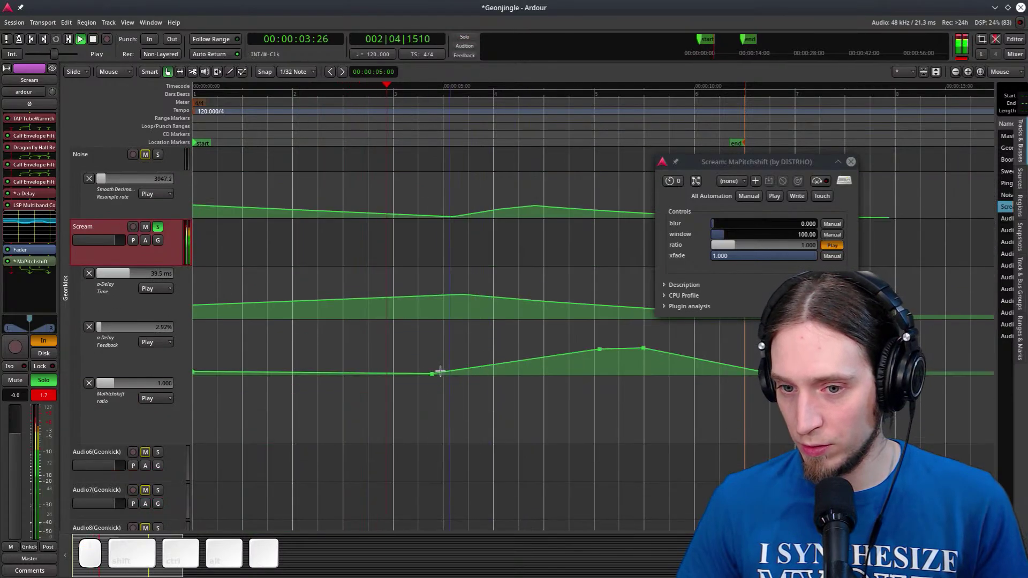
# Draw a point just after 4 seconds on Scream's MaPitchshift ratio automation and set its value to 1
pyautogui.press('space')
pyautogui.press('d')
pyautogui.press('space')
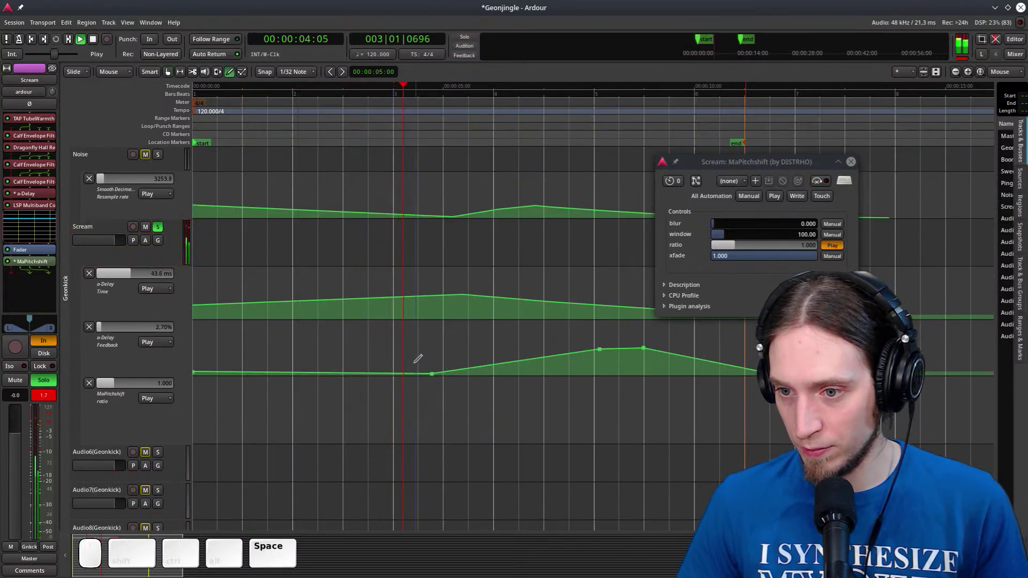
pyautogui.click(412, 408)
pyautogui.click(418, 414)
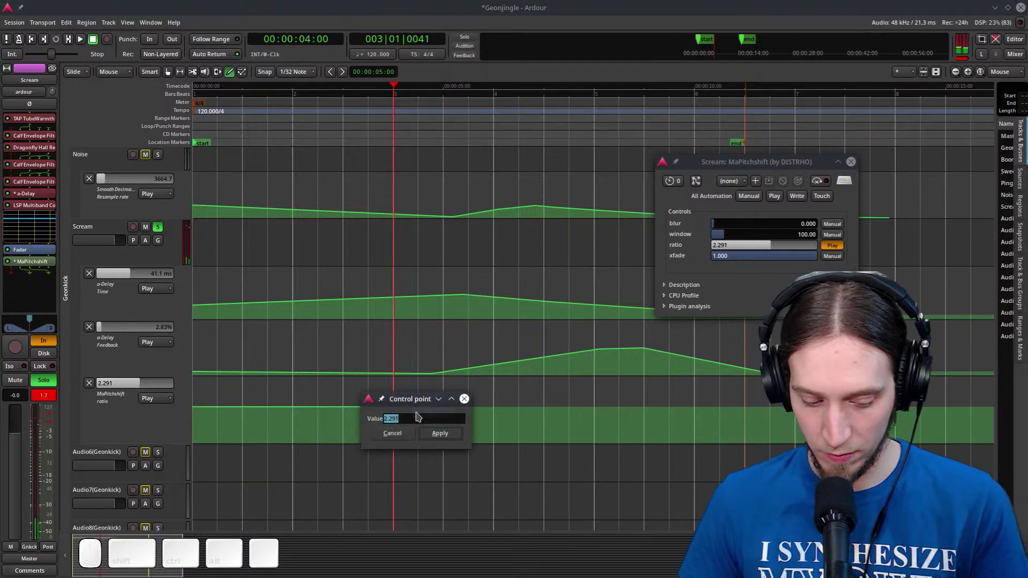
pyautogui.write('1')
pyautogui.press('Return')
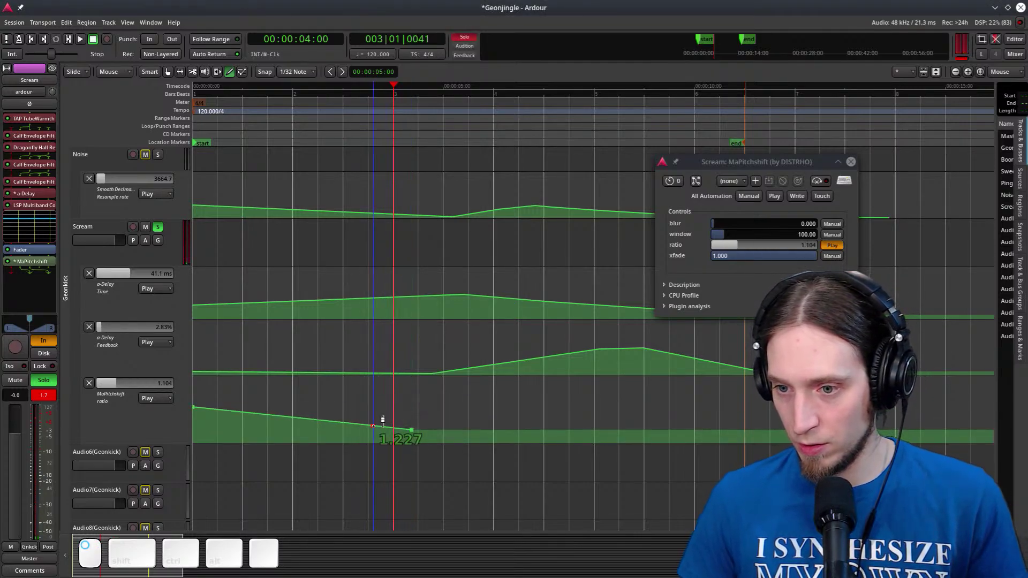
# Add lower ratio points near 3 and 1.75 seconds, delete the lane's starting point, and audition the rising pitch curve
pyautogui.moveTo(383, 421); pyautogui.dragTo(351, 437)
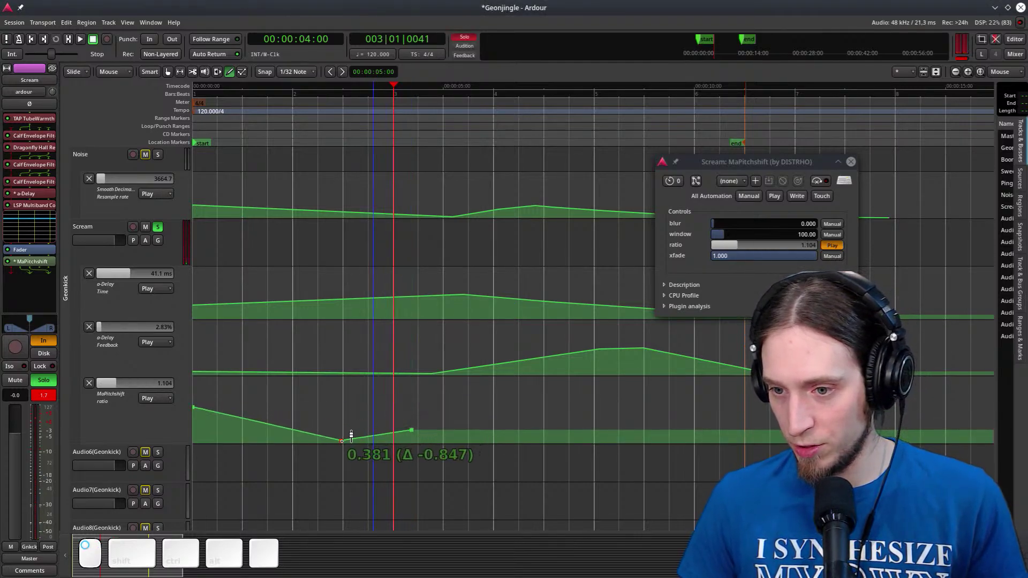
pyautogui.keyDown('shift'); pyautogui.click(204, 401); pyautogui.keyUp('shift')
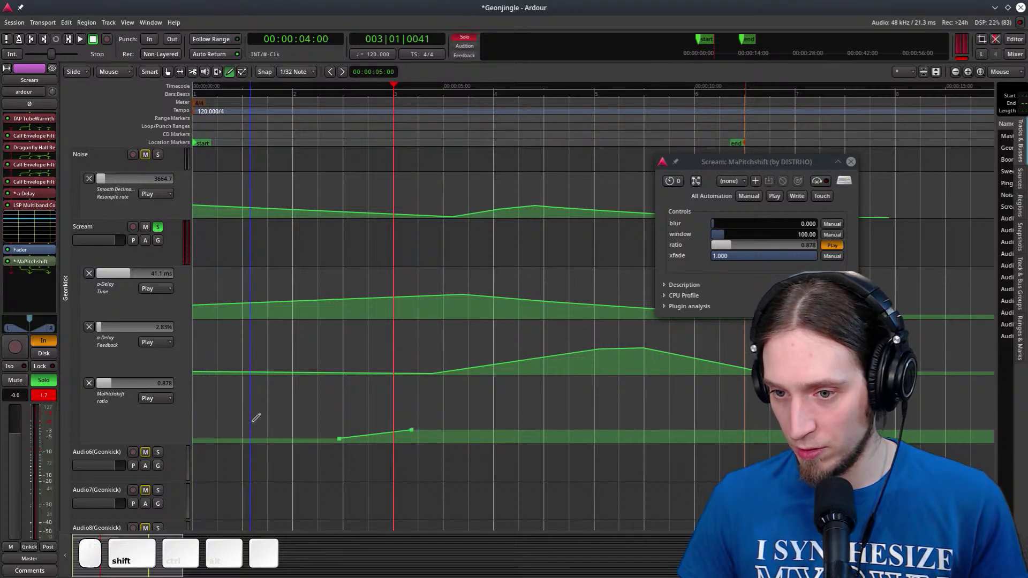
pyautogui.moveTo(277, 434); pyautogui.dragTo(279, 428)
pyautogui.press('space')
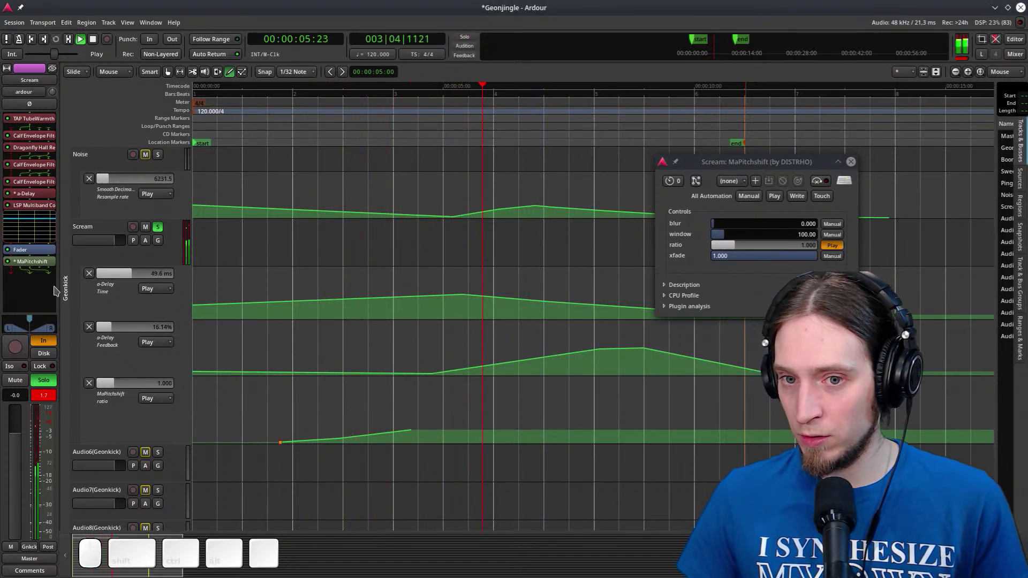
# Move MaPitchshift ahead of the Dragonfly Hall Reverb in Scream's chain, set its window to 33, and audition it
pyautogui.moveTo(42, 261); pyautogui.dragTo(50, 148)
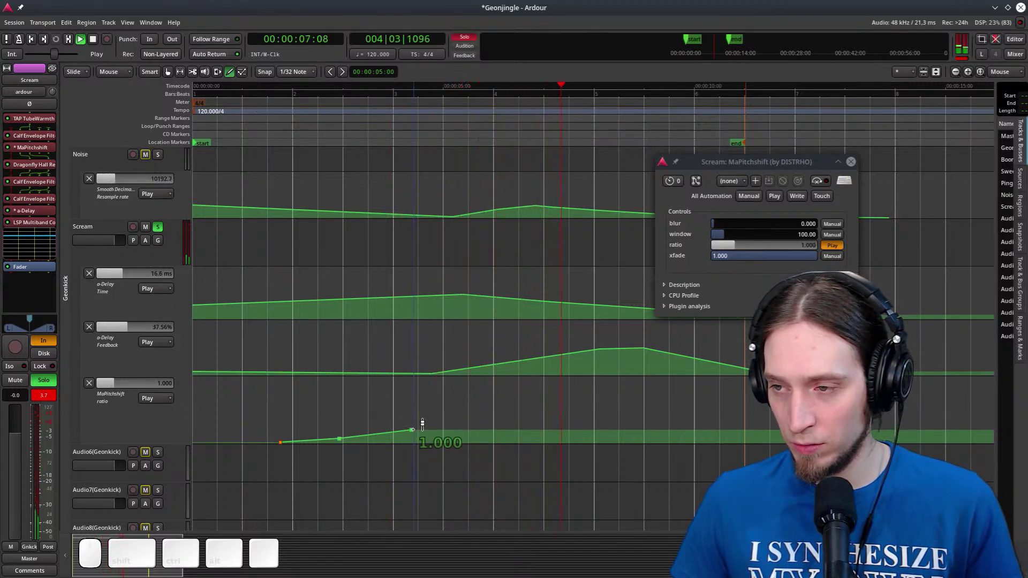
pyautogui.press('space')
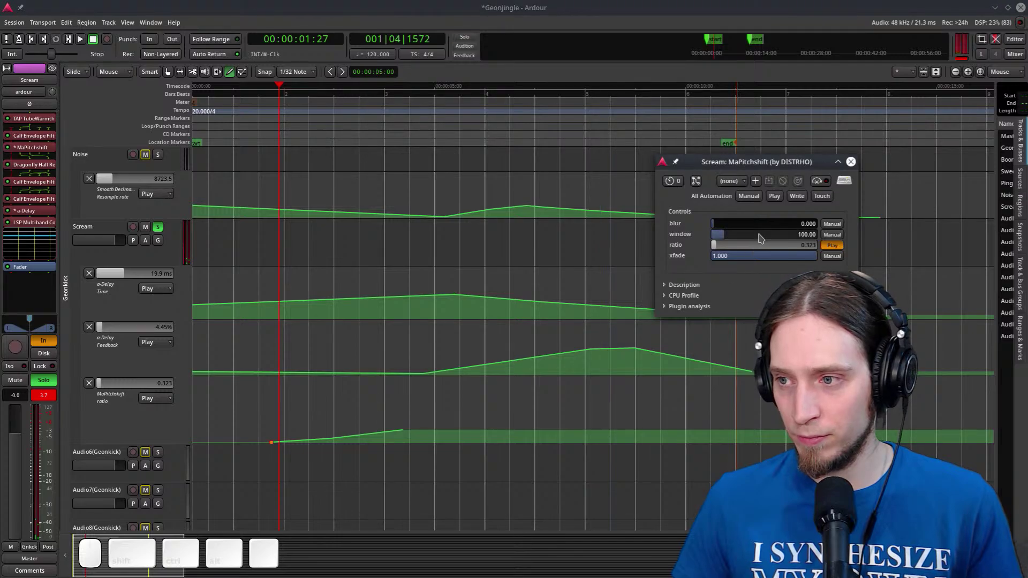
pyautogui.press('space')
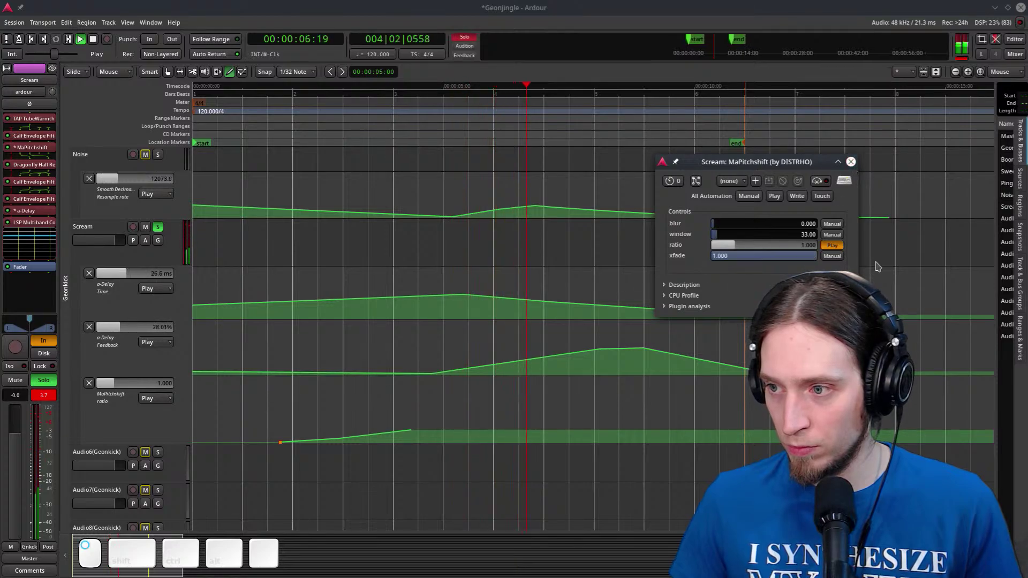
pyautogui.press('space')
# Close the MaPitchshift window, unsolo Scream, play the full jingle, and return to the Grab tool
pyautogui.click(114, 285)
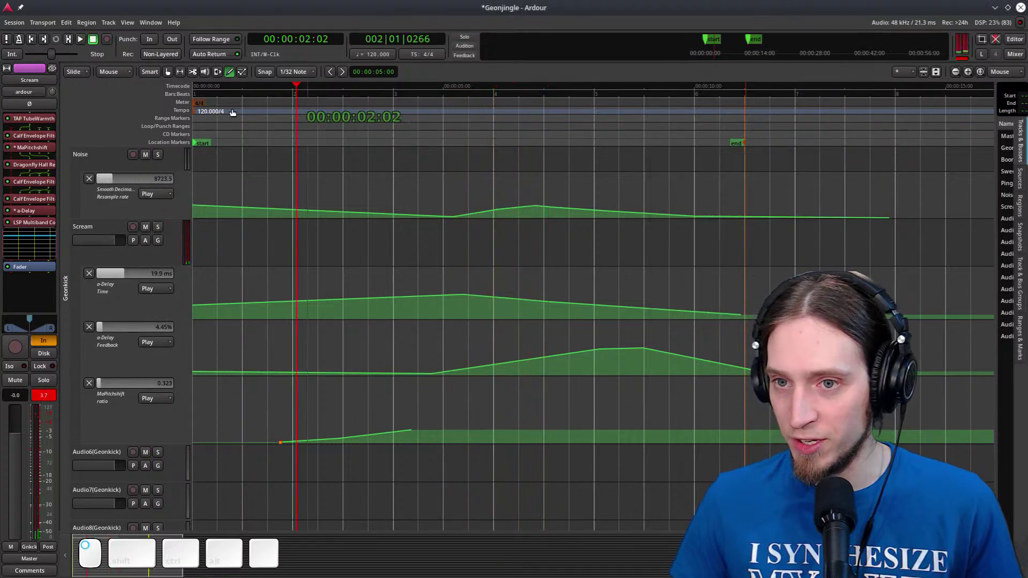
pyautogui.press('space')
pyautogui.scroll(5, 294, 453)
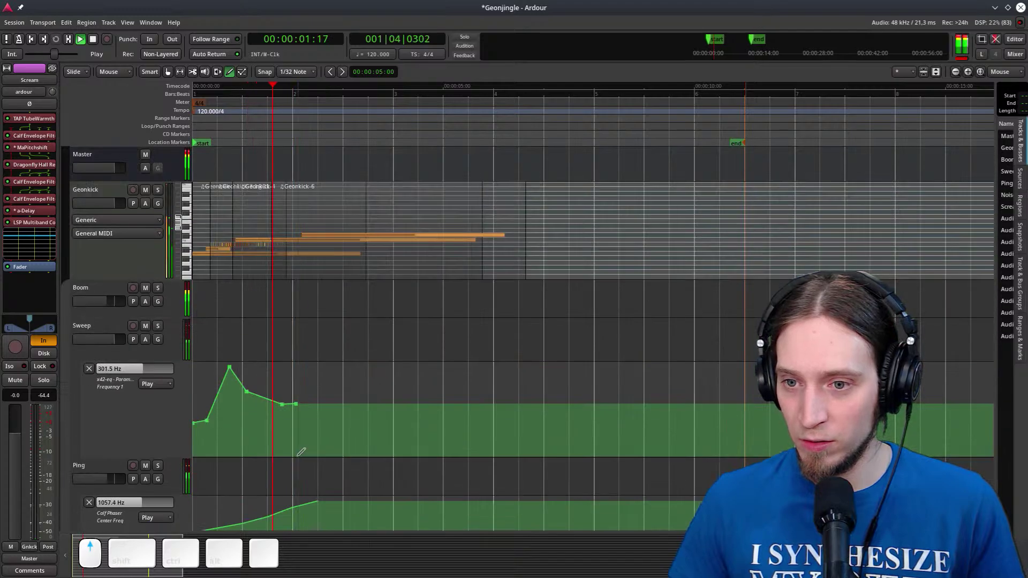
pyautogui.press('g')
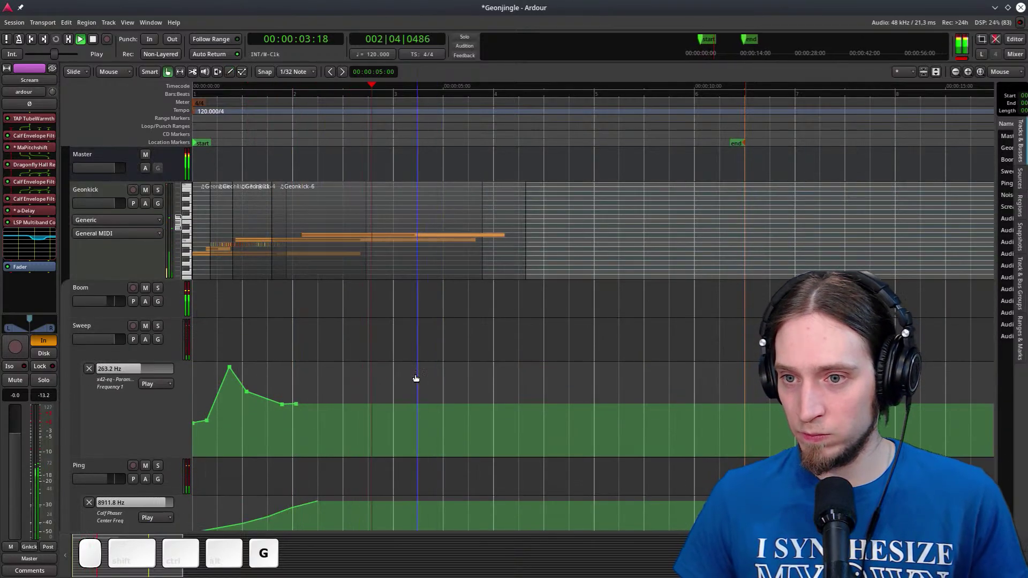
pyautogui.scroll(-5, 416, 379)
# Lower the Scream track's fader to -6.6 dB and audition the full mix from the start
pyautogui.press('space')
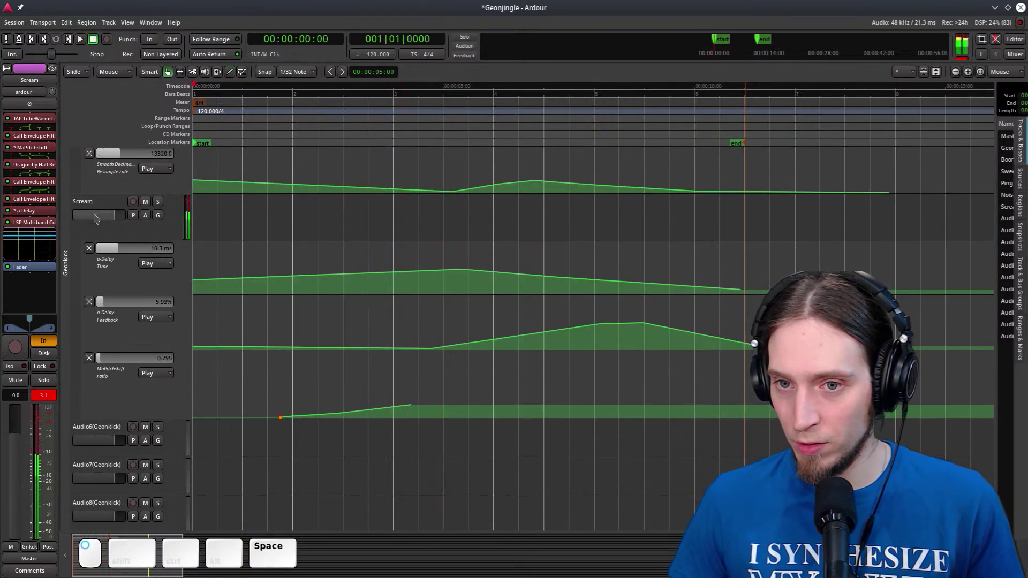
pyautogui.scroll(5, 269, 355)
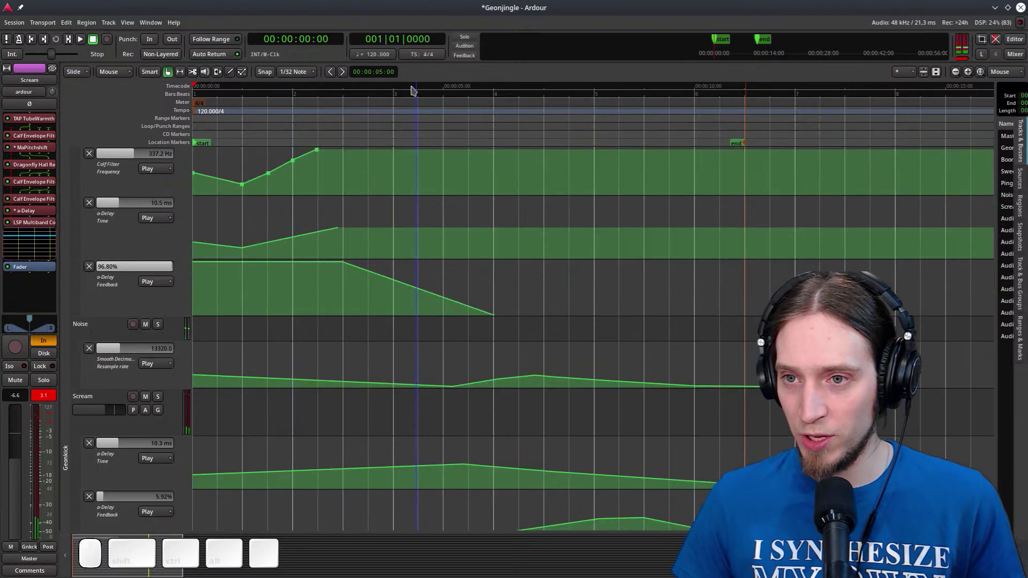
pyautogui.scroll(10, 268, 268)
pyautogui.press('space')
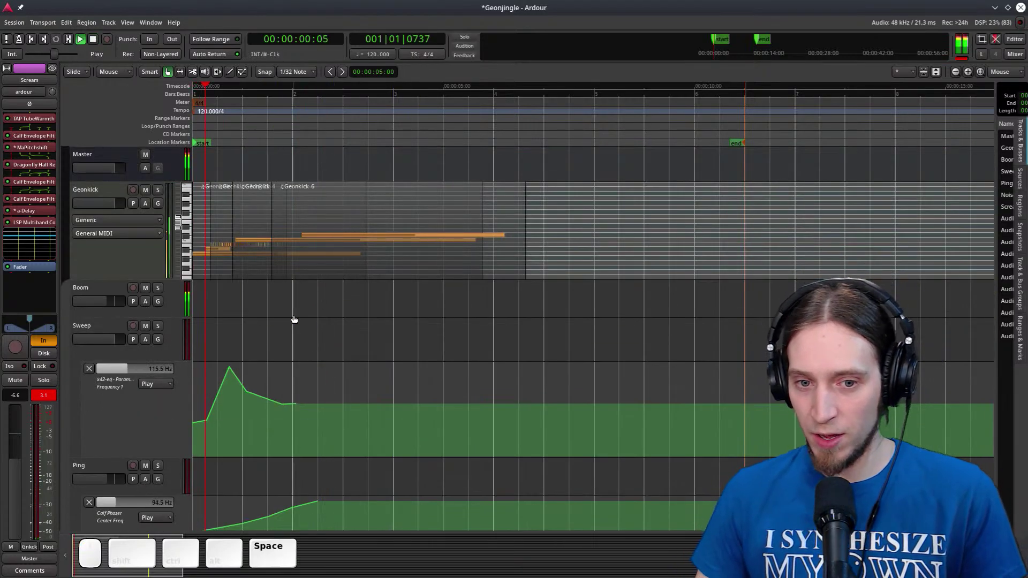
pyautogui.scroll(-4, 334, 306)
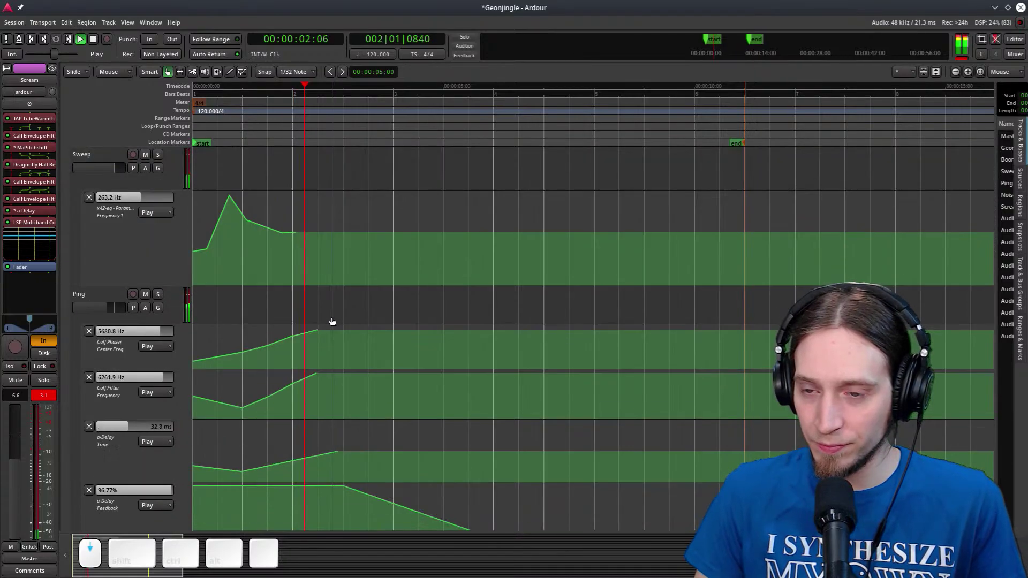
pyautogui.scroll(4, 332, 318)
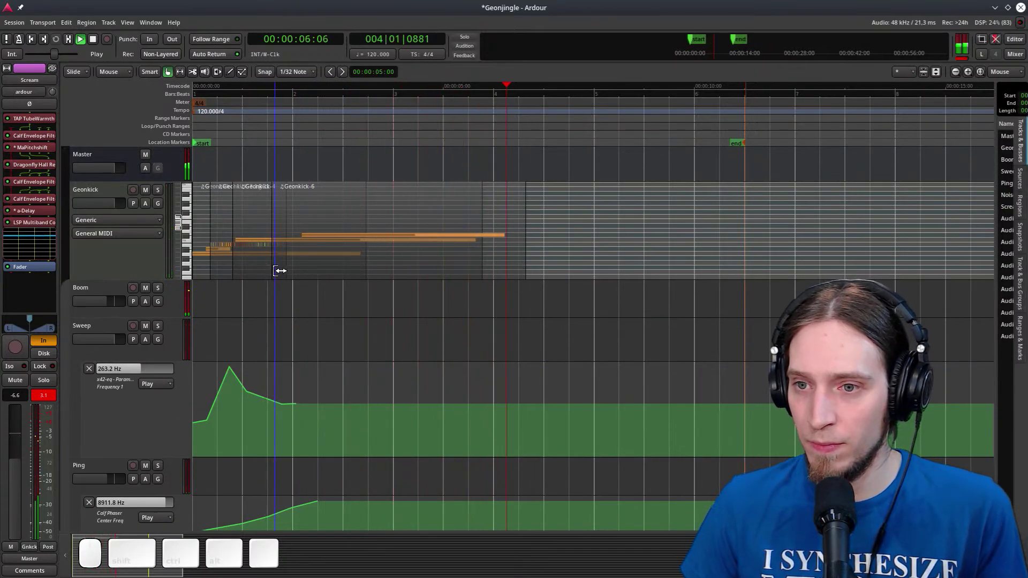
# Search the plugins for "LSP COm" and insert LSP Compressor Stereo on the Master bus
pyautogui.click(93, 160)
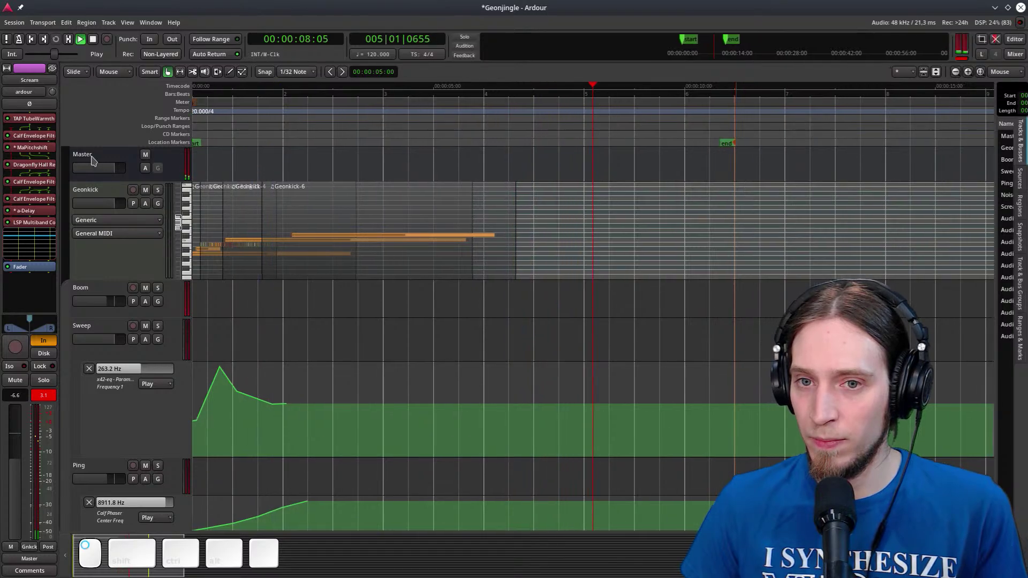
pyautogui.press('space')
pyautogui.rightClick(24, 159)
pyautogui.moveTo(49, 167)
pyautogui.click(168, 178)
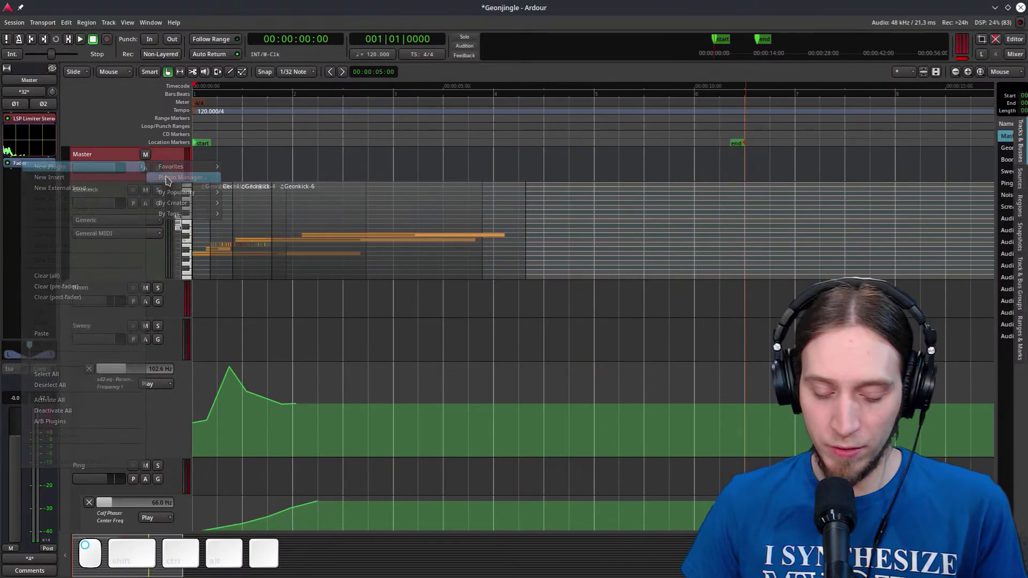
pyautogui.write('LSP')
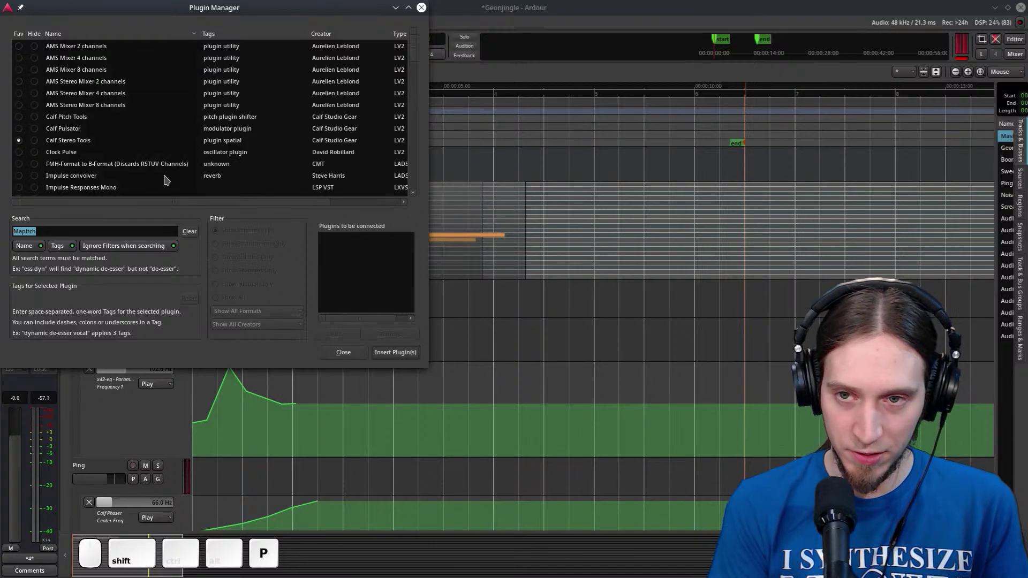
pyautogui.write('m')
pyautogui.press('BackSpace')
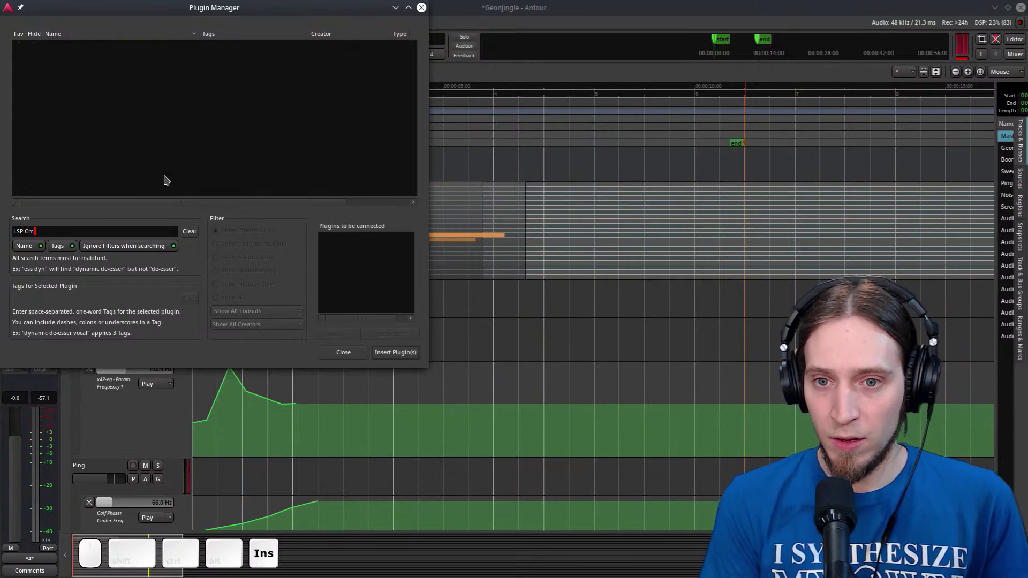
pyautogui.write('COm')
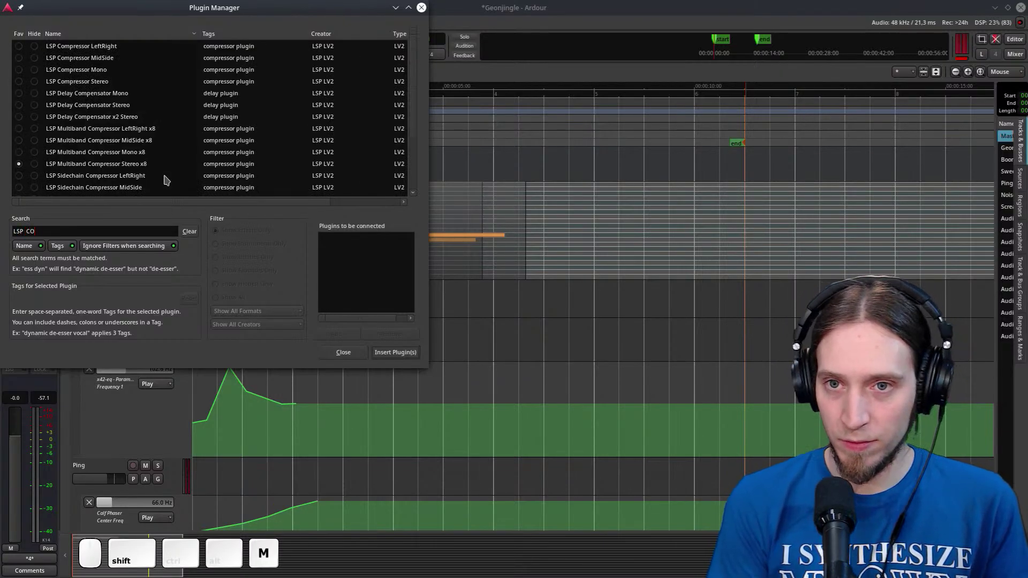
pyautogui.doubleClick(77, 81)
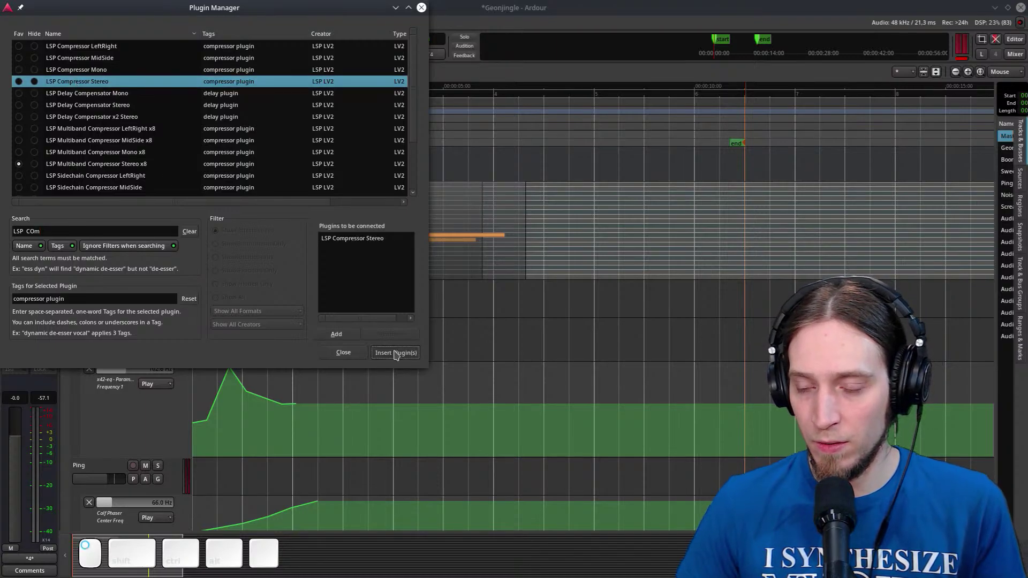
pyautogui.click(396, 352)
# Place the compressor ahead of the LSP Limiter Stereo on Master, open it, and move its window clear of the track controls
pyautogui.moveTo(43, 155); pyautogui.dragTo(33, 119)
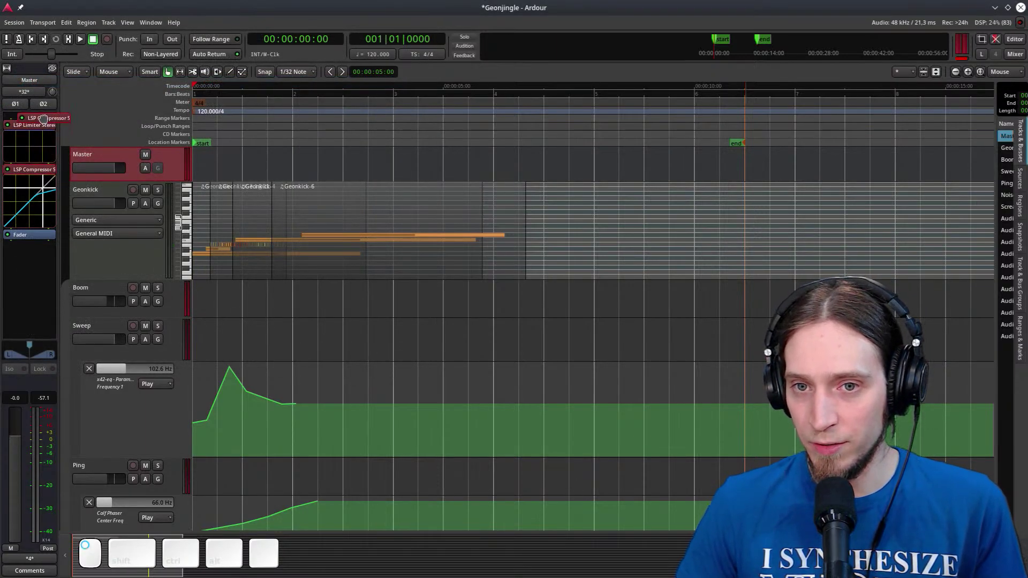
pyautogui.doubleClick(32, 119)
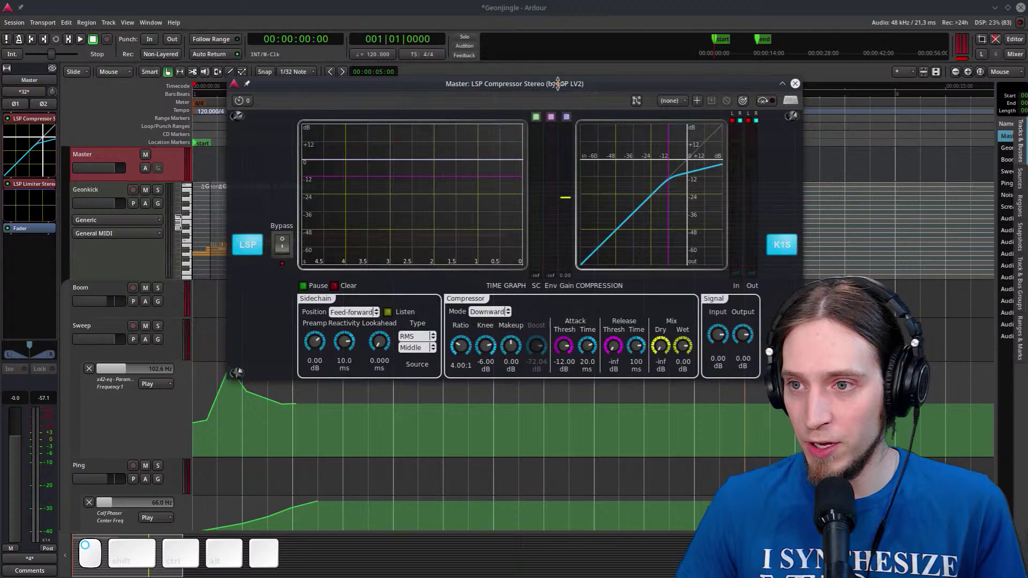
pyautogui.moveTo(558, 83); pyautogui.dragTo(644, 105)
# Play the mix through the Master compressor and set its knee to -7.64 dB
pyautogui.press('space')
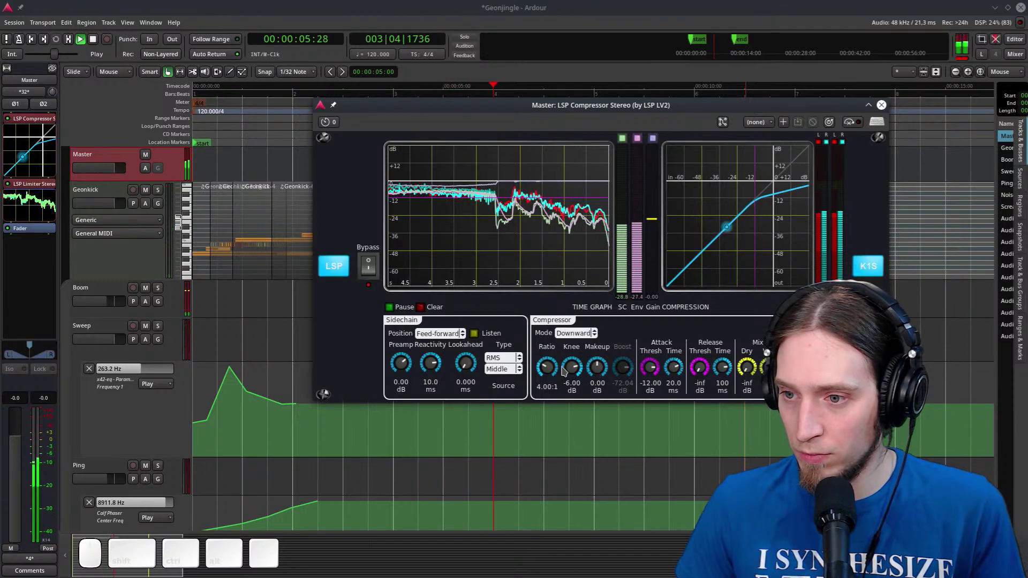
pyautogui.scroll(-3, 572, 369)
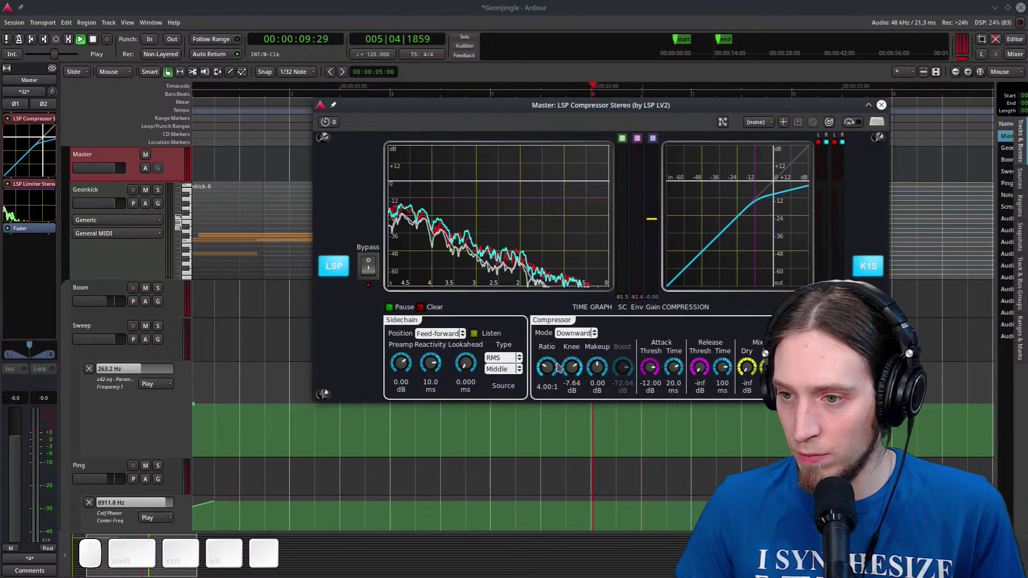
pyautogui.press('space')
# Try other sidechain preamp gains down to -13.34 dB while listening, and reset the preamp to 0 dB
pyautogui.moveTo(401, 365)
pyautogui.mouseDown()
pyautogui.moveTo(407, 348)
pyautogui.moveTo(405, 364)
pyautogui.mouseUp()
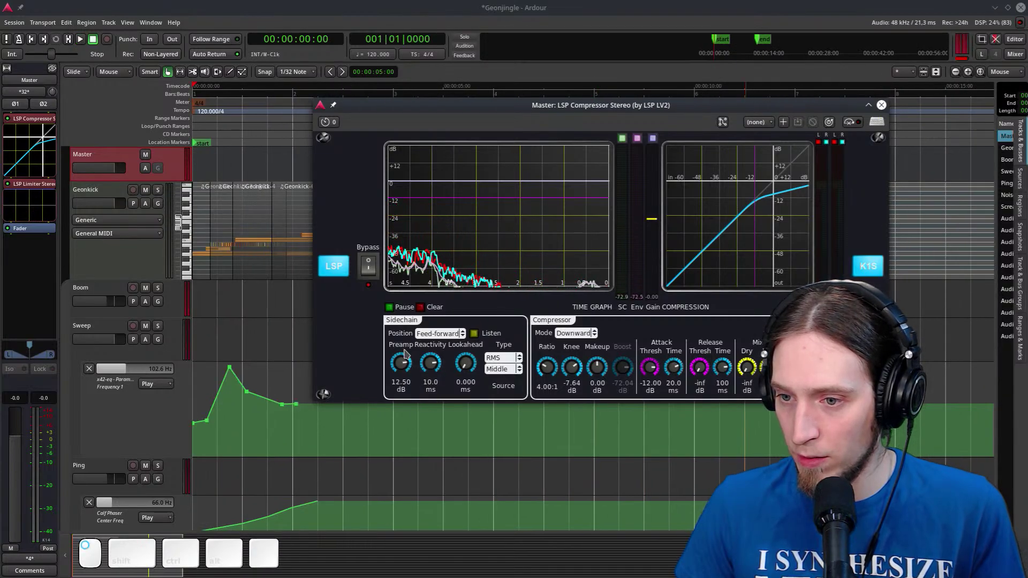
pyautogui.press('space')
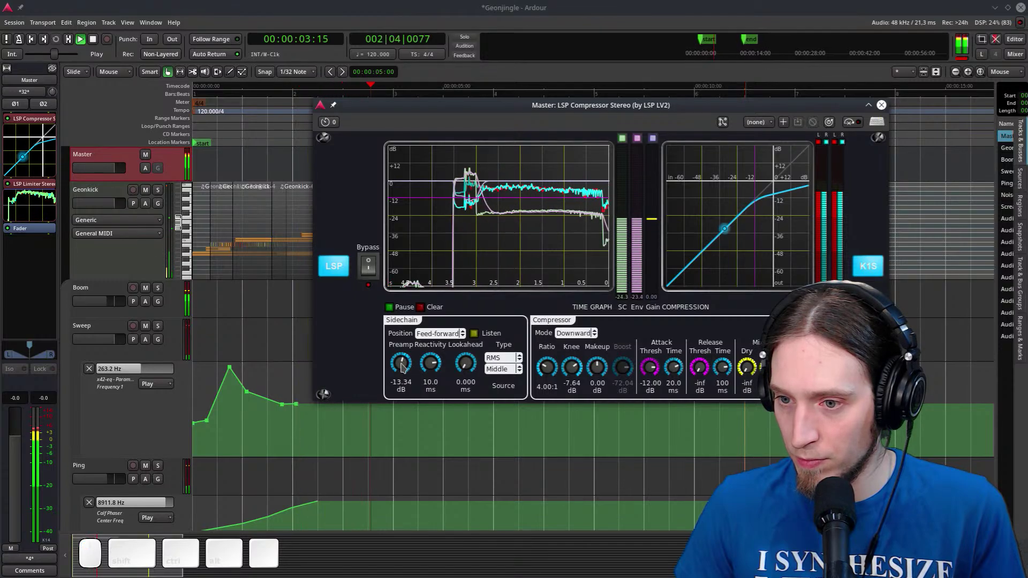
pyautogui.doubleClick(404, 365)
pyautogui.press('space')
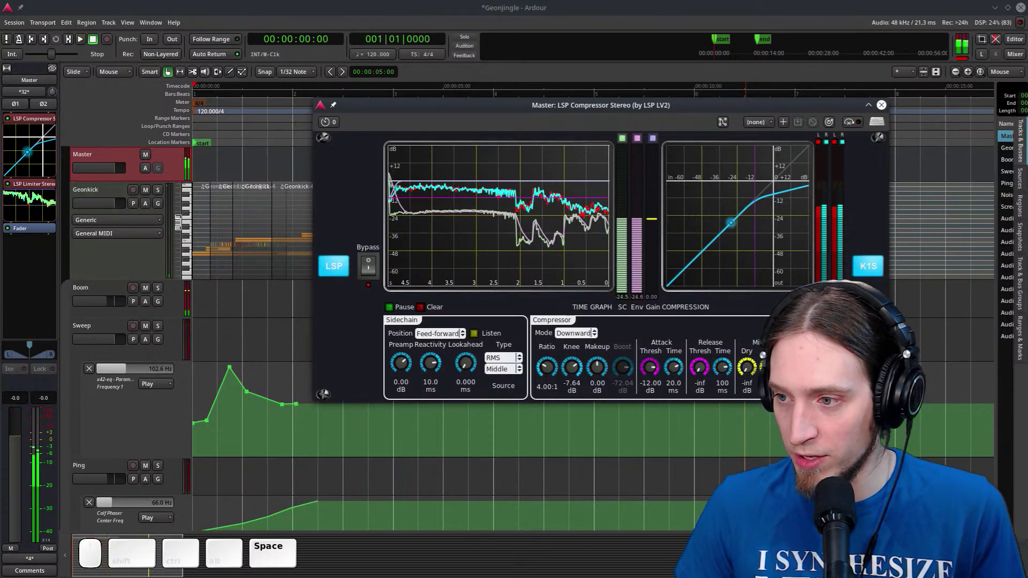
# Set the Master compressor's attack time to 262 ms and release time to 470 ms while auditioning the mix
pyautogui.press('space')
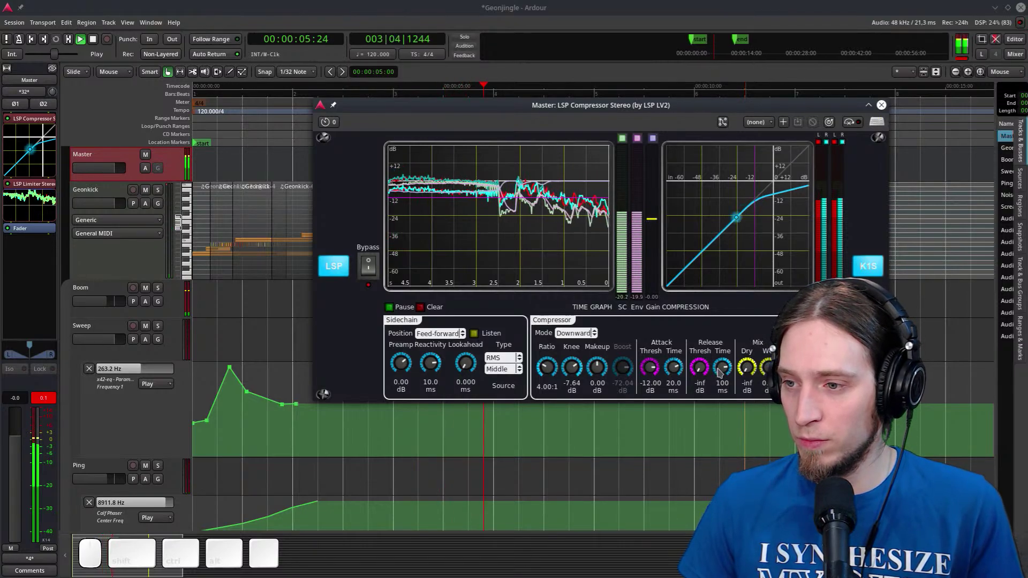
pyautogui.moveTo(674, 367); pyautogui.dragTo(690, 316)
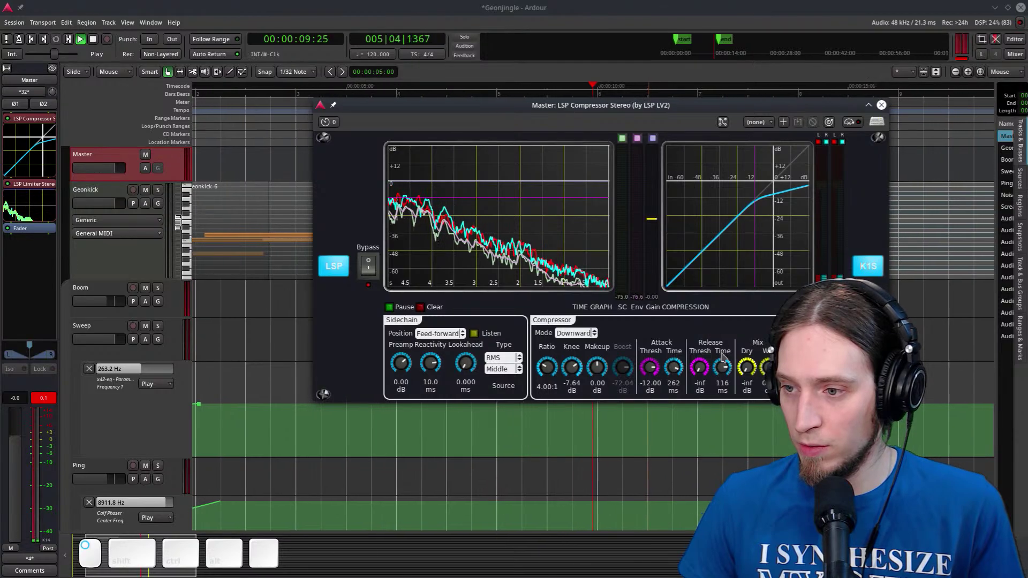
pyautogui.moveTo(722, 368); pyautogui.dragTo(719, 337)
pyautogui.press('space')
pyautogui.press('space')
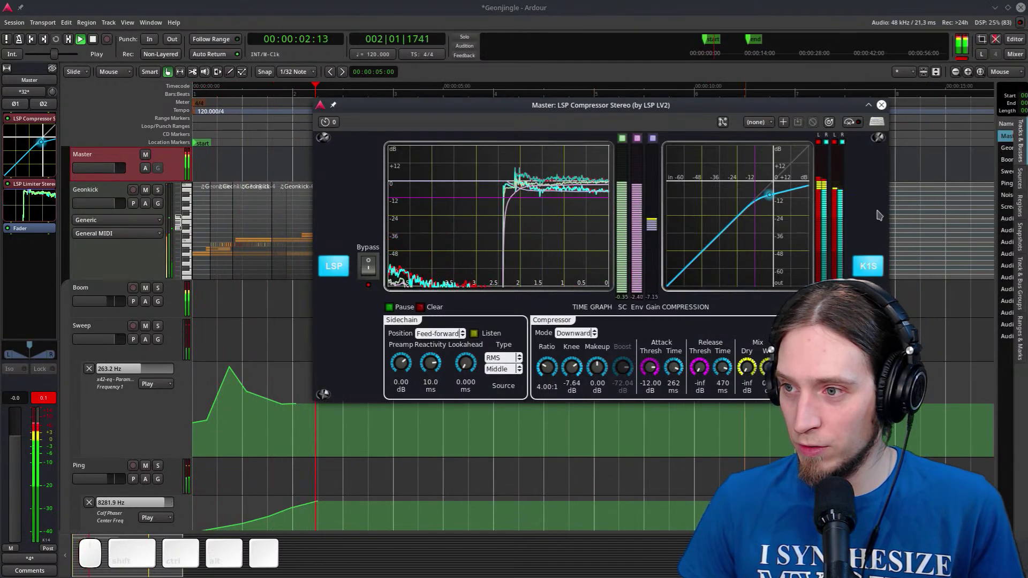
# Close the compressor window and replay the jingle from the start to check the track levels
pyautogui.click(882, 105)
pyautogui.press('space')
pyautogui.press('space')
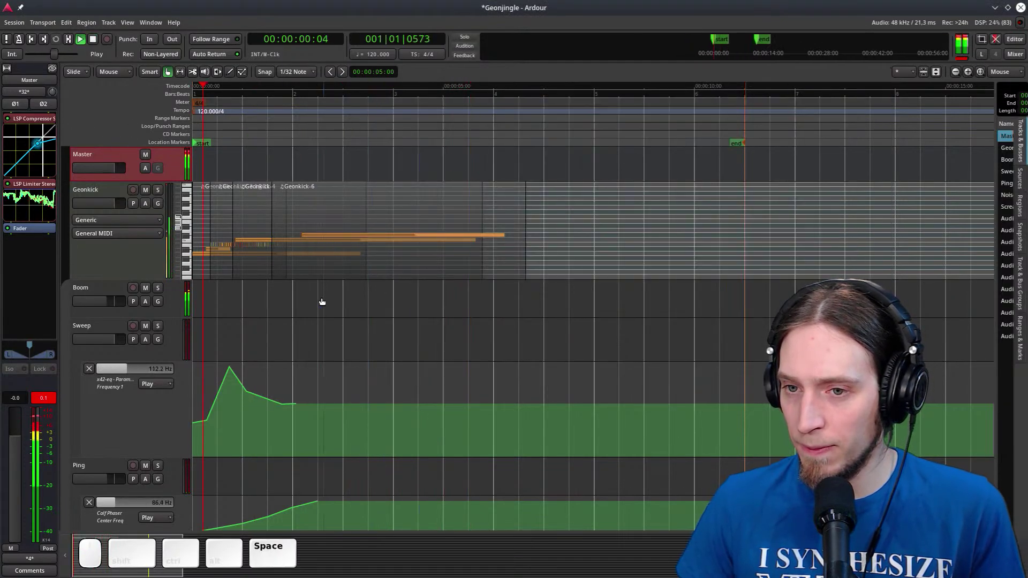
pyautogui.scroll(-3, 268, 340)
pyautogui.scroll(3, 260, 348)
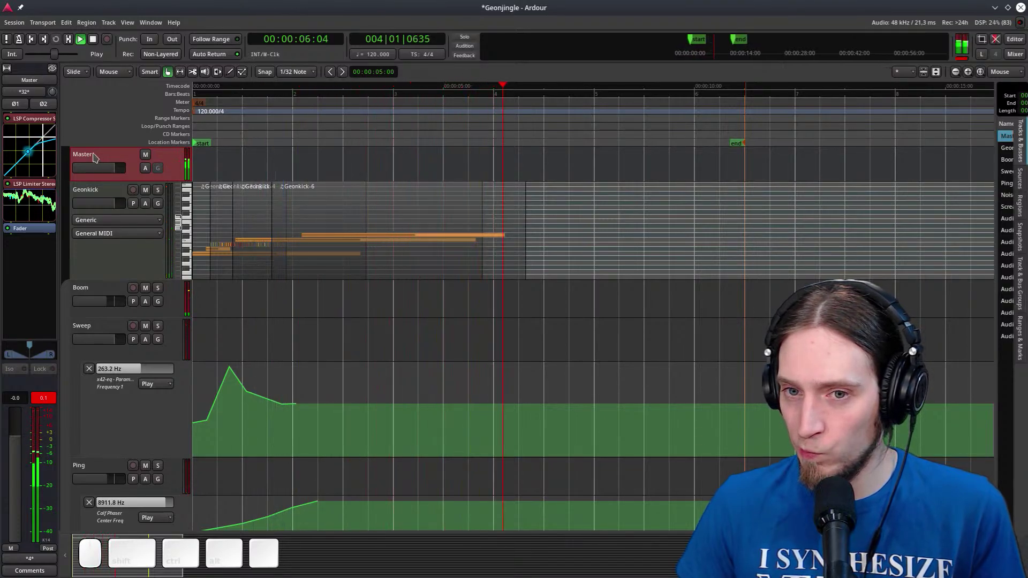
# Stop playback, enlarge the Master track and show its Trim automation lane
pyautogui.press('space')
pyautogui.moveTo(114, 182); pyautogui.dragTo(123, 224)
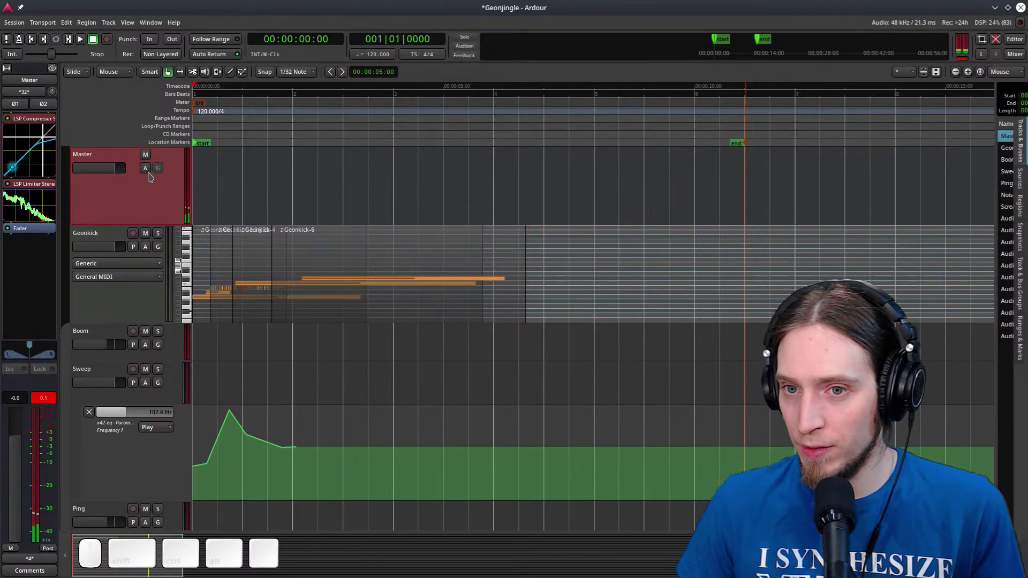
pyautogui.click(145, 168)
pyautogui.click(159, 238)
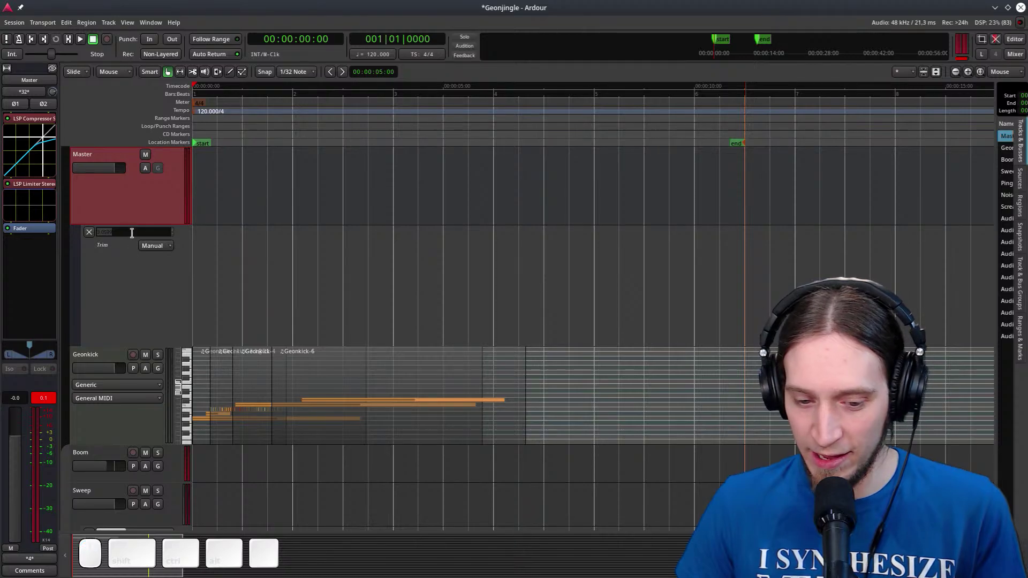
pyautogui.press('Return')
pyautogui.press('space')
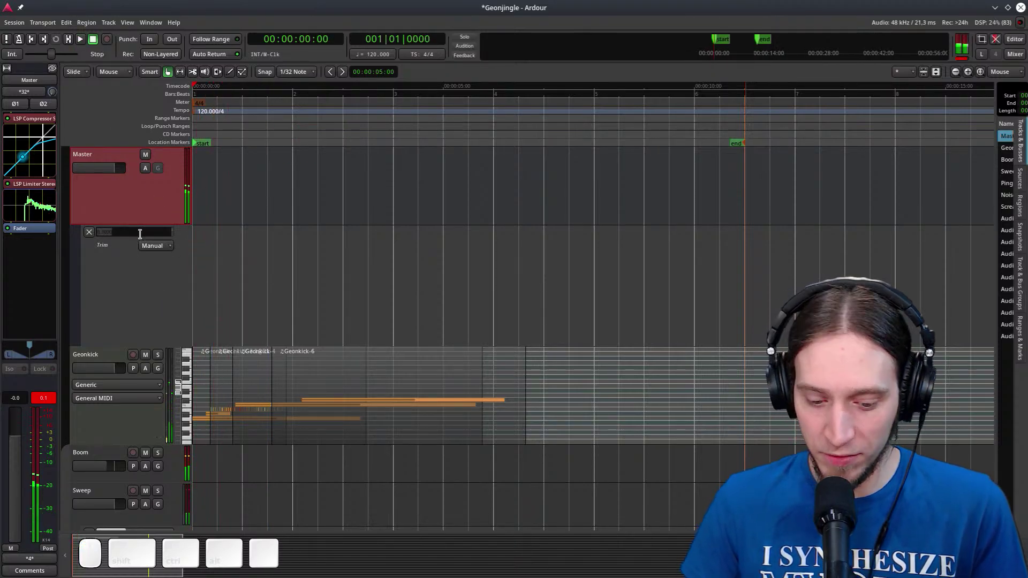
pyautogui.press('Return')
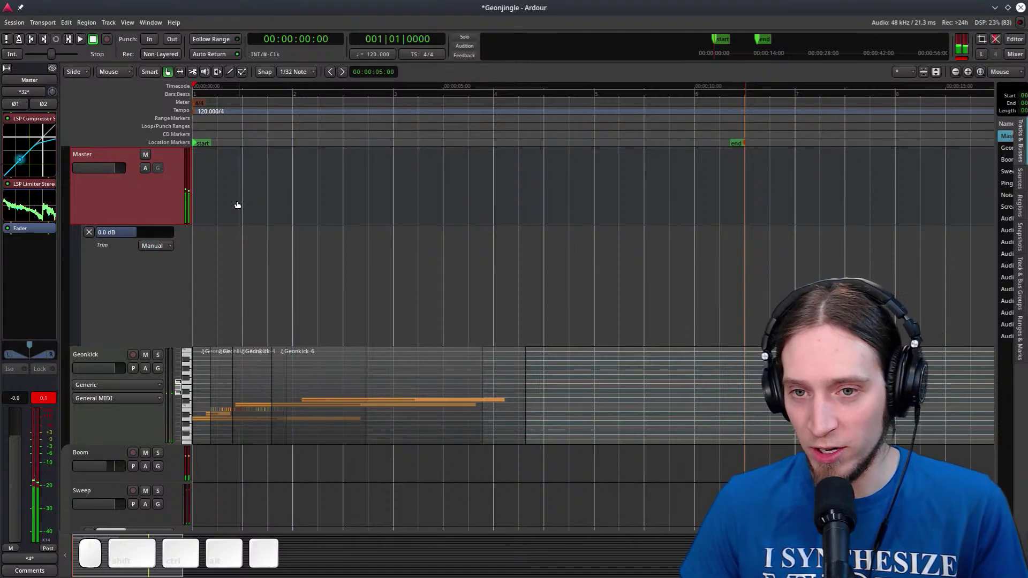
# Audition the opening of the jingle from just after the start marker
pyautogui.click(206, 124)
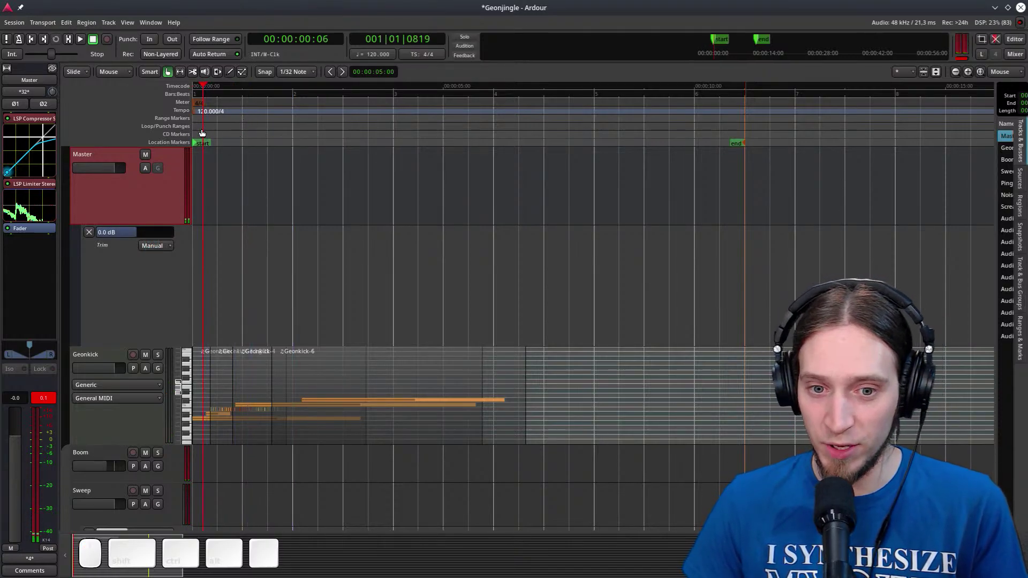
pyautogui.press('space')
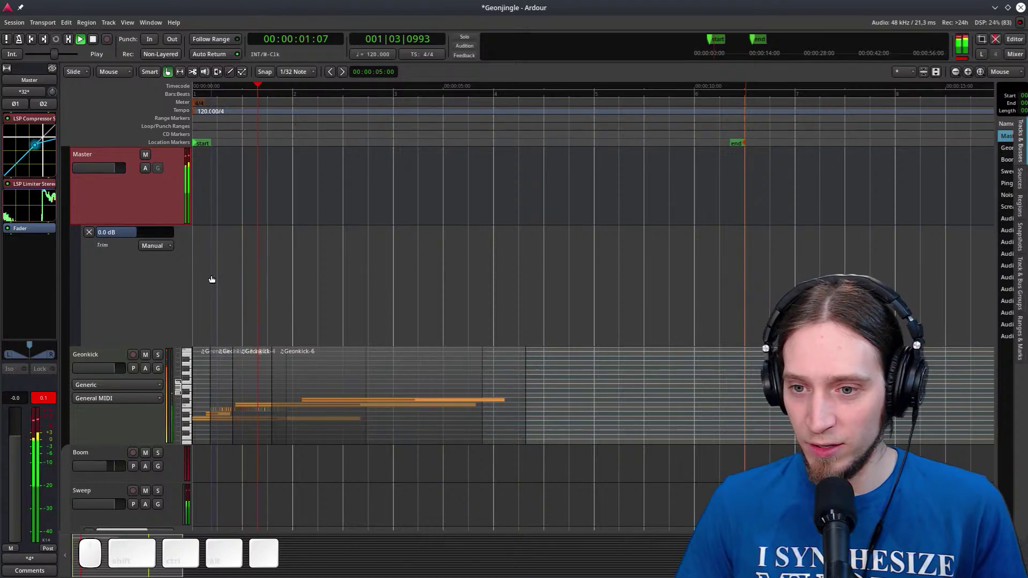
pyautogui.press('space')
pyautogui.press('space')
# Draw a Master Trim automation curve that rises from about 0.8 seconds to a peak near 2 seconds and falls until about 3.3 seconds
pyautogui.press('d')
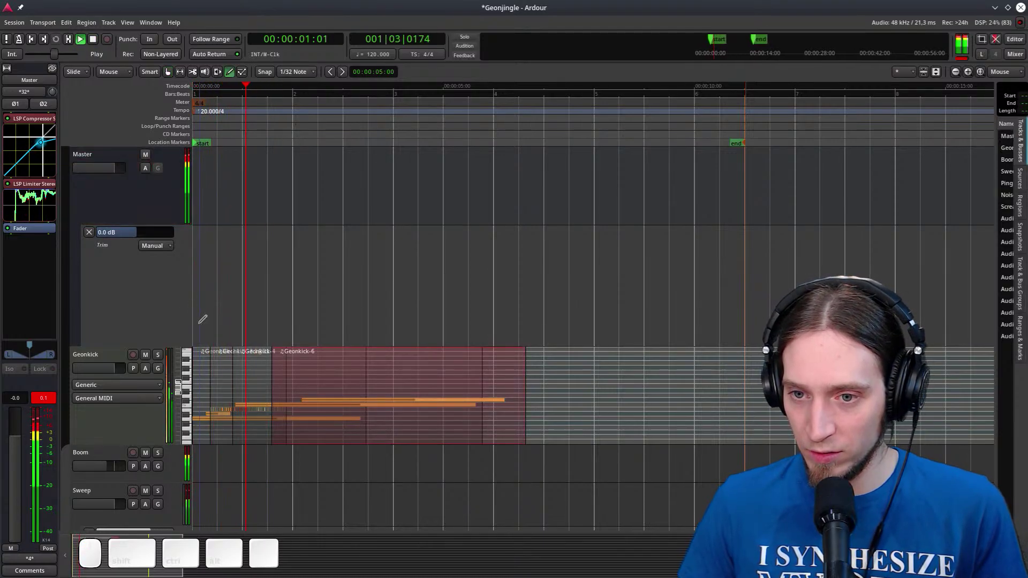
pyautogui.press('space')
pyautogui.click(358, 284)
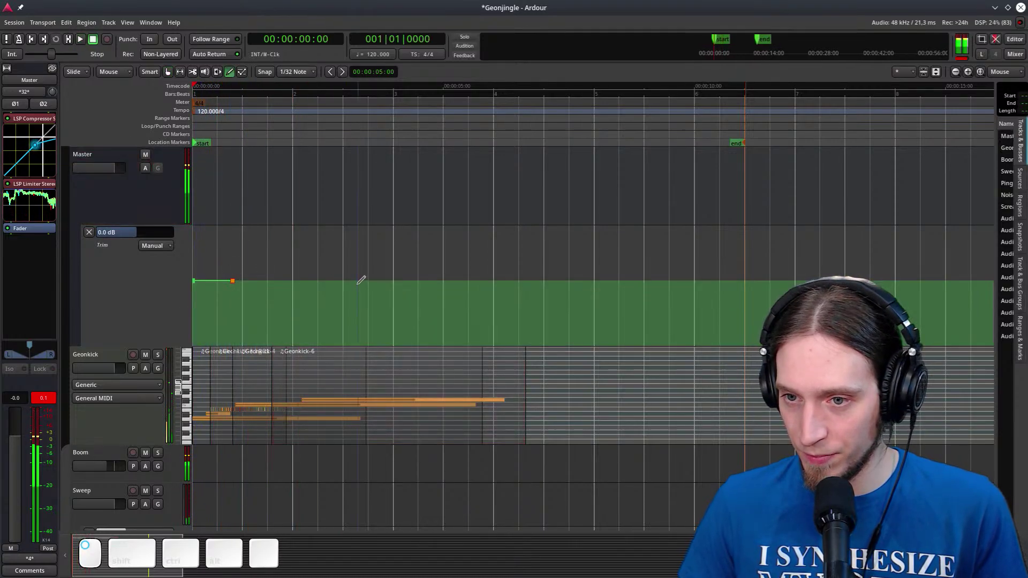
pyautogui.click(232, 281)
pyautogui.moveTo(298, 276); pyautogui.dragTo(302, 252)
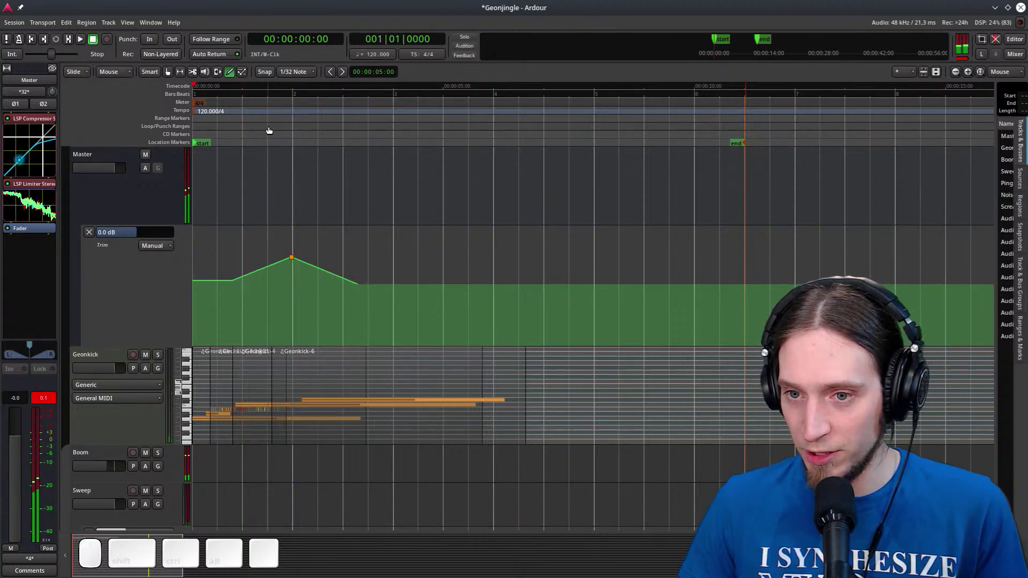
# Set the Master Trim automation mode to Play, lower the curve's starting point to about -0.1 dB and audition it
pyautogui.press('space')
pyautogui.press('space')
pyautogui.click(156, 246)
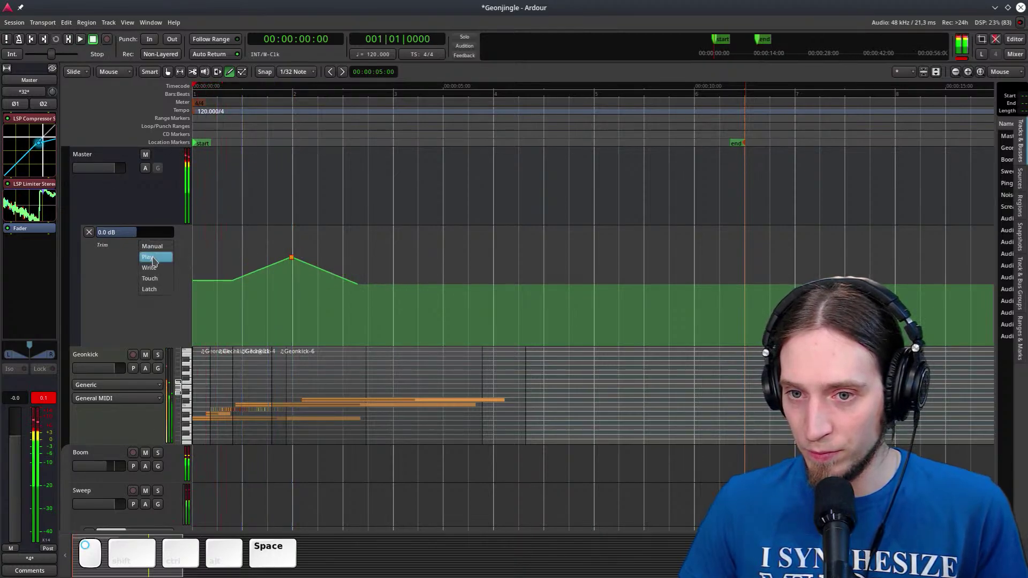
pyautogui.click(153, 257)
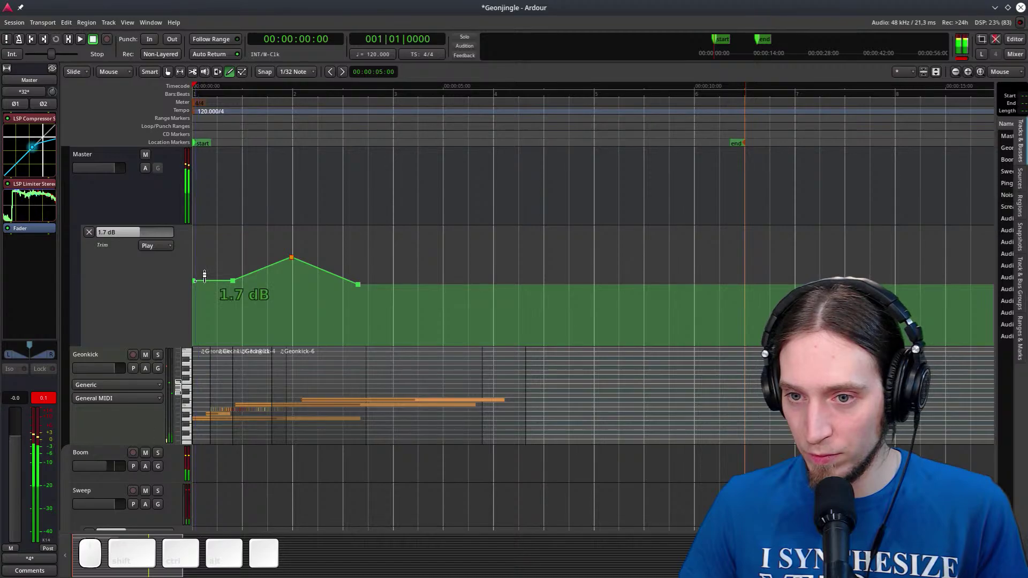
pyautogui.moveTo(204, 277); pyautogui.dragTo(205, 282)
pyautogui.press('space')
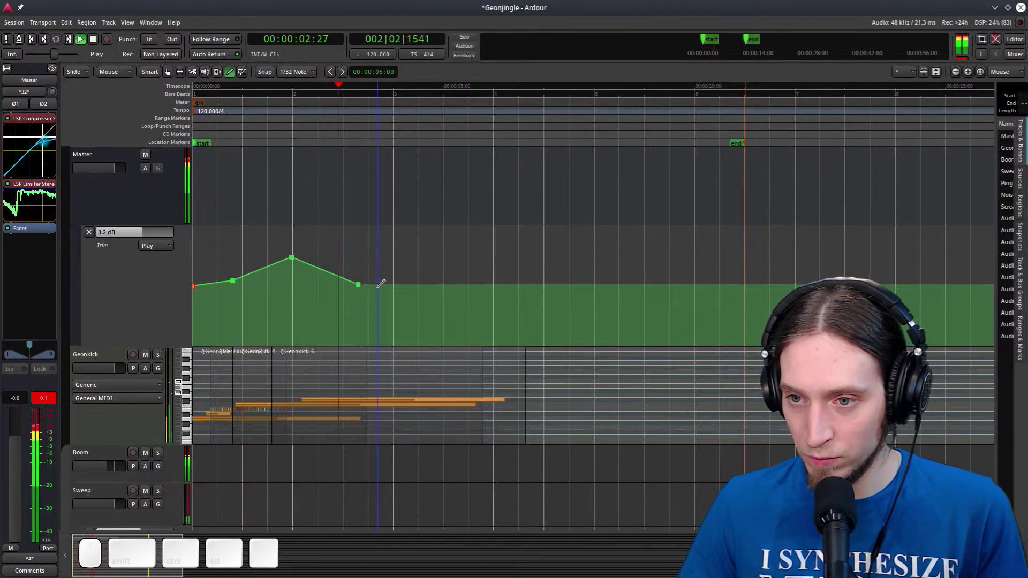
# Add a lower Trim point at about 4 seconds and reshape the peak around 2 seconds into a higher, rounder hump
pyautogui.press('space')
pyautogui.moveTo(402, 284); pyautogui.dragTo(404, 298)
pyautogui.press('space')
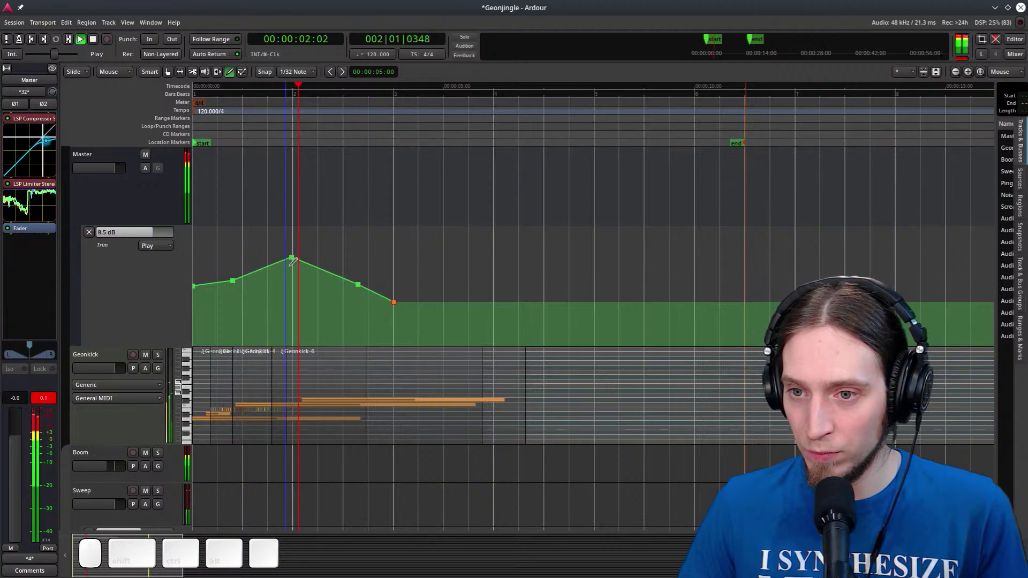
pyautogui.press('space')
pyautogui.moveTo(320, 267); pyautogui.dragTo(308, 235)
pyautogui.press('space')
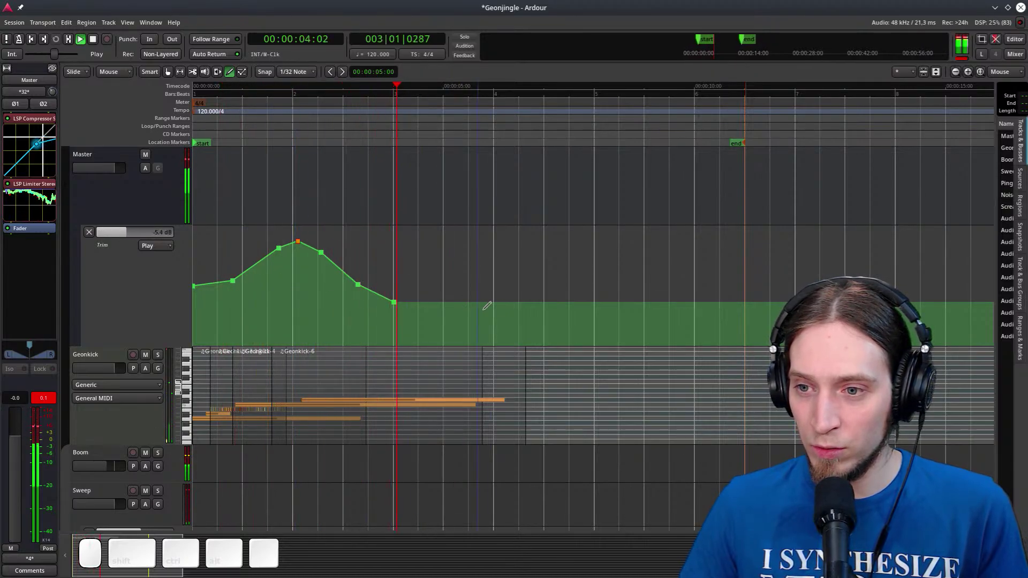
# Extend the Master Trim fade with successively lower points at about 7.6 and 10.2 seconds
pyautogui.click(589, 305)
pyautogui.moveTo(589, 306); pyautogui.dragTo(574, 316)
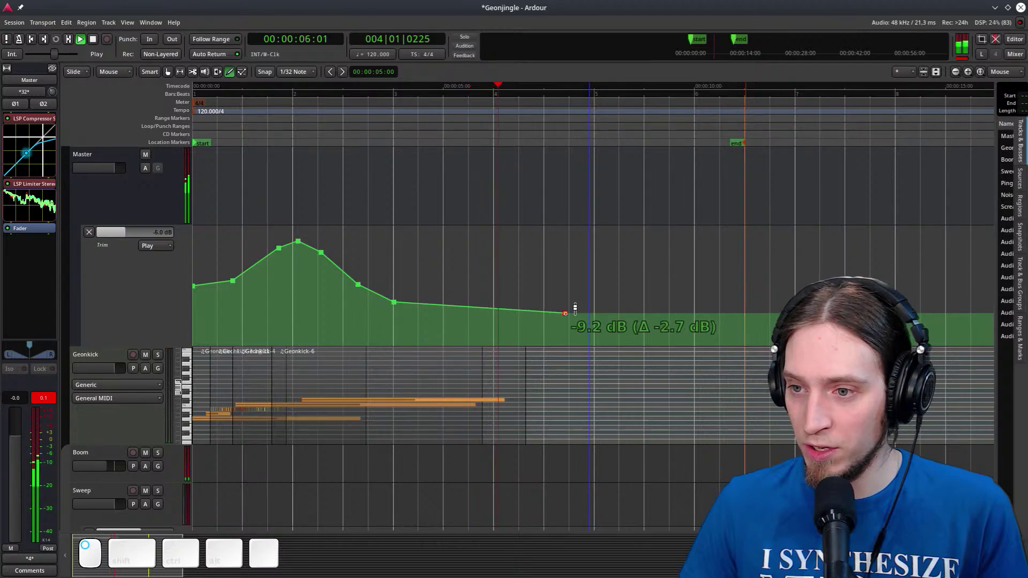
pyautogui.click(695, 336)
pyautogui.moveTo(705, 331); pyautogui.dragTo(714, 322)
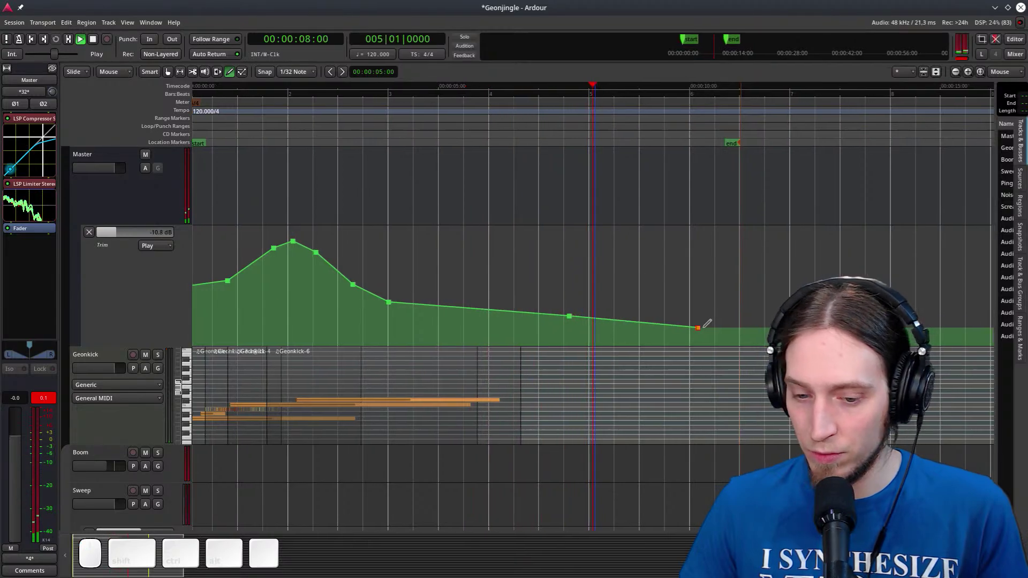
pyautogui.press('g')
pyautogui.press('space')
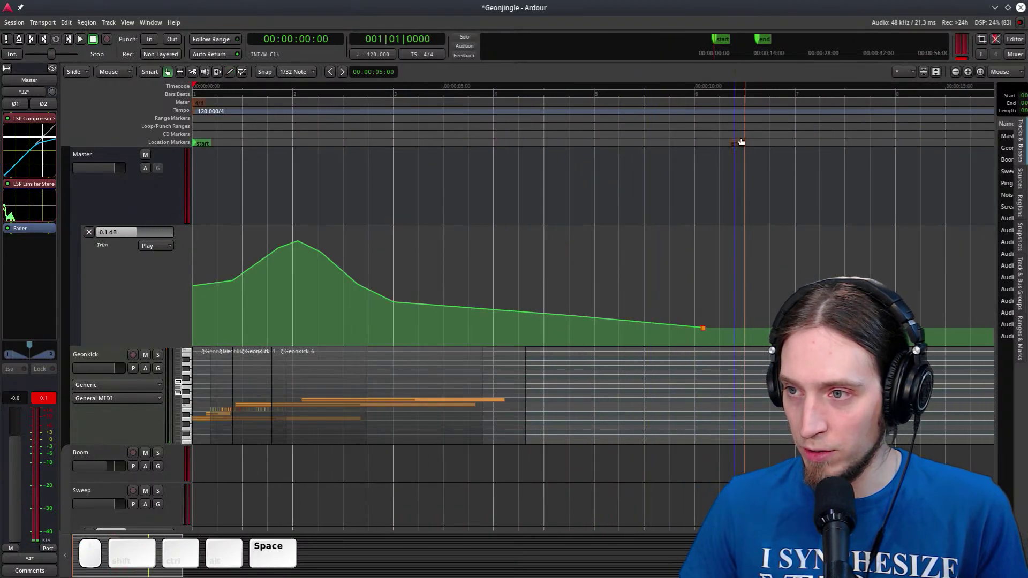
# Move the session's end marker to about 10 seconds and replay the opening
pyautogui.moveTo(741, 142); pyautogui.dragTo(685, 152)
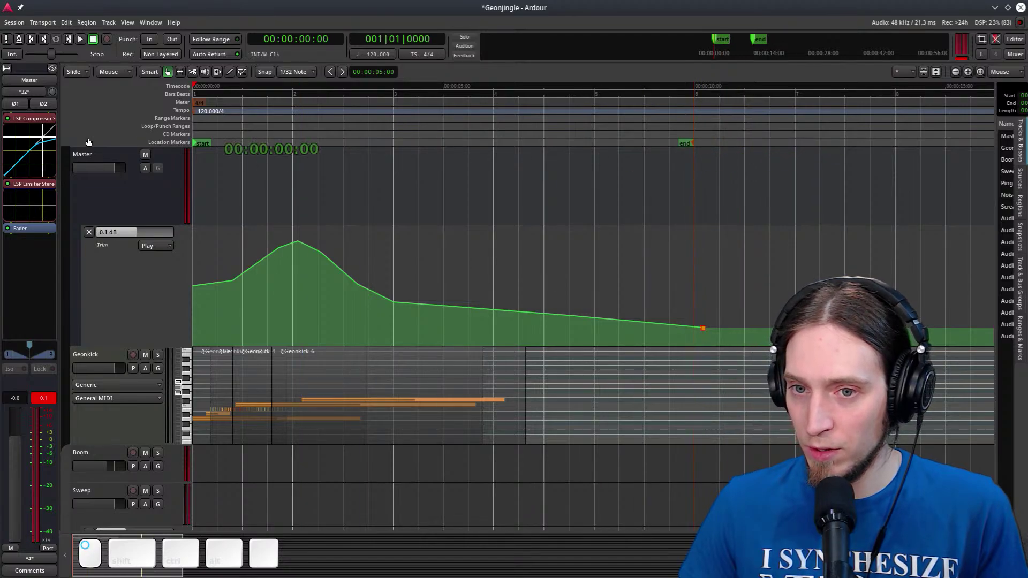
pyautogui.press('space')
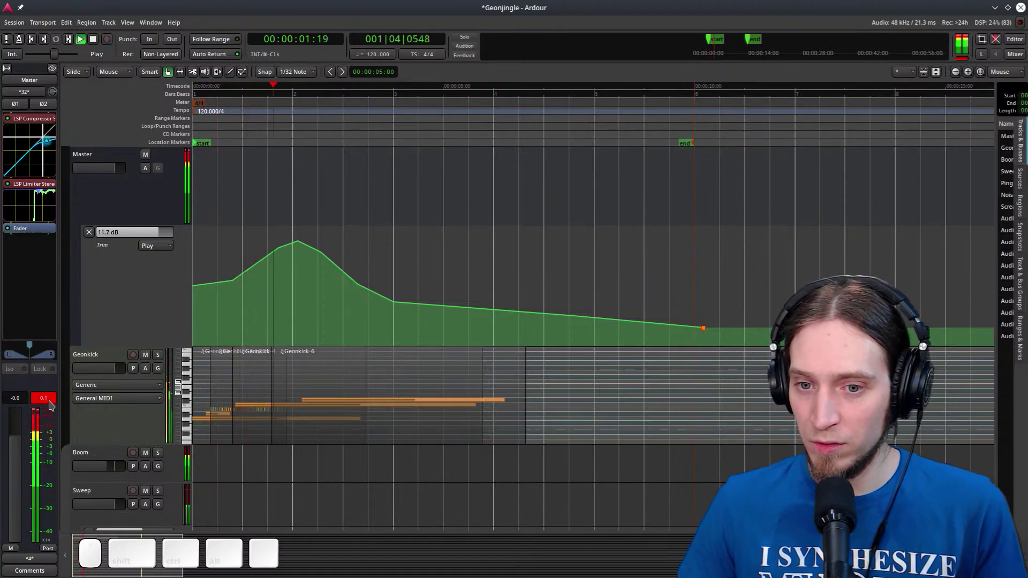
pyautogui.press('space')
# Insert the LSP Multiband Compressor Stereo x8 plugin on Master and place it between the compressor and the limiter
pyautogui.rightClick(34, 229)
pyautogui.moveTo(133, 233)
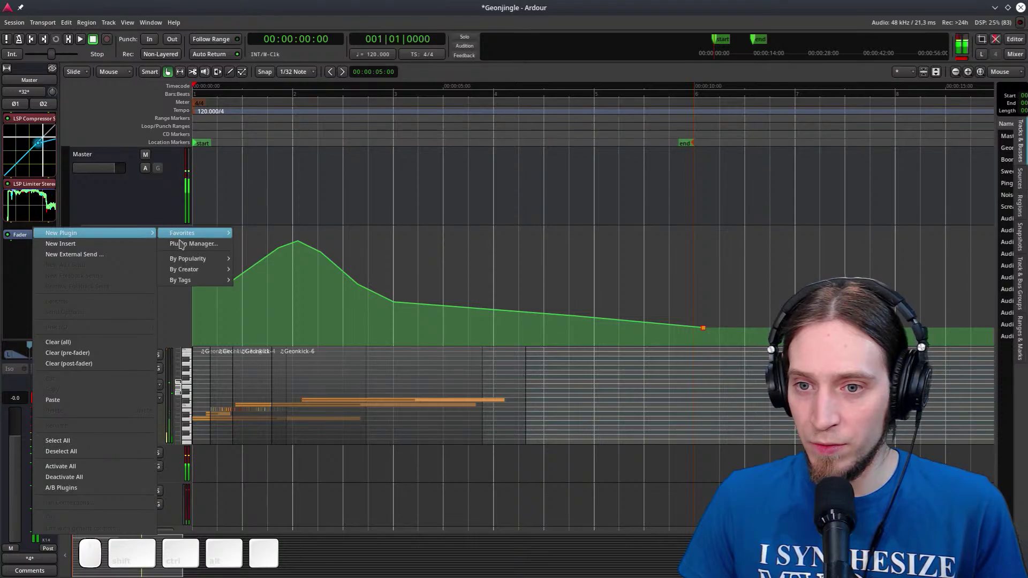
pyautogui.click(180, 244)
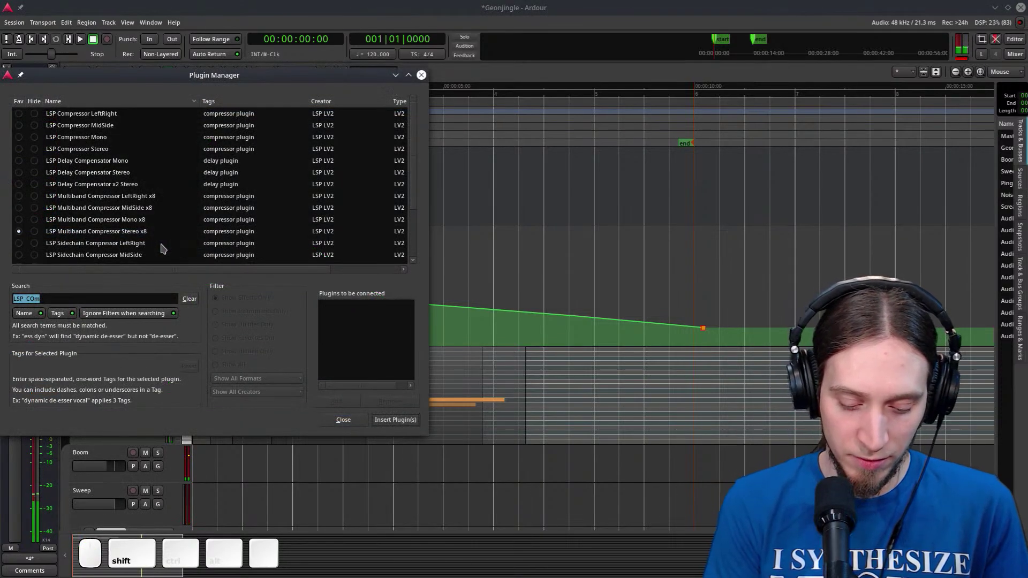
pyautogui.write('LSP Mult')
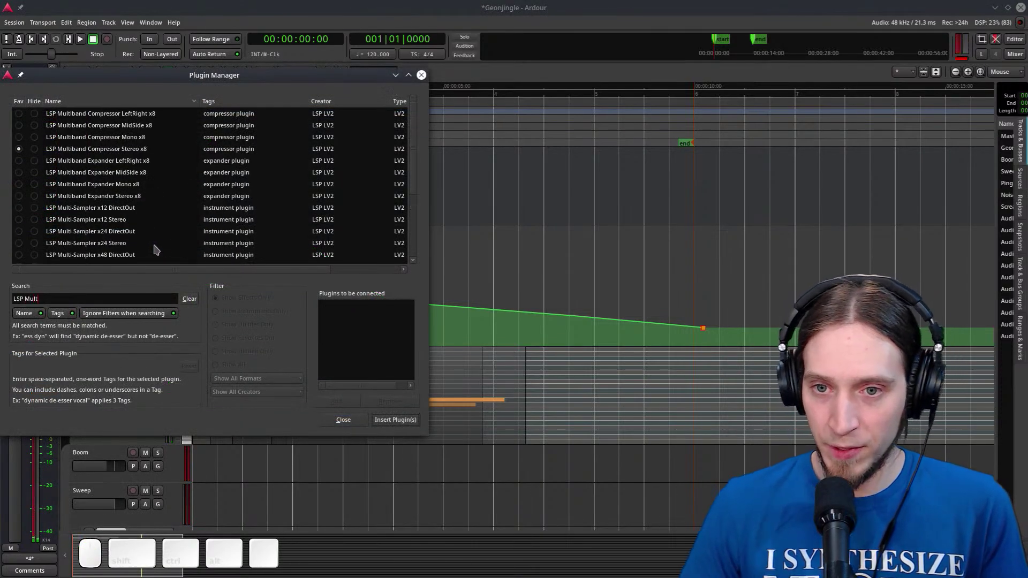
pyautogui.doubleClick(145, 152)
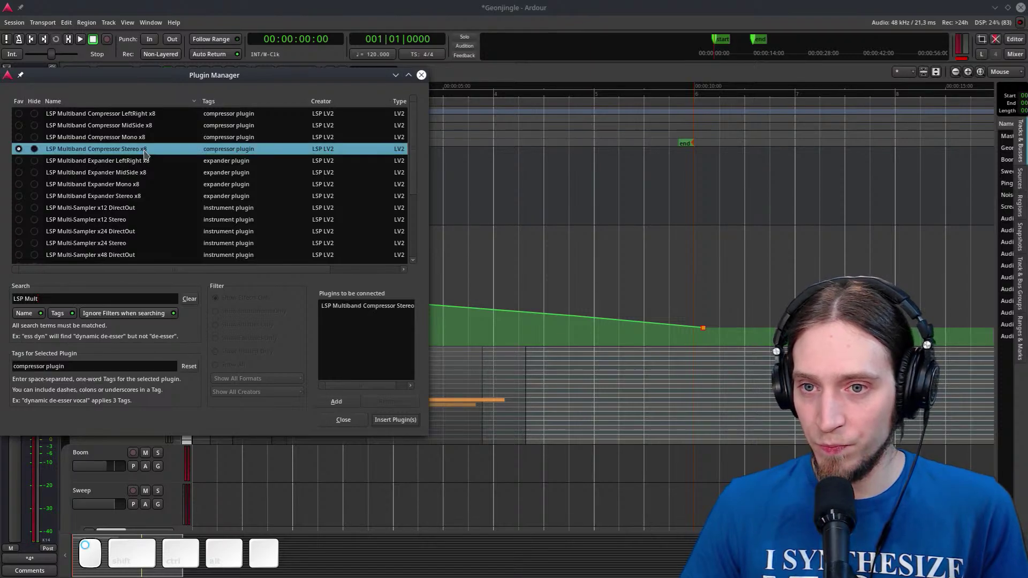
pyautogui.click(383, 421)
pyautogui.moveTo(39, 233); pyautogui.dragTo(45, 185)
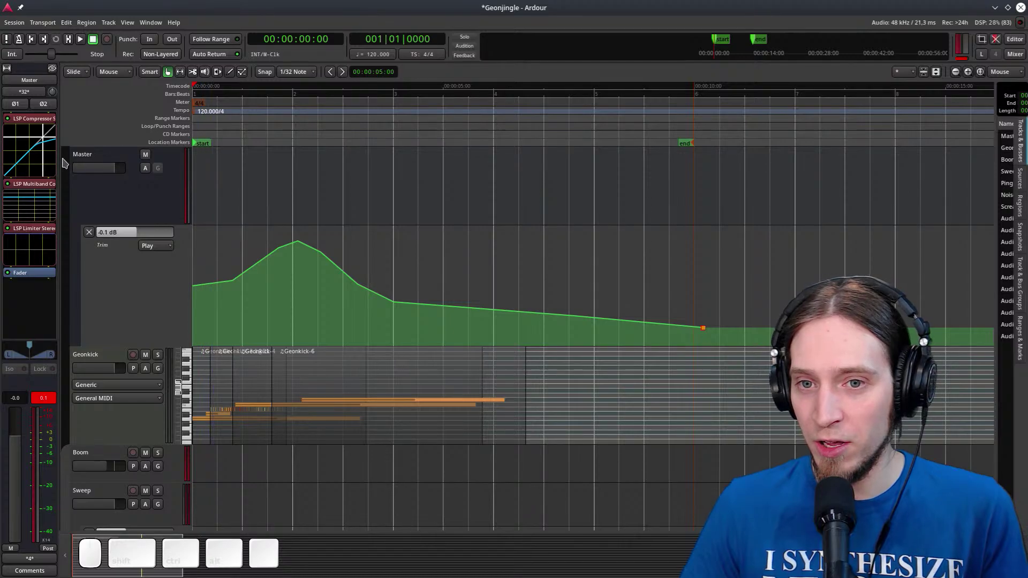
# Set the multiband compressor's ratios to 2.01:1 for band #0, 2.06:1 for #2, 2.01:1 for #4 and 2.03:1 for #6, and play the mix
pyautogui.click(34, 186)
pyautogui.press('space')
pyautogui.doubleClick(33, 186)
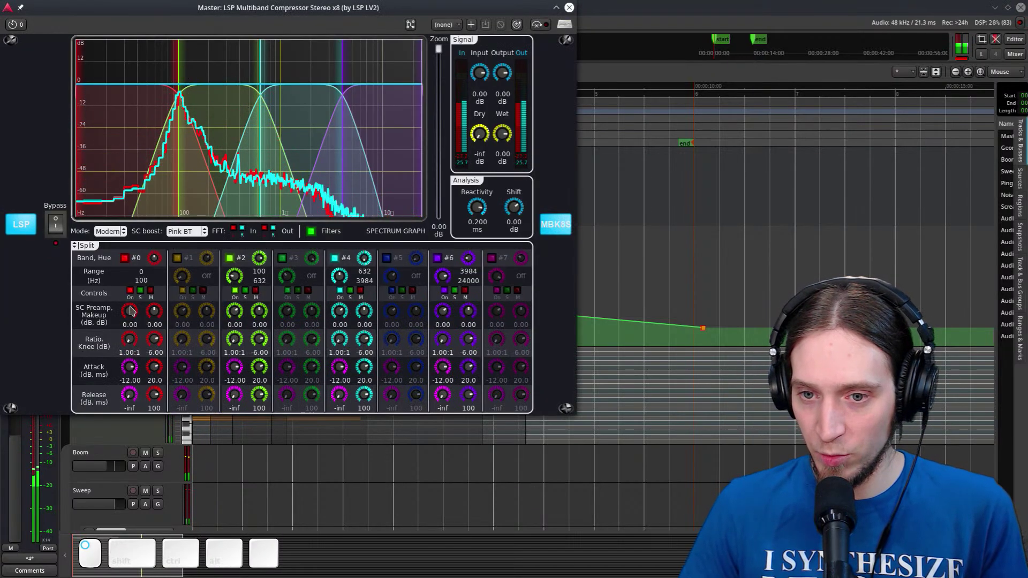
pyautogui.moveTo(134, 339); pyautogui.dragTo(127, 328)
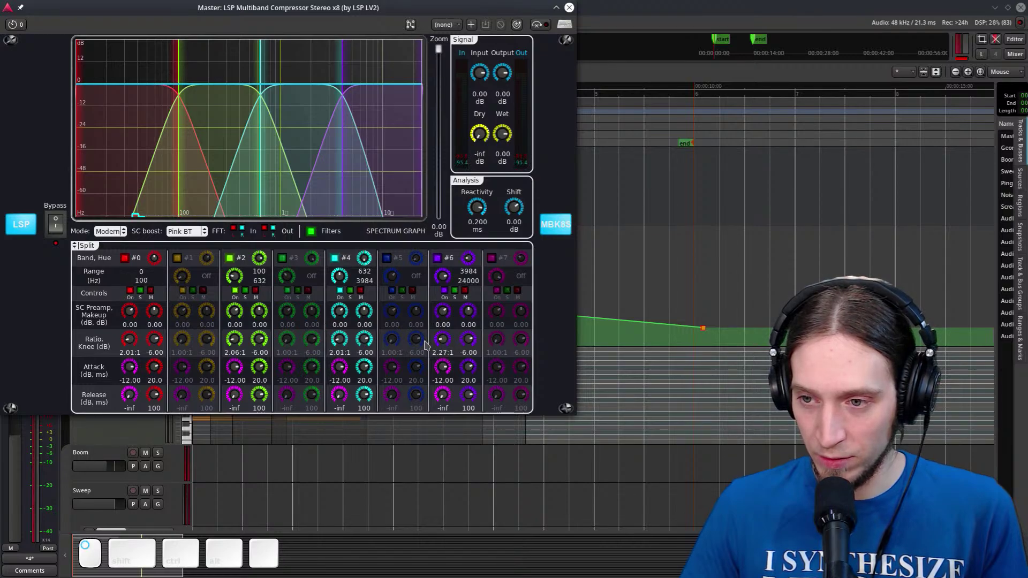
pyautogui.press('space')
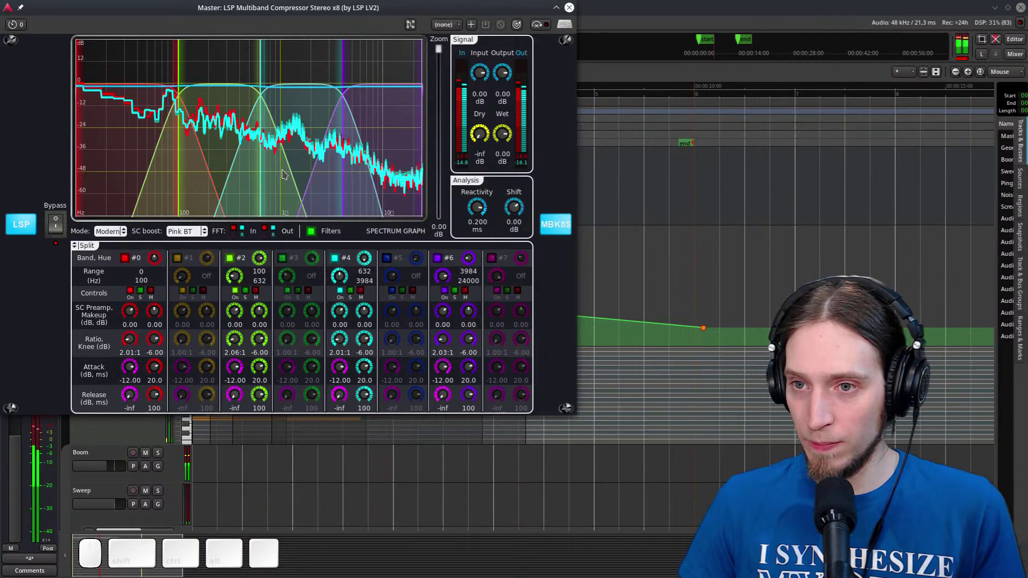
# Set the multiband compressor's input gain to 8.00 dB and replay the mix
pyautogui.press('space')
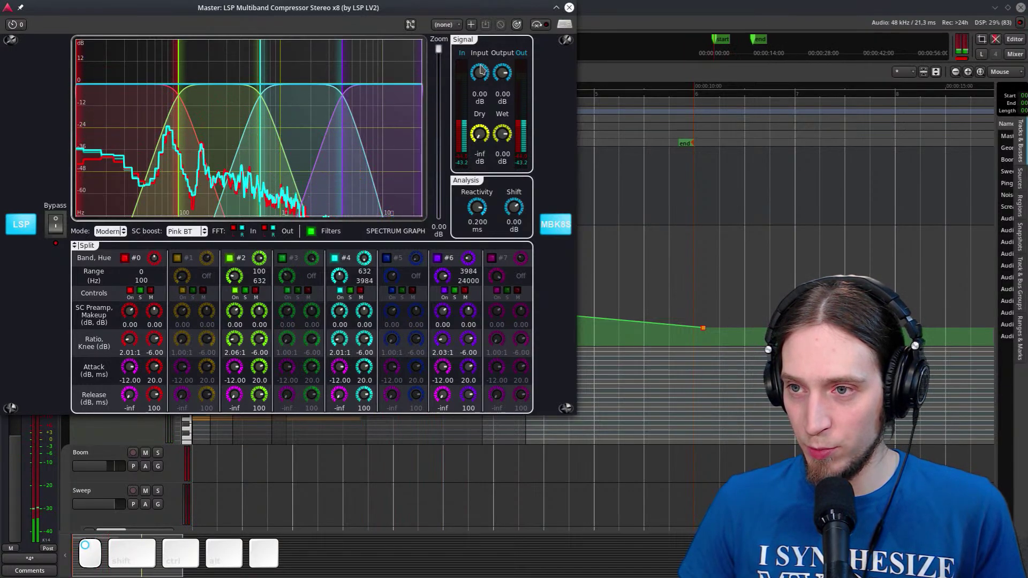
pyautogui.scroll(5, 479, 65)
pyautogui.scroll(-3, 479, 65)
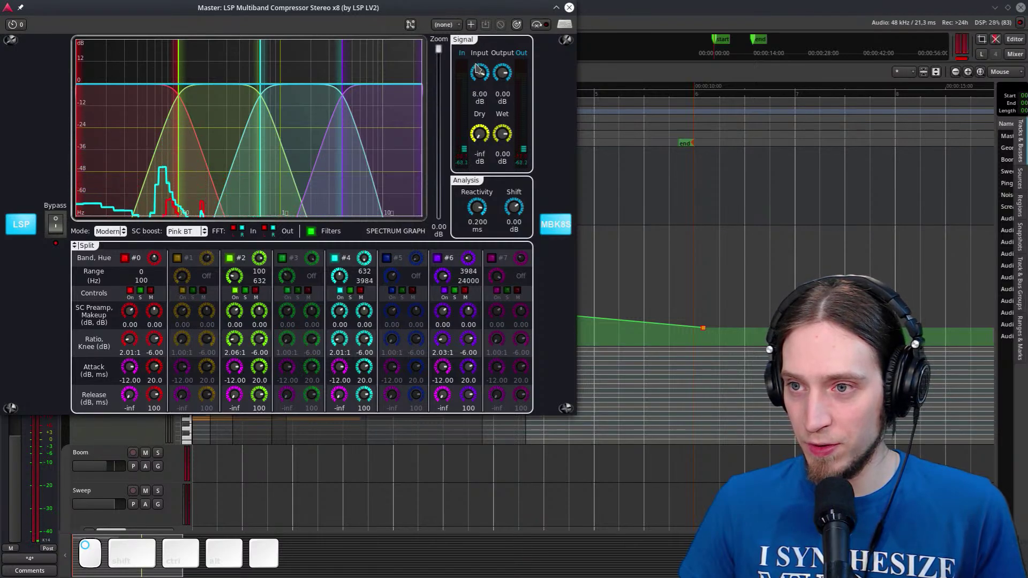
pyautogui.press('space')
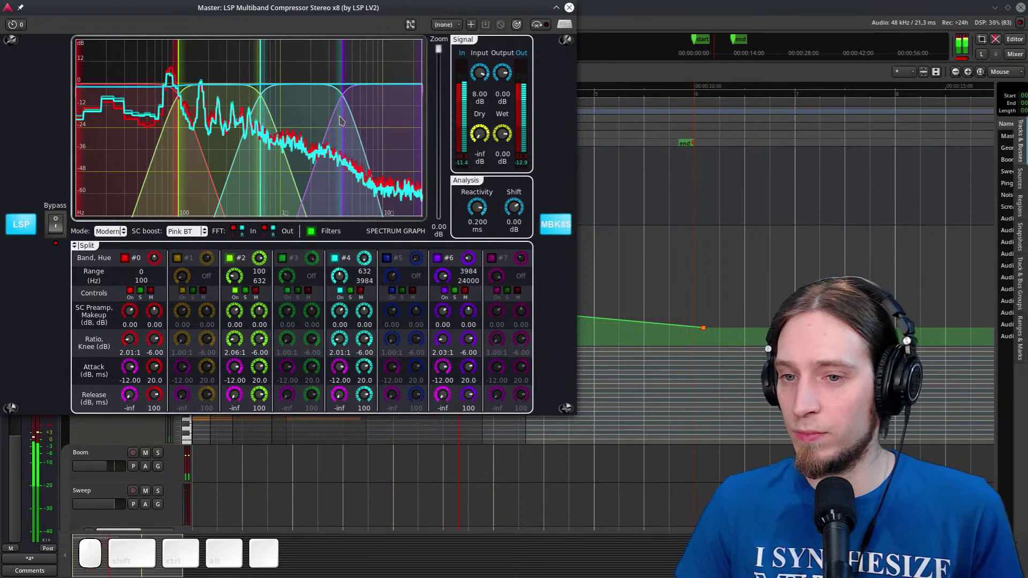
# Close the multiband compressor window and replay the jingle from the start while reviewing the track levels
pyautogui.click(569, 8)
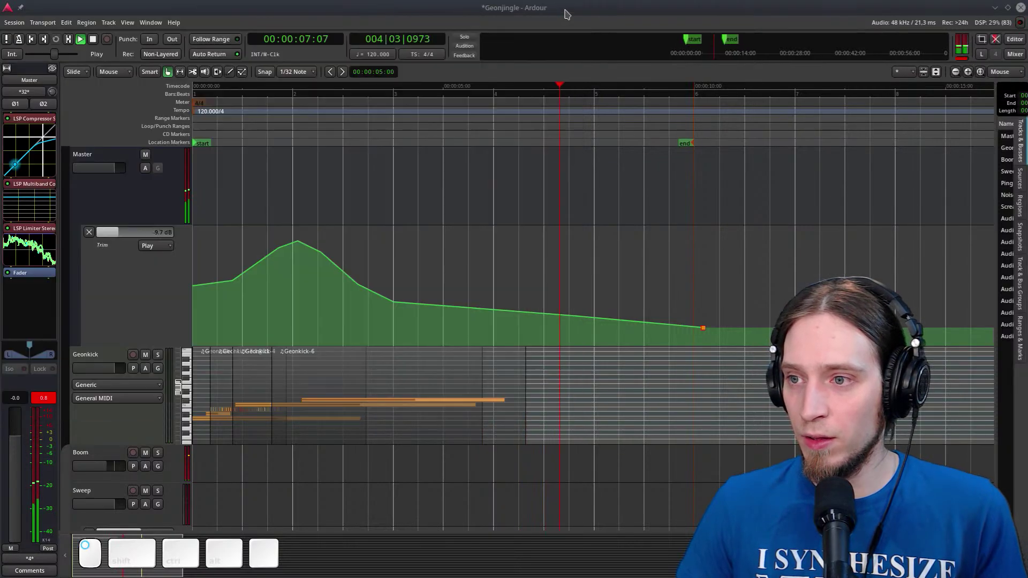
pyautogui.press('space')
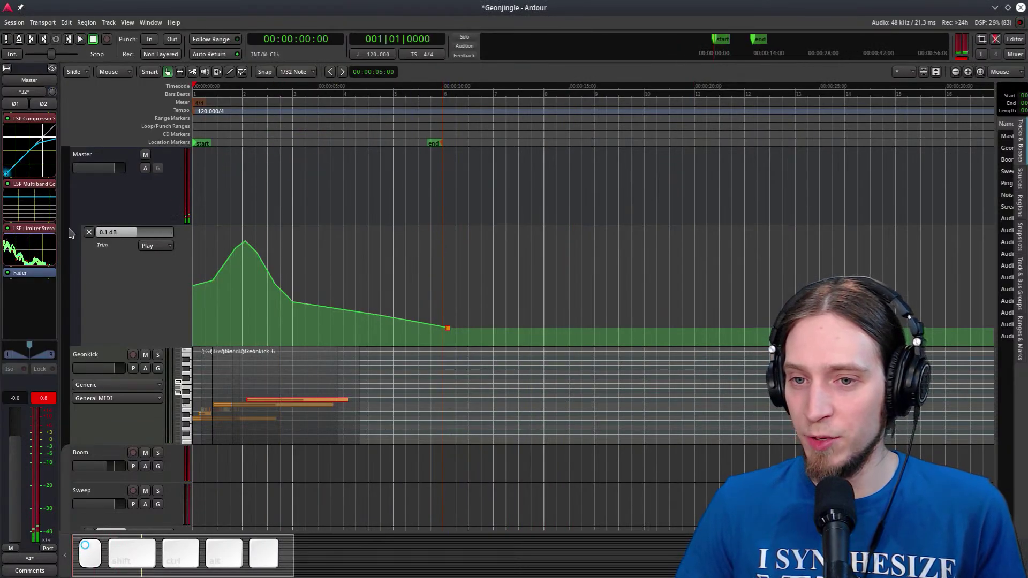
pyautogui.keyDown('ctrl'); pyautogui.scroll(1, 280, 129); pyautogui.keyUp('ctrl')
pyautogui.press('space')
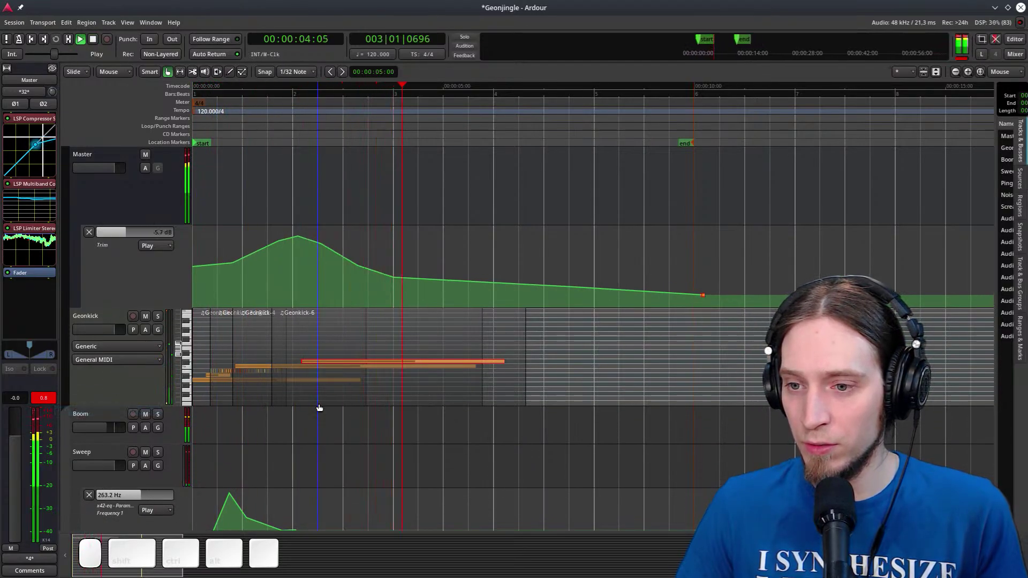
pyautogui.scroll(-5, 319, 403)
pyautogui.scroll(3, 304, 389)
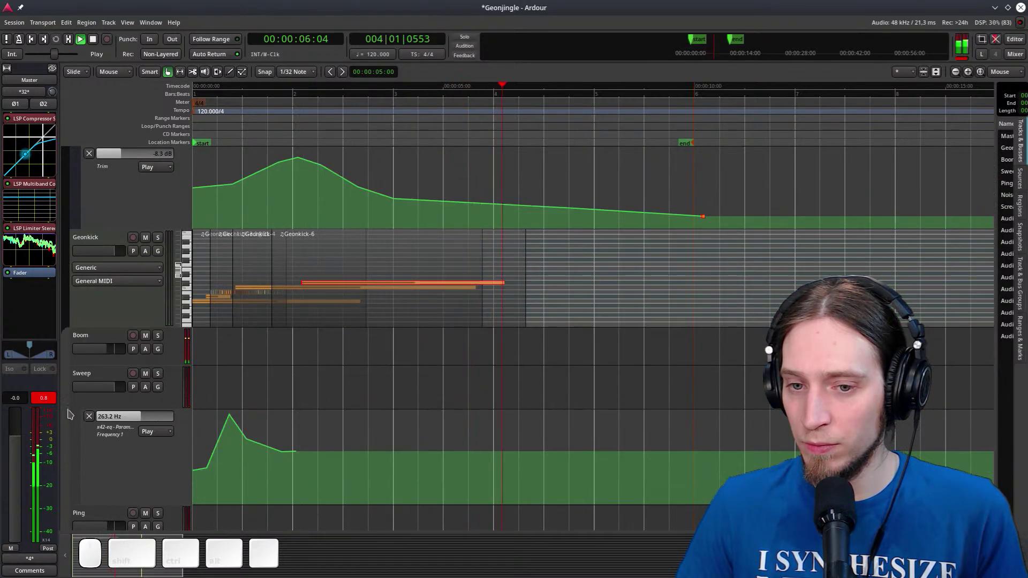
pyautogui.scroll(2, 562, 406)
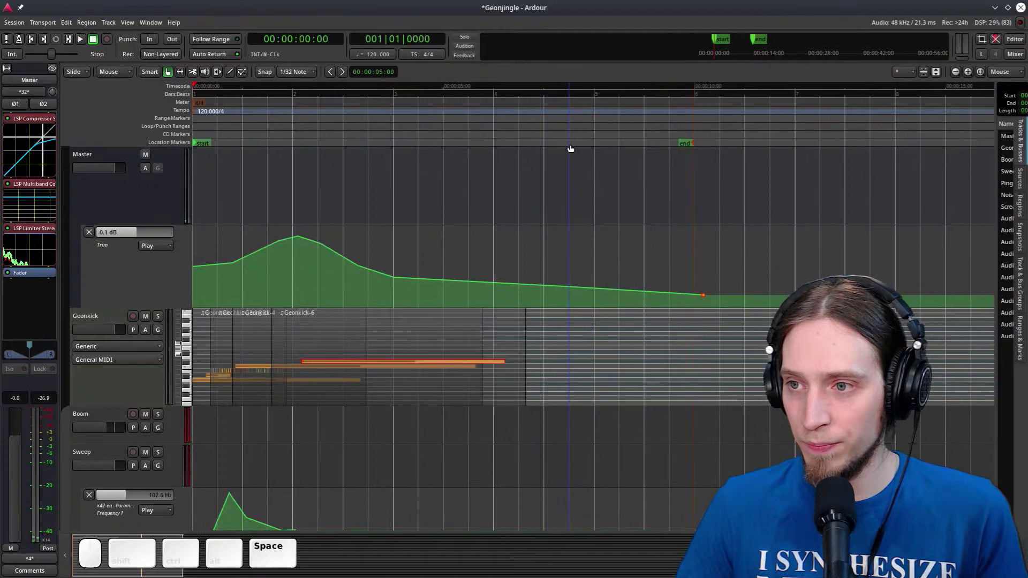
# On Master's LSP Limiter Stereo, turn off Boost and set the threshold to -1.01 dB, close the plugin window and save the session
pyautogui.click(73, 219)
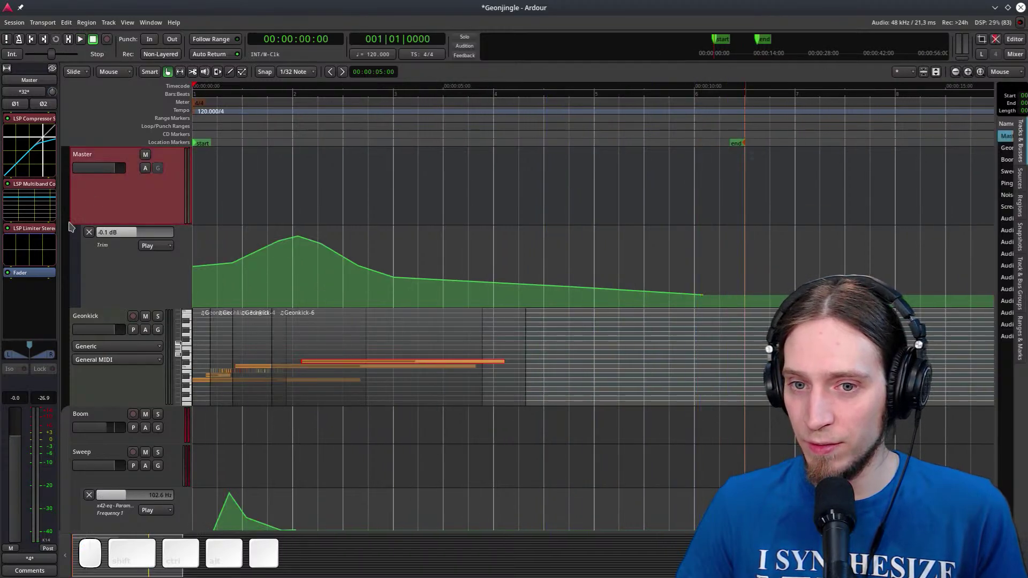
pyautogui.doubleClick(43, 239)
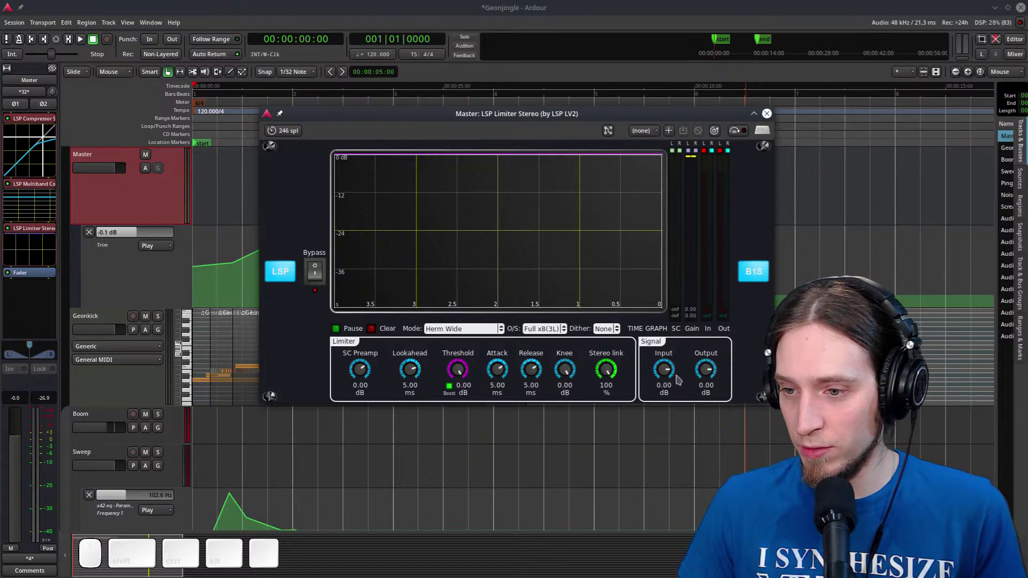
pyautogui.moveTo(450, 385); pyautogui.dragTo(545, 489)
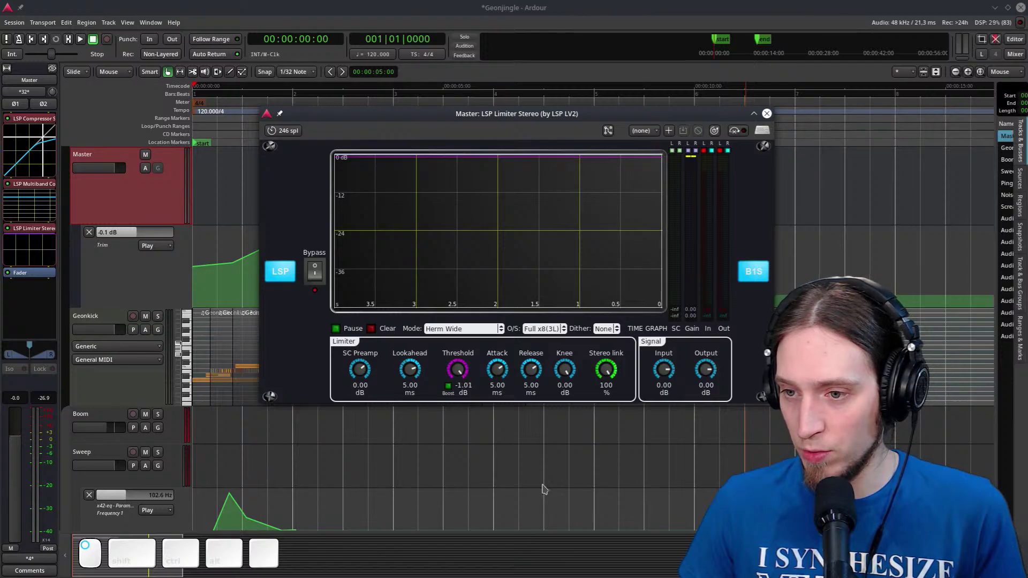
pyautogui.click(767, 114)
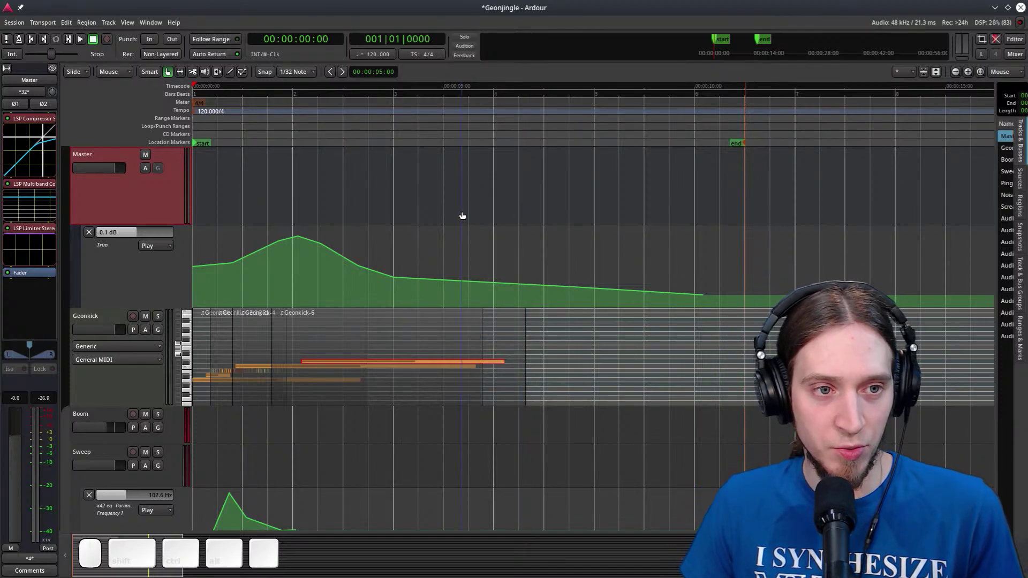
pyautogui.hotkey('ctrl', 's')
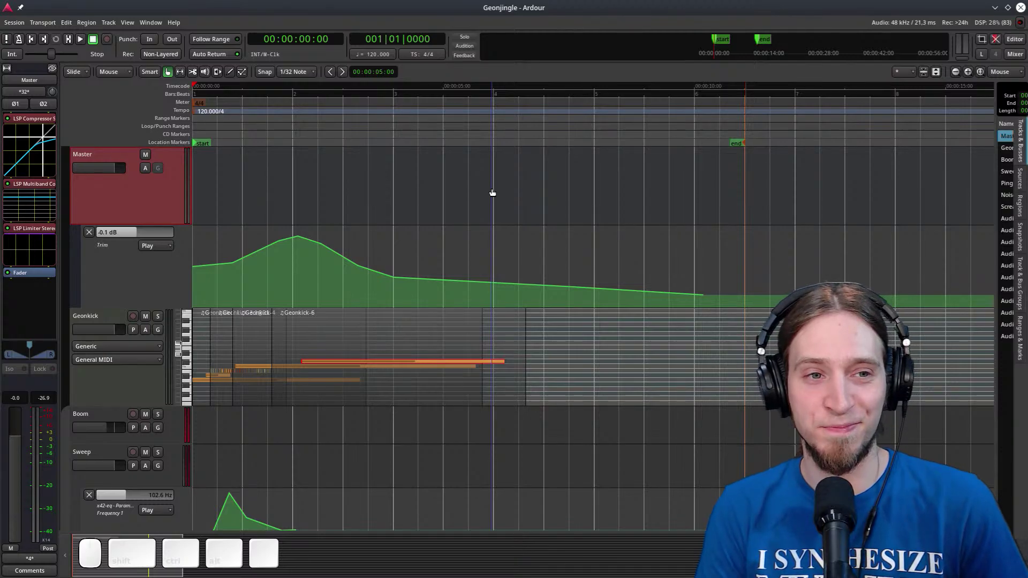
# Return the playhead to the start and bring the Scream track's a-Delay plugin controls into clear view for review
pyautogui.press('Home')
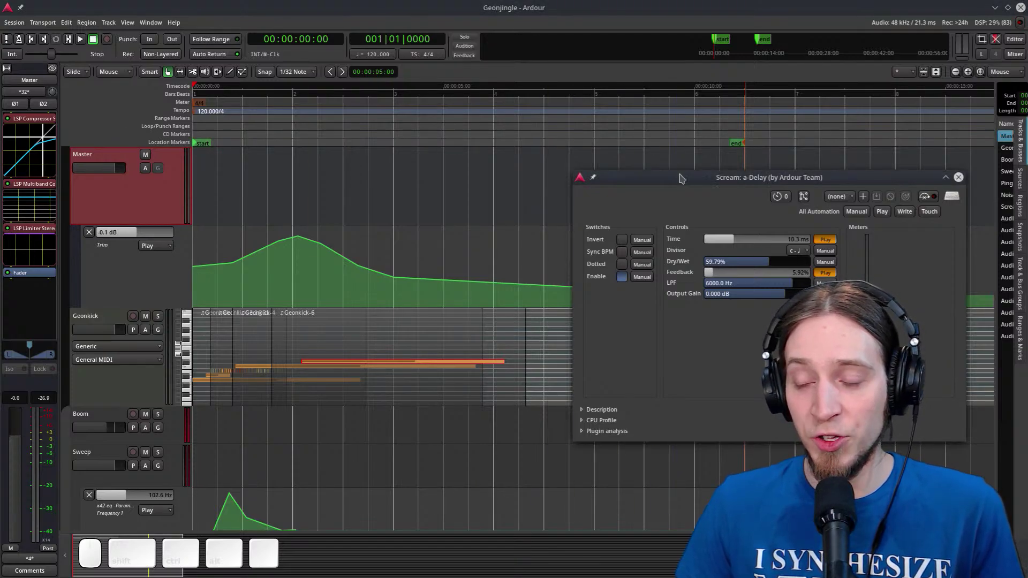
pyautogui.moveTo(680, 177); pyautogui.dragTo(487, 173)
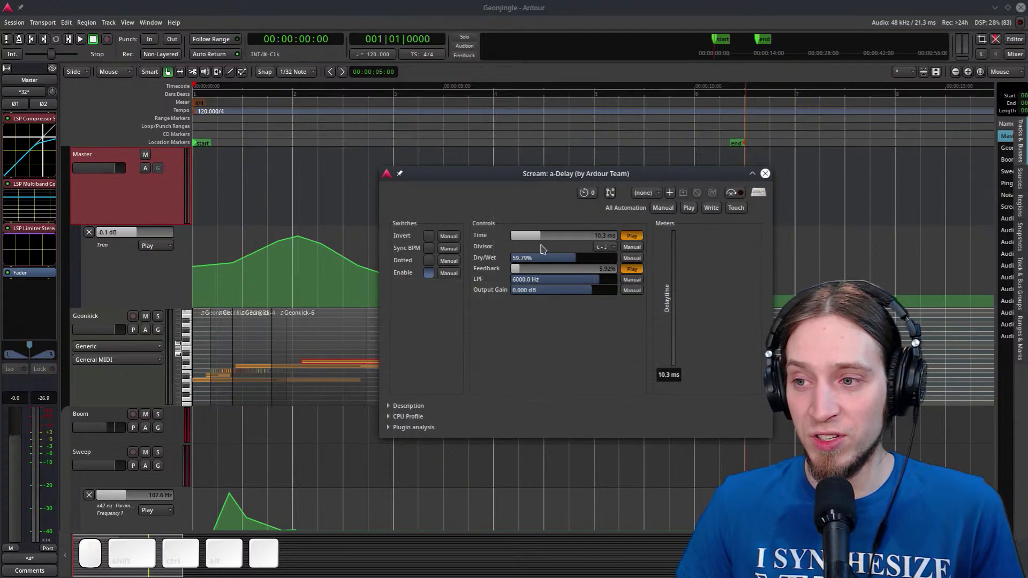